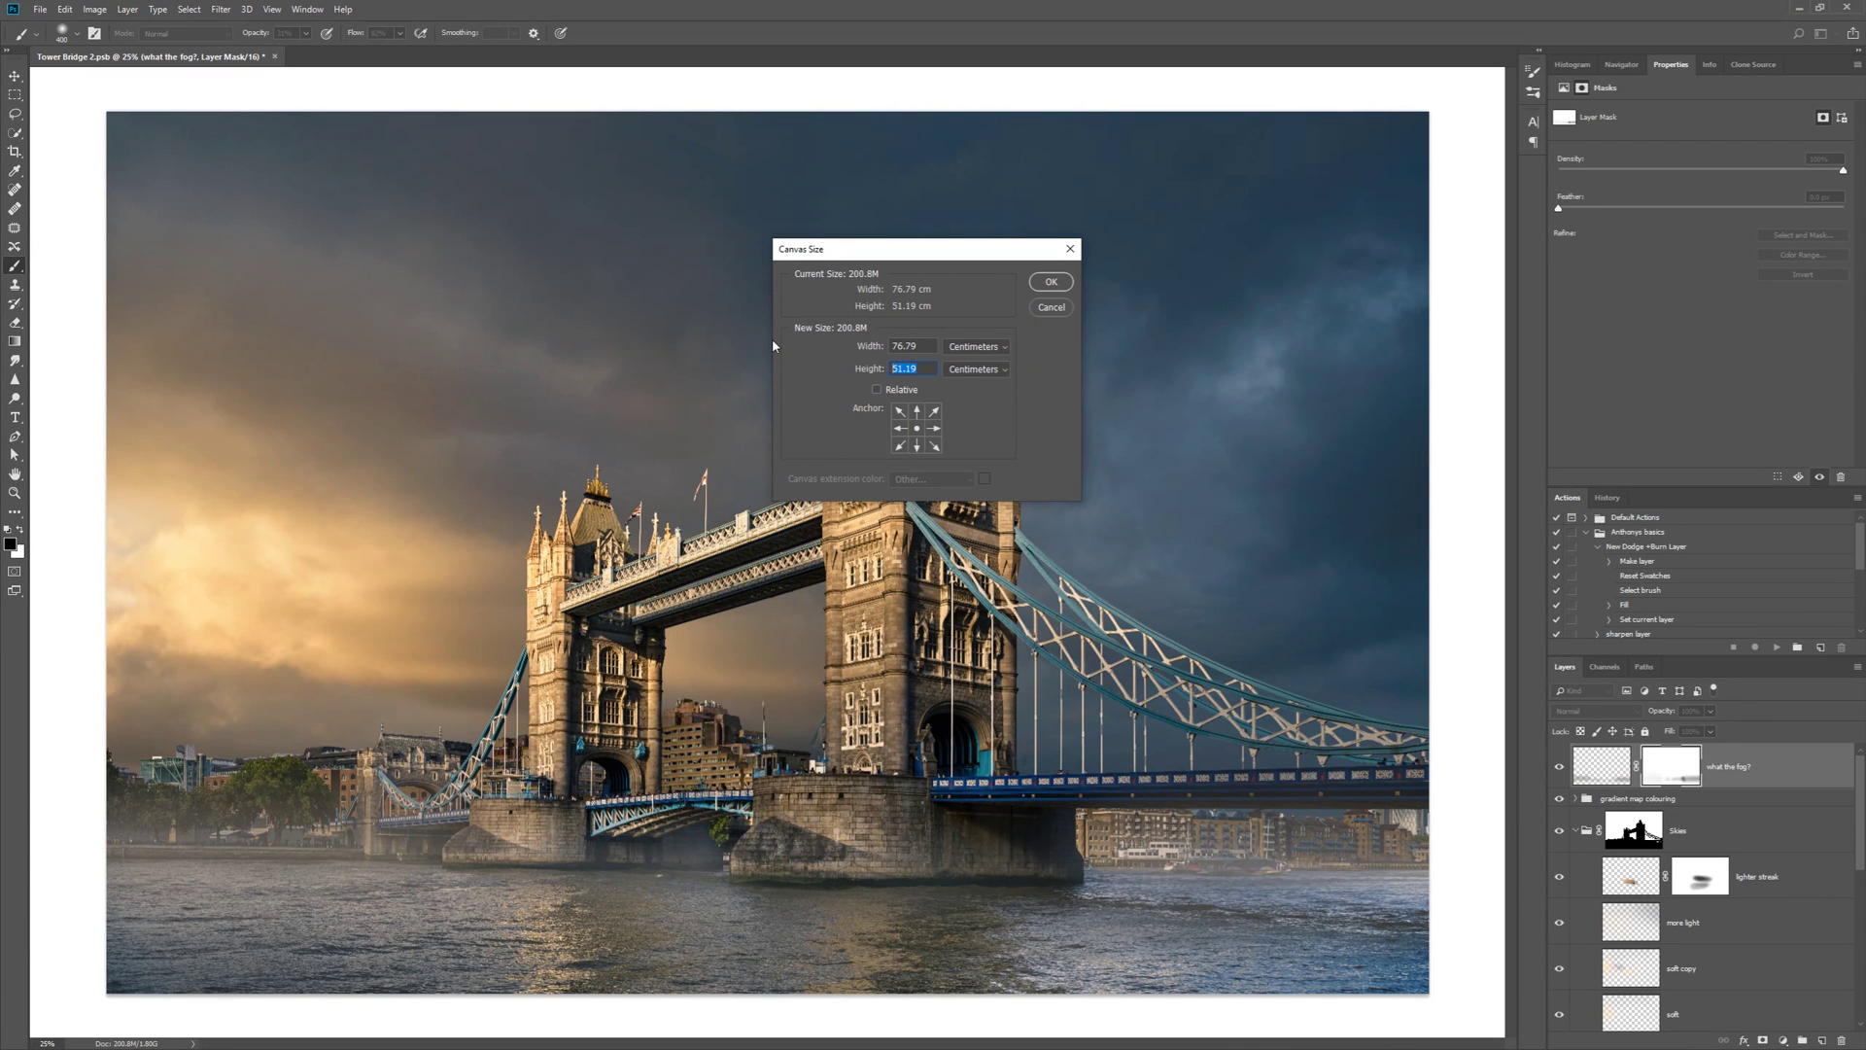
# Extend the canvas to a height of 76.79 cm, adding all the new space below the photo
pyautogui.write('76.79')
pyautogui.click(1049, 280)
pyautogui.scroll(-3, 675, 504)
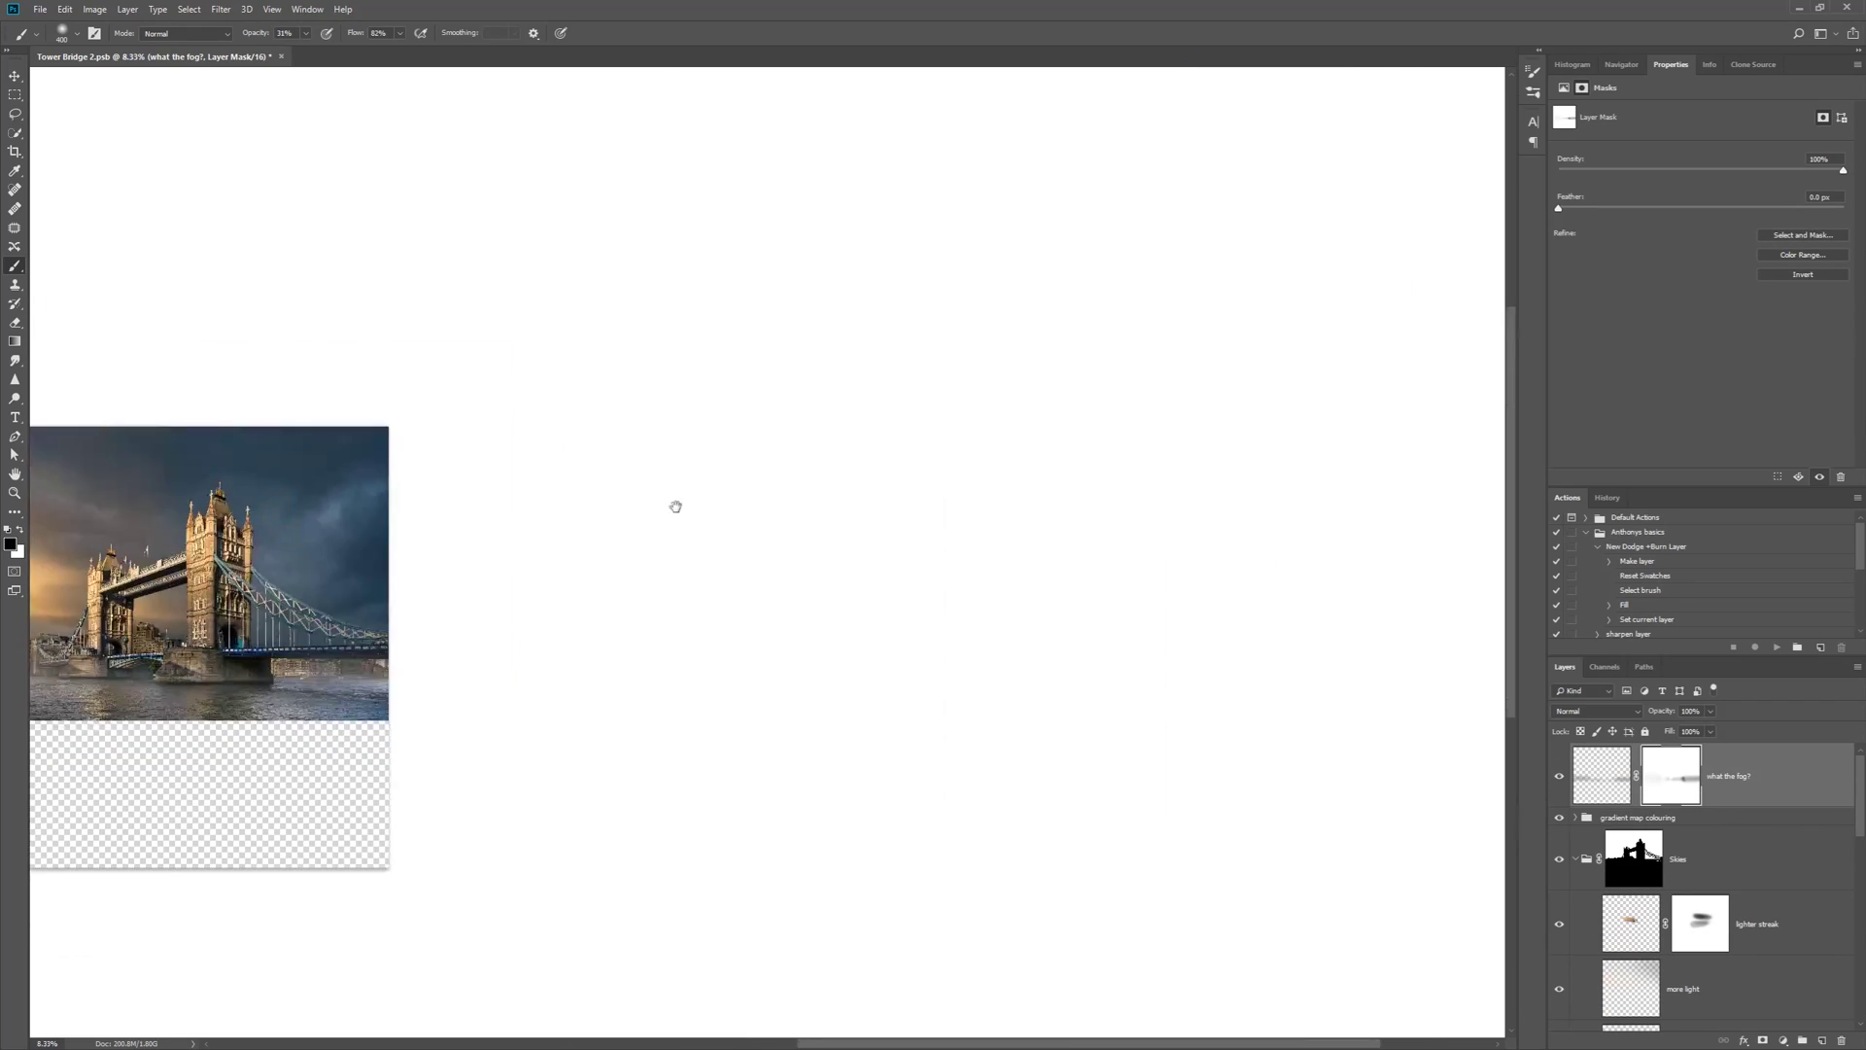
pyautogui.keyDown('ctrl'); pyautogui.click(1069, 519); pyautogui.keyUp('ctrl')
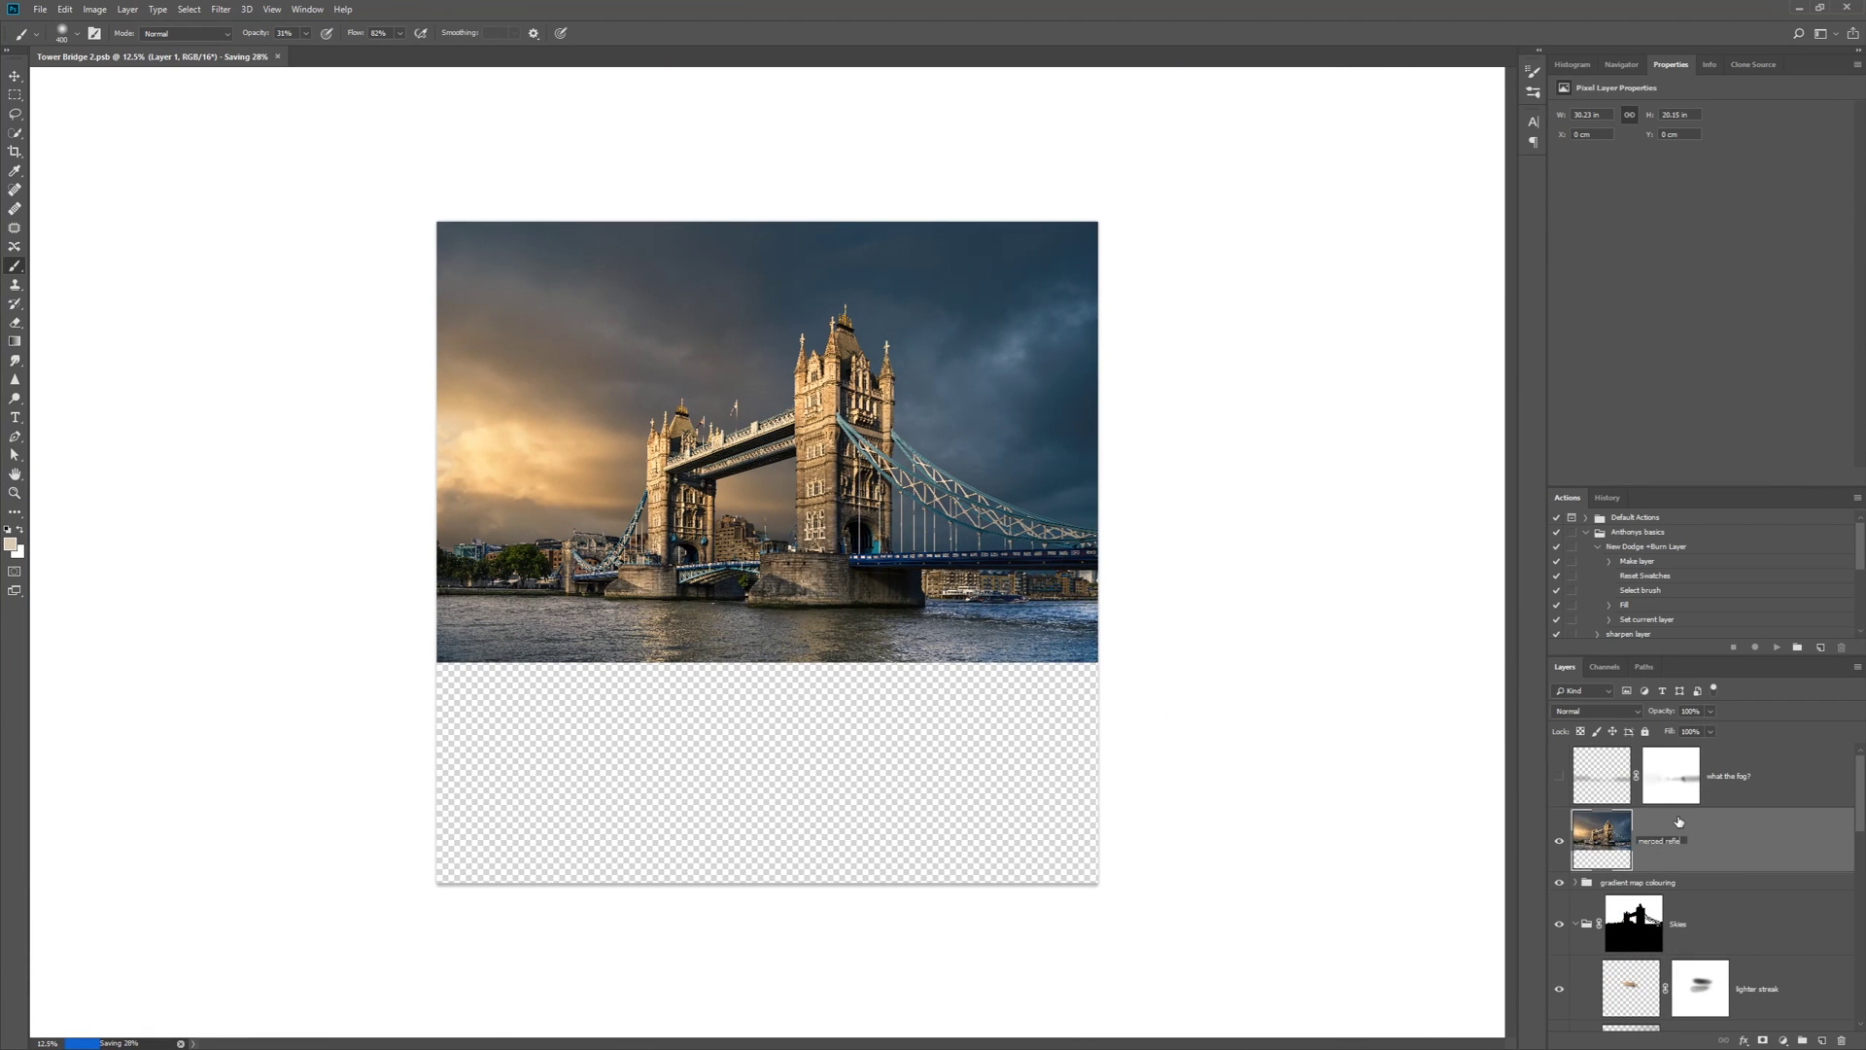
# Name the merged copy of the picture merged reflection
pyautogui.write('n')
pyautogui.press('Return')
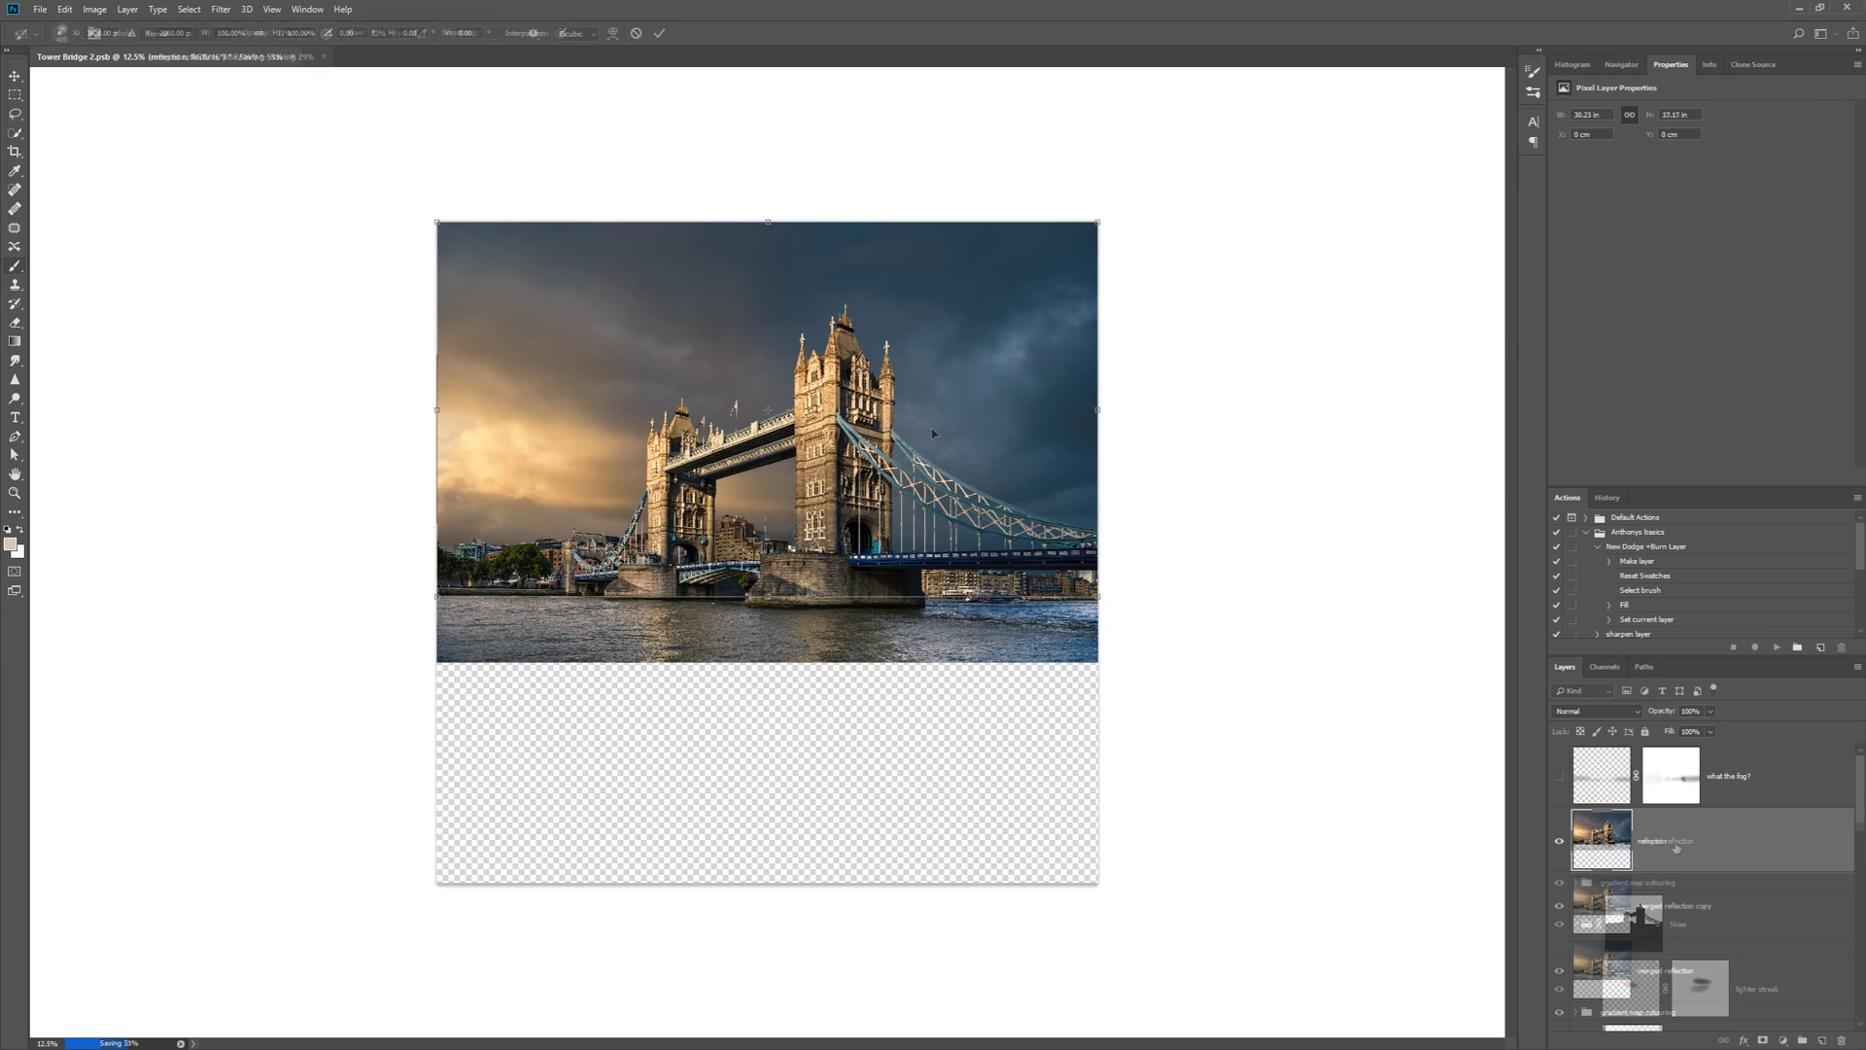
# Flip the reflection layer vertically and move it down so the mirrored bridge starts at the waterline
pyautogui.rightClick(933, 430)
pyautogui.click(972, 623)
pyautogui.press('Return')
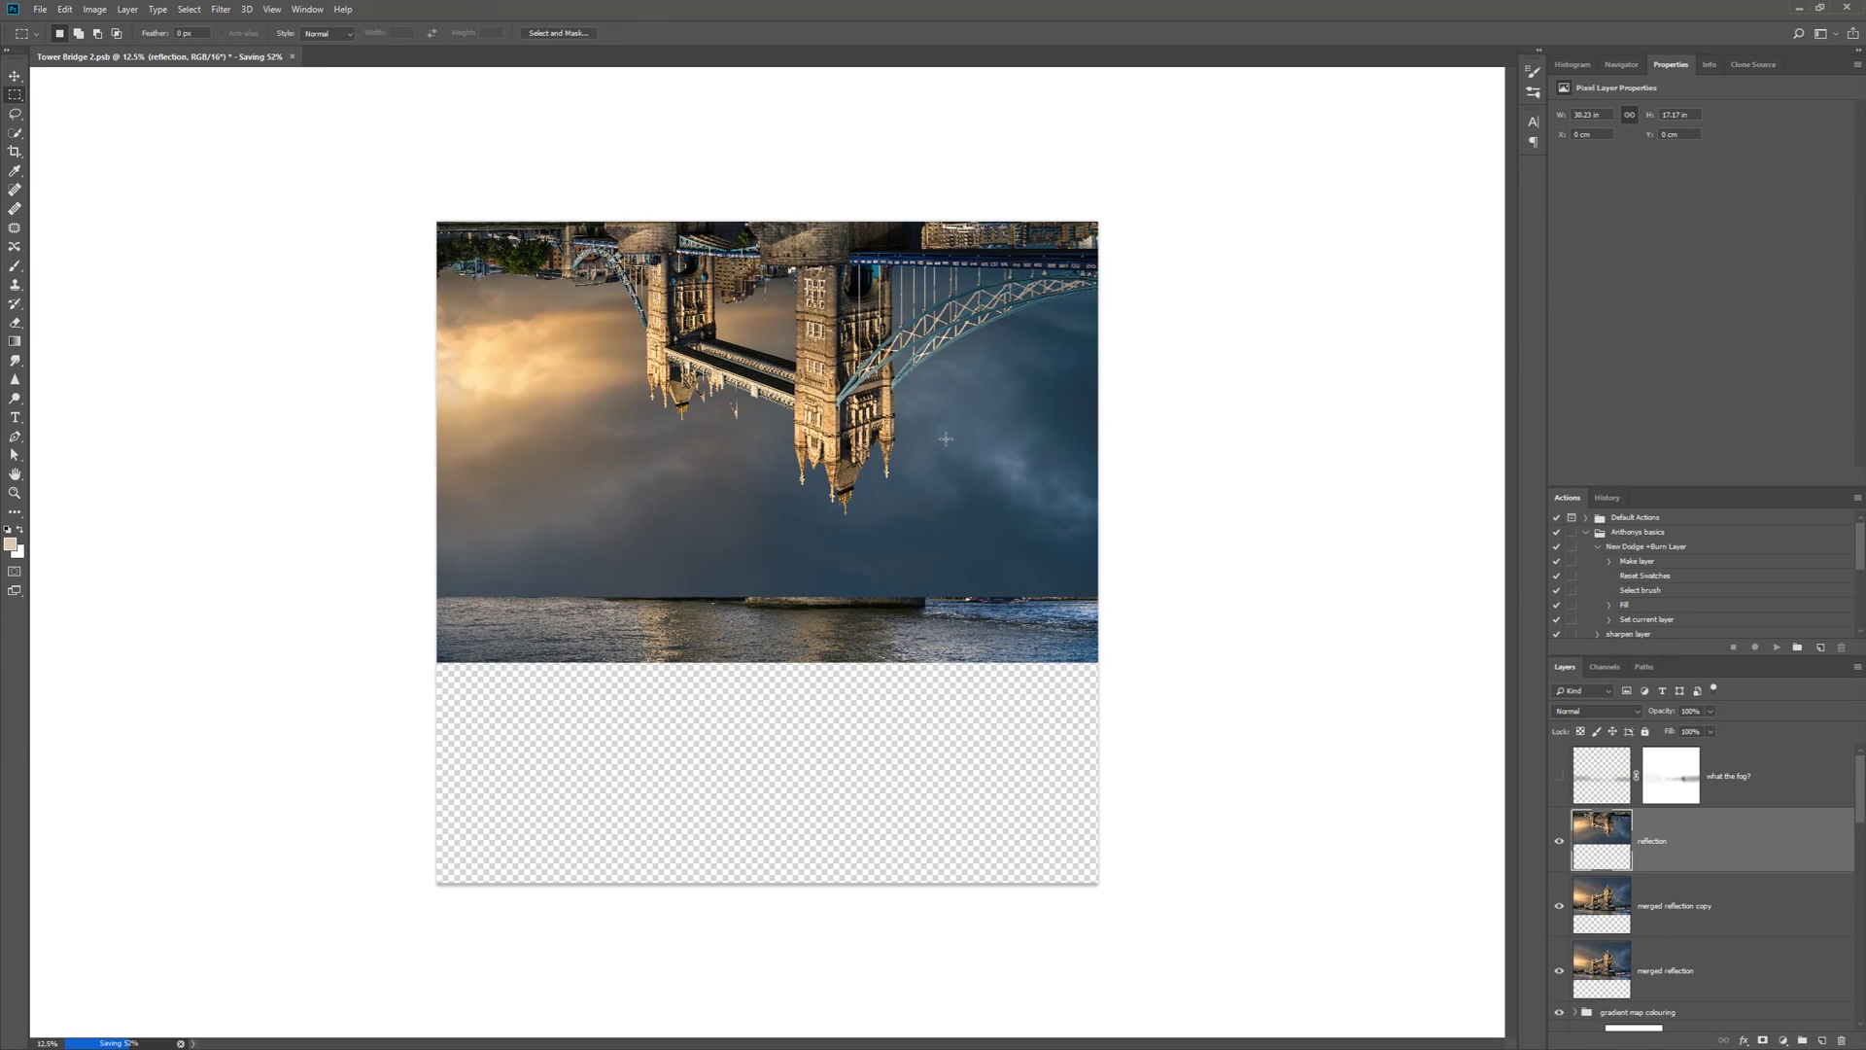
pyautogui.moveTo(917, 325); pyautogui.dragTo(909, 673)
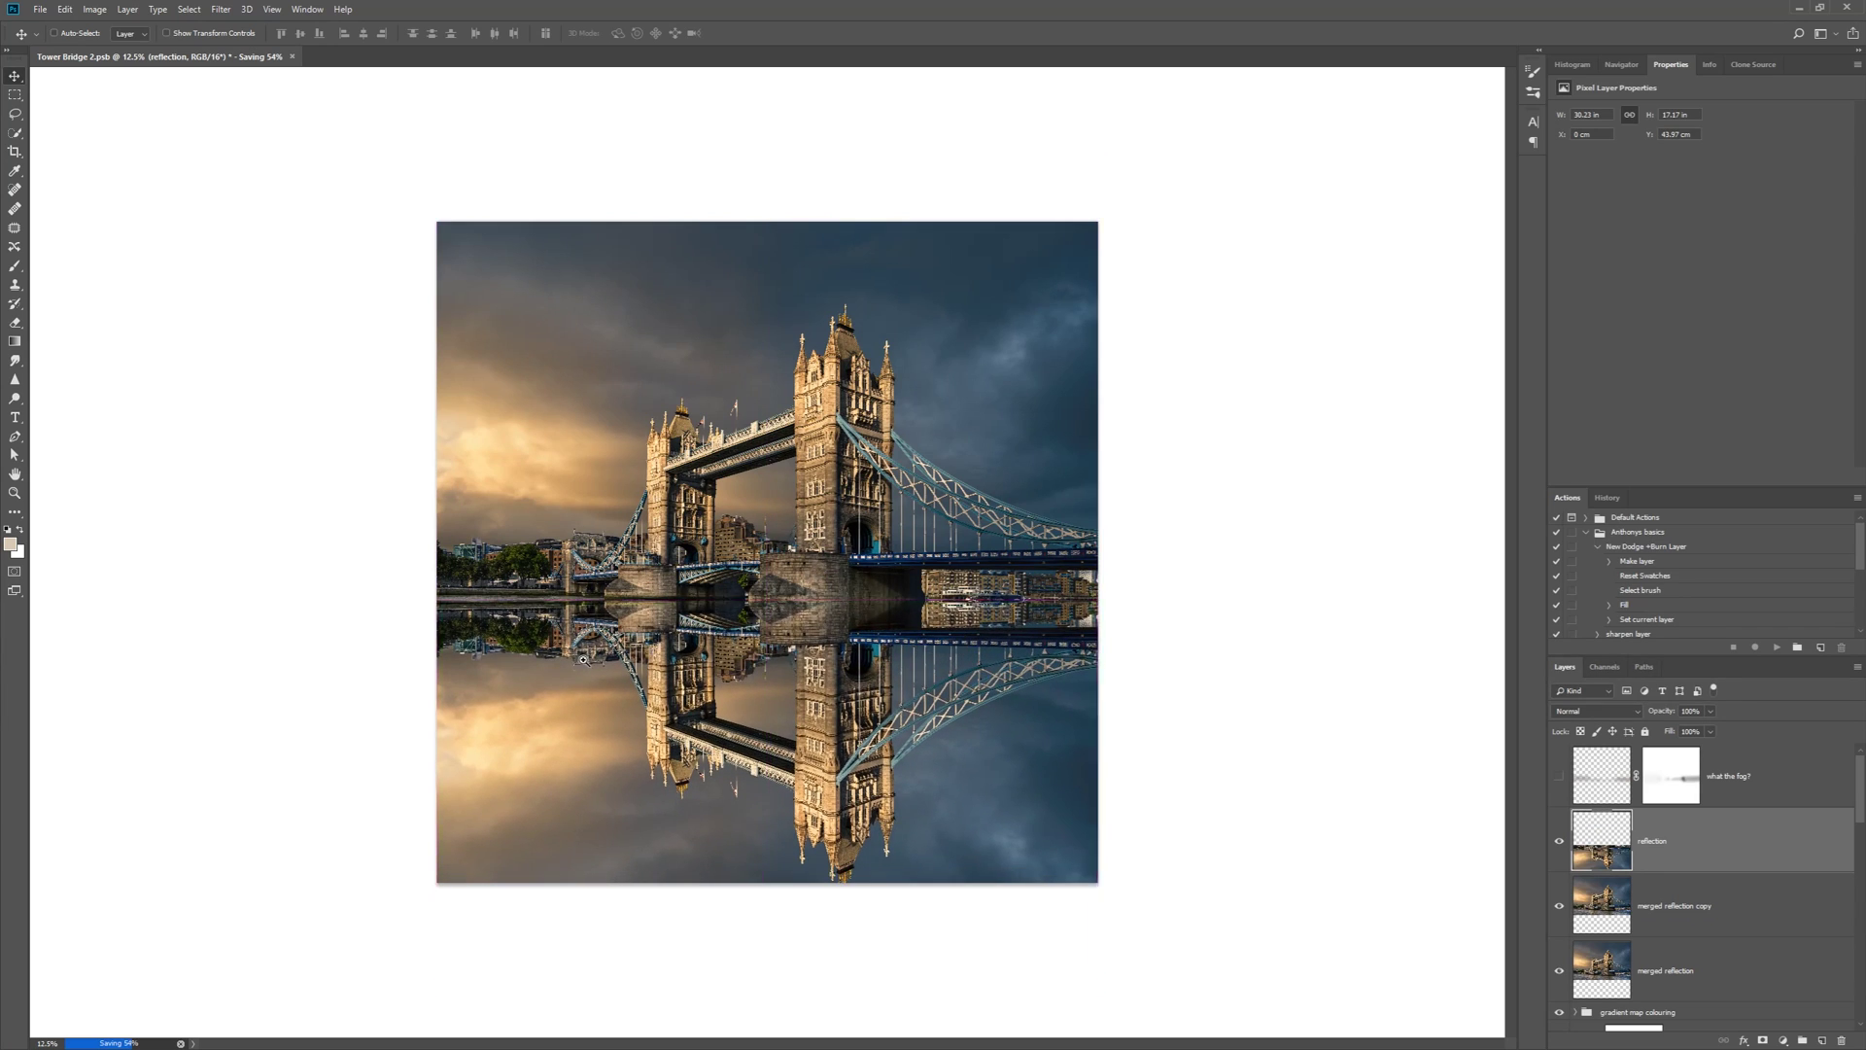
# Distort the reflection layer, raising its upper-left corner slightly to meet the riverbank waterline
pyautogui.scroll(3, 585, 661)
pyautogui.hscroll(-5, 649, 645)
pyautogui.hotkey('ctrl', 't')
pyautogui.rightClick(636, 690)
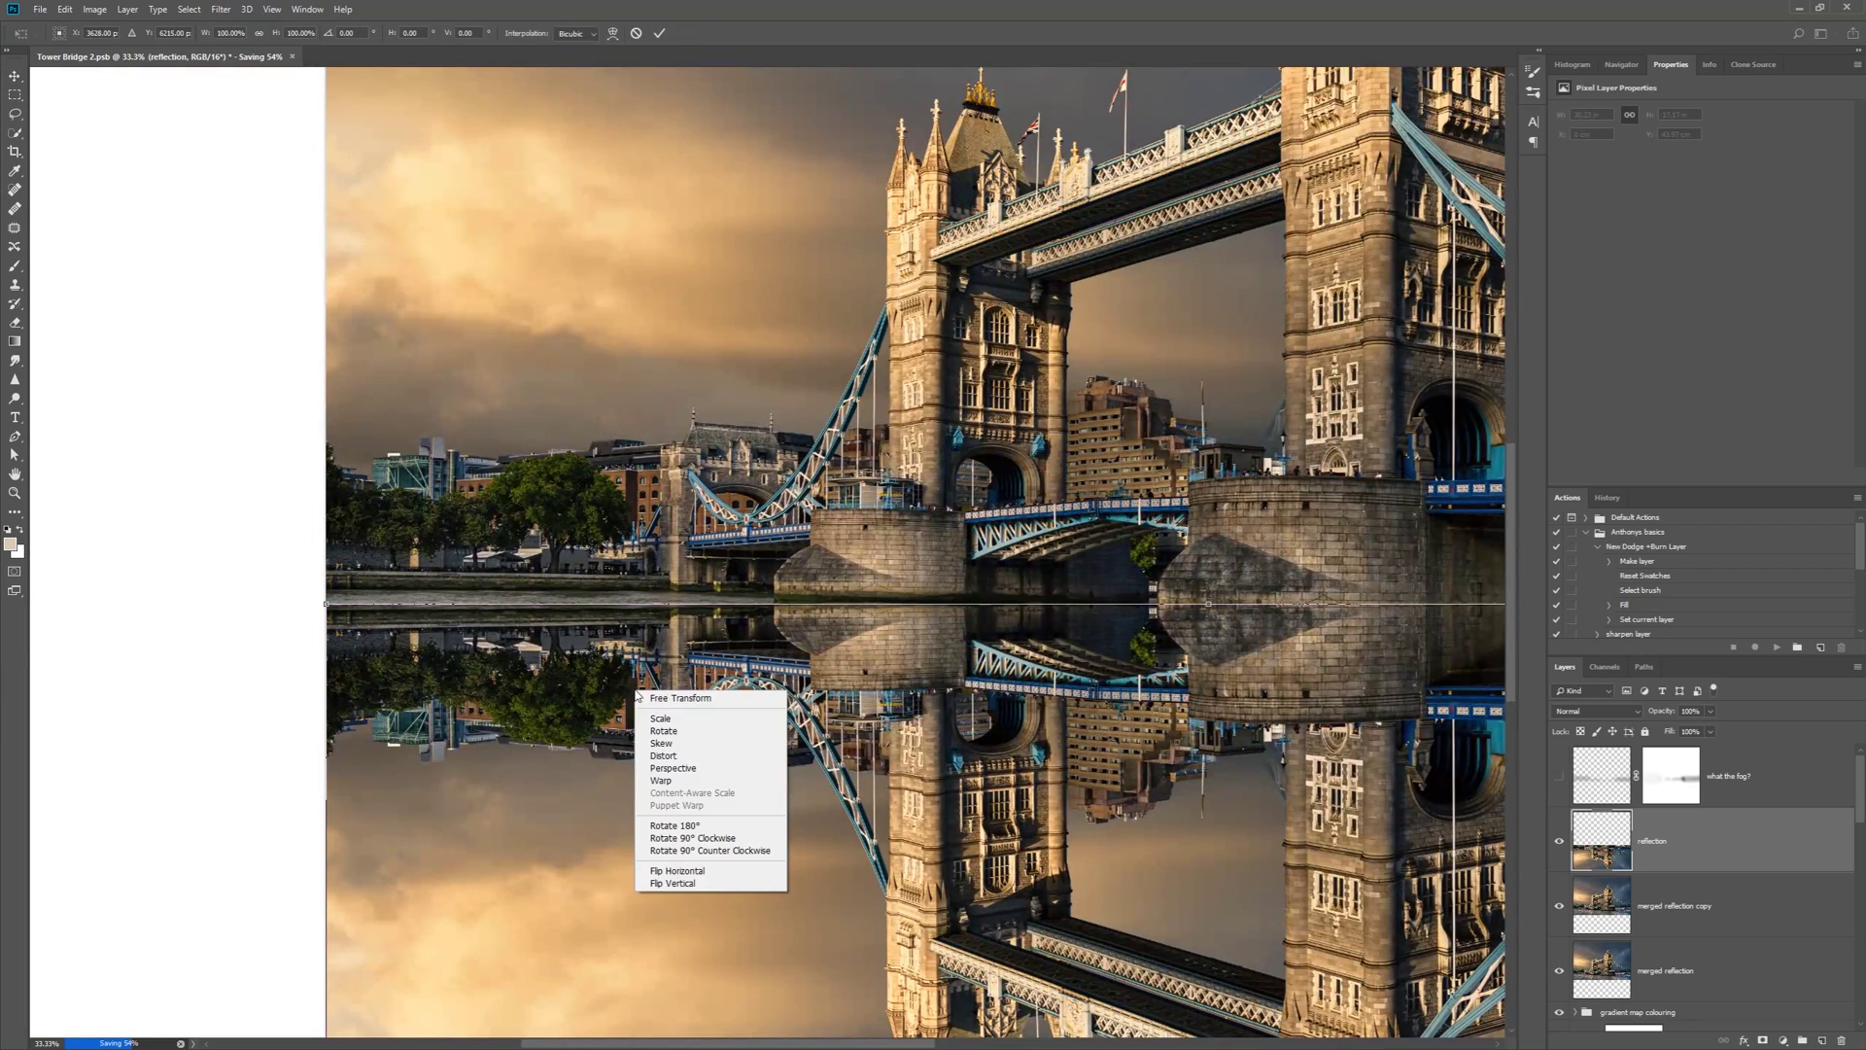
pyautogui.click(684, 755)
pyautogui.moveTo(326, 603); pyautogui.dragTo(326, 595)
# Fine-tune the reflection's upper-right corner at the far waterline and apply the distortion, comparing the image with the layer hidden and shown
pyautogui.hscroll(8, 834, 599)
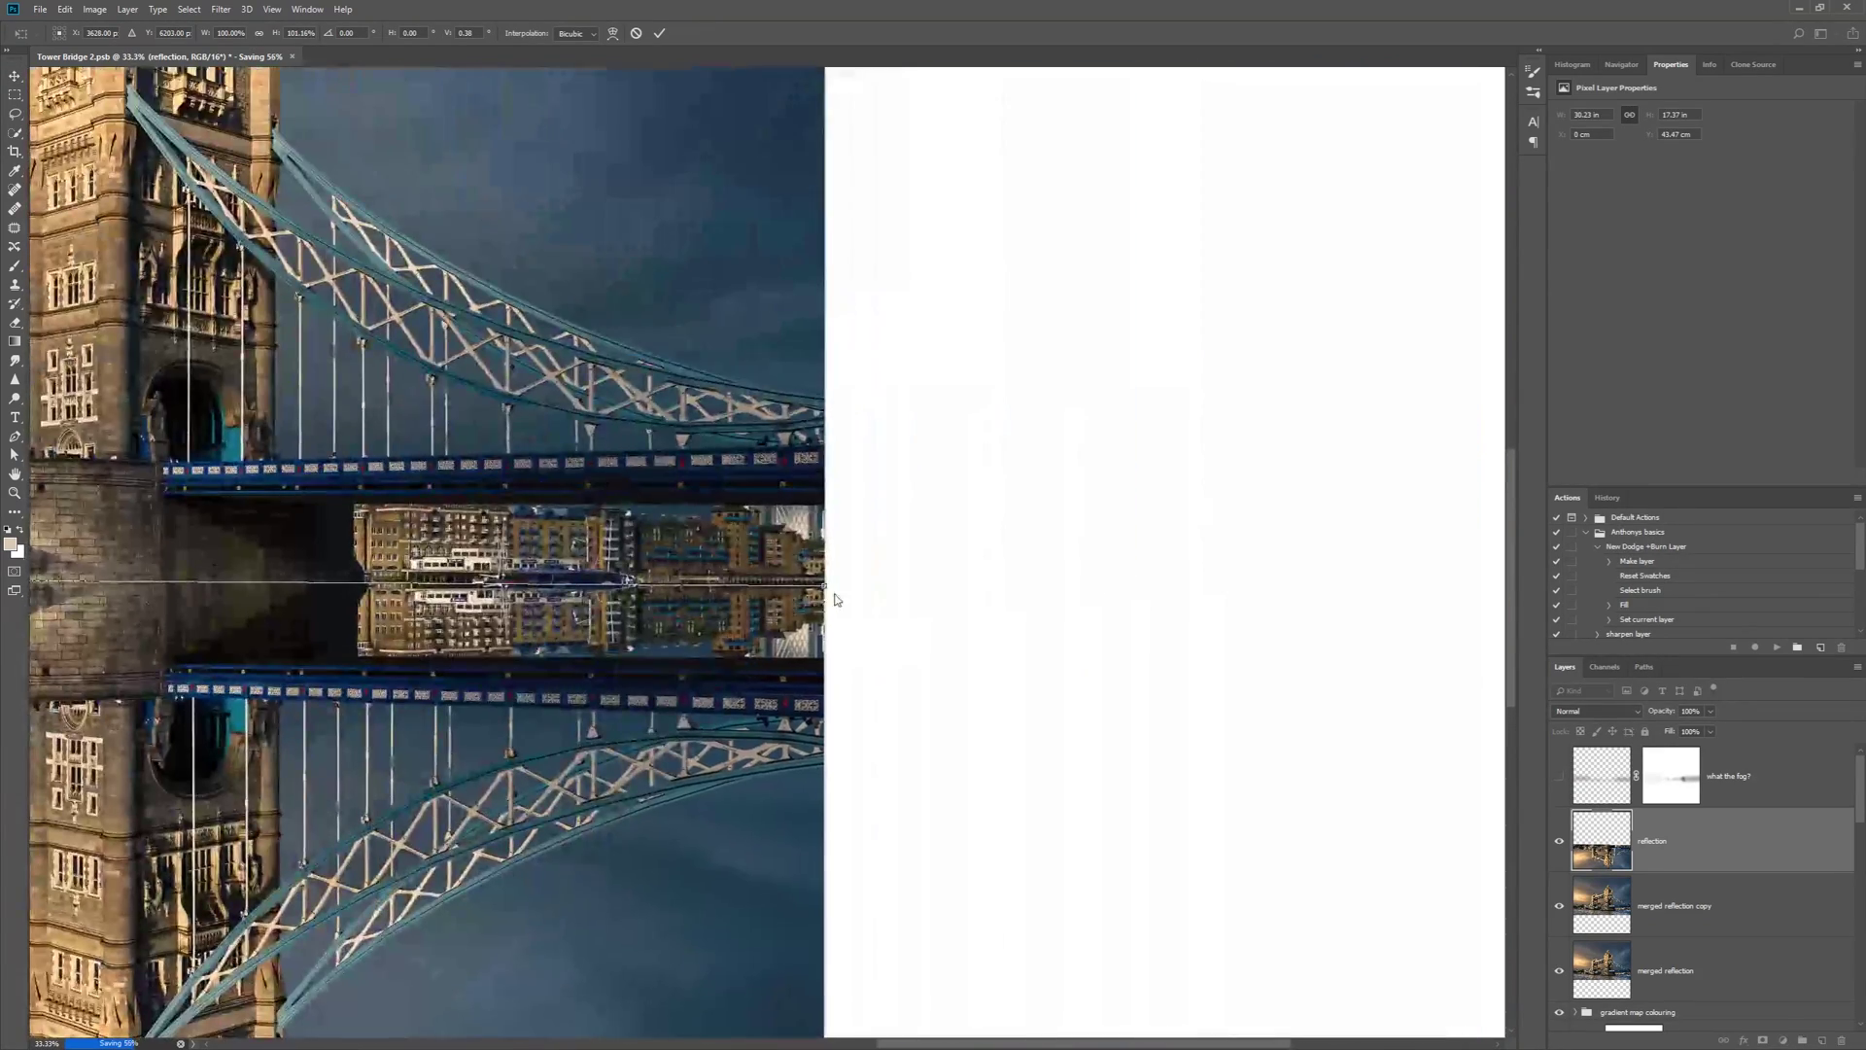
pyautogui.moveTo(824, 586); pyautogui.dragTo(824, 586)
pyautogui.hscroll(-5, 661, 859)
pyautogui.hotkey('ctrl', '-')
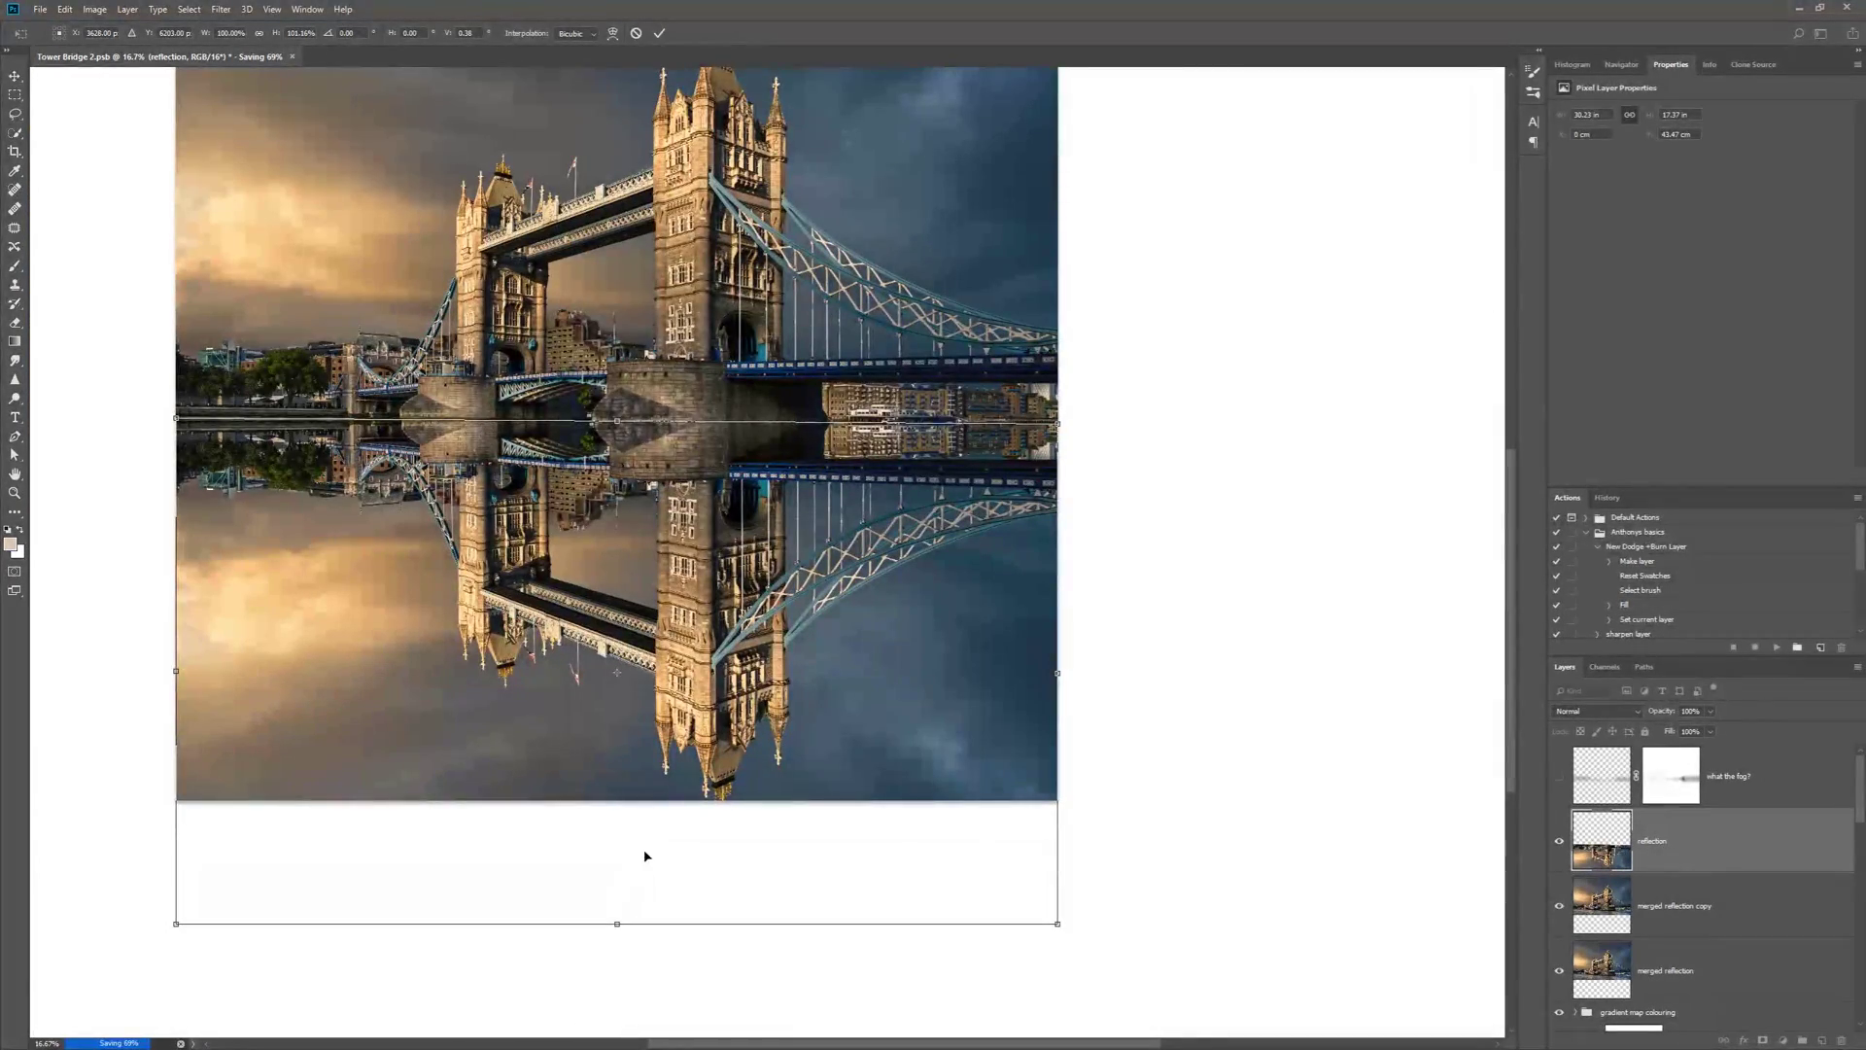
pyautogui.press('Return')
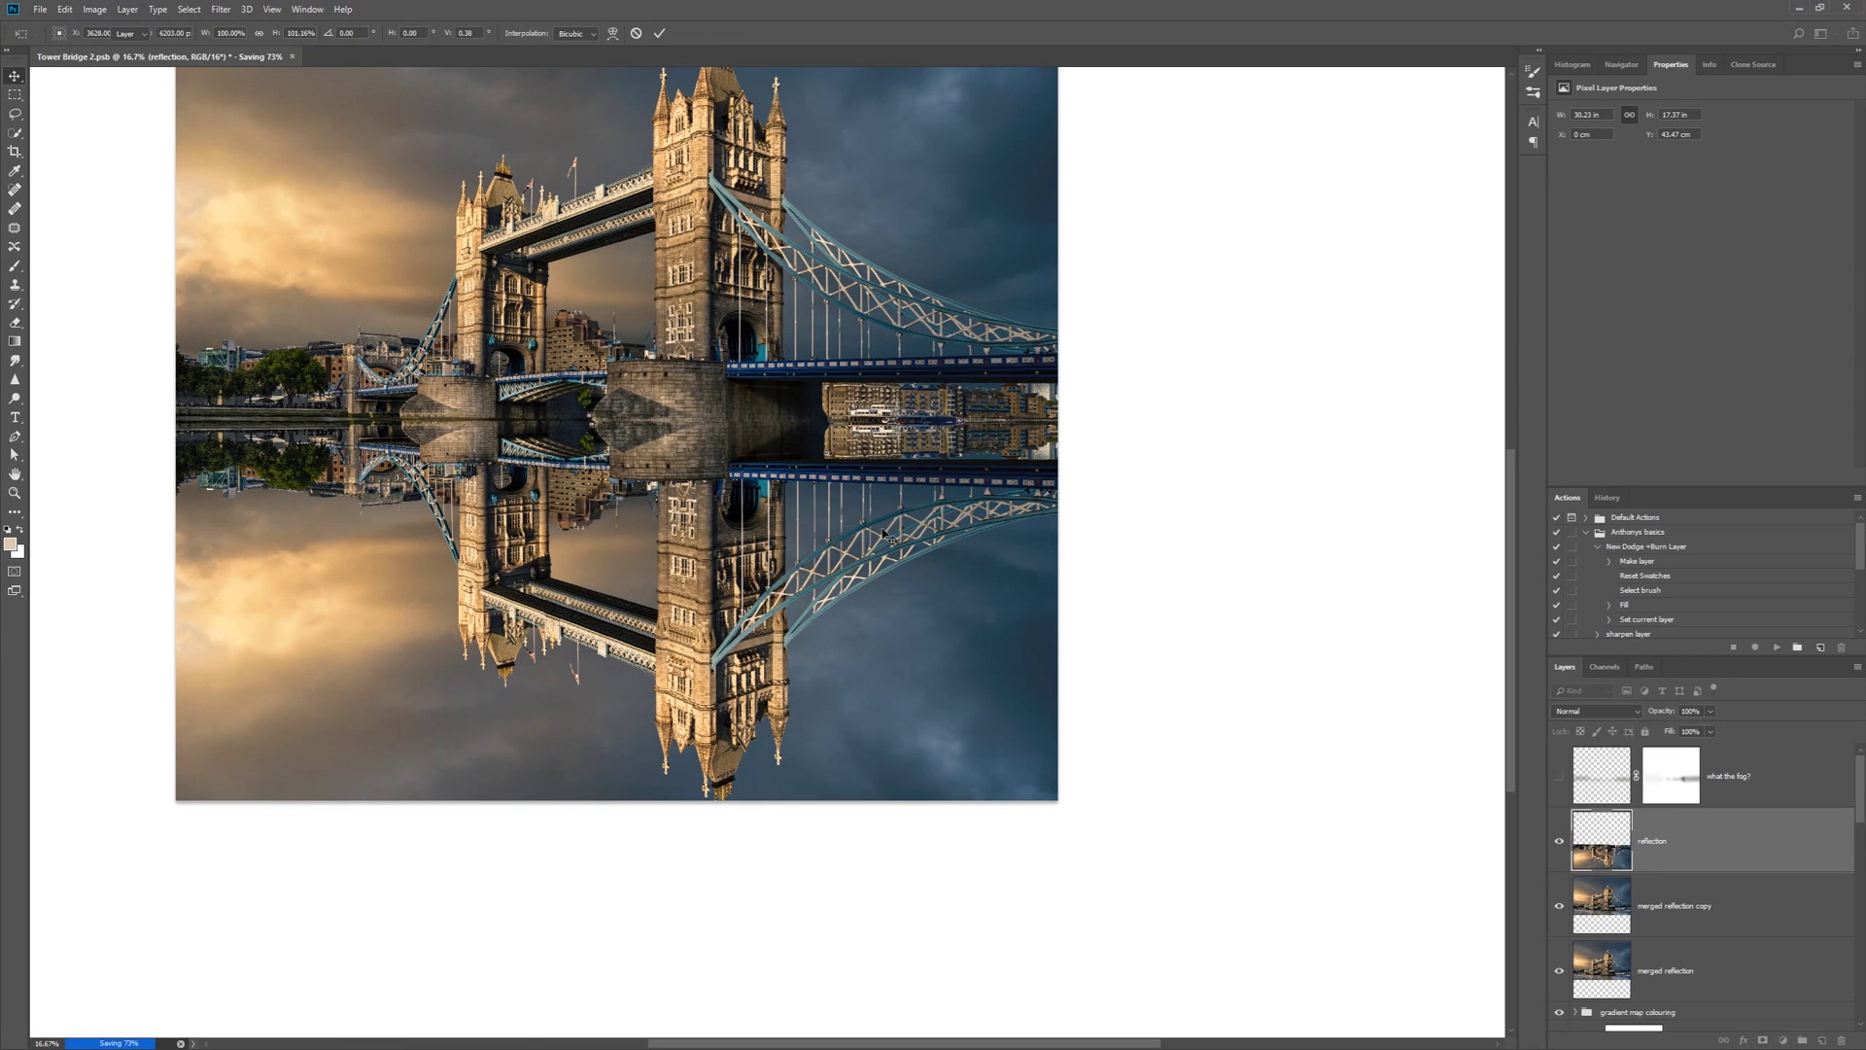
pyautogui.click(1561, 840)
pyautogui.click(1561, 840)
pyautogui.click(1561, 840)
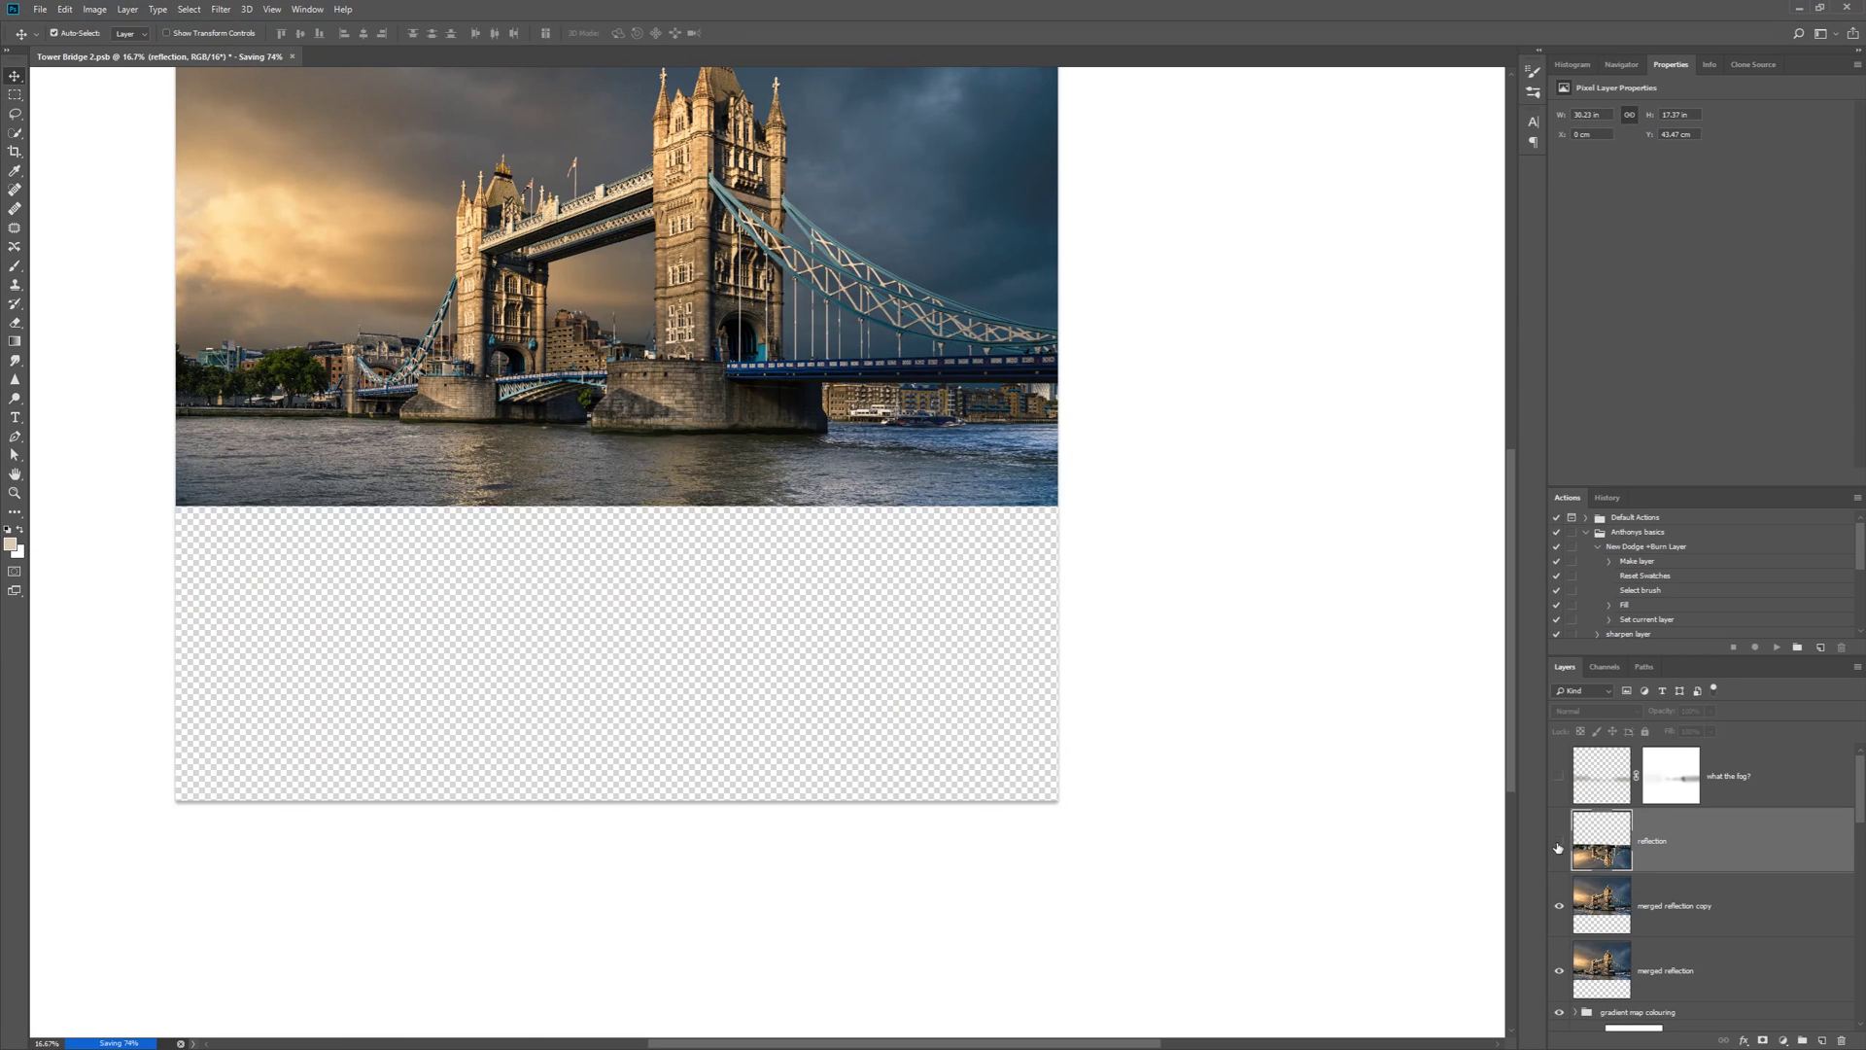
pyautogui.click(1561, 840)
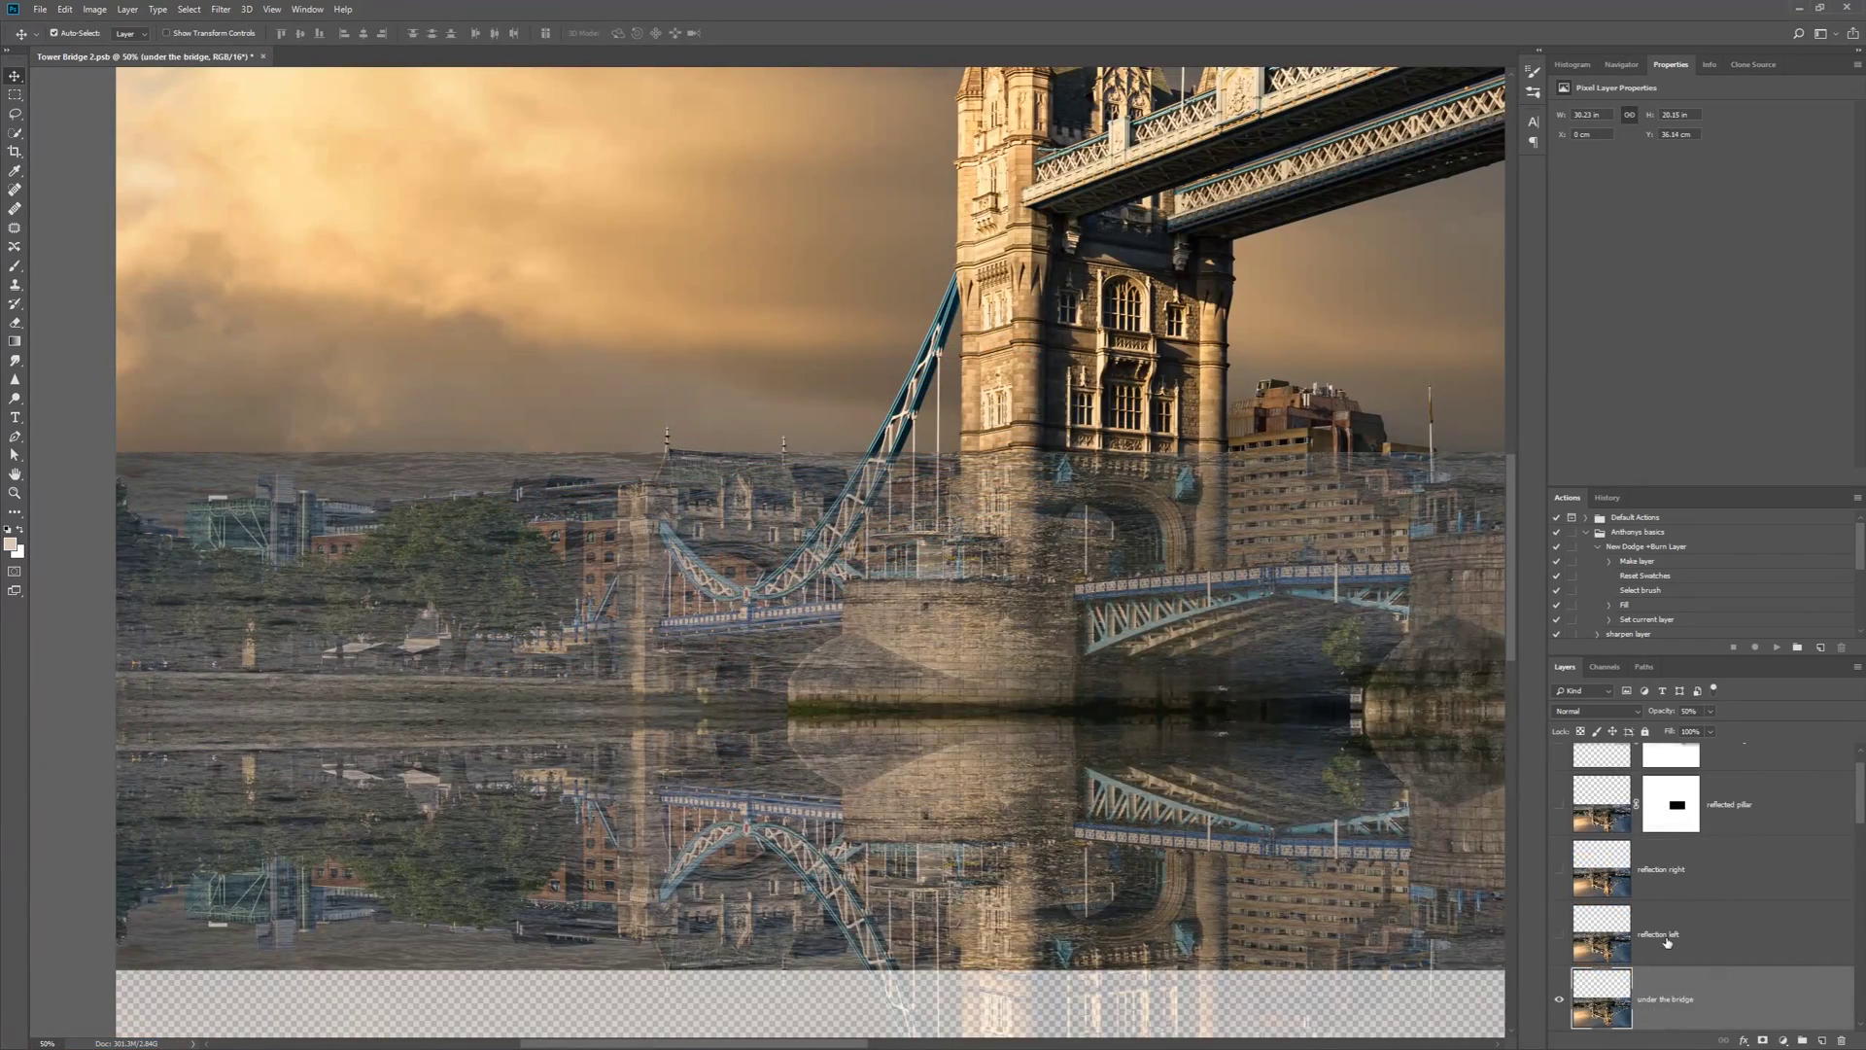
# Select the reflection left layer and make it visible
pyautogui.click(1621, 918)
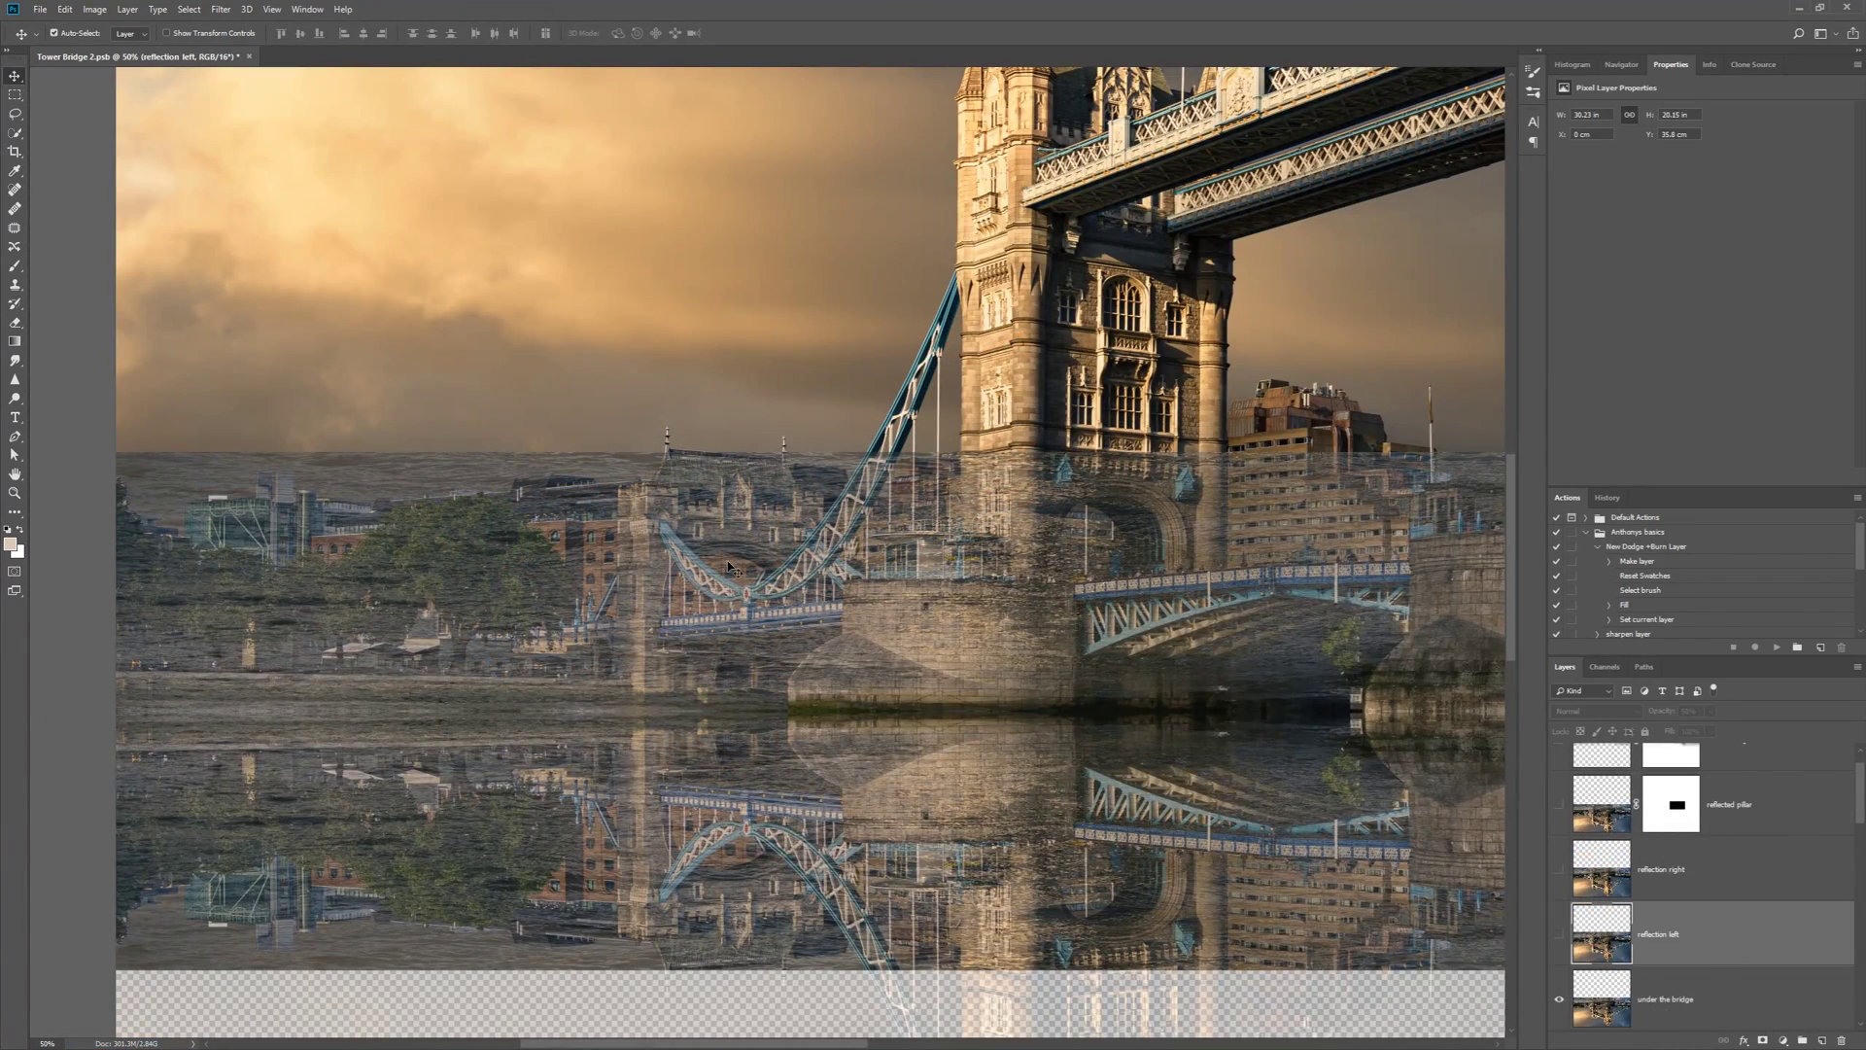
pyautogui.hotkey('ctrl', '-')
pyautogui.hotkey('ctrl', '-')
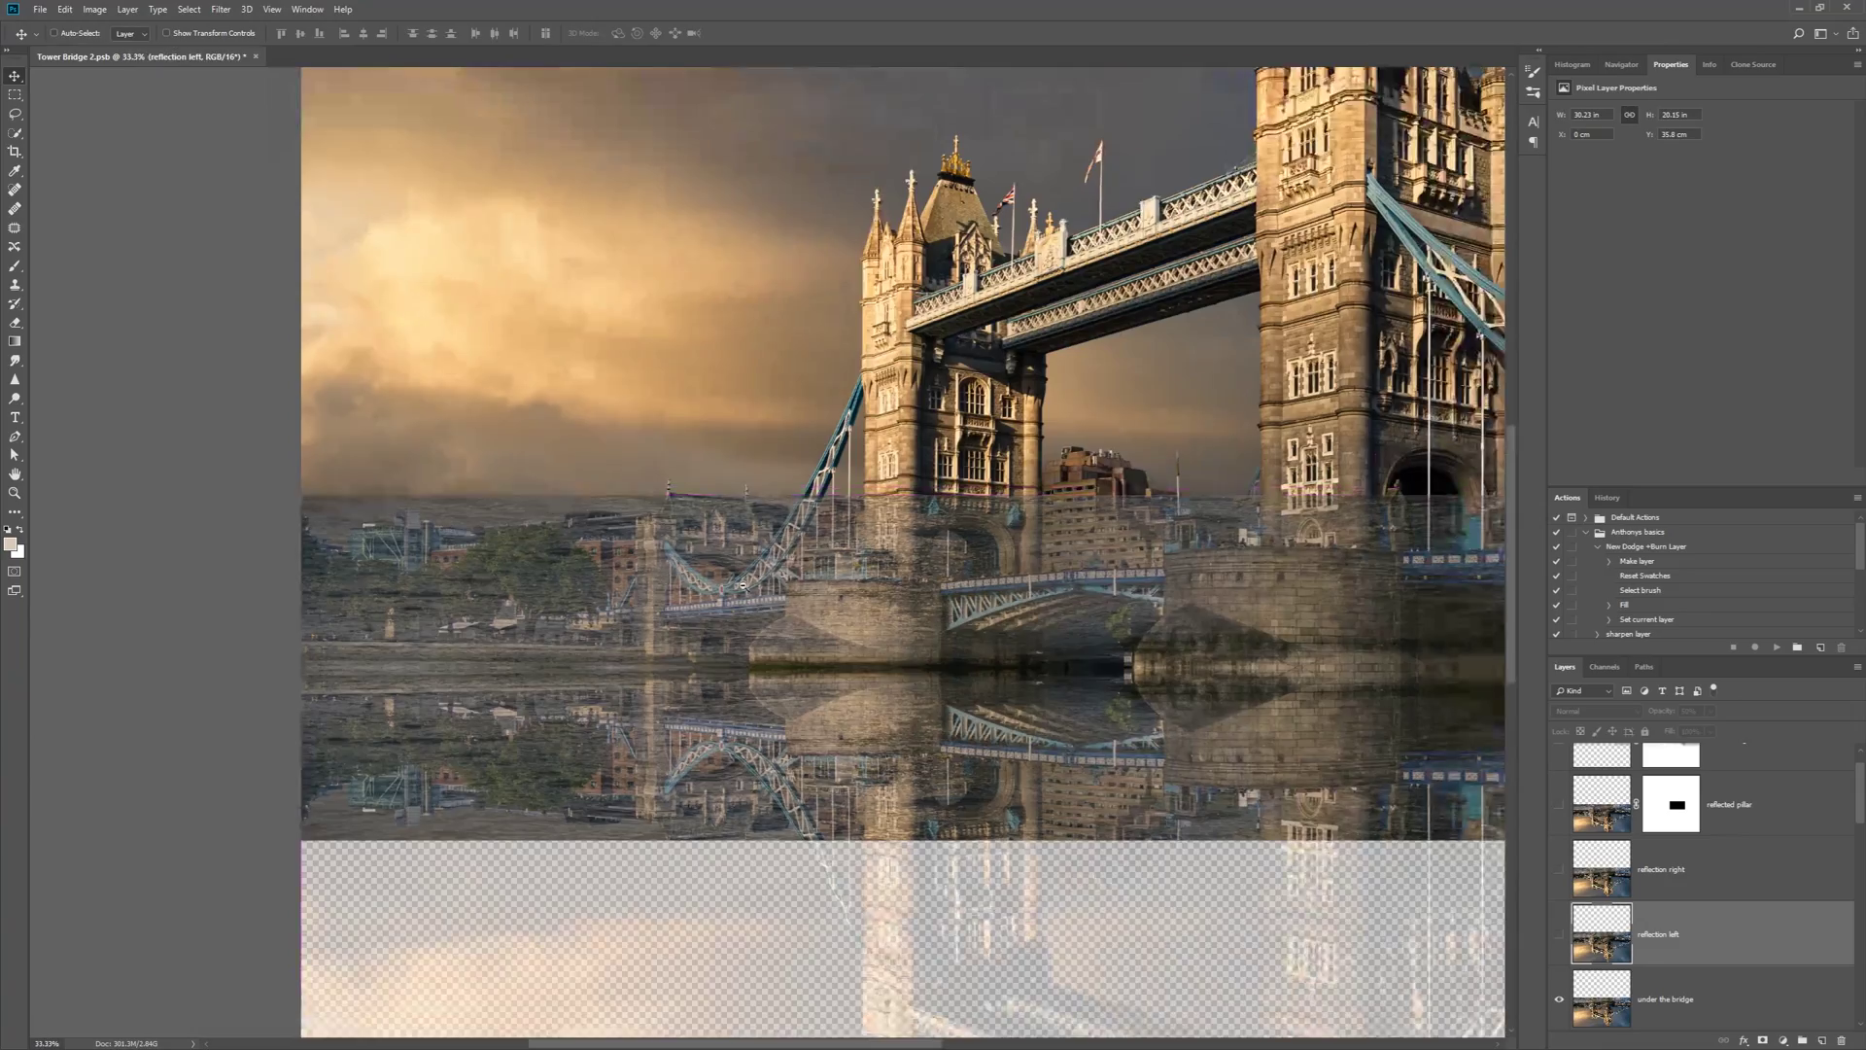
pyautogui.moveTo(1157, 678); pyautogui.dragTo(763, 549)
pyautogui.hotkey('ctrl', '-')
pyautogui.moveTo(963, 565); pyautogui.dragTo(1119, 655)
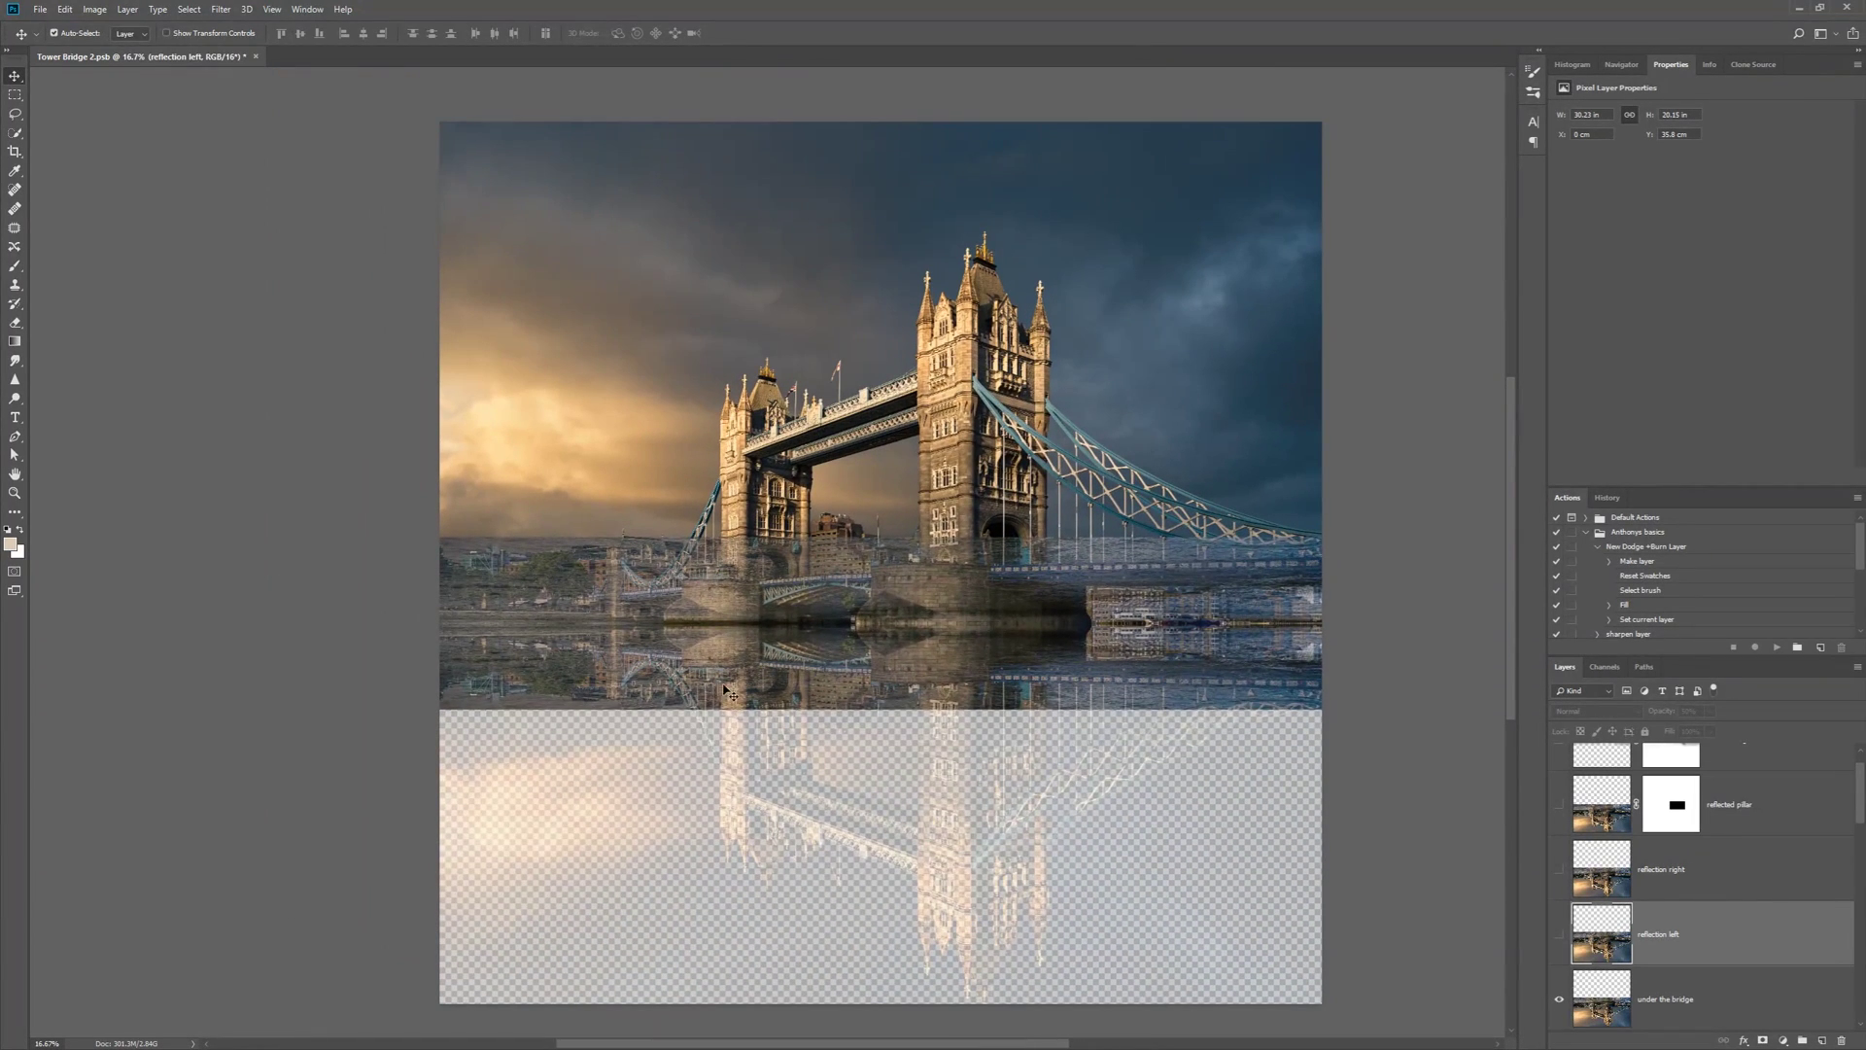
pyautogui.click(1558, 939)
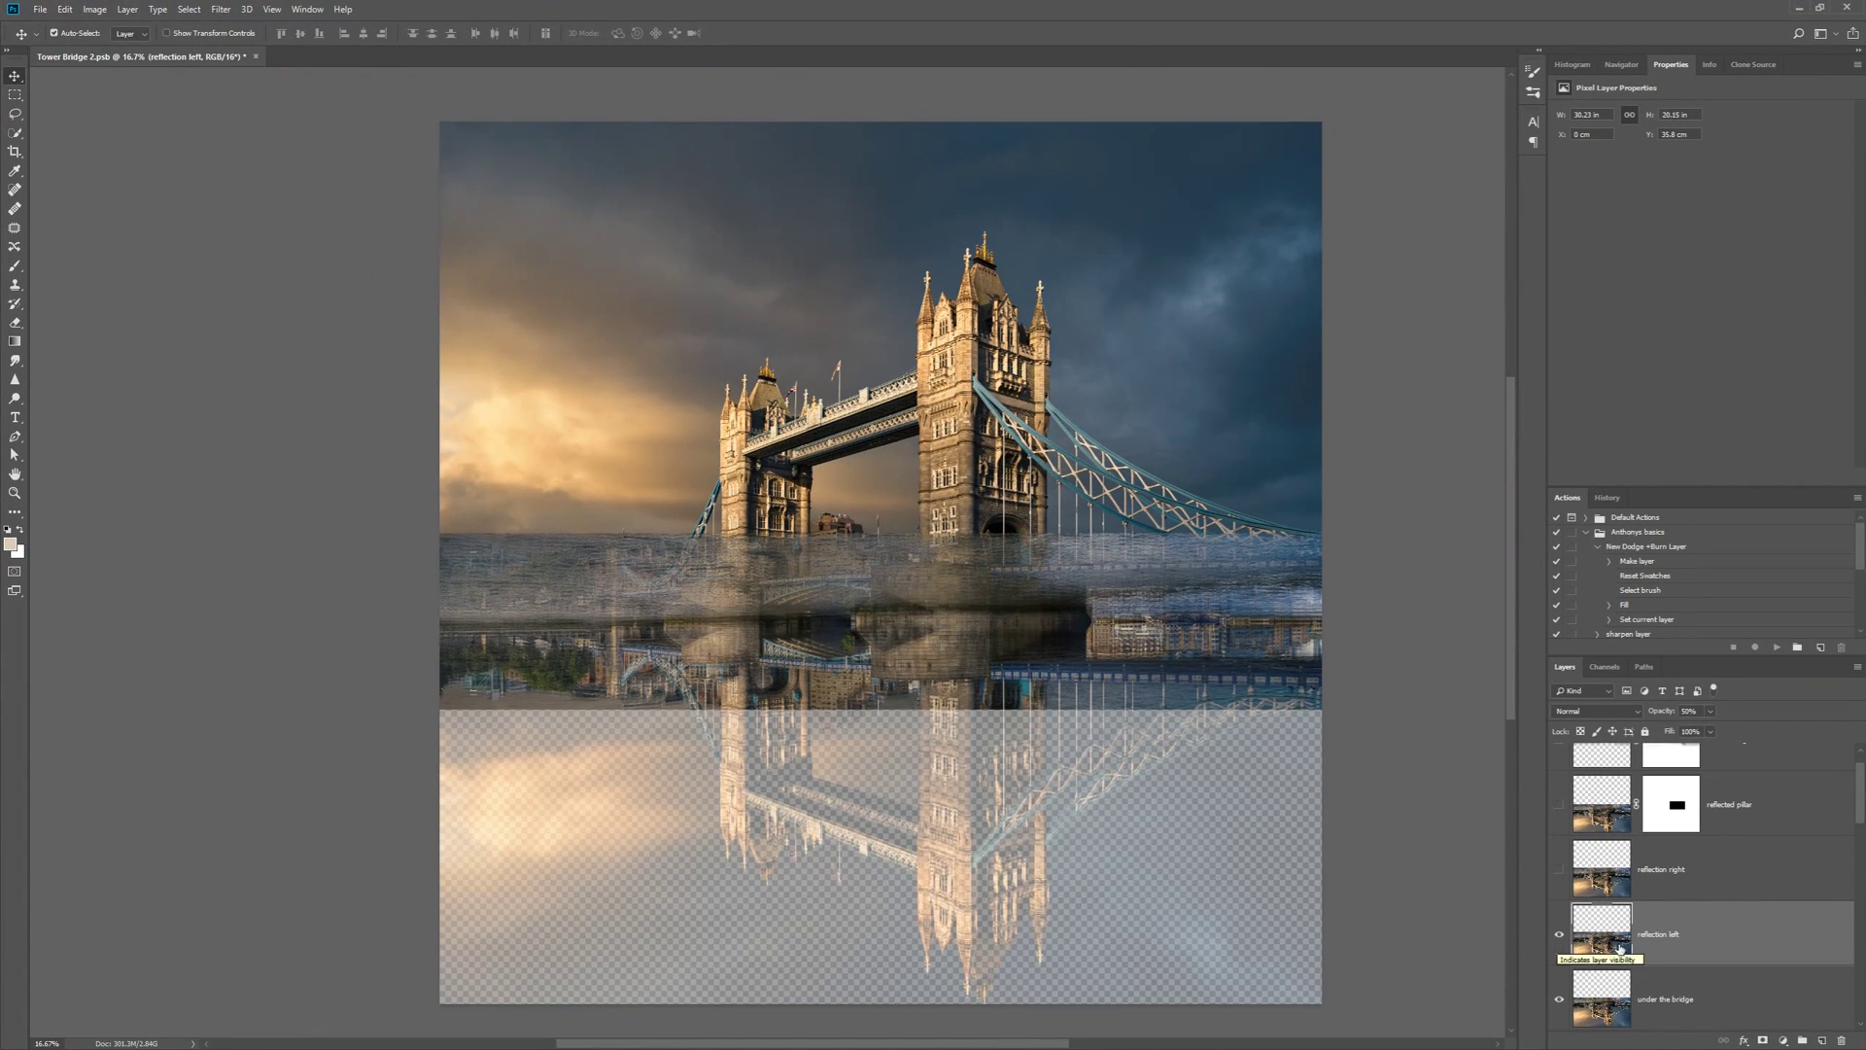
# Move the reflection left layer below under the bridge, directly above merged reflection, and adjust its opacity
pyautogui.scroll(-3, 1692, 872)
pyautogui.moveTo(1702, 757); pyautogui.dragTo(1700, 836)
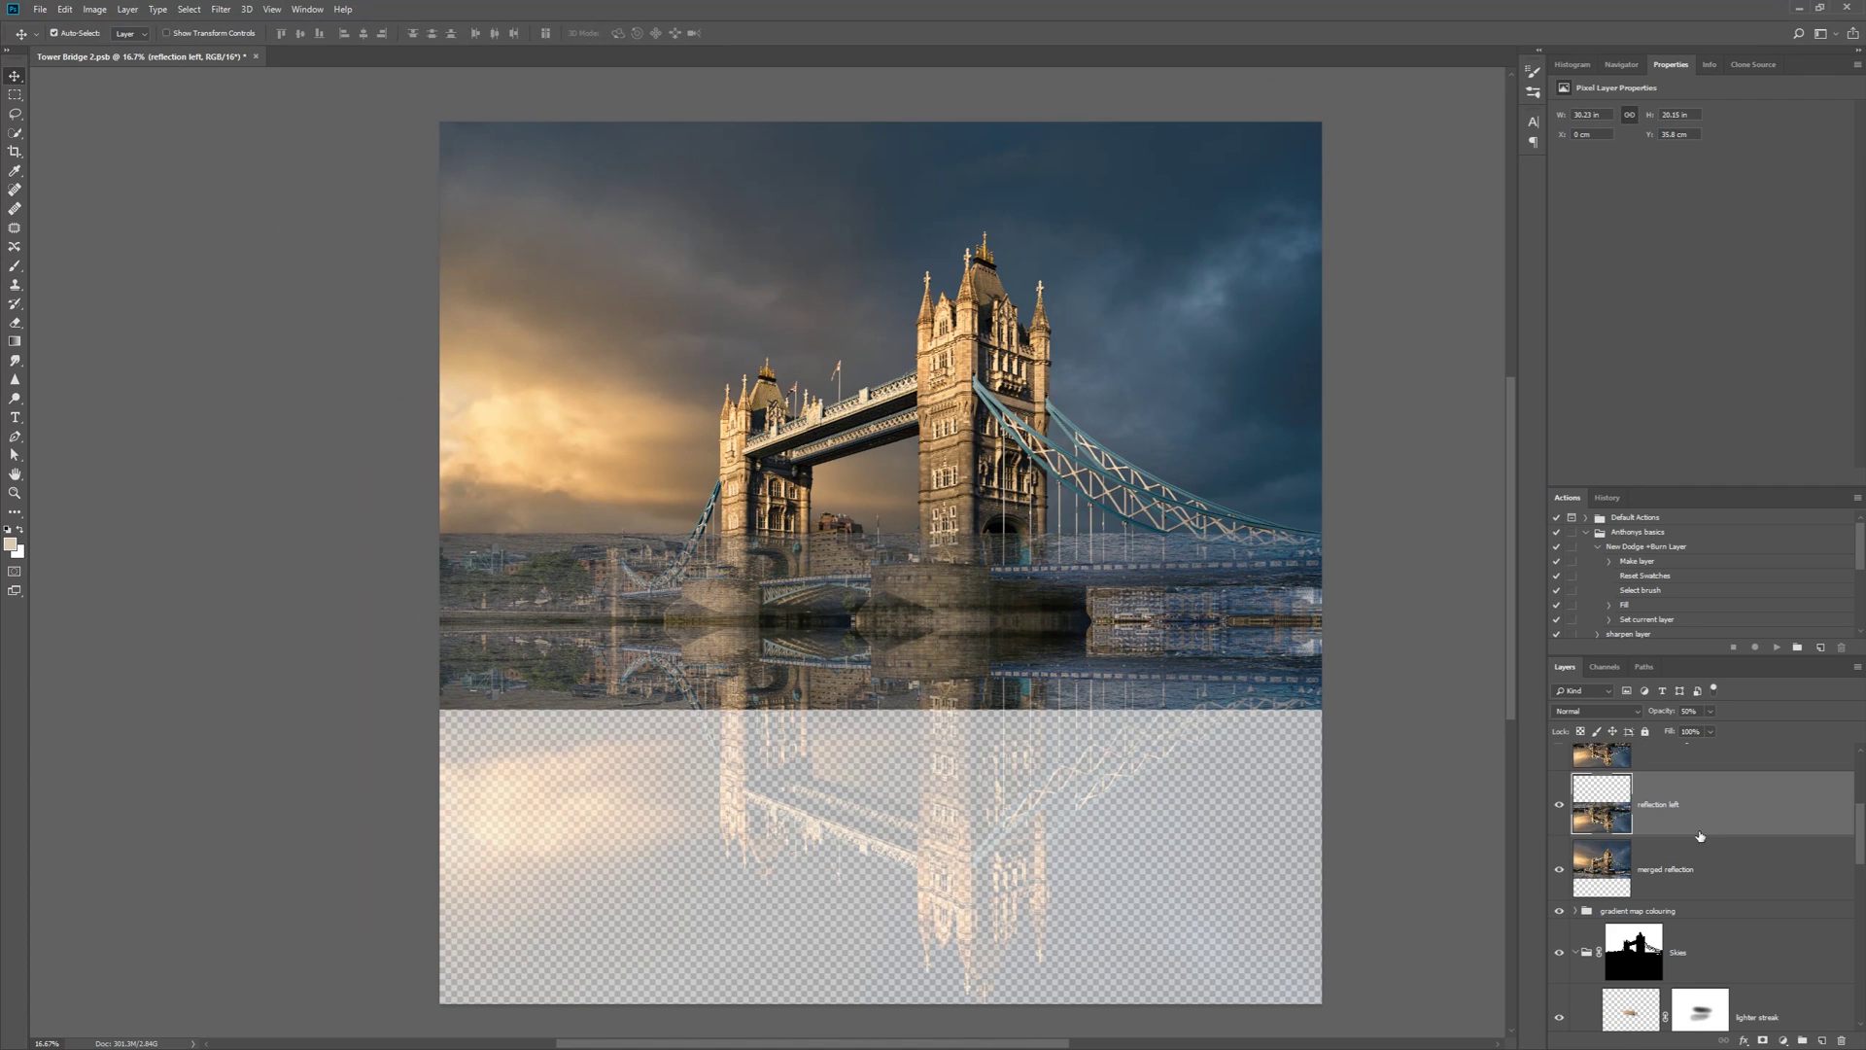
pyautogui.scroll(1, 515, 614)
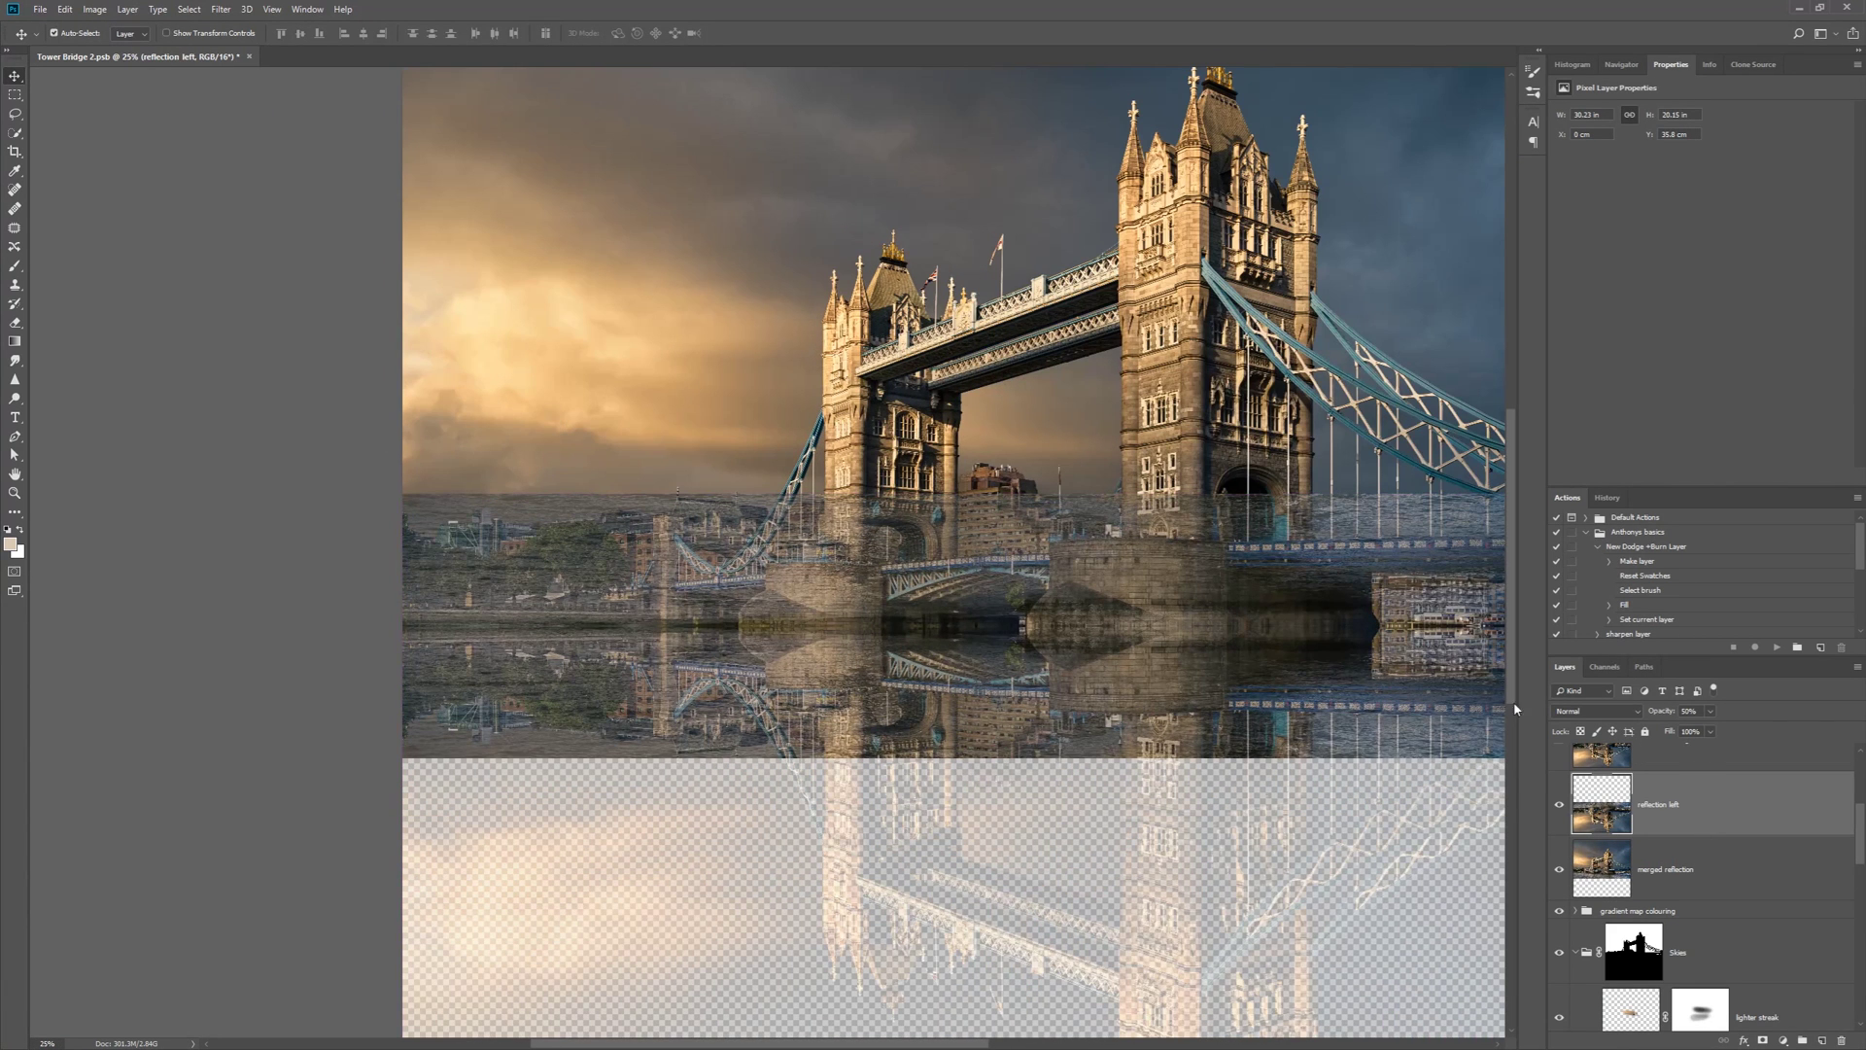
pyautogui.moveTo(1715, 732); pyautogui.dragTo(1745, 729)
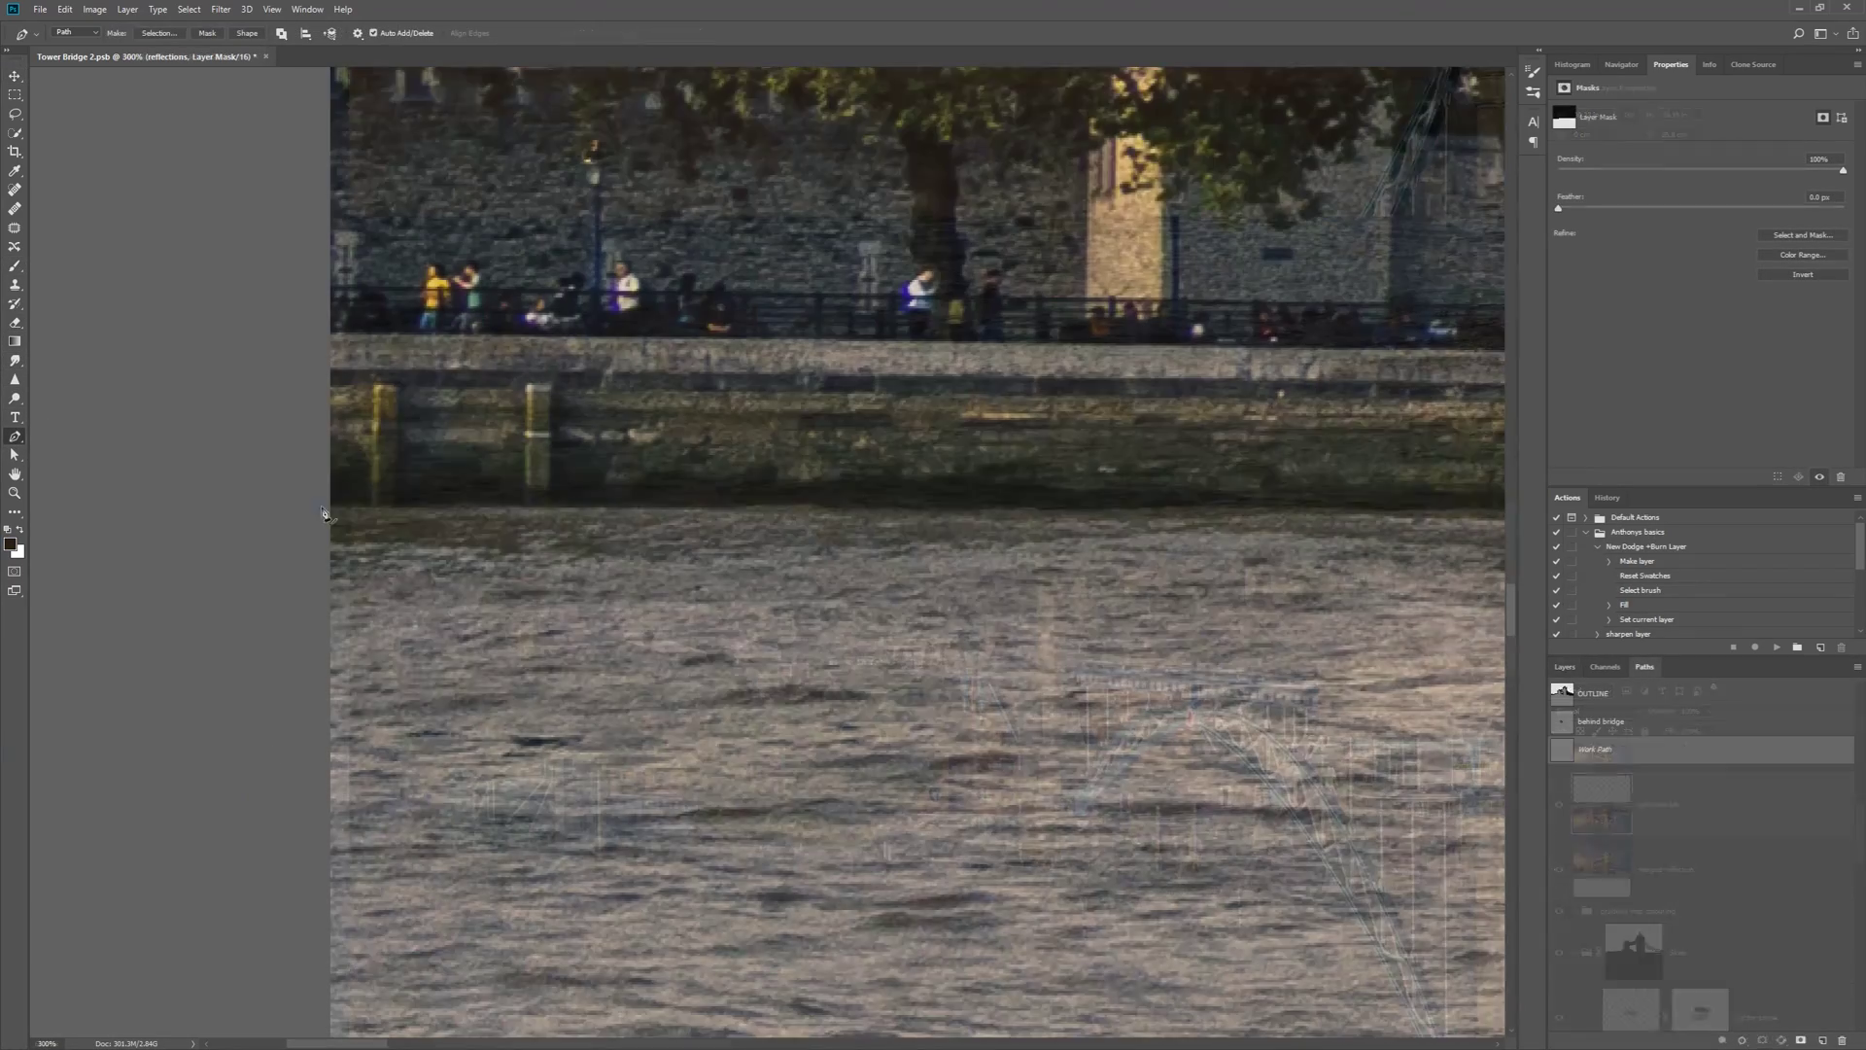
# Trace a Pen path along the waterline of the left riverbank wall, starting at the photo's left edge
pyautogui.click(450, 507)
pyautogui.click(936, 508)
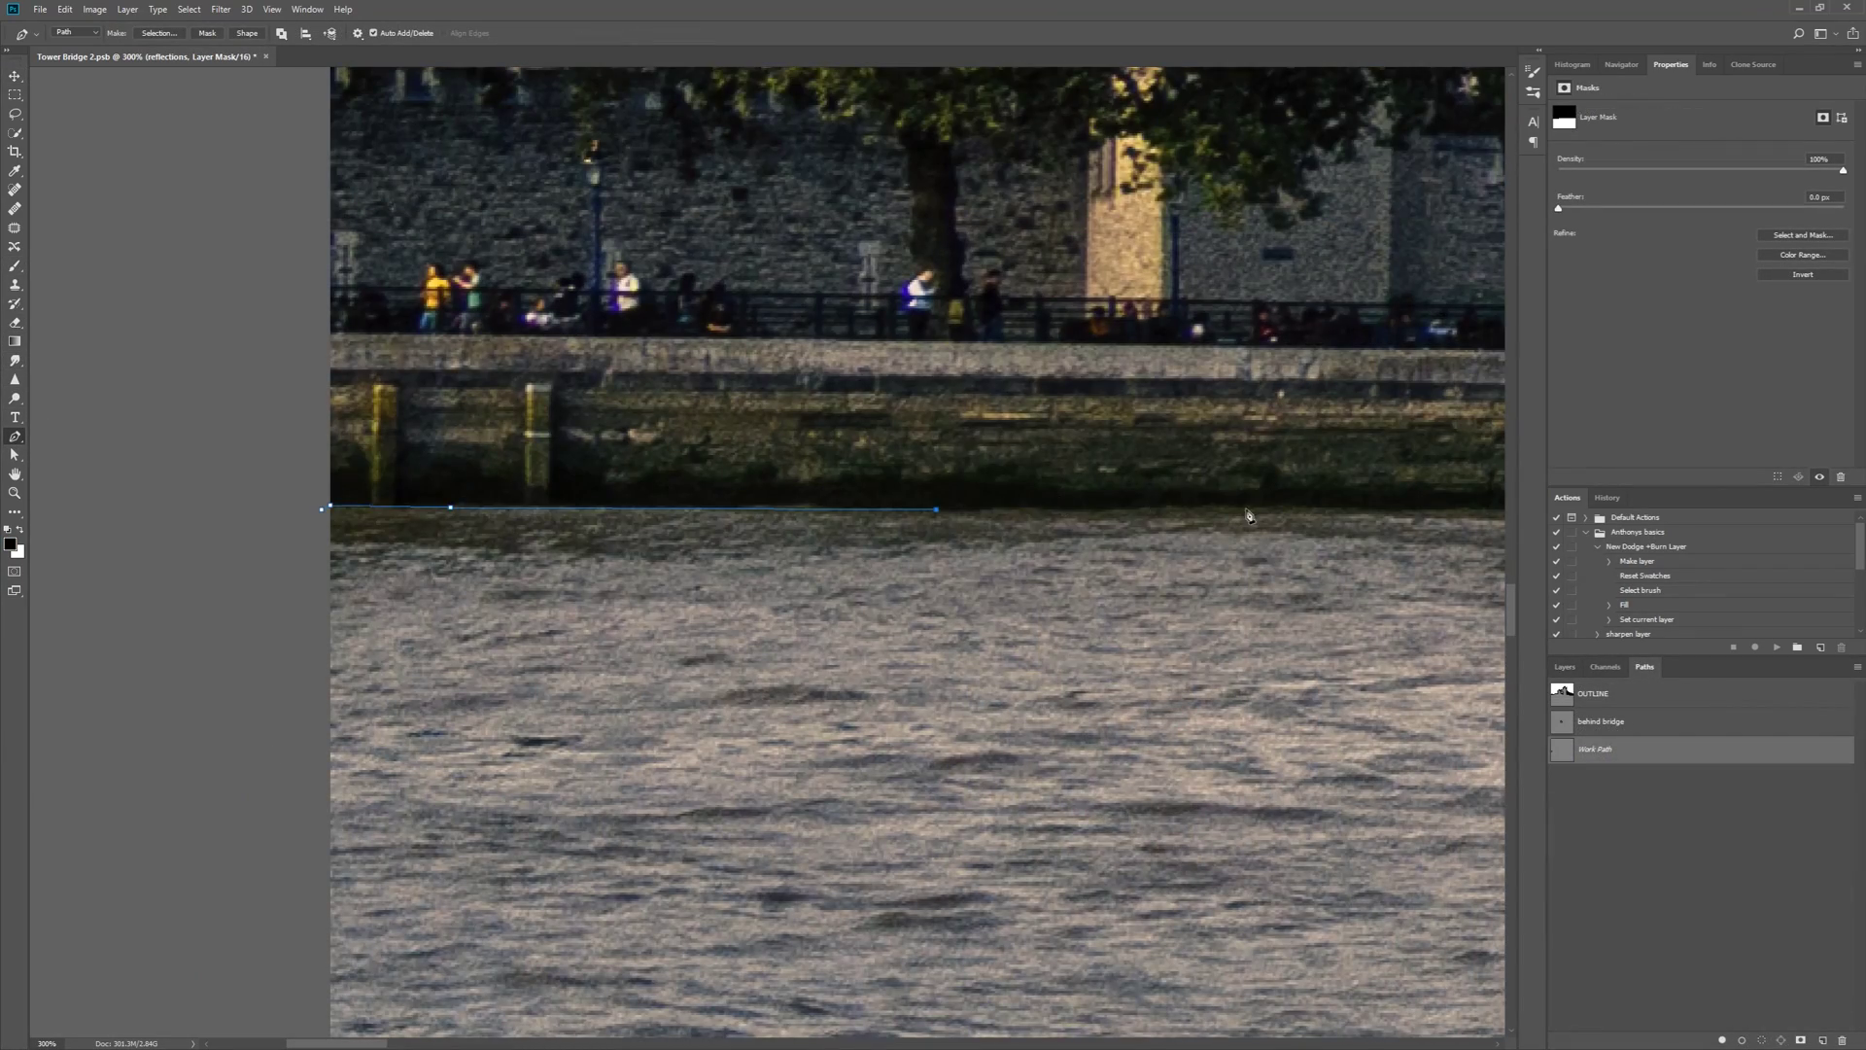
pyautogui.click(1247, 510)
pyautogui.moveTo(1247, 510); pyautogui.dragTo(489, 505)
pyautogui.click(895, 508)
pyautogui.click(1092, 508)
pyautogui.click(1375, 510)
pyautogui.moveTo(1374, 510); pyautogui.dragTo(627, 517)
pyautogui.moveTo(846, 517); pyautogui.dragTo(906, 519)
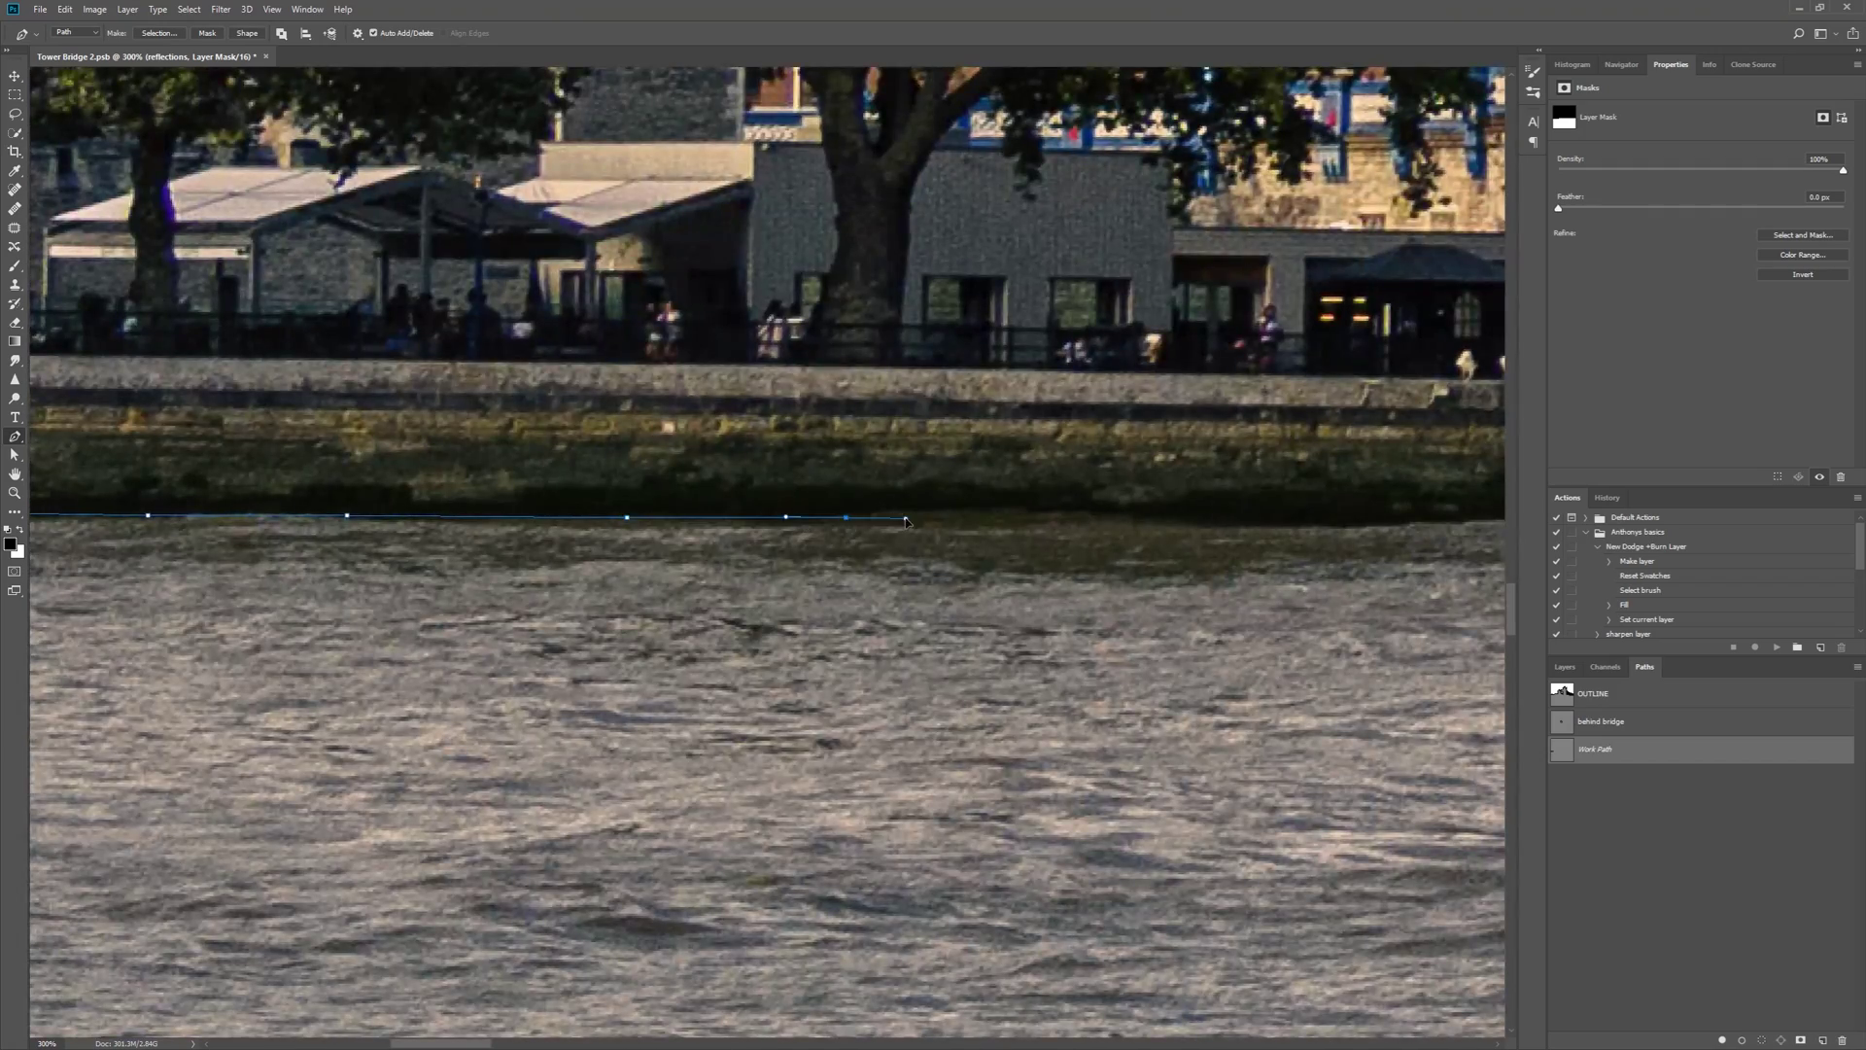
pyautogui.click(1408, 526)
# Continue the path along the foot of the bridge abutment up to the far pier
pyautogui.hscroll(6, 1409, 526)
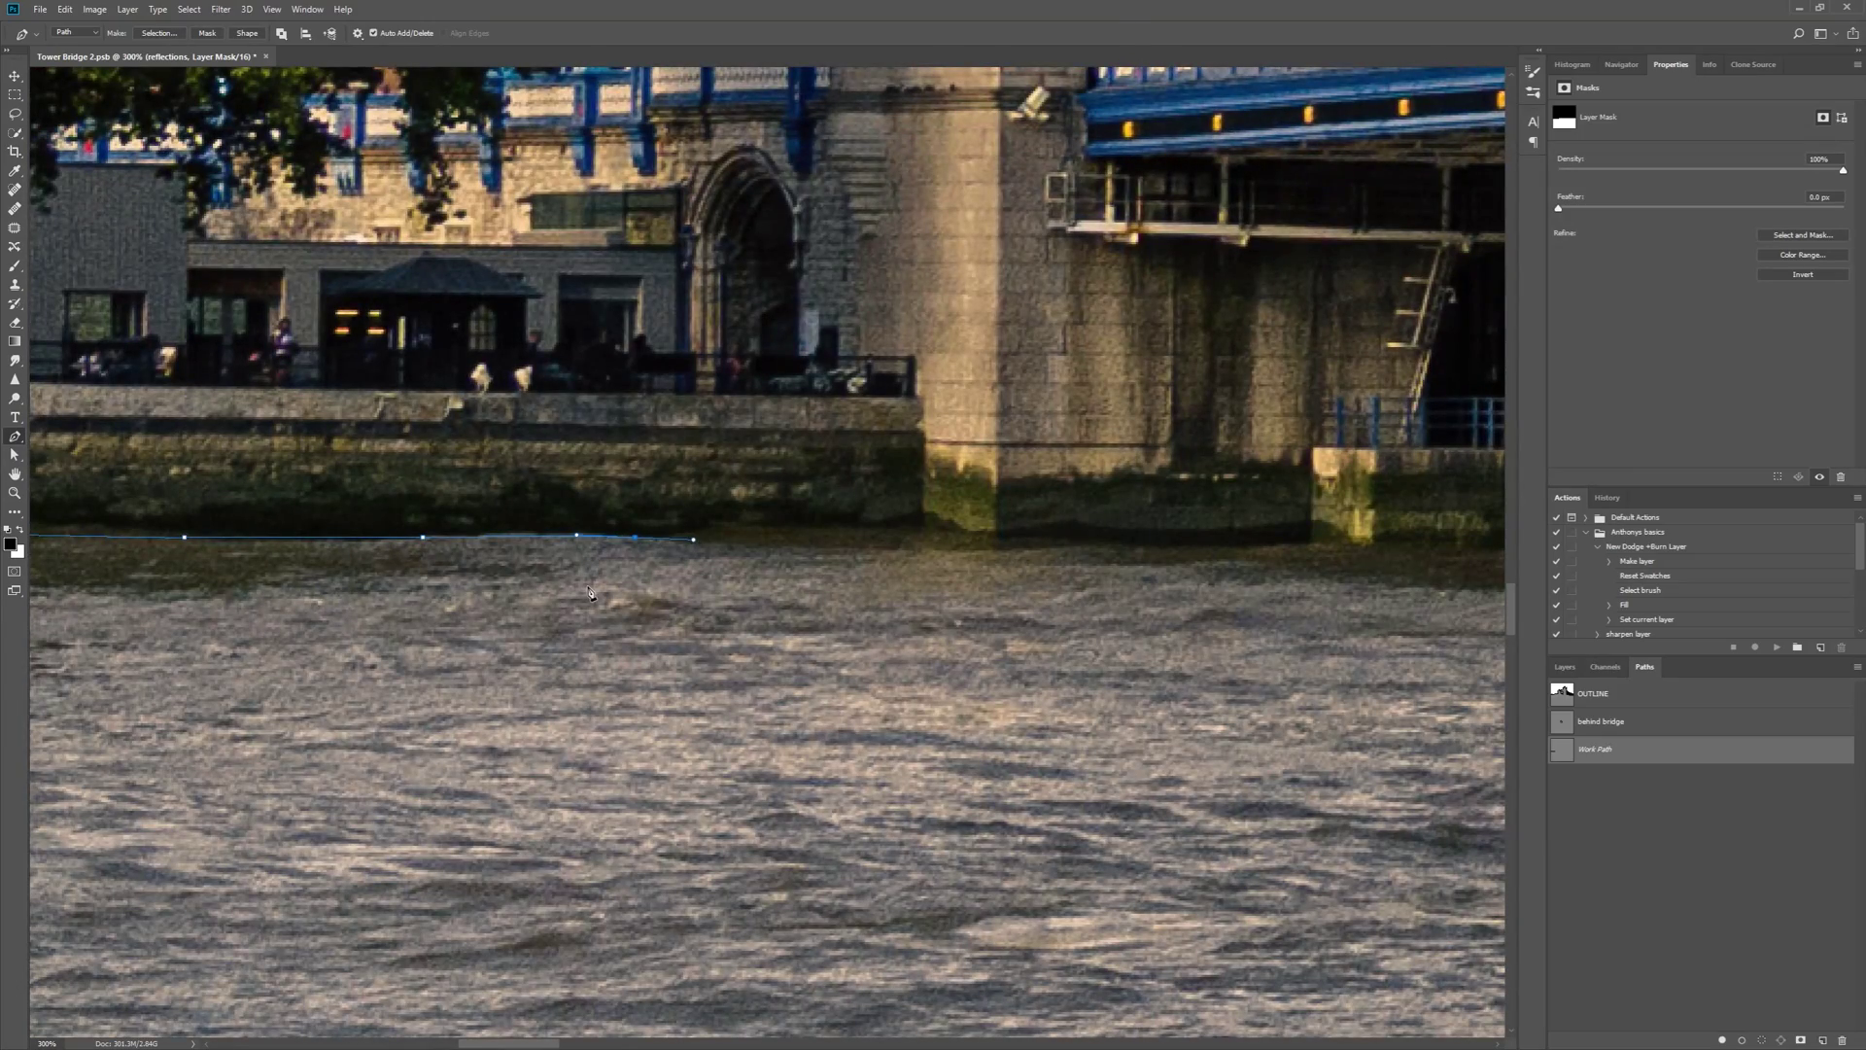
pyautogui.click(1374, 550)
pyautogui.hscroll(5, 1373, 550)
pyautogui.click(829, 552)
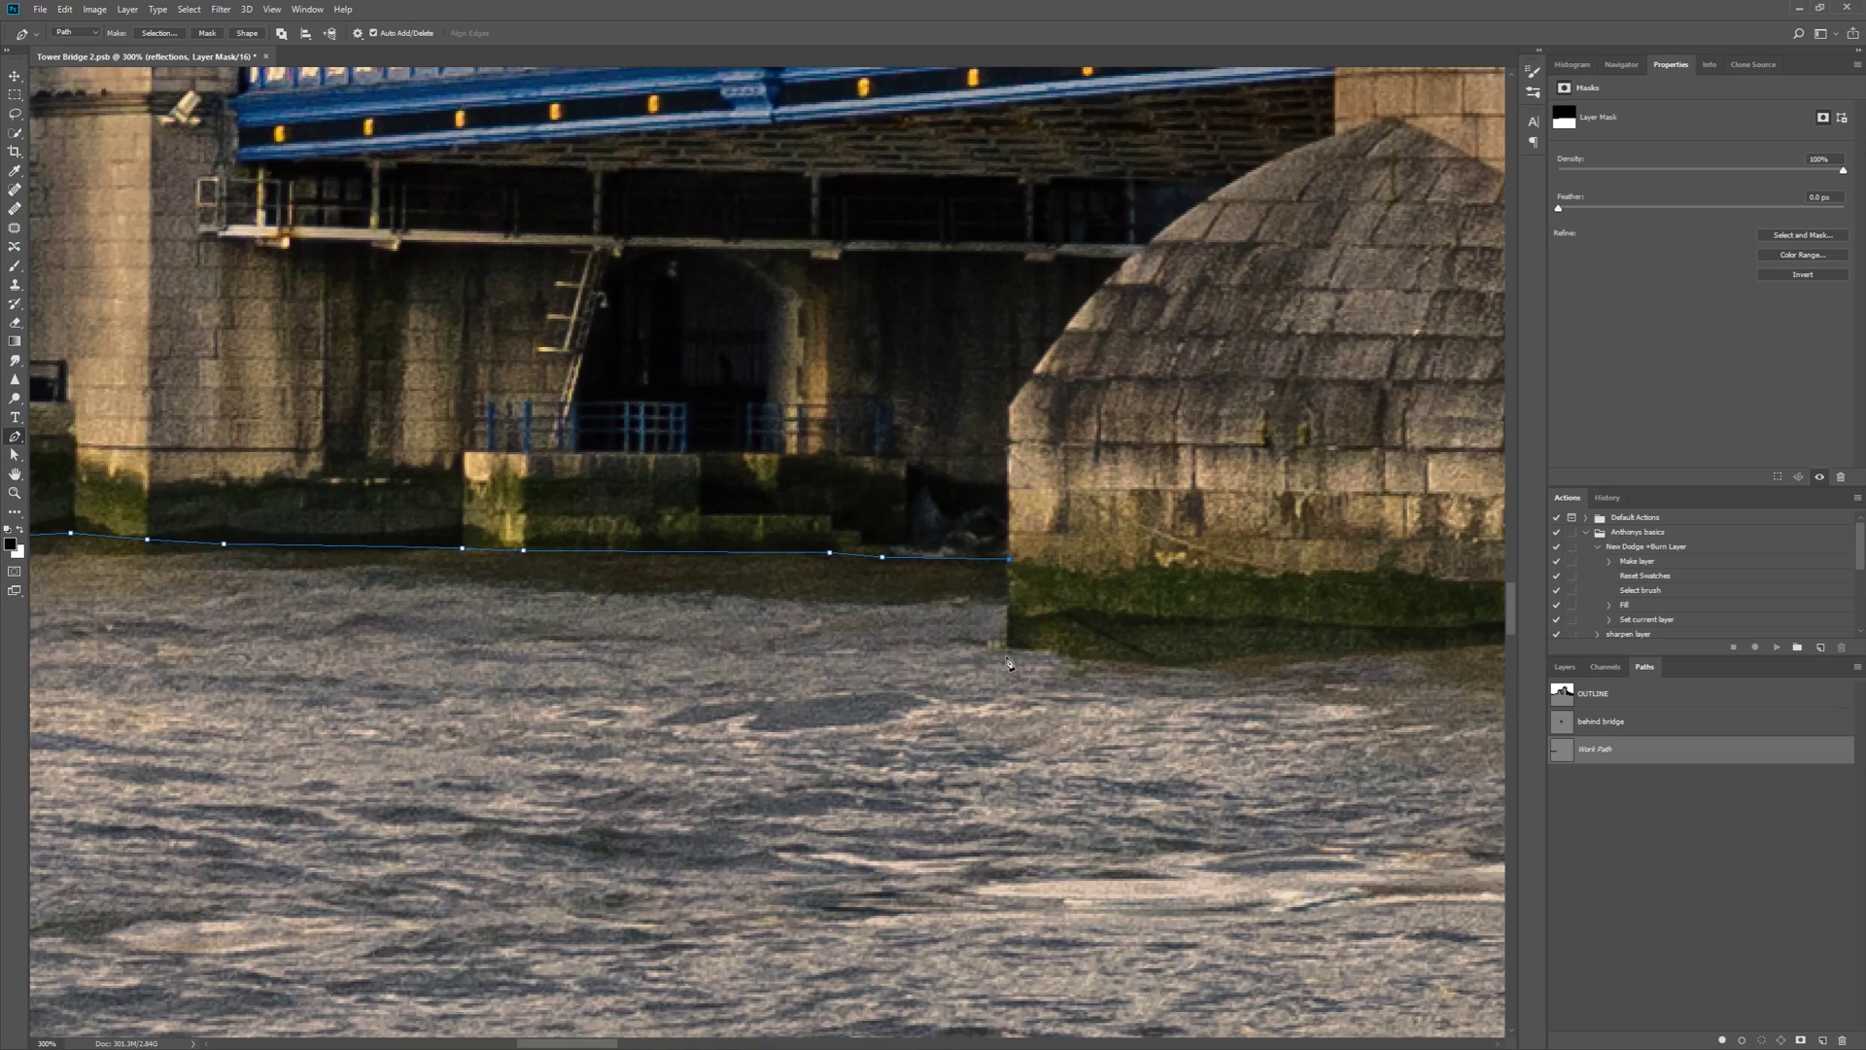
# Trace the path down the far pier's left corner and along the waterline of its sunlit stone base
pyautogui.hscroll(4, 1397, 653)
pyautogui.moveTo(846, 642); pyautogui.dragTo(879, 642)
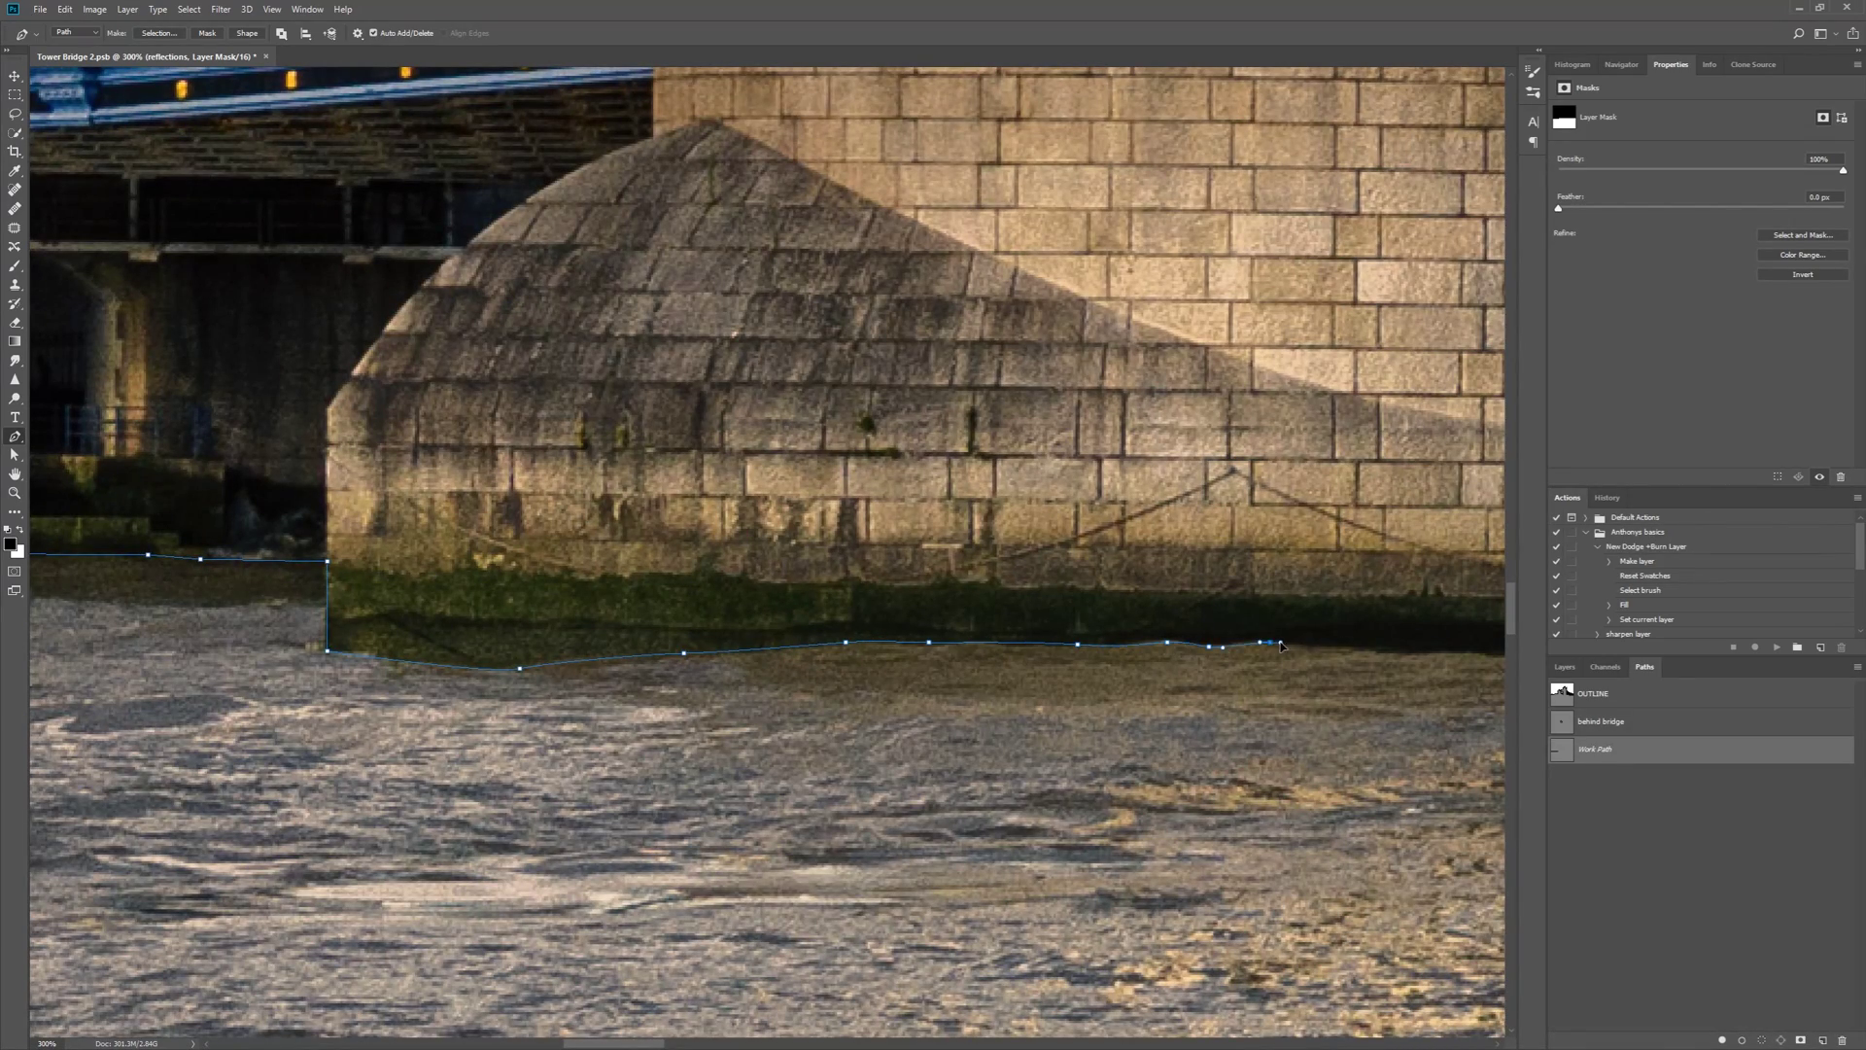
pyautogui.hscroll(4, 1013, 630)
pyautogui.moveTo(1344, 648); pyautogui.dragTo(637, 637)
pyautogui.moveTo(745, 636); pyautogui.dragTo(812, 638)
pyautogui.moveTo(929, 623); pyautogui.dragTo(1015, 628)
pyautogui.click(1083, 630)
# Continue the path along the shaded base of the far pier, beneath the steel arch, to its right-hand corner
pyautogui.moveTo(1162, 631); pyautogui.dragTo(455, 641)
pyautogui.click(1250, 622)
pyautogui.click(651, 626)
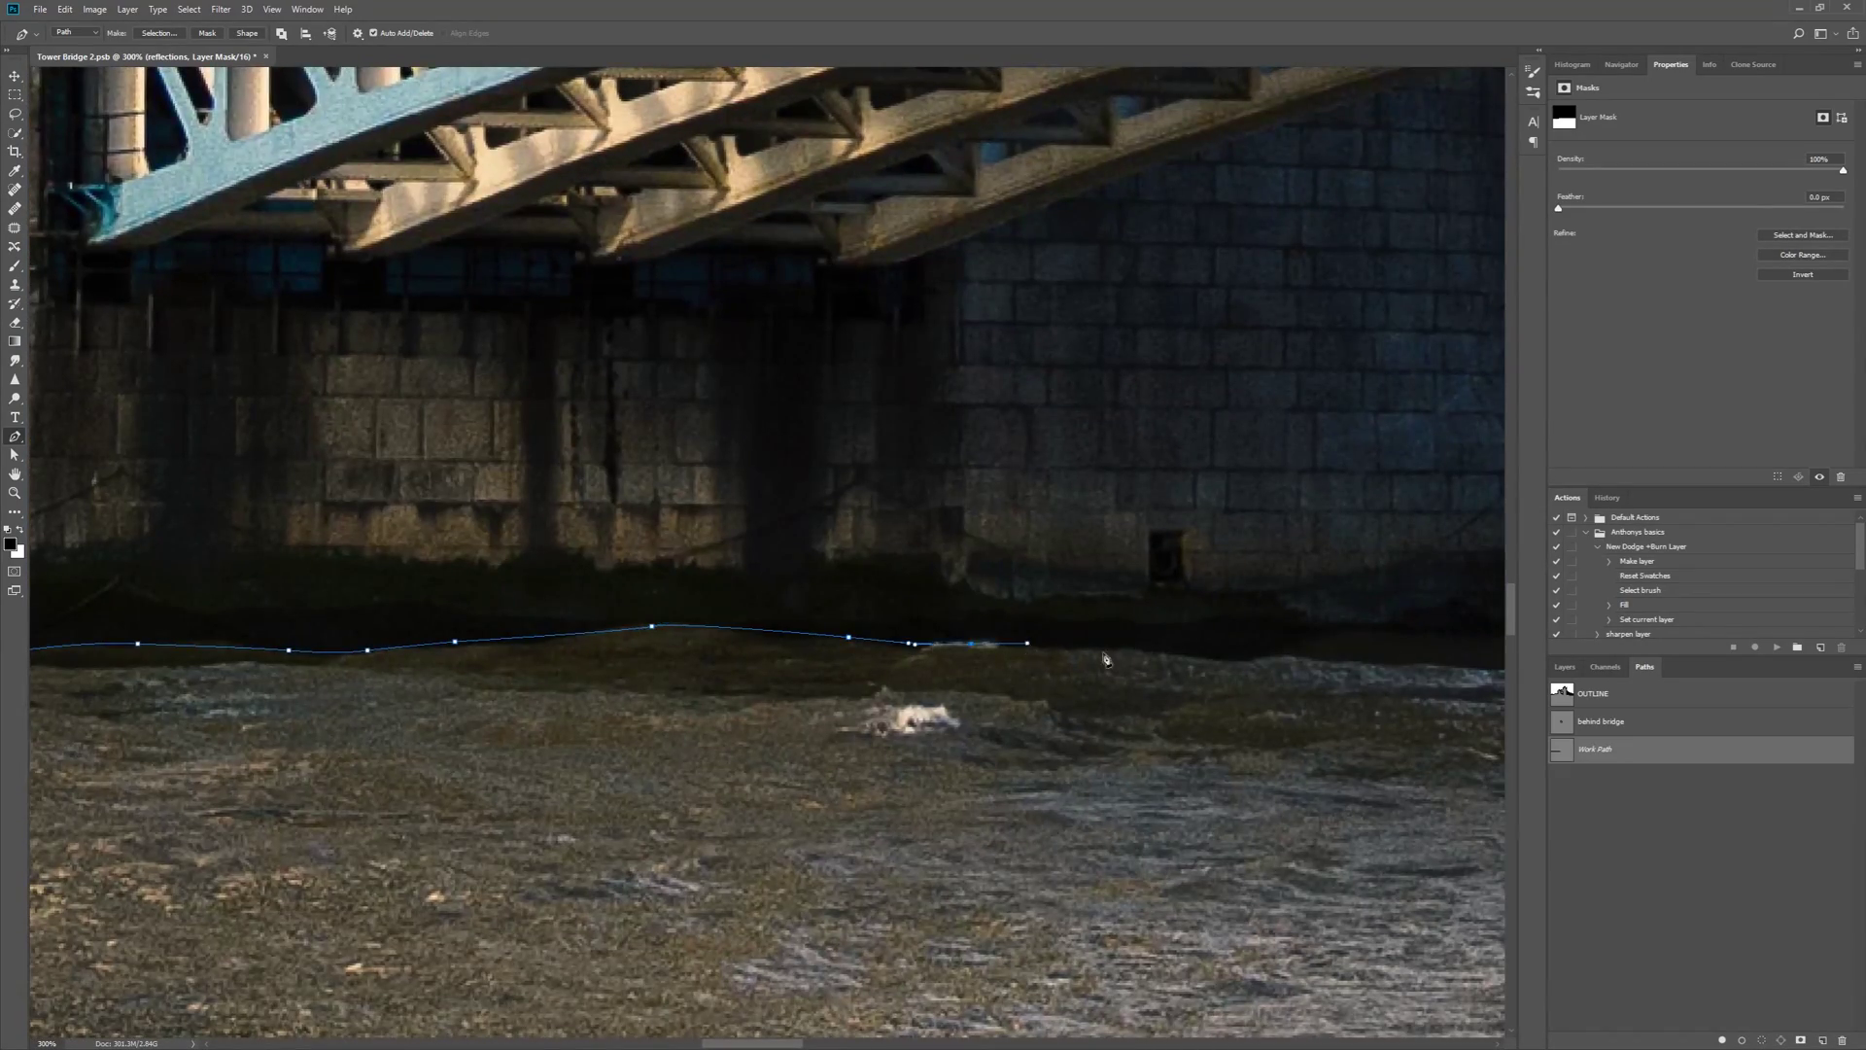
pyautogui.hscroll(5, 1106, 660)
pyautogui.click(1068, 647)
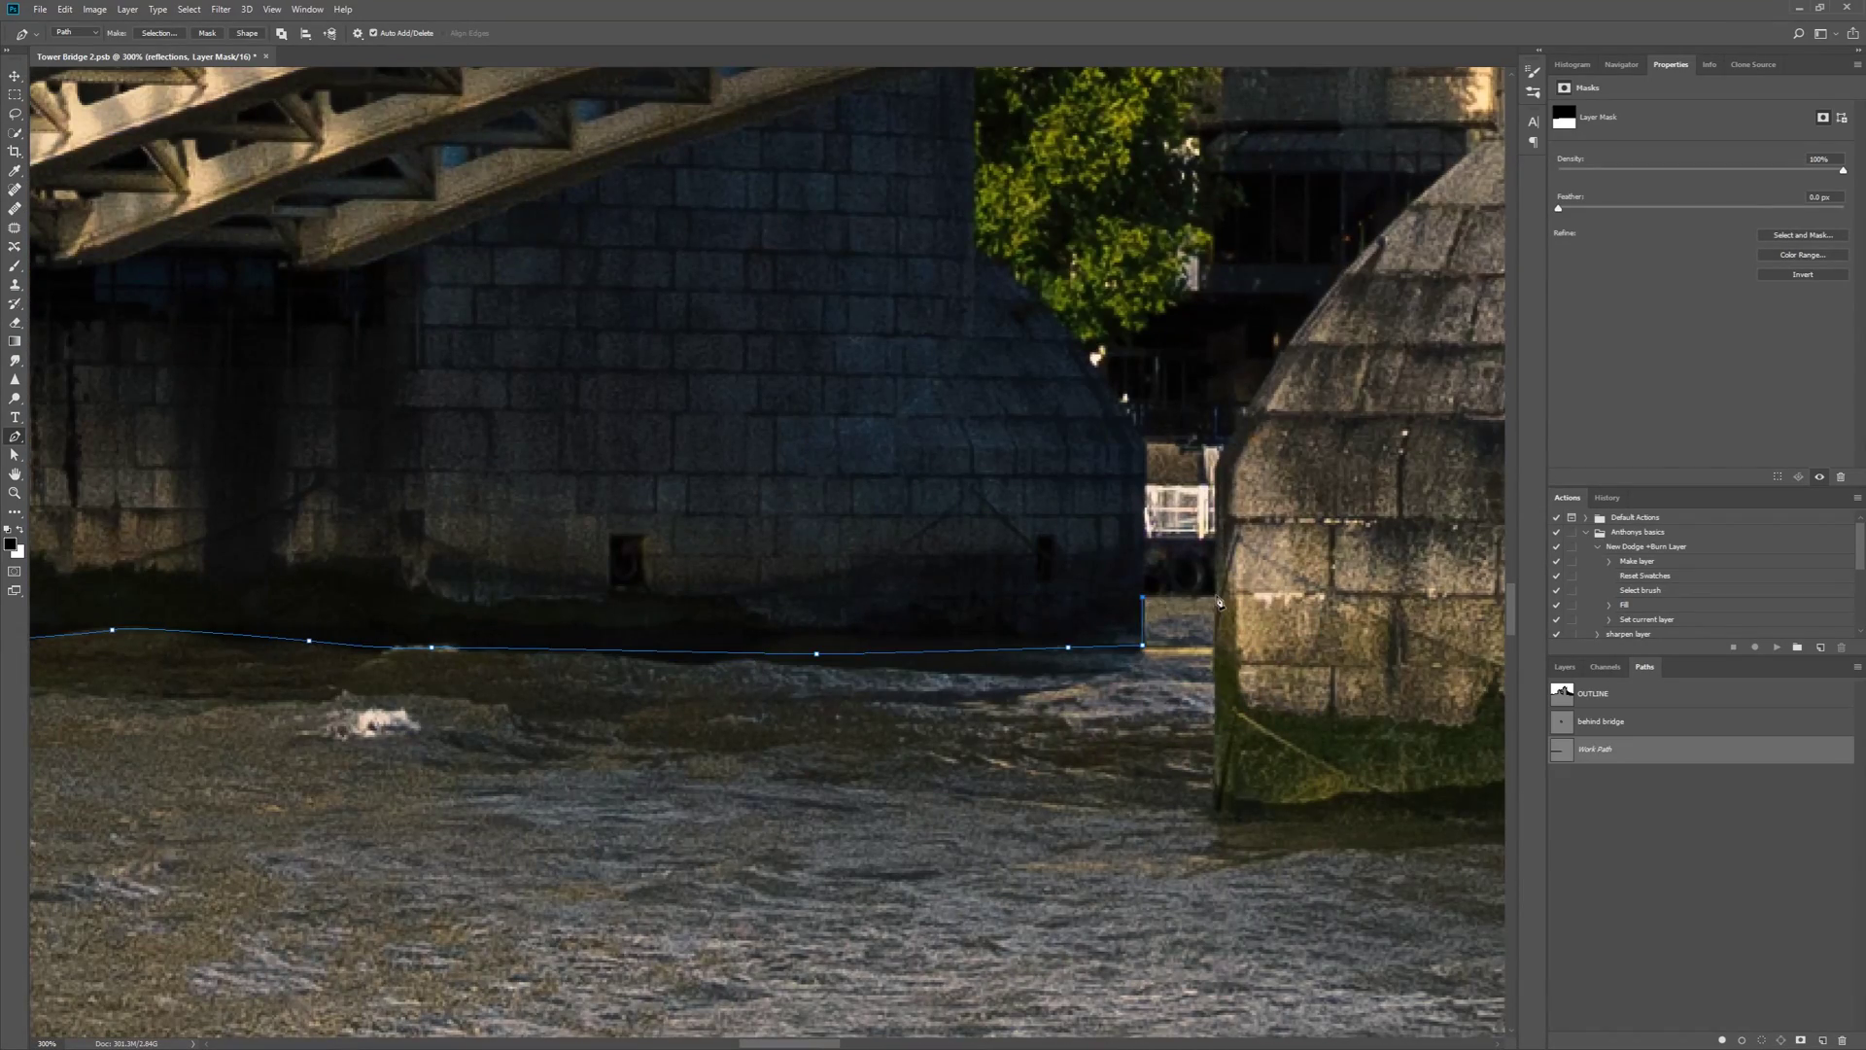
# Carry the path down the near pier's left corner and along the waterline below its rounded, moss-covered base
pyautogui.moveTo(1216, 960); pyautogui.dragTo(1302, 826)
pyautogui.moveTo(1487, 836); pyautogui.dragTo(845, 747)
pyautogui.click(883, 739)
pyautogui.click(1166, 758)
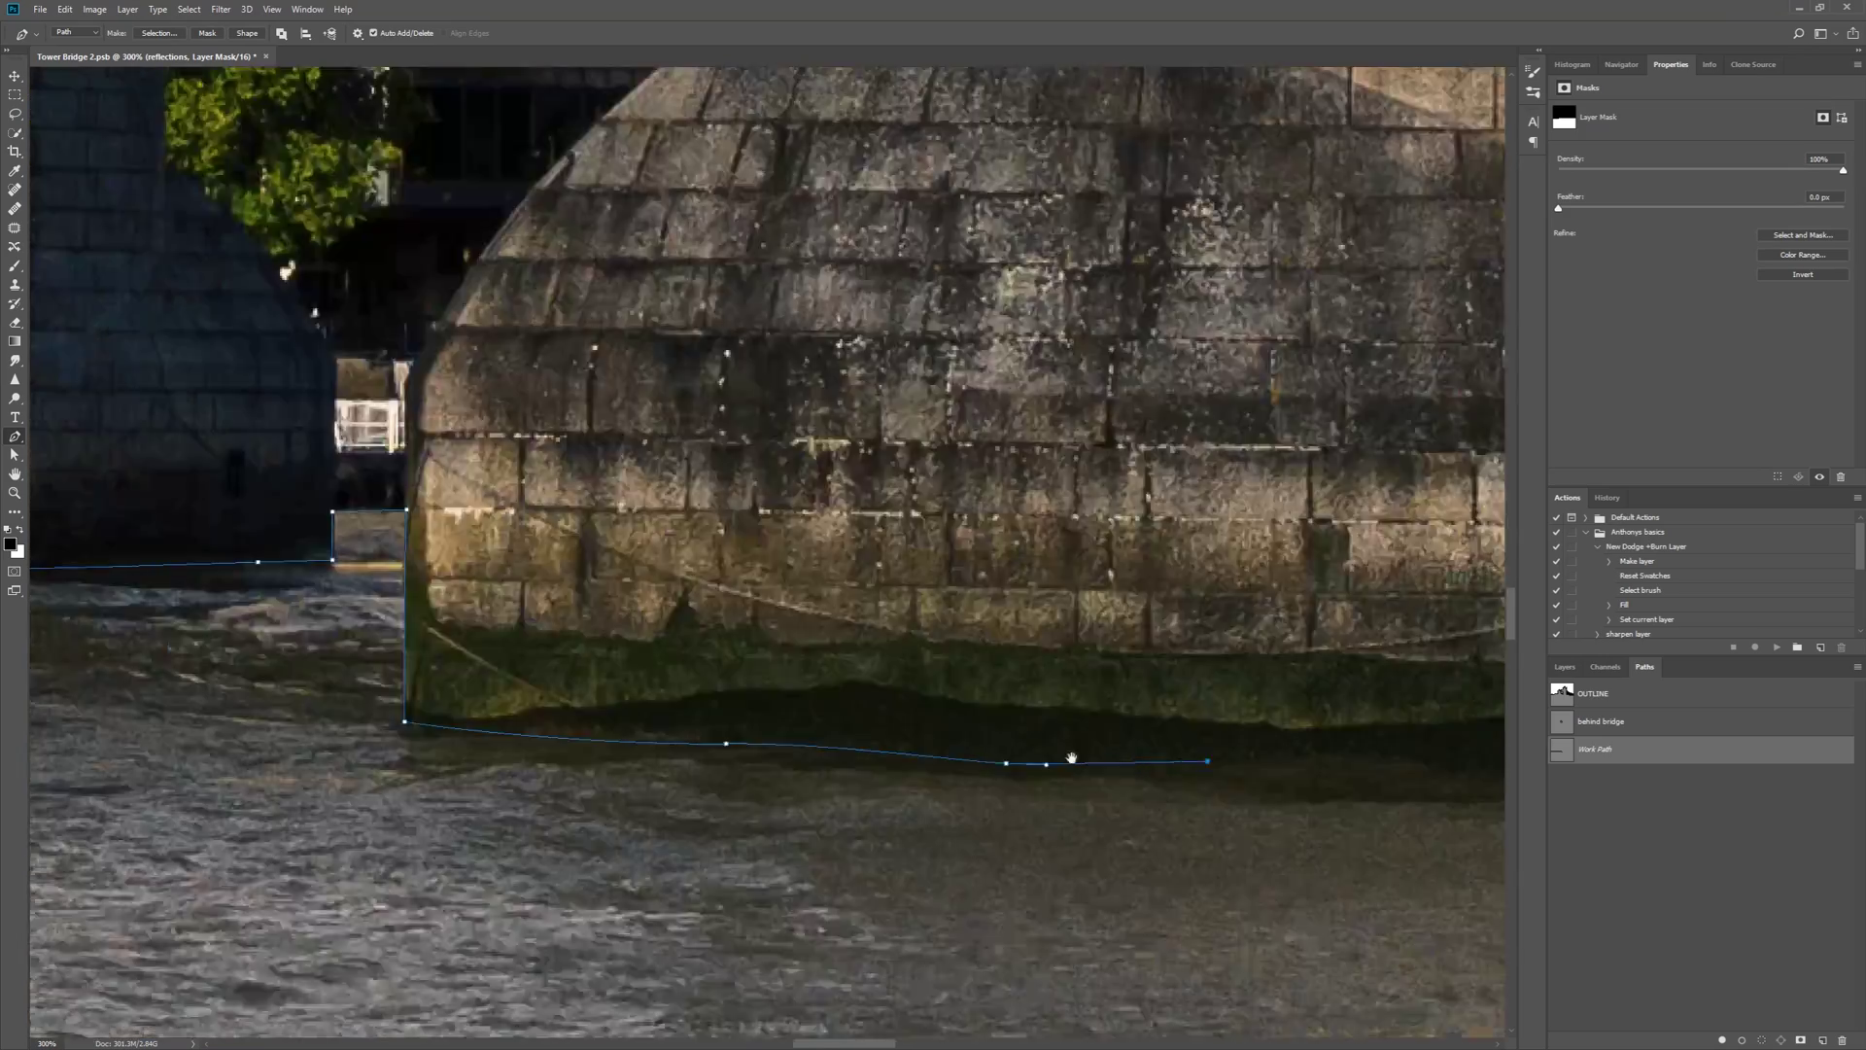
pyautogui.moveTo(1070, 758); pyautogui.dragTo(145, 708)
pyautogui.moveTo(932, 716); pyautogui.dragTo(1003, 712)
pyautogui.moveTo(1120, 708); pyautogui.dragTo(1186, 710)
pyautogui.moveTo(1323, 725); pyautogui.dragTo(1371, 721)
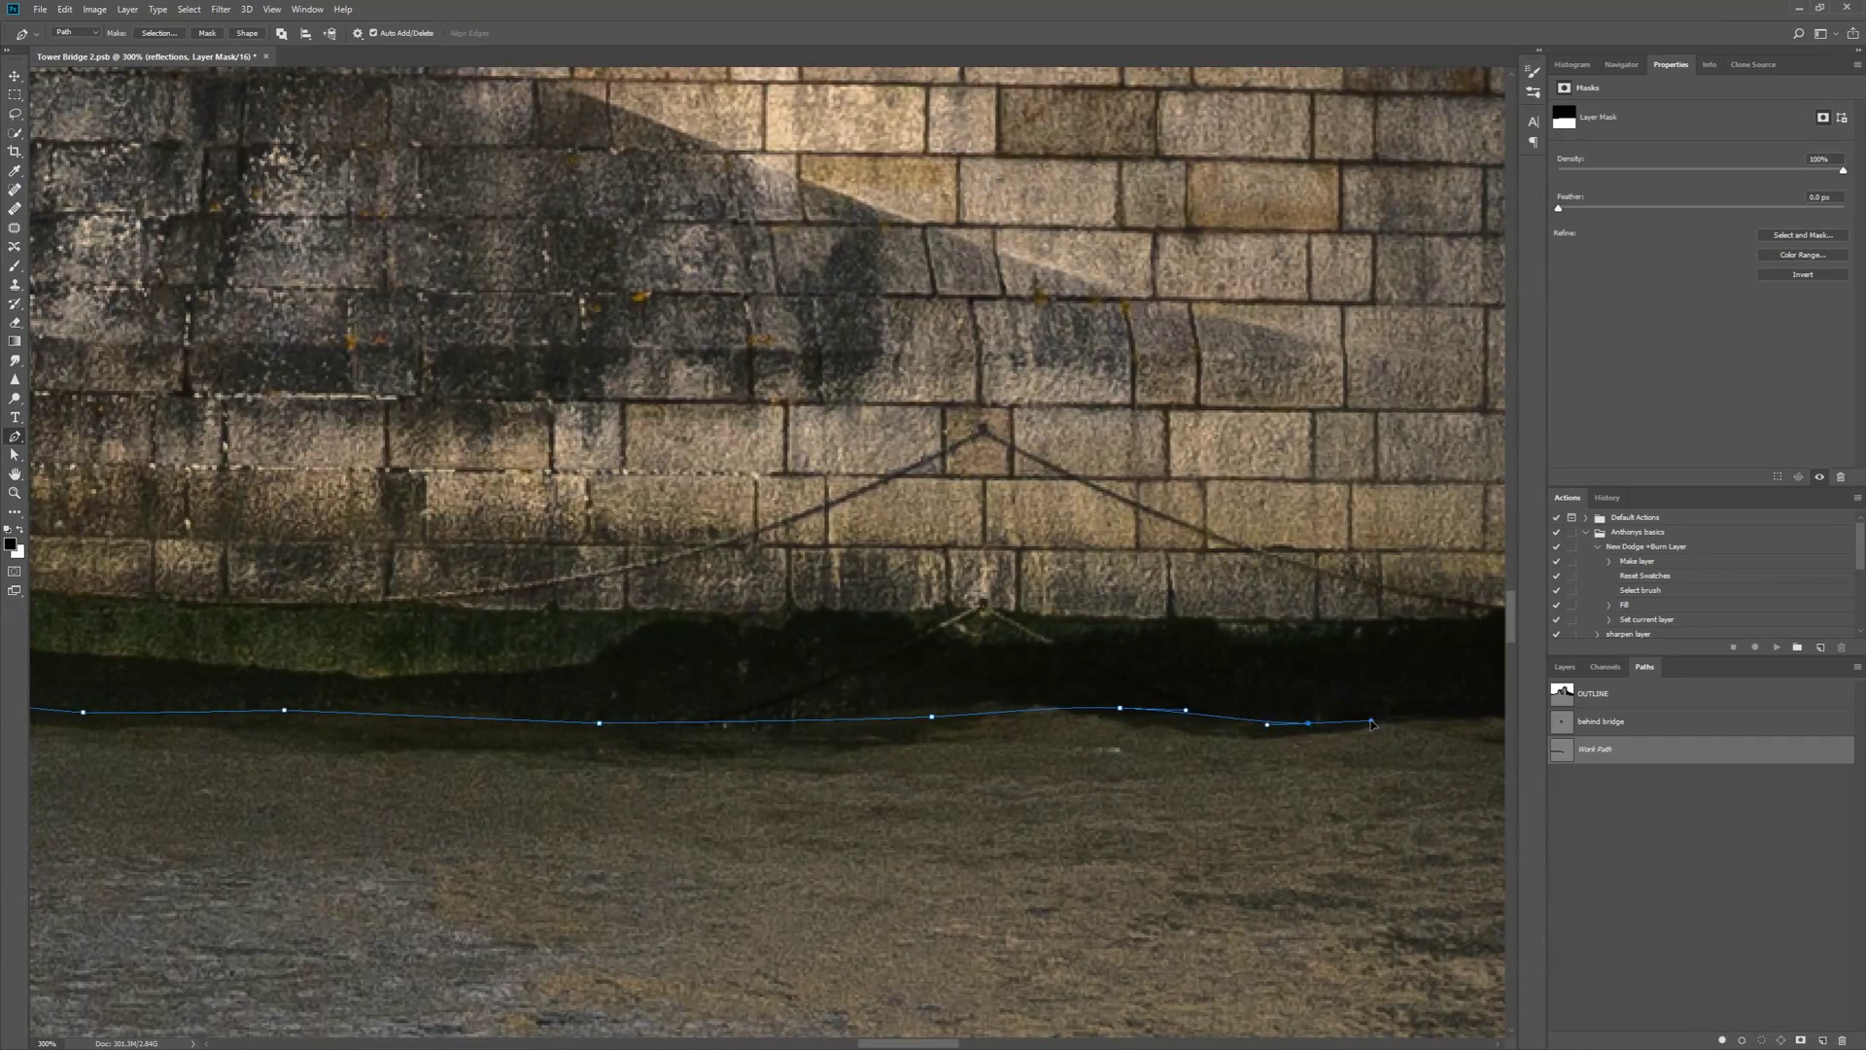
# Extend the path along the wavy waterline at the middle of the near pier's base
pyautogui.moveTo(1502, 724); pyautogui.dragTo(913, 687)
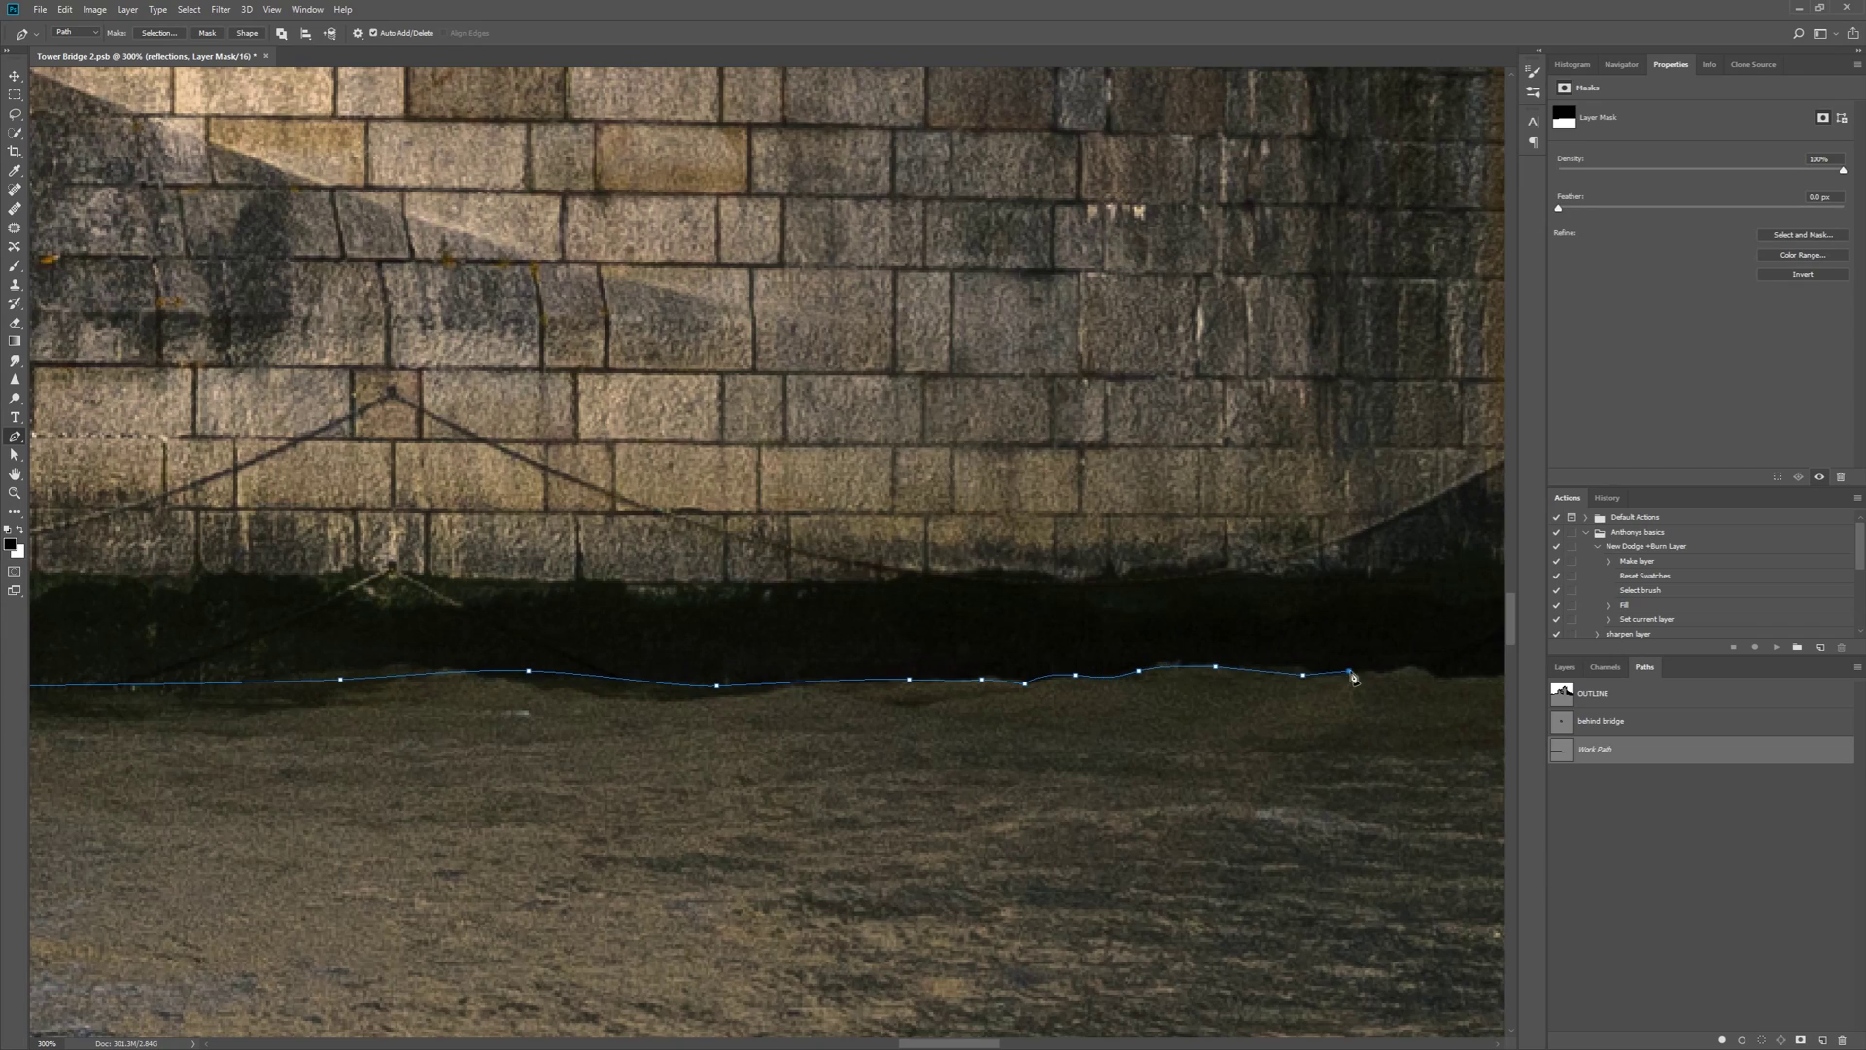
pyautogui.click(1400, 667)
pyautogui.hscroll(7, 1416, 690)
pyautogui.click(714, 664)
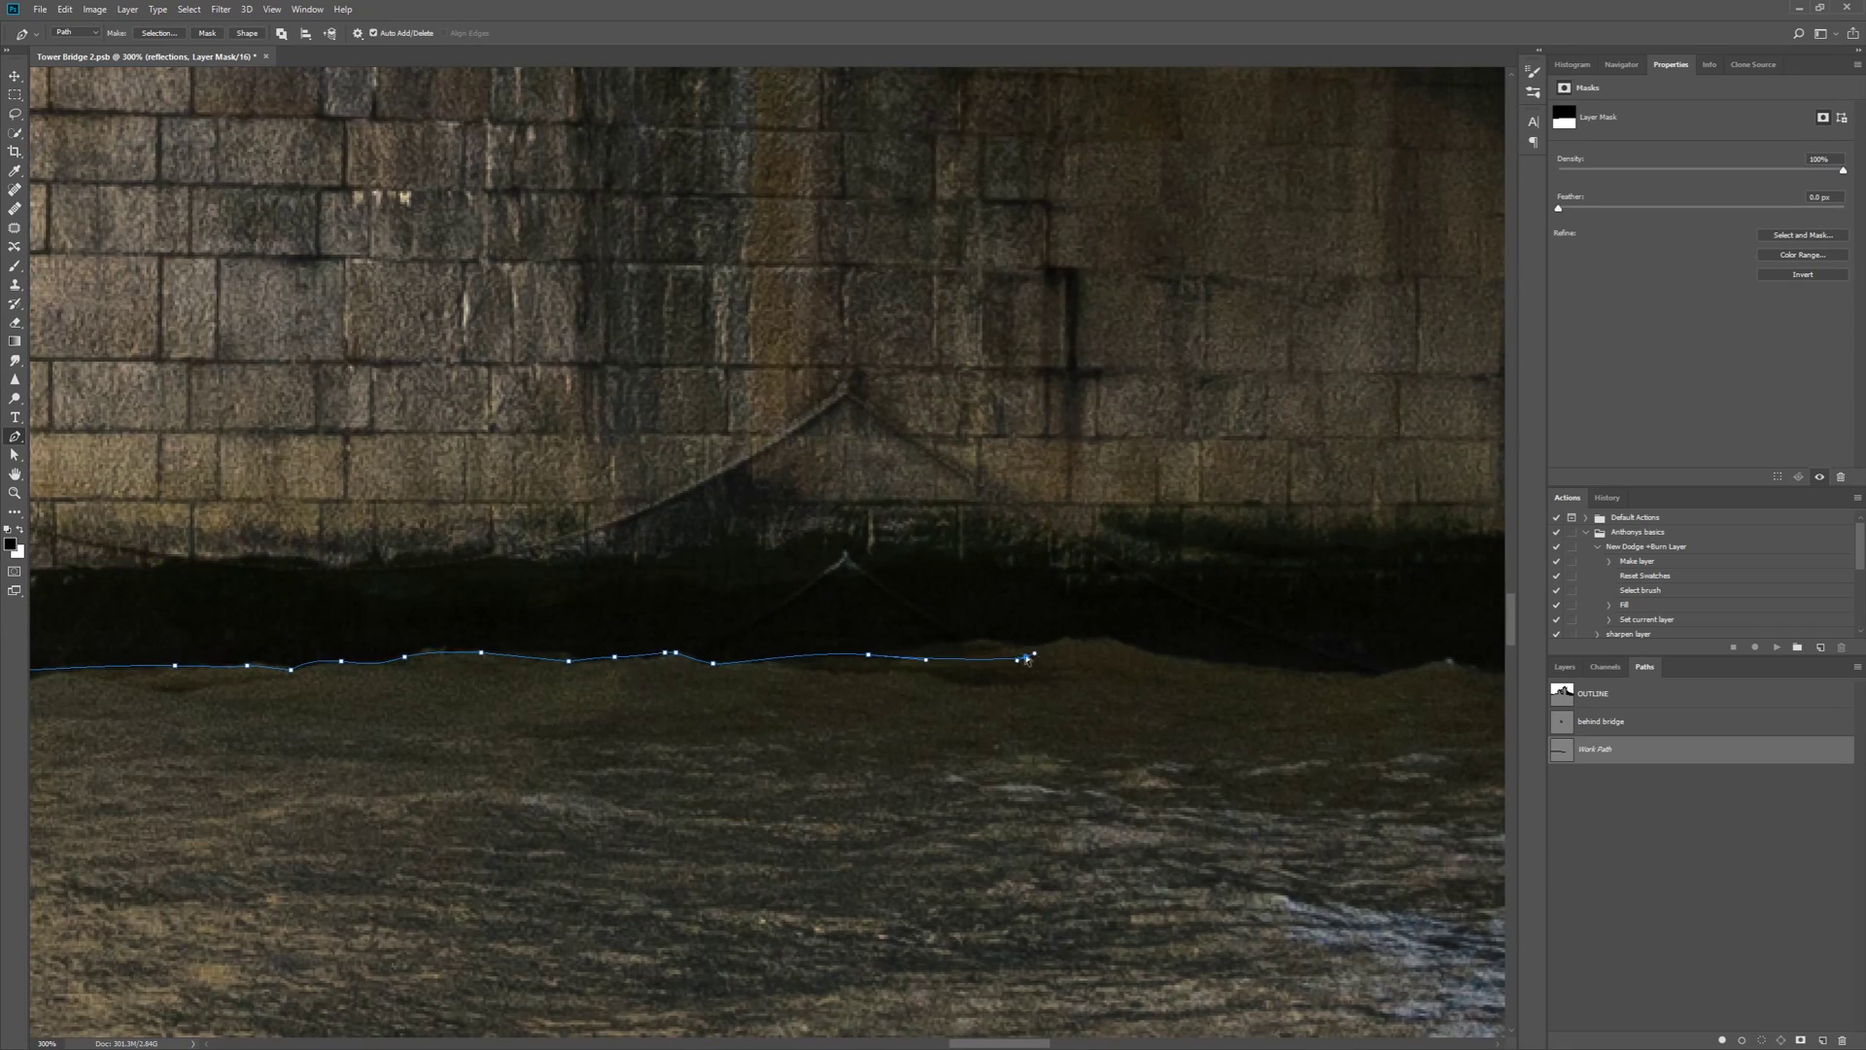
# Continue the path along the dark, shaded end of the near pier's base to its right-hand corner
pyautogui.click(1444, 662)
pyautogui.moveTo(1446, 666); pyautogui.dragTo(1026, 617)
pyautogui.moveTo(1087, 626); pyautogui.dragTo(1144, 633)
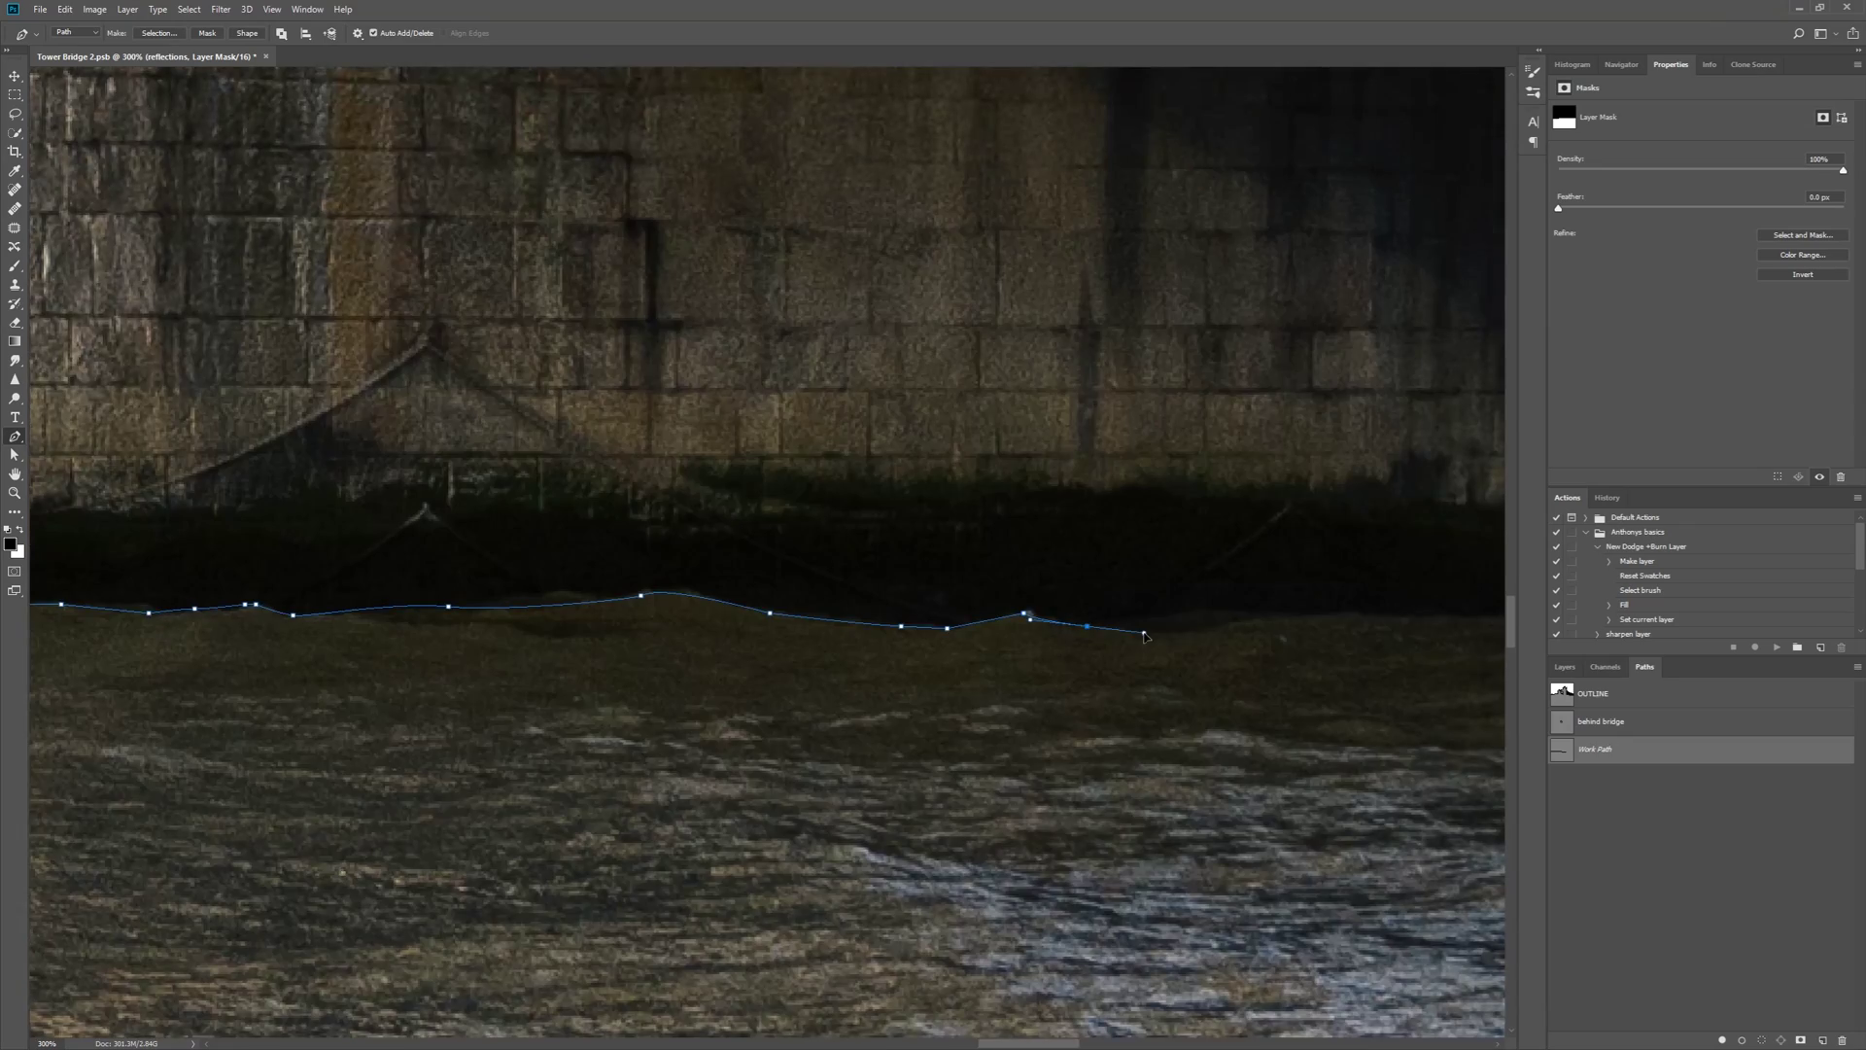
pyautogui.hscroll(2, 1360, 618)
pyautogui.hscroll(3, 1022, 590)
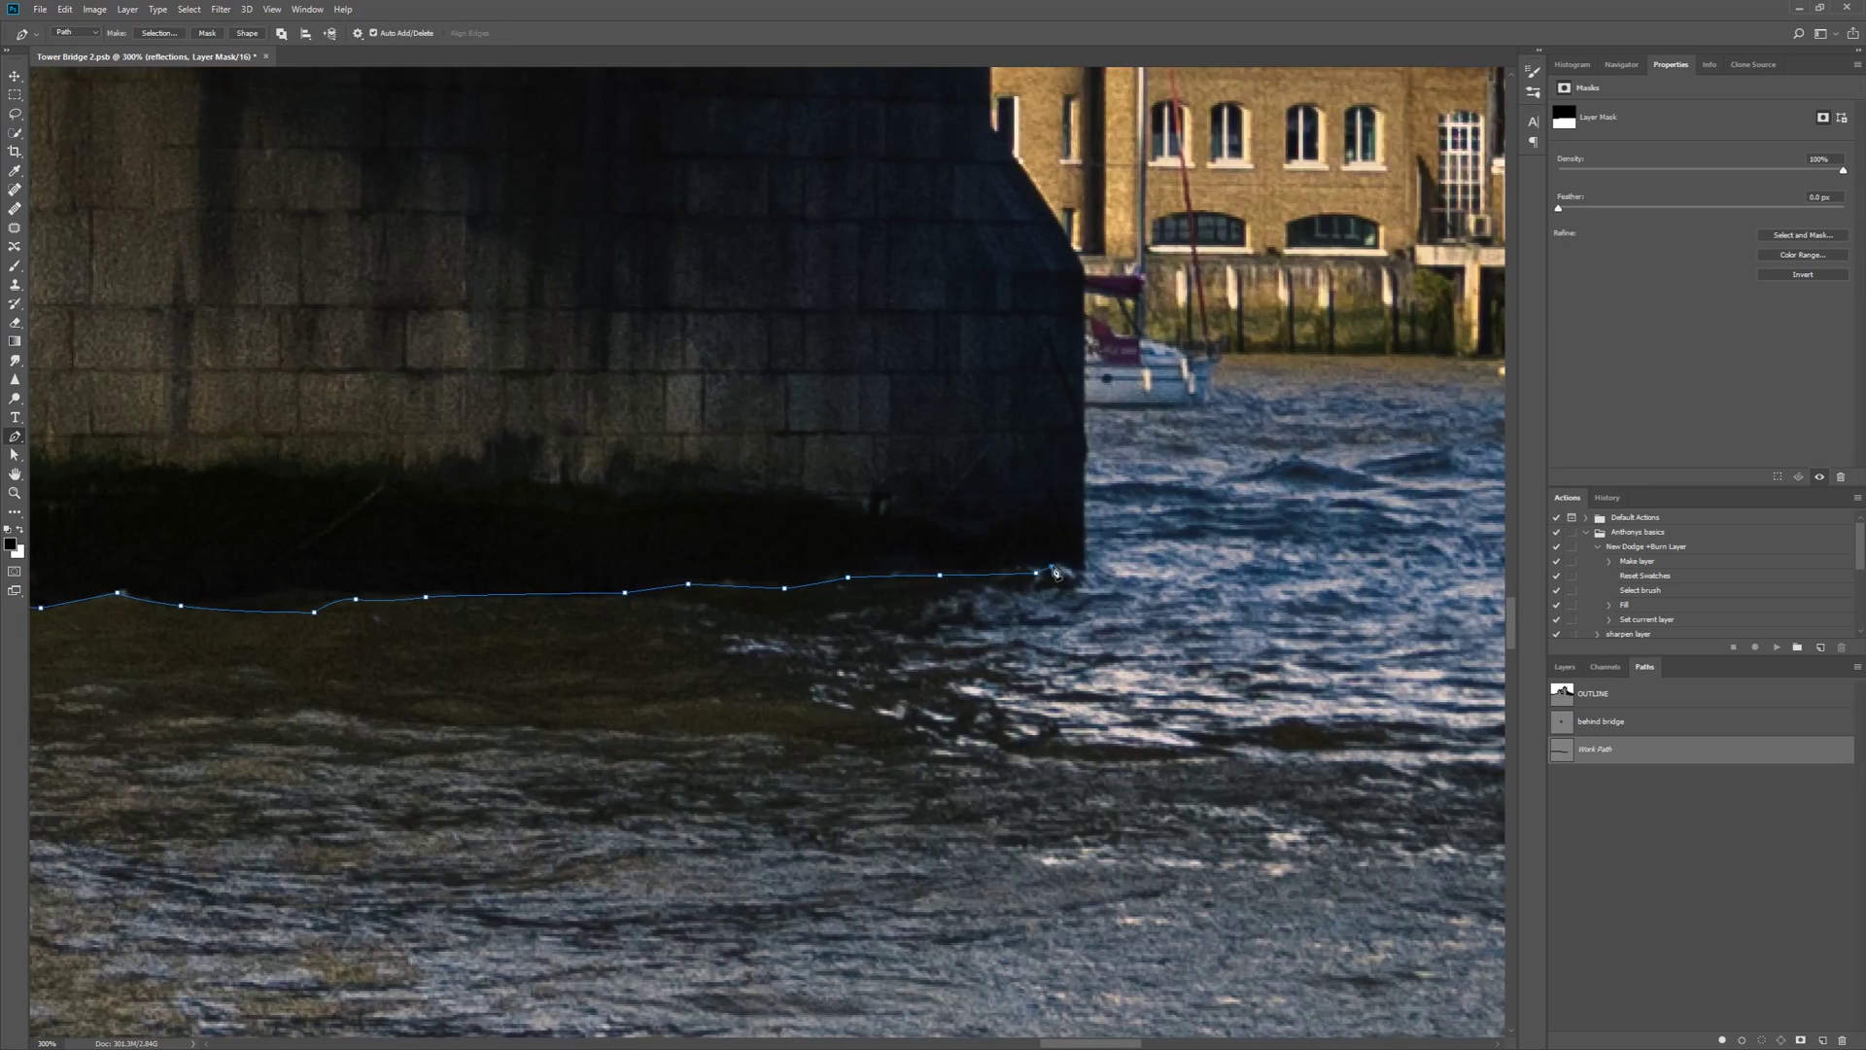
# Trace the path up the near pier's edge, around the moored boat, along the far bank and under the white boat
pyautogui.hscroll(6, 817, 371)
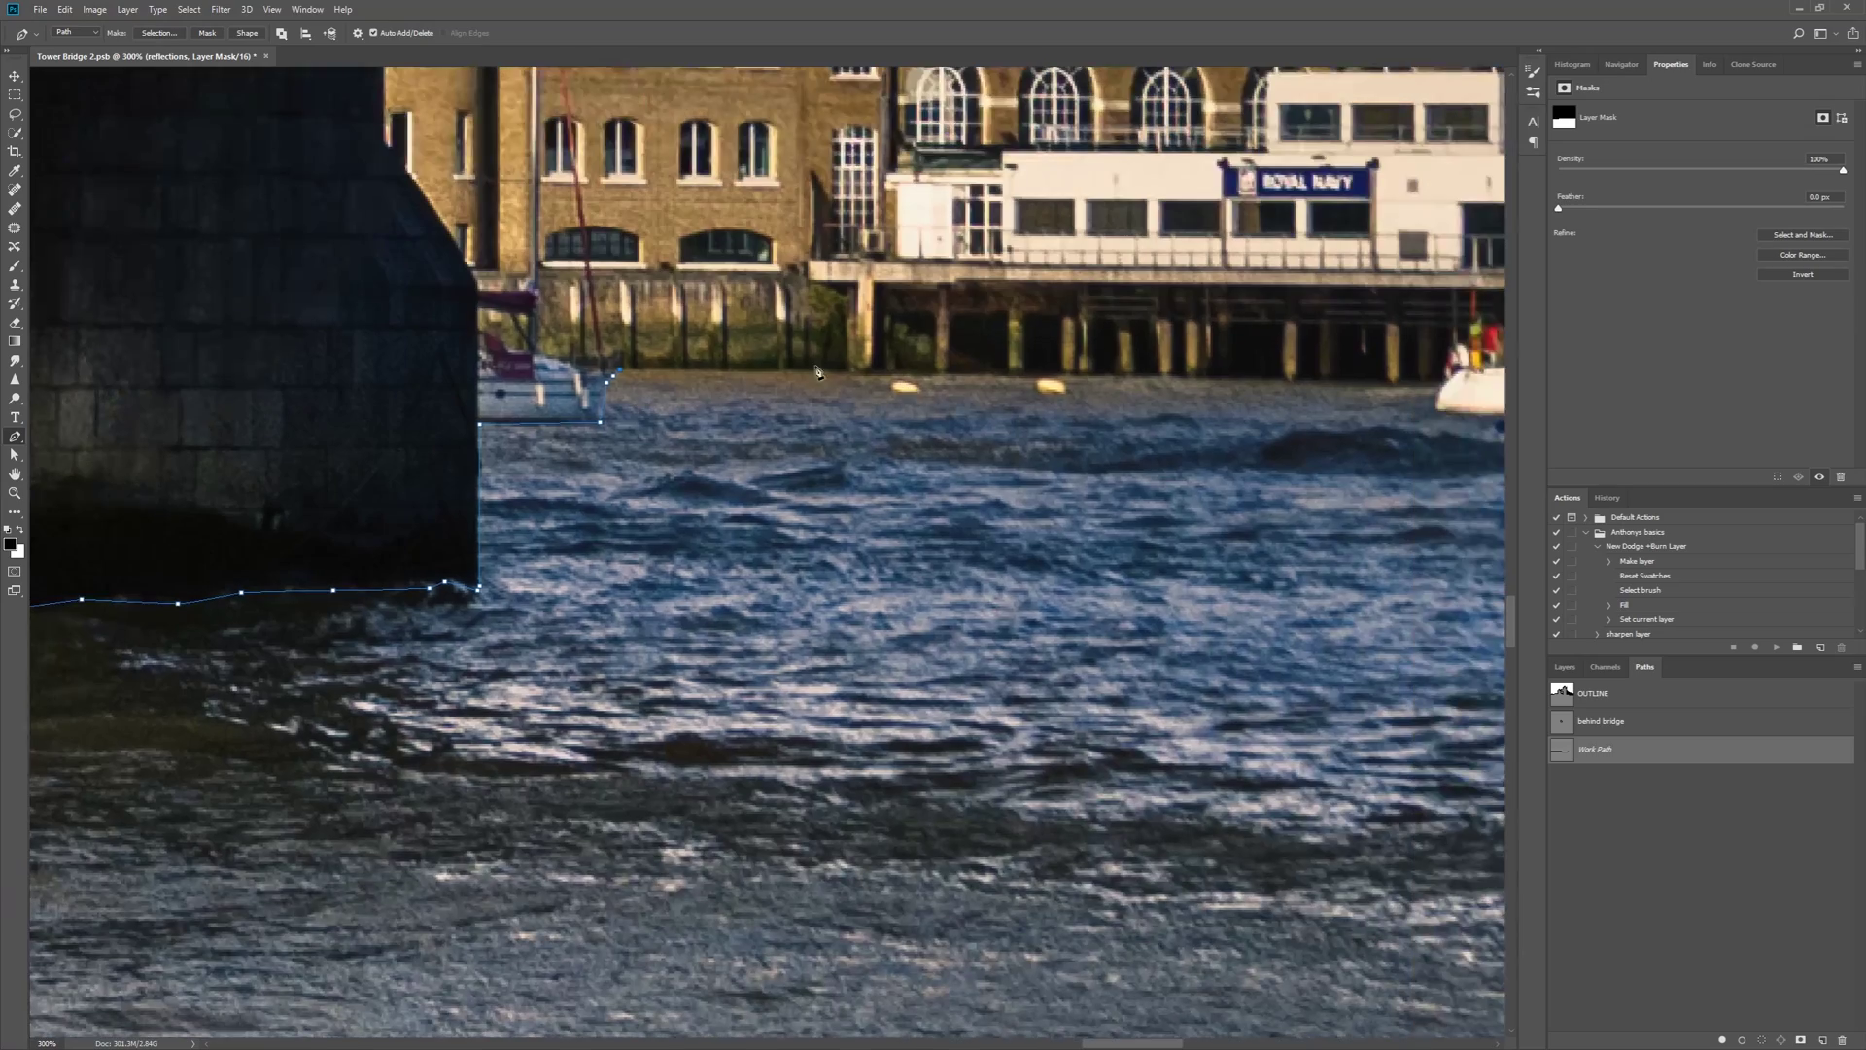
pyautogui.click(1442, 380)
pyautogui.moveTo(1445, 380); pyautogui.dragTo(670, 396)
pyautogui.click(662, 425)
pyautogui.click(734, 429)
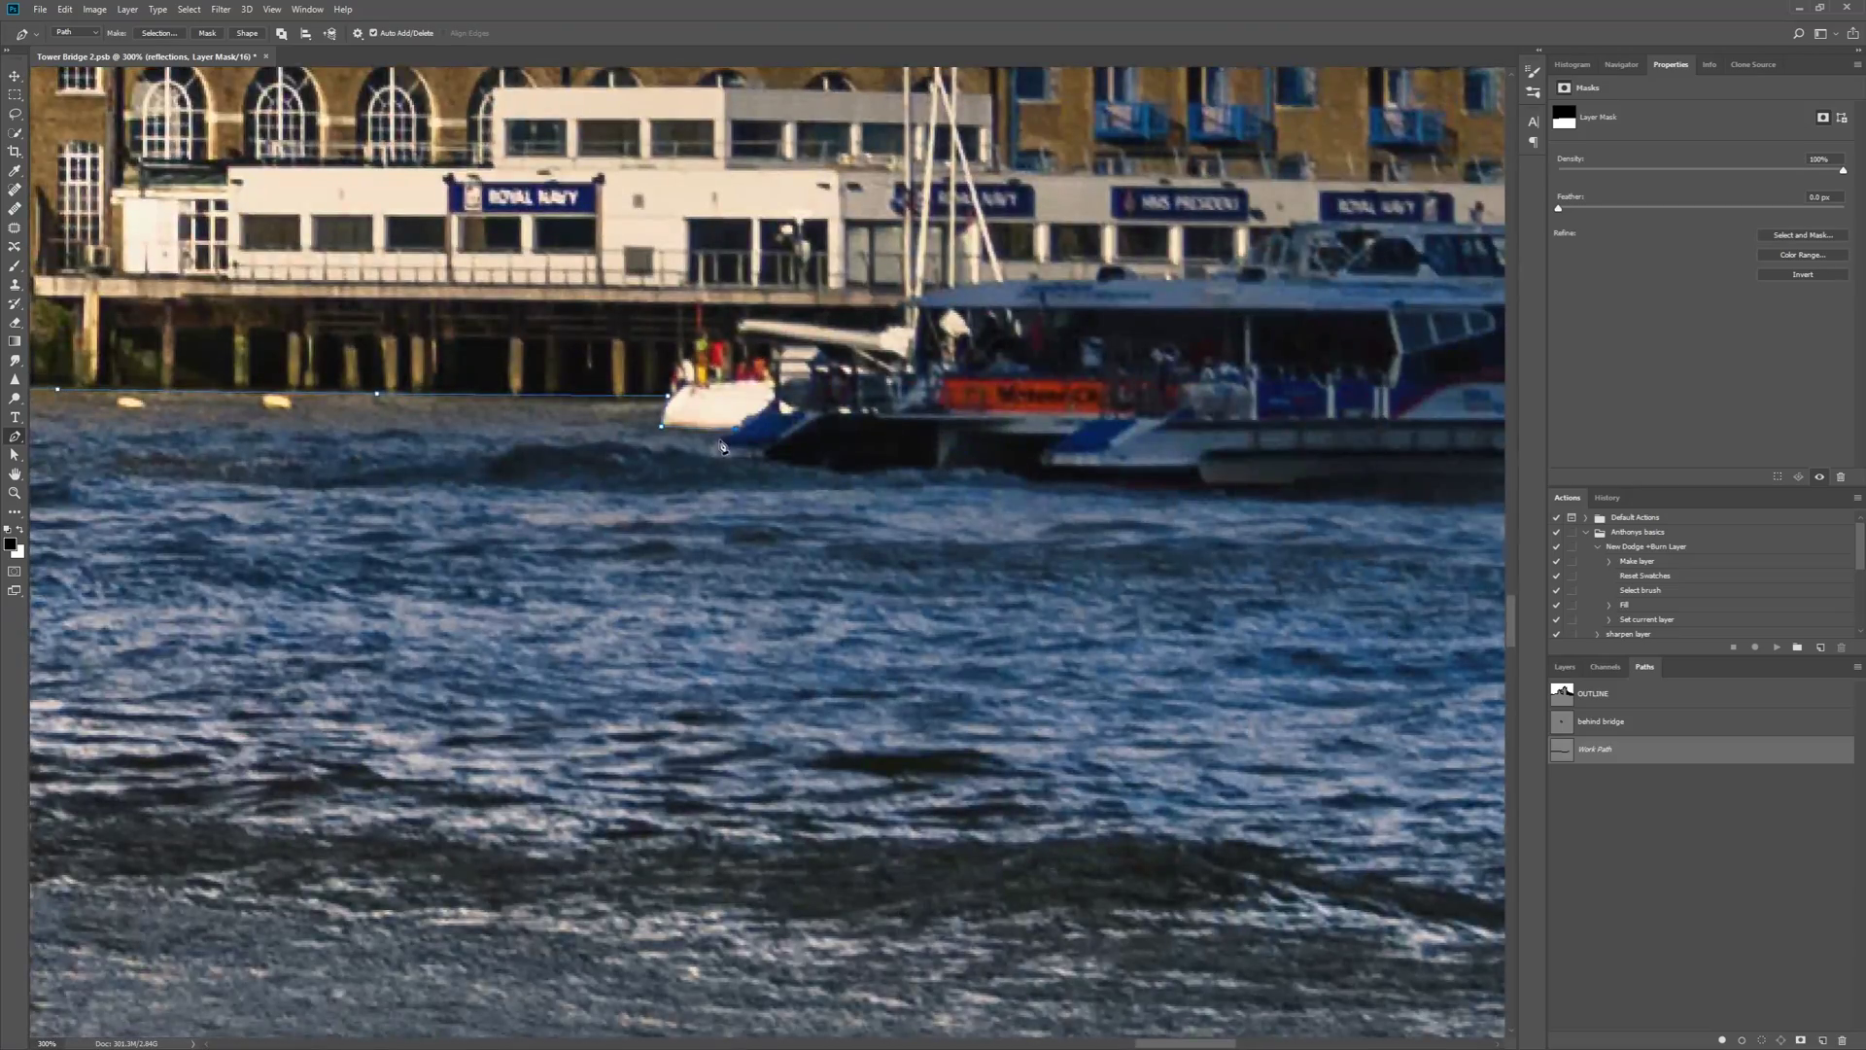
# Continue the path beneath the hull of the passenger ferry and back up to the far bank's waterline
pyautogui.click(1212, 494)
pyautogui.moveTo(1213, 494); pyautogui.dragTo(246, 514)
pyautogui.click(370, 521)
pyautogui.click(637, 517)
pyautogui.click(1227, 463)
pyautogui.moveTo(1227, 463); pyautogui.dragTo(559, 470)
# Trace the path below the floating pontoon and along the far quay to the photo's right edge
pyautogui.click(1003, 472)
pyautogui.click(1407, 474)
pyautogui.click(1400, 459)
pyautogui.moveTo(1400, 459); pyautogui.dragTo(566, 470)
pyautogui.click(920, 469)
pyautogui.click(1369, 473)
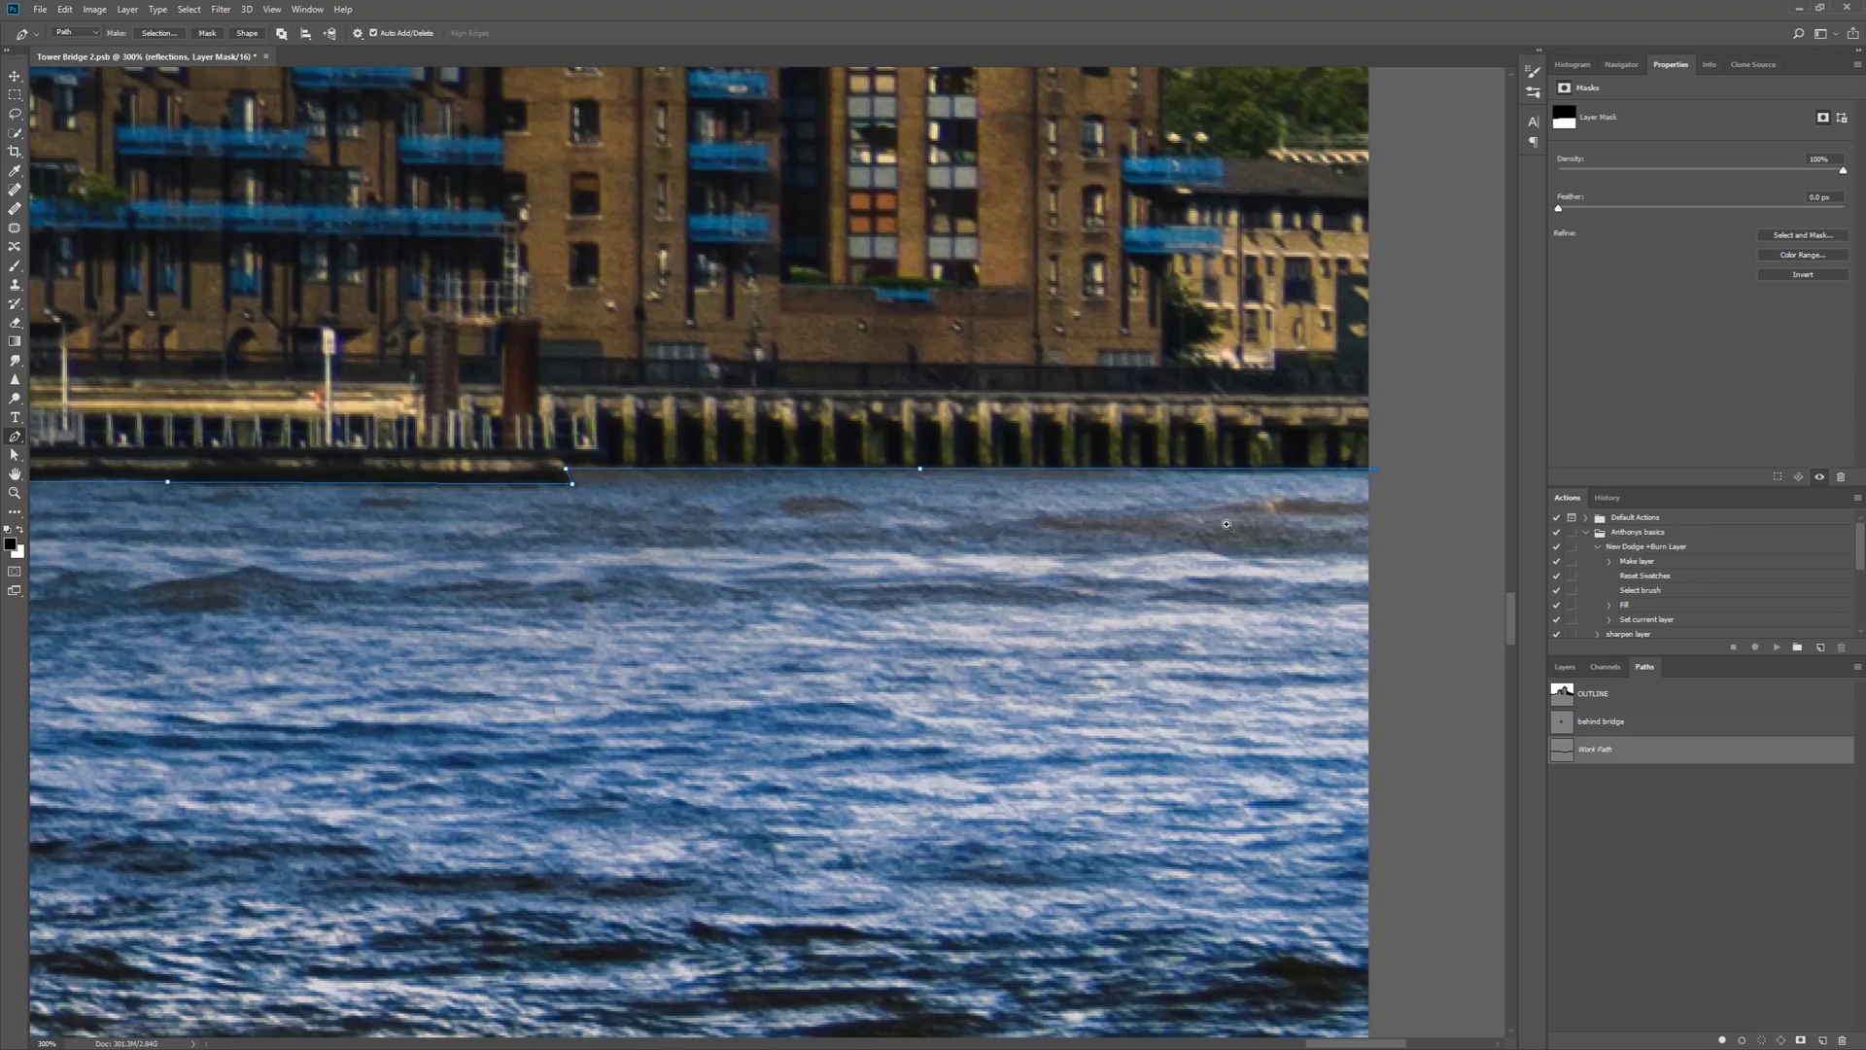
# Carry the path down outside the canvas, around the empty extended area and up the far side to close it at the waterline
pyautogui.scroll(-5, 1369, 473)
pyautogui.moveTo(877, 717); pyautogui.dragTo(613, 388)
pyautogui.click(948, 958)
pyautogui.moveTo(194, 739); pyautogui.dragTo(586, 704)
pyautogui.click(157, 814)
pyautogui.click(146, 365)
pyautogui.moveTo(231, 321); pyautogui.dragTo(283, 654)
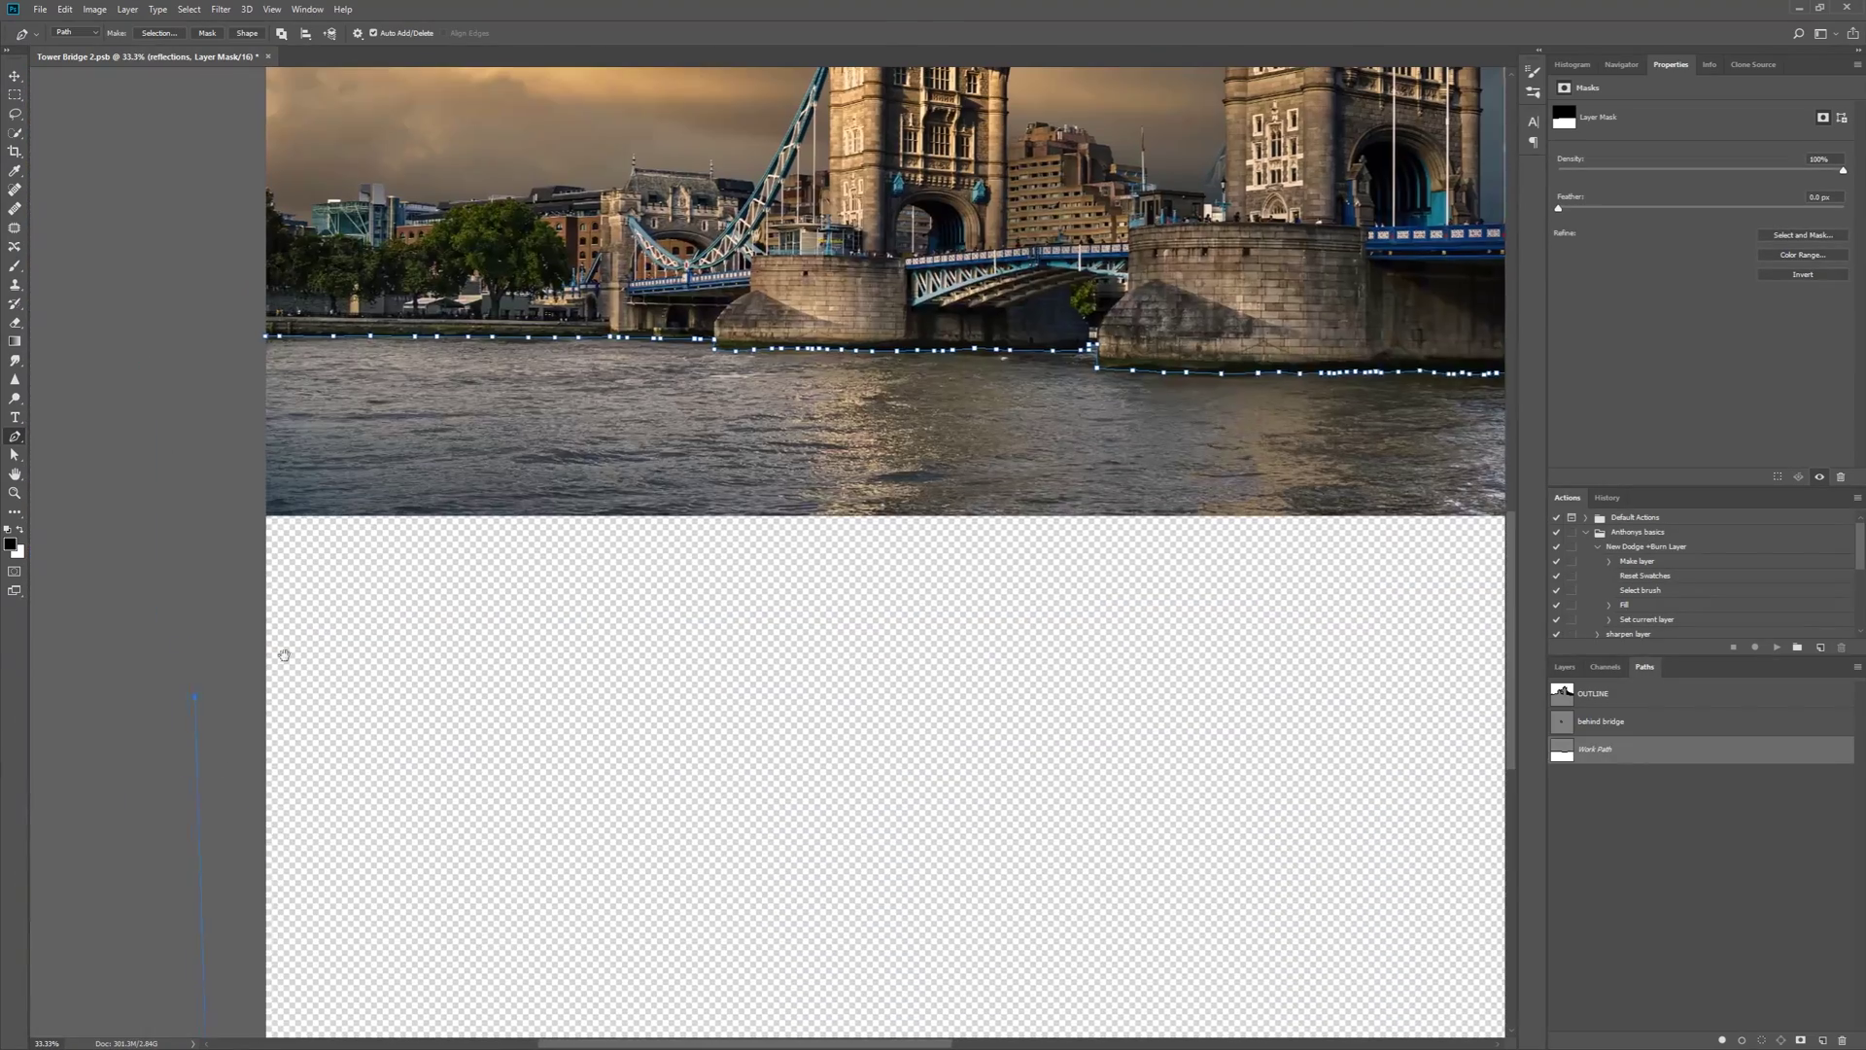
pyautogui.moveTo(209, 460); pyautogui.dragTo(215, 448)
# Save the work path under the name Waterline
pyautogui.doubleClick(1594, 745)
pyautogui.write('Waterline')
pyautogui.press('Return')
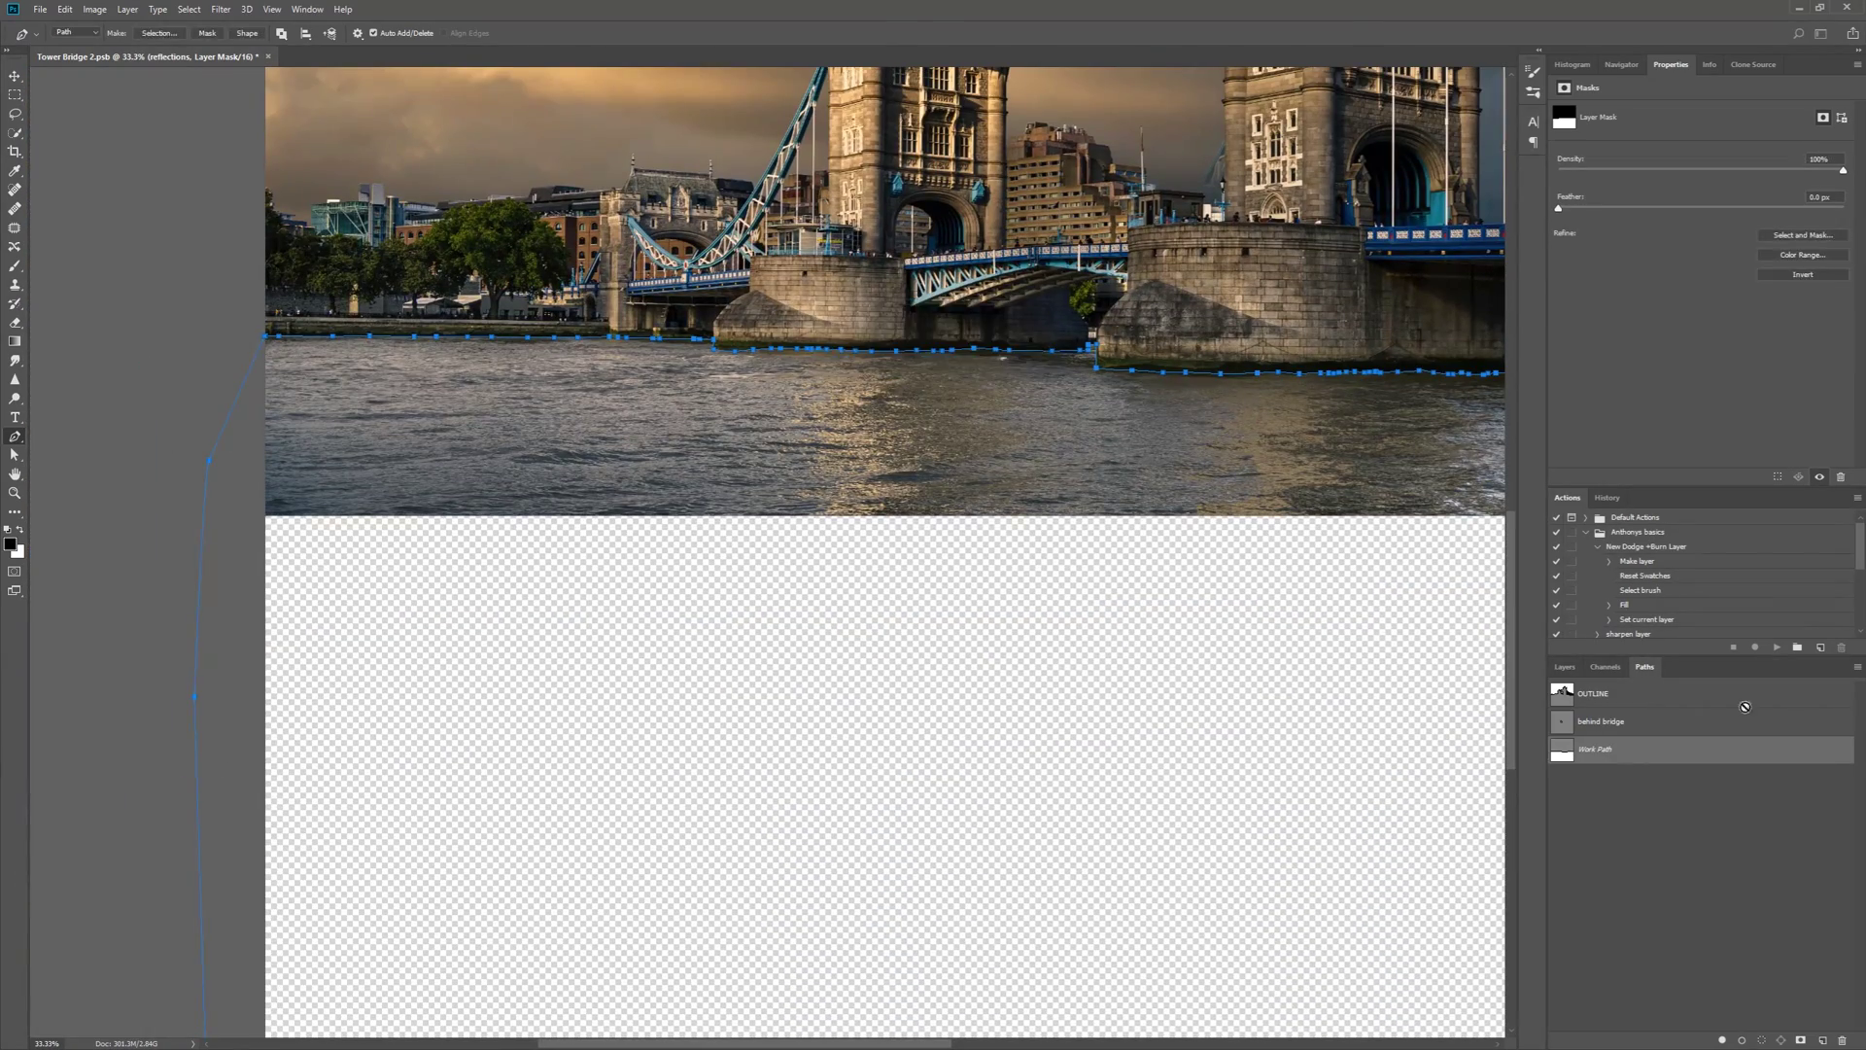
# Replace the reflections group's mask with one made from the Waterline path and feather it 1 px
pyautogui.hotkey('ctrl', 'Return')
pyautogui.click(1564, 667)
pyautogui.moveTo(1634, 838); pyautogui.dragTo(1841, 1039)
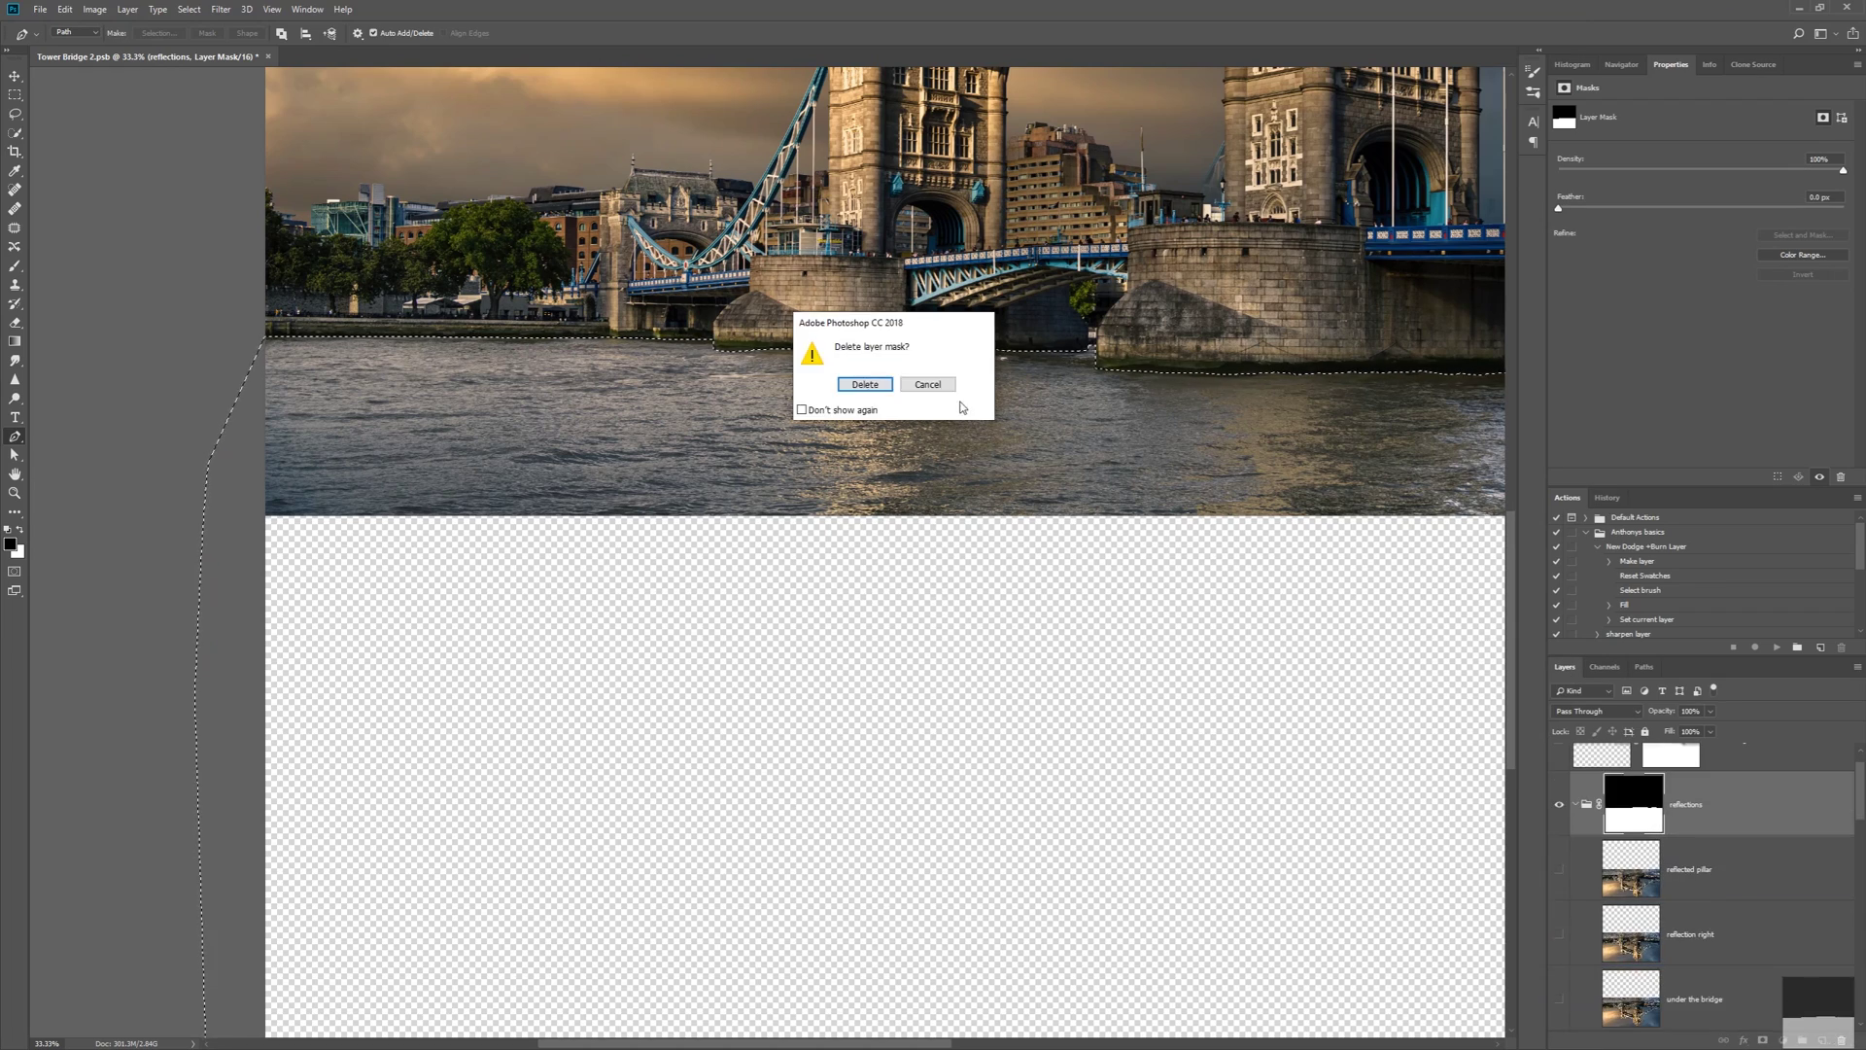
pyautogui.click(865, 382)
pyautogui.click(1762, 1039)
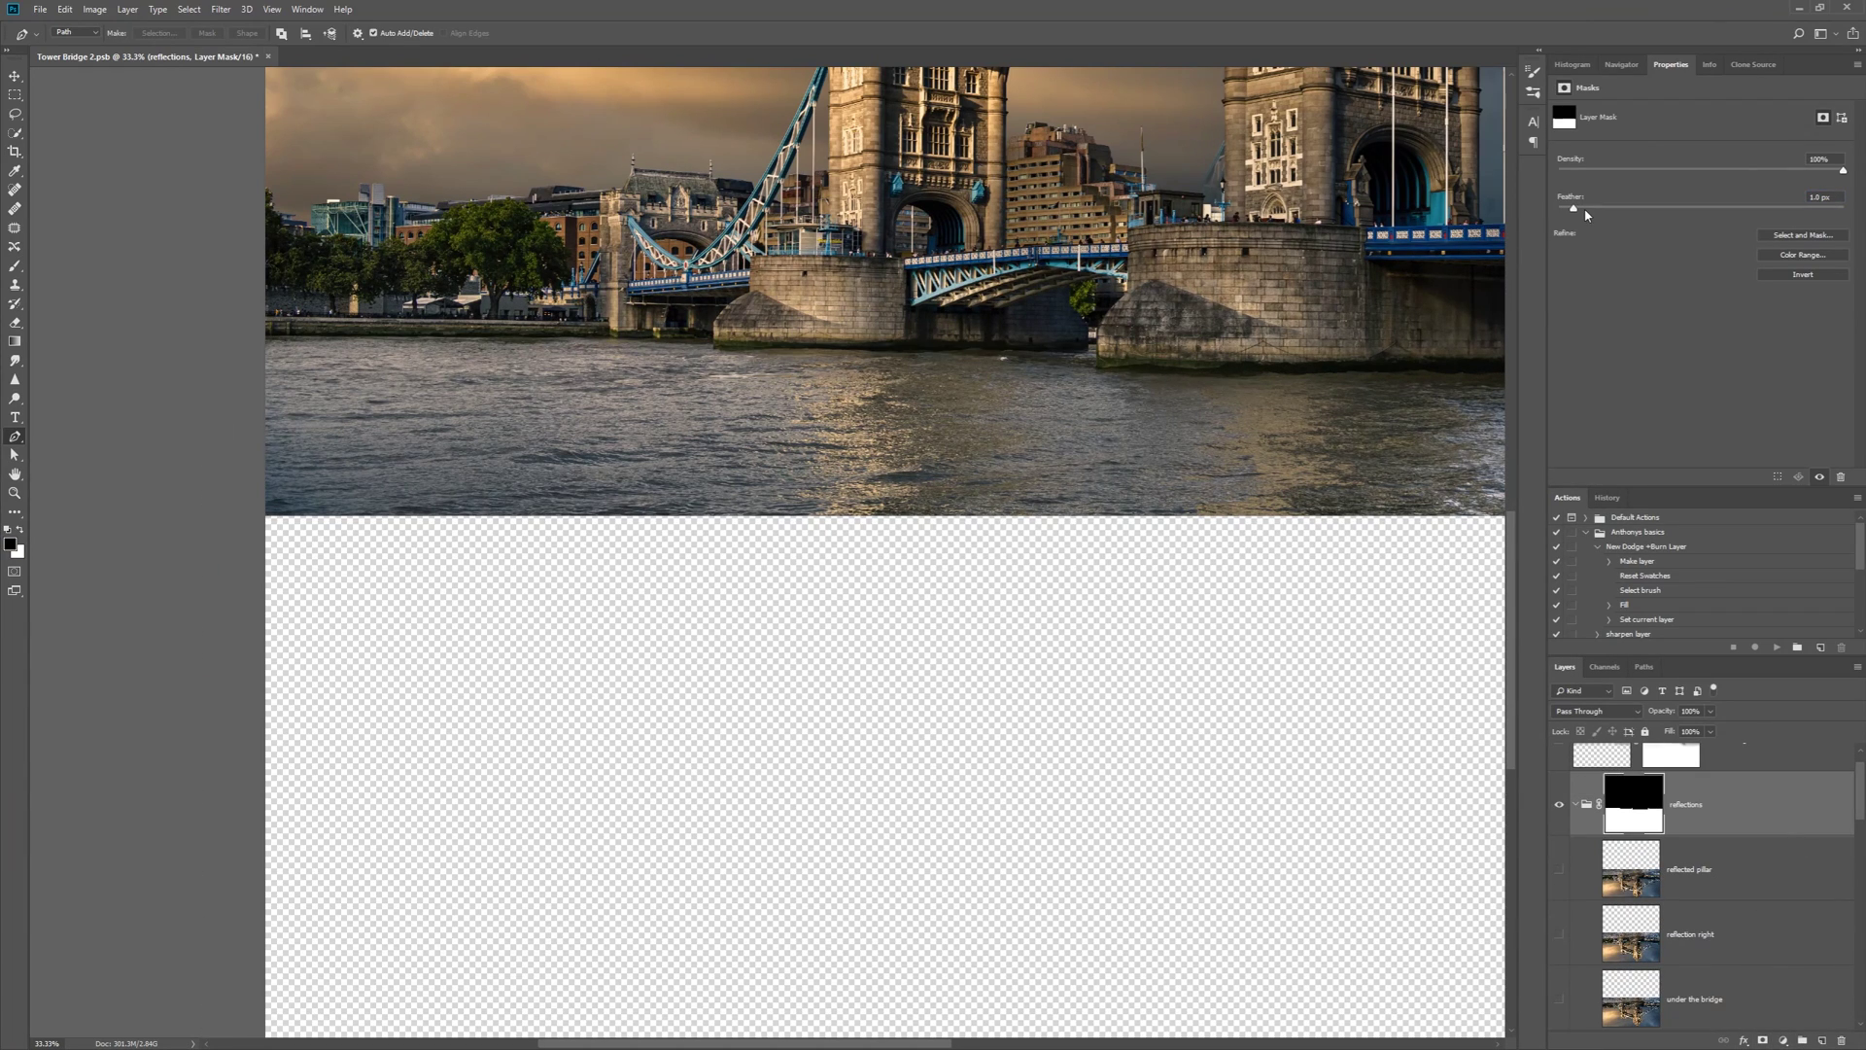
# Make the reflection left layer visible, with the reflected pillar layer kept hidden
pyautogui.click(1560, 871)
pyautogui.click(1560, 871)
pyautogui.scroll(-3, 1667, 897)
pyautogui.click(1560, 805)
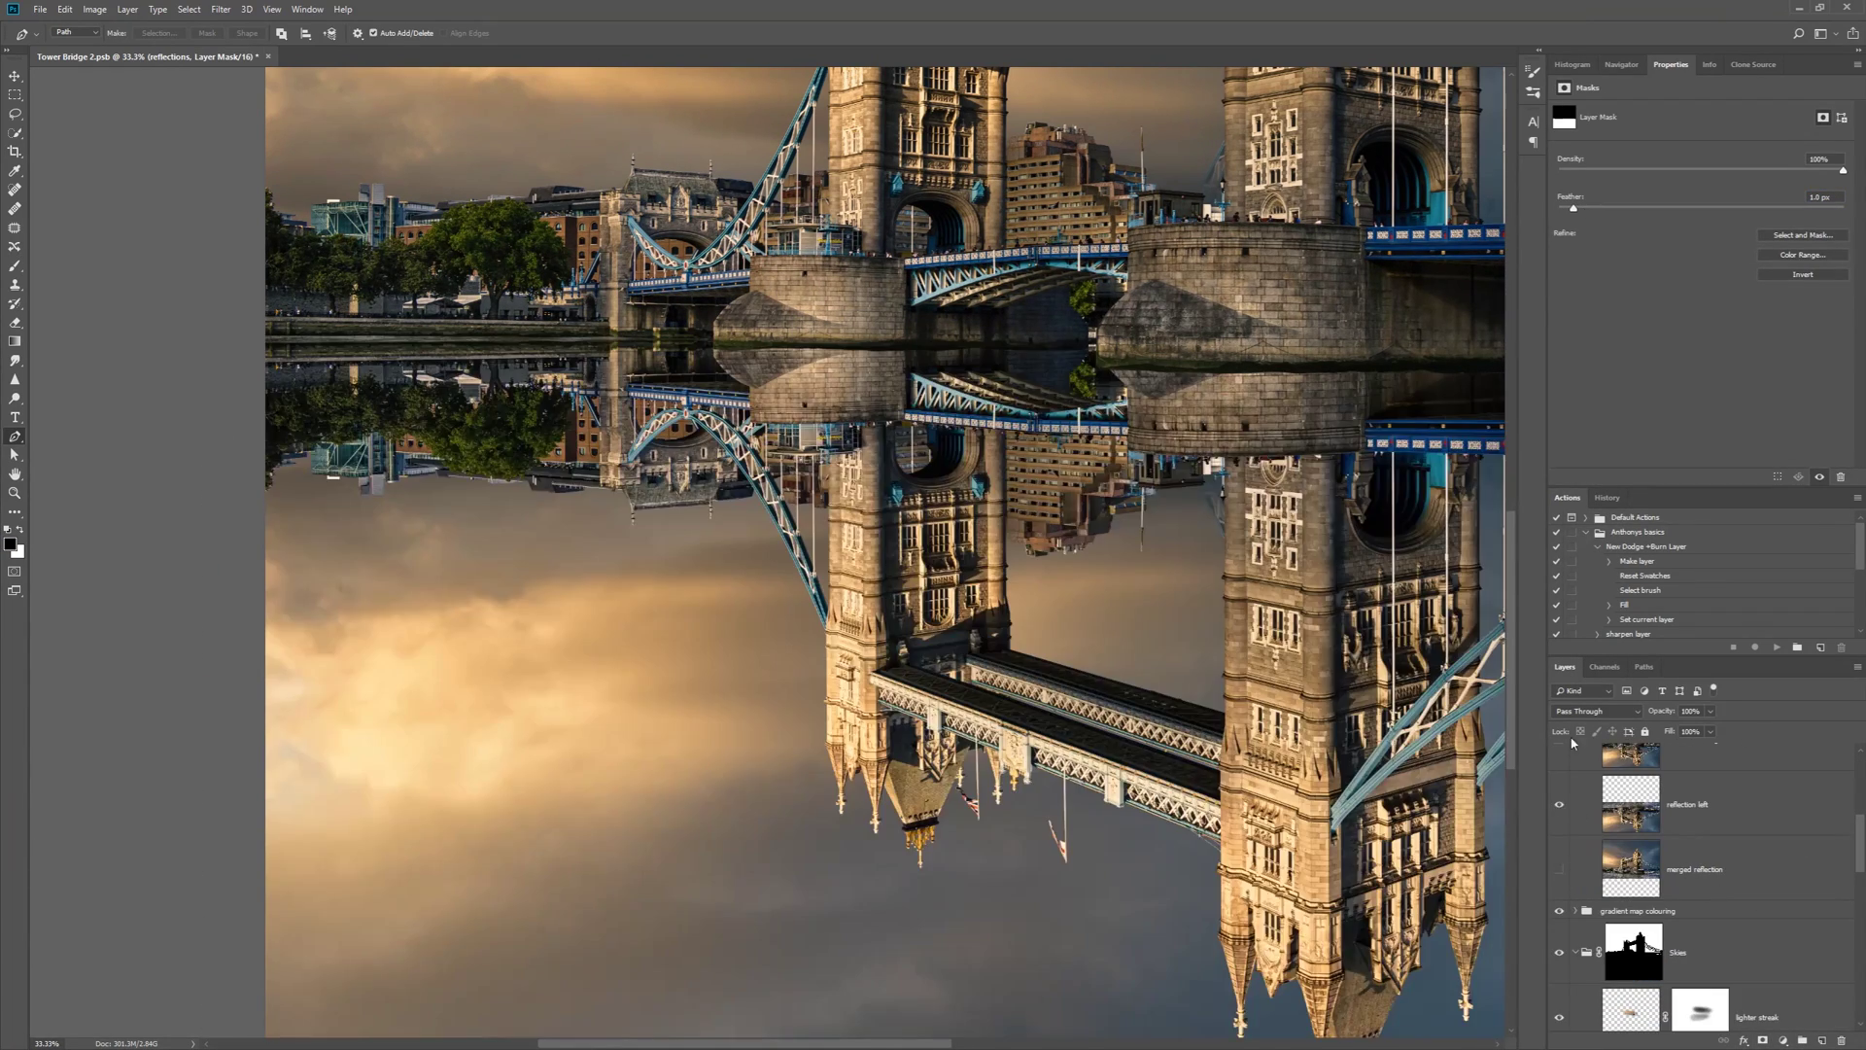
# Nudge the reflection left layer upward so the mirrored far bank and far pier meet the waterline
pyautogui.click(1680, 816)
pyautogui.press('v')
pyautogui.moveTo(620, 450)
pyautogui.mouseDown()
pyautogui.moveTo(619, 426)
pyautogui.moveTo(619, 450)
pyautogui.mouseUp()
pyautogui.scroll(3, 422, 296)
pyautogui.press('Up')
pyautogui.press('Up')
pyautogui.press('Up')
pyautogui.press('Up')
pyautogui.press('Up')
pyautogui.press('Up')
pyautogui.press('Up')
pyautogui.press('Up')
pyautogui.press('Up')
pyautogui.press('Up')
pyautogui.press('Up')
pyautogui.press('Up')
pyautogui.press('Up')
pyautogui.press('Up')
pyautogui.press('Up')
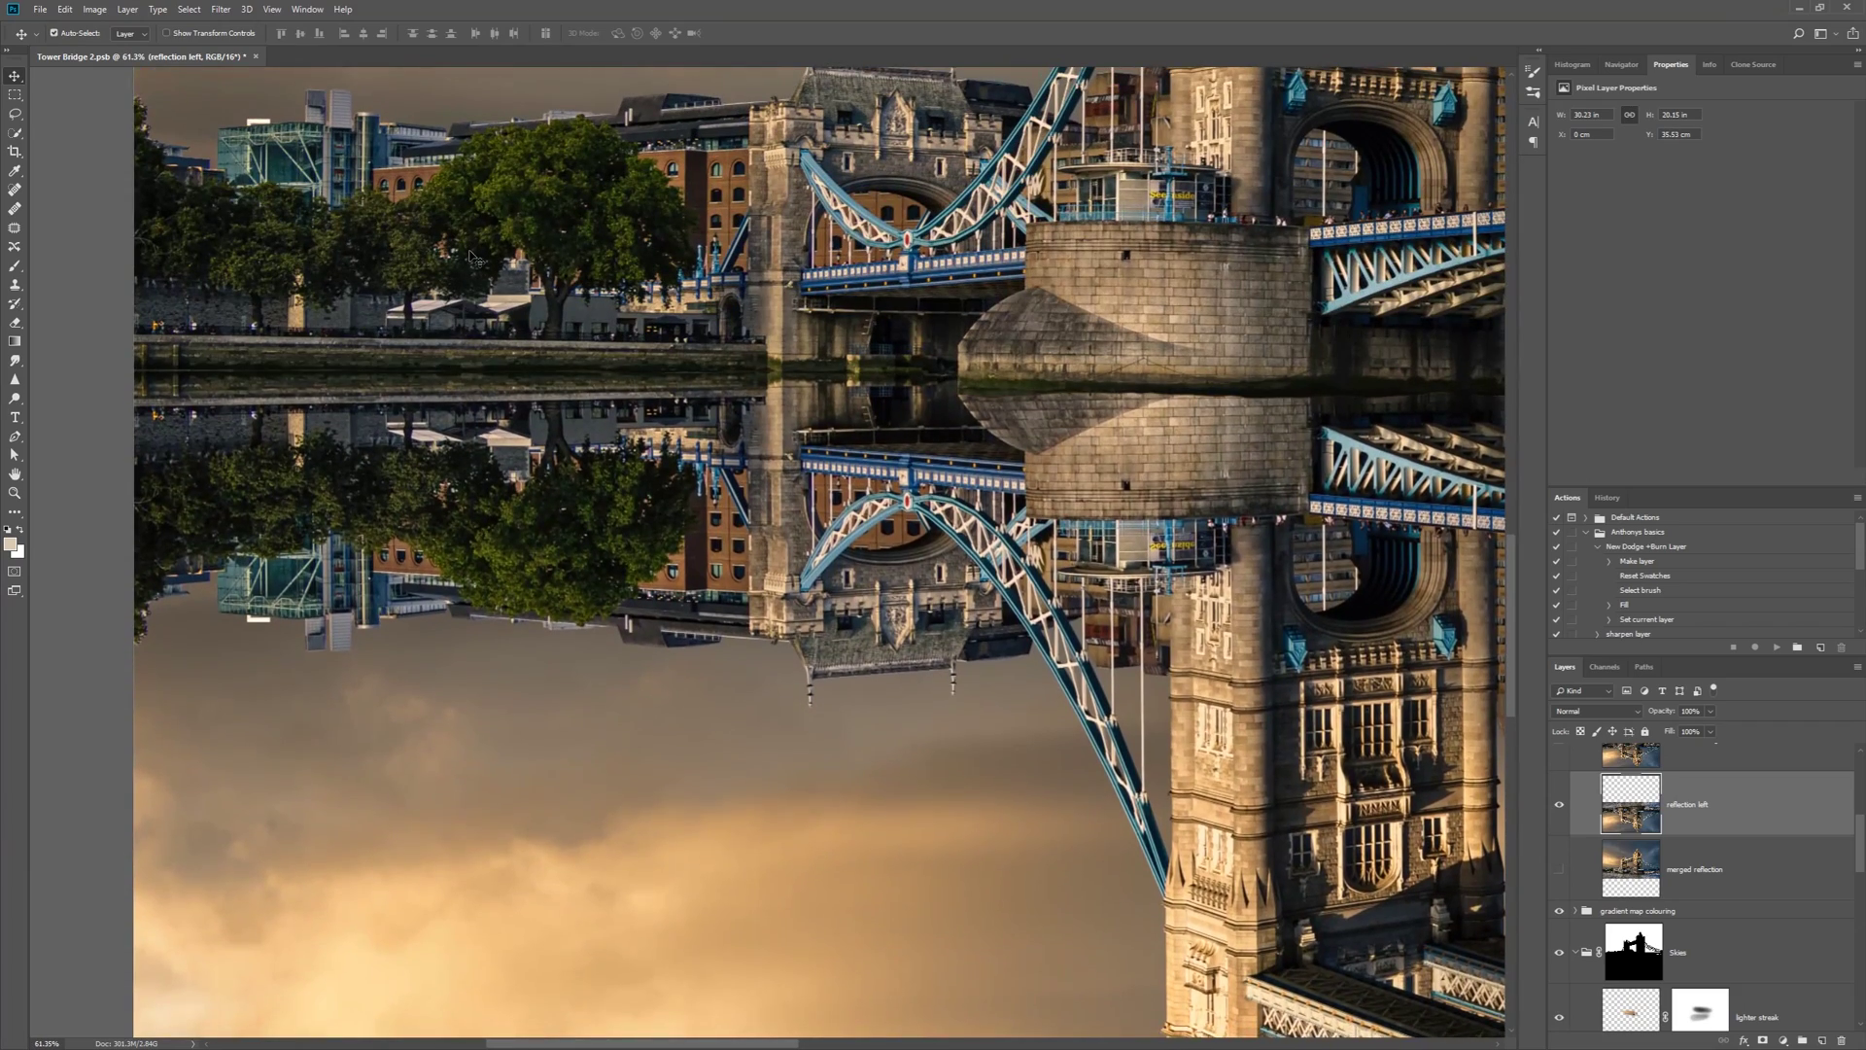
pyautogui.press('Down')
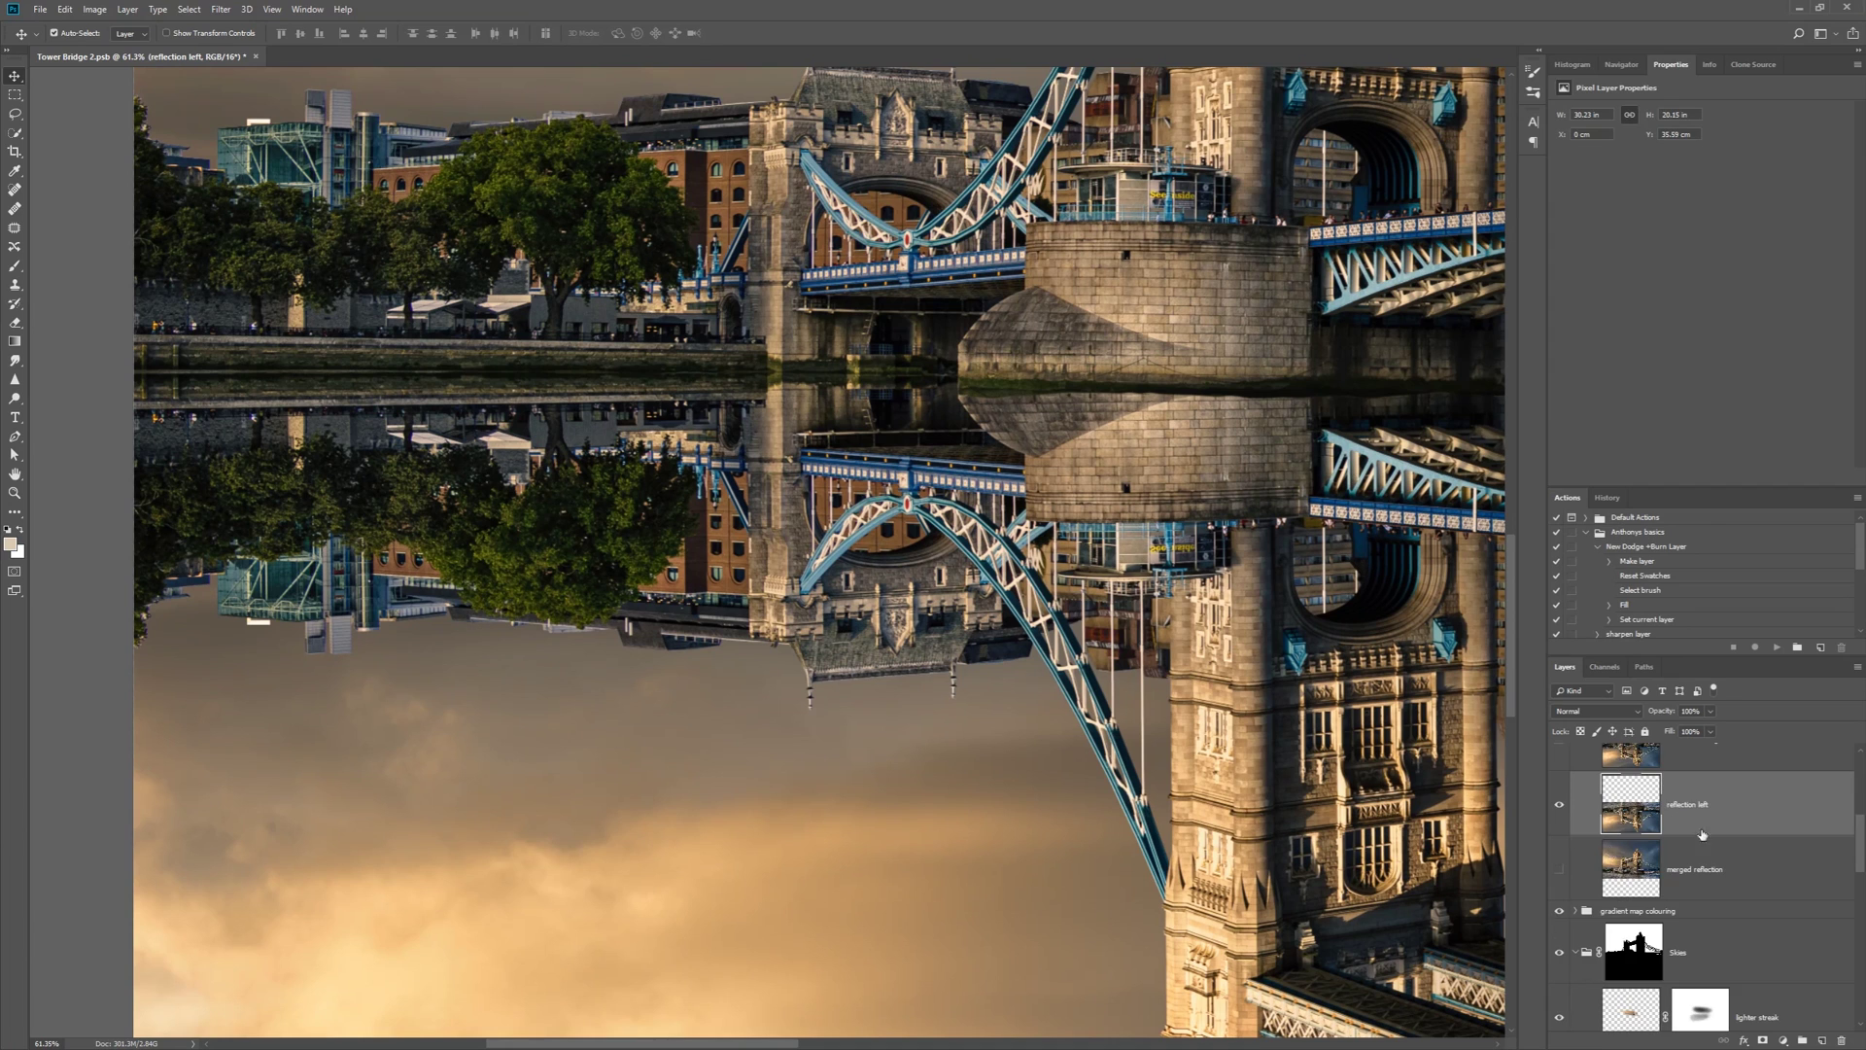
# Show the under the bridge layer and set its opacity to 100%
pyautogui.scroll(3, 1702, 834)
pyautogui.click(1559, 803)
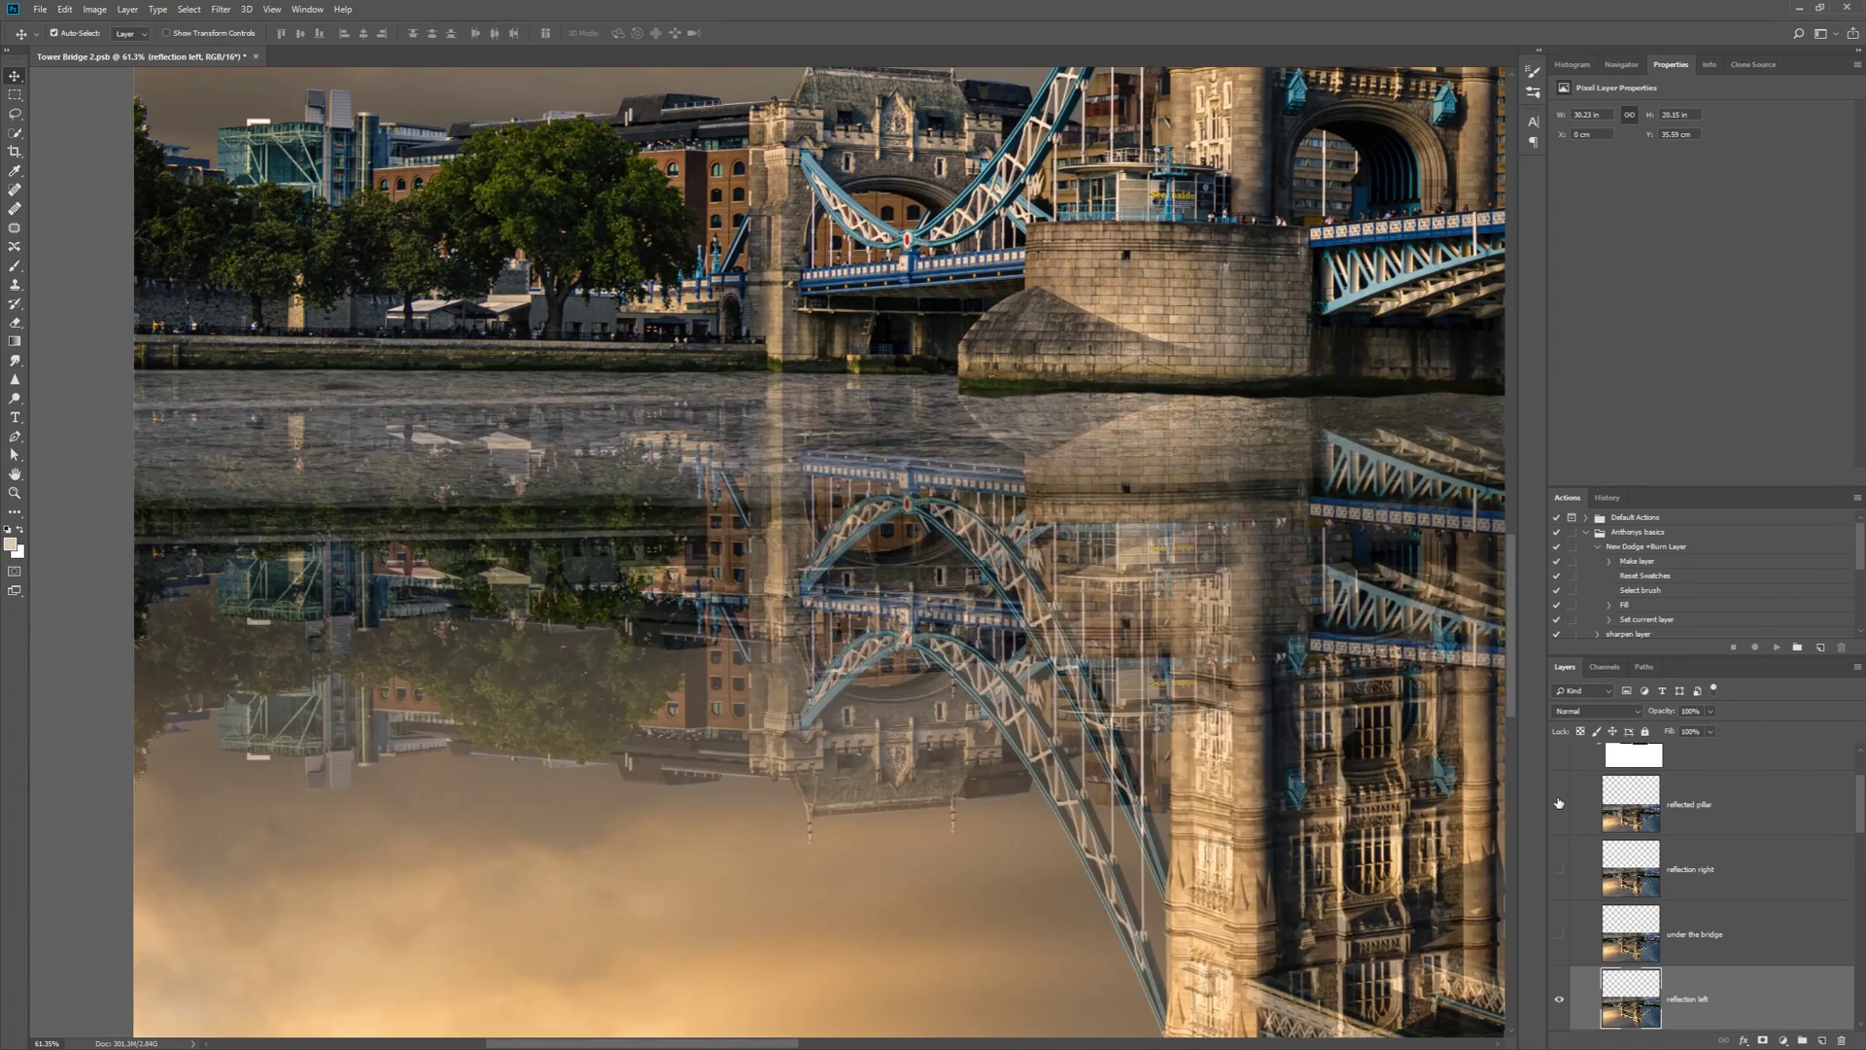
pyautogui.click(1559, 803)
pyautogui.click(1559, 933)
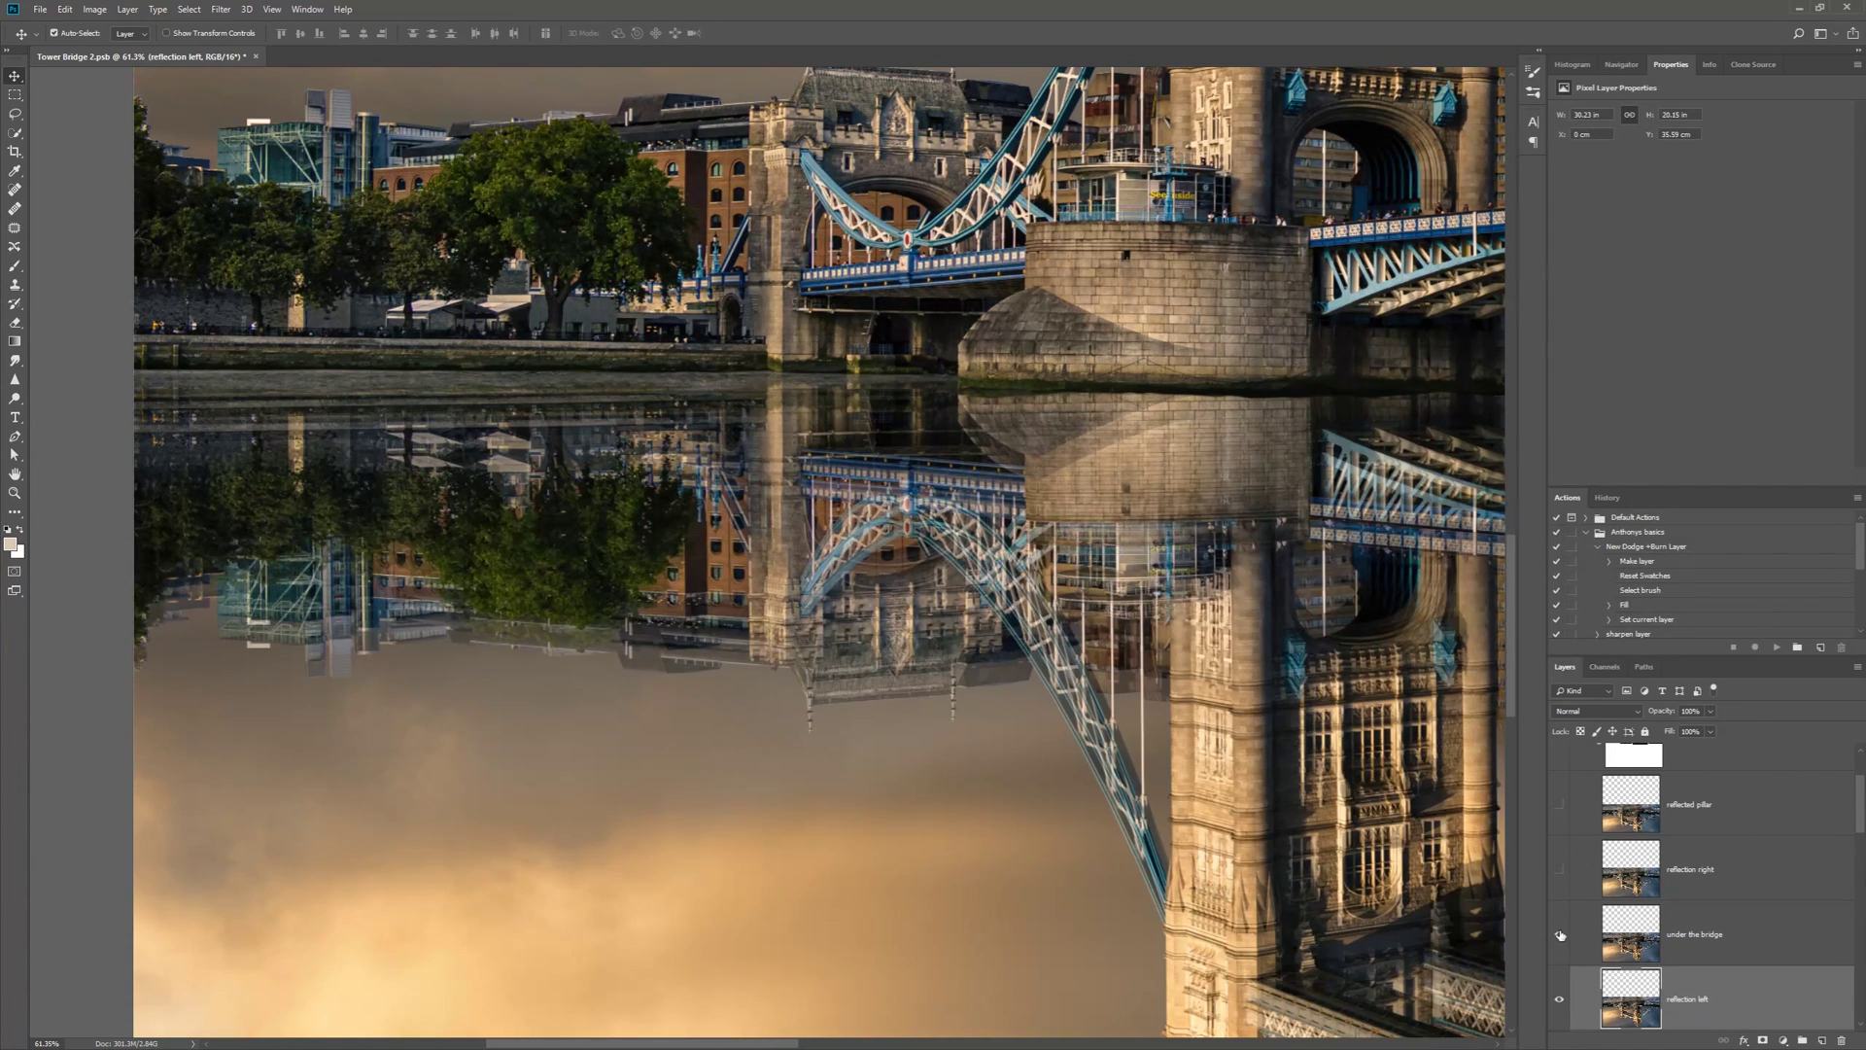
pyautogui.click(1686, 934)
pyautogui.click(1710, 710)
pyautogui.moveTo(1708, 728); pyautogui.dragTo(1744, 728)
# Marquee-select the reflected bank and sky up to the far pier's outer edge and add a mask from it to the under the bridge layer
pyautogui.click(15, 94)
pyautogui.moveTo(107, 264); pyautogui.dragTo(957, 921)
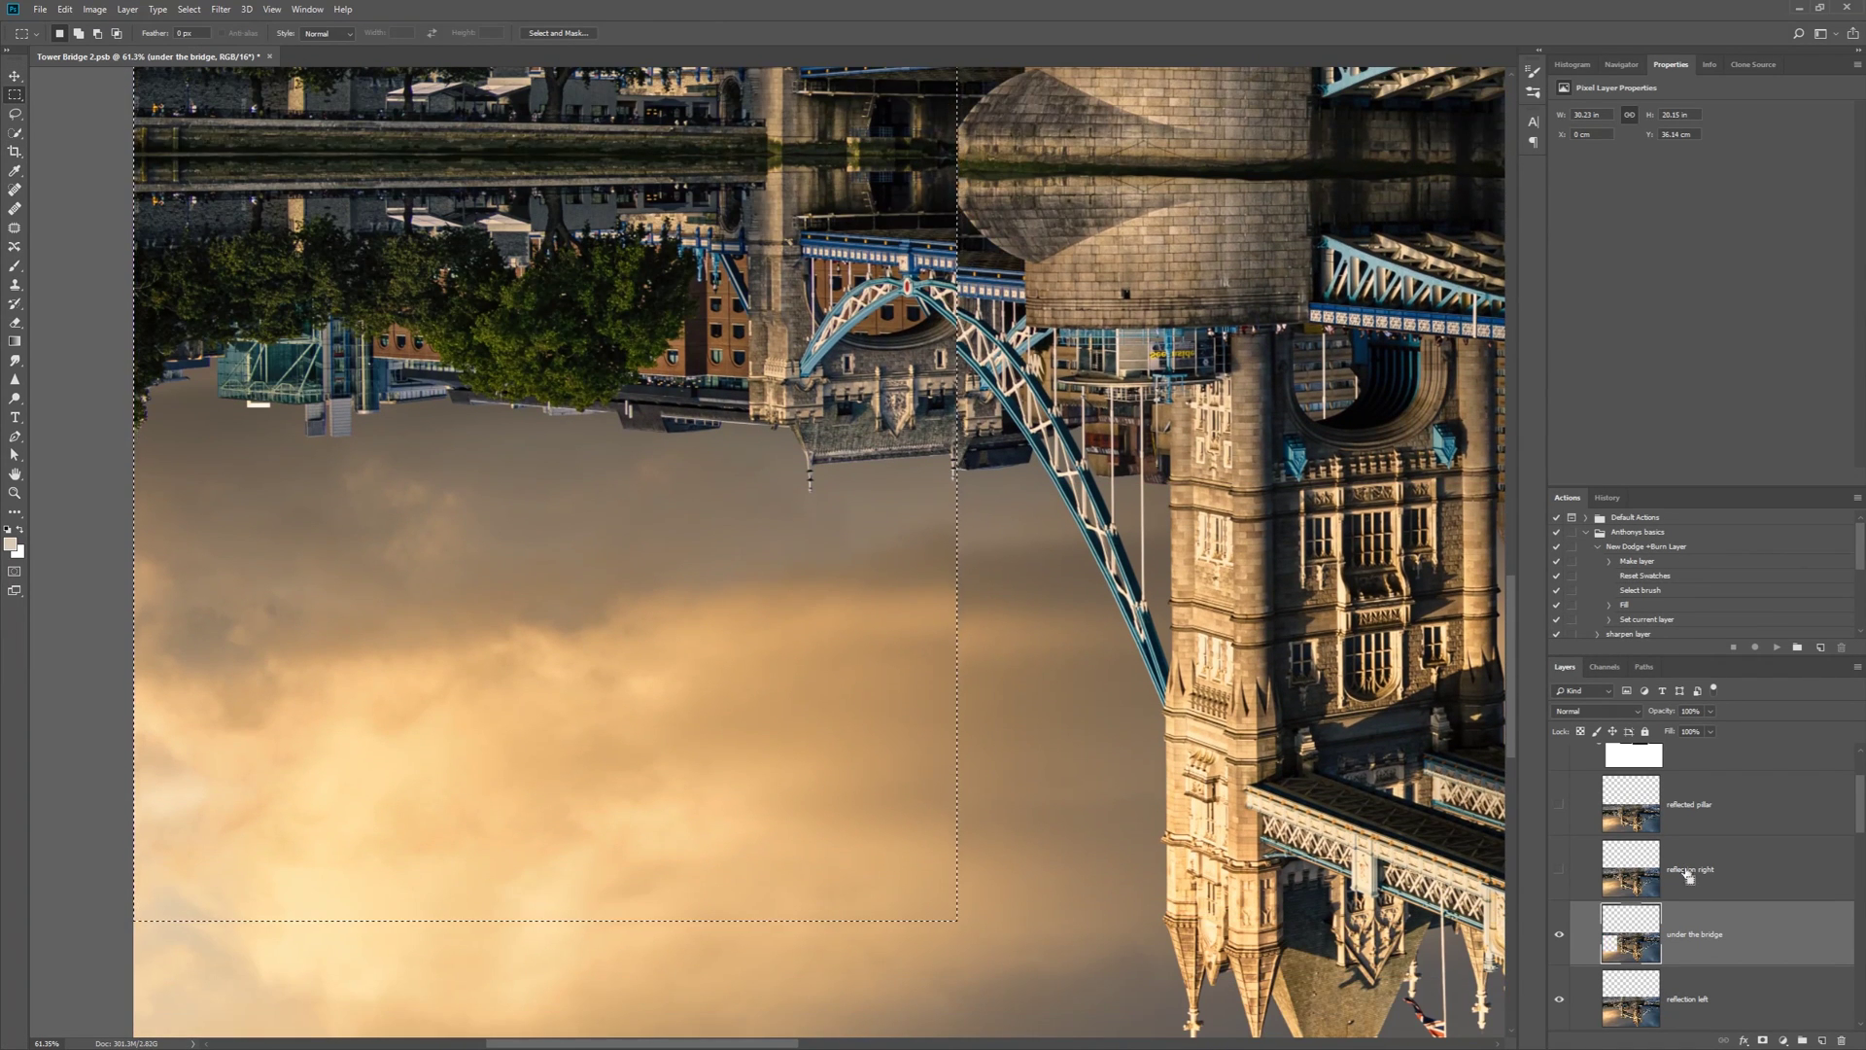
pyautogui.click(1762, 1040)
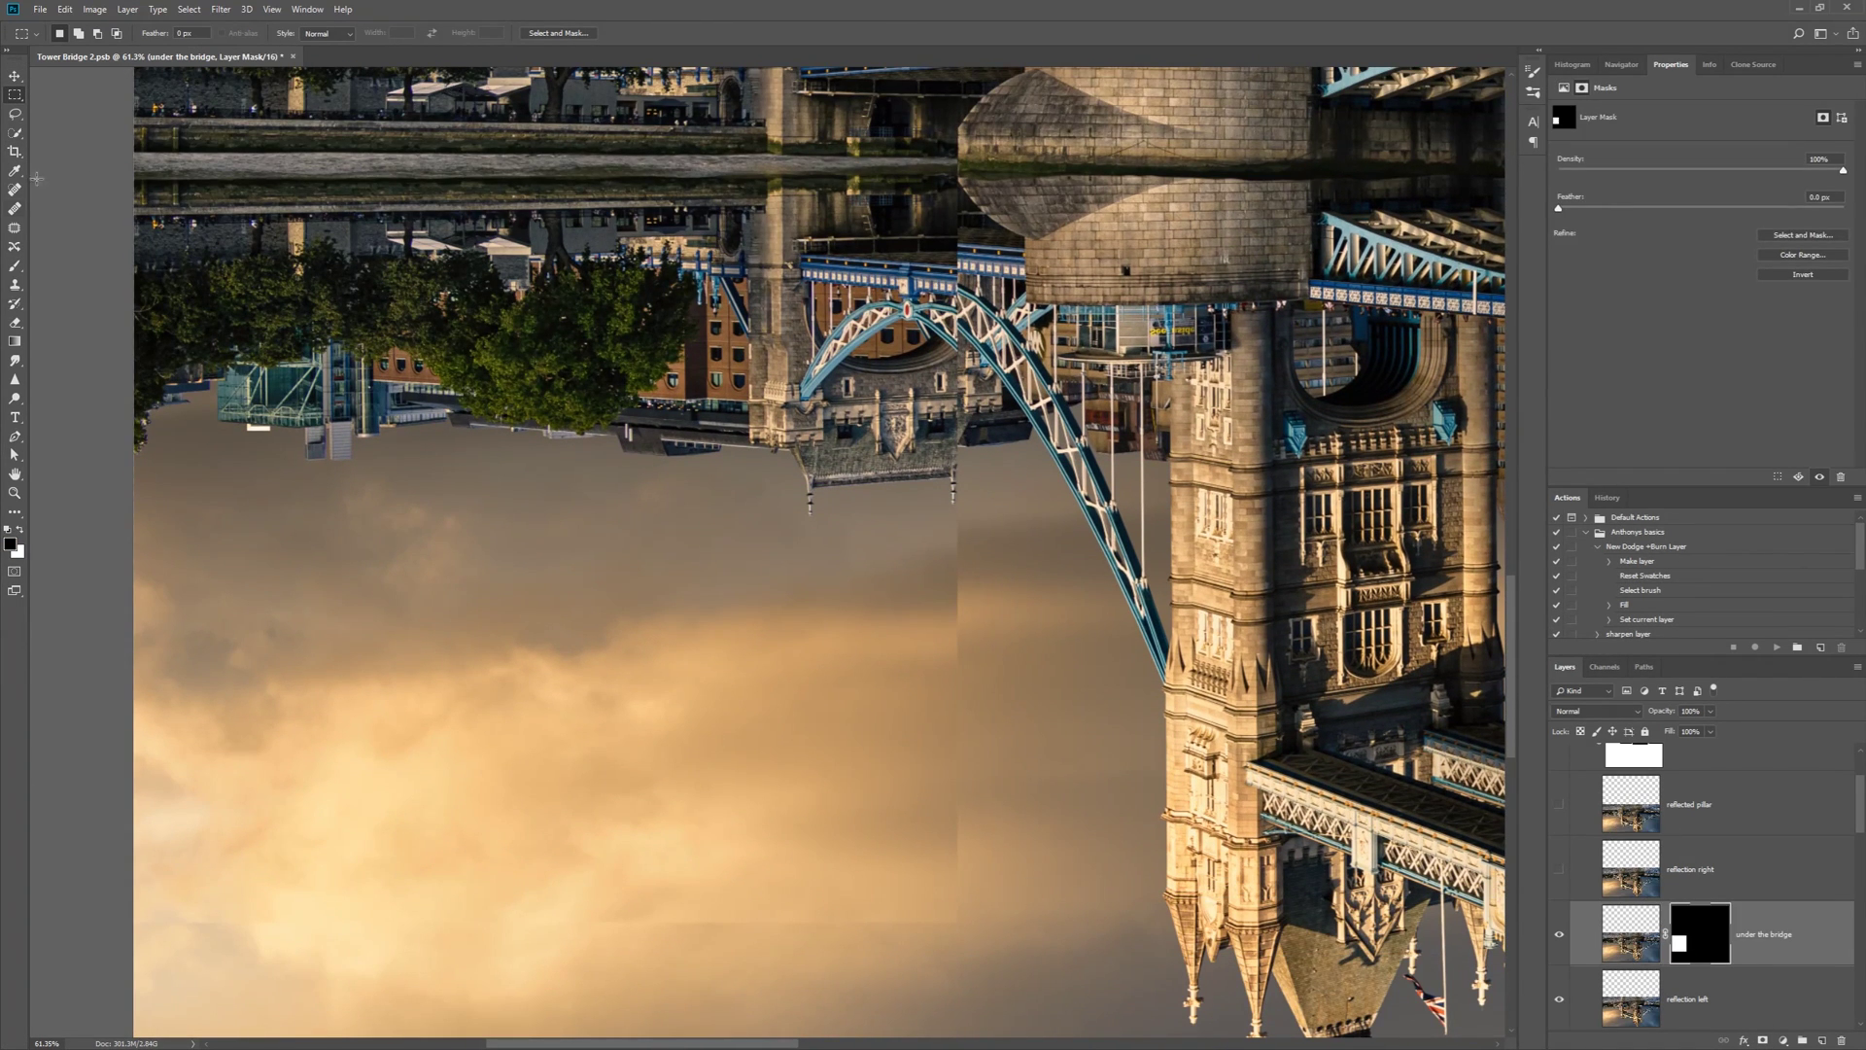
# Paint white at 100% brush opacity on the under the bridge mask beside the reflected far pier
pyautogui.click(15, 266)
pyautogui.press('x')
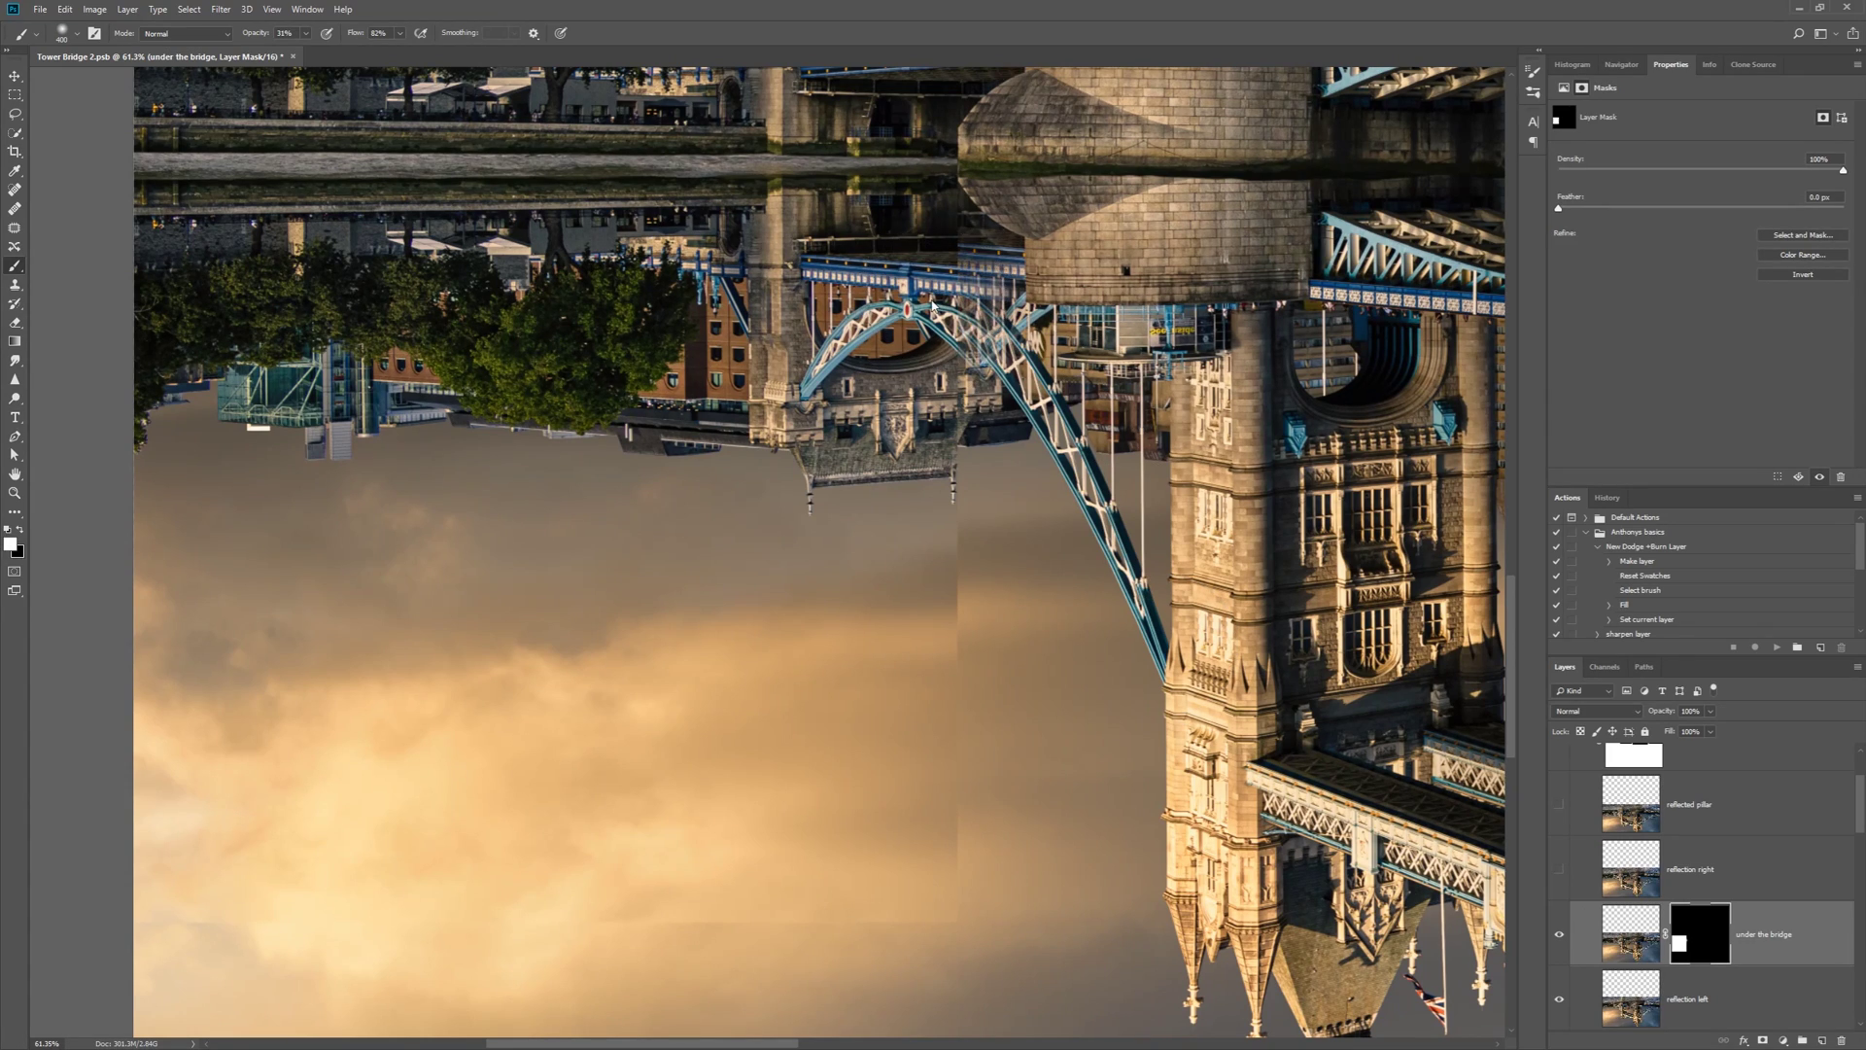
pyautogui.press('0')
pyautogui.moveTo(933, 261)
pyautogui.mouseDown()
pyautogui.moveTo(923, 491)
pyautogui.moveTo(992, 939)
pyautogui.moveTo(437, 921)
pyautogui.mouseUp()
pyautogui.hotkey('ctrl', '-')
pyautogui.hotkey('ctrl', '-')
pyautogui.moveTo(905, 268); pyautogui.dragTo(1011, 268)
# Refine the under the bridge mask along the reflected far pier's curved edge with a much smaller brush
pyautogui.press('[')
pyautogui.press('[')
pyautogui.press('[')
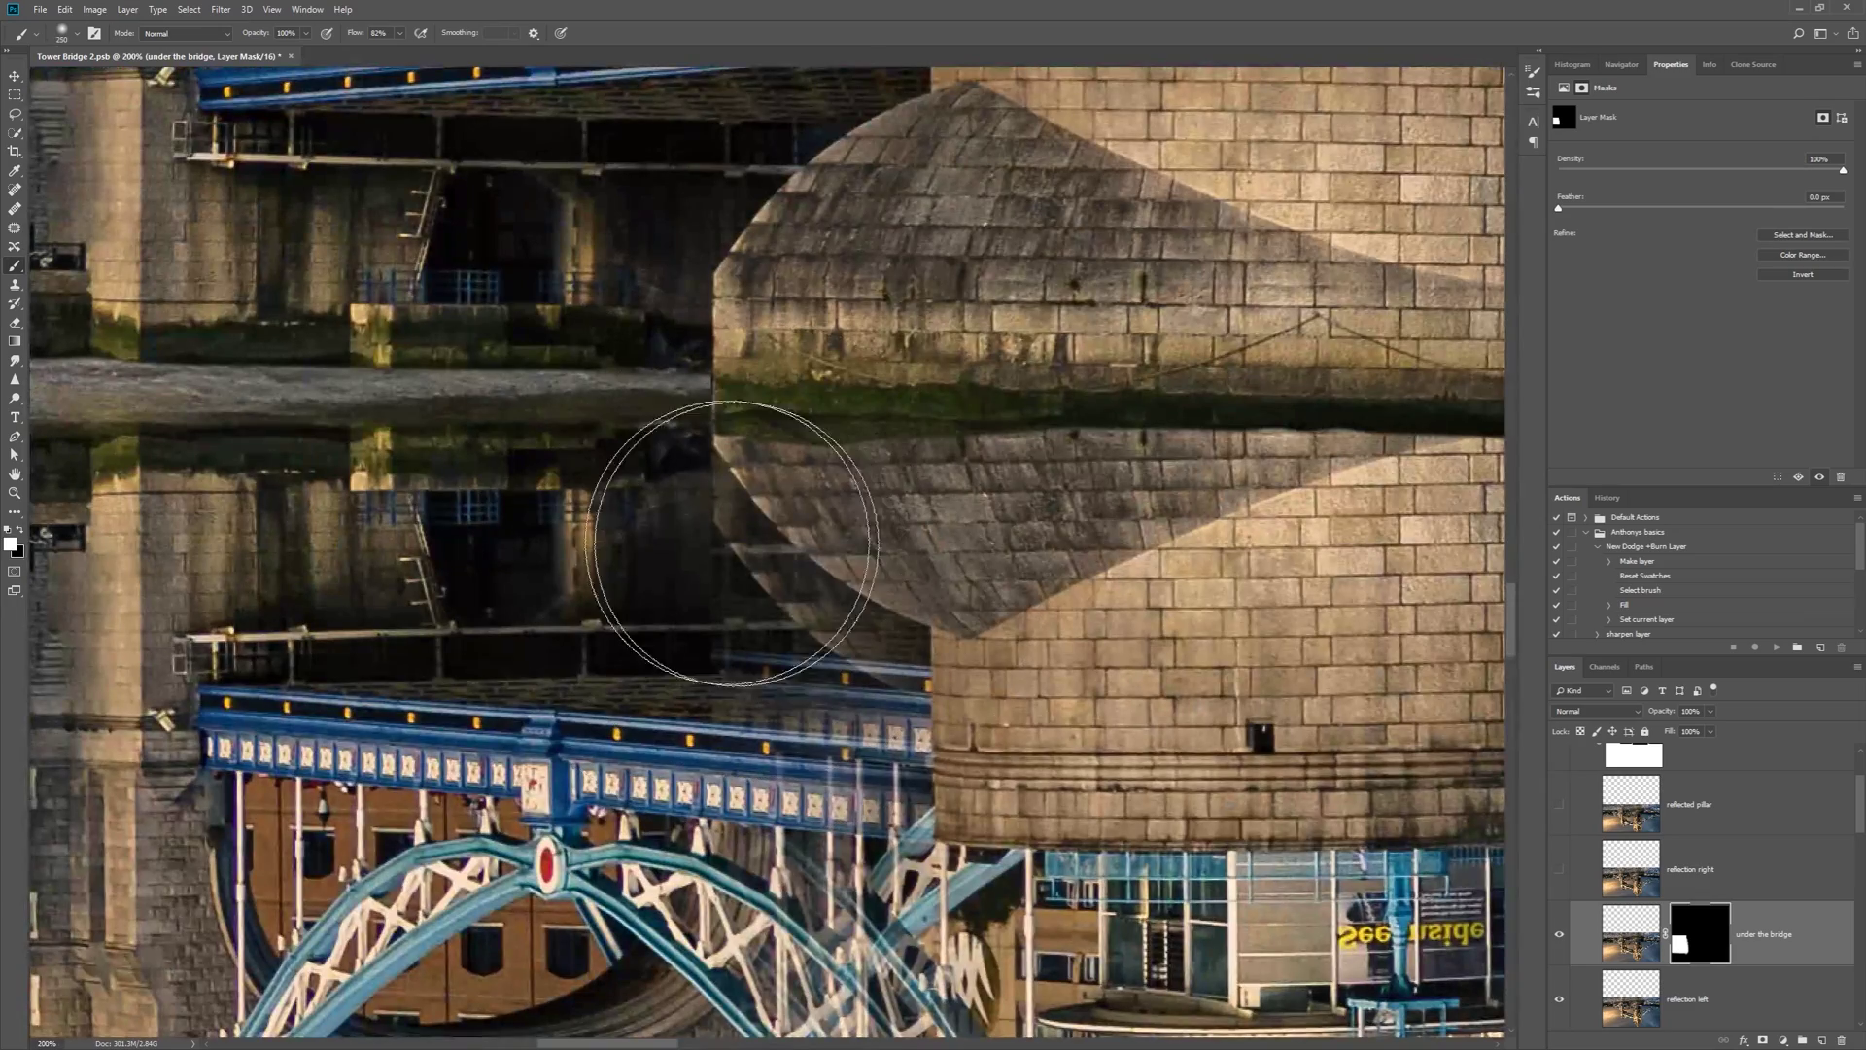
pyautogui.press('[')
pyautogui.press('[')
pyautogui.press('[')
pyautogui.press('[')
pyautogui.press('[')
pyautogui.press('[')
pyautogui.press('[')
pyautogui.press('x')
pyautogui.moveTo(703, 537)
pyautogui.mouseDown()
pyautogui.moveTo(857, 676)
pyautogui.moveTo(671, 518)
pyautogui.moveTo(810, 680)
pyautogui.moveTo(871, 682)
pyautogui.moveTo(801, 661)
pyautogui.mouseUp()
pyautogui.press('x')
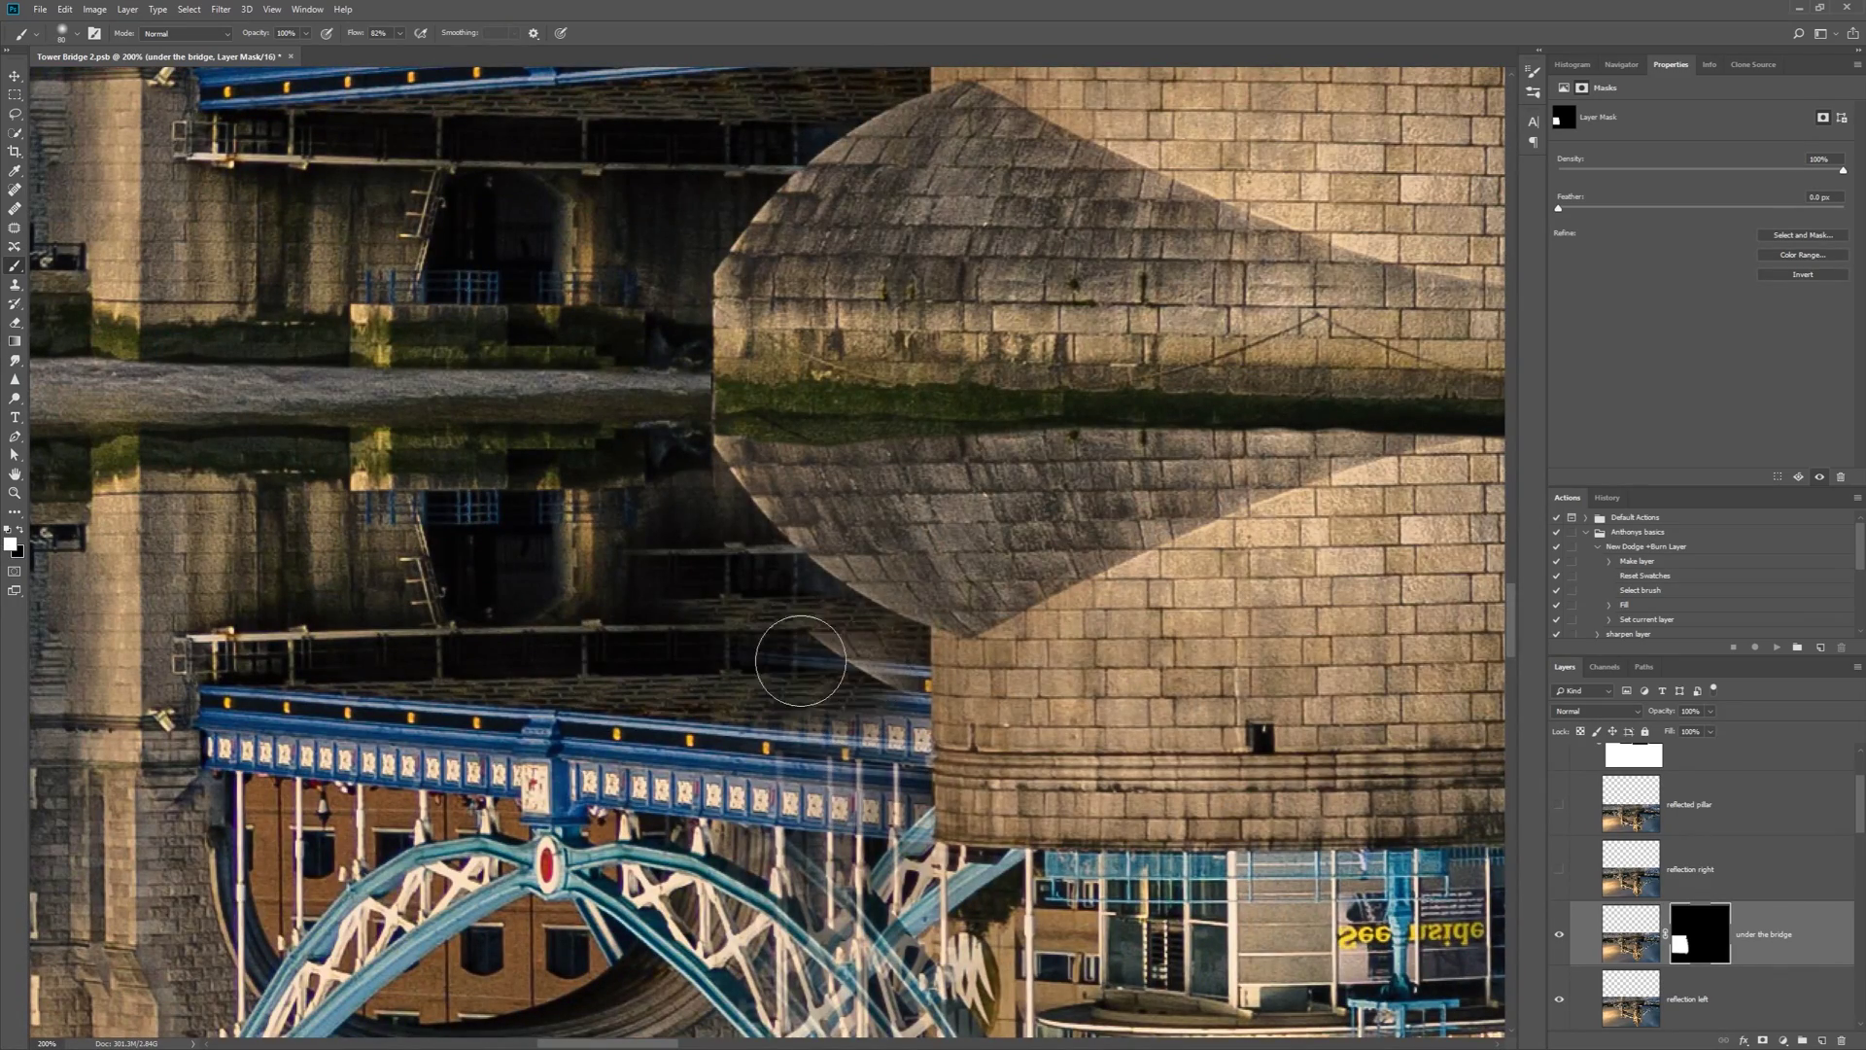
pyautogui.moveTo(596, 626); pyautogui.dragTo(323, 627)
pyautogui.hotkey('ctrl', '-')
pyautogui.hotkey('ctrl', '-')
pyautogui.hotkey('ctrl', '-')
pyautogui.moveTo(1059, 589); pyautogui.dragTo(808, 560)
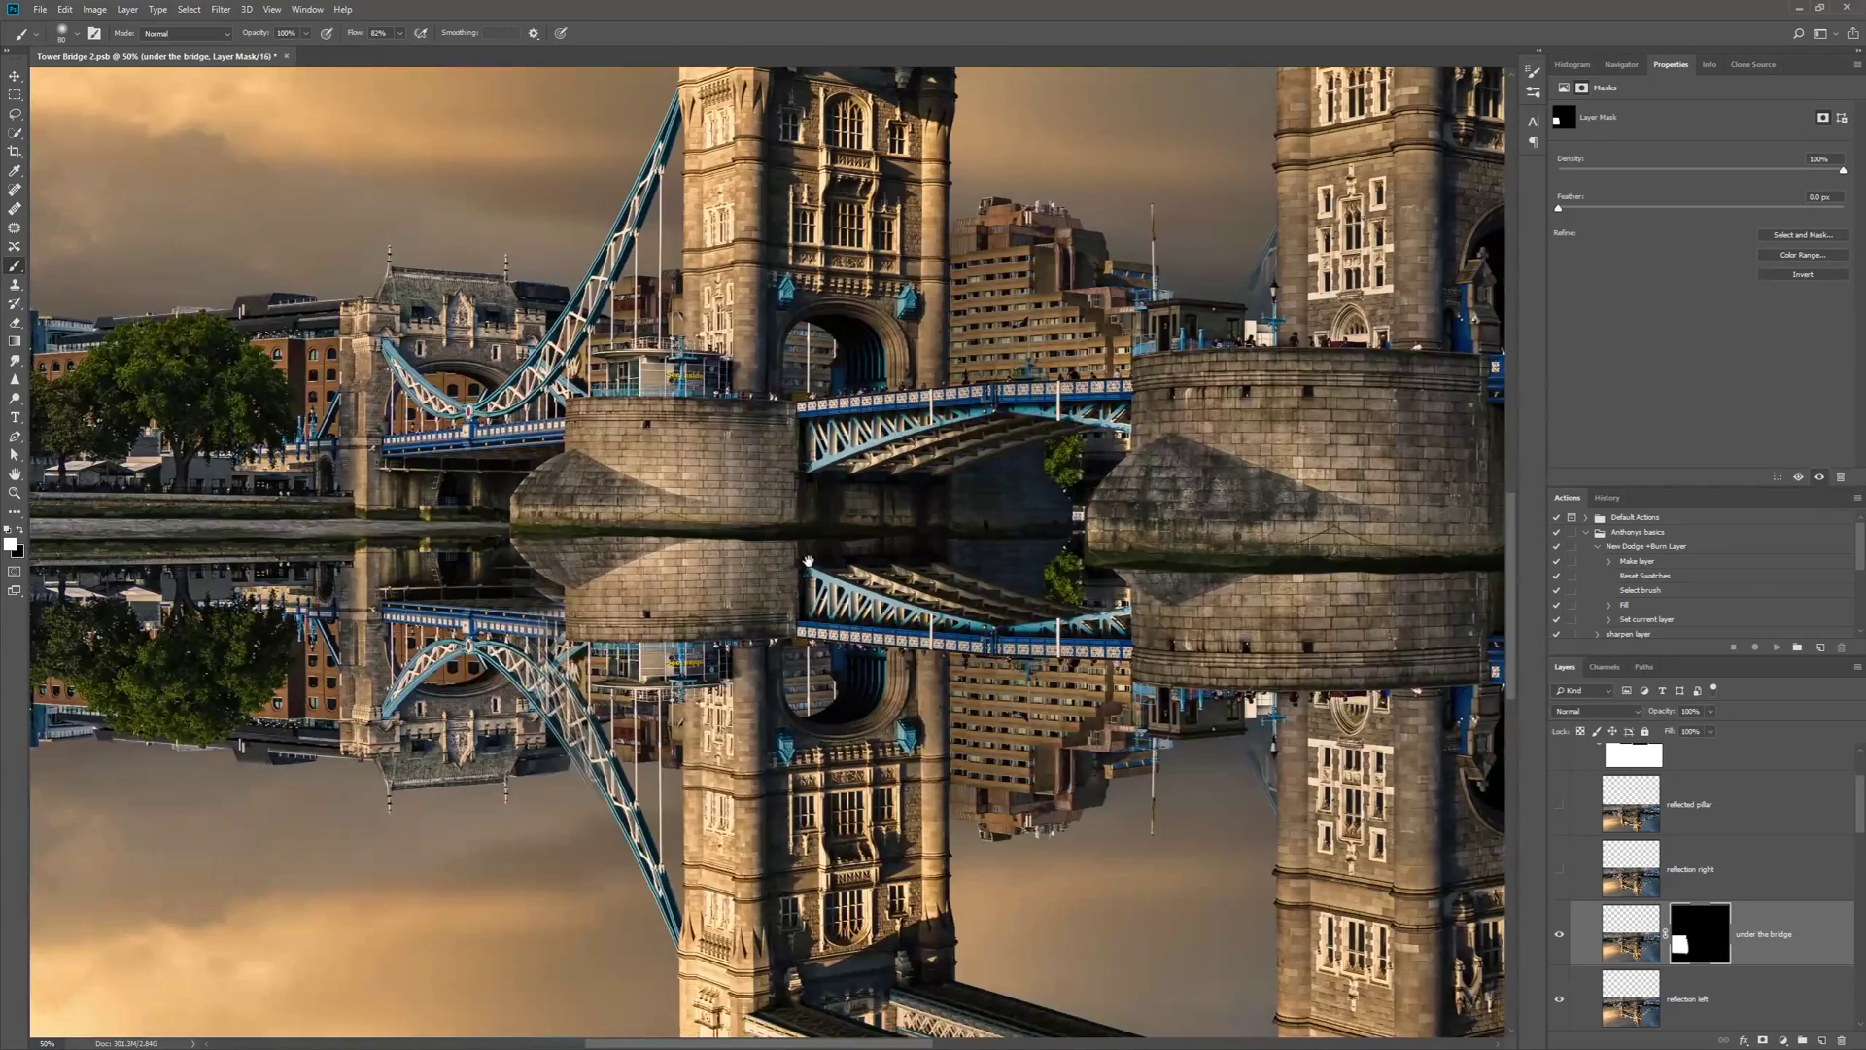
# Invert the under the bridge layer's mask and compare the reflection with the layer hidden and shown
pyautogui.click(1630, 955)
pyautogui.press('v')
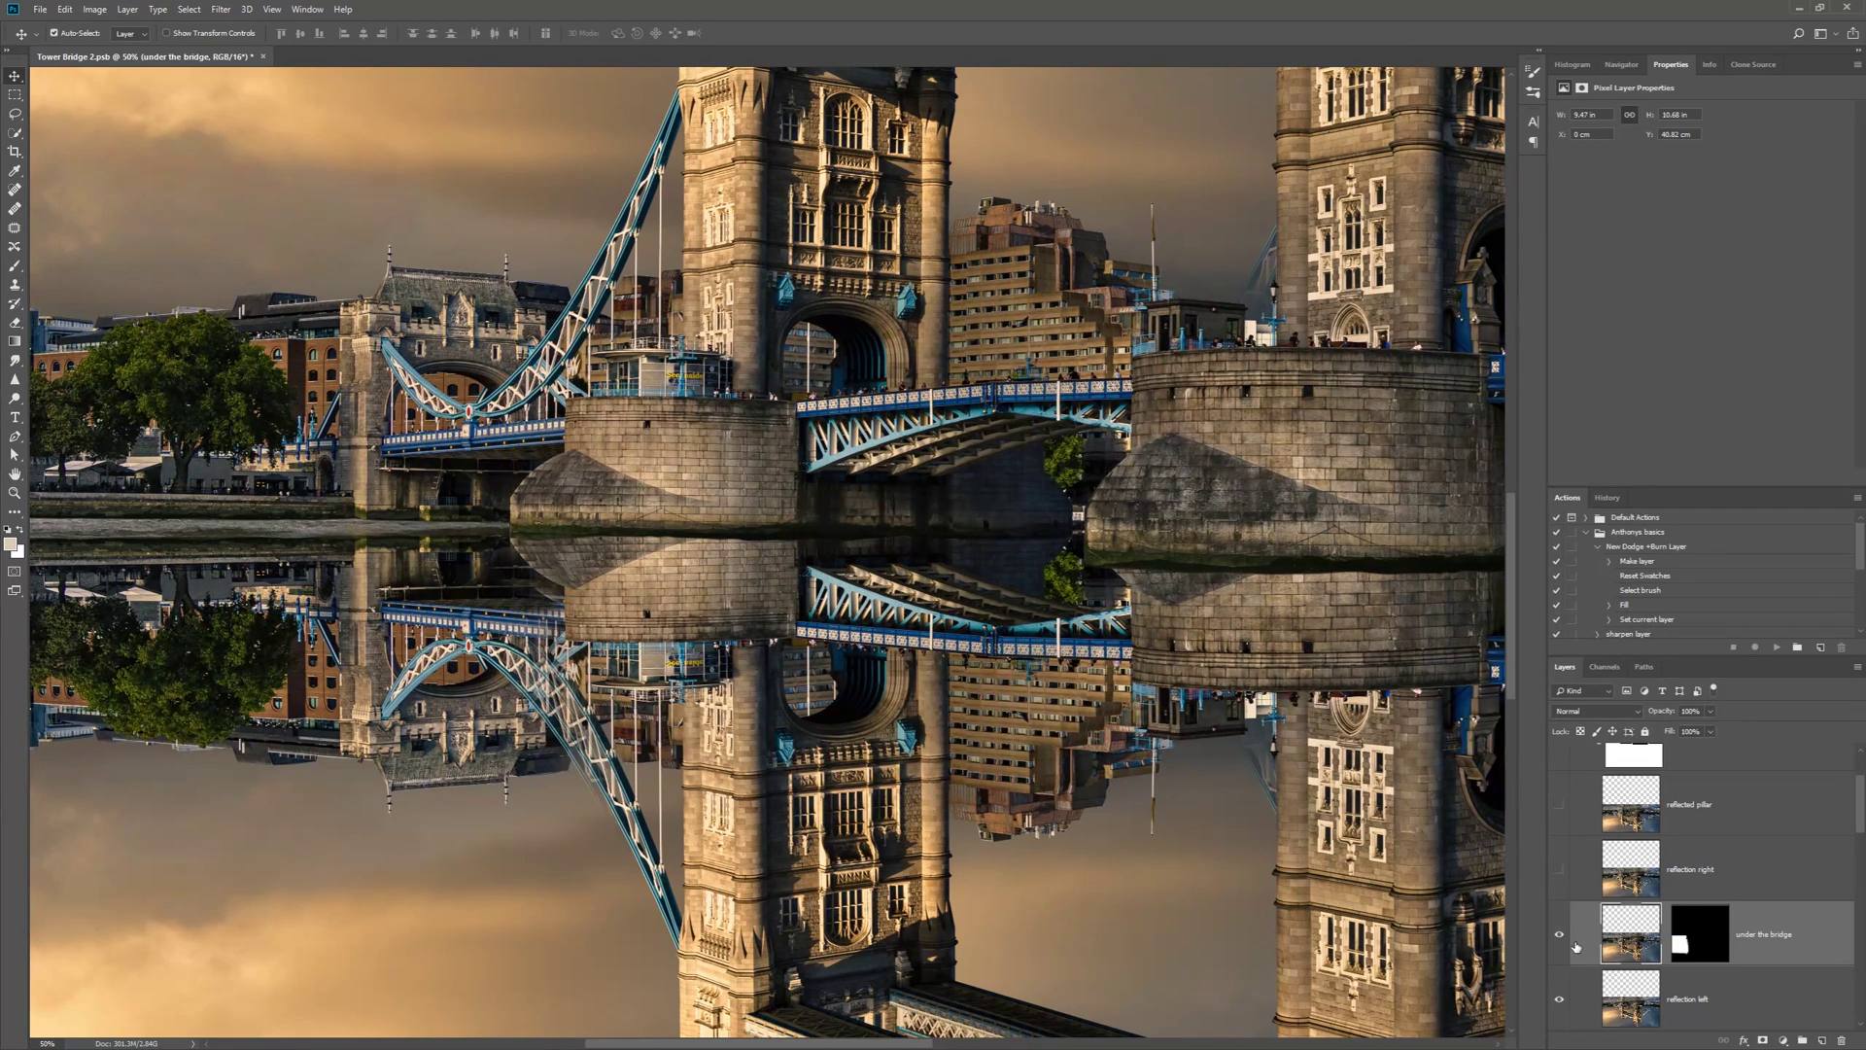
pyautogui.click(1696, 938)
pyautogui.hotkey('ctrl', 'i')
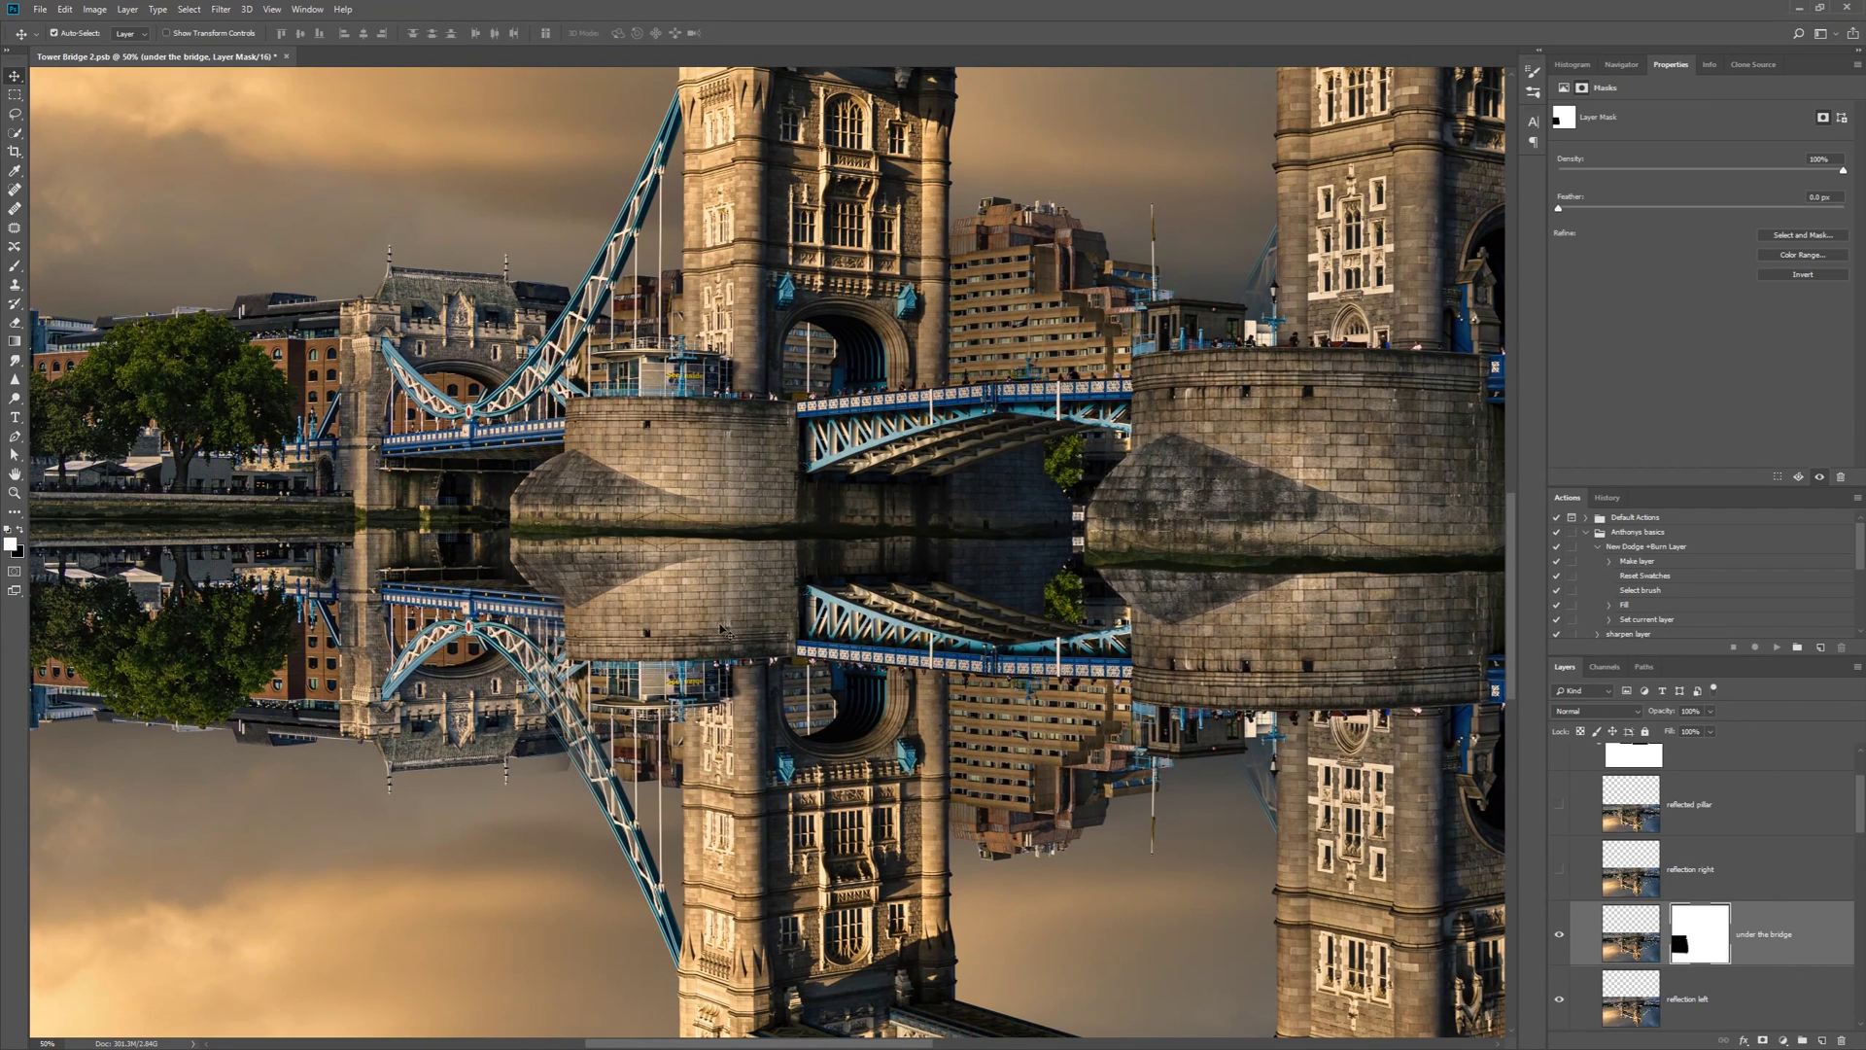
pyautogui.click(1559, 937)
pyautogui.click(1559, 937)
pyautogui.moveTo(1027, 940); pyautogui.dragTo(1073, 698)
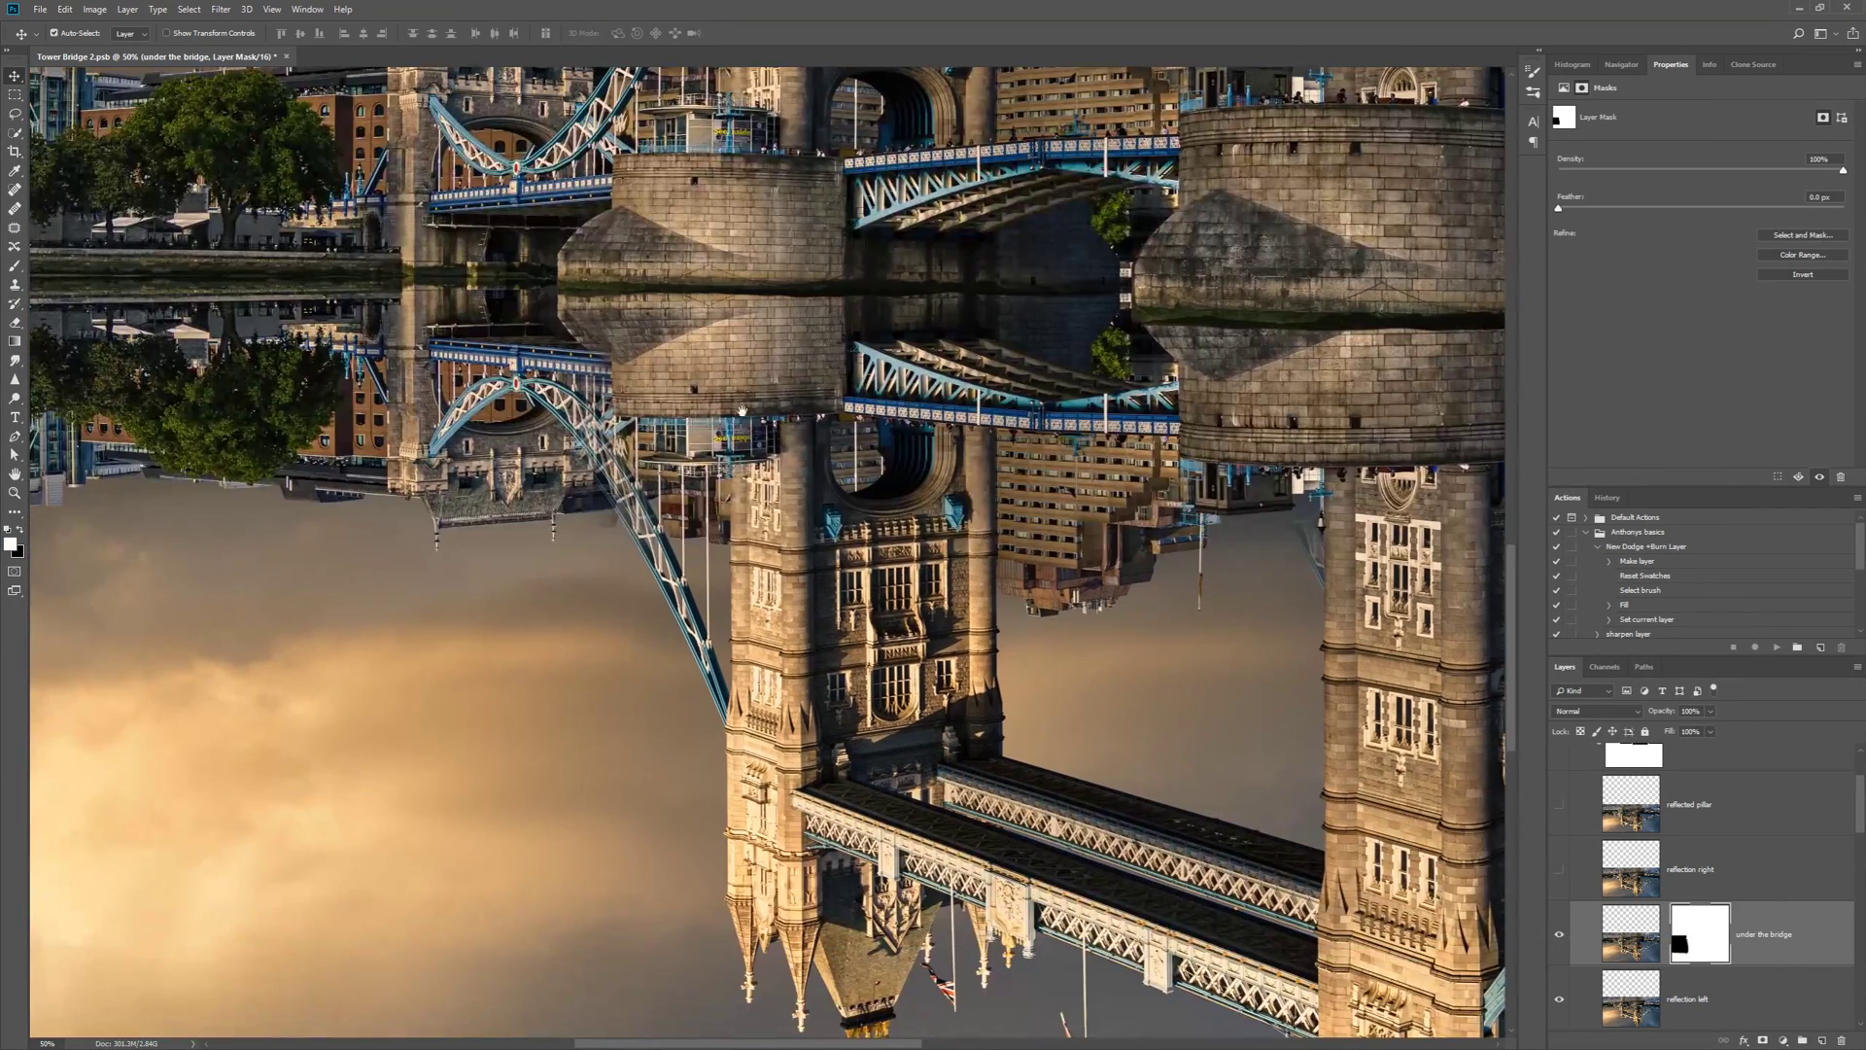
# Paint black on the under the bridge mask around the reflected suspension span beside the far tower
pyautogui.press('b')
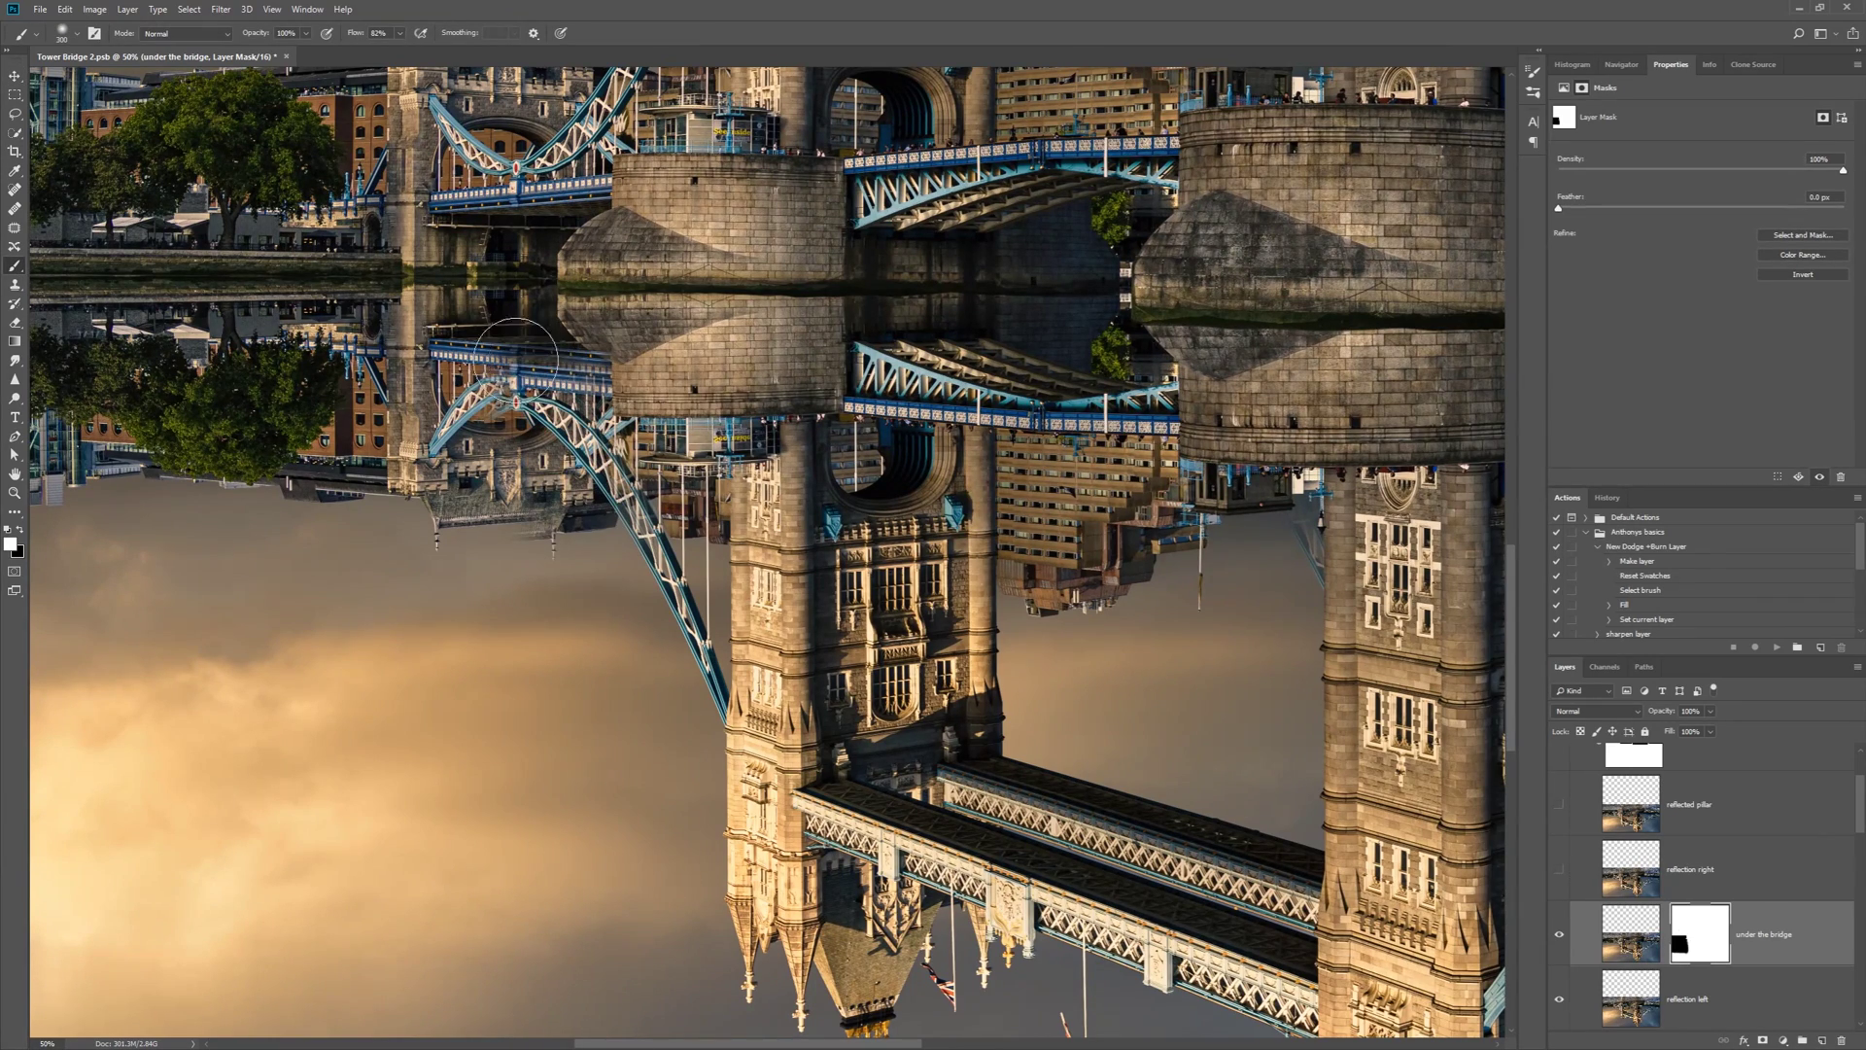
pyautogui.press('x')
pyautogui.moveTo(540, 542)
pyautogui.mouseDown()
pyautogui.moveTo(581, 548)
pyautogui.moveTo(517, 550)
pyautogui.mouseUp()
pyautogui.keyDown('alt'); pyautogui.click(626, 674); pyautogui.keyUp('alt')
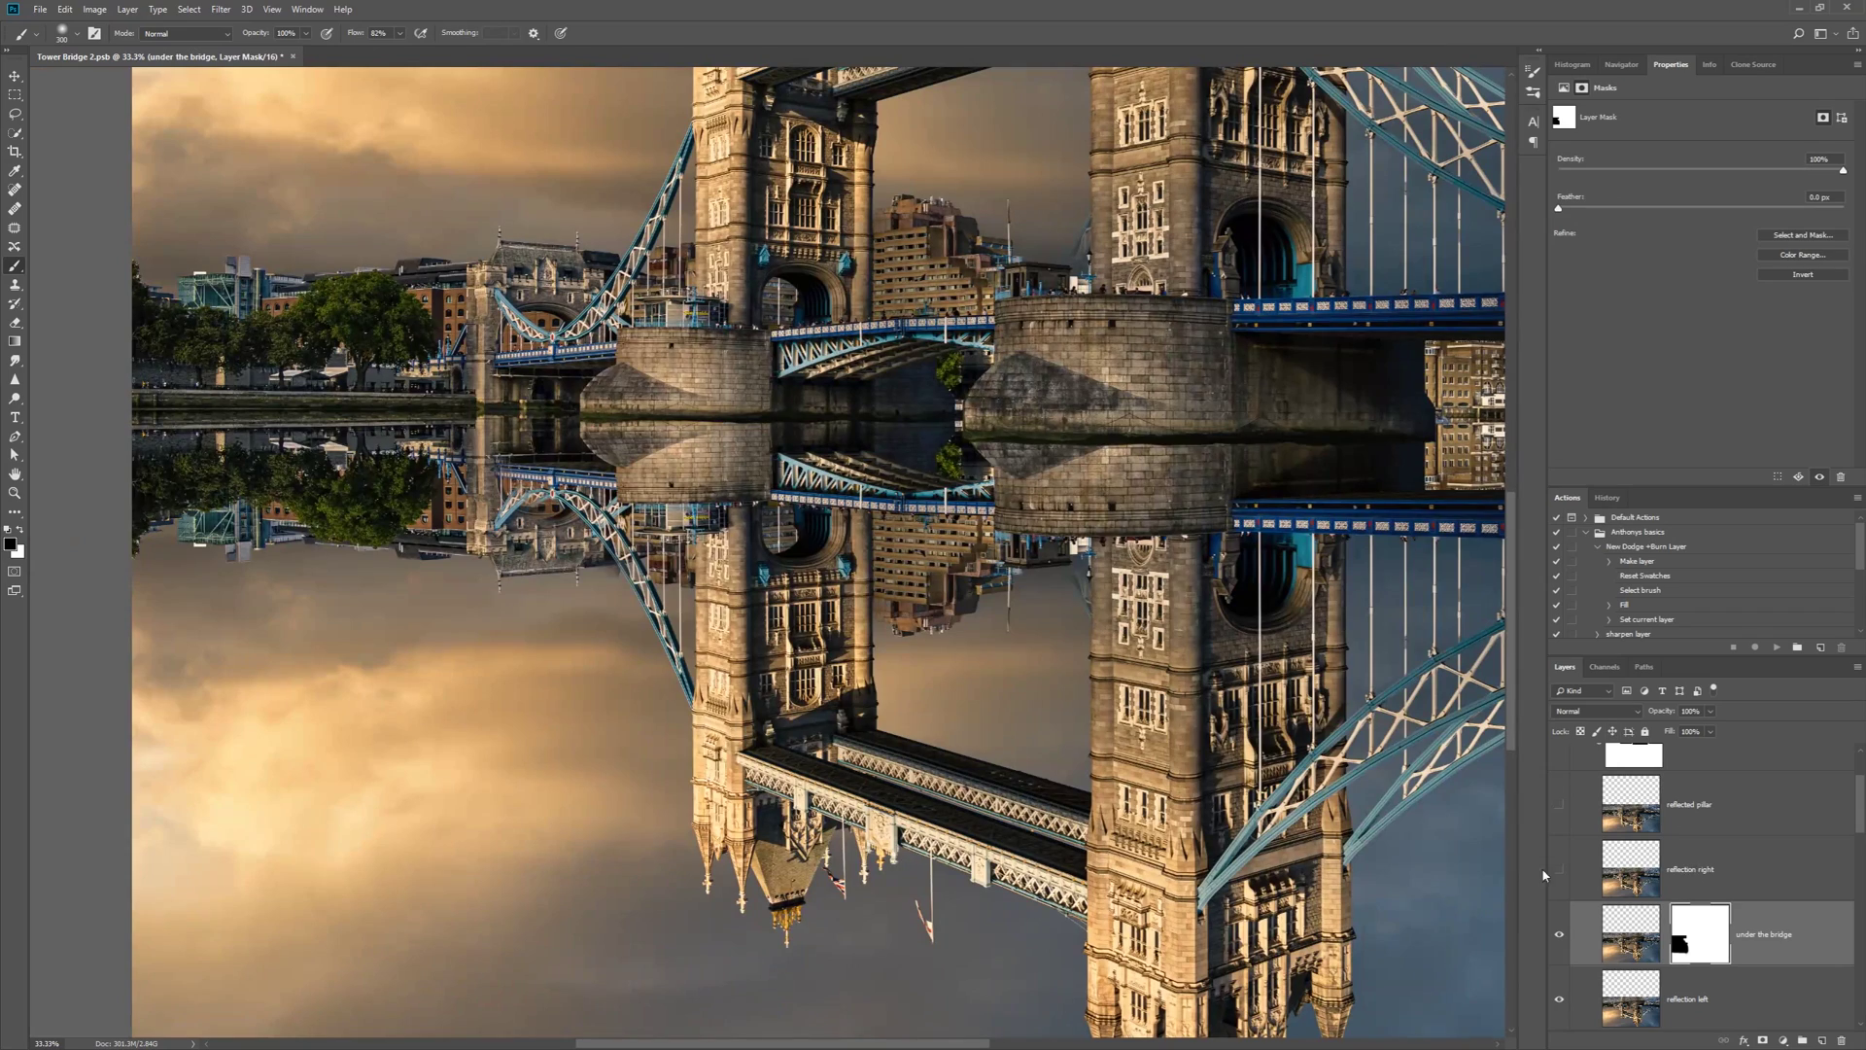
# Move the reflected pillar layer below reflection right, make it visible and set its opacity to 100%
pyautogui.moveTo(1711, 807); pyautogui.dragTo(1717, 875)
pyautogui.click(1559, 868)
pyautogui.moveTo(1711, 729); pyautogui.dragTo(1750, 729)
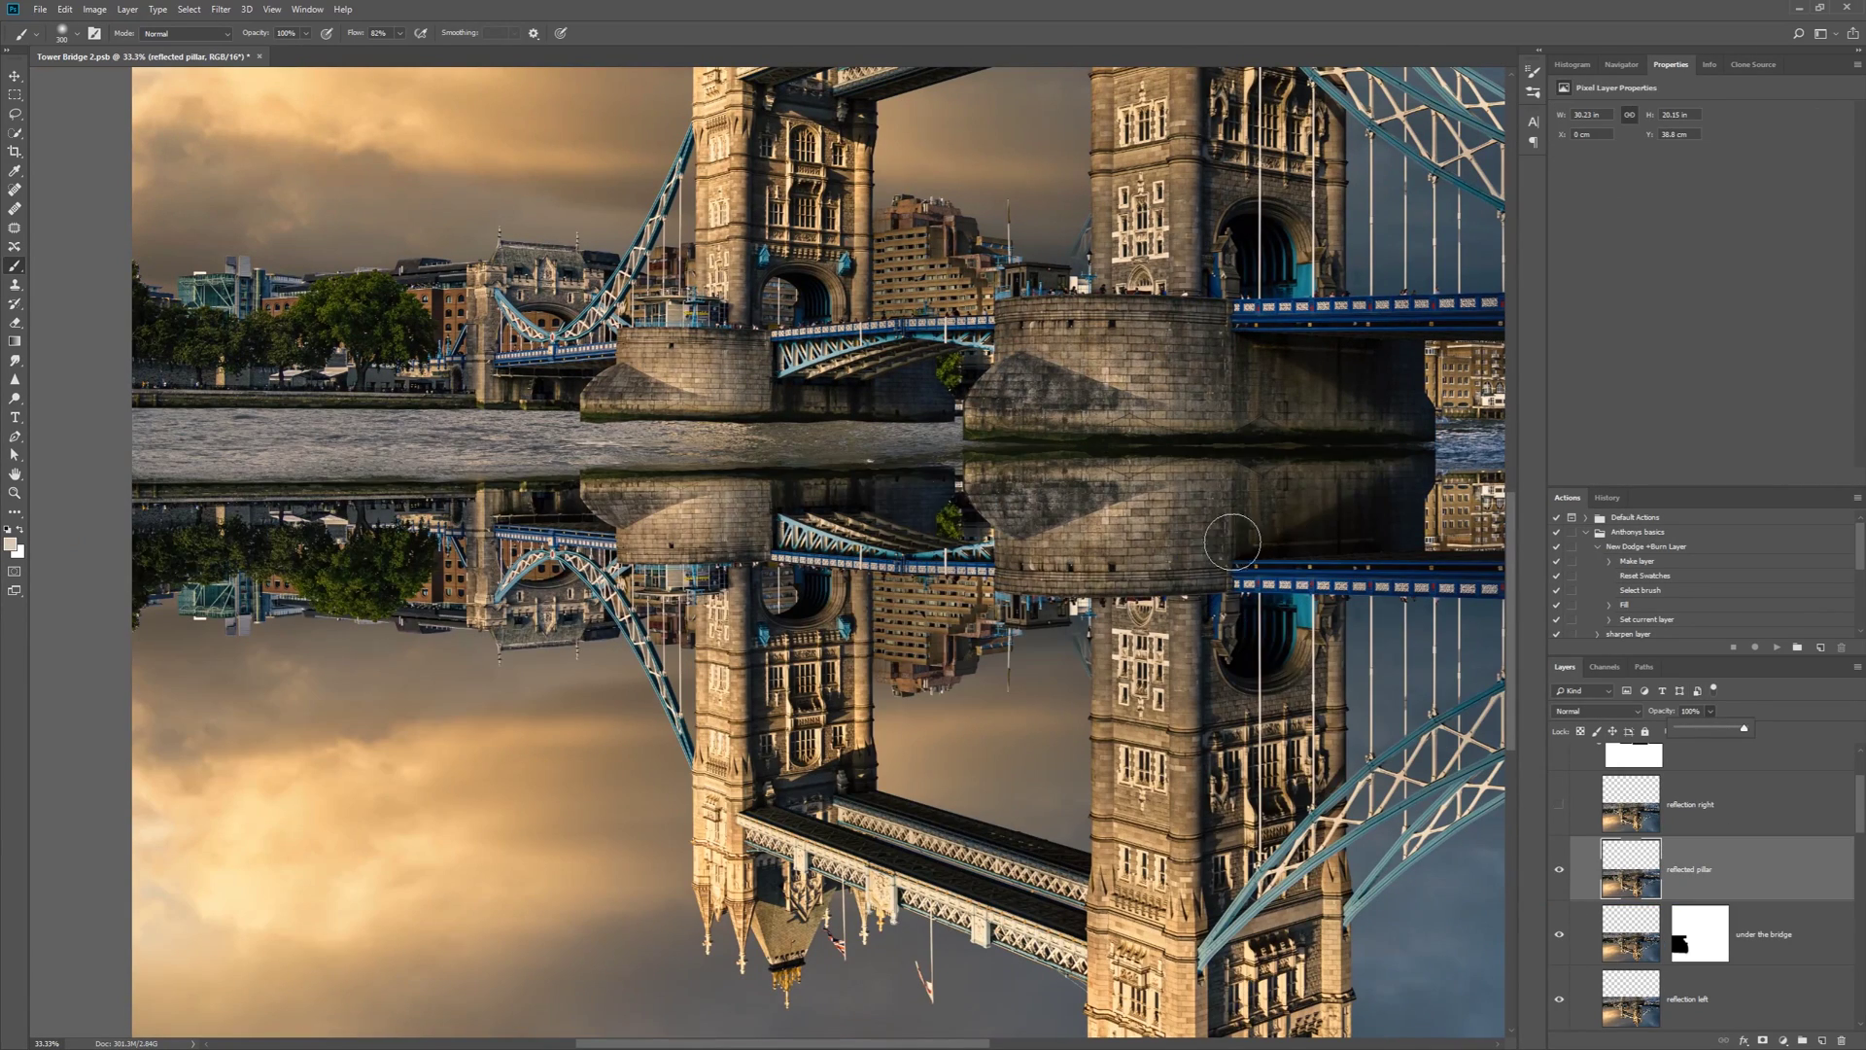
# Marquee-select the reflection up to the near pier's outer edge and hide that area with a mask on the reflected pillar layer
pyautogui.click(15, 94)
pyautogui.moveTo(97, 214); pyautogui.dragTo(962, 1016)
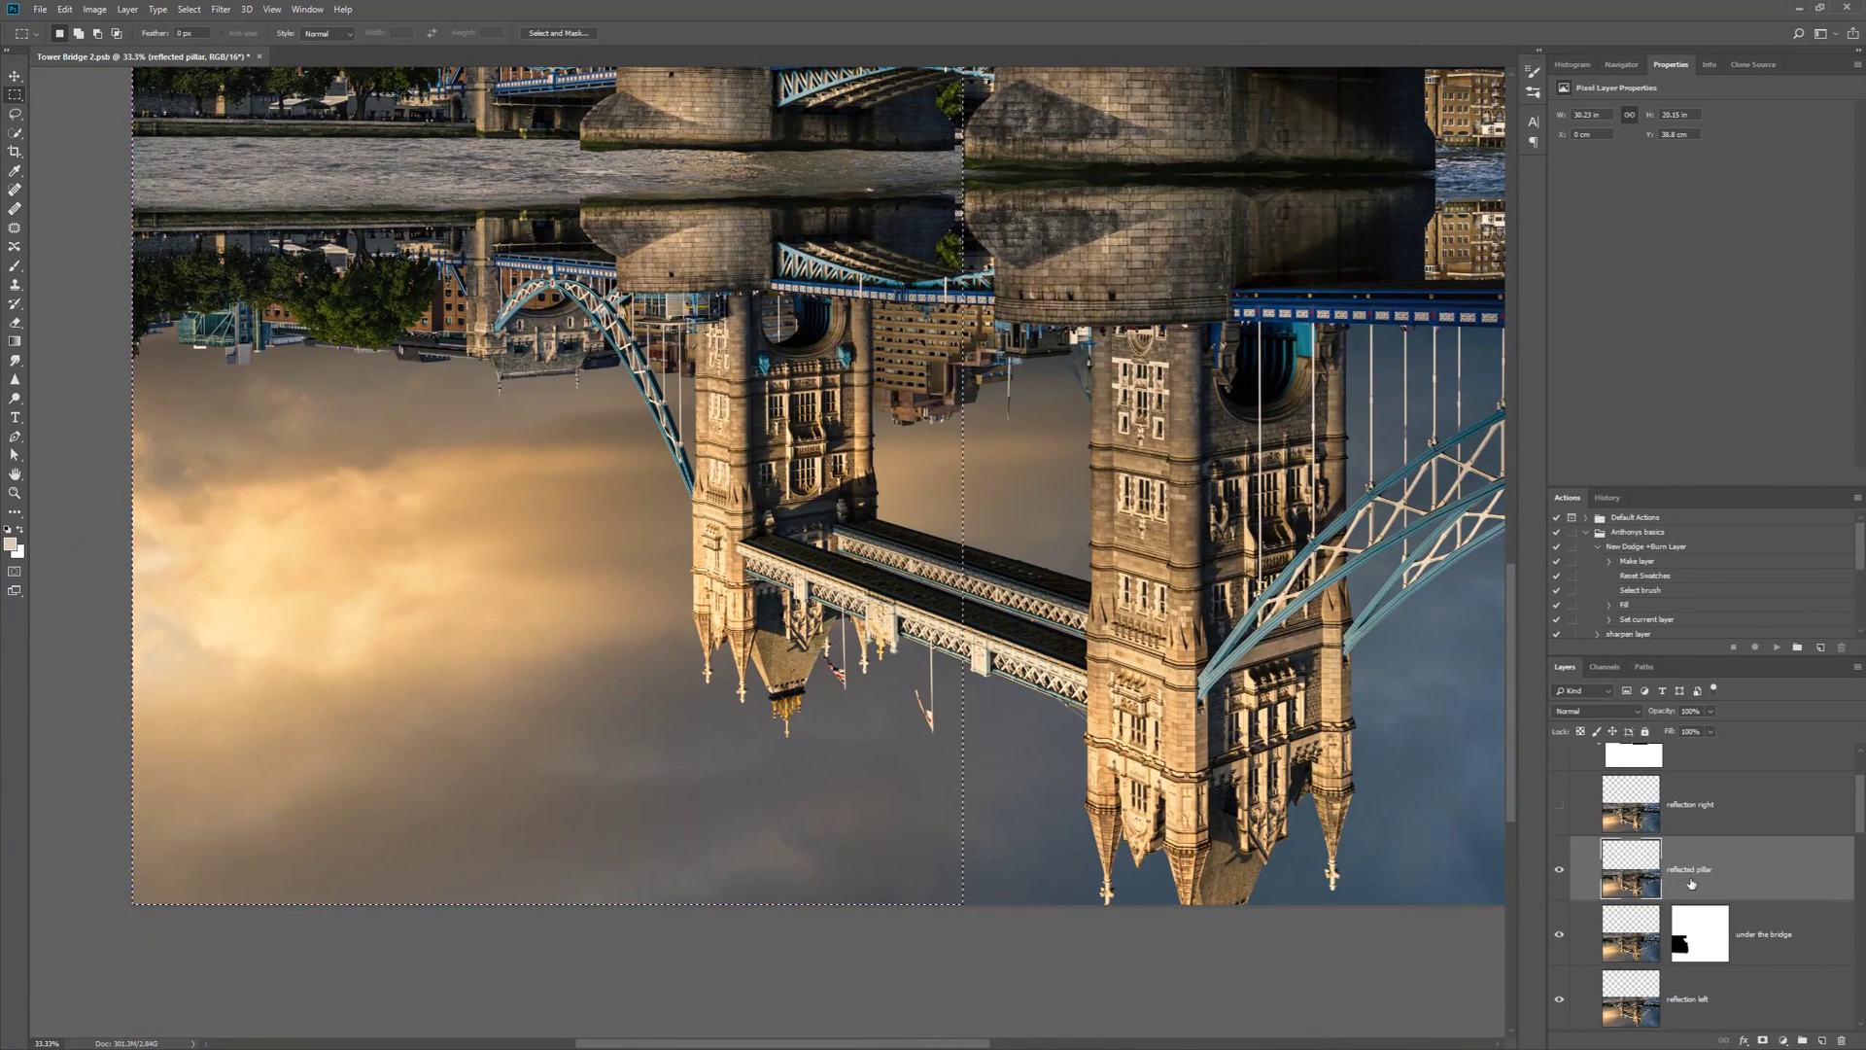
pyautogui.keyDown('alt'); pyautogui.click(1762, 1040); pyautogui.keyUp('alt')
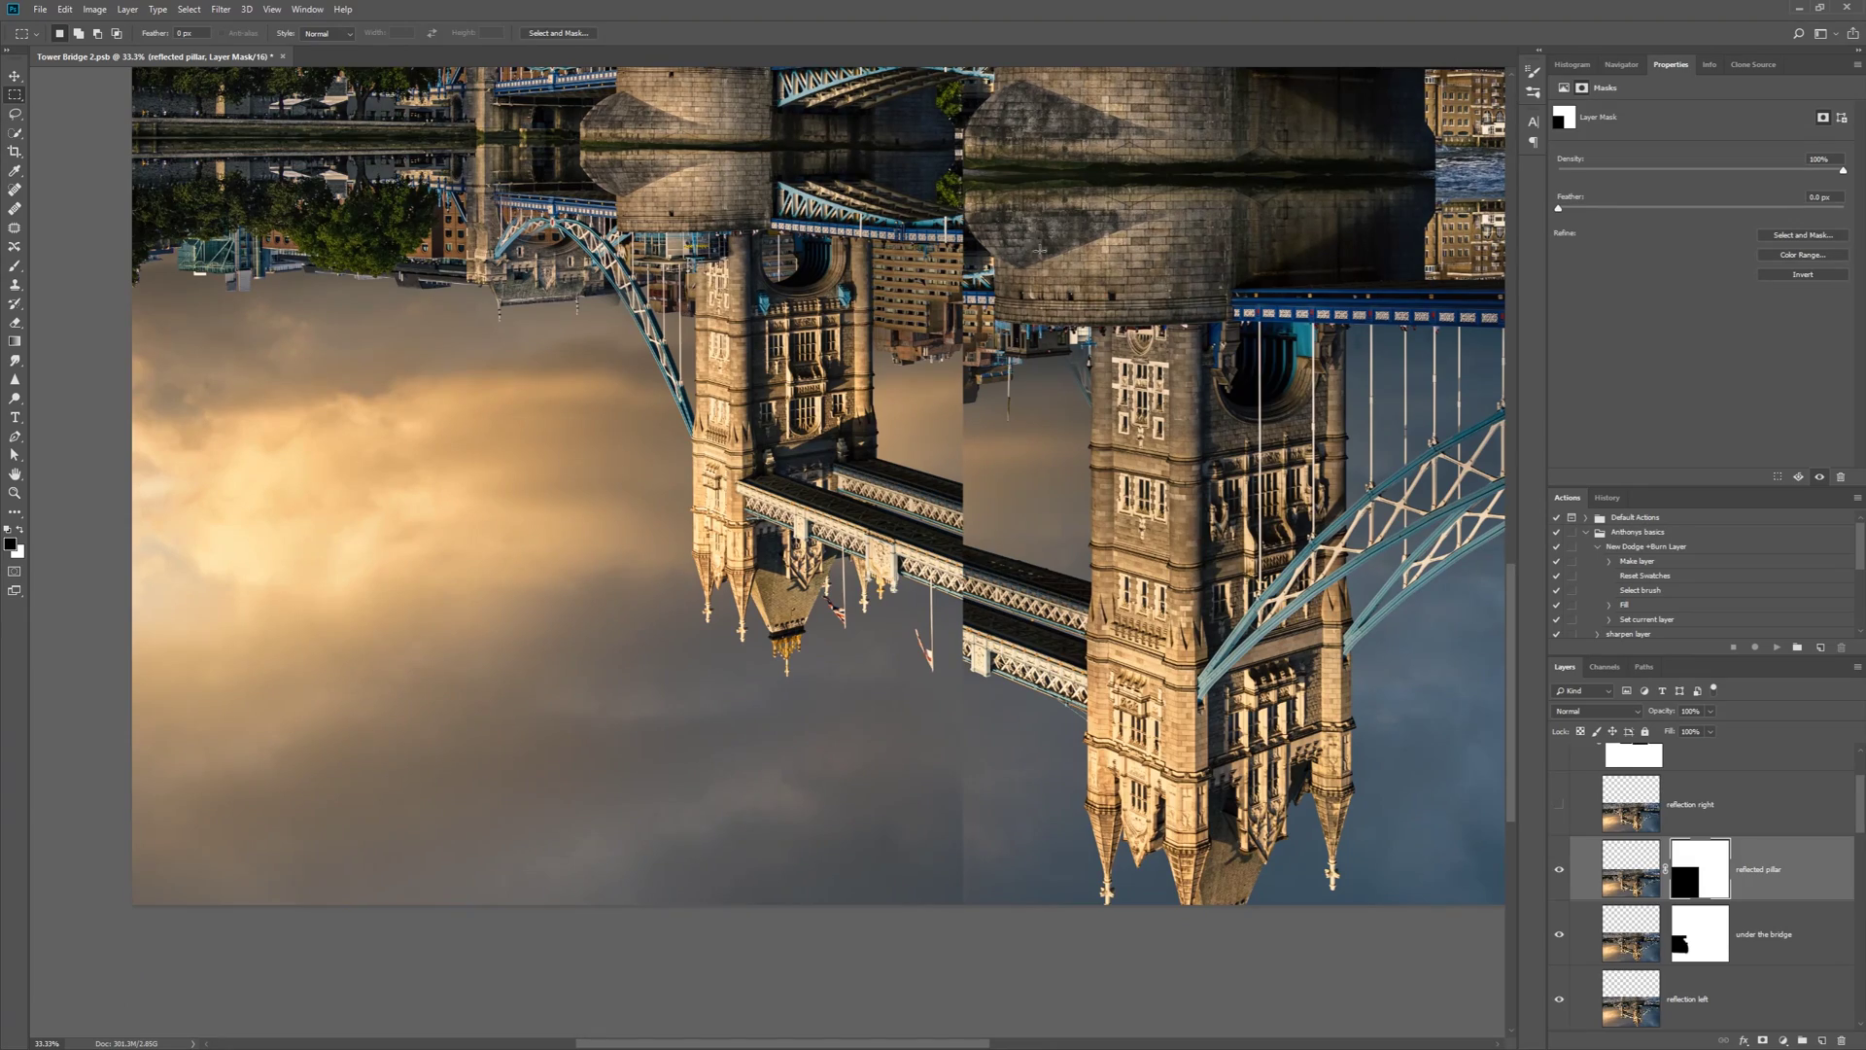
# Trace a closed pen path along the reflected near pier and tower edge, enclosing the area between the two towers
pyautogui.moveTo(1039, 240); pyautogui.dragTo(1128, 240)
pyautogui.click(14, 436)
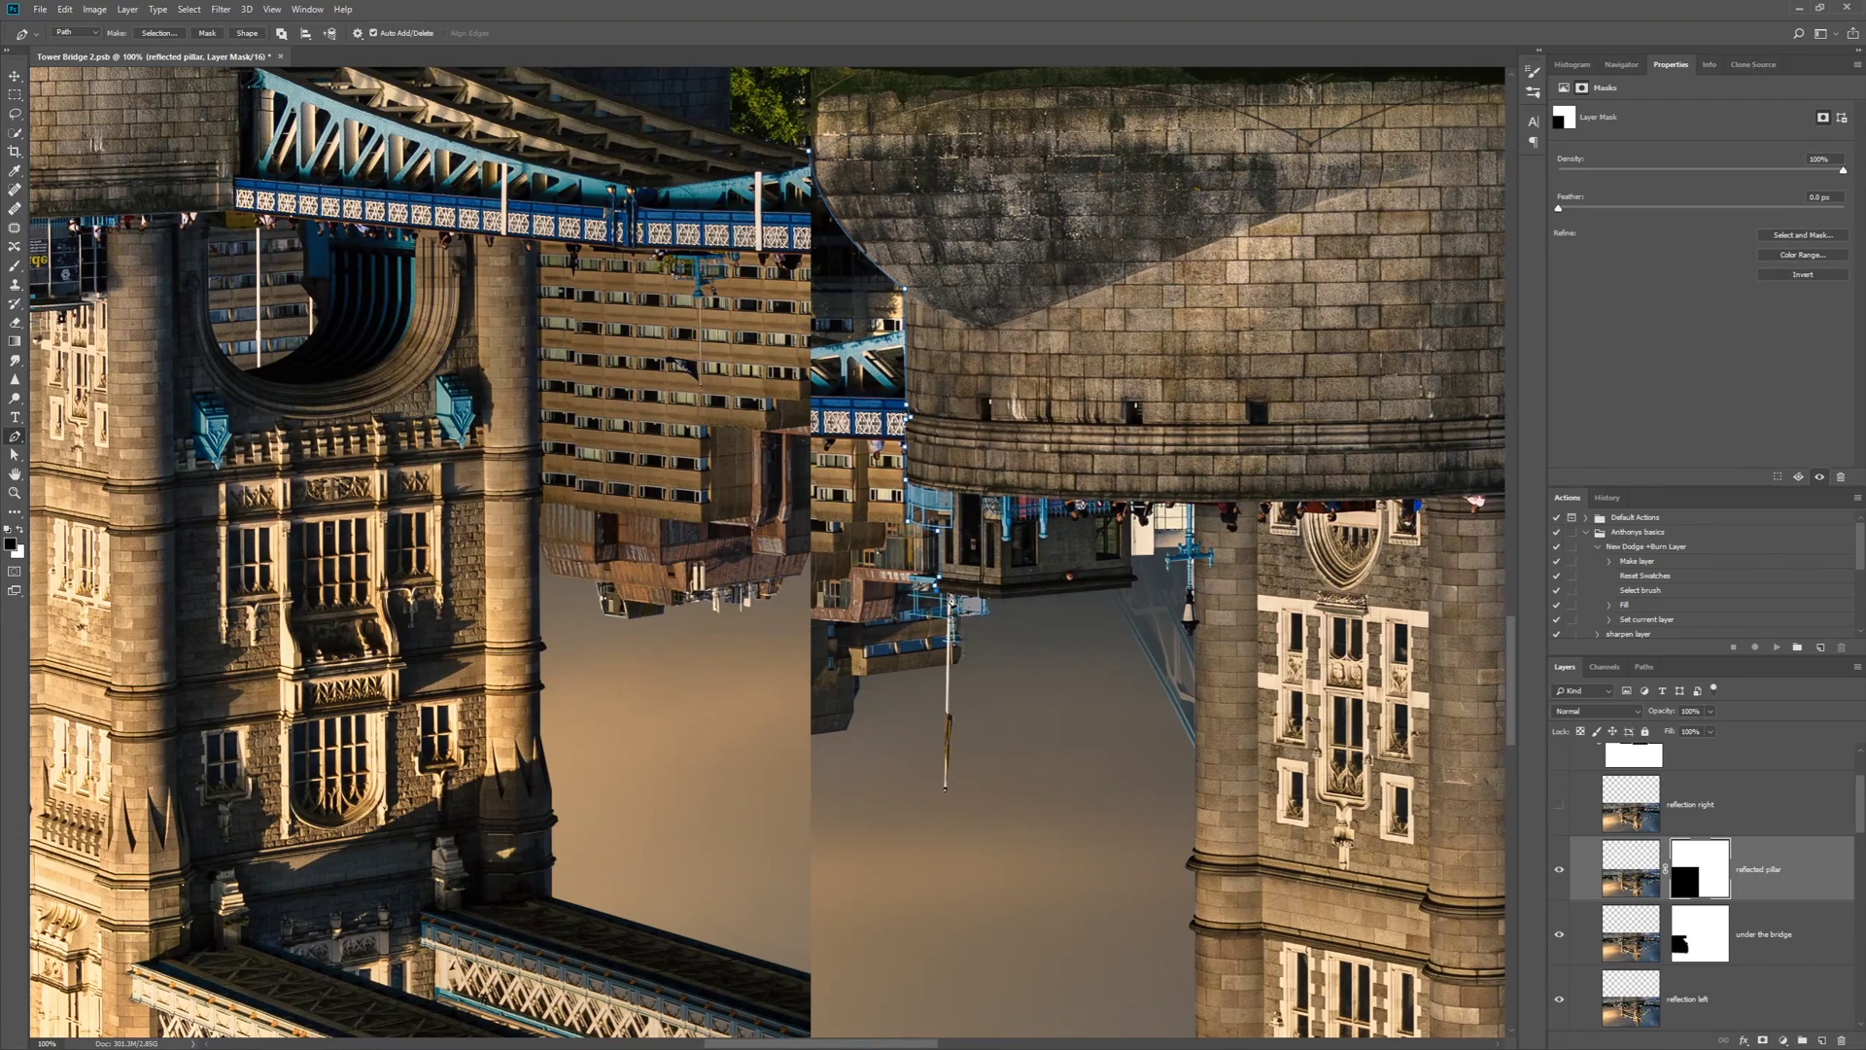
pyautogui.click(1194, 582)
pyautogui.hotkey('ctrl', '-')
pyautogui.hotkey('ctrl', '-')
pyautogui.click(1101, 910)
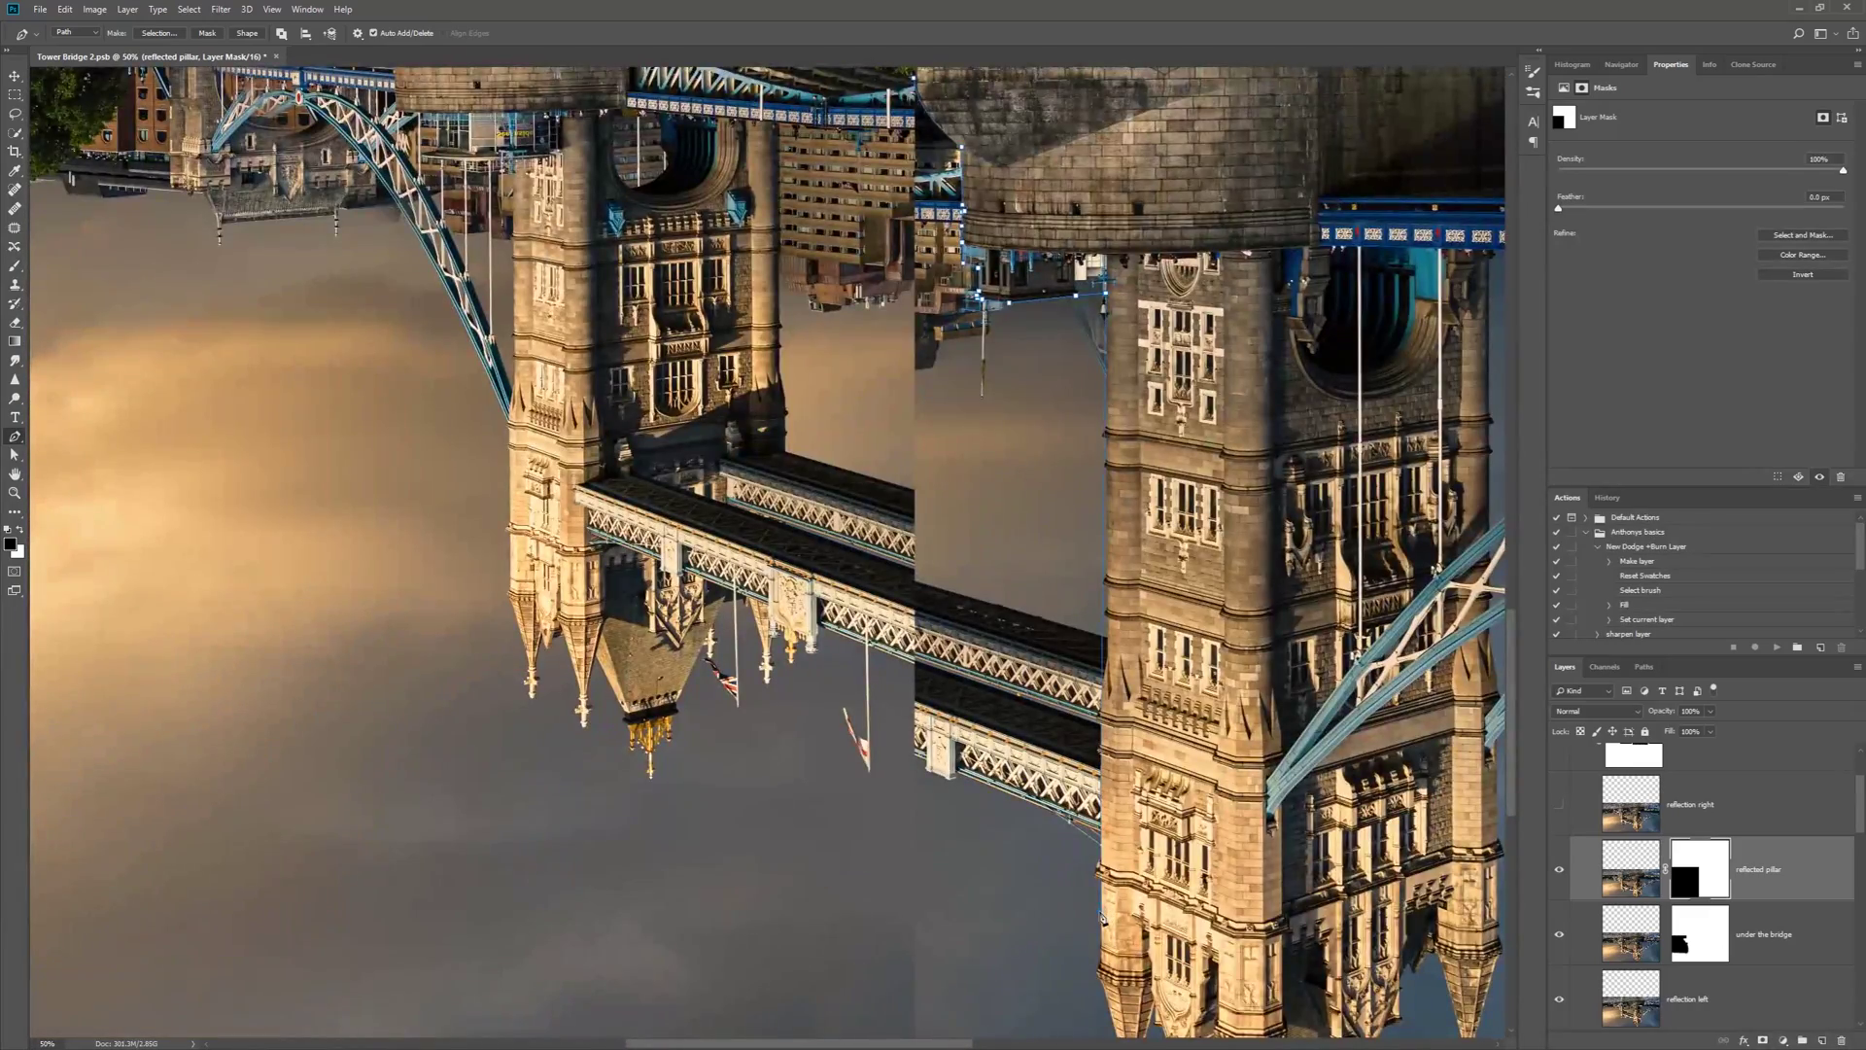
pyautogui.moveTo(1102, 910); pyautogui.dragTo(1058, 511)
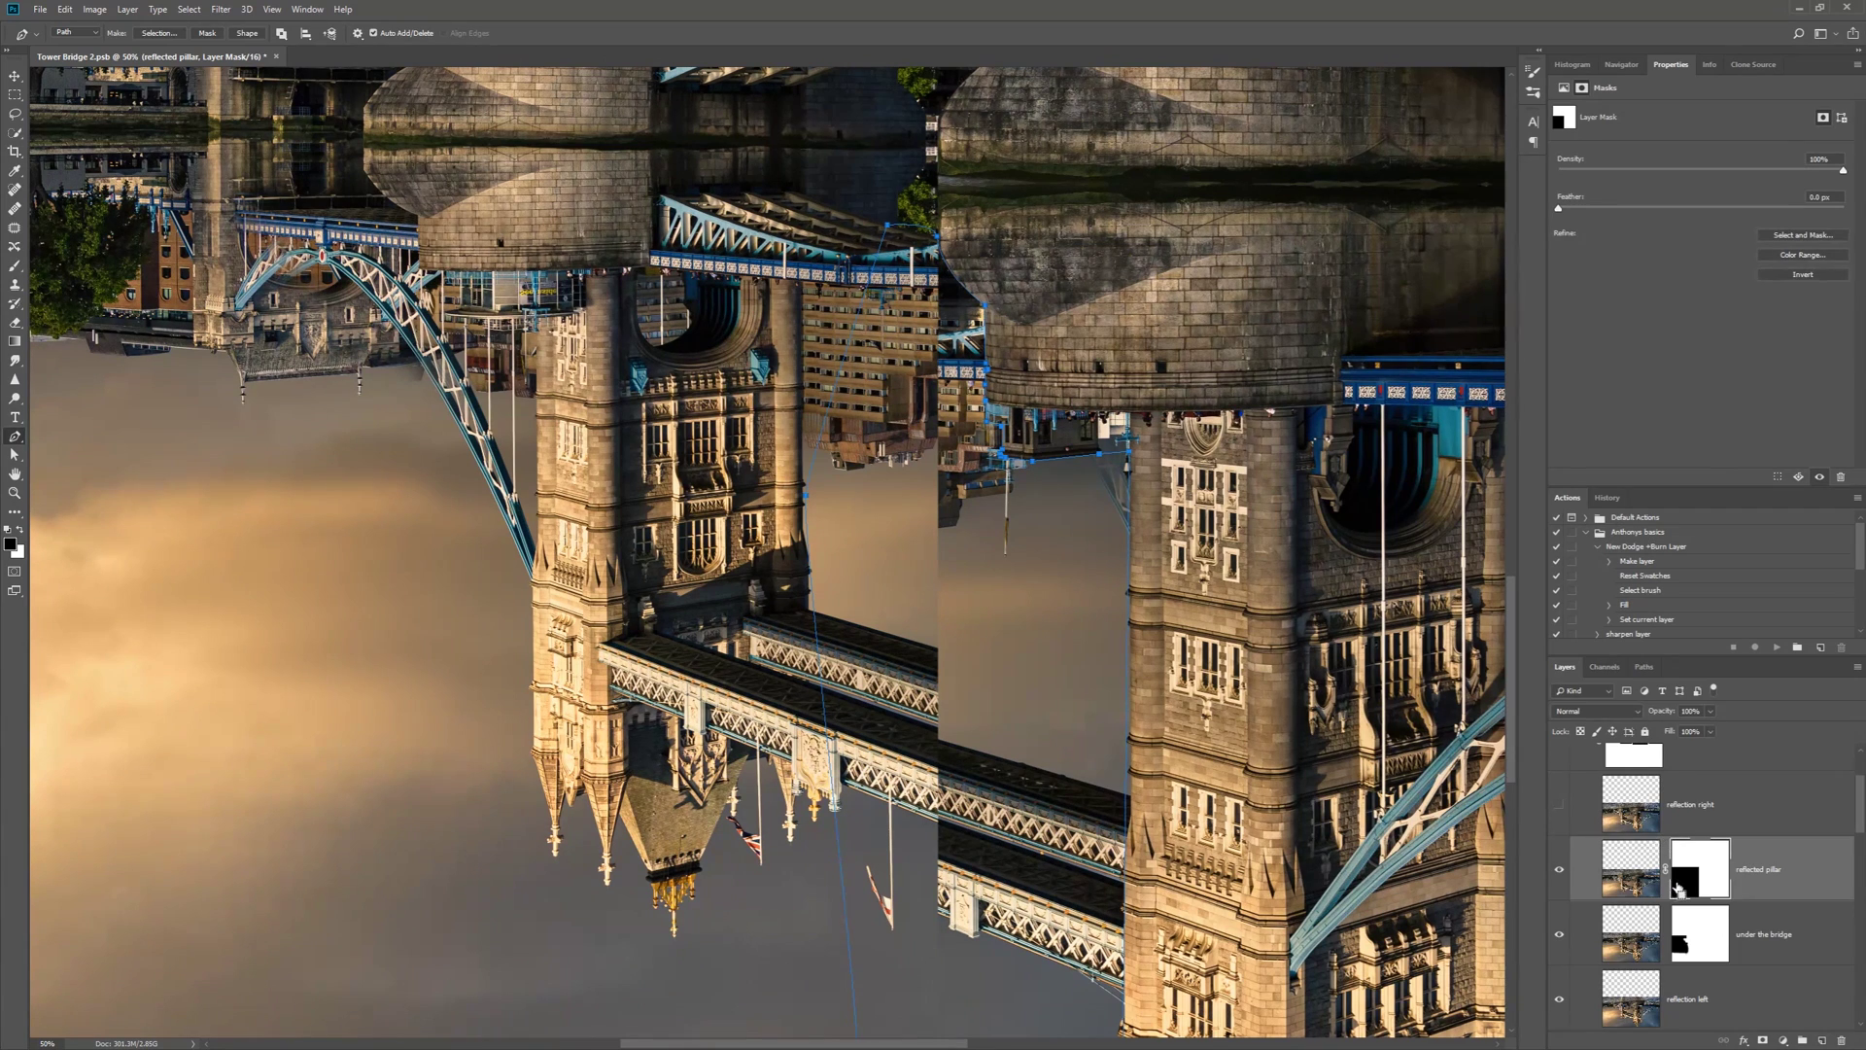
# Load the work path as a selection and set the reflected pillar mask's feather to 1 px
pyautogui.click(1643, 667)
pyautogui.keyDown('ctrl'); pyautogui.click(1561, 783); pyautogui.keyUp('ctrl')
pyautogui.moveTo(1558, 208); pyautogui.dragTo(1573, 208)
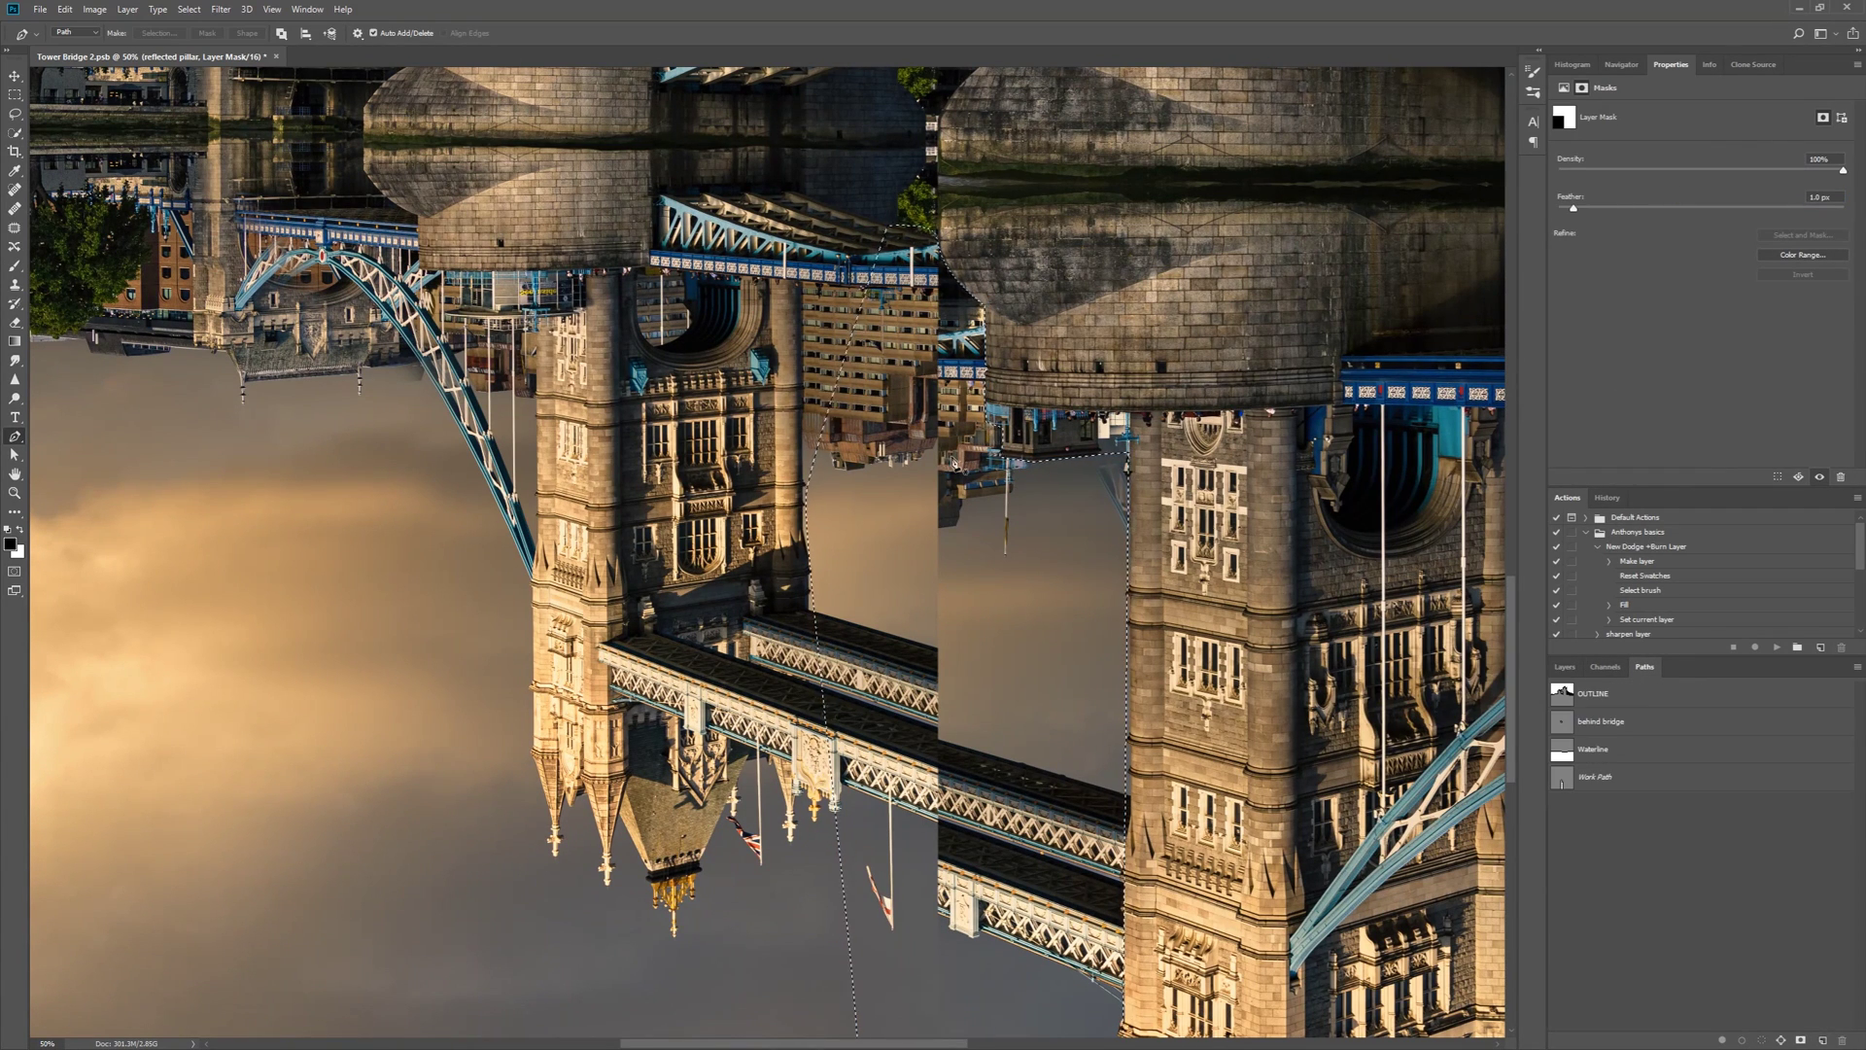
pyautogui.press('F7')
# Paint black on the reflected pillar mask inside the selection, over the sky, walkways and buildings between the towers
pyautogui.press('b')
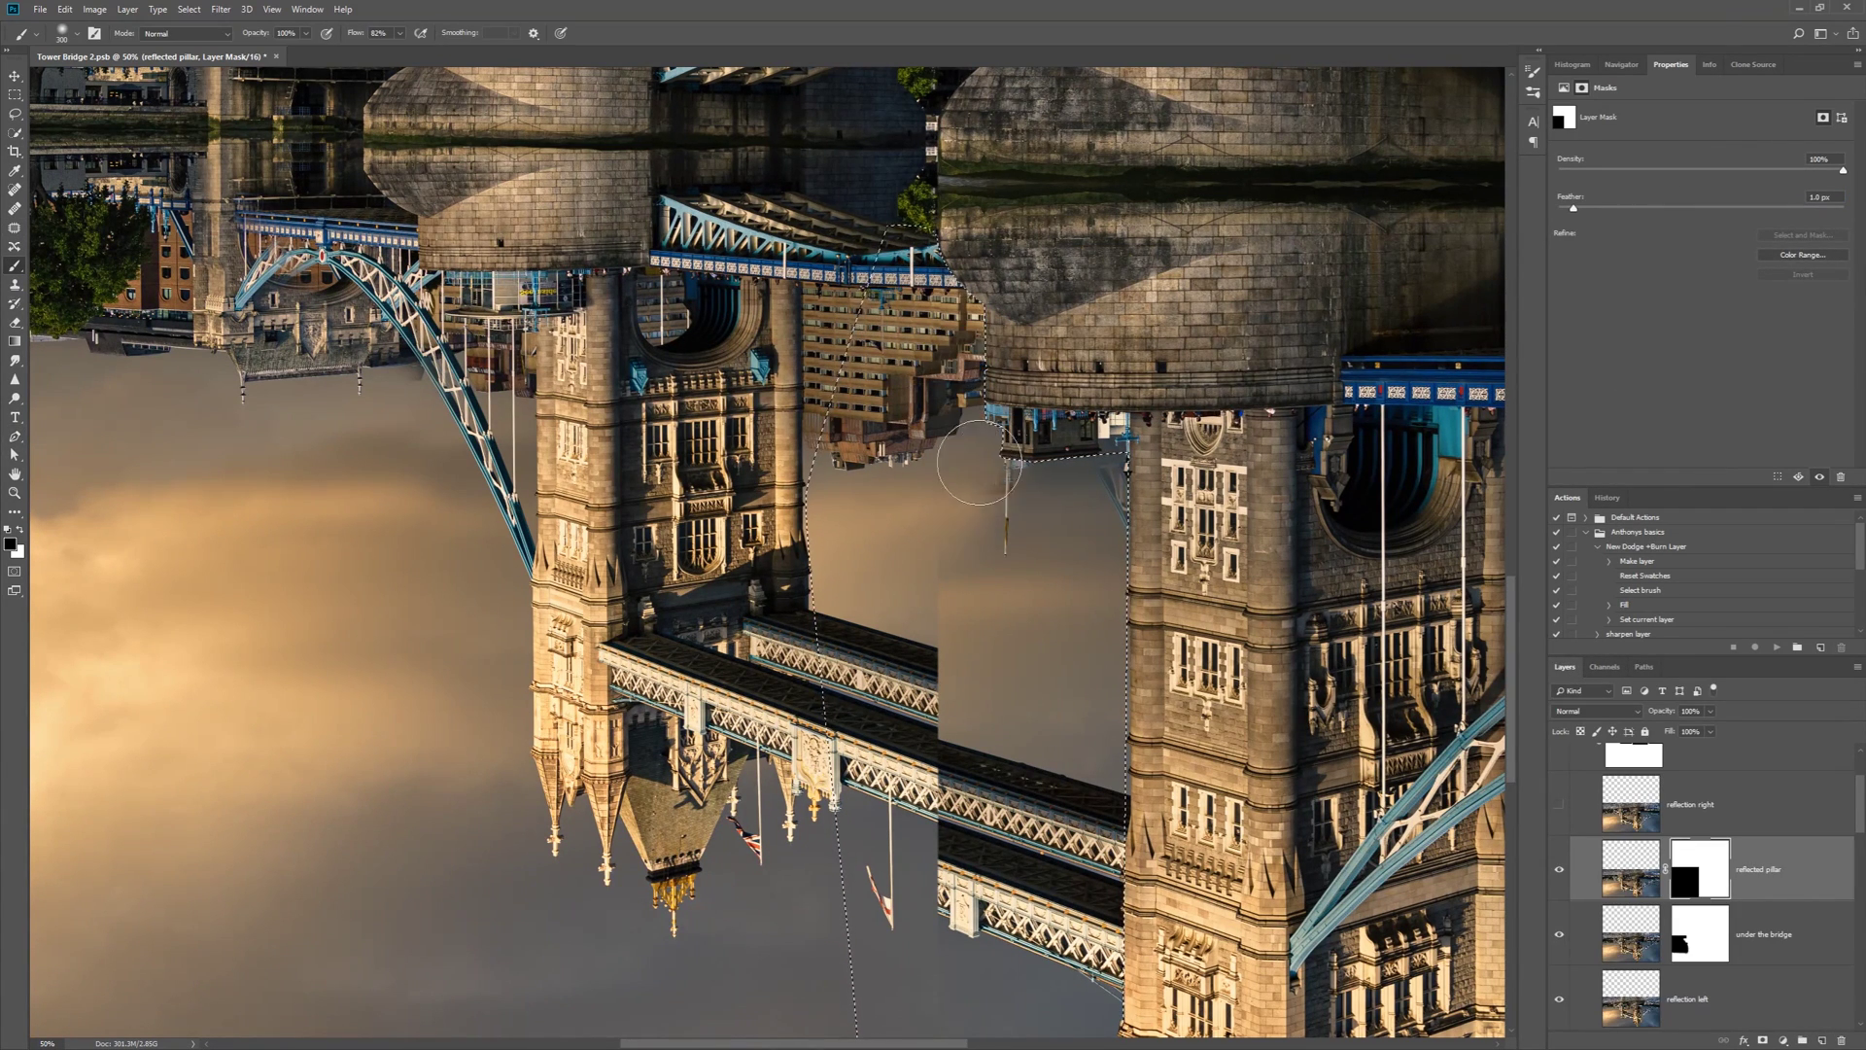
pyautogui.moveTo(980, 463)
pyautogui.mouseDown()
pyautogui.moveTo(1118, 549)
pyautogui.moveTo(1079, 841)
pyautogui.mouseUp()
pyautogui.moveTo(950, 957)
pyautogui.mouseDown()
pyautogui.moveTo(945, 729)
pyautogui.moveTo(974, 818)
pyautogui.mouseUp()
pyautogui.moveTo(997, 802); pyautogui.dragTo(902, 434)
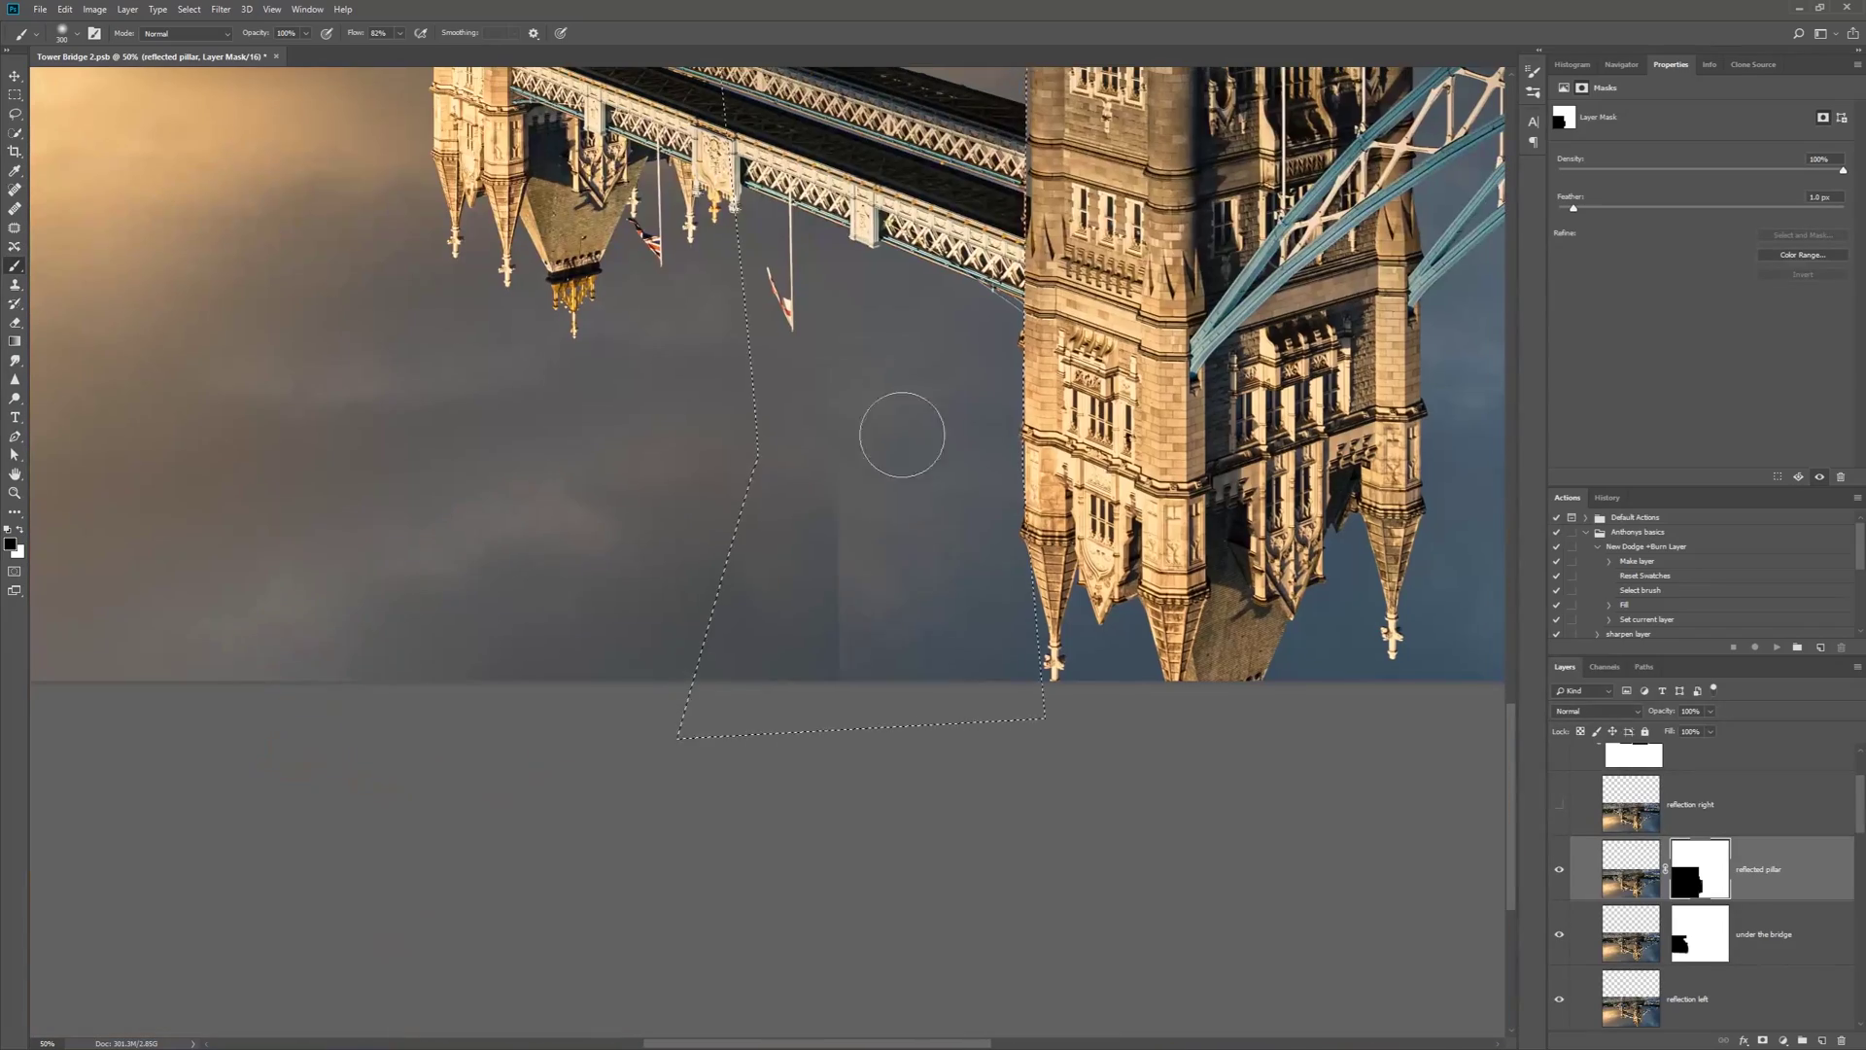
# Finish the sky seam between the towers with a larger brush, clear the selection and set brush opacity to 50%
pyautogui.press(']')
pyautogui.press(']')
pyautogui.hotkey('ctrl', 'd')
pyautogui.press('5')
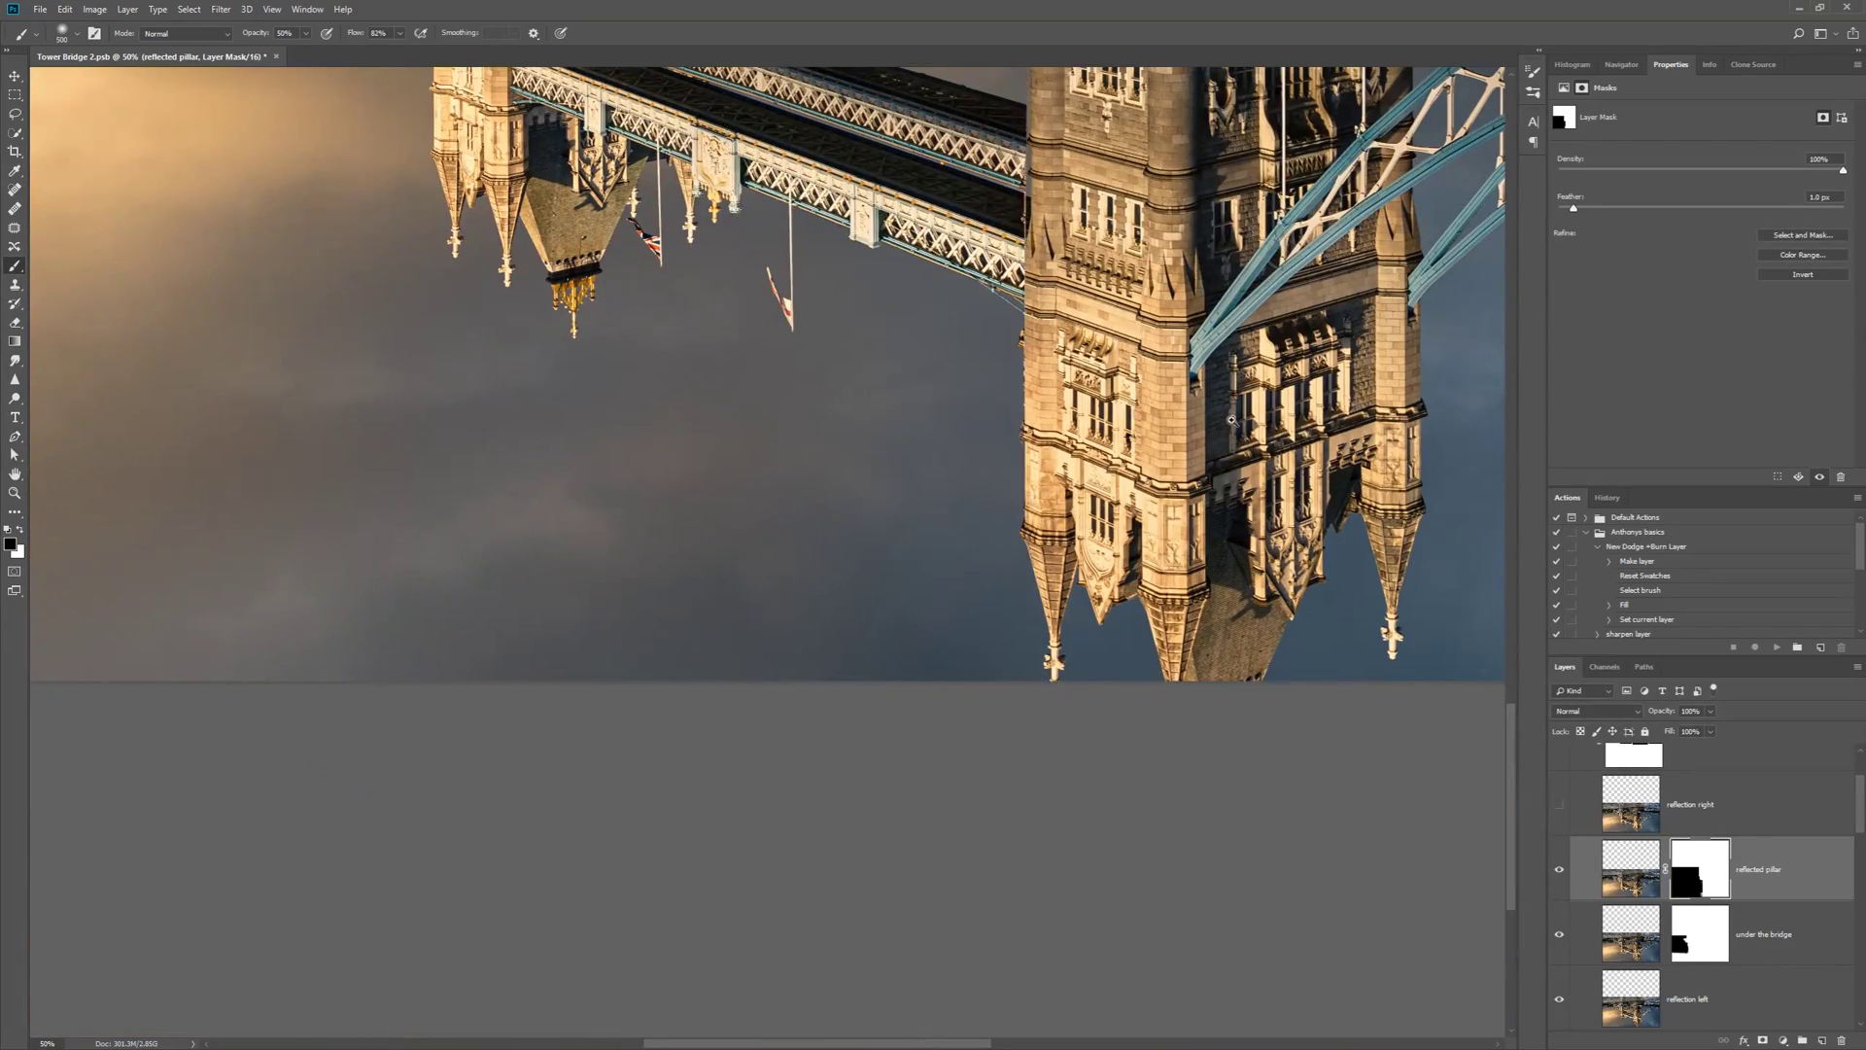
# Preview the reflection right layer over the other reflections and hide it again
pyautogui.hotkey('ctrl', '-')
pyautogui.click(1559, 805)
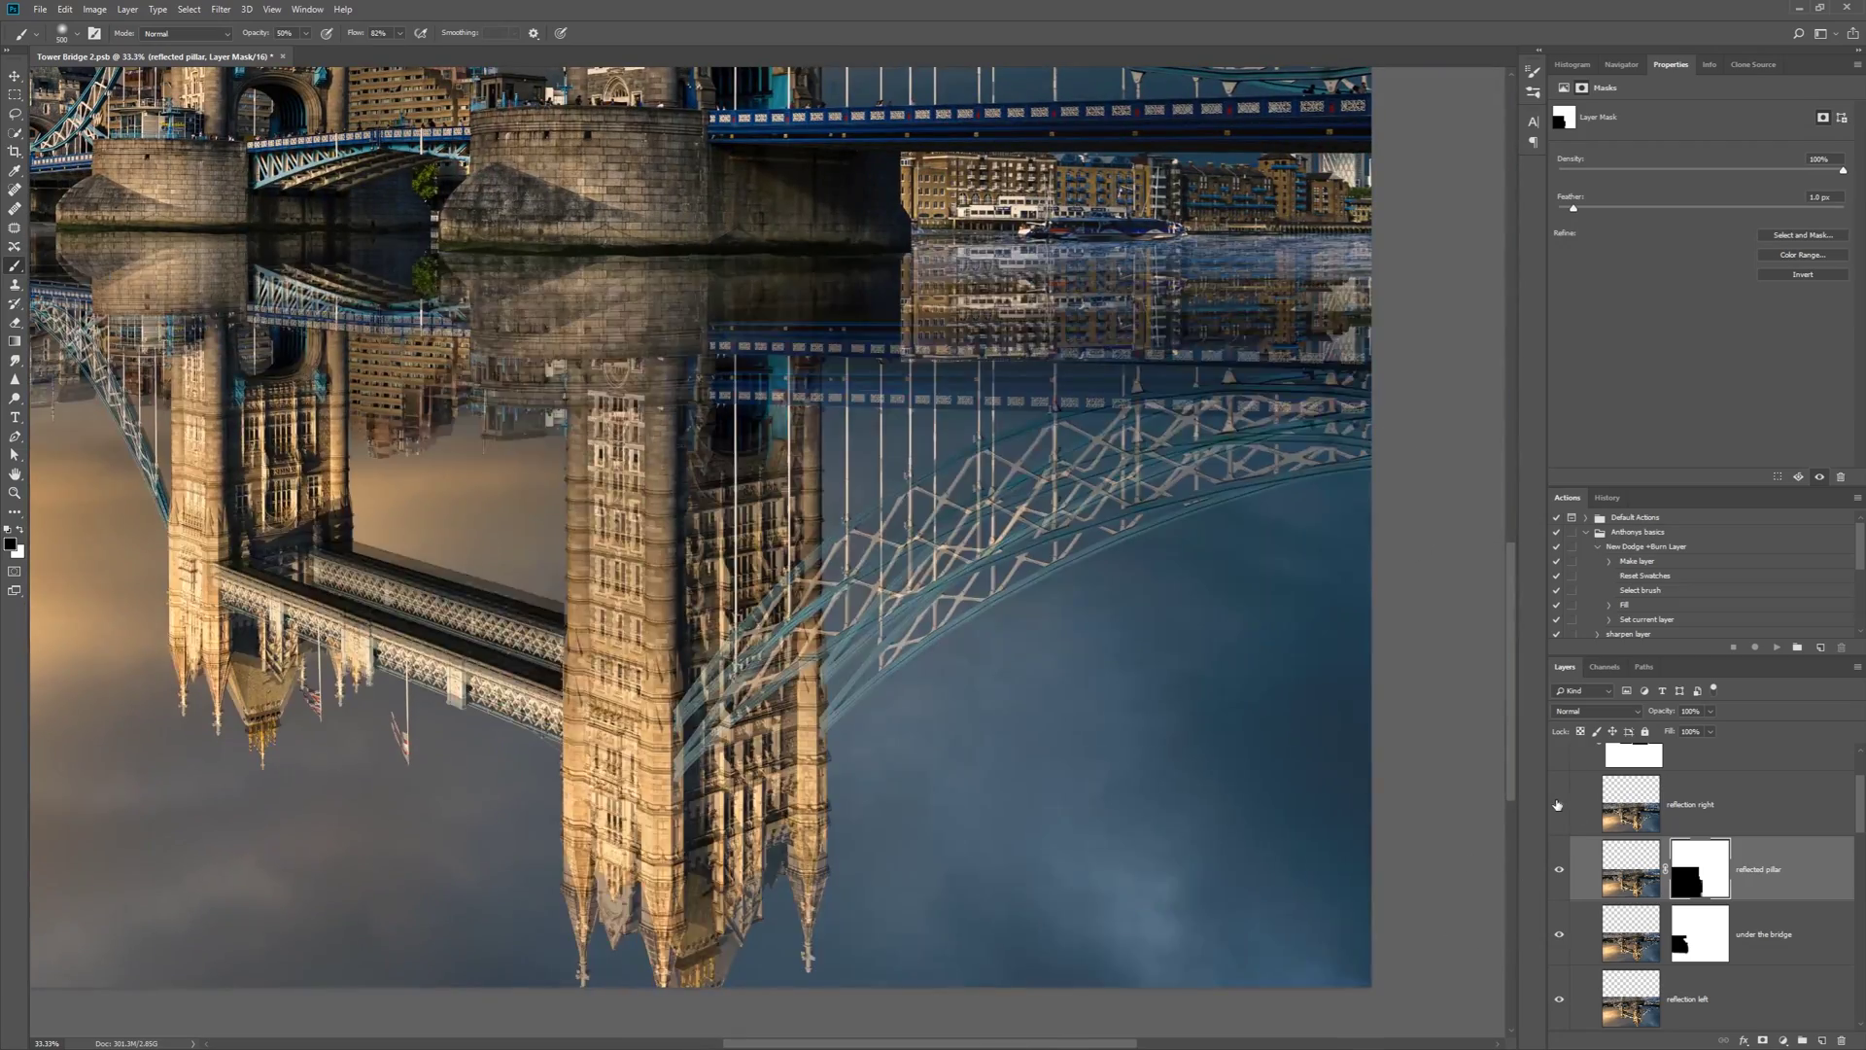
pyautogui.click(1559, 805)
# Trace a closed path around the reflected far bank beneath the near span, from the pier past the photo's edge, and load it as a selection
pyautogui.hotkey('ctrl', '+')
pyautogui.hotkey('ctrl', '+')
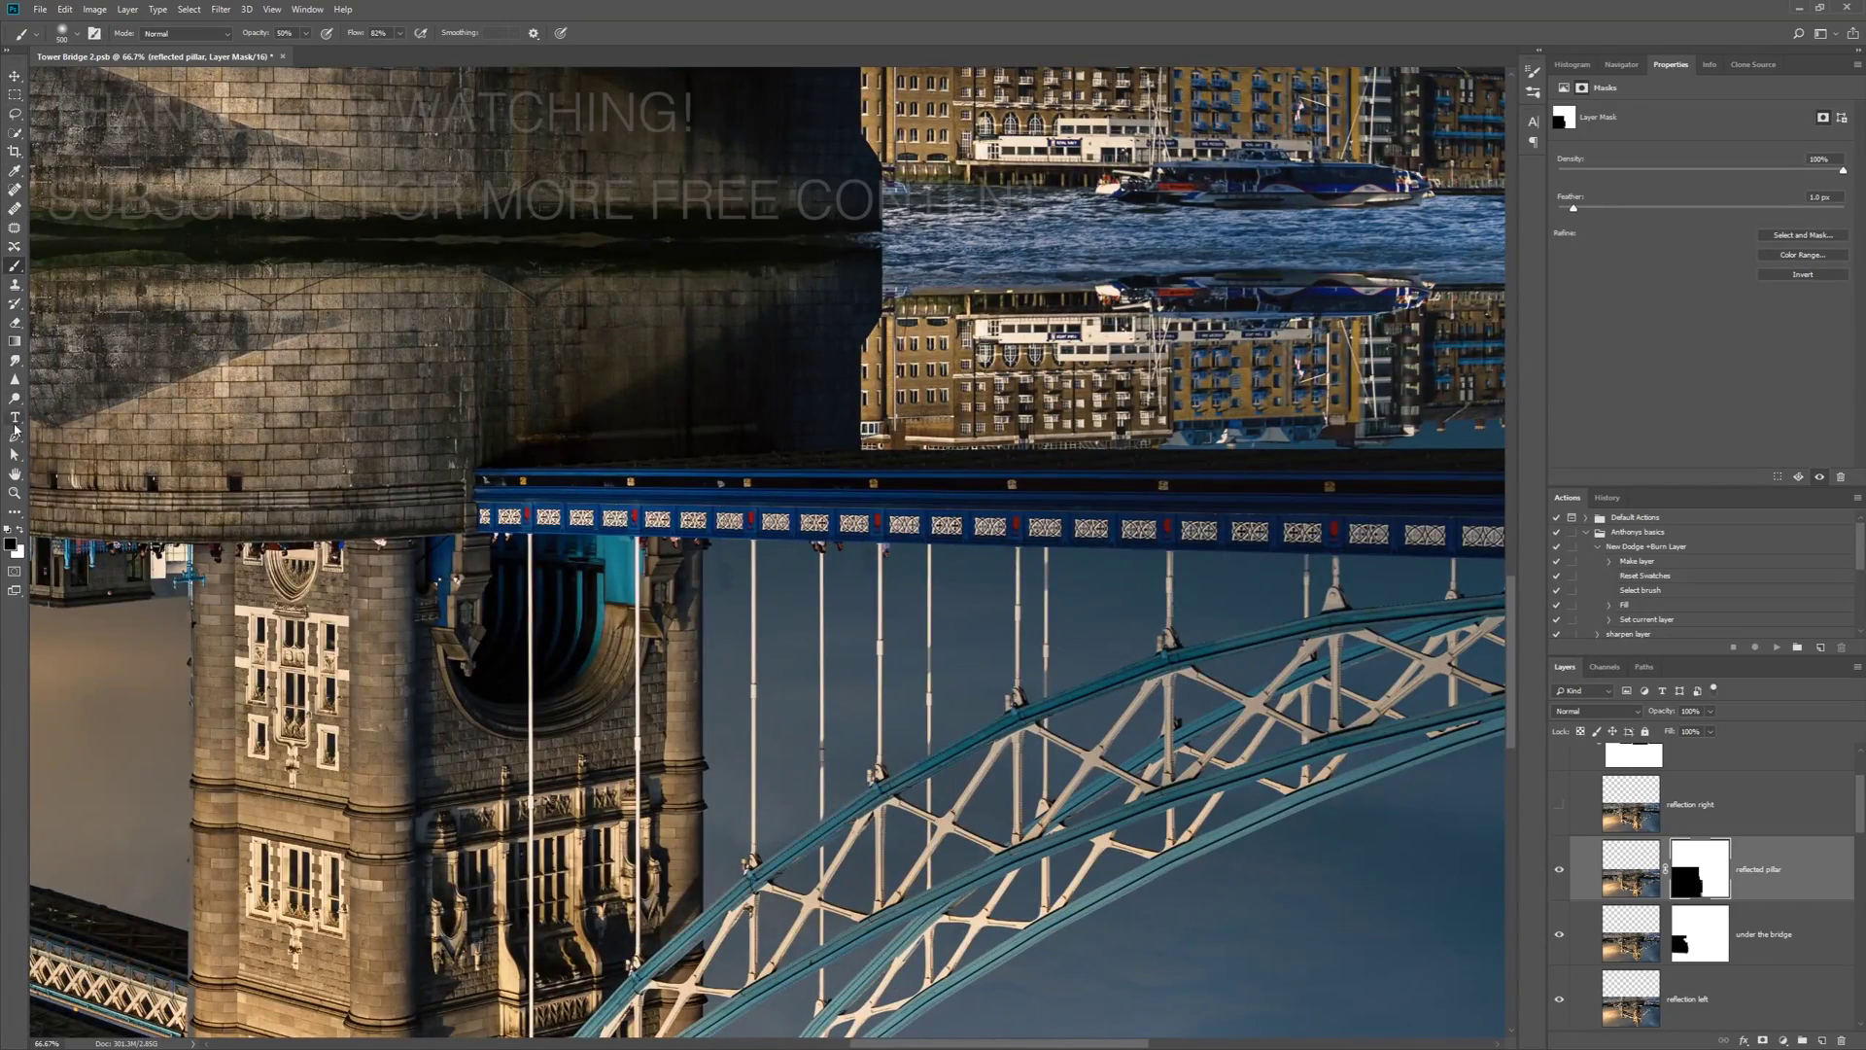
pyautogui.press('p')
pyautogui.scroll(1, 777, 173)
pyautogui.click(935, 166)
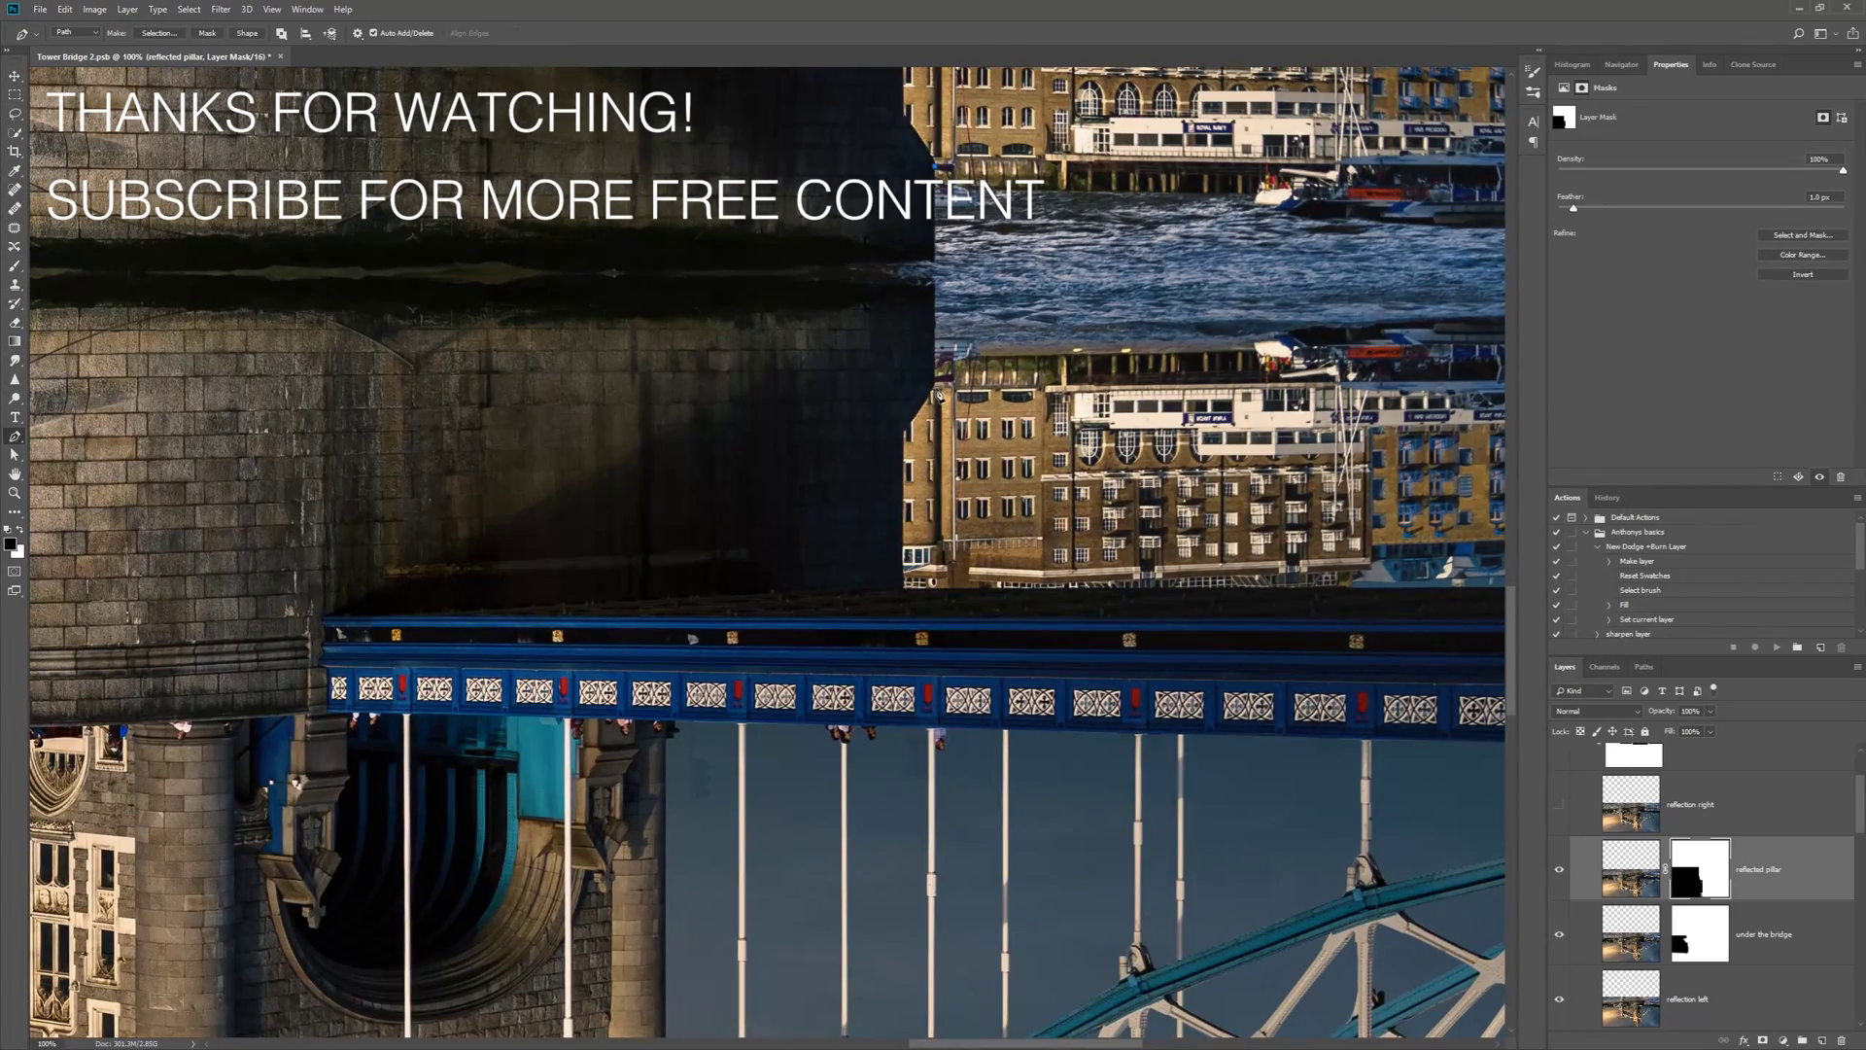
pyautogui.click(904, 588)
pyautogui.moveTo(1048, 651); pyautogui.dragTo(386, 658)
pyautogui.moveTo(1074, 608); pyautogui.dragTo(382, 647)
pyautogui.click(1031, 635)
pyautogui.scroll(-2, 1020, 194)
pyautogui.click(1050, 160)
pyautogui.moveTo(1024, 110); pyautogui.dragTo(1069, 405)
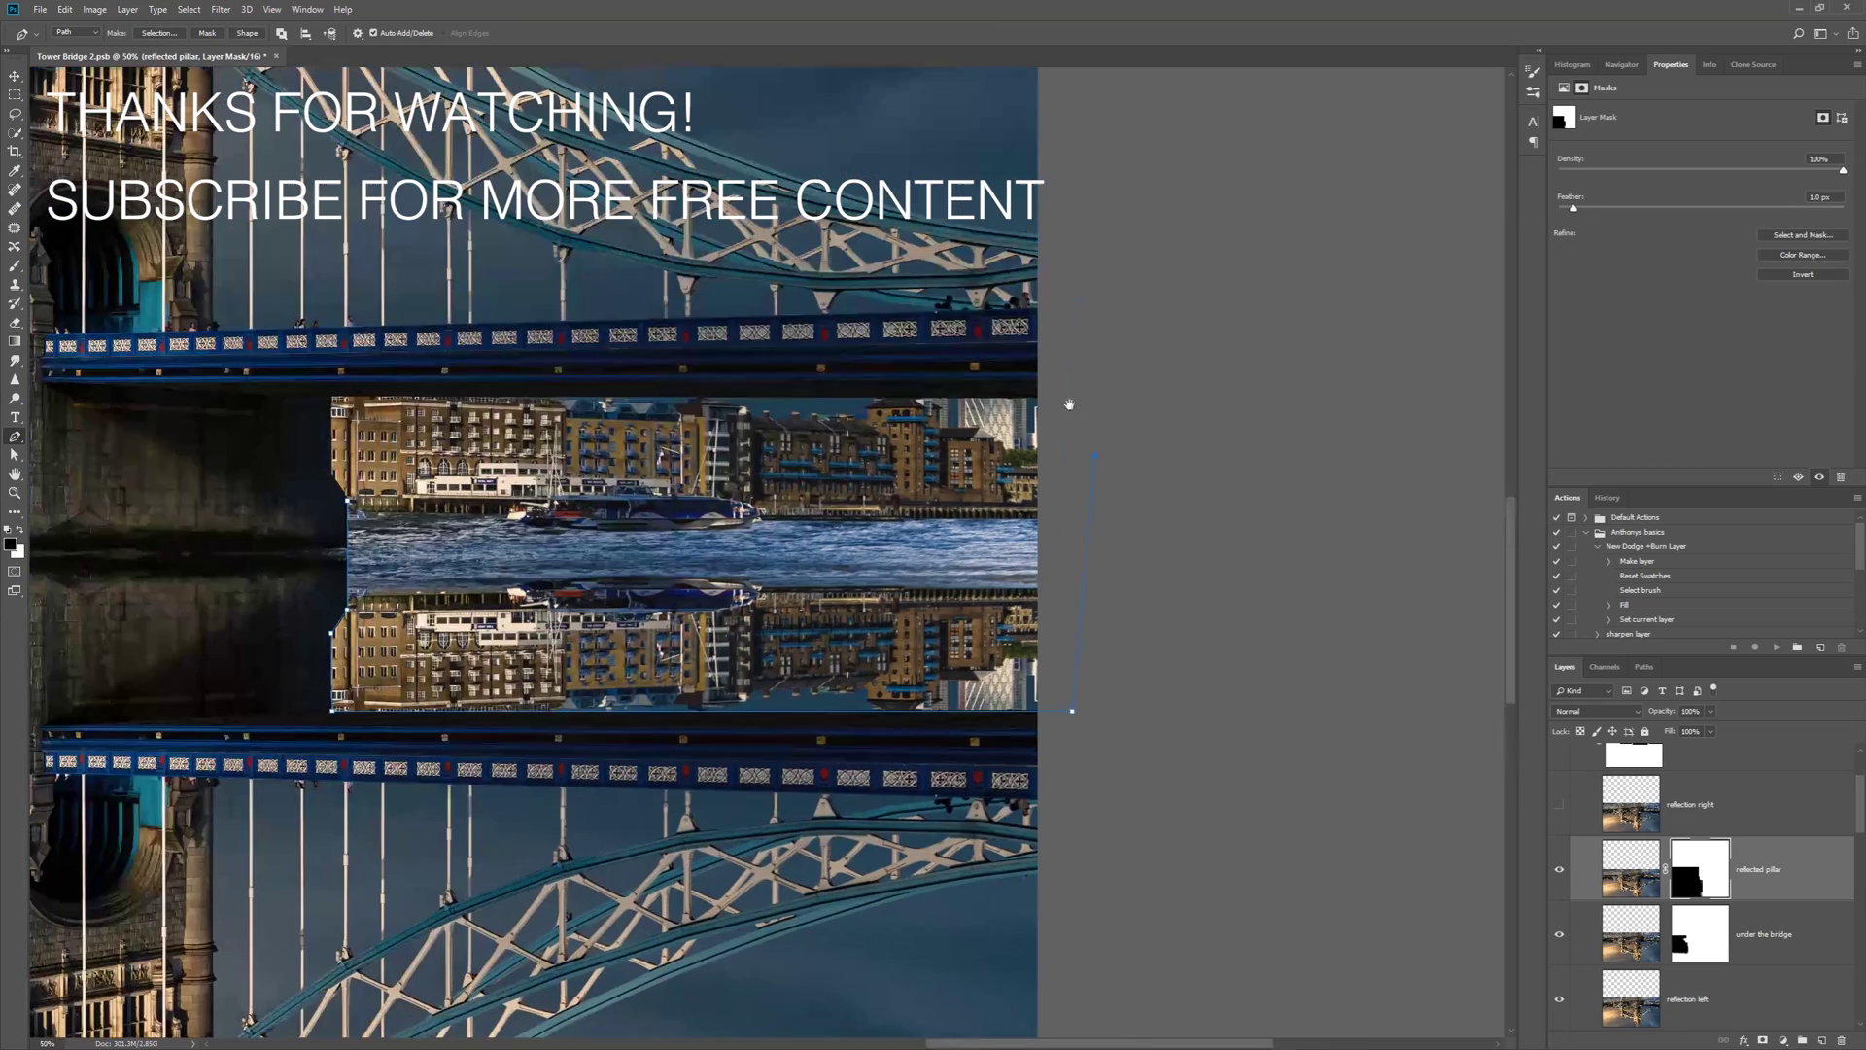
pyautogui.hotkey('ctrl', 'Return')
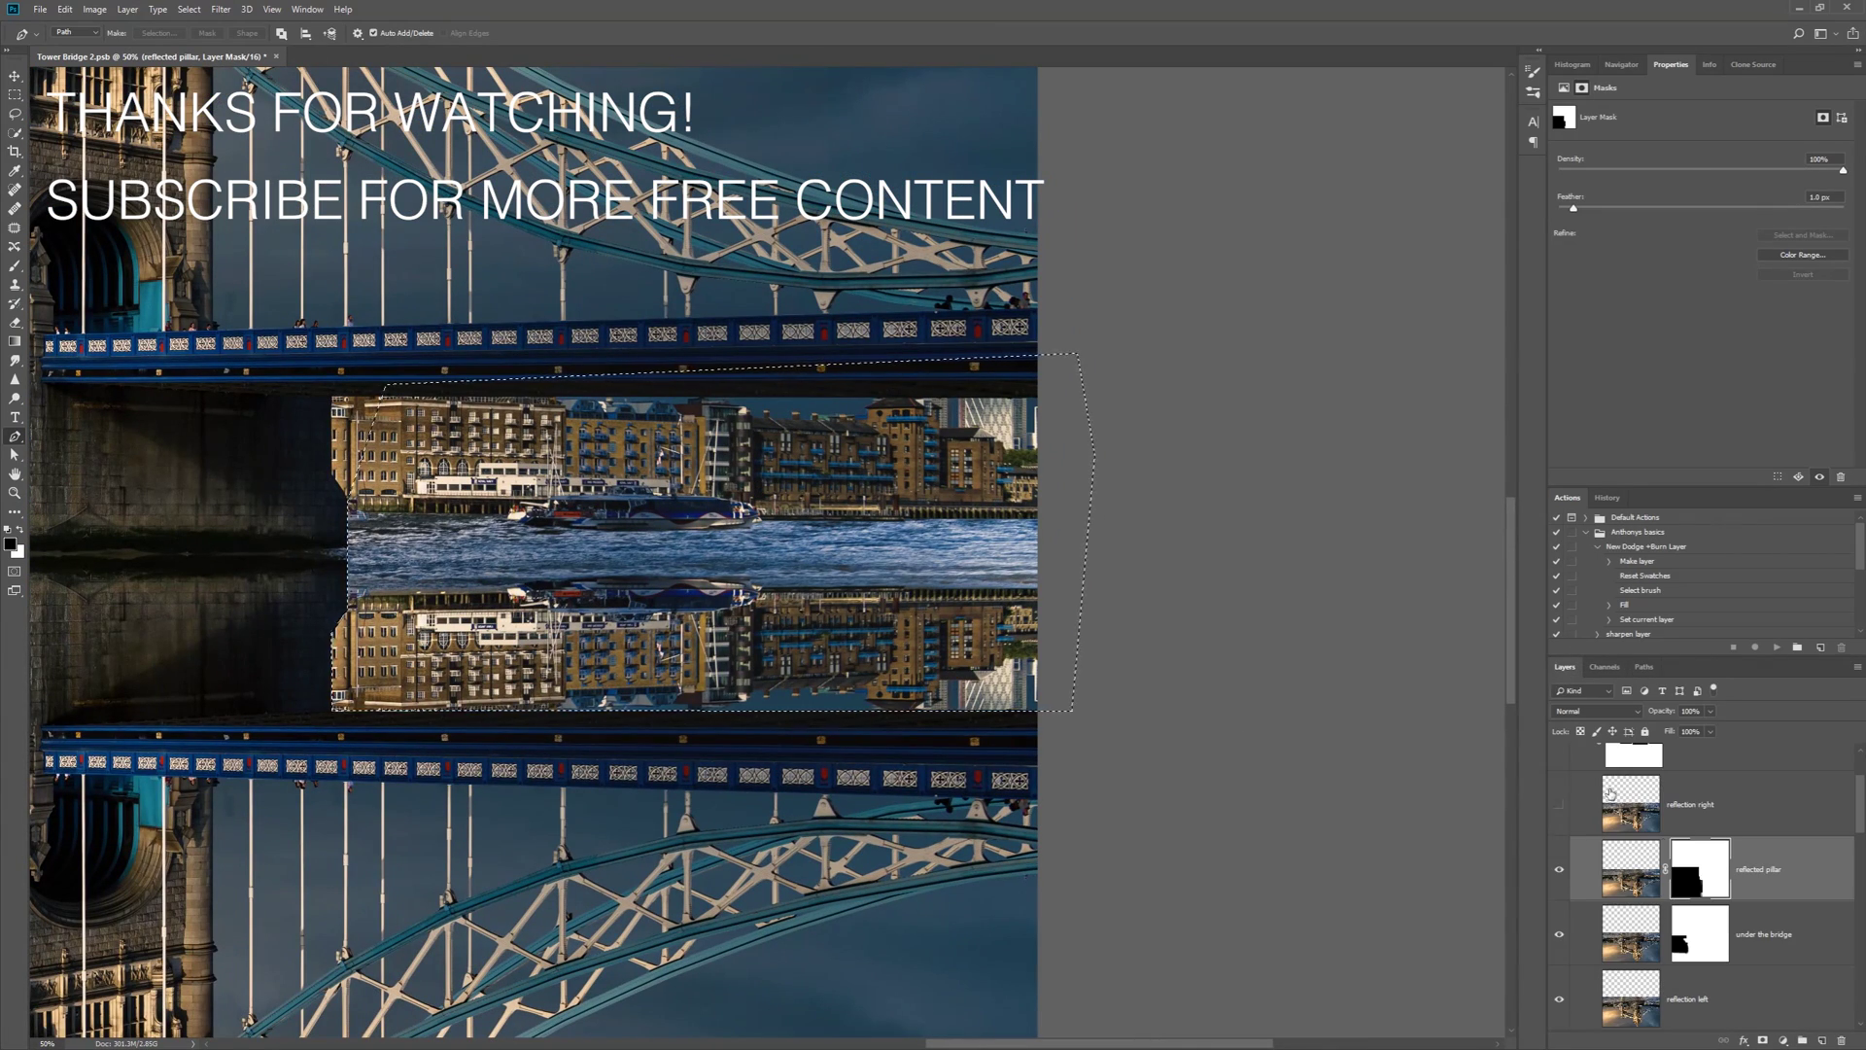
# Show and select the reflection right layer and mask it with the active far-bank selection
pyautogui.click(1559, 804)
pyautogui.click(1703, 803)
pyautogui.click(1710, 711)
pyautogui.moveTo(1709, 728); pyautogui.dragTo(1820, 739)
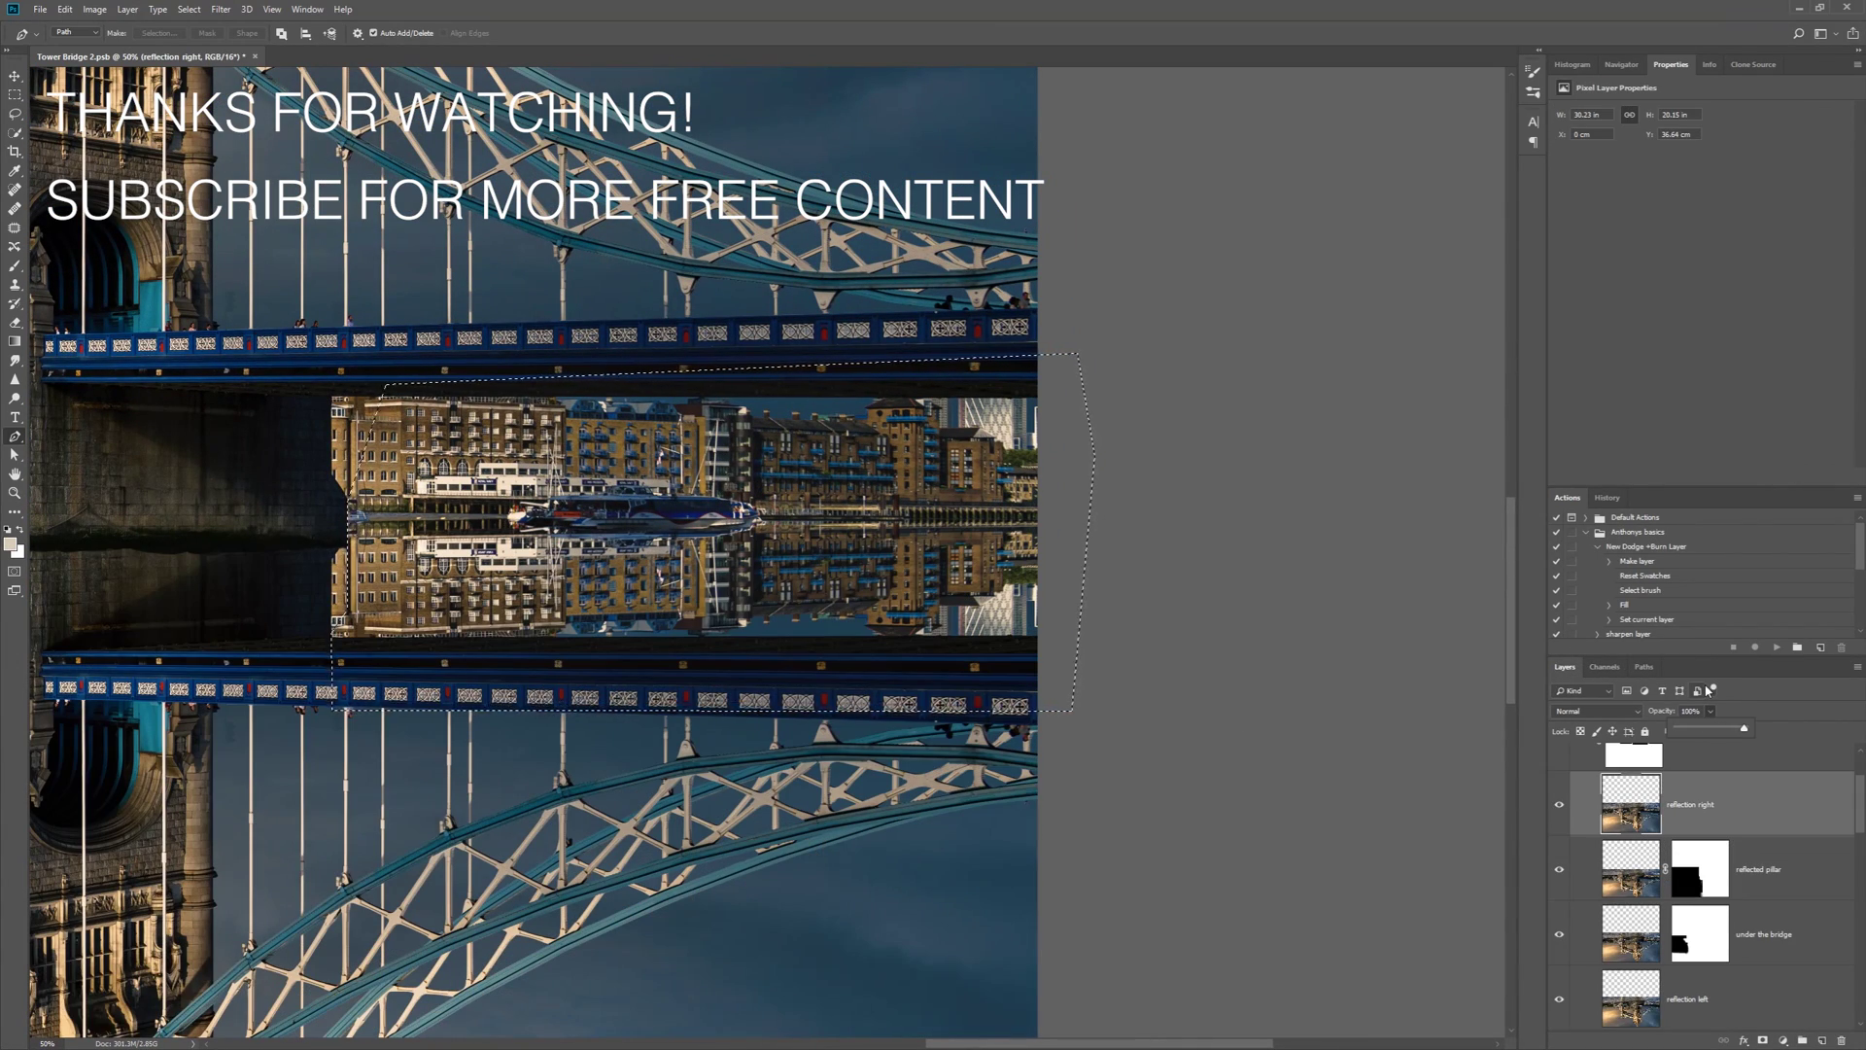
pyautogui.click(1762, 1039)
# Compare the whole image with the masked reflection right layer hidden and shown
pyautogui.hotkey('ctrl', '-')
pyautogui.hotkey('ctrl', '-')
pyautogui.hotkey('ctrl', '-')
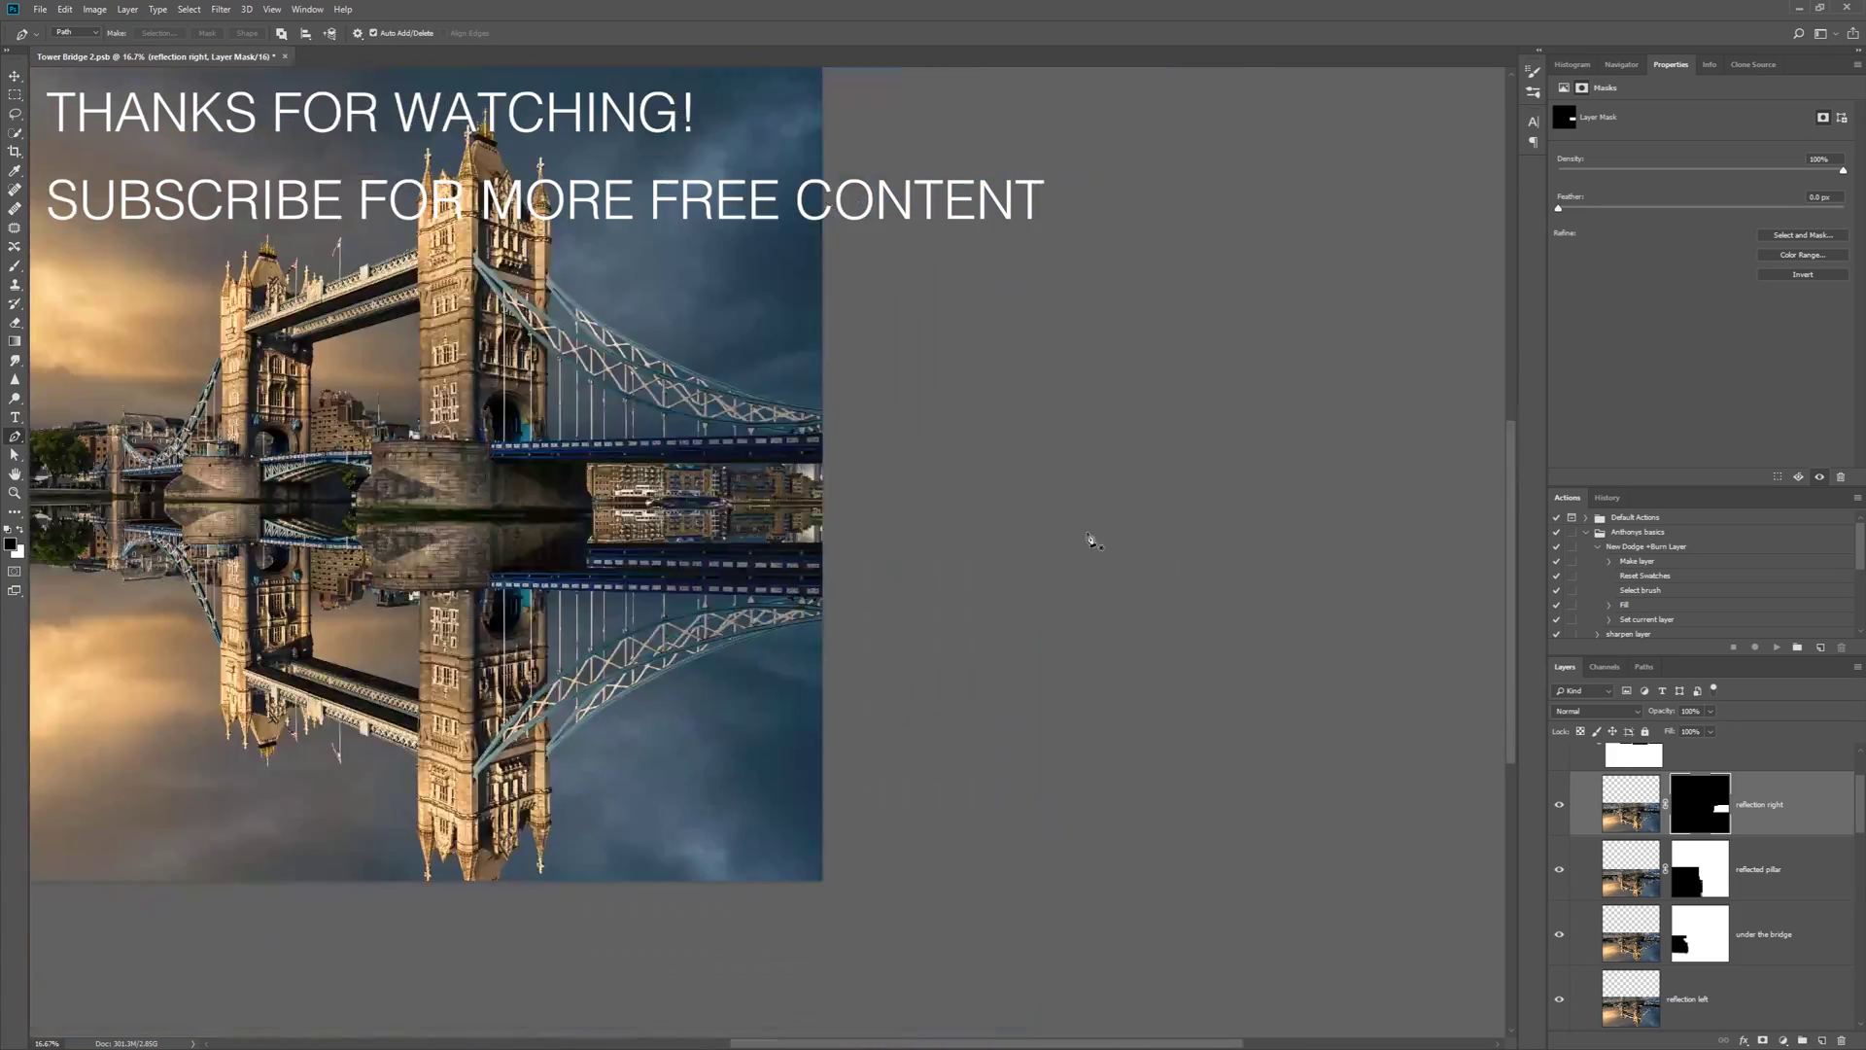
pyautogui.moveTo(1090, 540); pyautogui.dragTo(1323, 556)
pyautogui.click(1557, 806)
pyautogui.click(1557, 806)
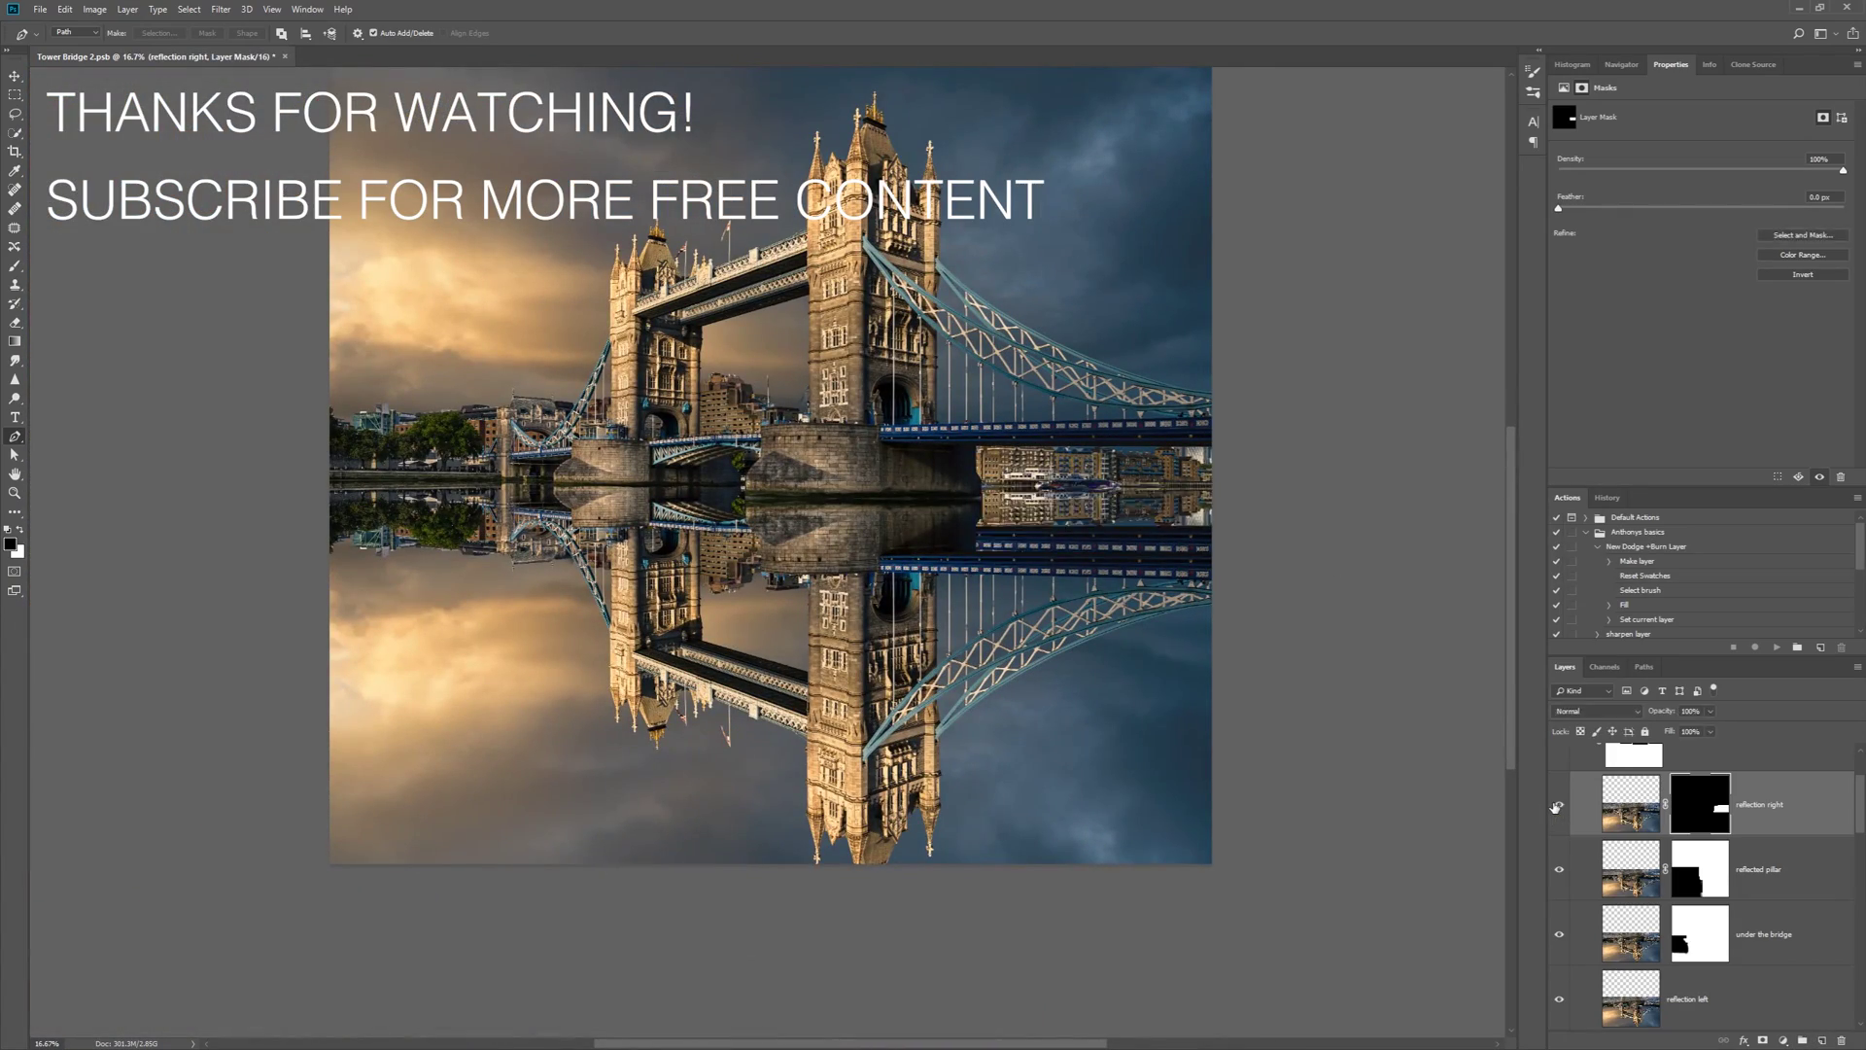
pyautogui.click(1557, 806)
pyautogui.click(1557, 805)
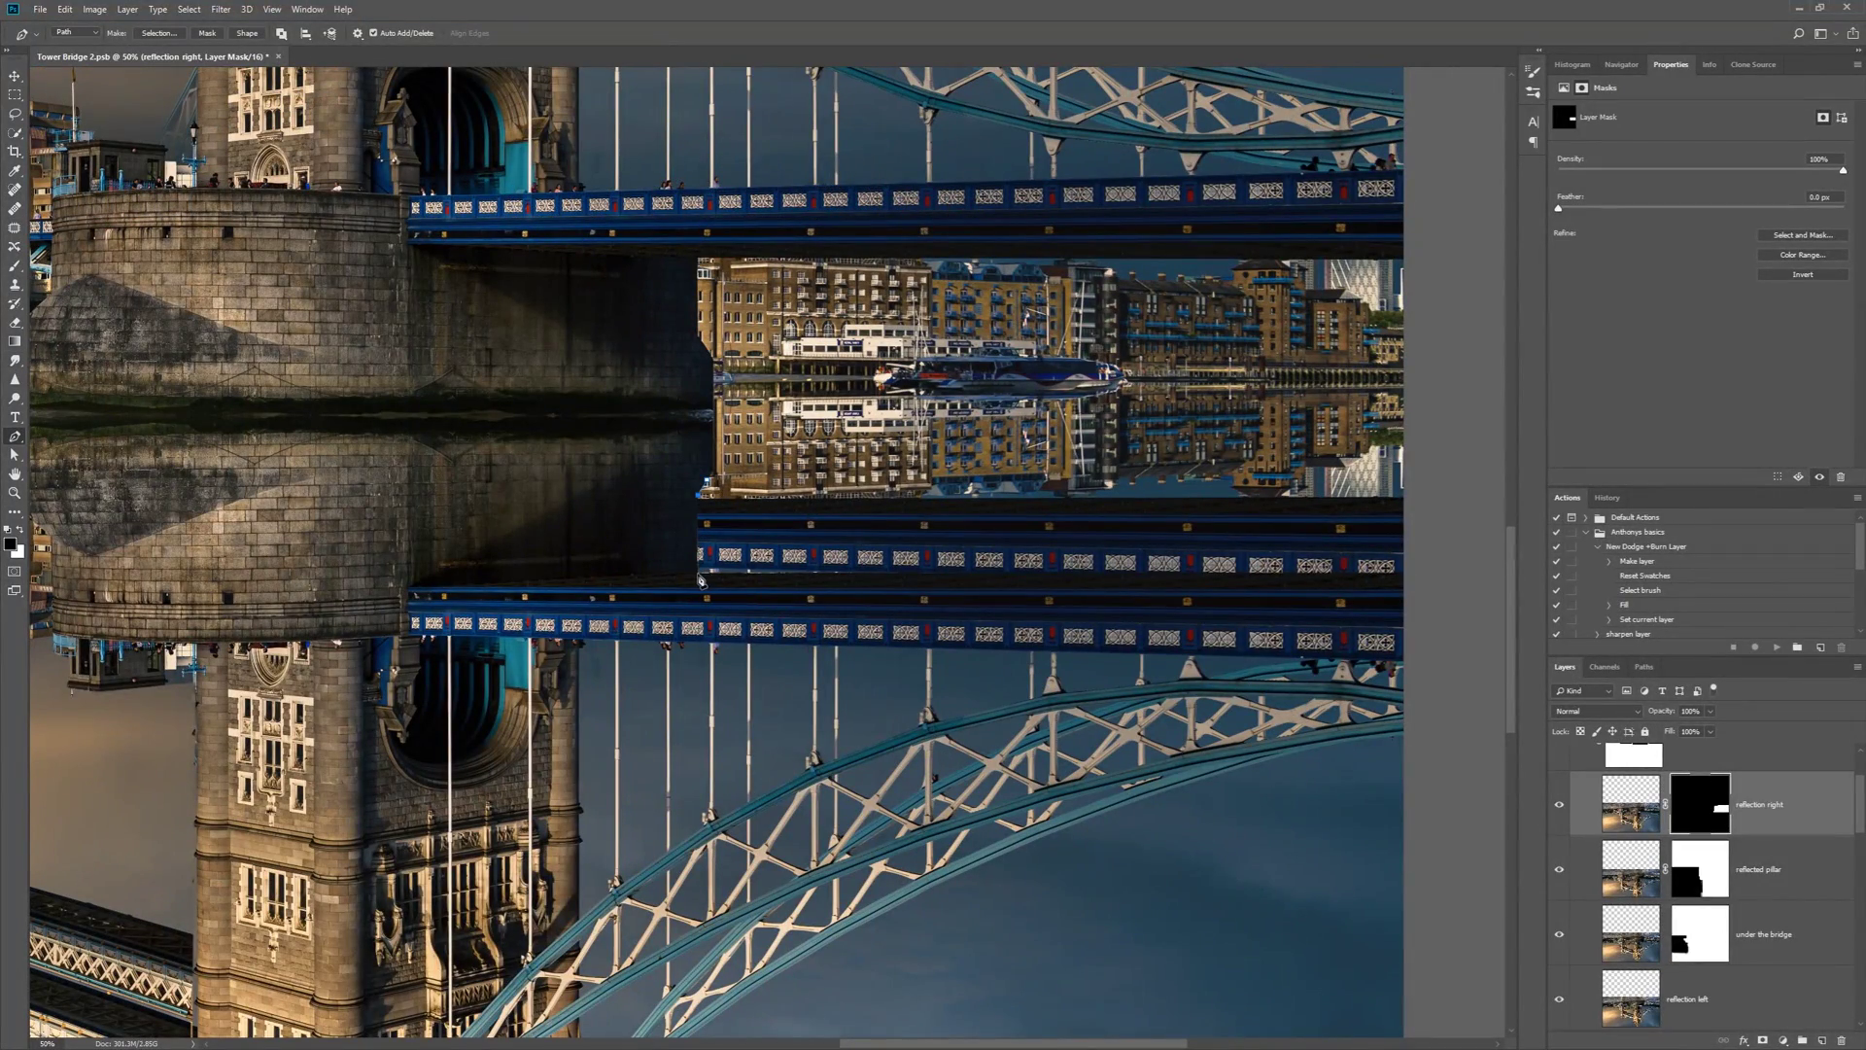
# Load the reflection right mask as a selection and brush black at 50% opacity along the duplicated bridge deck and bank edge
pyautogui.keyDown('ctrl'); pyautogui.click(1708, 812); pyautogui.keyUp('ctrl')
pyautogui.press('b')
pyautogui.moveTo(688, 572); pyautogui.dragTo(1101, 528)
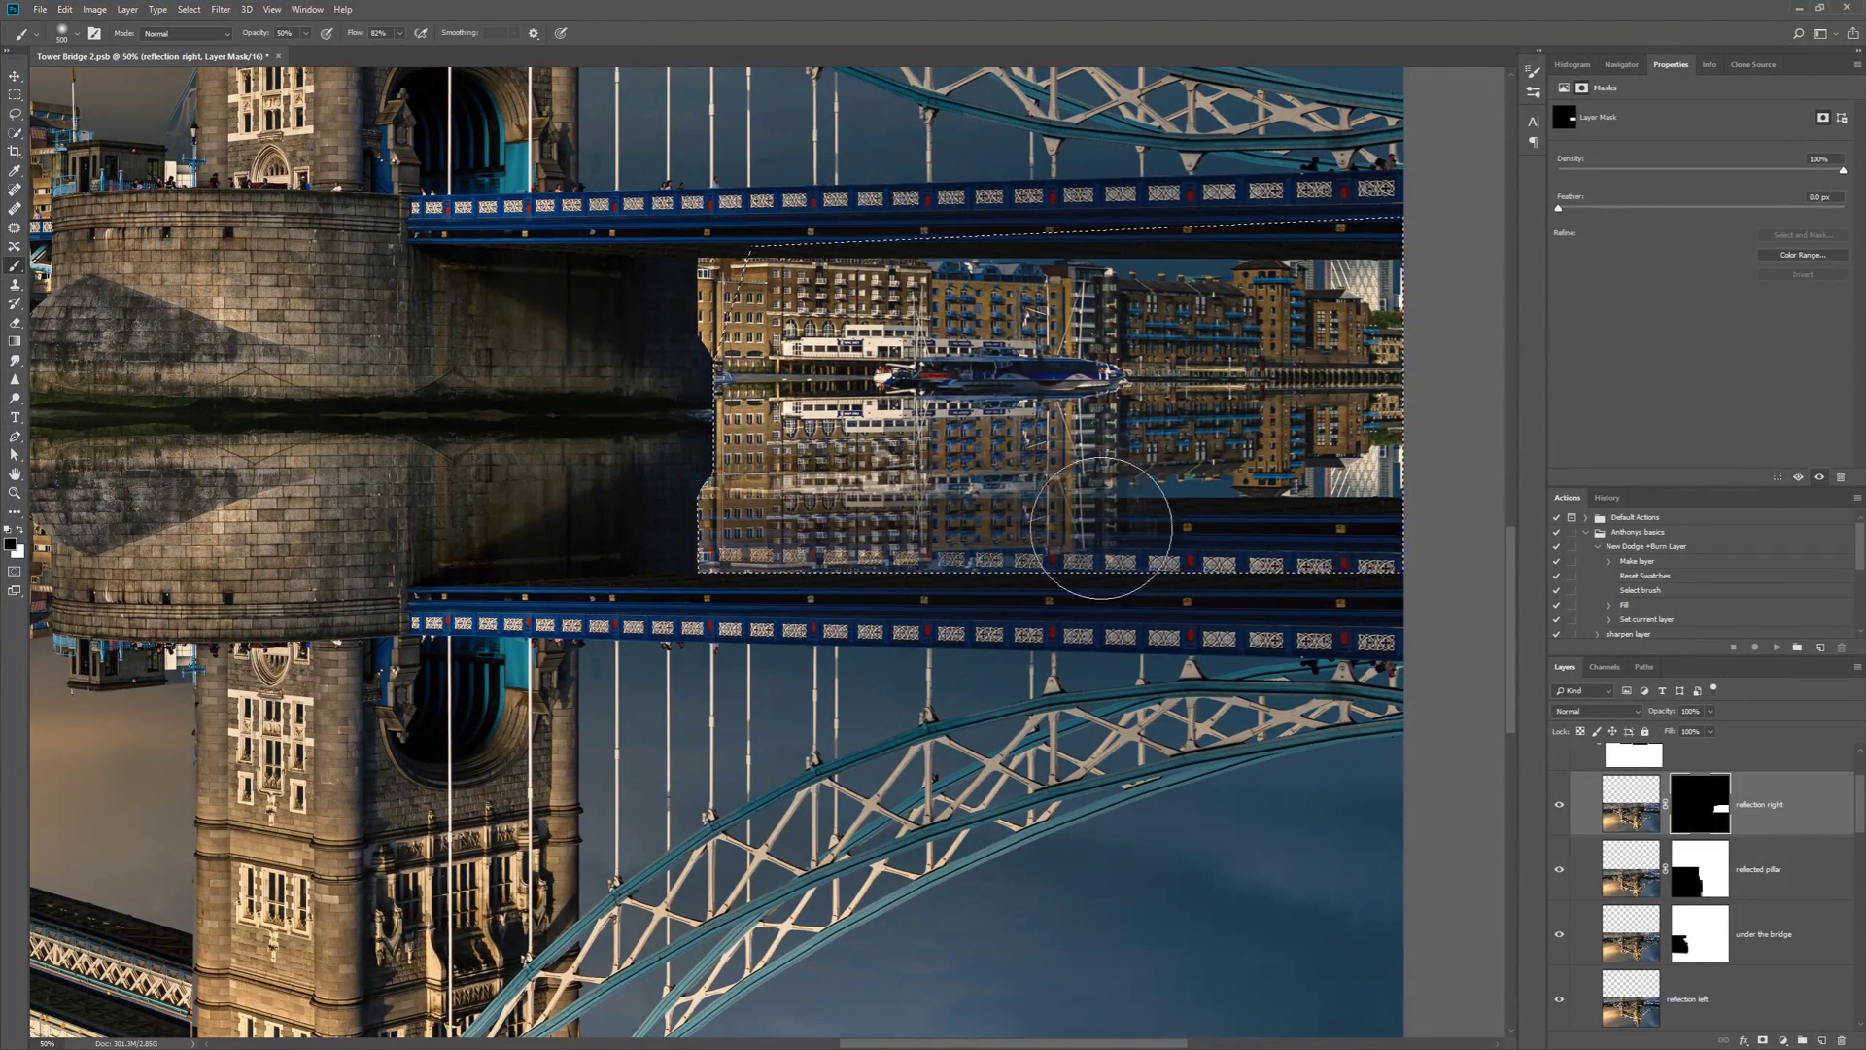
pyautogui.hotkey('ctrl', '-')
pyautogui.hotkey('ctrl', '-')
pyautogui.hotkey('ctrl', '-')
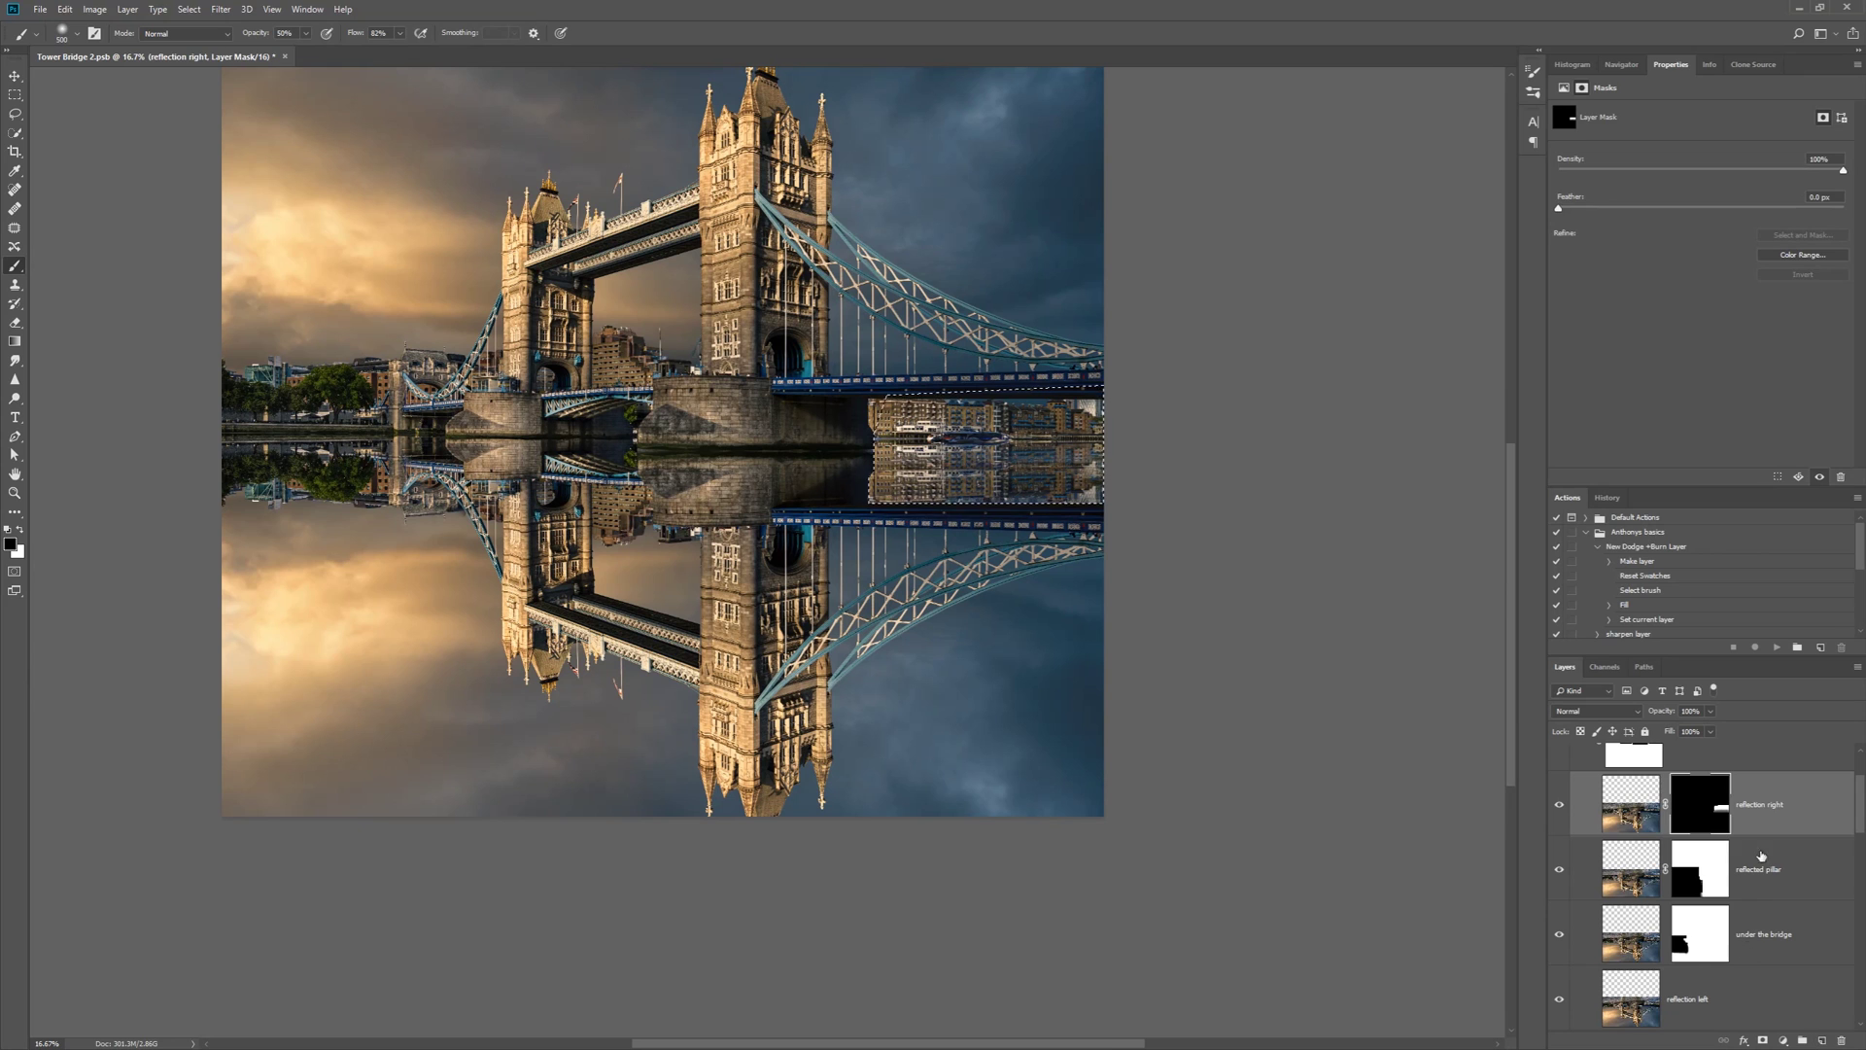
# On a new layer, sample the dark blue reflected sky and paint it over the reflected far bank, inverting the selection between strokes
pyautogui.hotkey('ctrl', 'shift', 'alt', 'n')
pyautogui.keyDown('alt'); pyautogui.click(1042, 573); pyautogui.keyUp('alt')
pyautogui.moveTo(880, 486); pyautogui.dragTo(1093, 486)
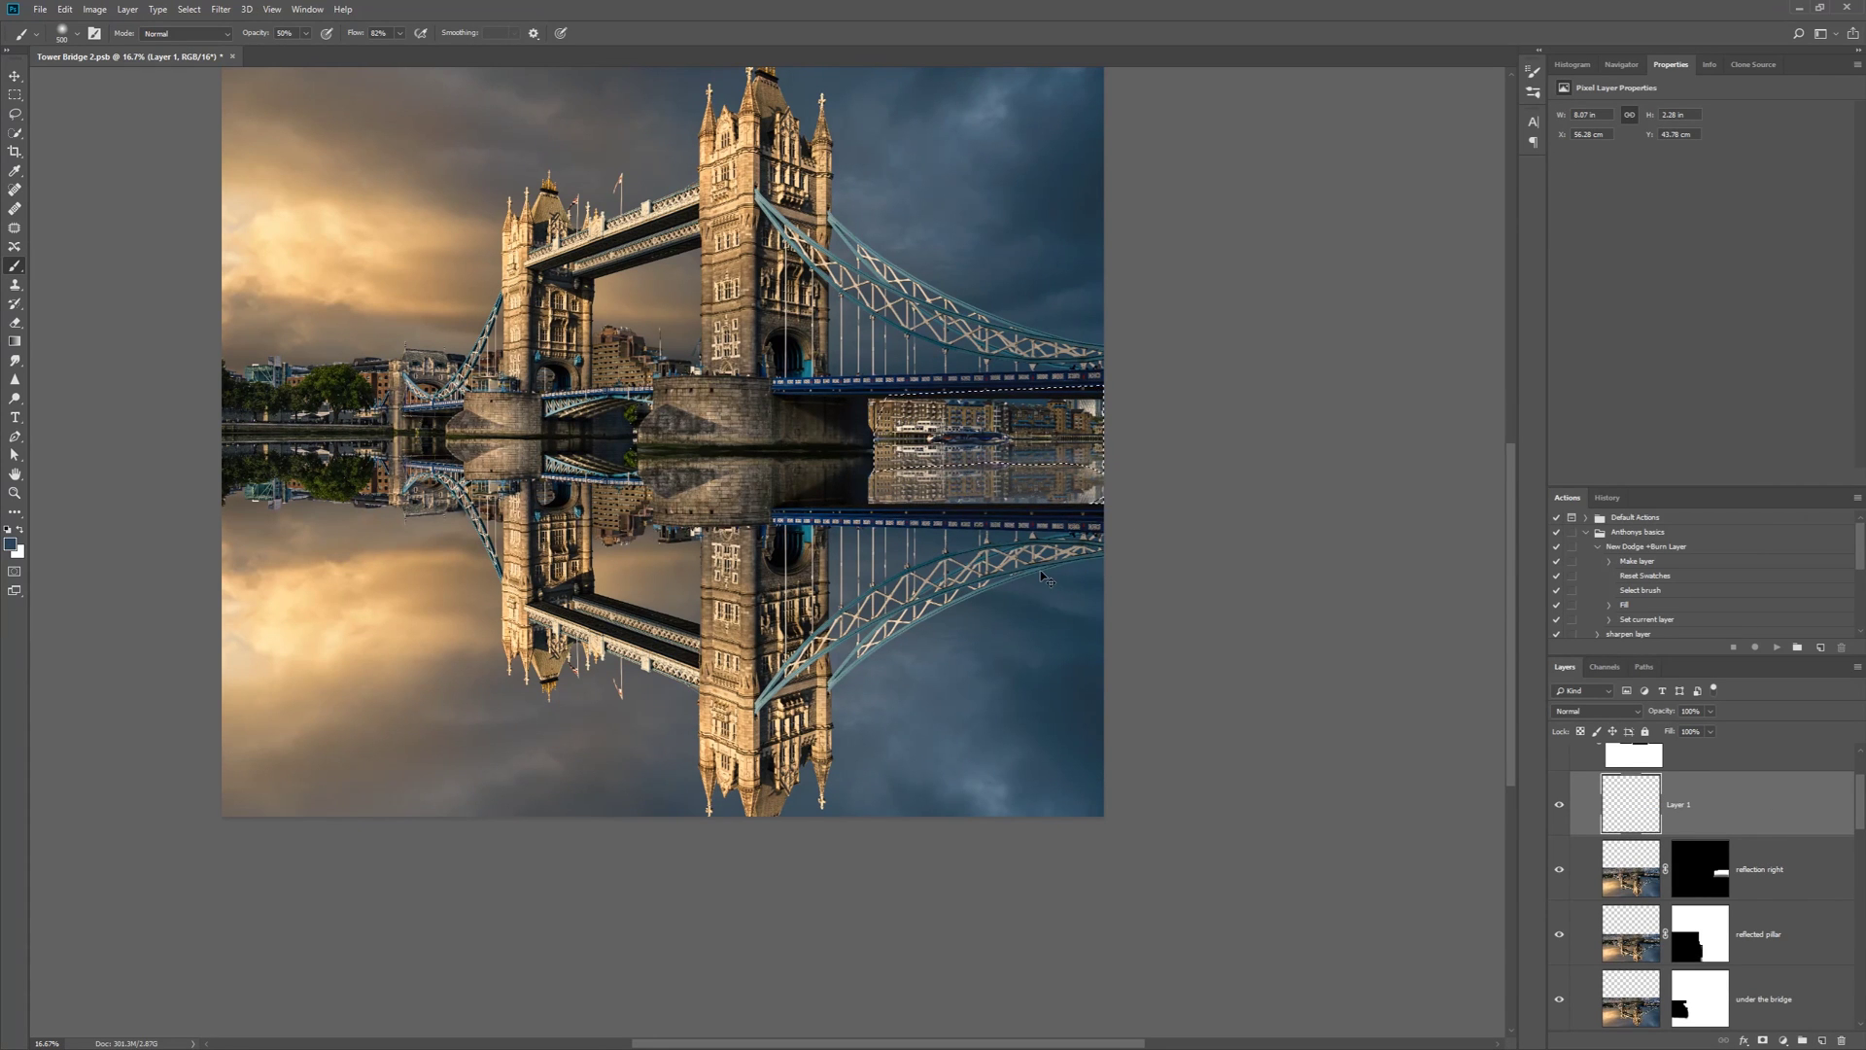
pyautogui.hotkey('ctrl', 'shift', 'i')
pyautogui.moveTo(880, 472)
pyautogui.mouseDown()
pyautogui.moveTo(1133, 470)
pyautogui.moveTo(983, 471)
pyautogui.moveTo(1094, 472)
pyautogui.moveTo(1077, 483)
pyautogui.mouseUp()
pyautogui.hotkey('ctrl', 'shift', 'i')
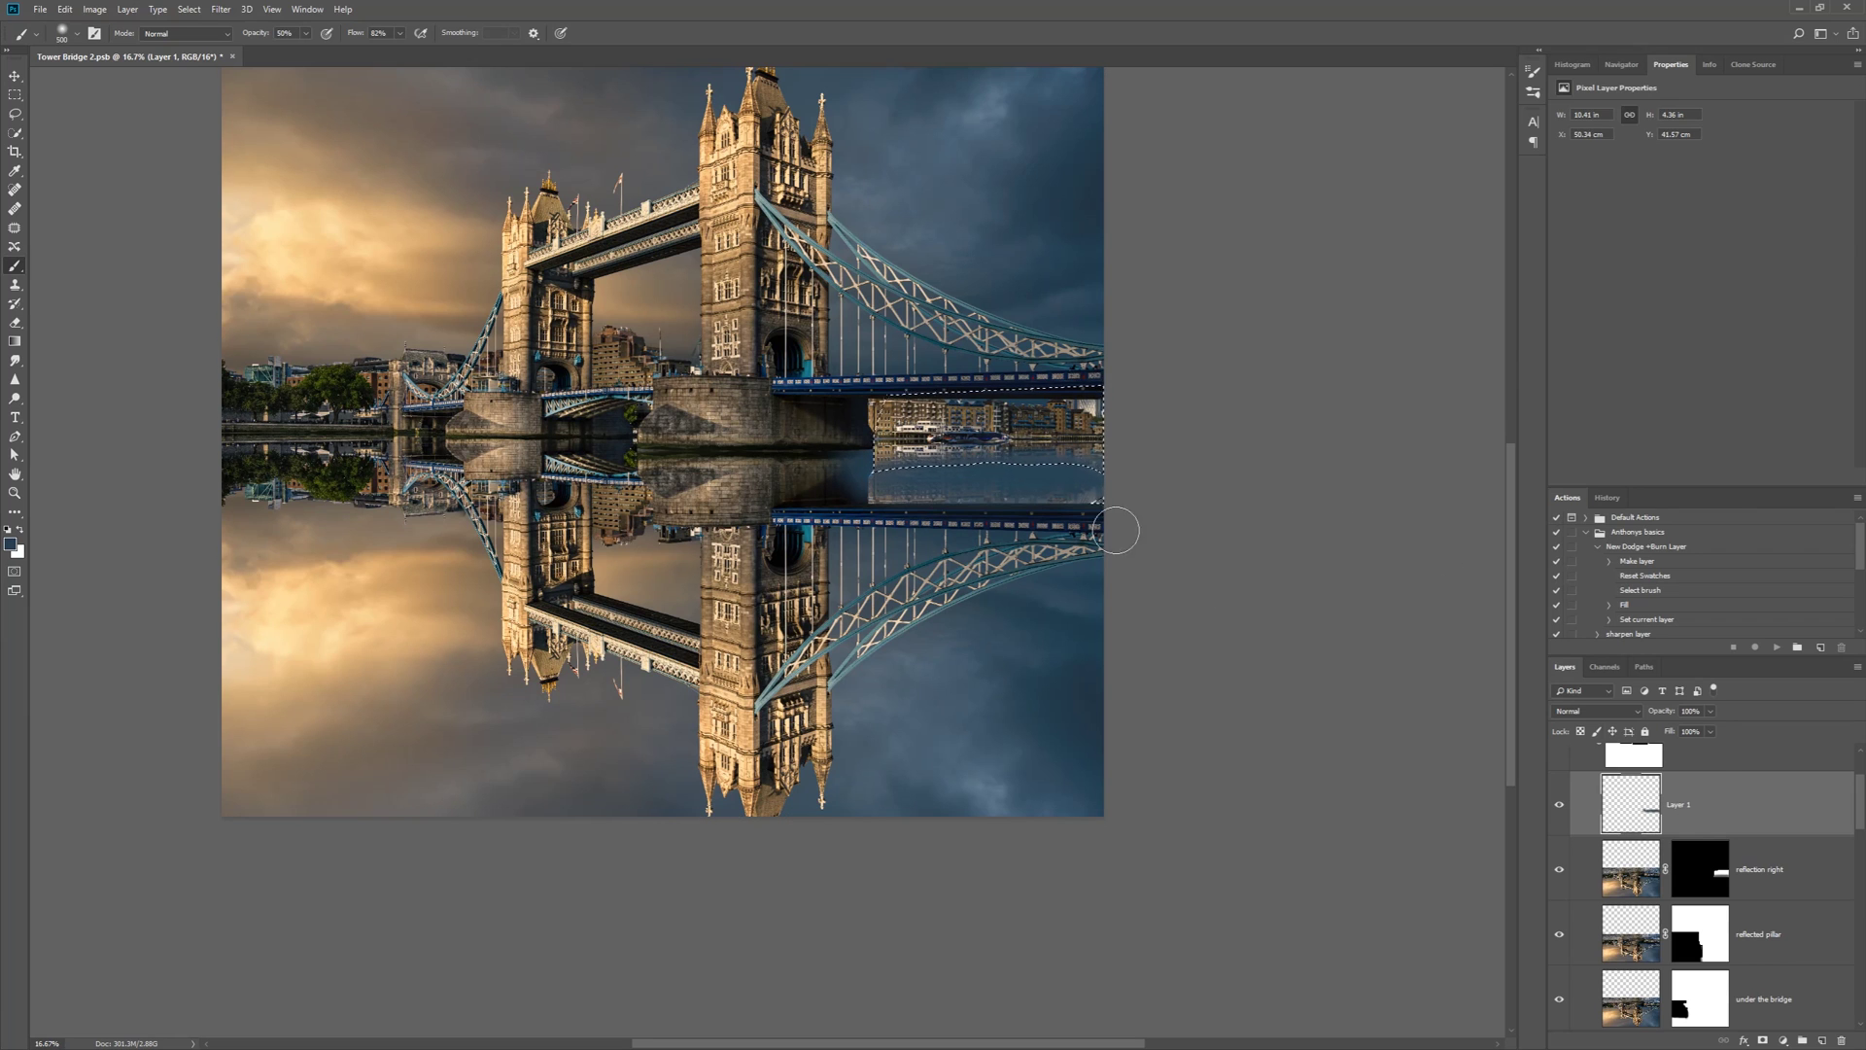
# Add a mask to Layer 1 from the selection, invert it and brush the mask beside the near pier
pyautogui.click(1762, 1040)
pyautogui.hotkey('ctrl', 'i')
pyautogui.moveTo(847, 444)
pyautogui.mouseDown()
pyautogui.moveTo(843, 465)
pyautogui.moveTo(929, 466)
pyautogui.moveTo(873, 485)
pyautogui.moveTo(921, 484)
pyautogui.mouseUp()
pyautogui.press('x')
pyautogui.hotkey('ctrl', '-')
pyautogui.moveTo(1254, 692)
pyautogui.mouseDown()
pyautogui.moveTo(900, 532)
pyautogui.moveTo(1400, 767)
pyautogui.mouseUp()
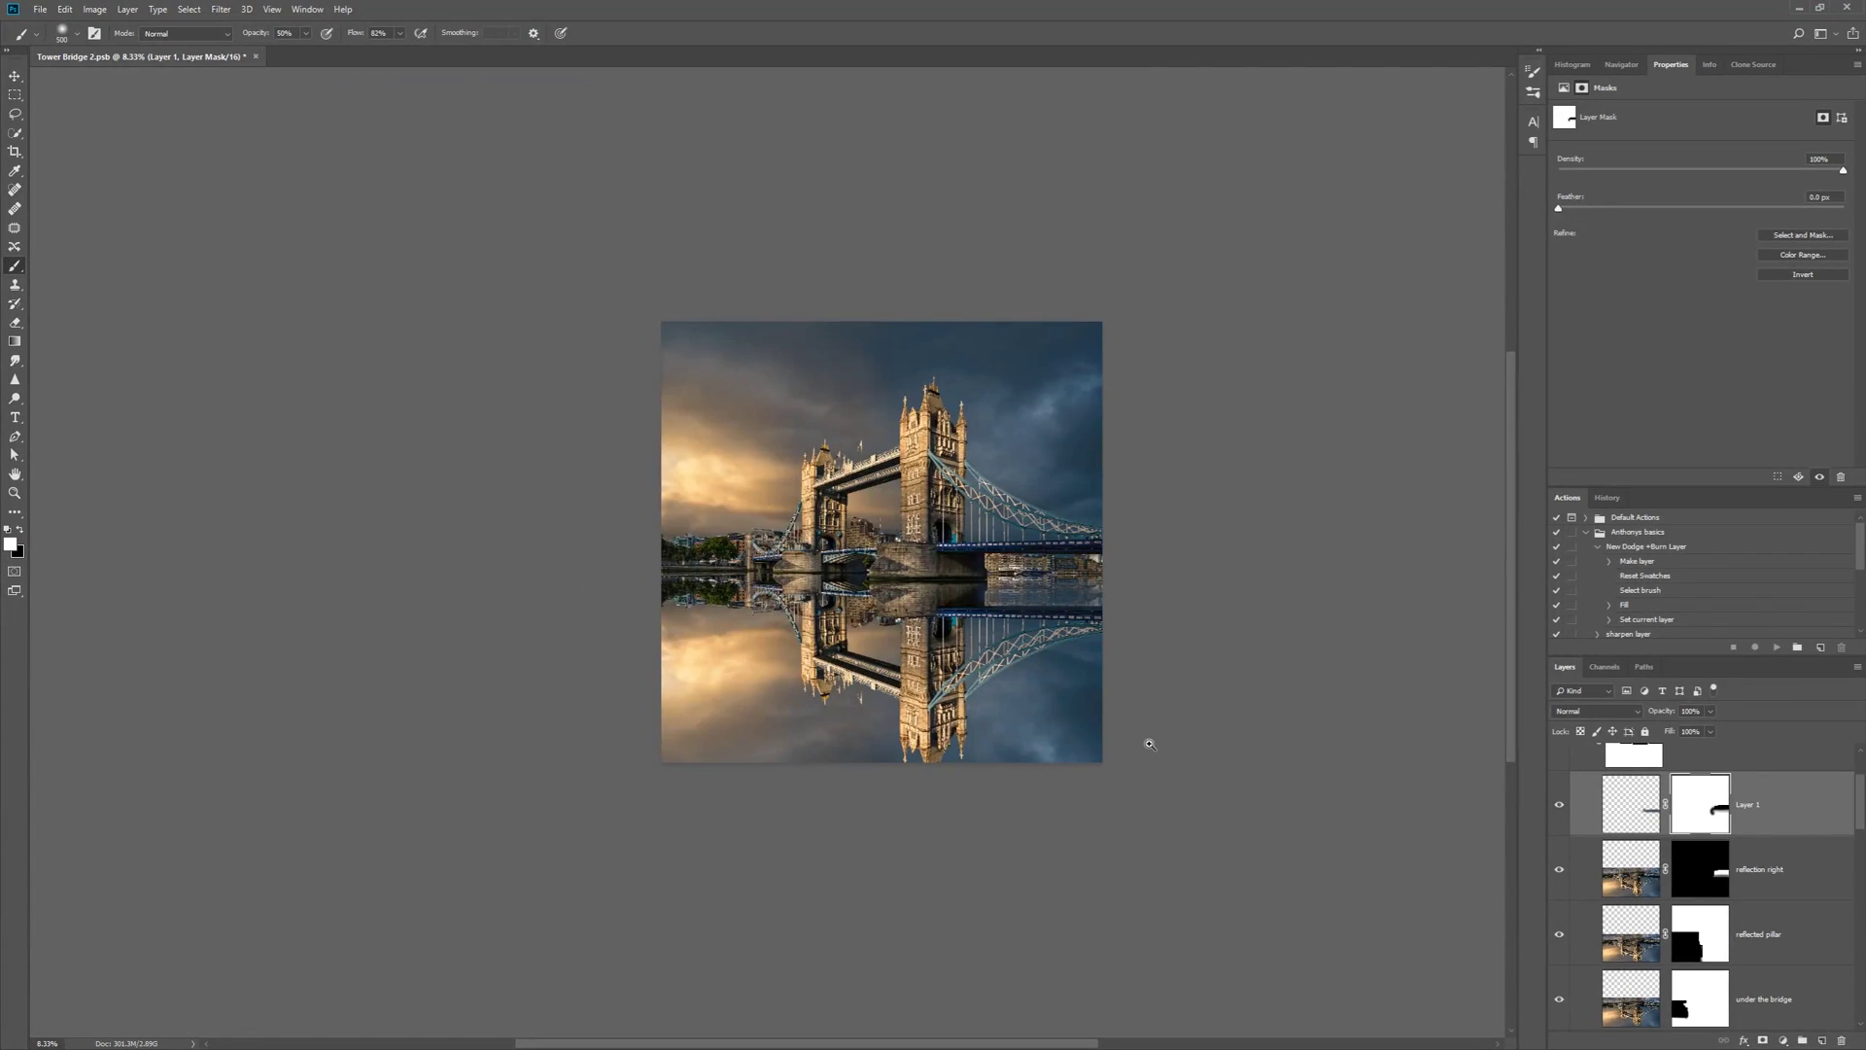
# Merge the reflection layers from Layer 1 down to reflection left into a single layer
pyautogui.keyDown('ctrl'); pyautogui.click(1149, 744); pyautogui.keyUp('ctrl')
pyautogui.scroll(-3, 1805, 983)
pyautogui.keyDown('shift'); pyautogui.click(1782, 874); pyautogui.keyUp('shift')
pyautogui.rightClick(1783, 879)
pyautogui.click(1731, 686)
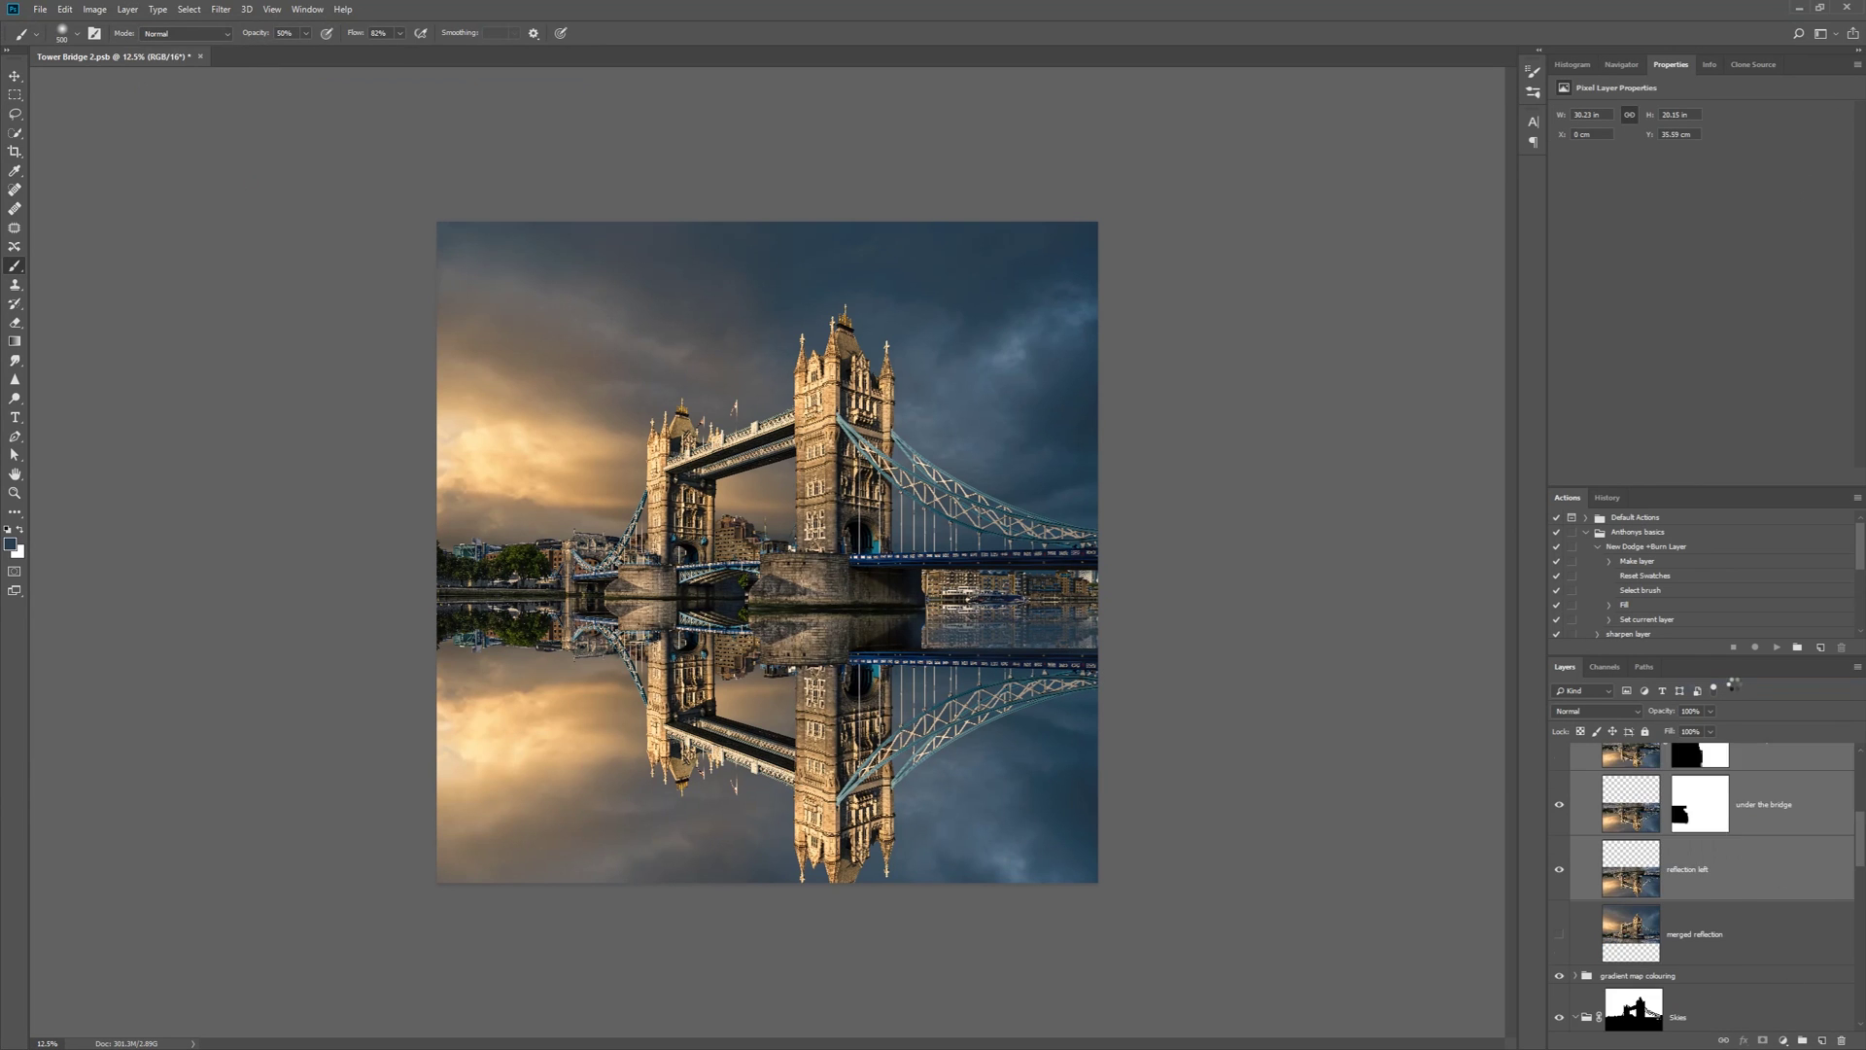
# Rename the merged layer as reflection and compare the image with it hidden and shown
pyautogui.doubleClick(1685, 868)
pyautogui.write('refl')
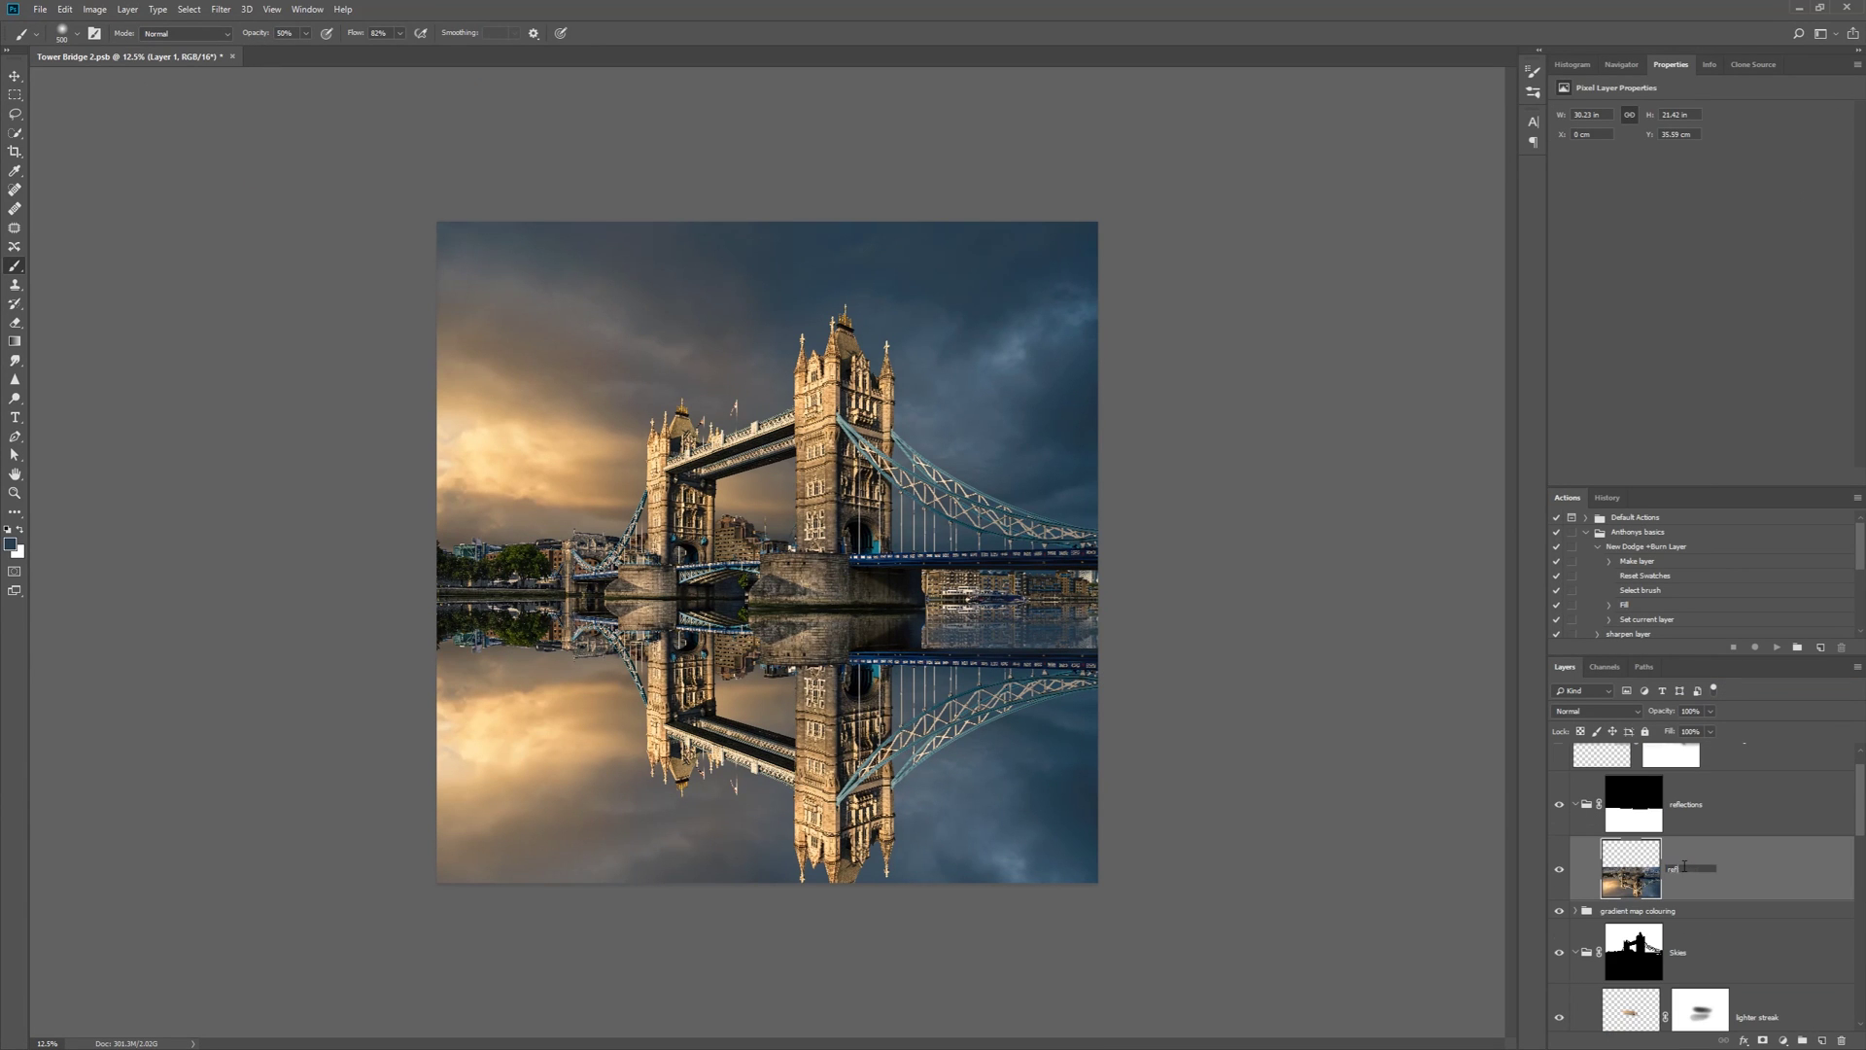
pyautogui.write('ection')
pyautogui.press('Return')
pyautogui.click(1554, 870)
pyautogui.click(1554, 870)
pyautogui.click(1553, 870)
pyautogui.click(1553, 870)
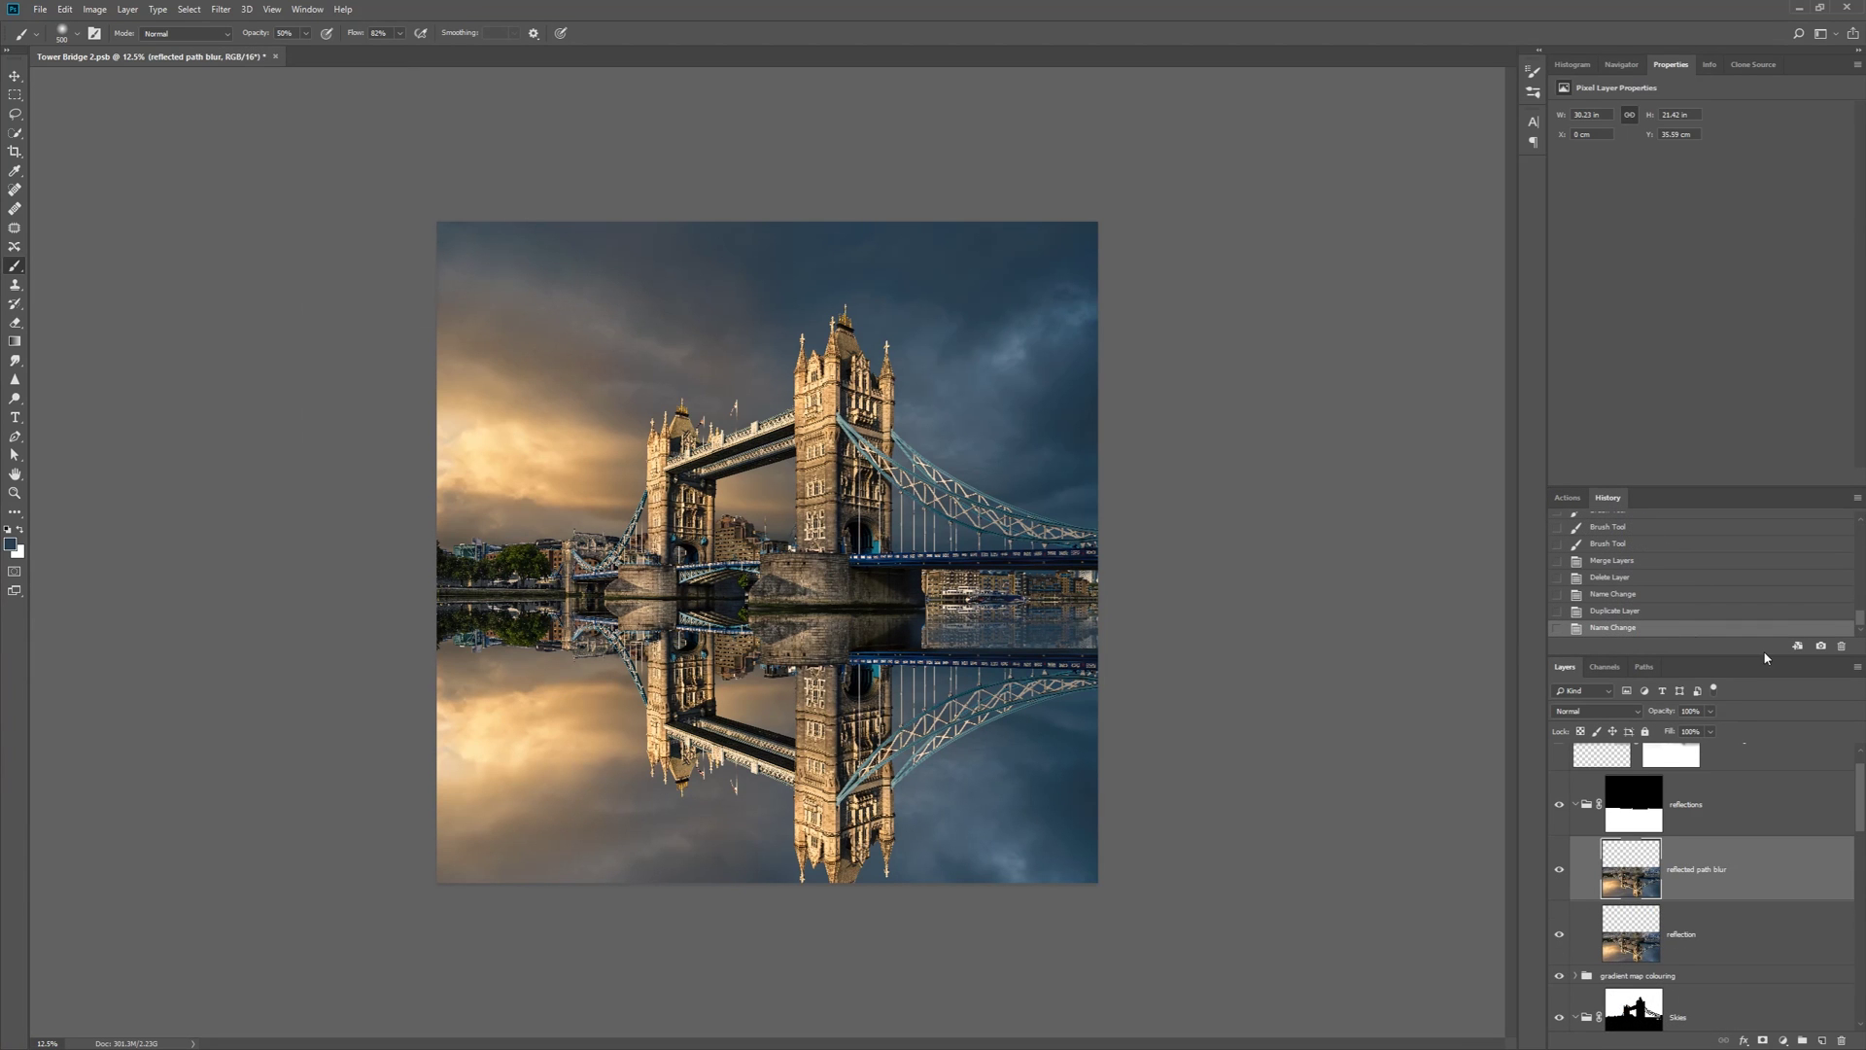
# Create a new document from the current history state and change its bit depth
pyautogui.click(1797, 646)
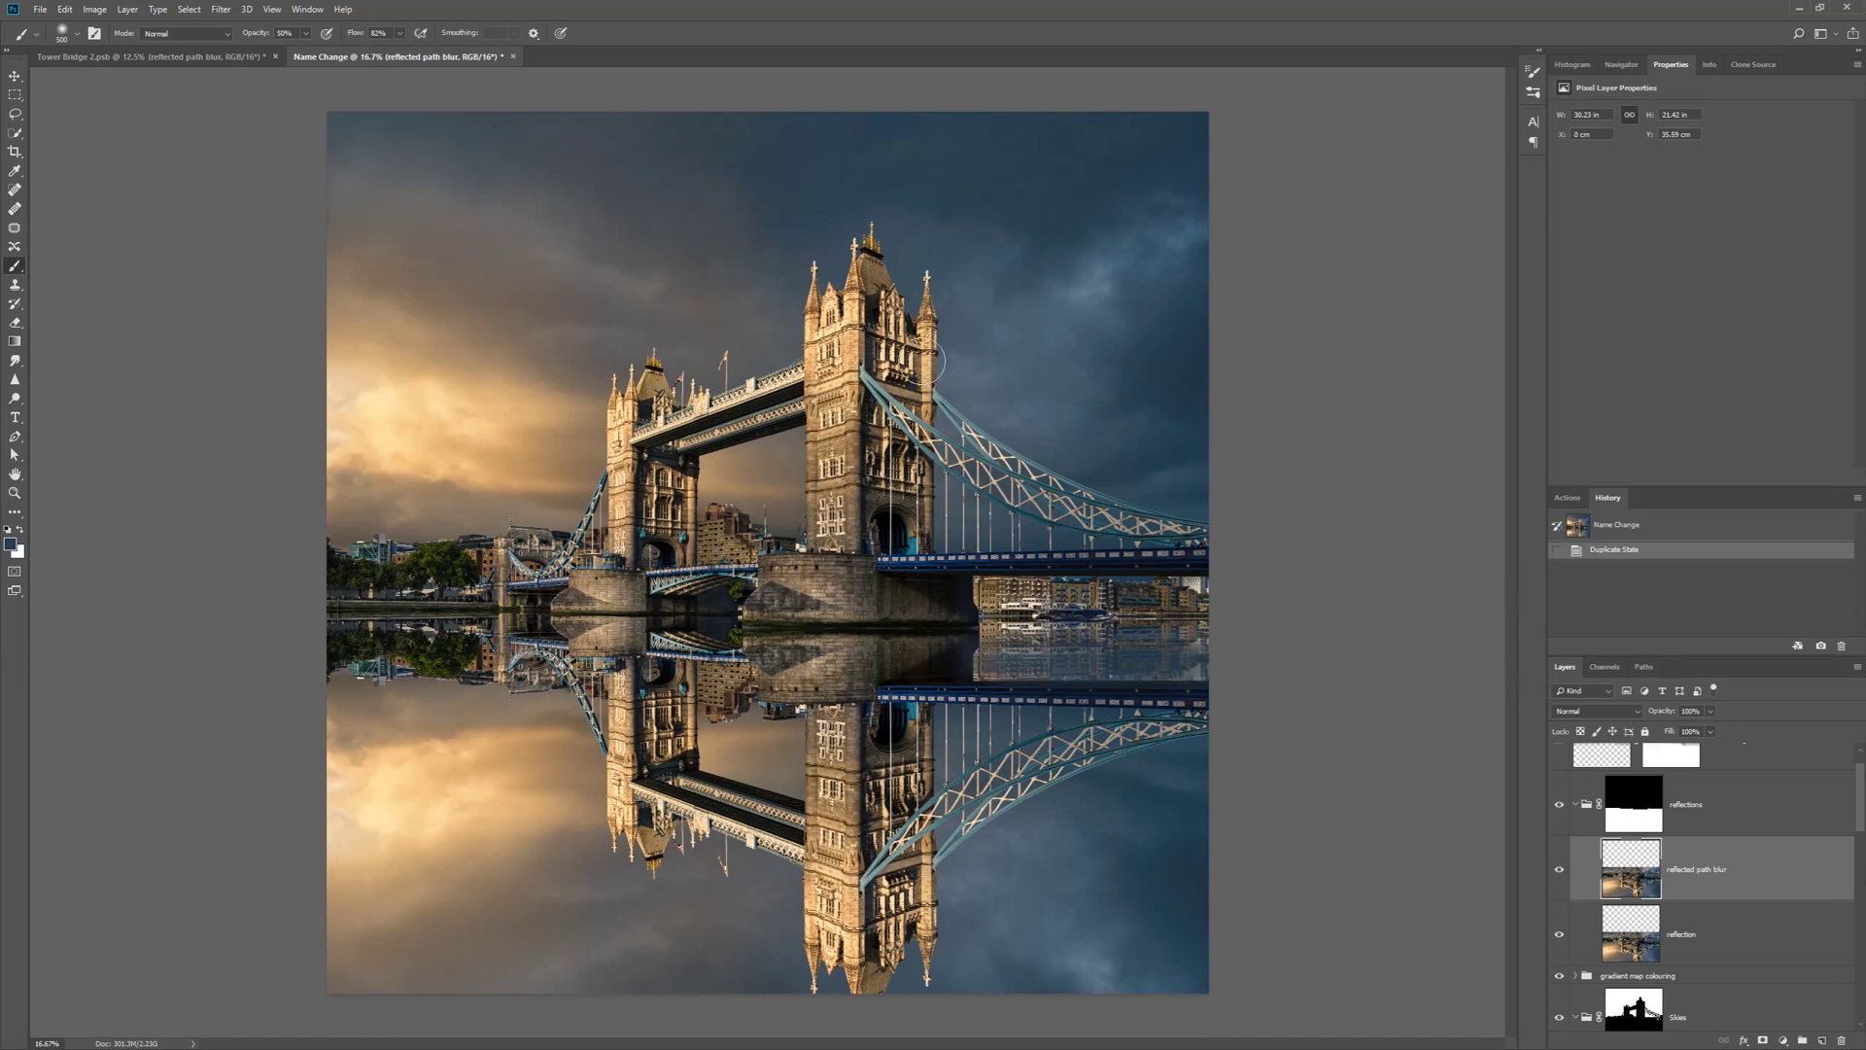
pyautogui.click(94, 9)
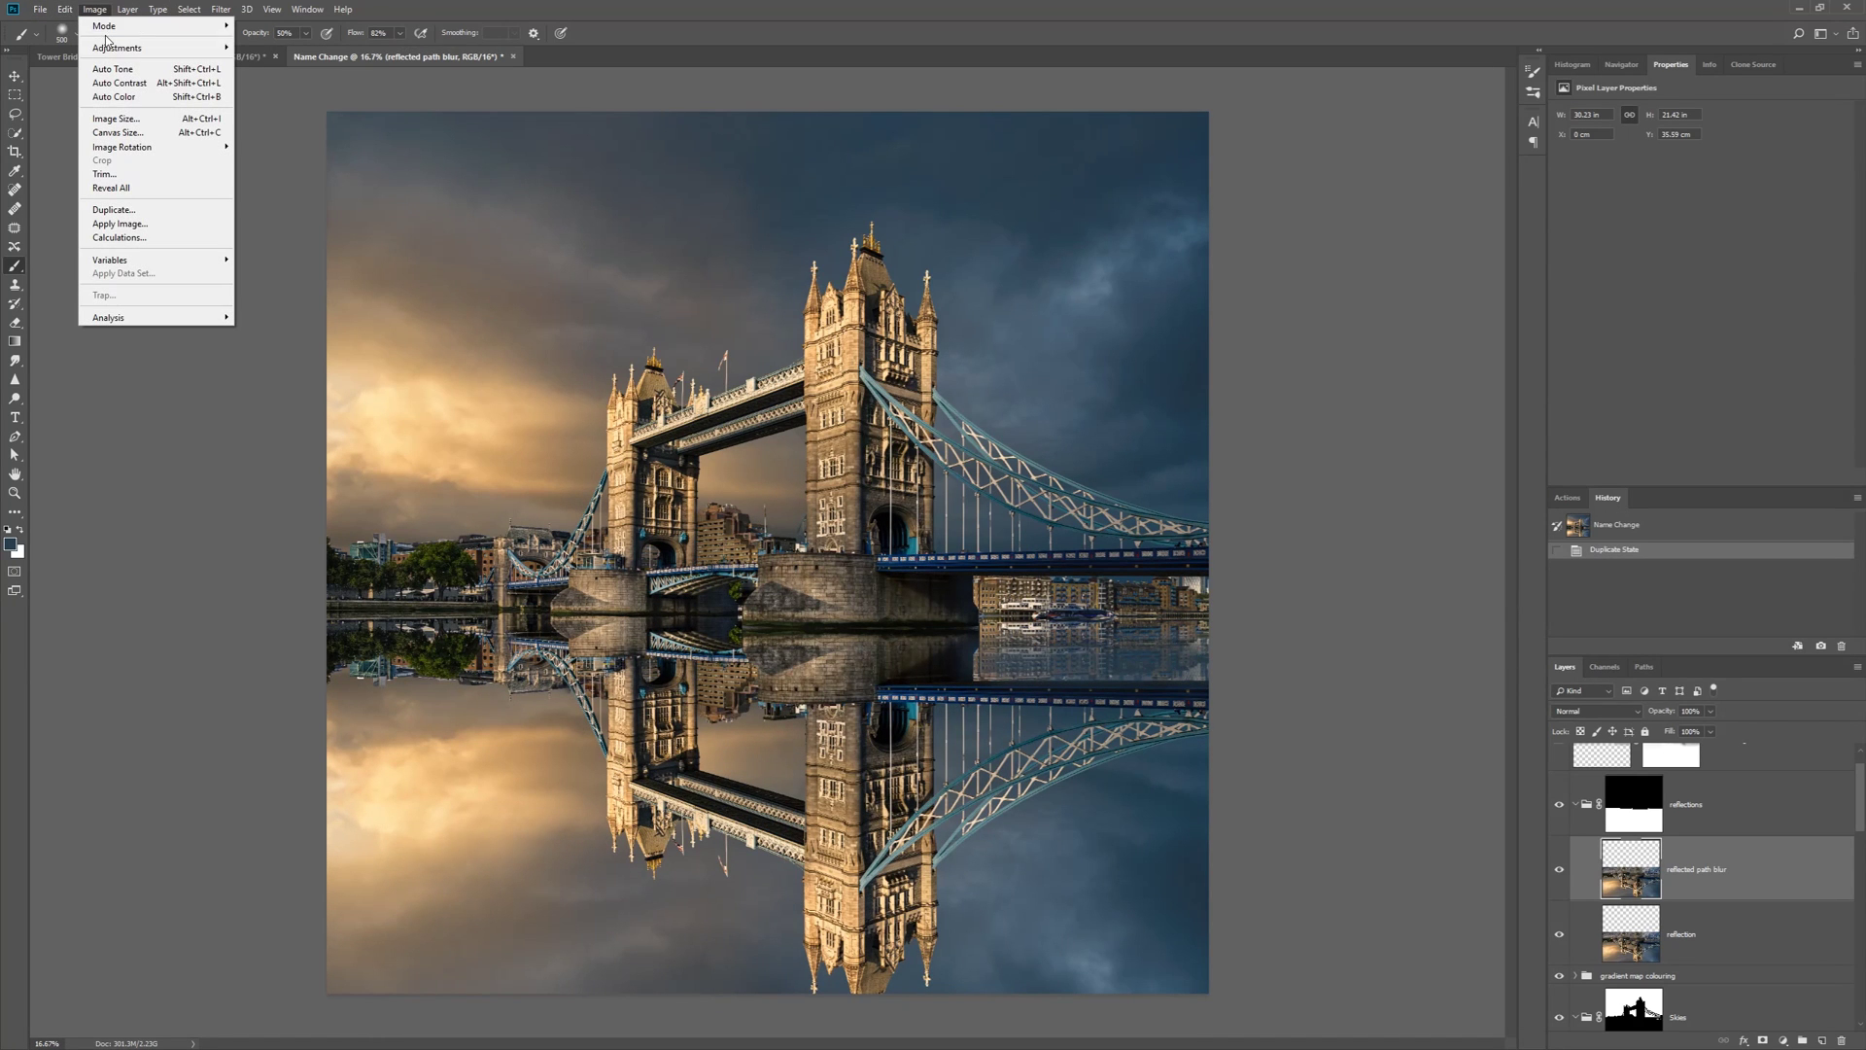
pyautogui.moveTo(107, 35)
pyautogui.click(299, 145)
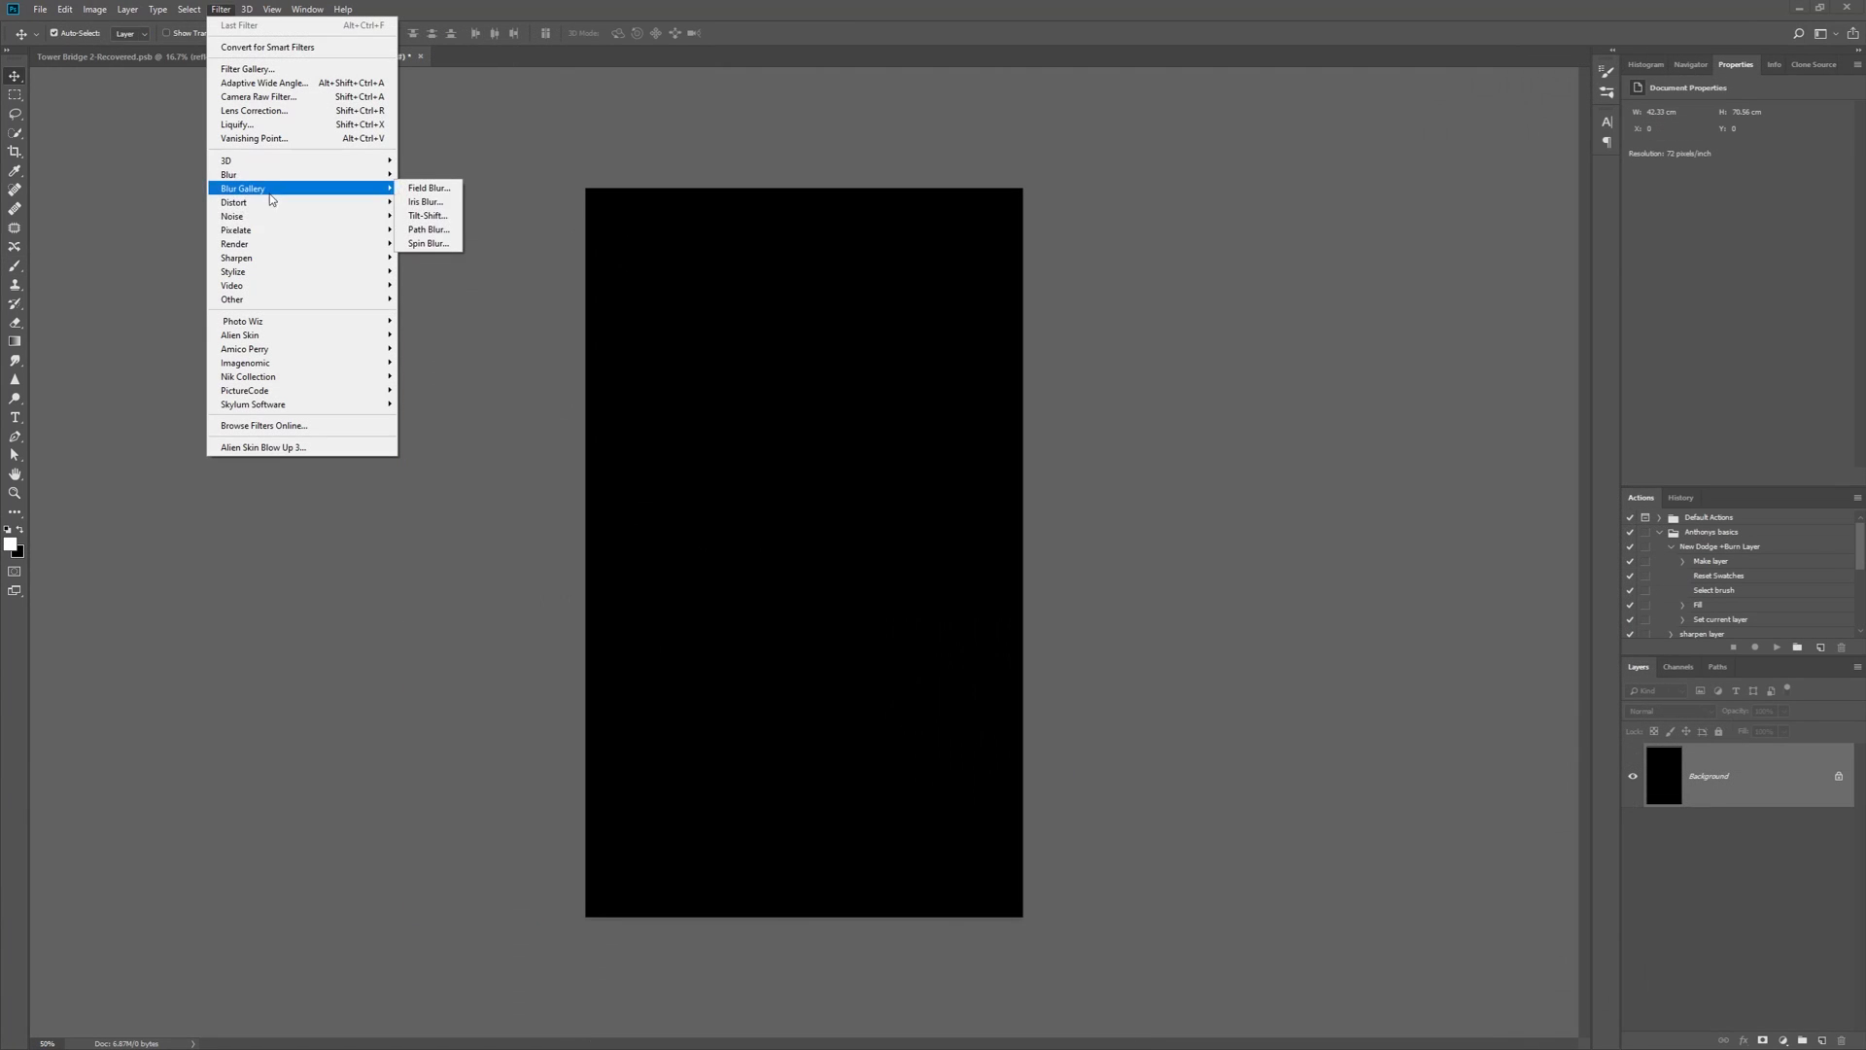
# Add monochromatic noise at the maximum amount to the black Background of the Untitled-1 document
pyautogui.moveTo(293, 230)
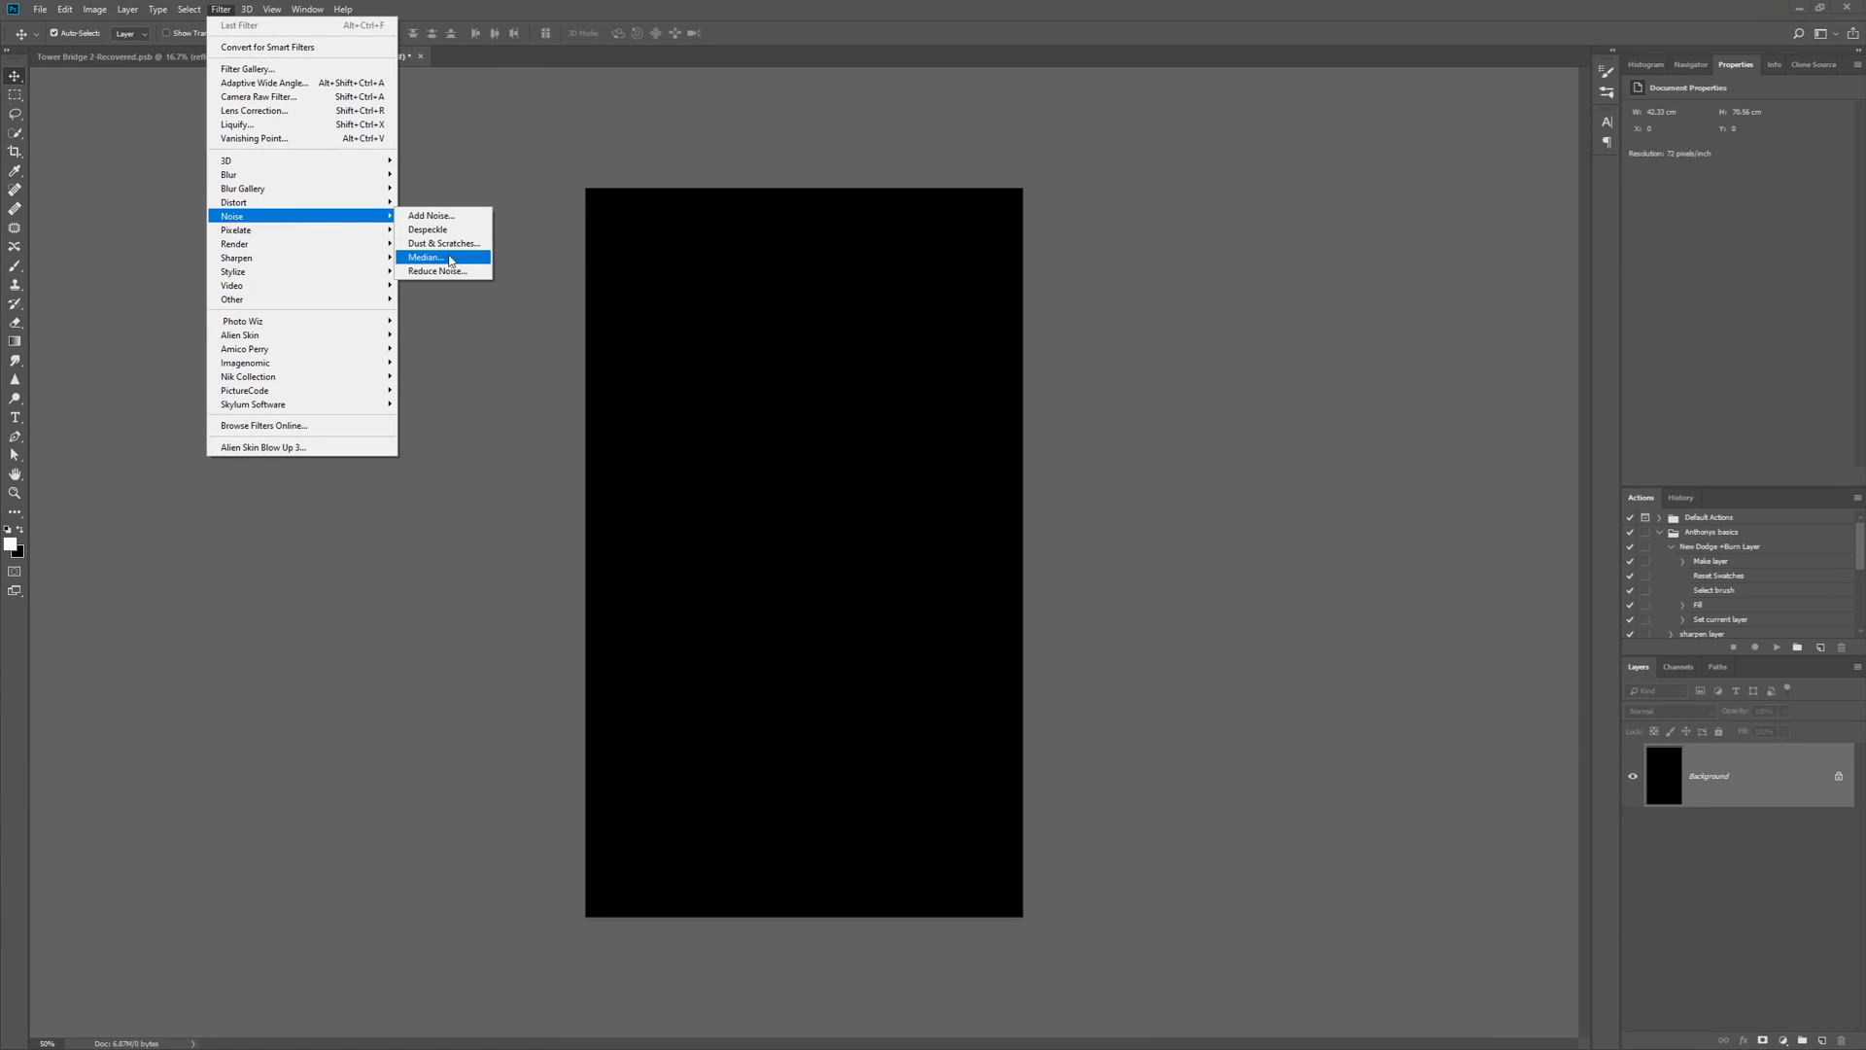
pyautogui.click(427, 215)
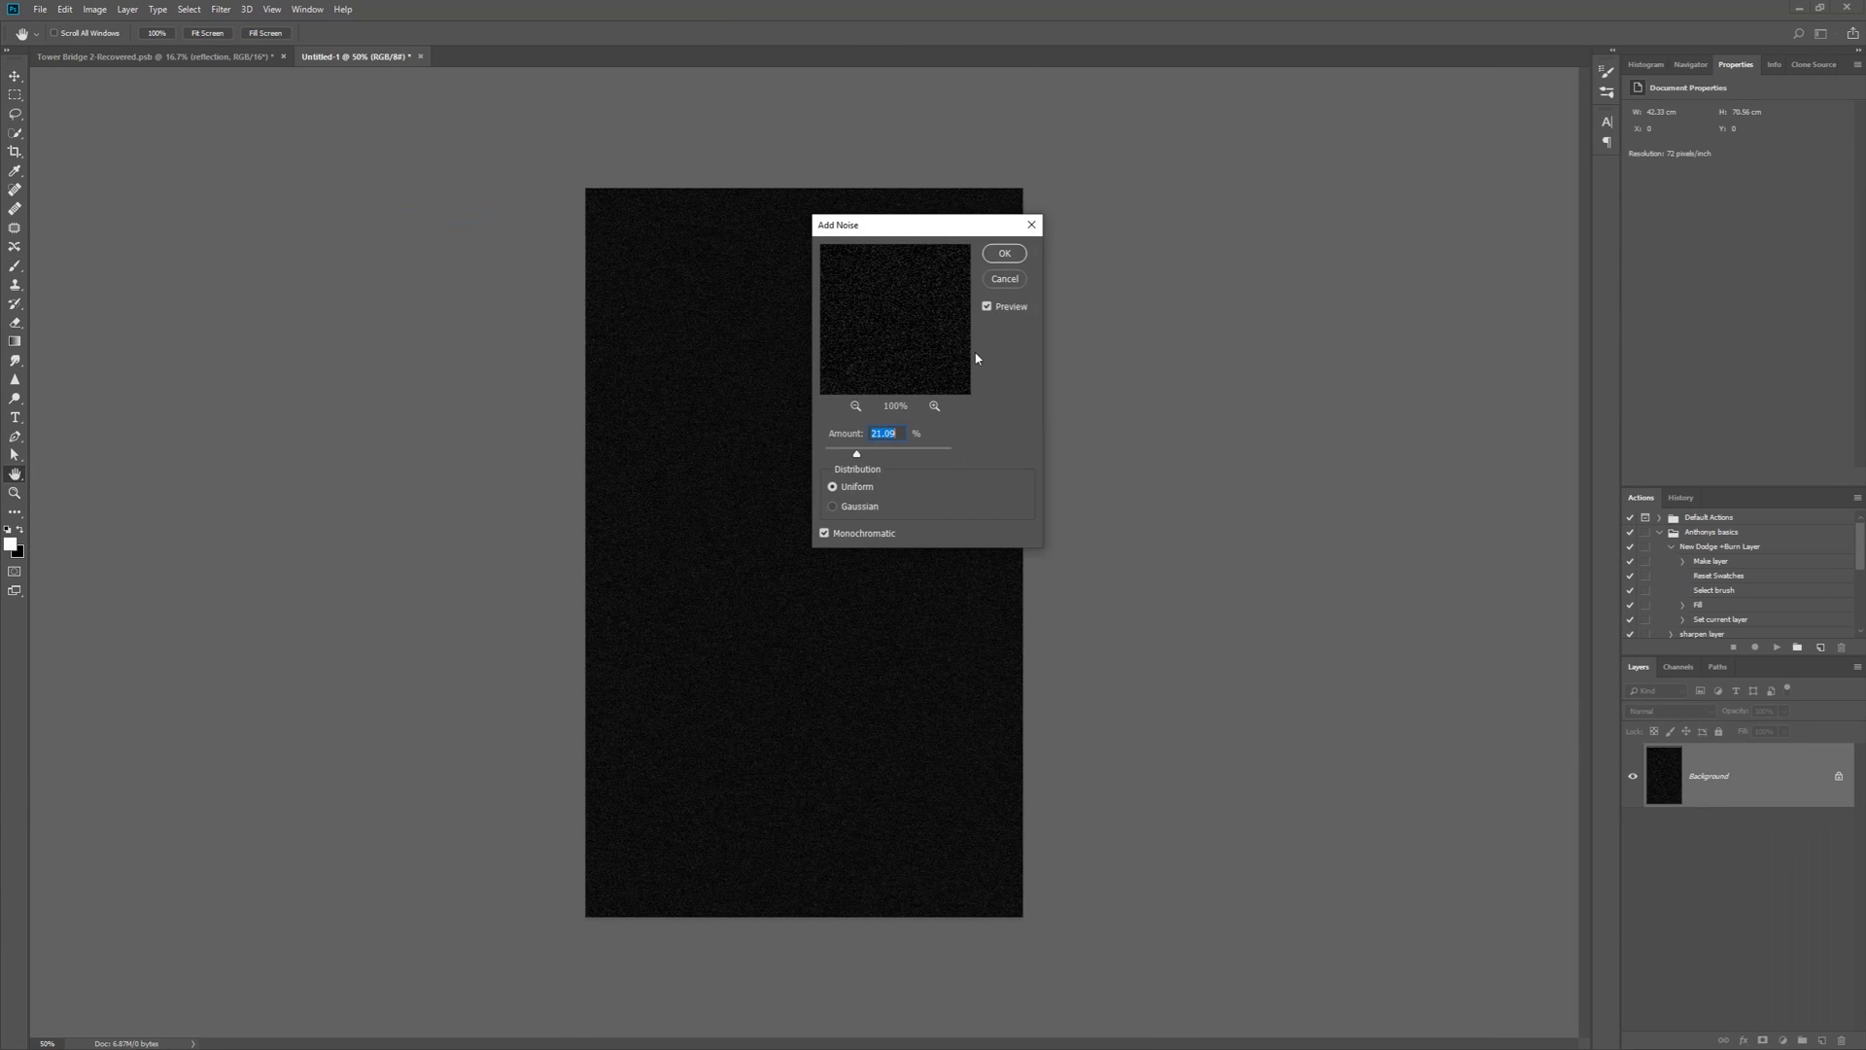
pyautogui.moveTo(930, 451); pyautogui.dragTo(1056, 464)
pyautogui.click(1005, 254)
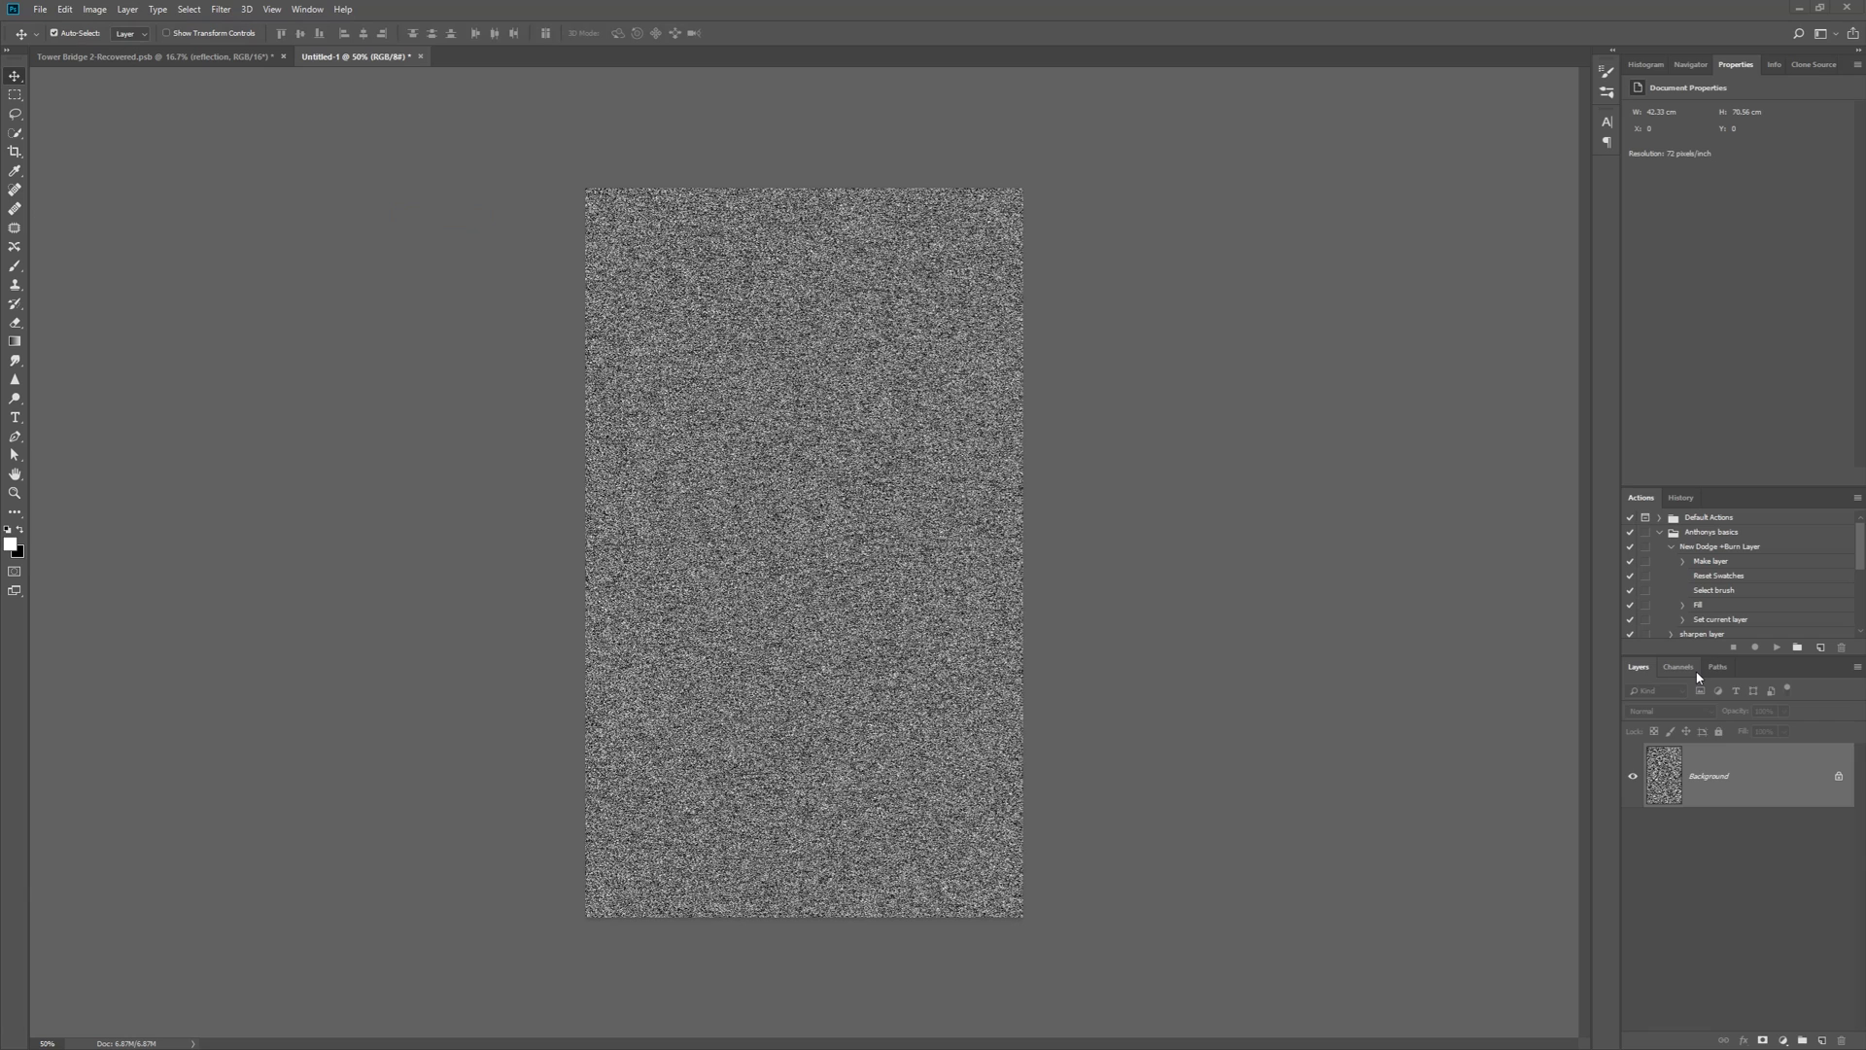
# Emboss only the red channel with a 180° angle, 1 pixel height and 500% amount
pyautogui.click(1691, 669)
pyautogui.click(1686, 743)
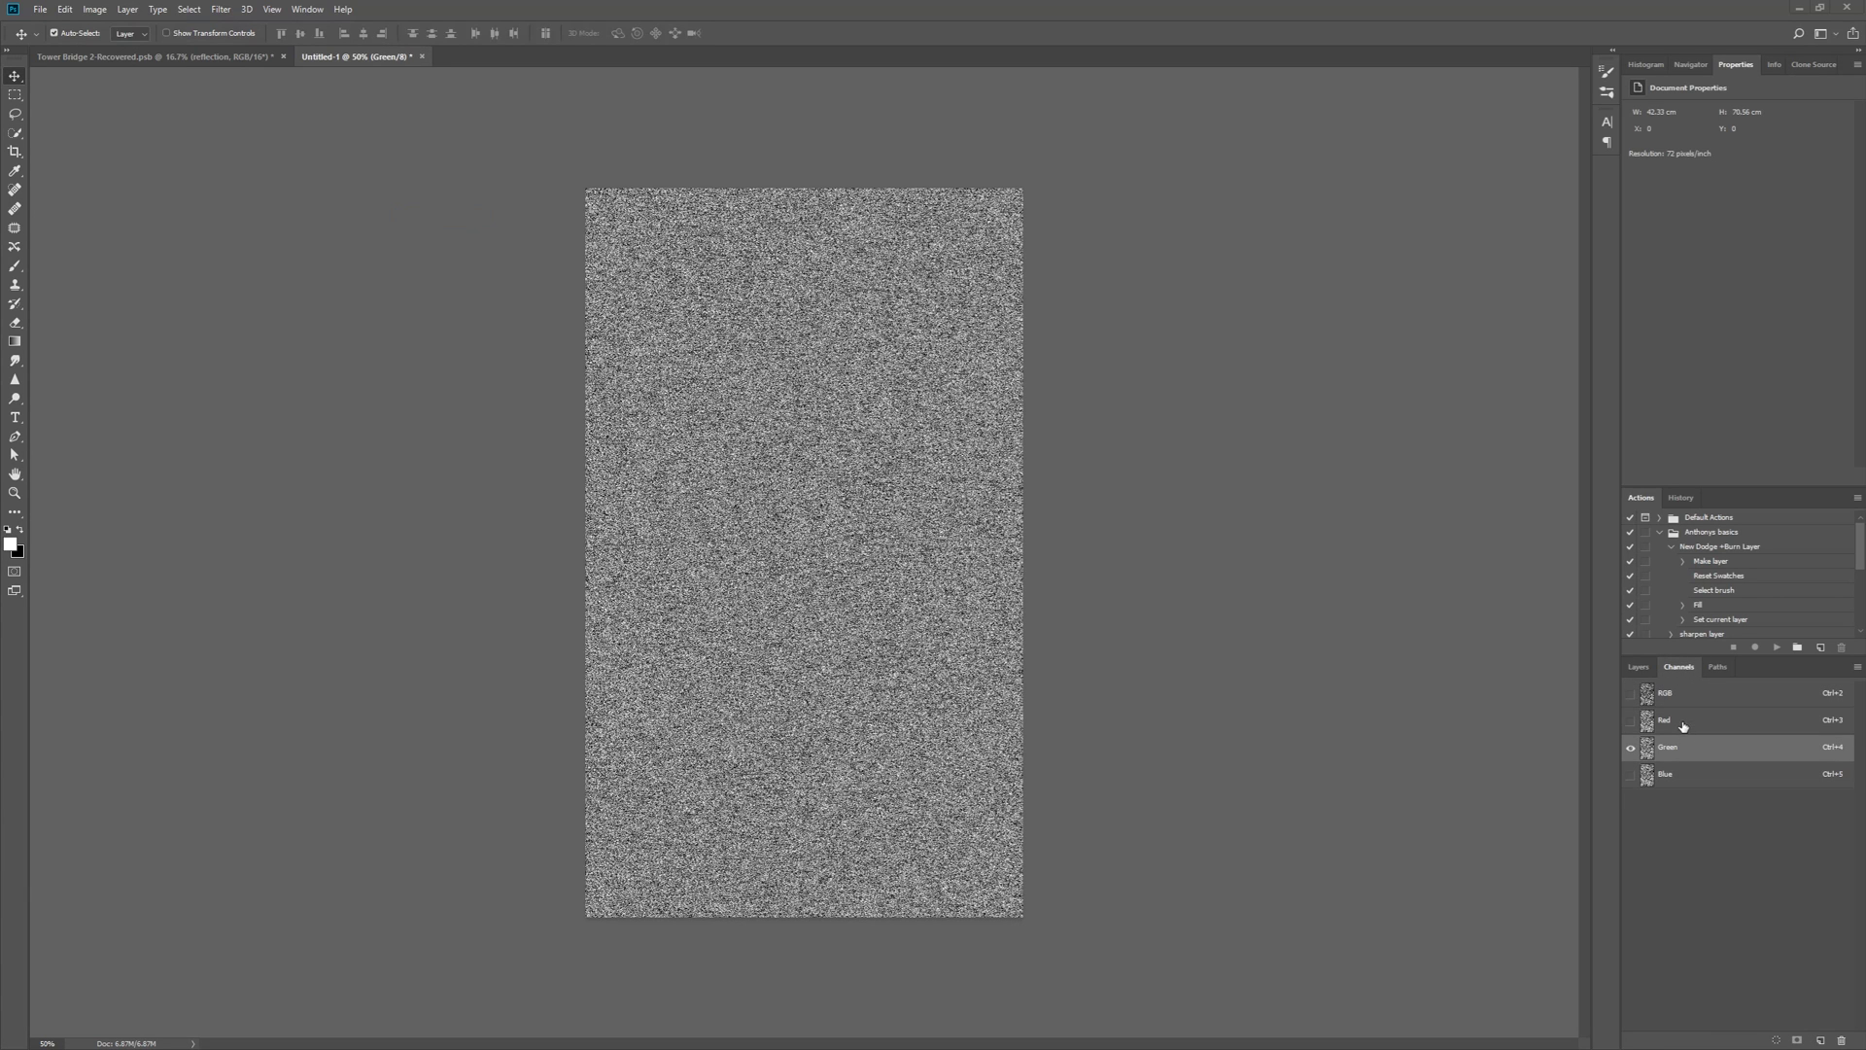
pyautogui.click(1684, 724)
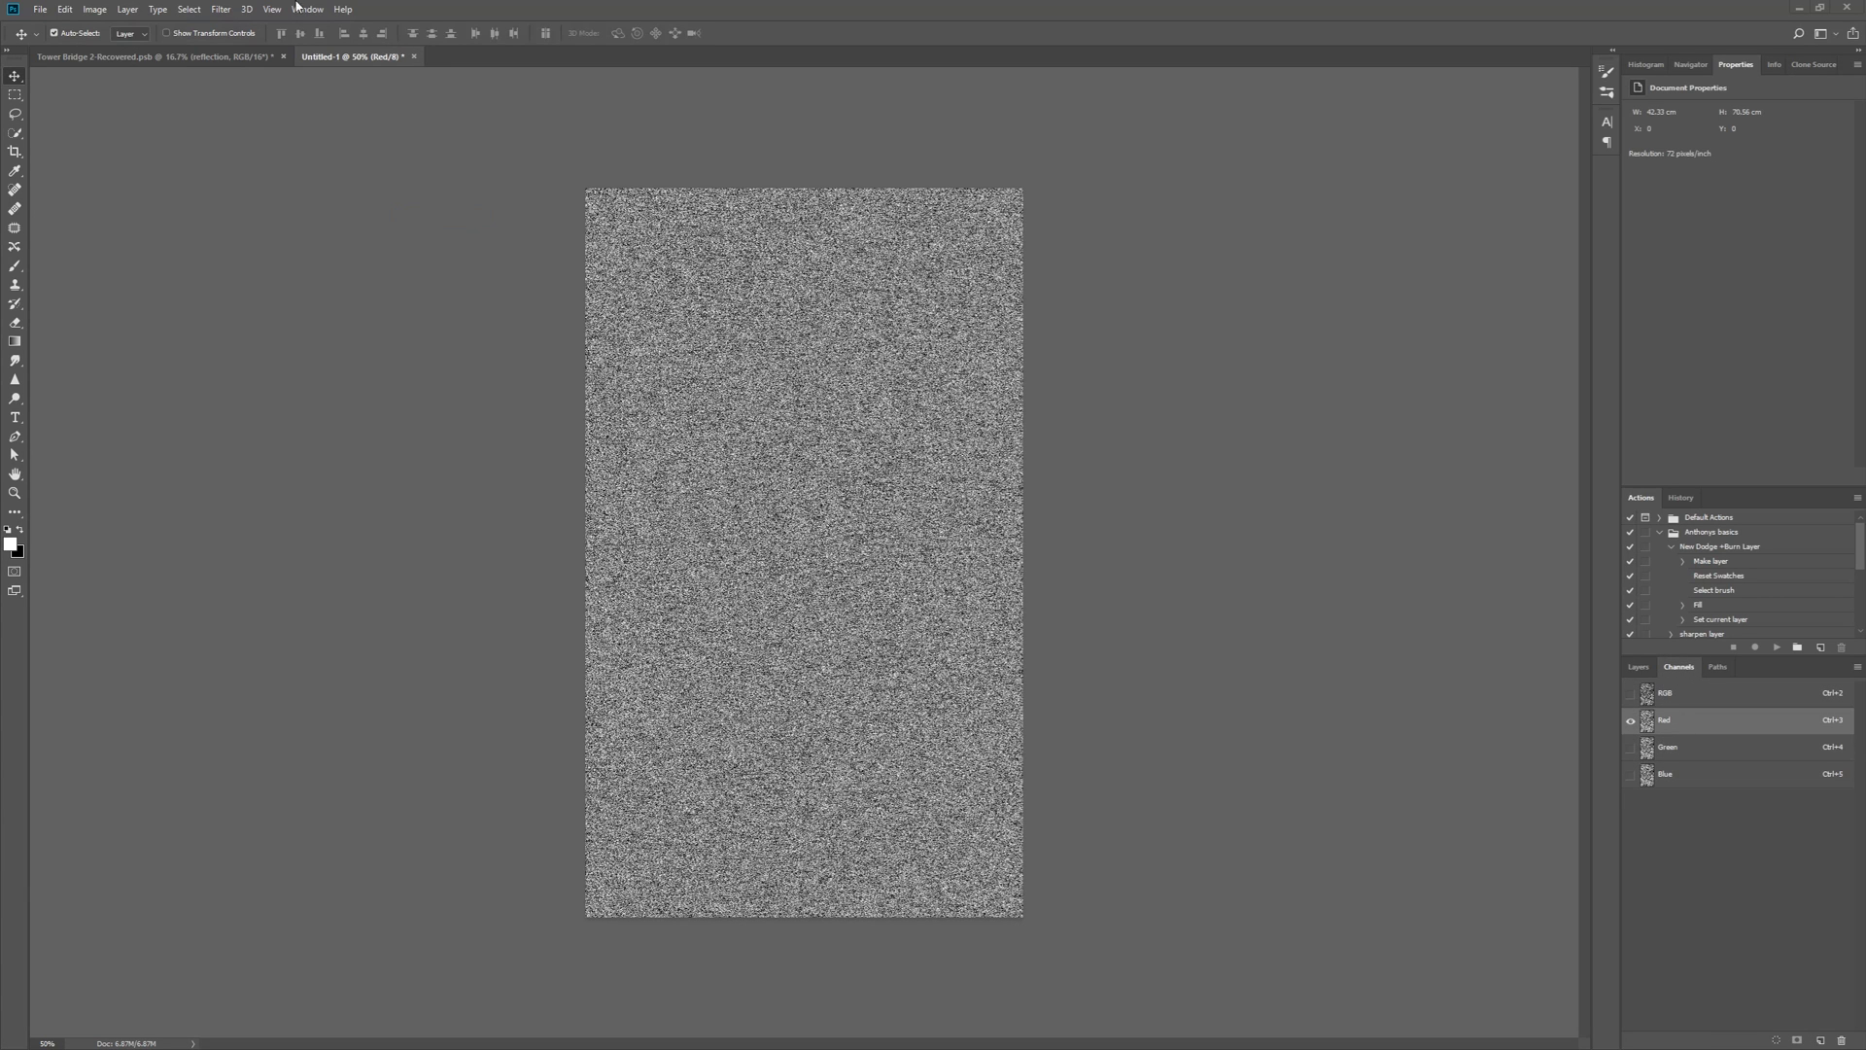
pyautogui.click(219, 10)
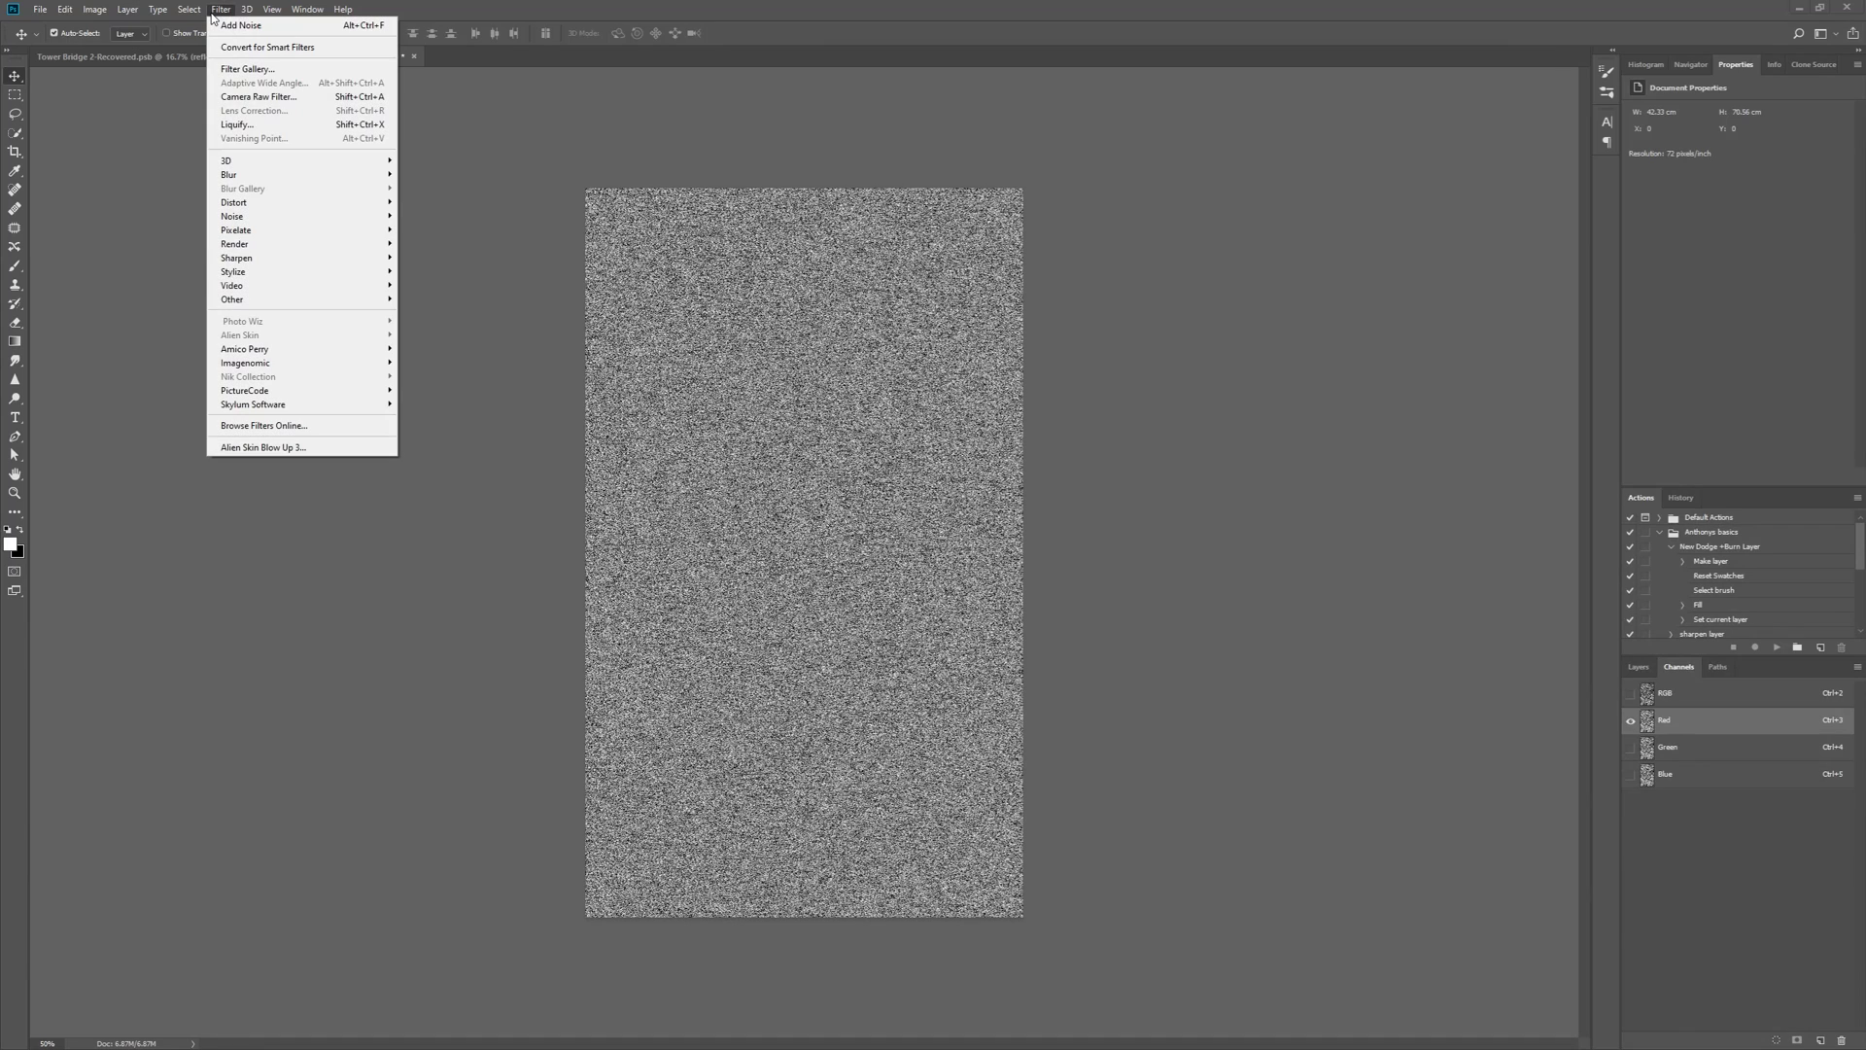
pyautogui.moveTo(308, 272)
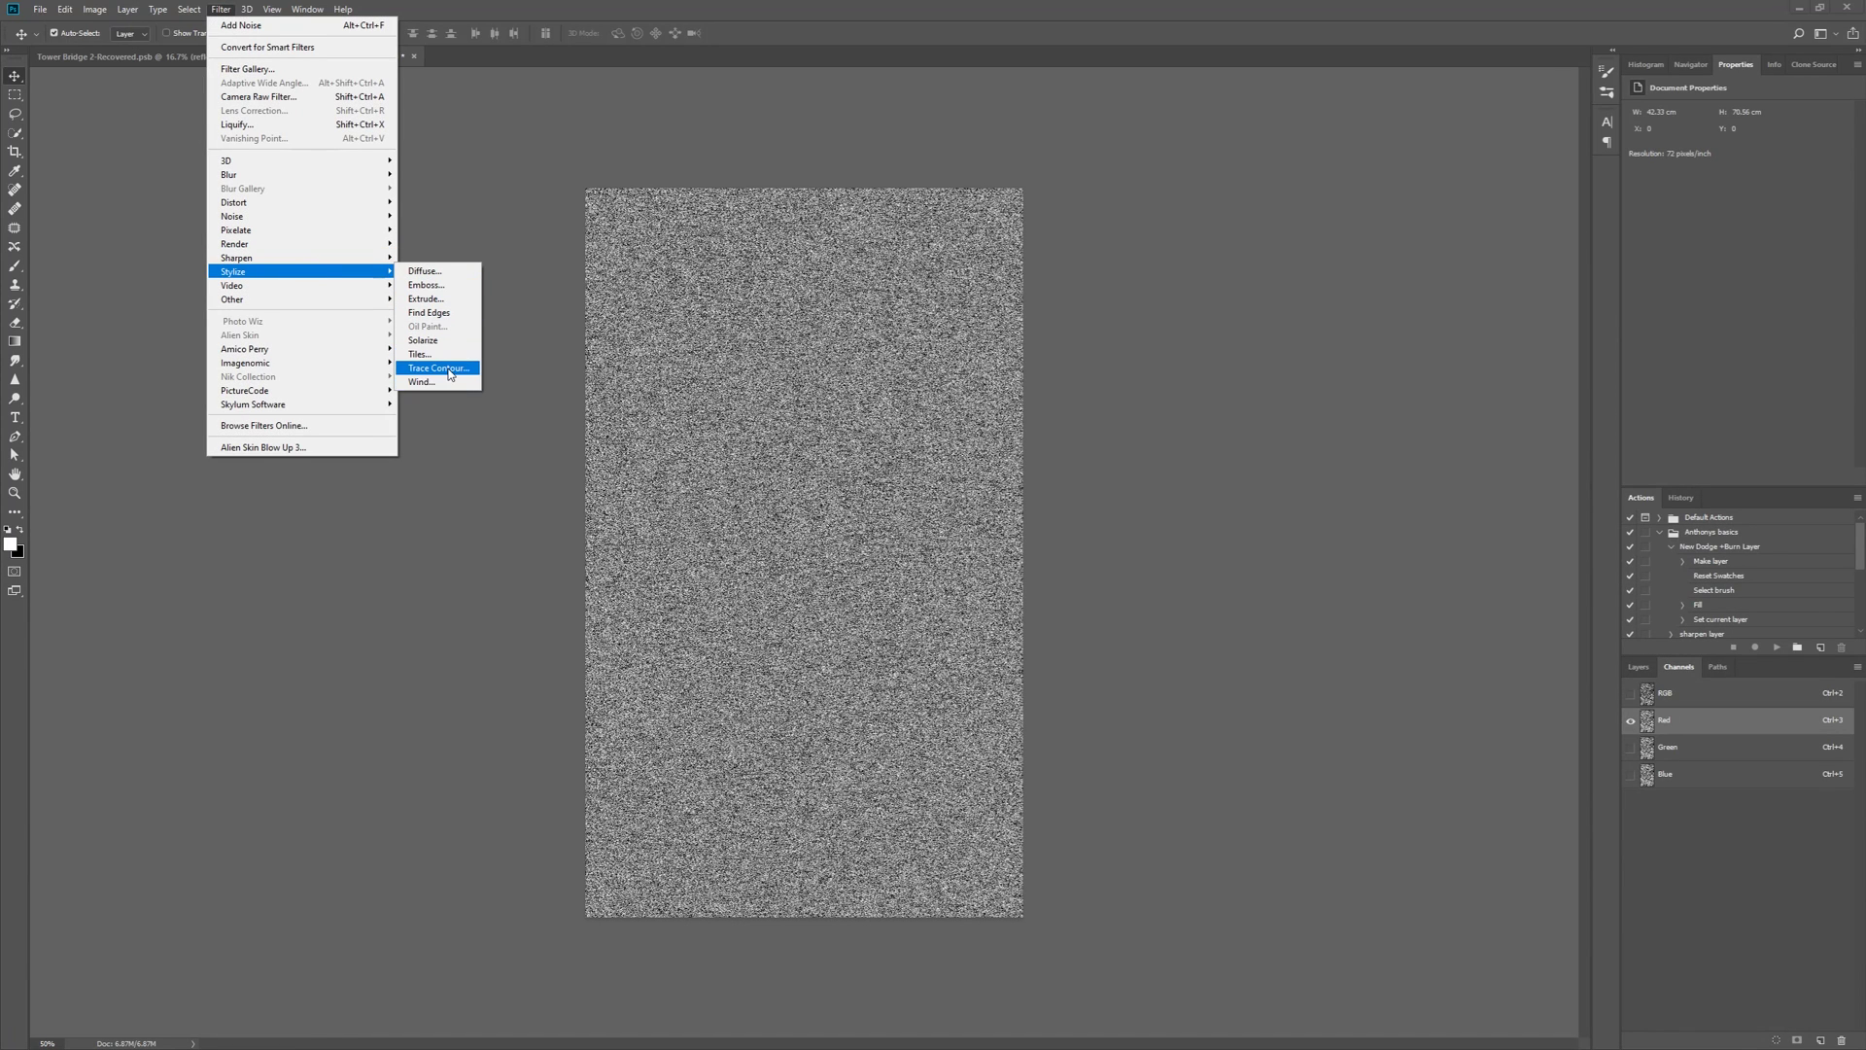
pyautogui.click(442, 284)
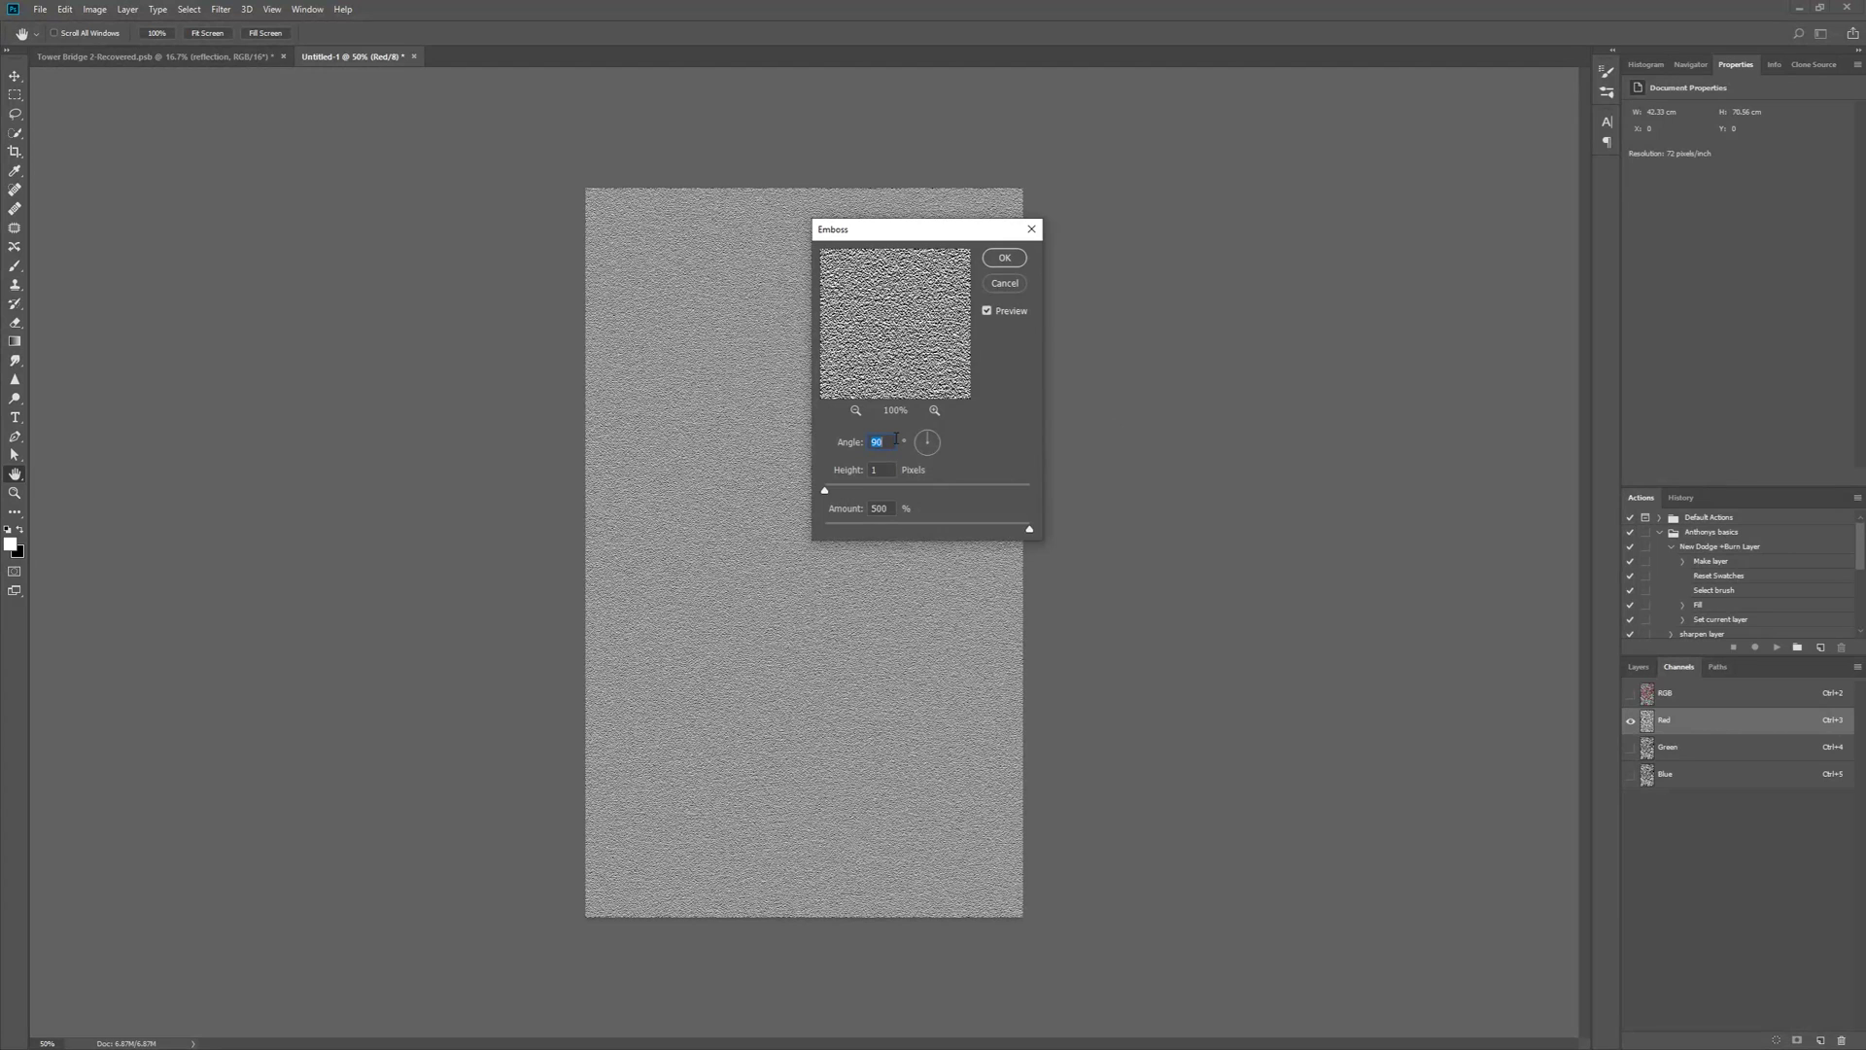
pyautogui.write('0')
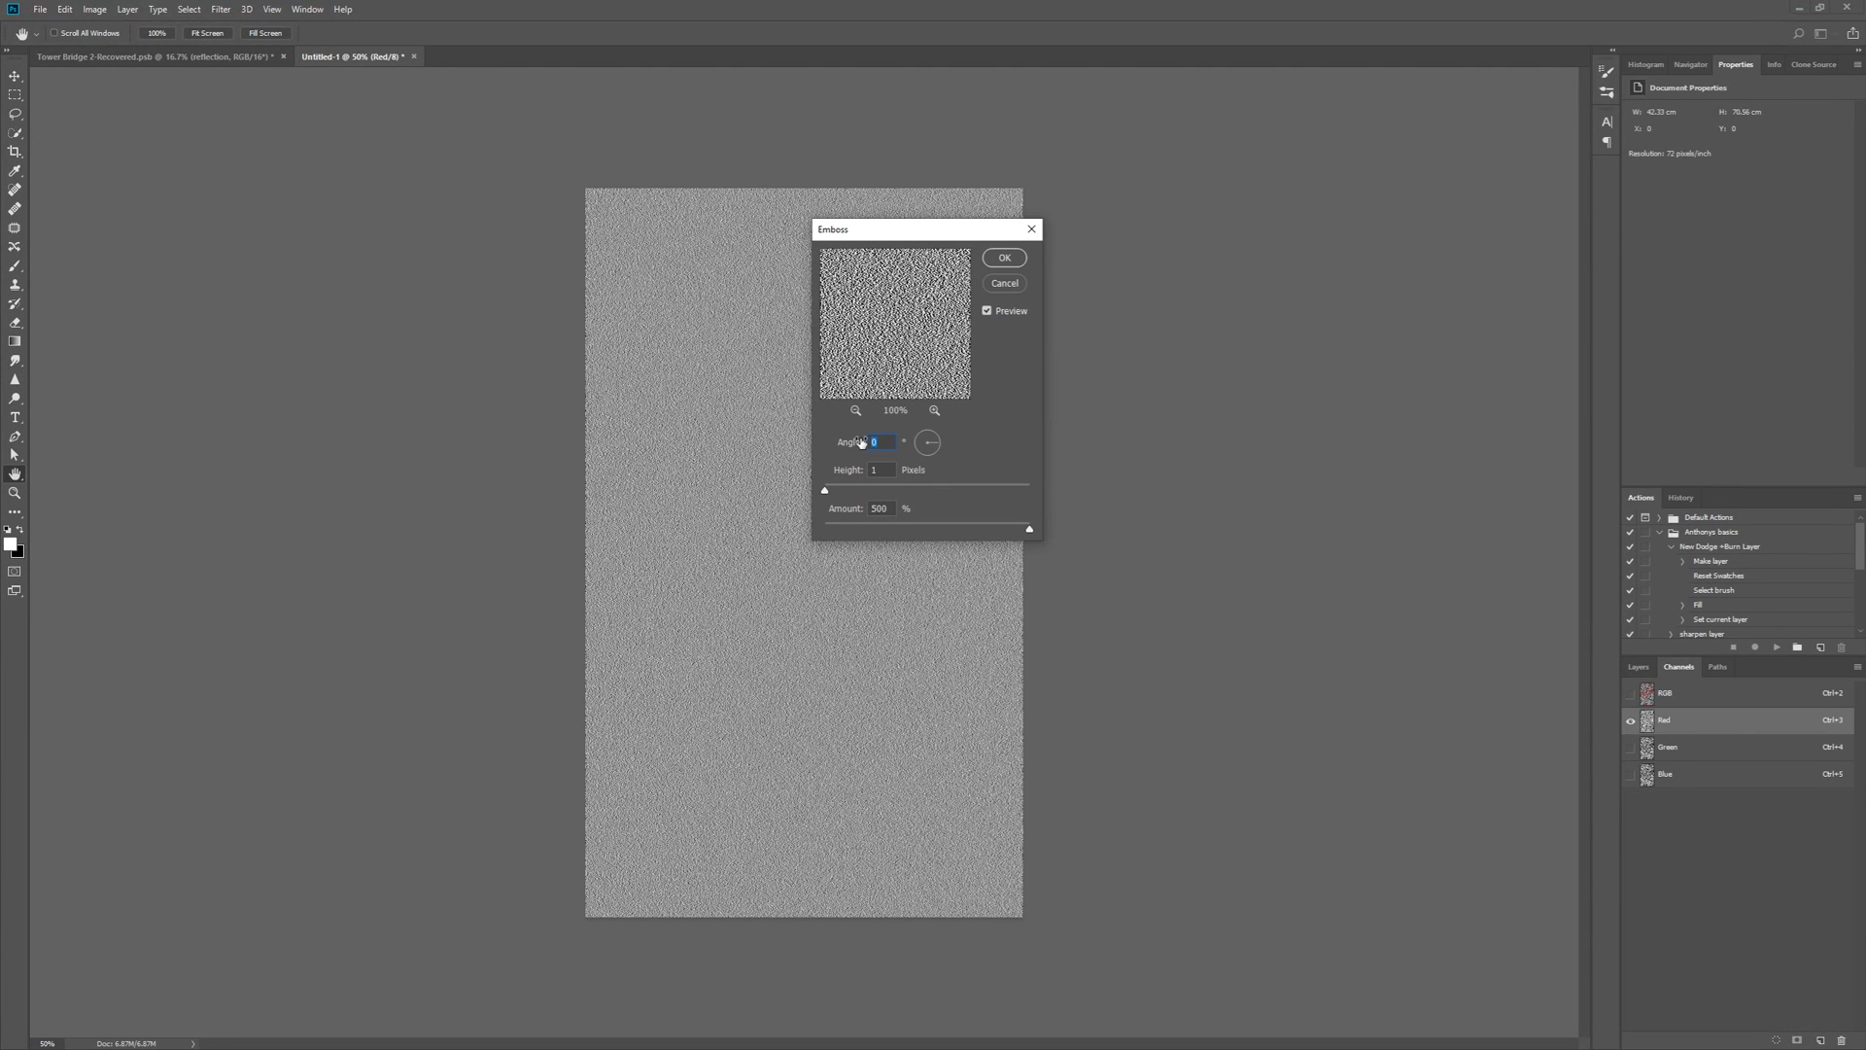
pyautogui.write('180')
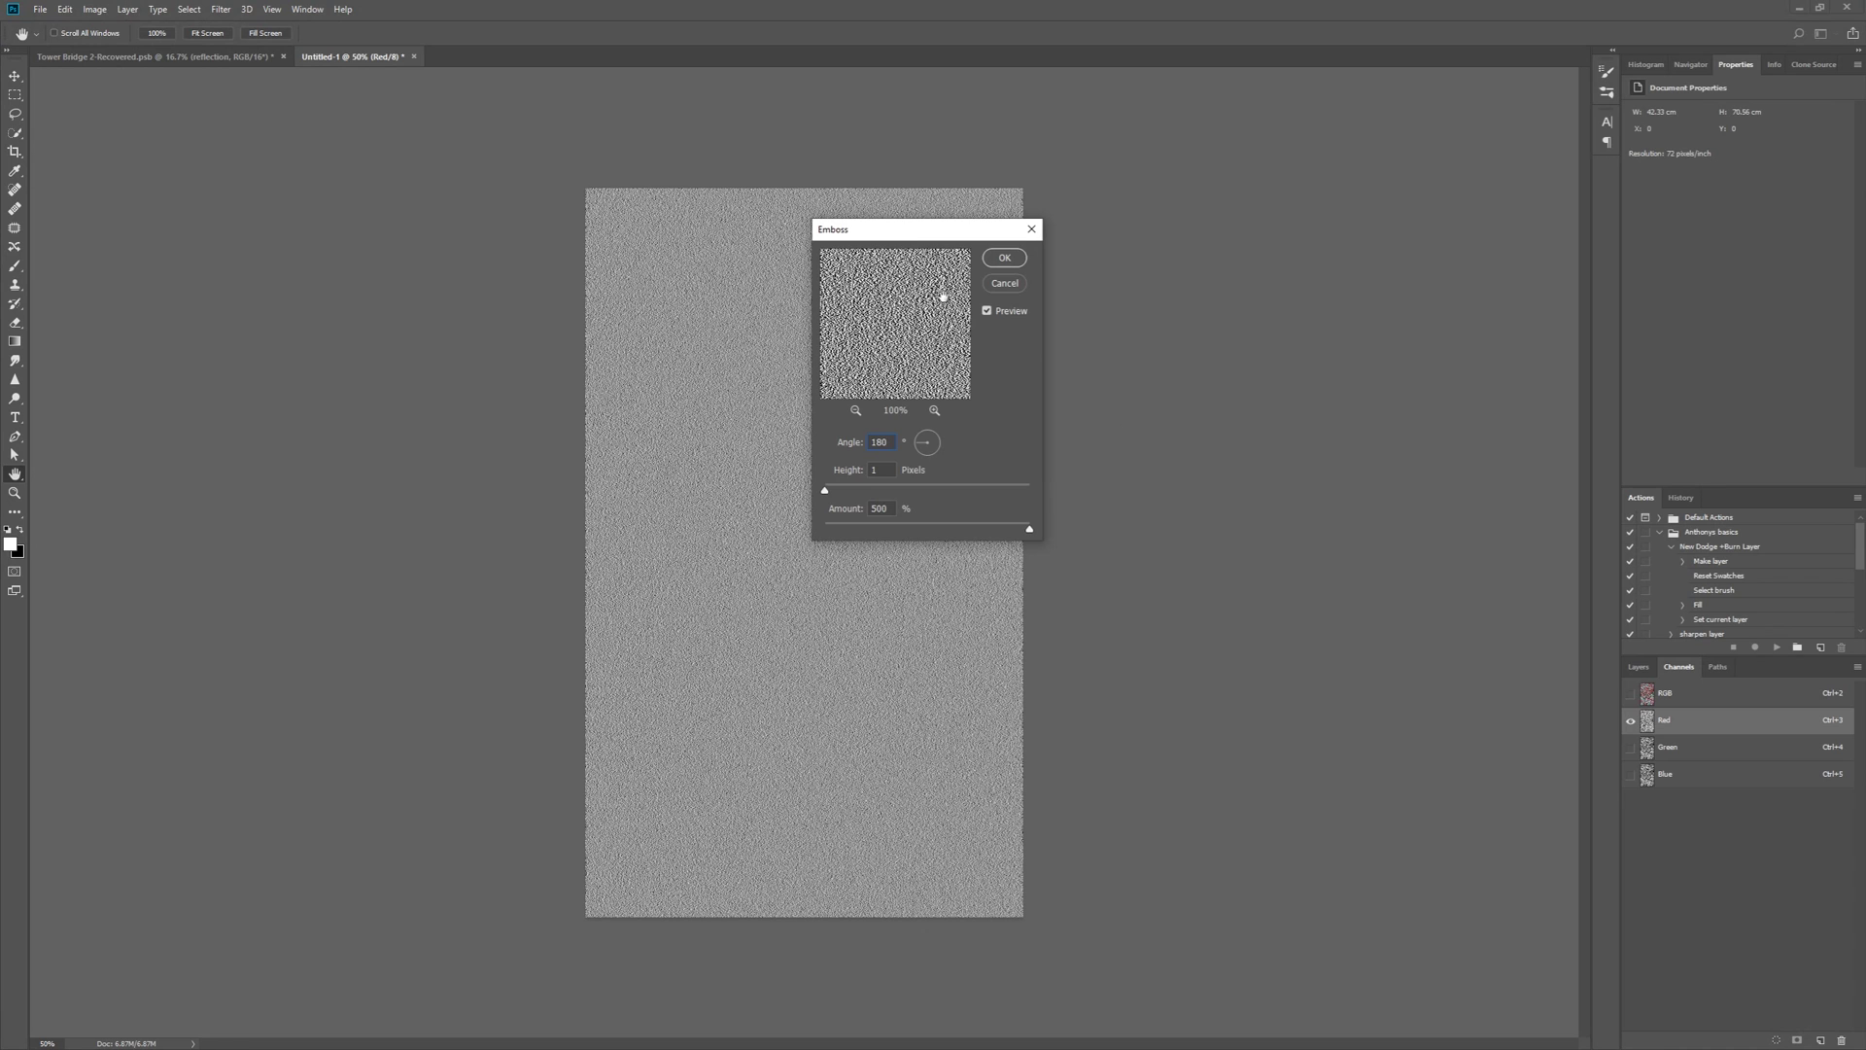
pyautogui.click(1004, 258)
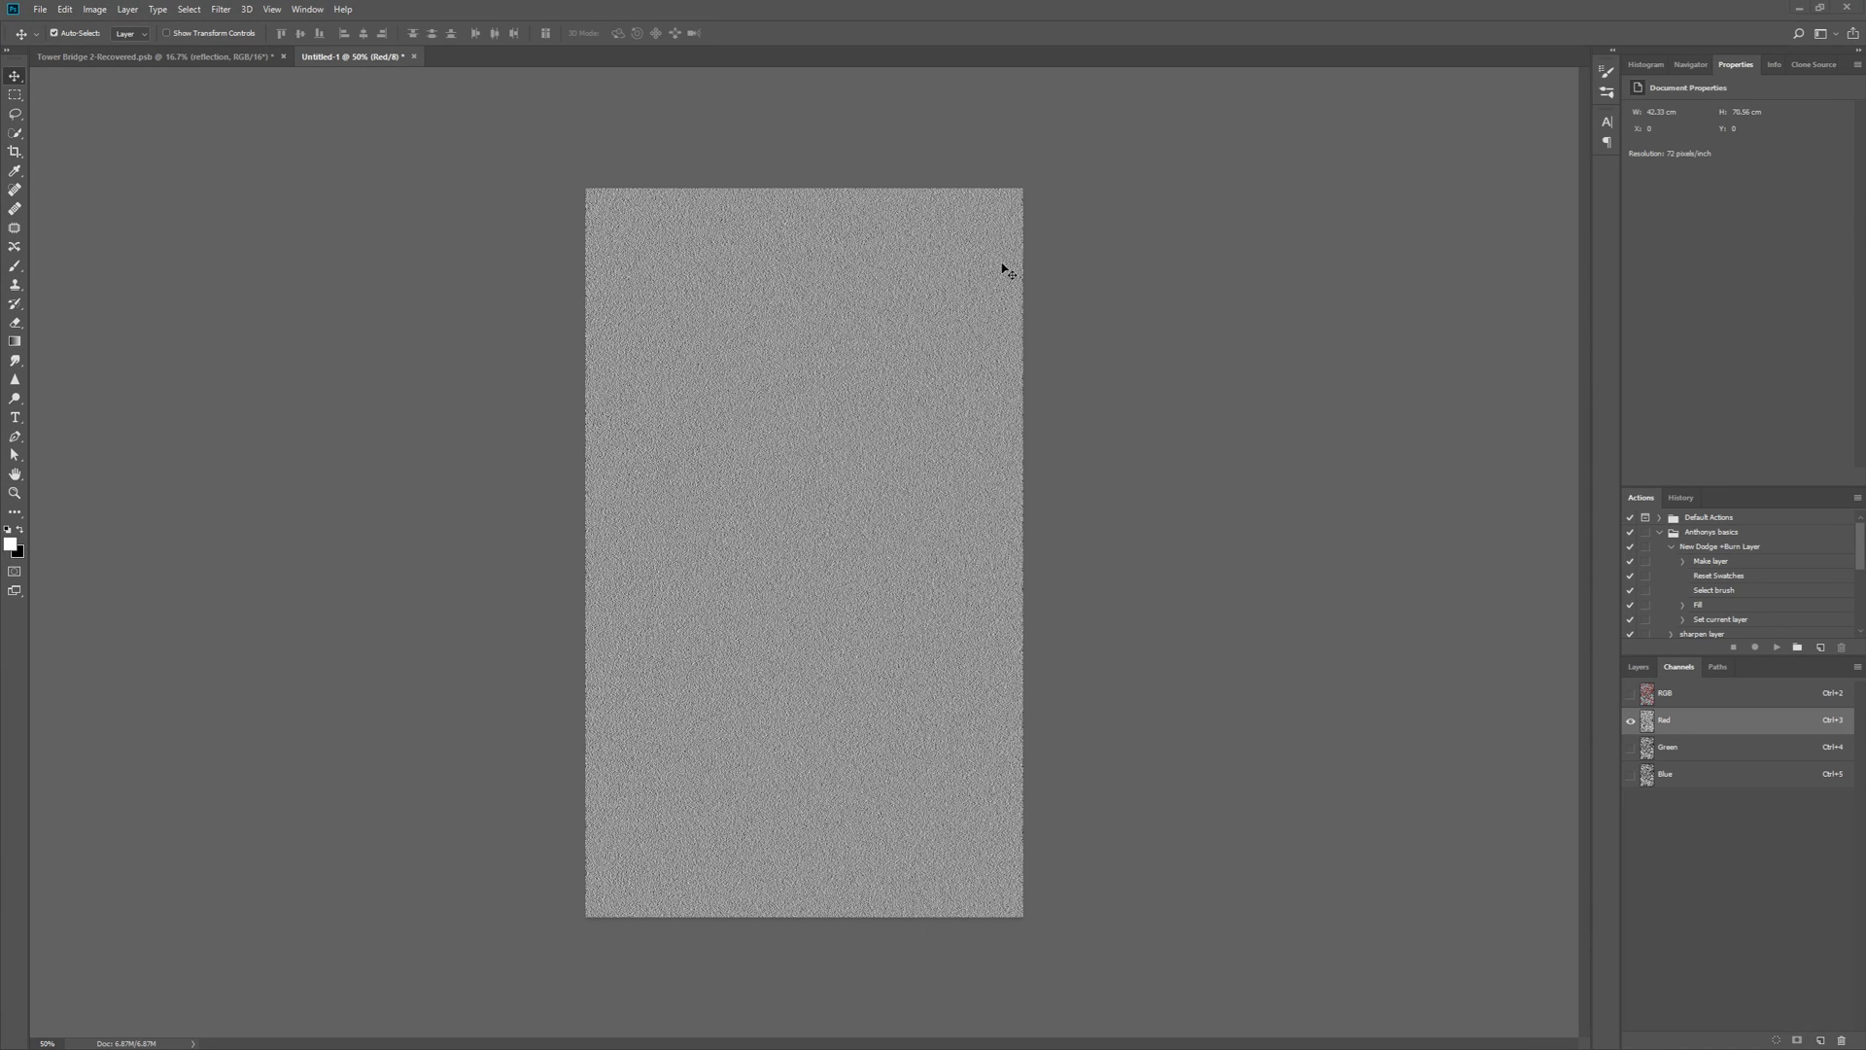
# Emboss only the green channel with a 90° angle, 1 pixel height and 500% amount
pyautogui.click(1686, 754)
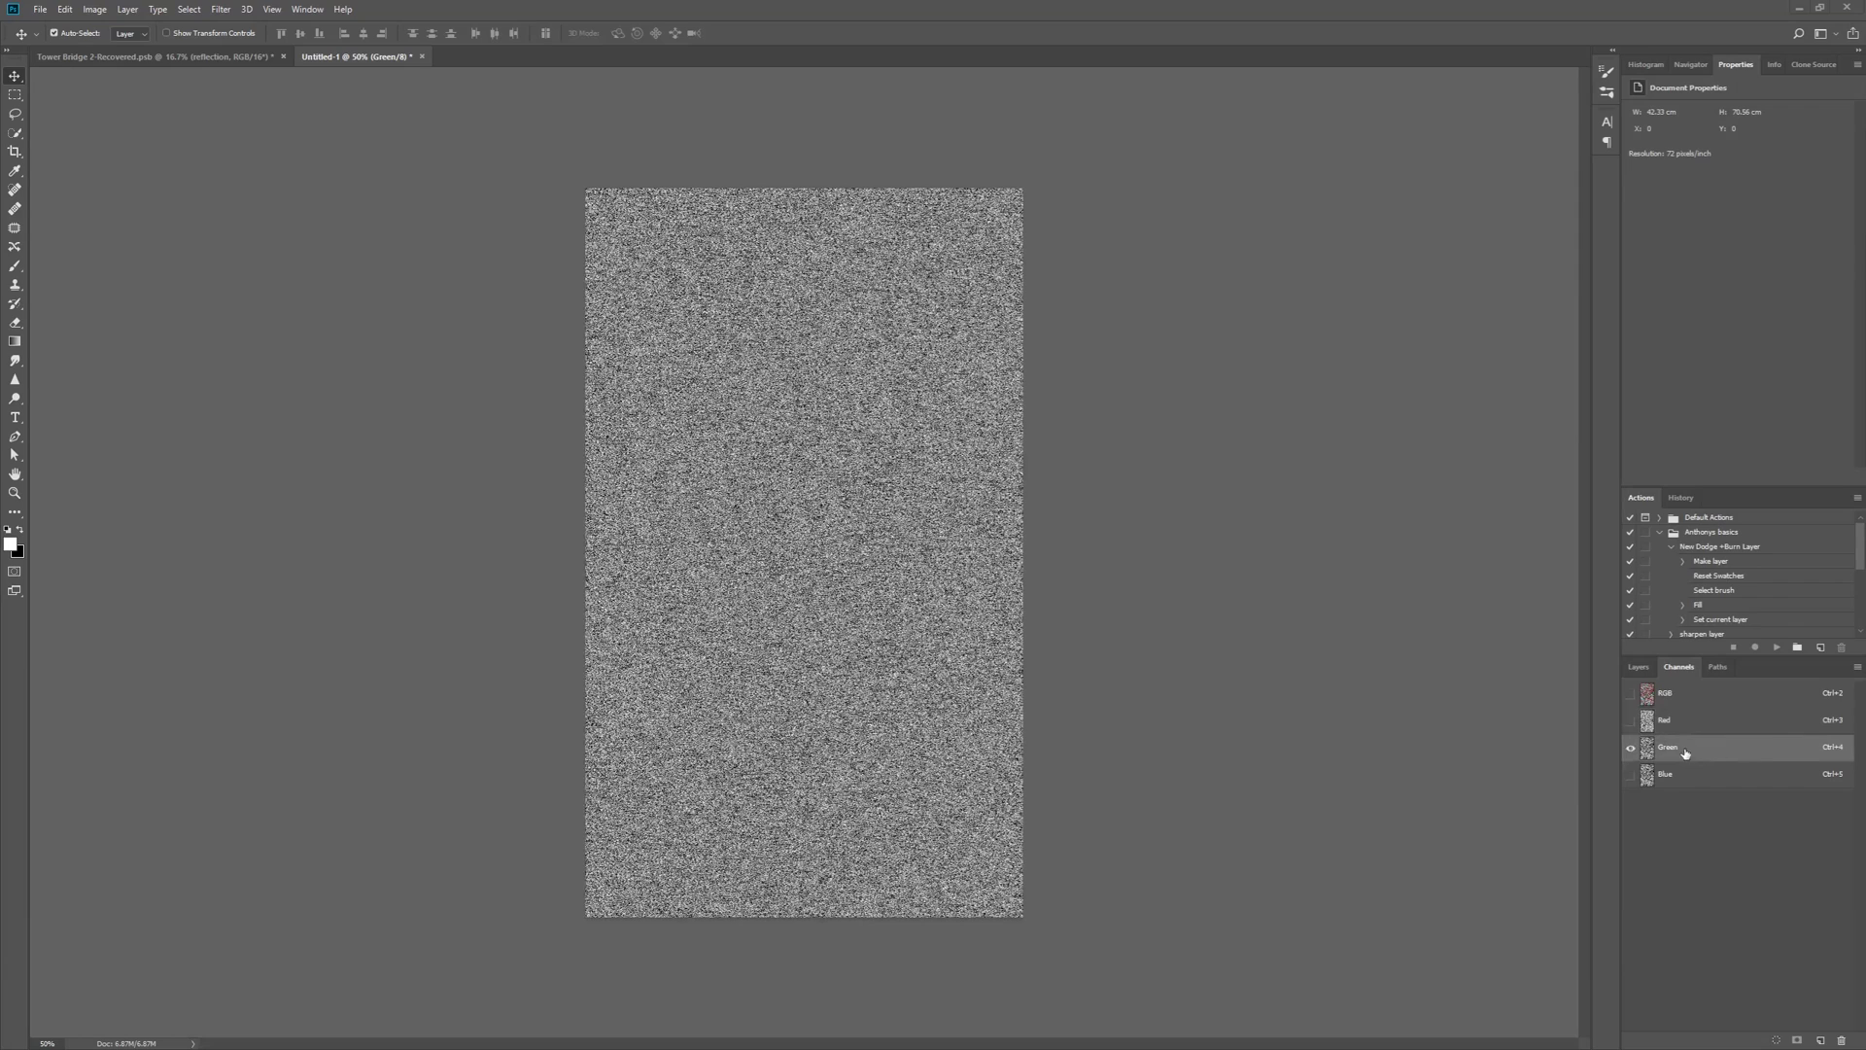
pyautogui.click(221, 9)
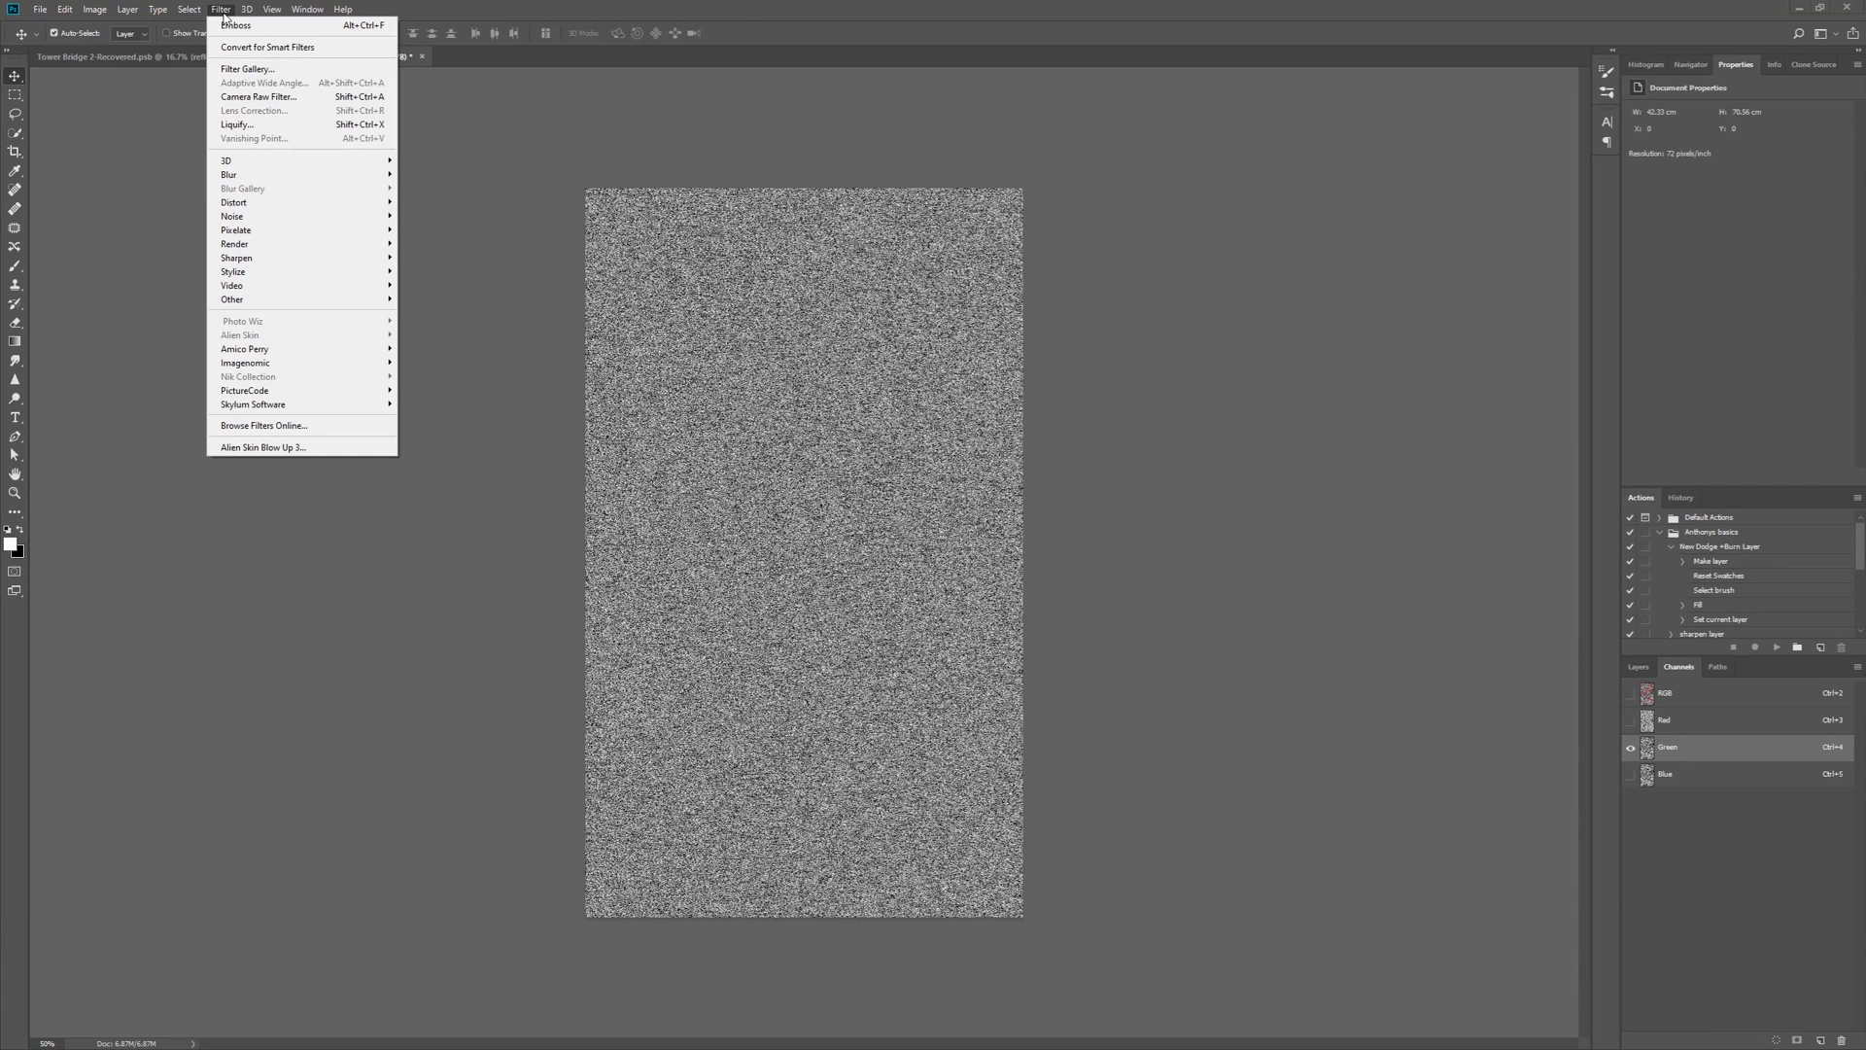
pyautogui.moveTo(259, 221)
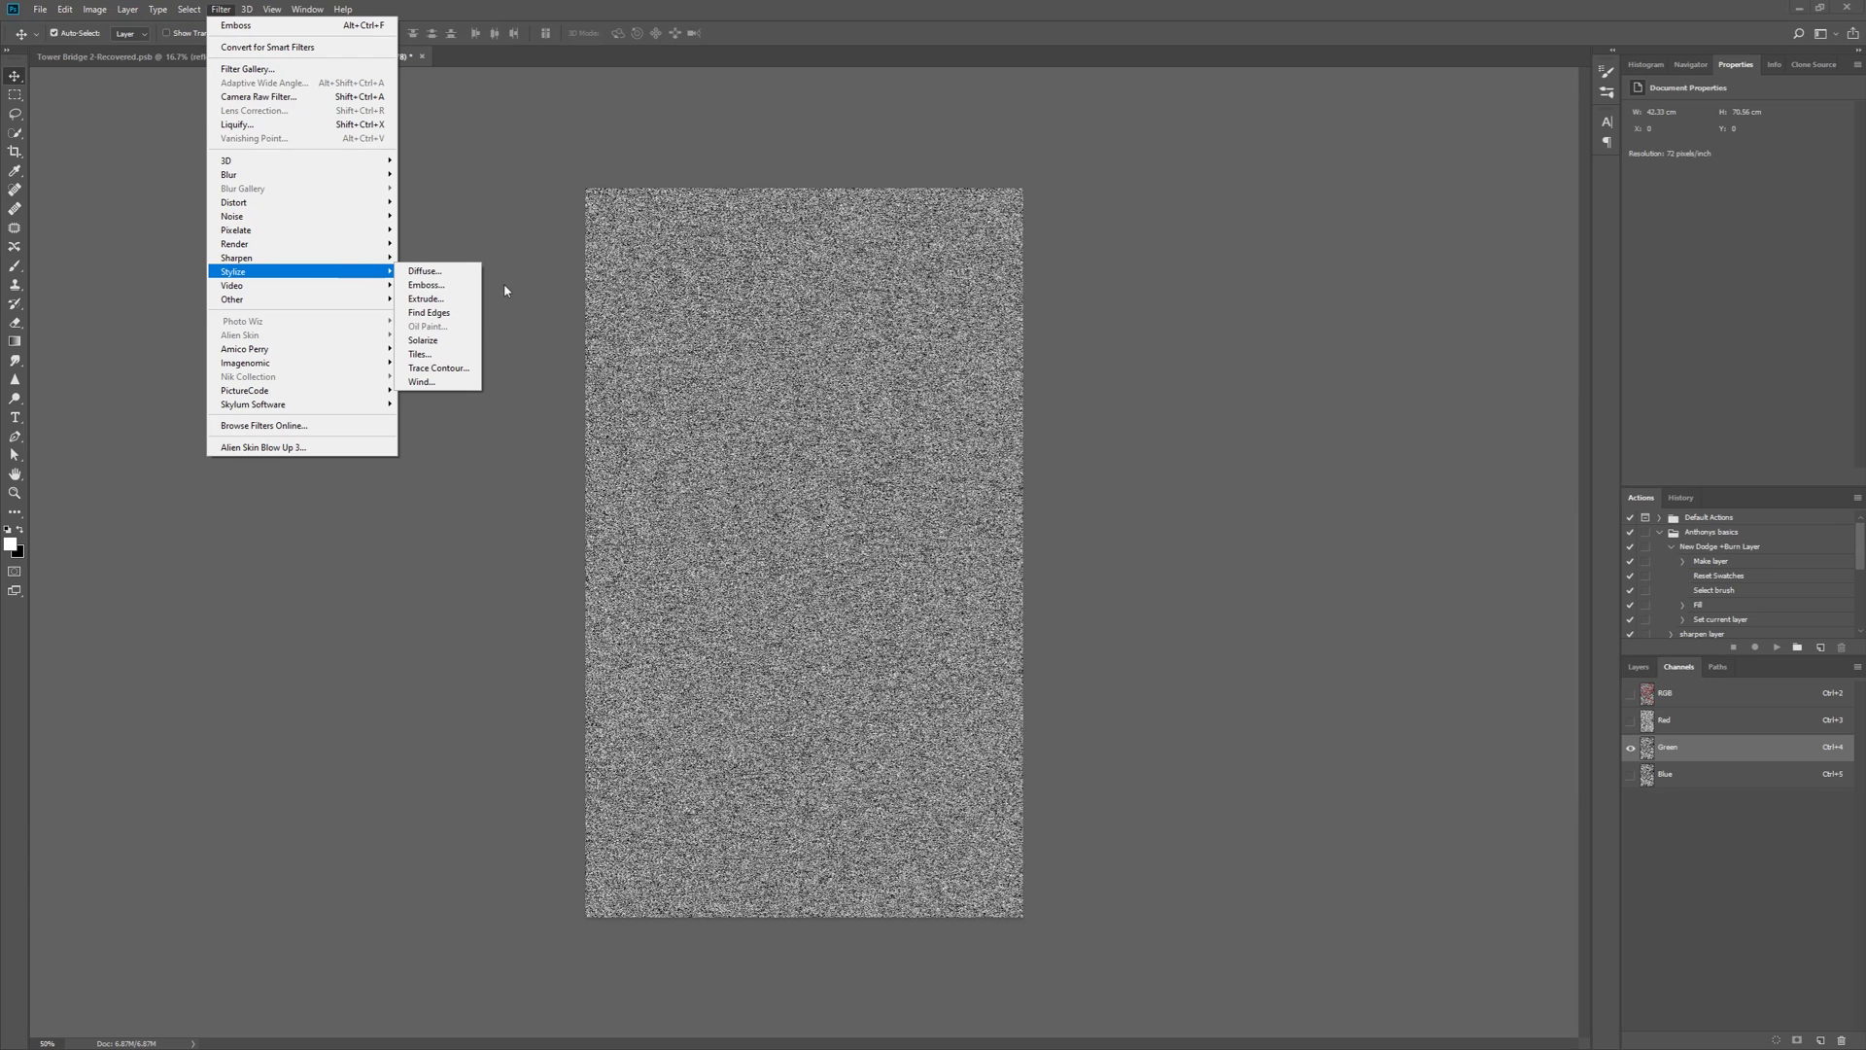
pyautogui.click(426, 285)
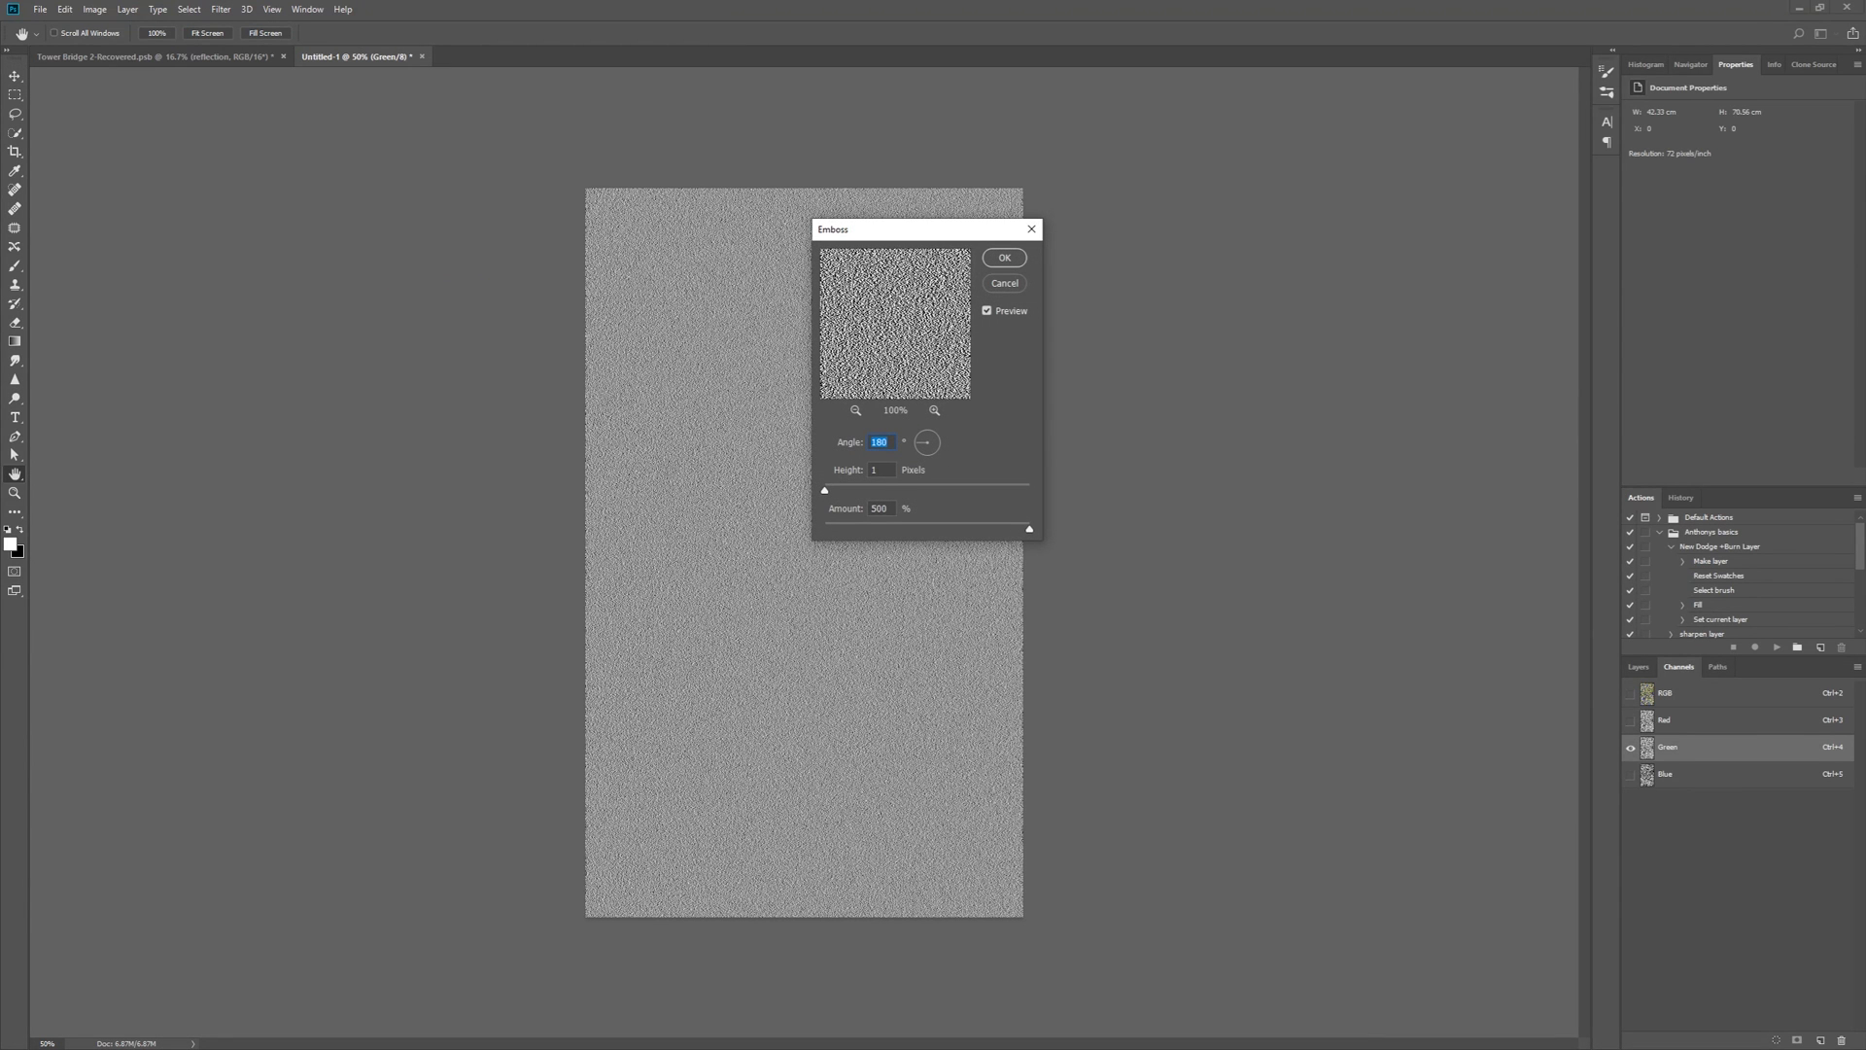
pyautogui.write('9')
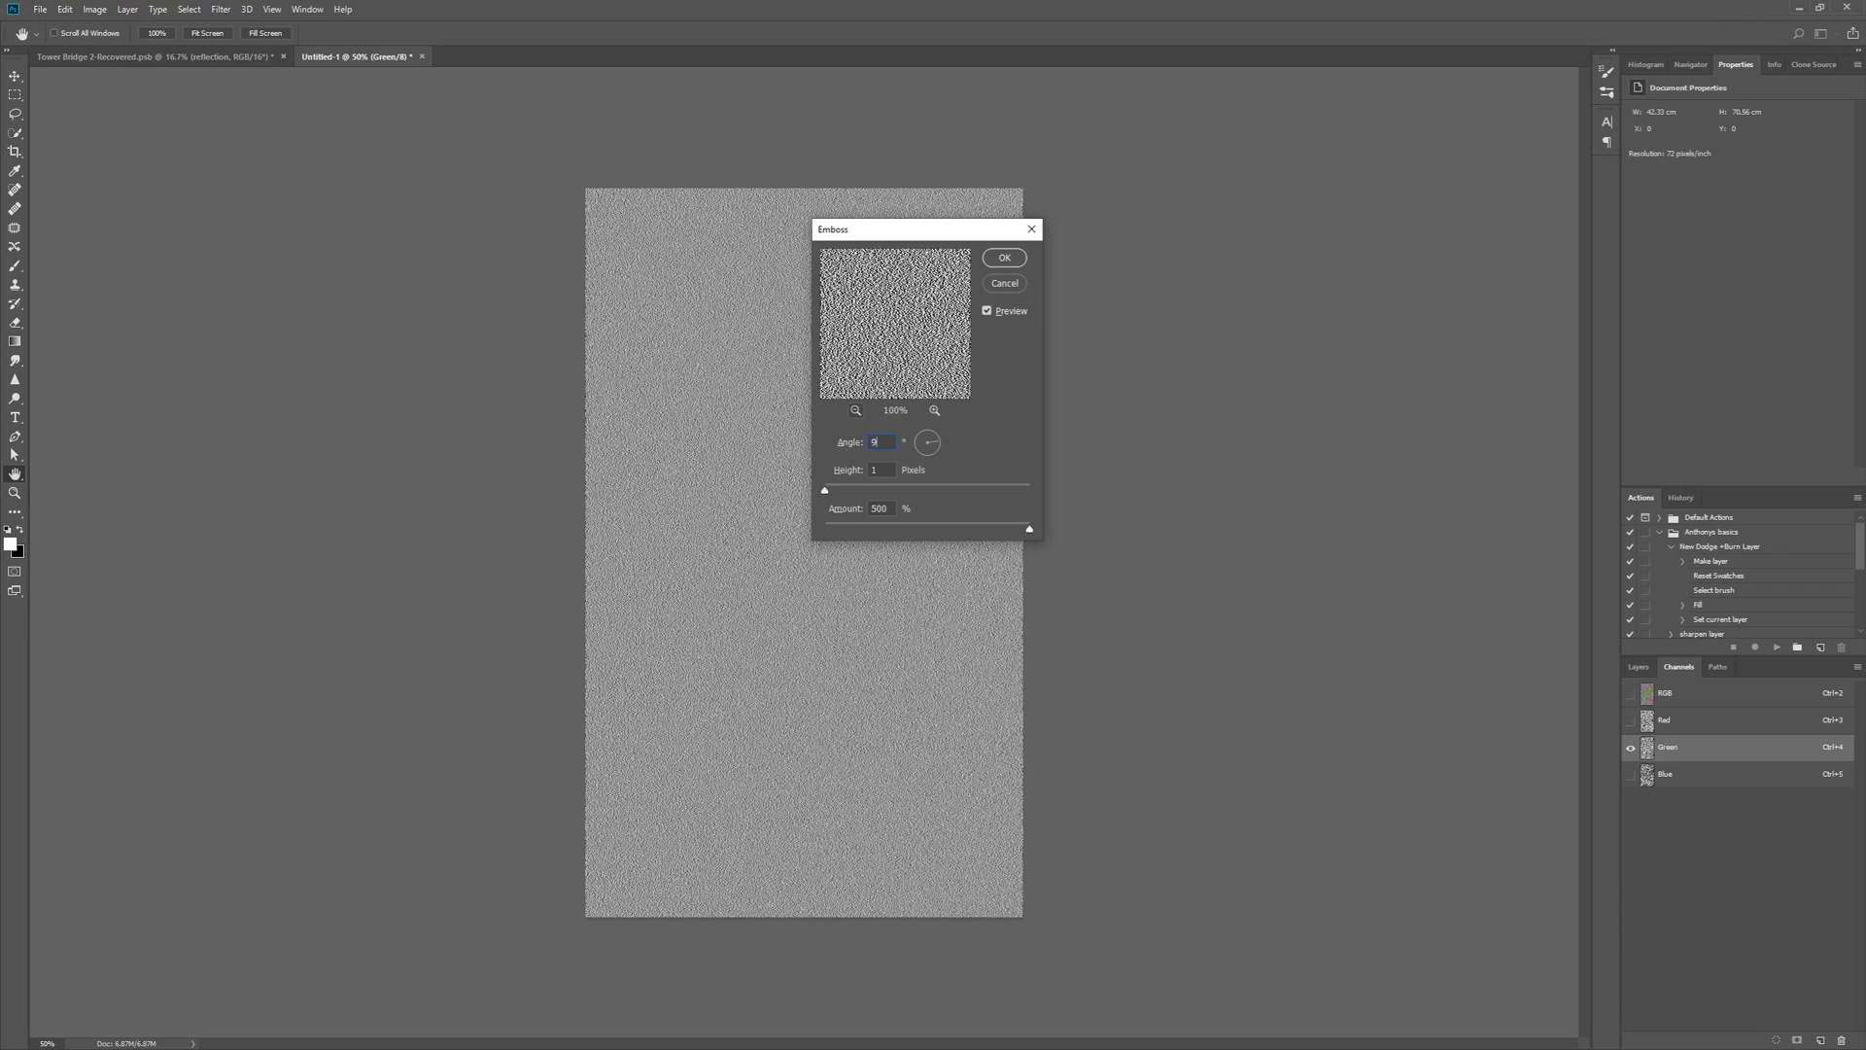
pyautogui.write('0')
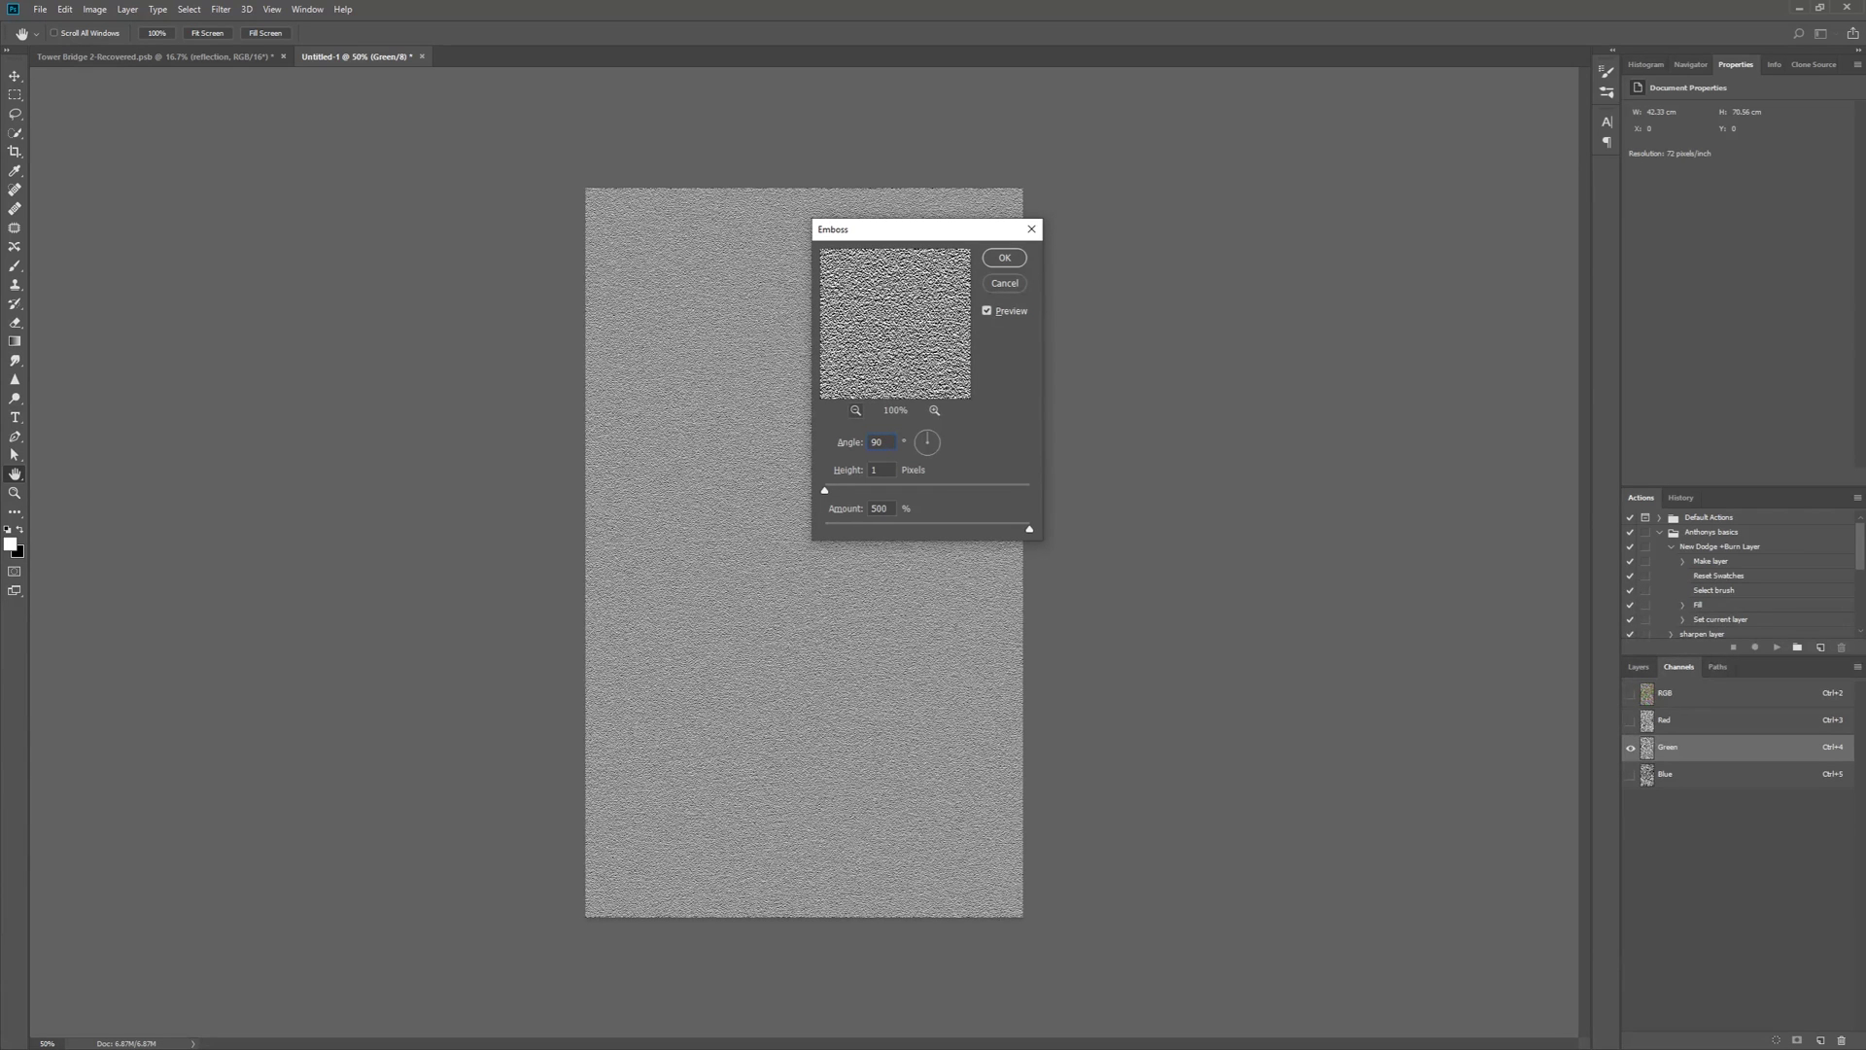
pyautogui.click(1004, 259)
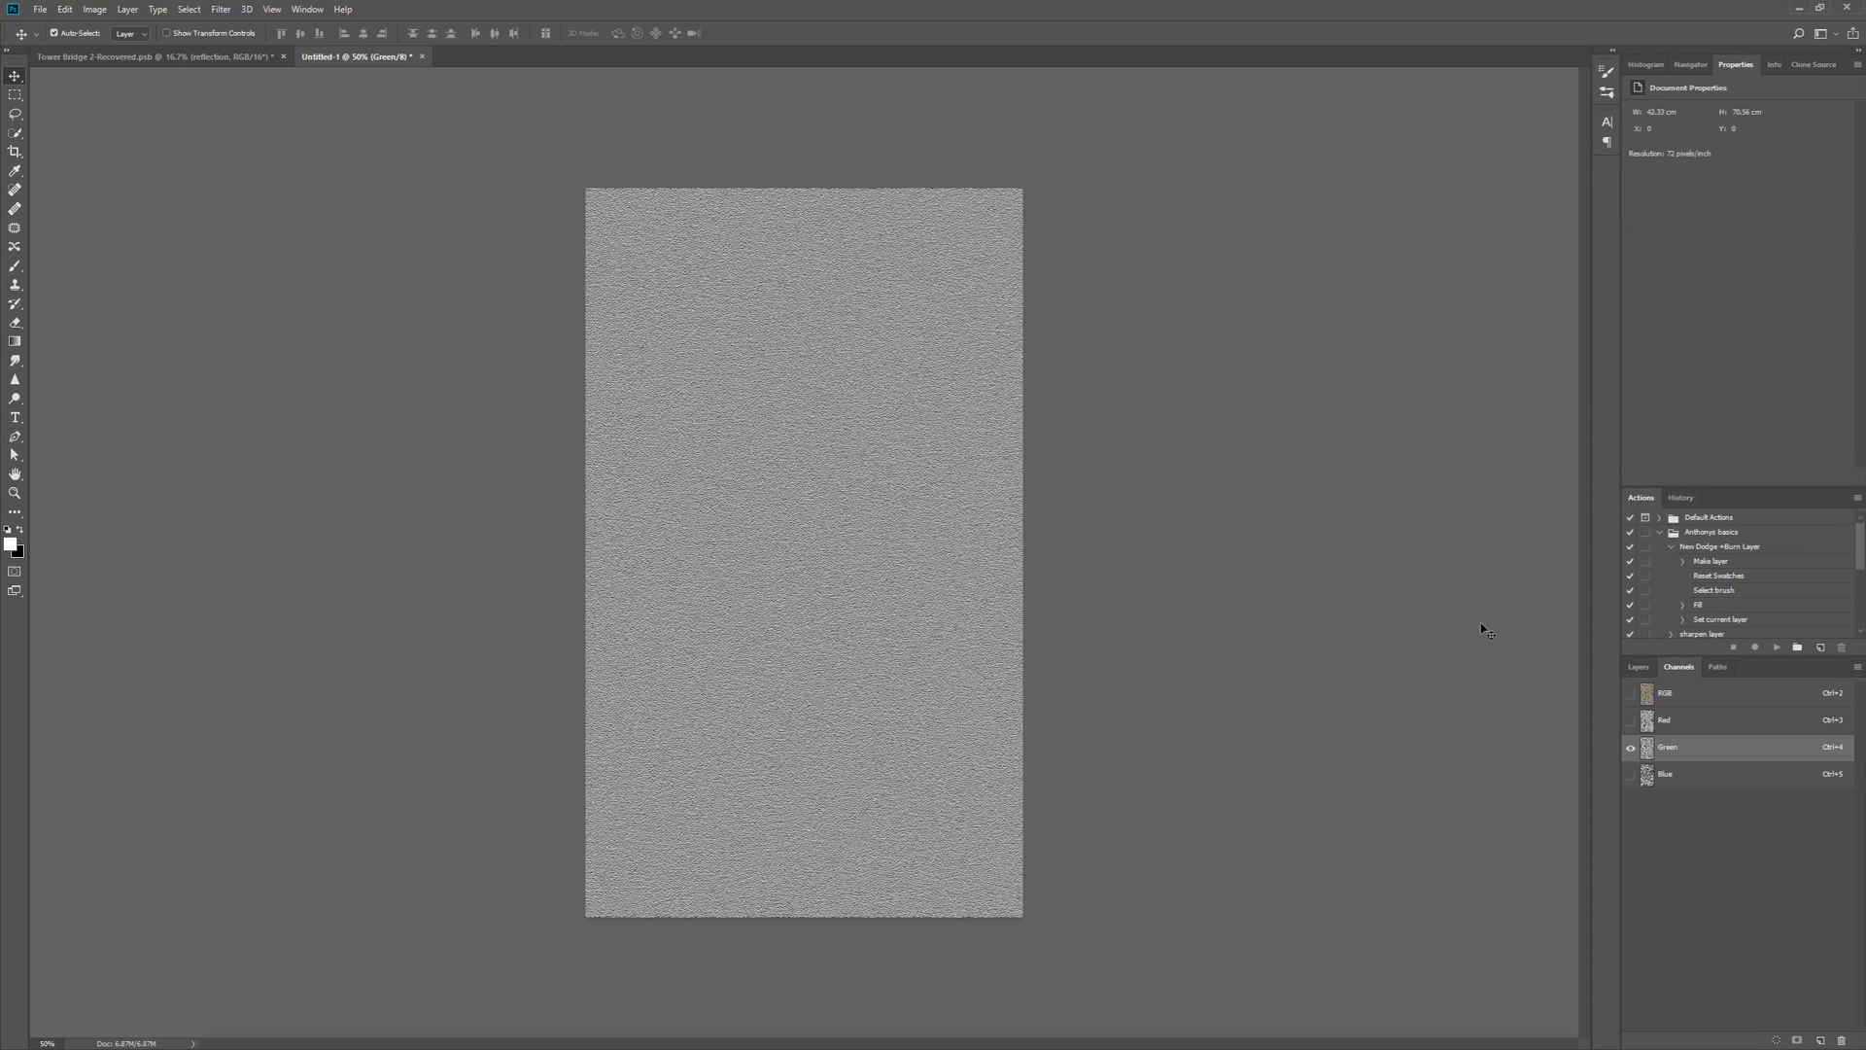
# Restore the RGB composite, duplicate the Background layer and name the copy distorted waves
pyautogui.click(1631, 693)
pyautogui.click(1639, 667)
pyautogui.moveTo(1740, 778); pyautogui.dragTo(1820, 1042)
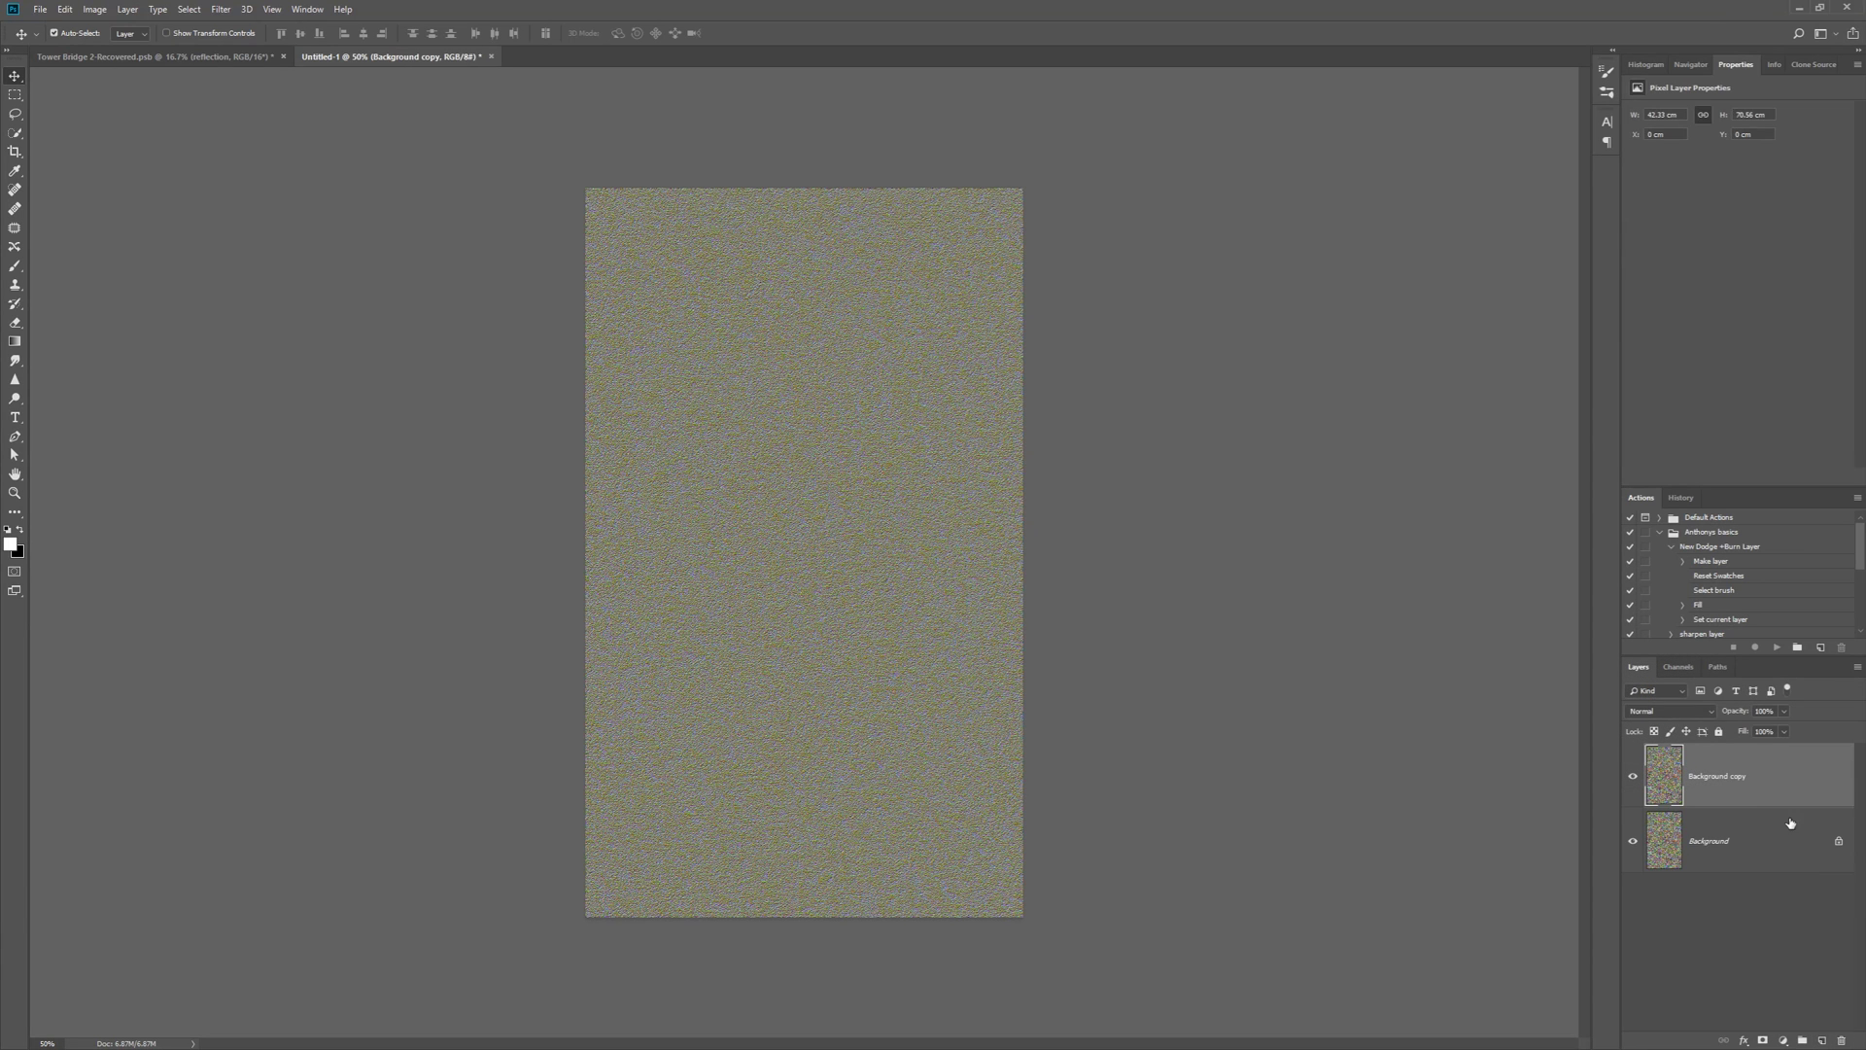
pyautogui.doubleClick(1738, 778)
pyautogui.write('distorted waves')
pyautogui.press('Return')
# Stretch the distorted waves layer's lower edge extremely wide on both sides with a Perspective transform, keeping the upper edge at canvas width
pyautogui.hotkey('ctrl', '-')
pyautogui.hotkey('ctrl', '-')
pyautogui.hotkey('ctrl', 't')
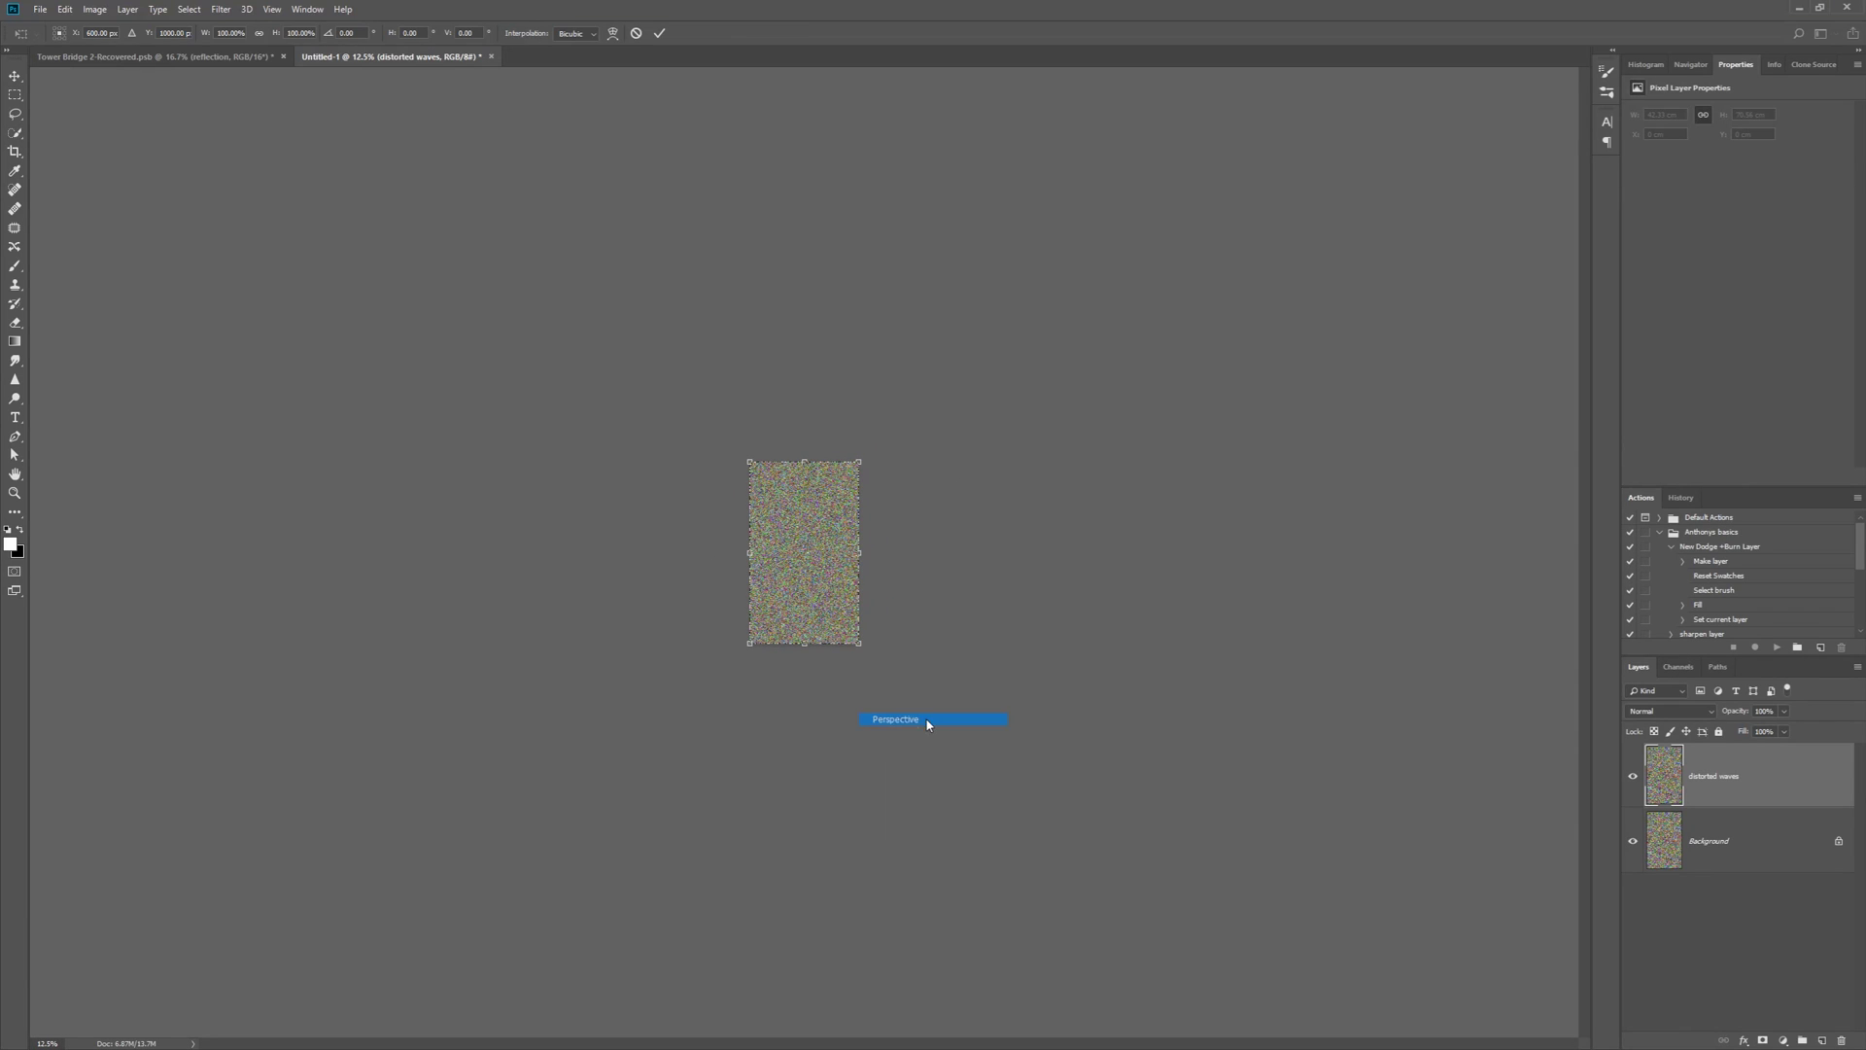
pyautogui.moveTo(859, 644); pyautogui.dragTo(1565, 601)
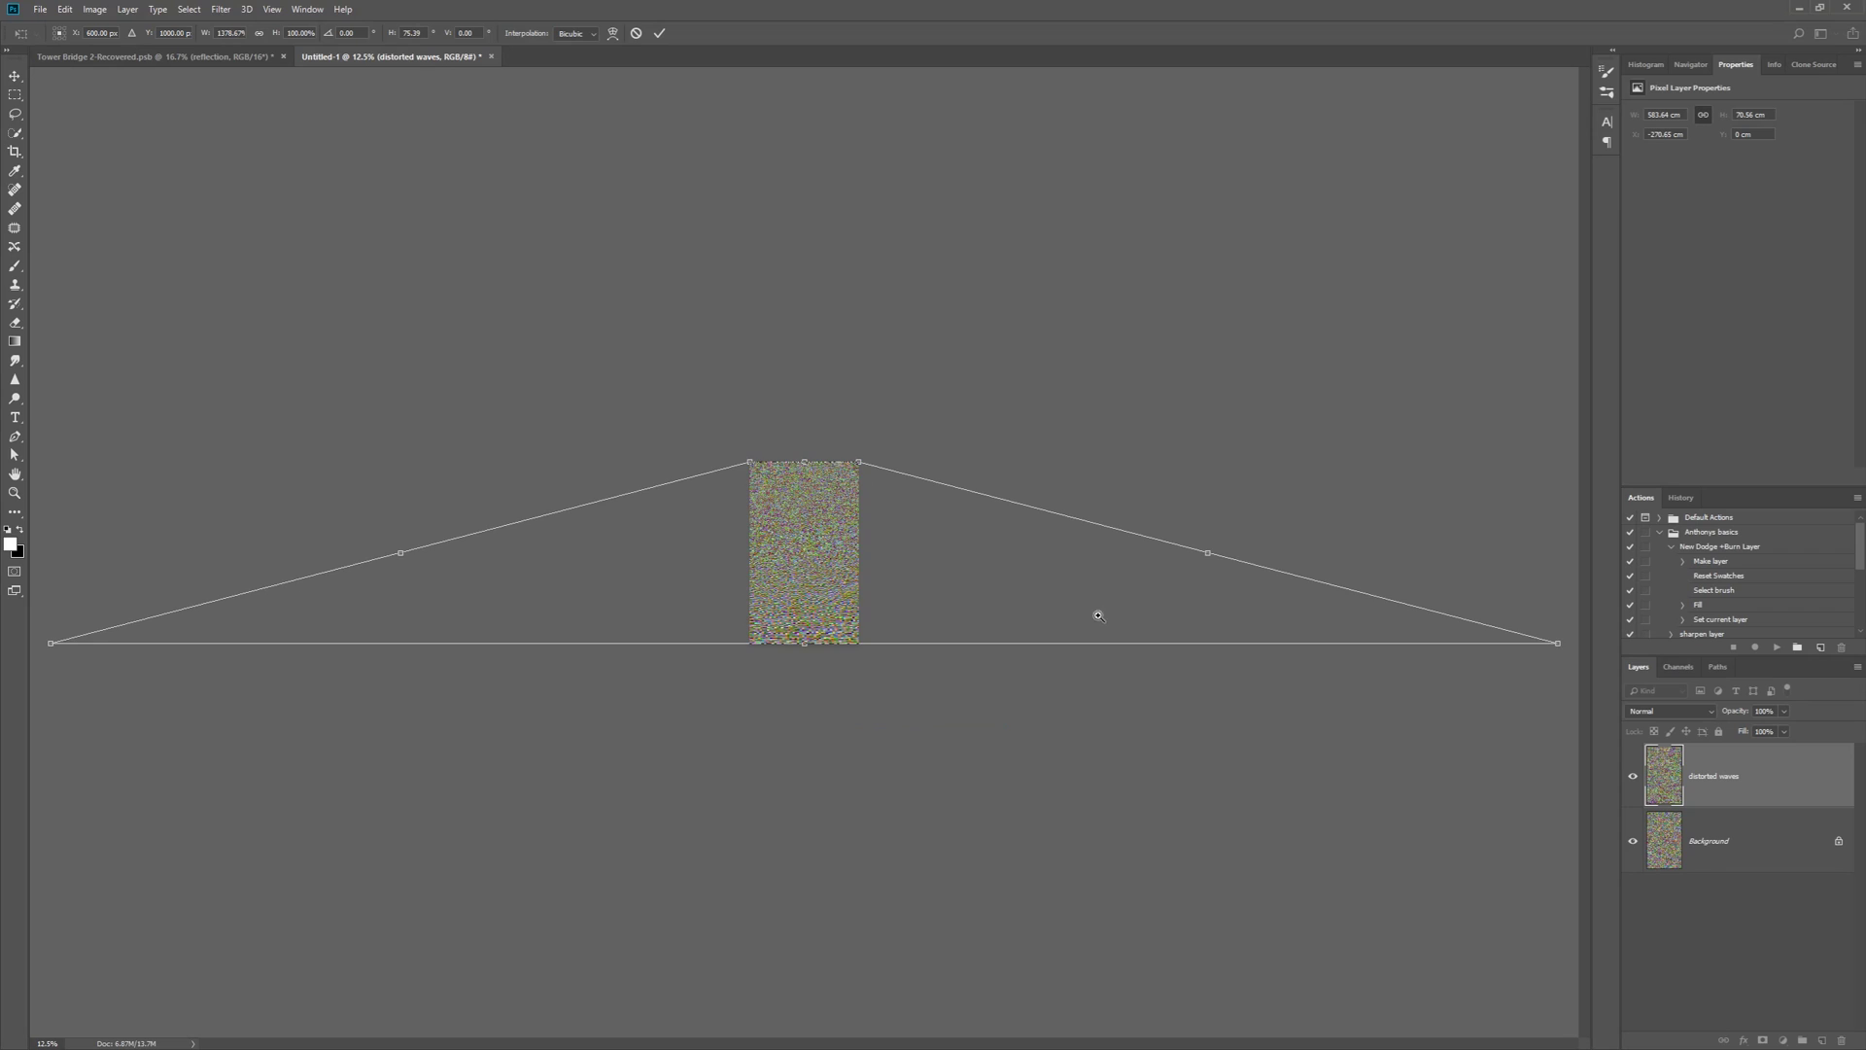
pyautogui.keyDown('alt'); pyautogui.click(1095, 616); pyautogui.keyUp('alt')
pyautogui.keyDown('alt'); pyautogui.click(1025, 600); pyautogui.keyUp('alt')
pyautogui.moveTo(1184, 605); pyautogui.dragTo(1596, 577)
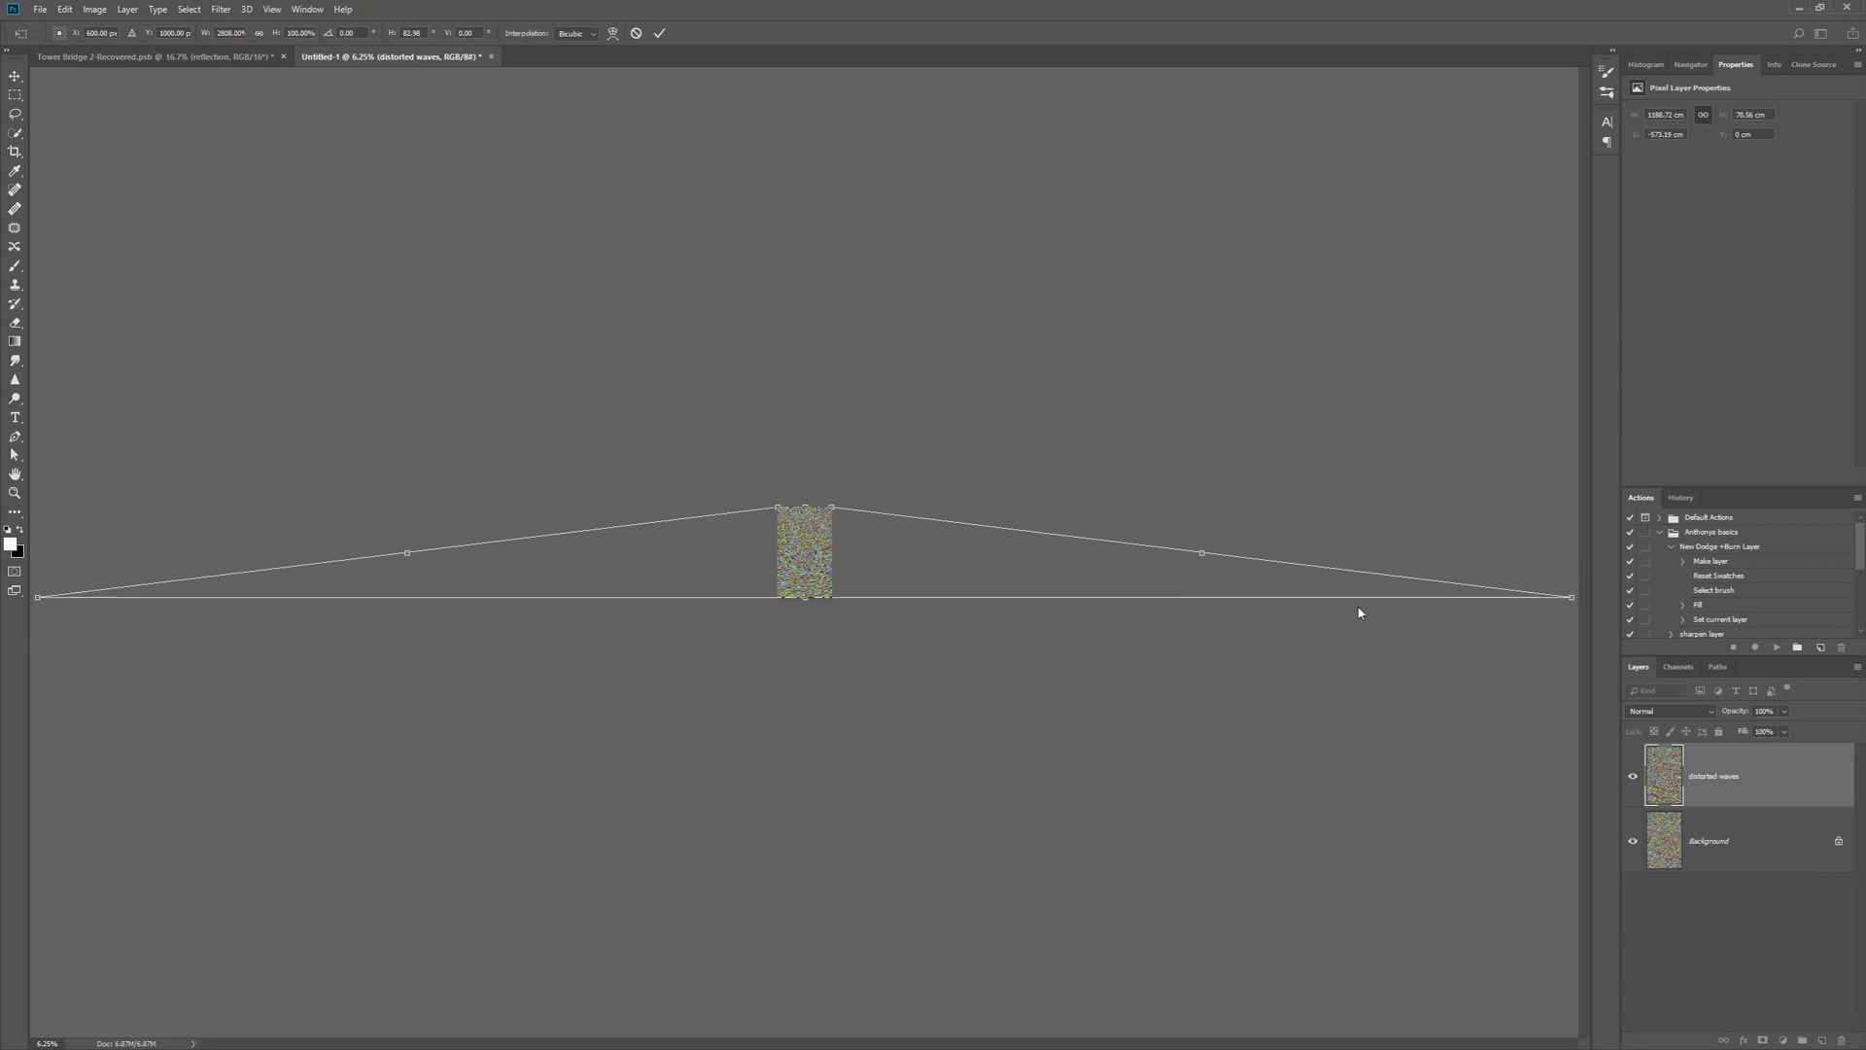
pyautogui.keyDown('ctrl'); pyautogui.keyDown('alt'); pyautogui.click(960, 579); pyautogui.keyUp('alt'); pyautogui.keyUp('ctrl')
pyautogui.keyDown('ctrl'); pyautogui.keyDown('alt'); pyautogui.click(960, 579); pyautogui.keyUp('alt'); pyautogui.keyUp('ctrl')
pyautogui.moveTo(1325, 582); pyautogui.dragTo(1511, 577)
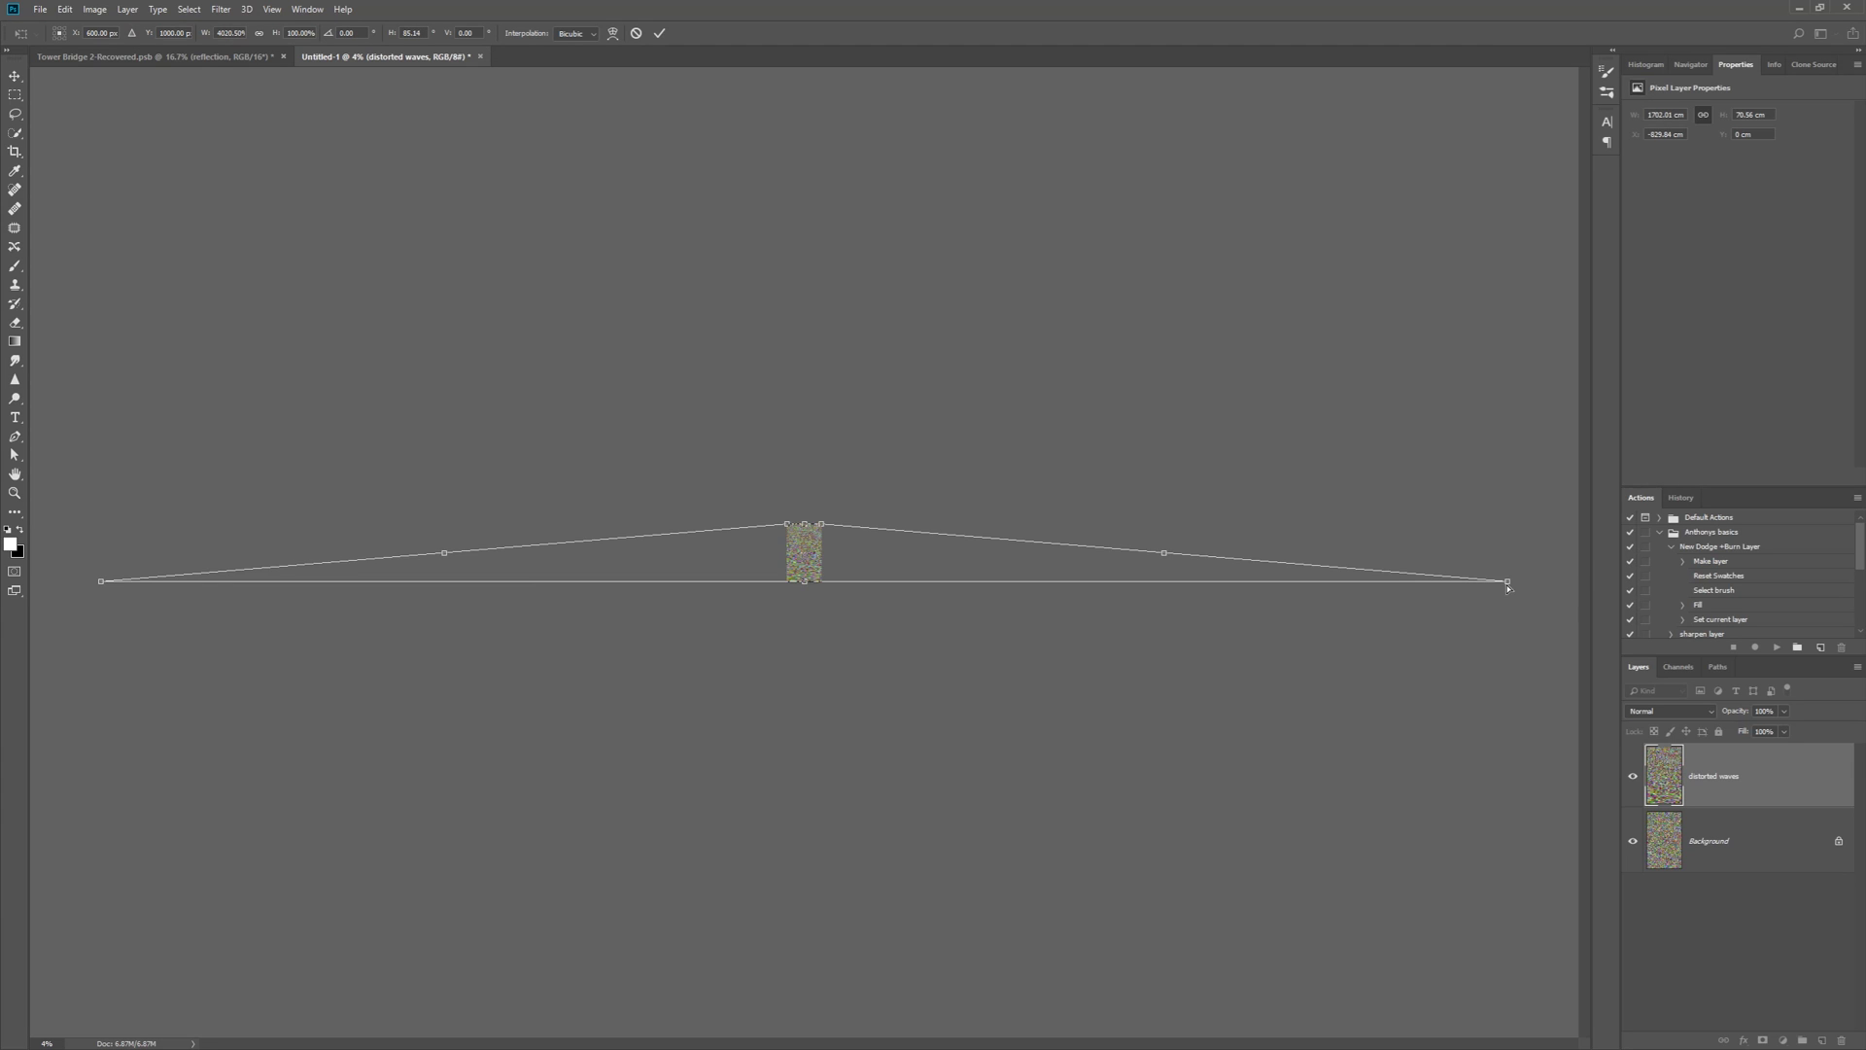
pyautogui.moveTo(1509, 583); pyautogui.dragTo(1652, 589)
pyautogui.press('Return')
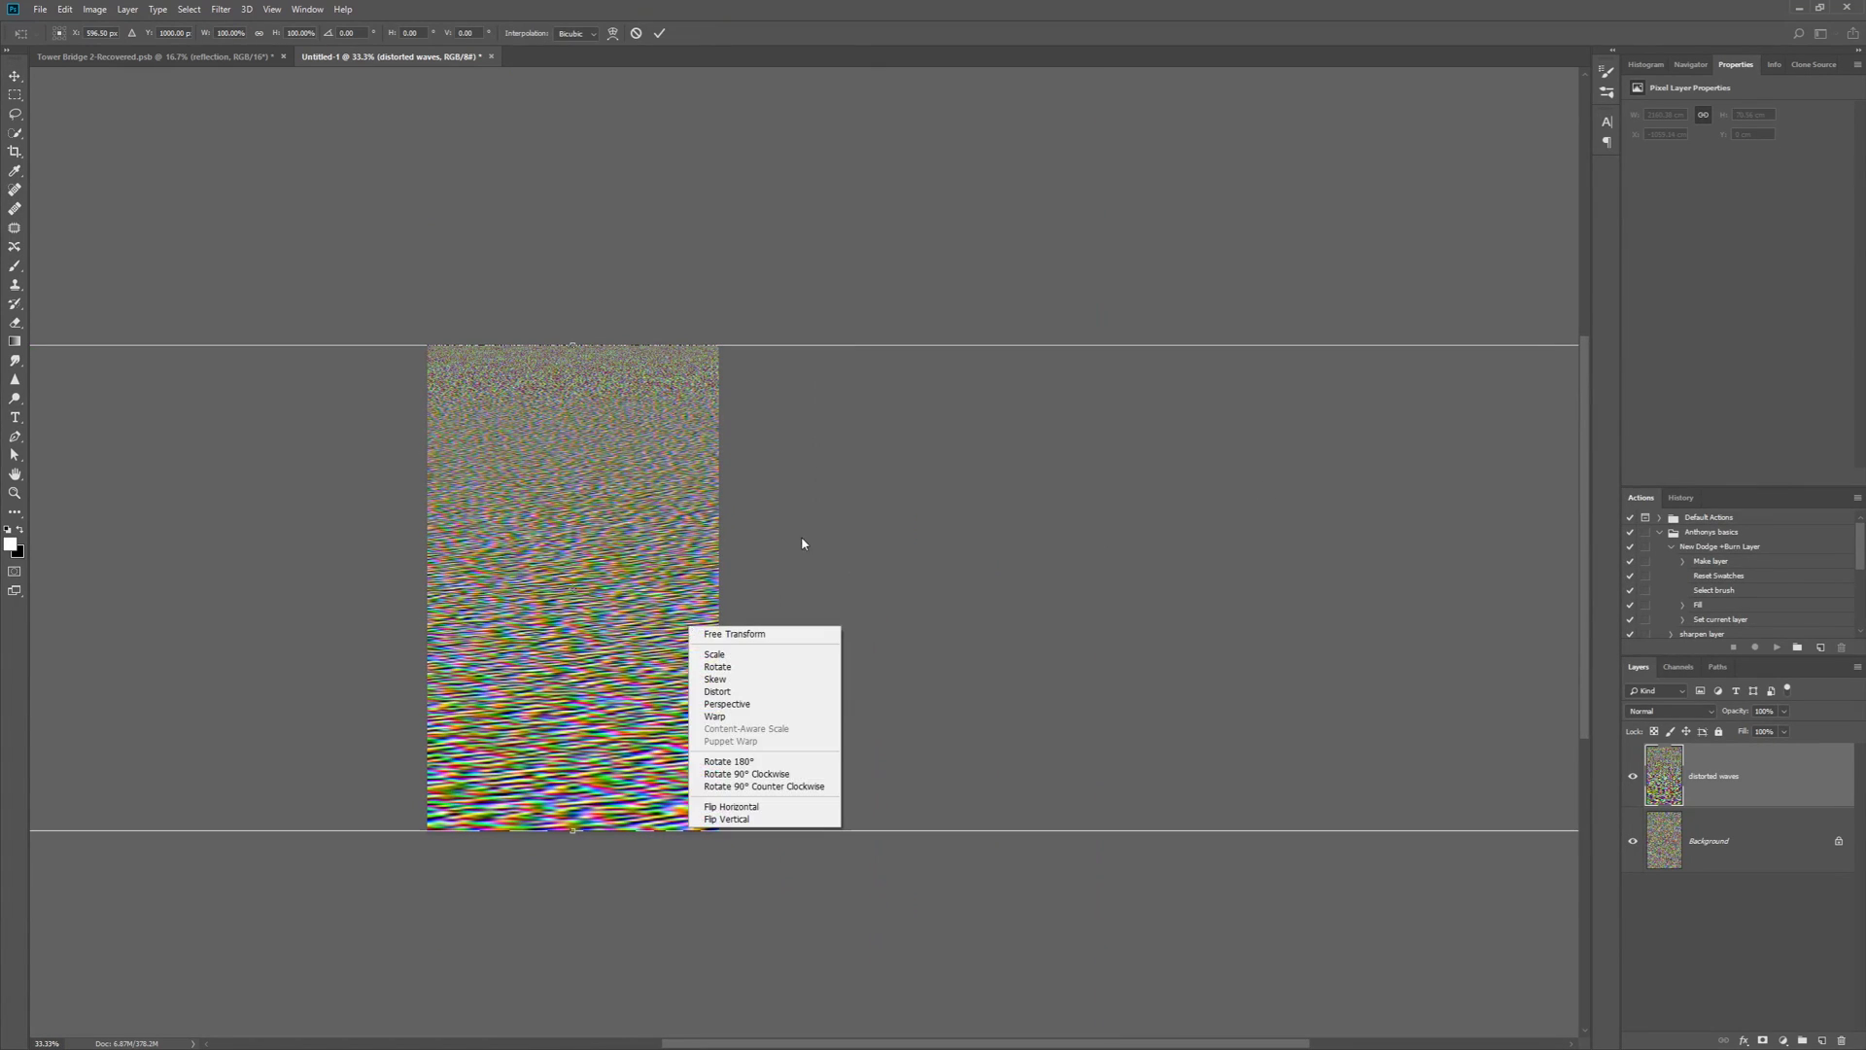
# Widen the lower edge of the displace wider layer with a Perspective transform to about 639% width
pyautogui.press('Escape')
pyautogui.press('Escape')
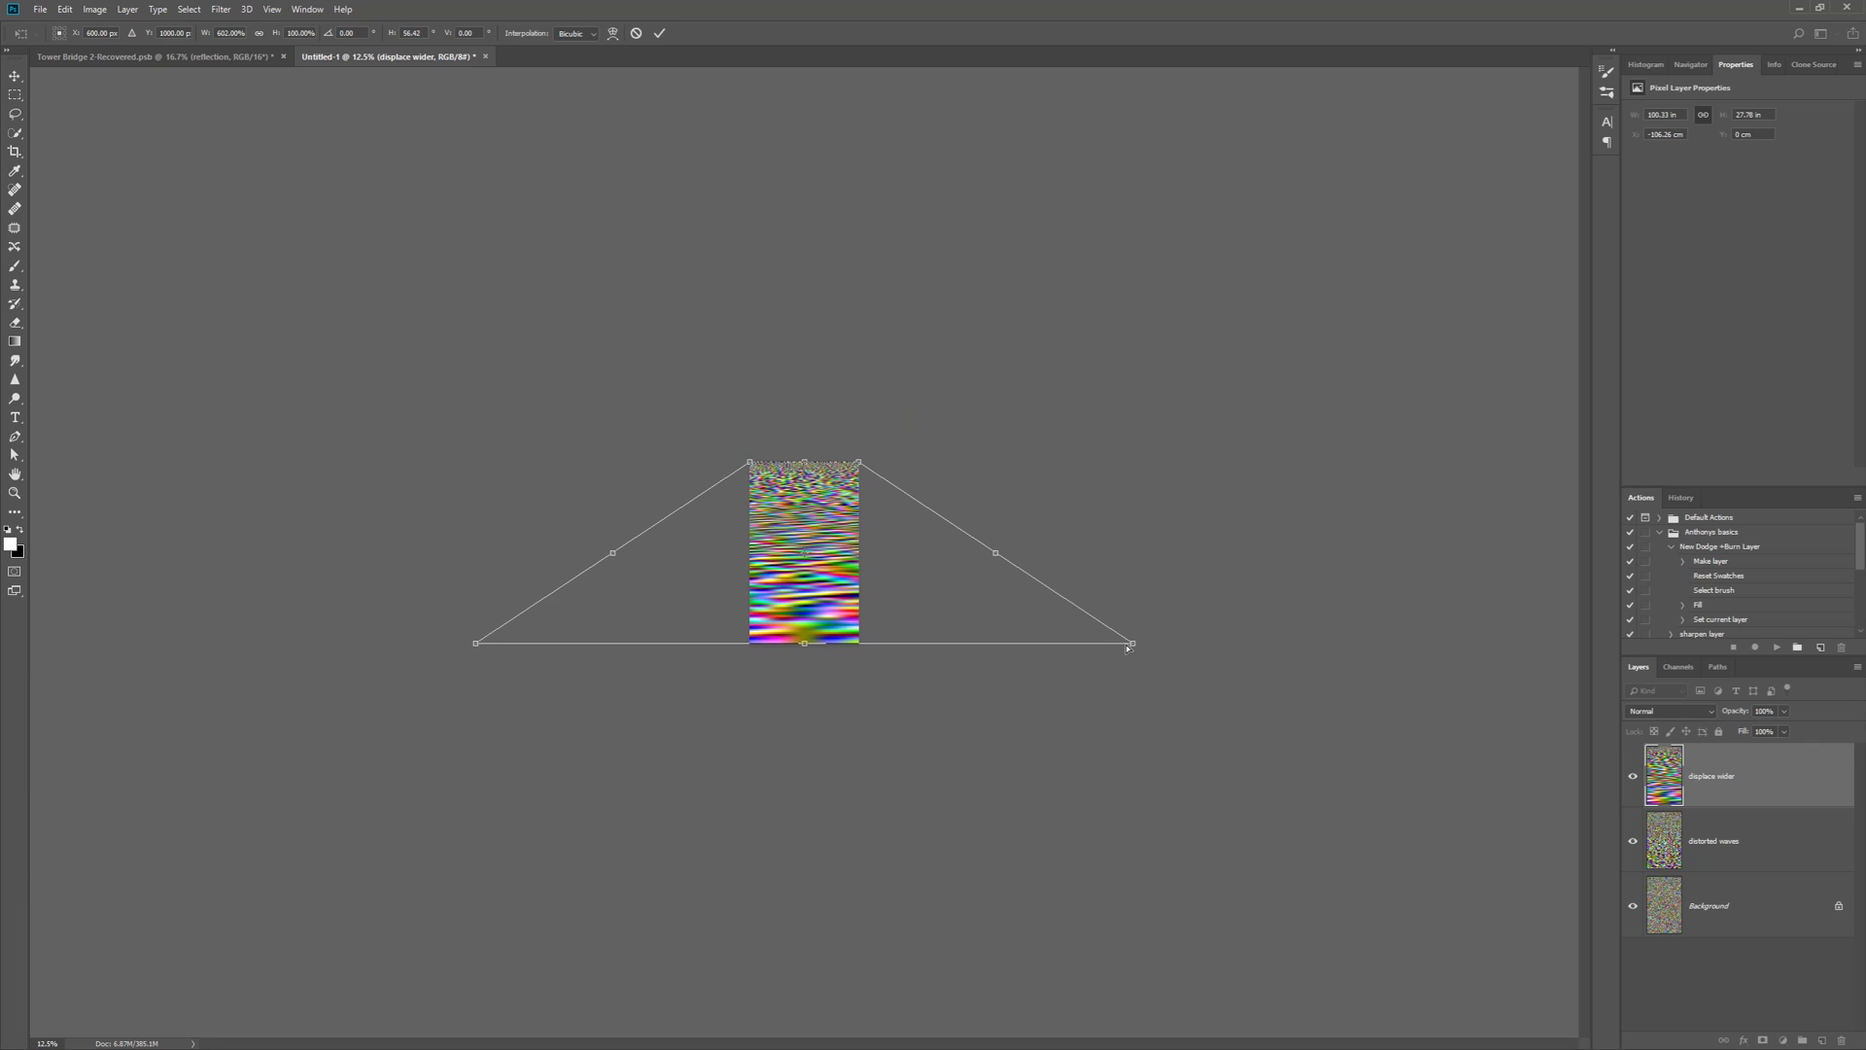
pyautogui.moveTo(1135, 649)
pyautogui.mouseDown()
pyautogui.moveTo(1288, 645)
pyautogui.moveTo(1155, 651)
pyautogui.mouseUp()
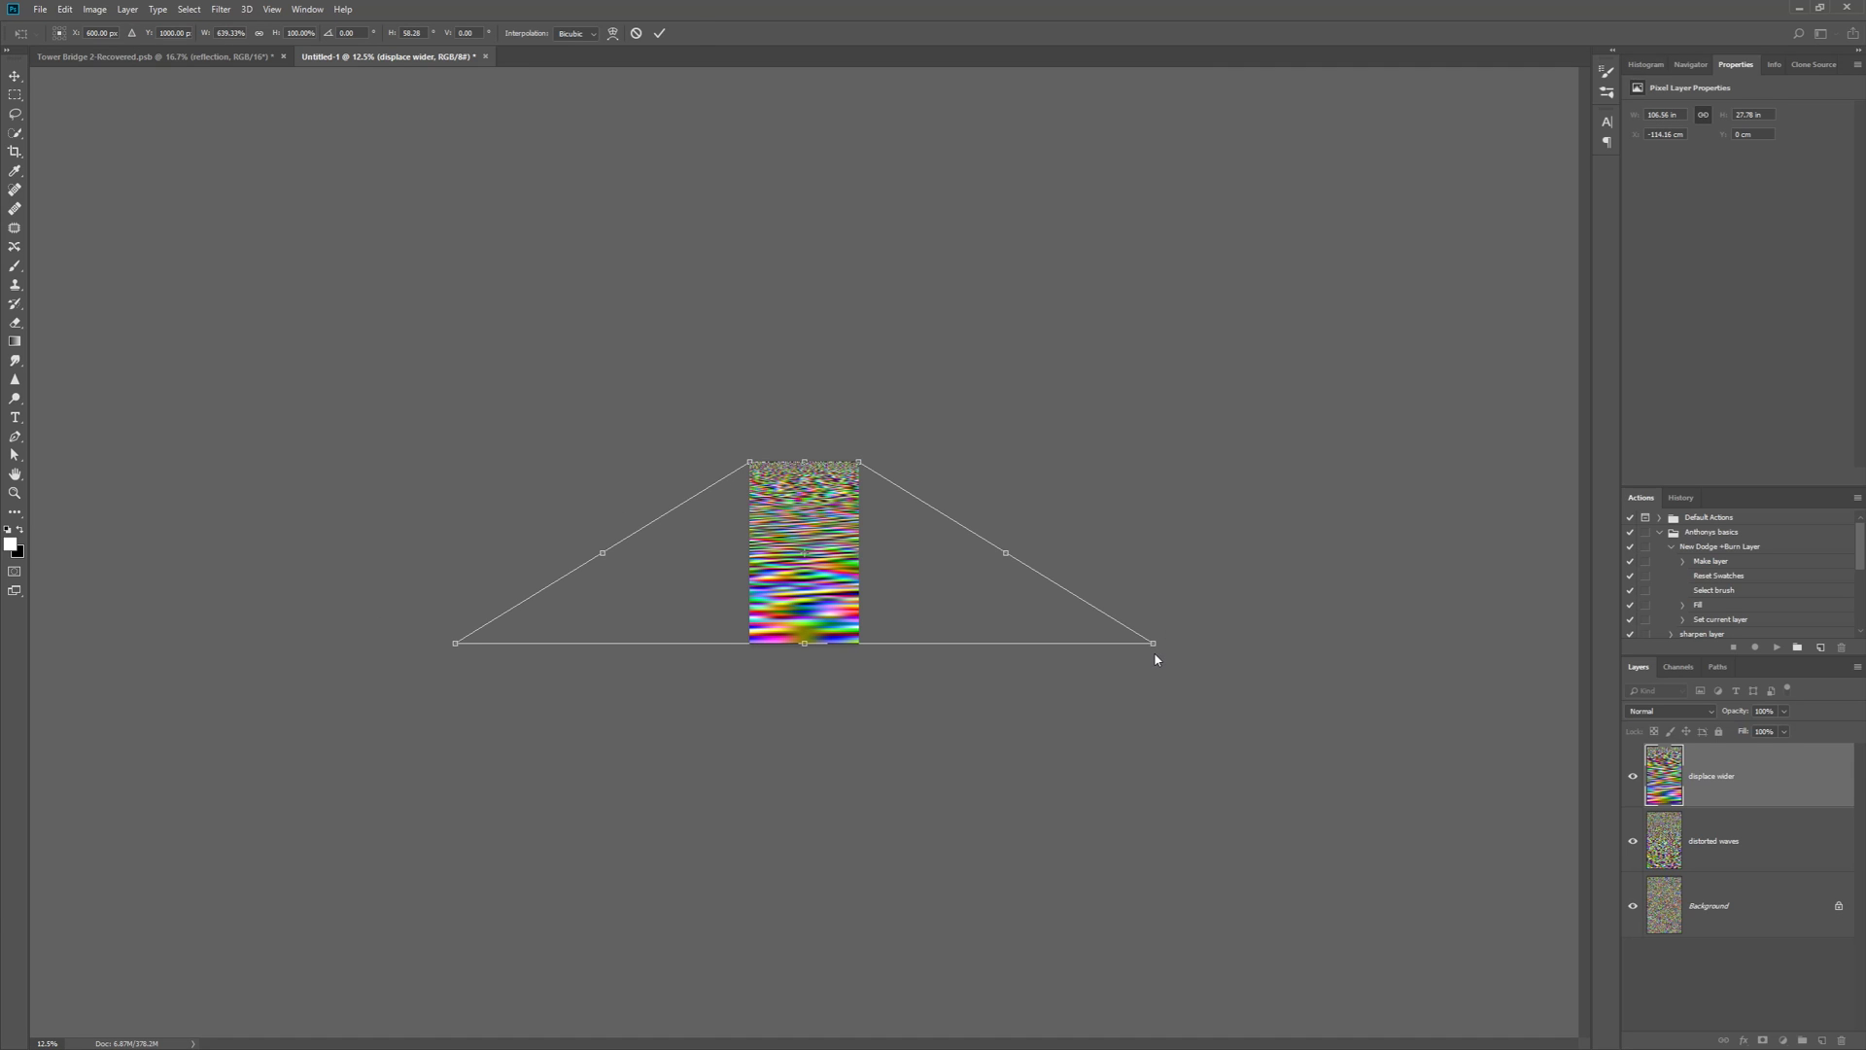
pyautogui.press('Return')
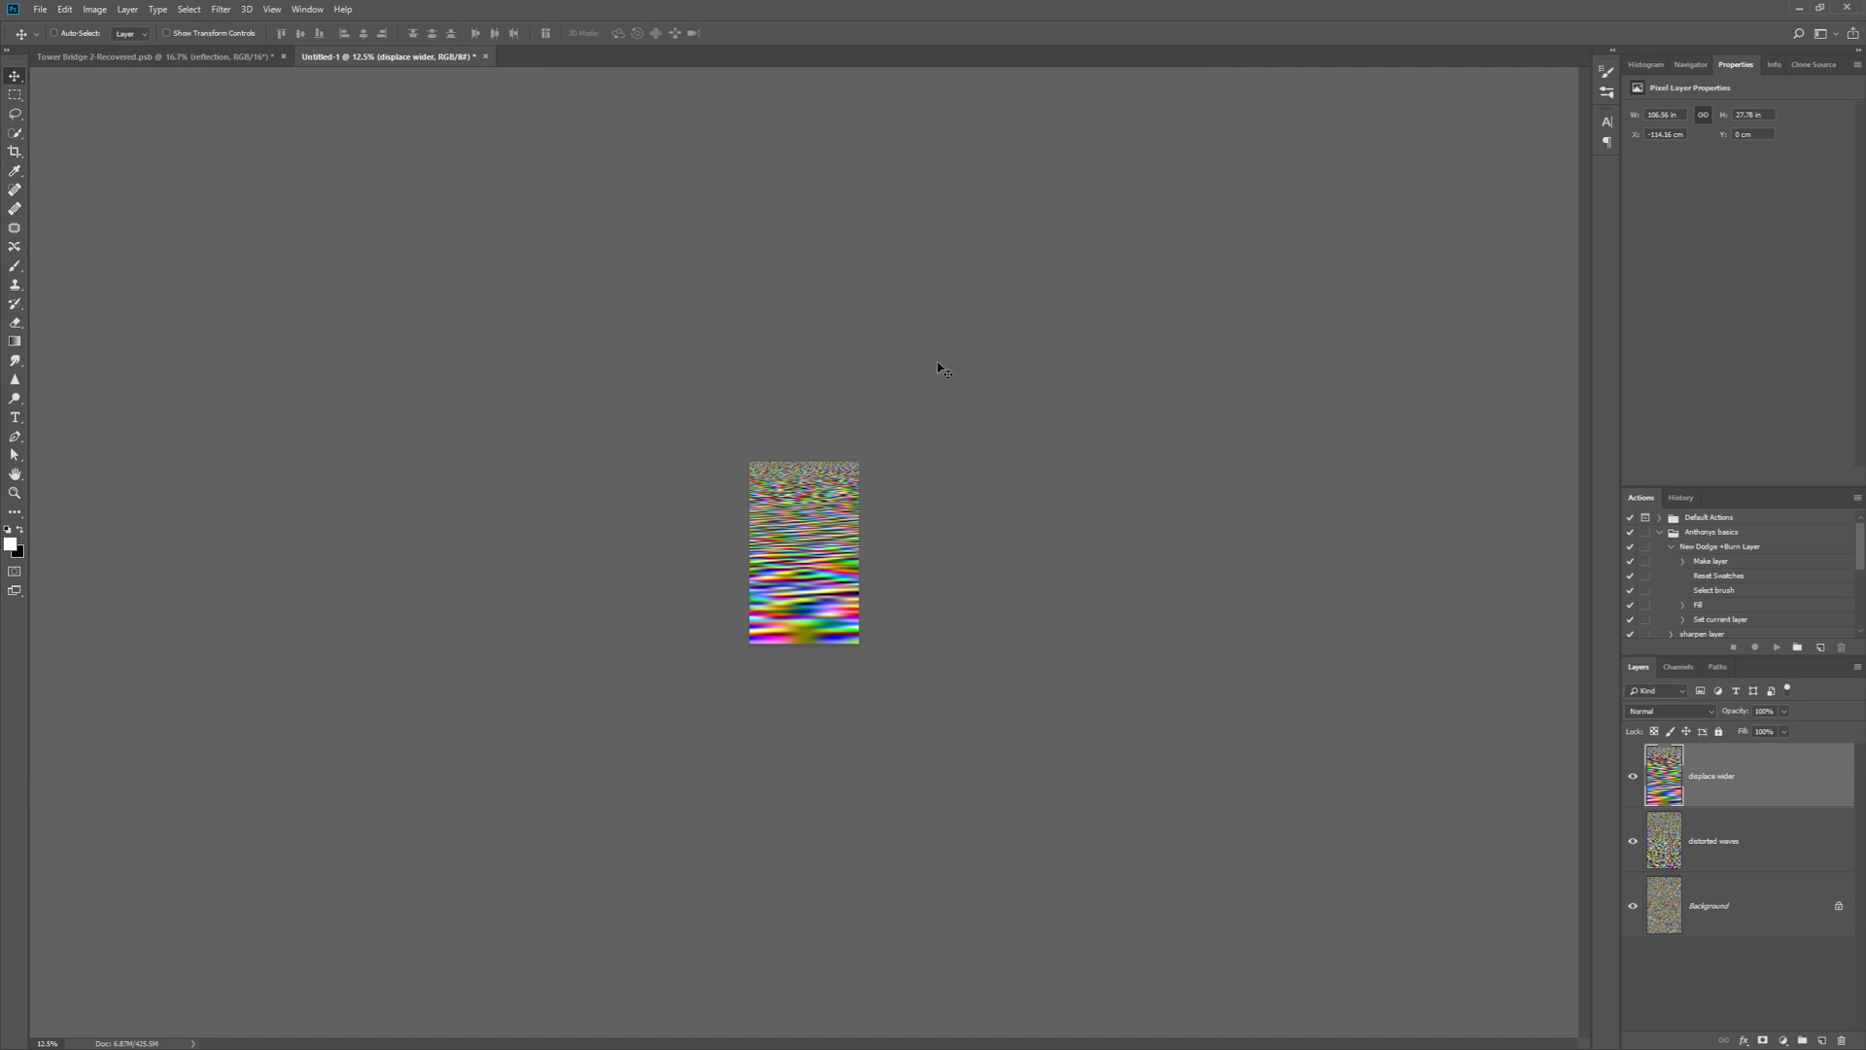
# Try to save the wave document as displacement-wider.psd with Maximize Compatibility enabled
pyautogui.hotkey('ctrl', 'shift', 's')
pyautogui.press('Return')
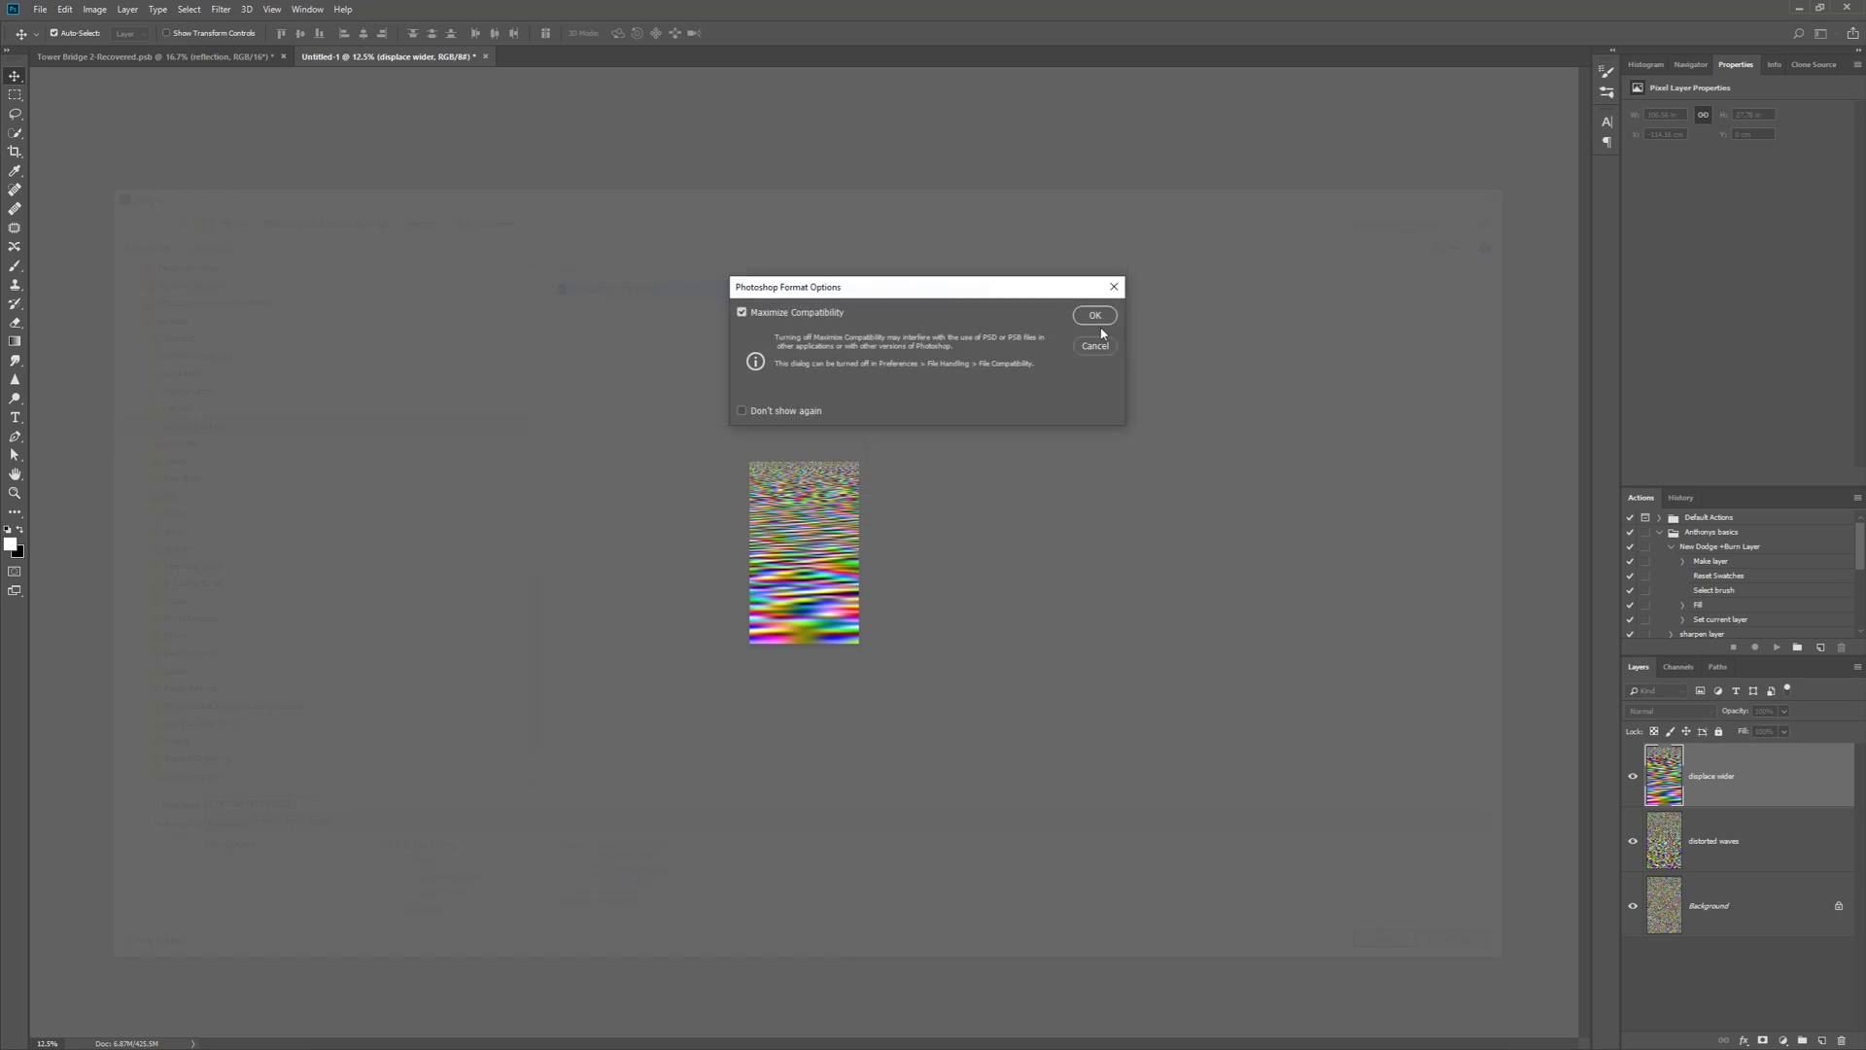
pyautogui.click(1096, 315)
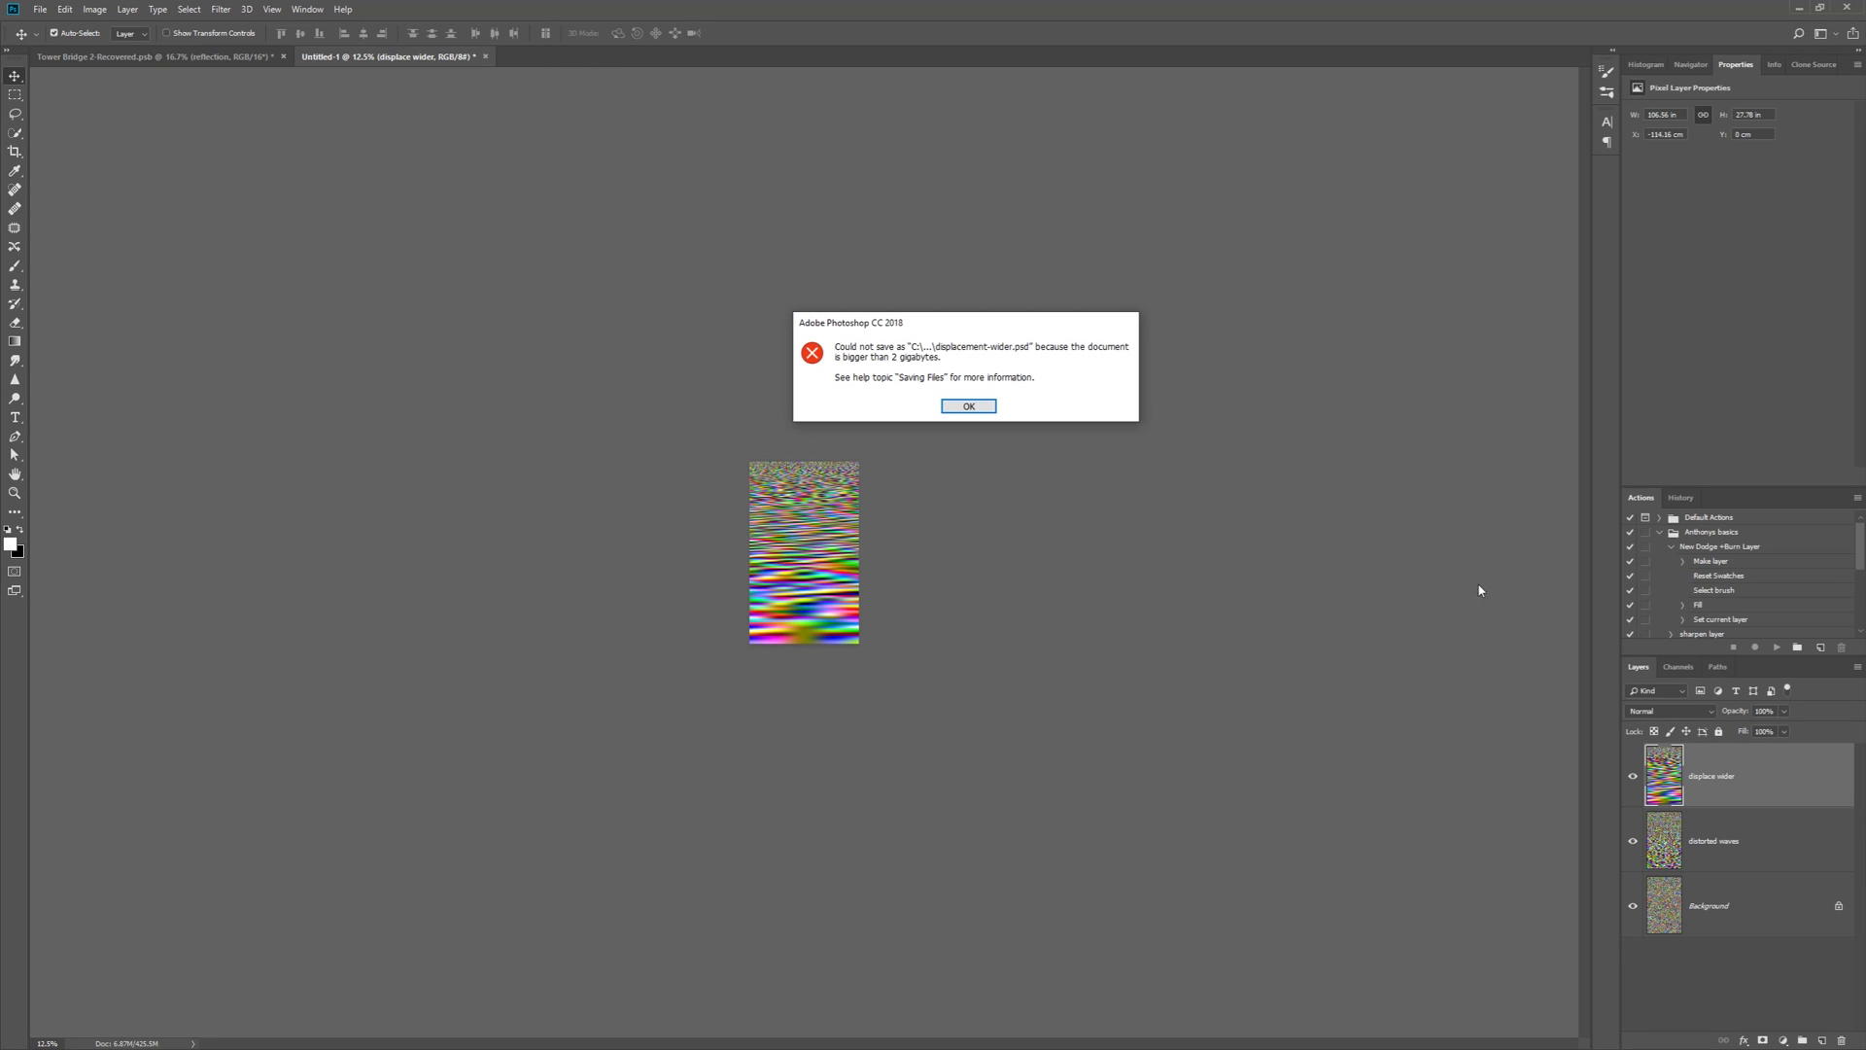
pyautogui.click(956, 409)
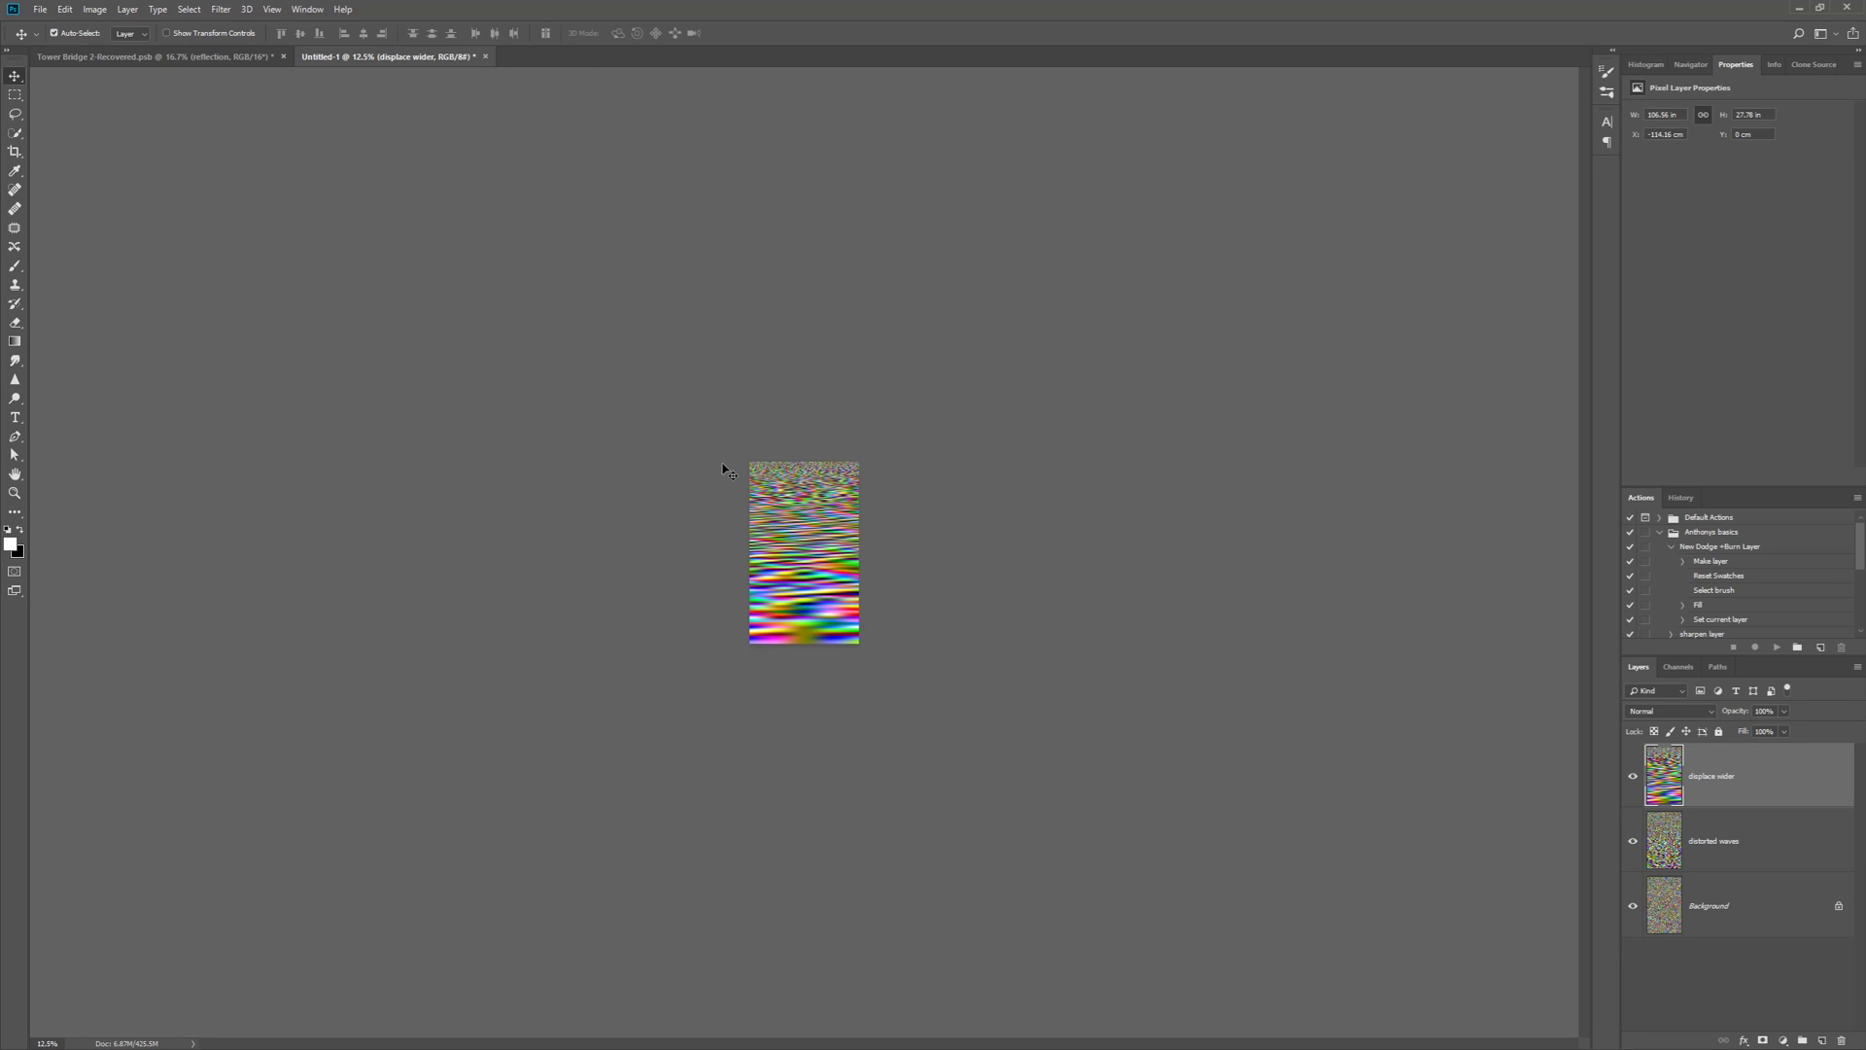
# Copy the canvas area of the displace wider layer into a new document and save it as displacement-map-1
pyautogui.hotkey('ctrl', 'a')
pyautogui.click(40, 9)
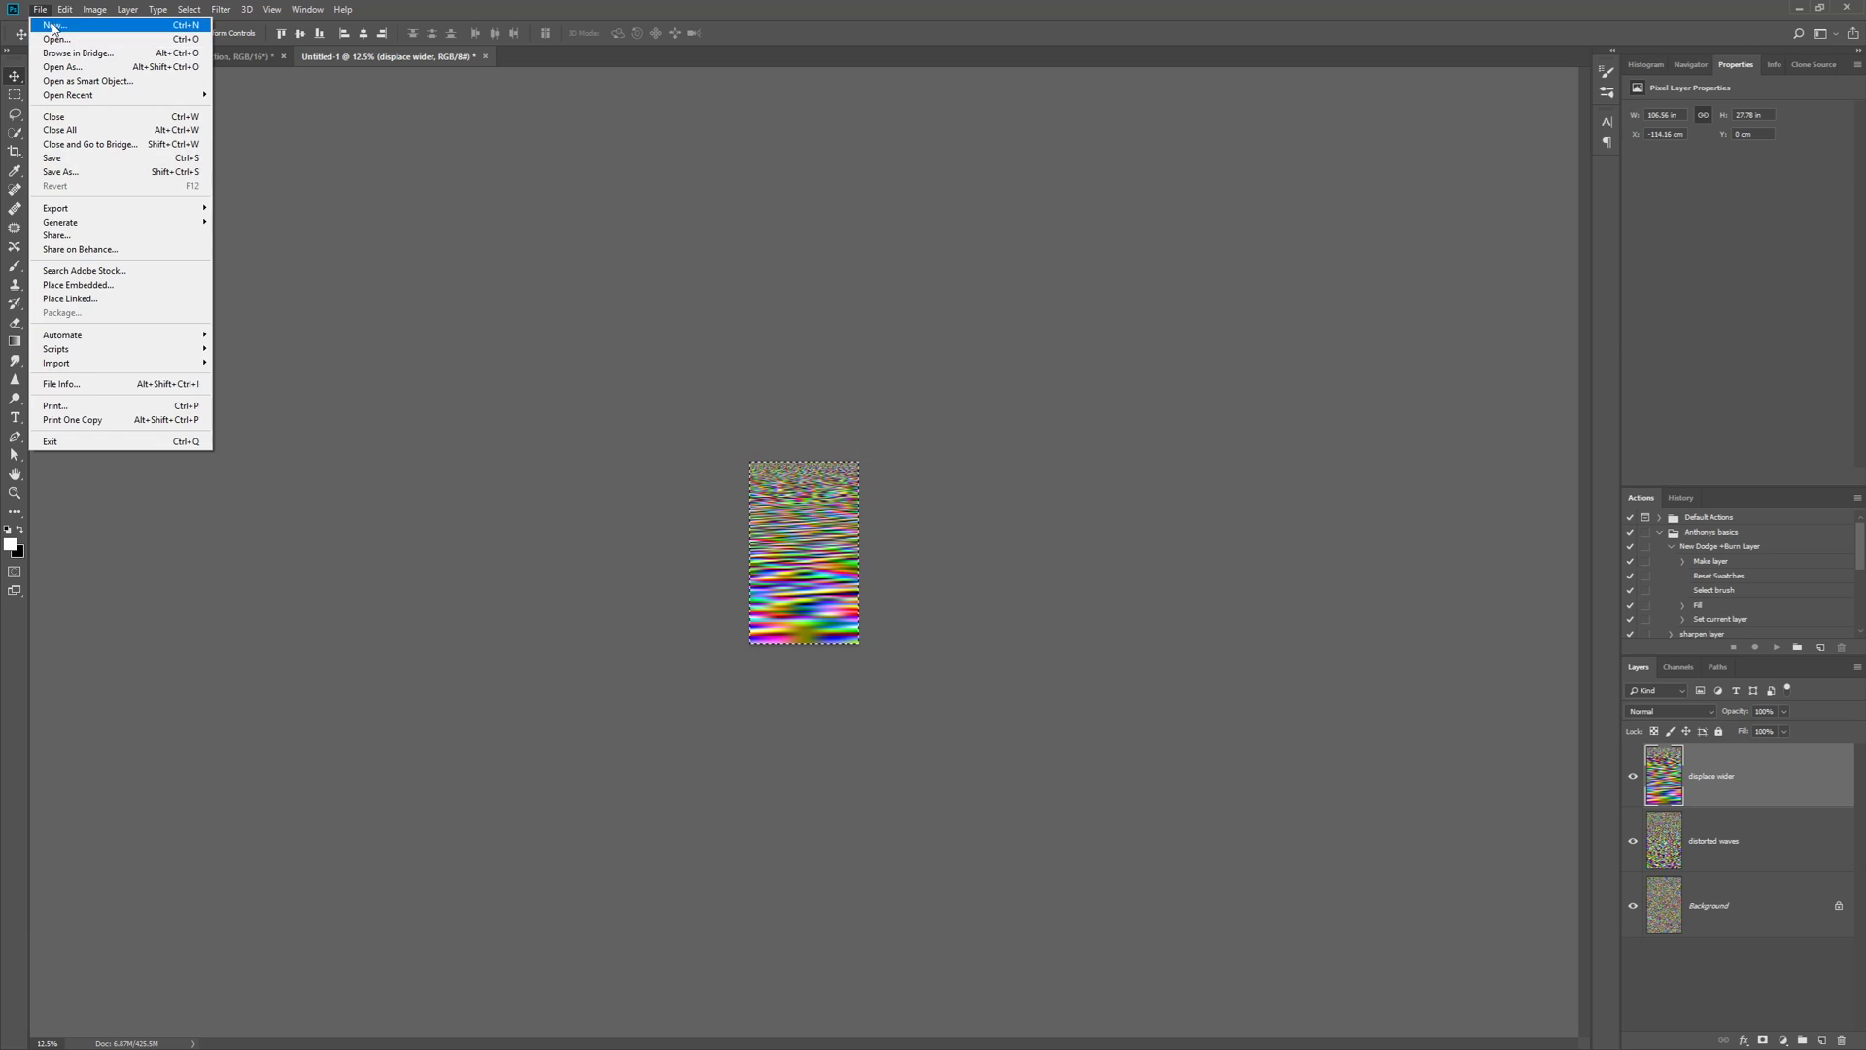
pyautogui.click(54, 26)
pyautogui.click(1223, 744)
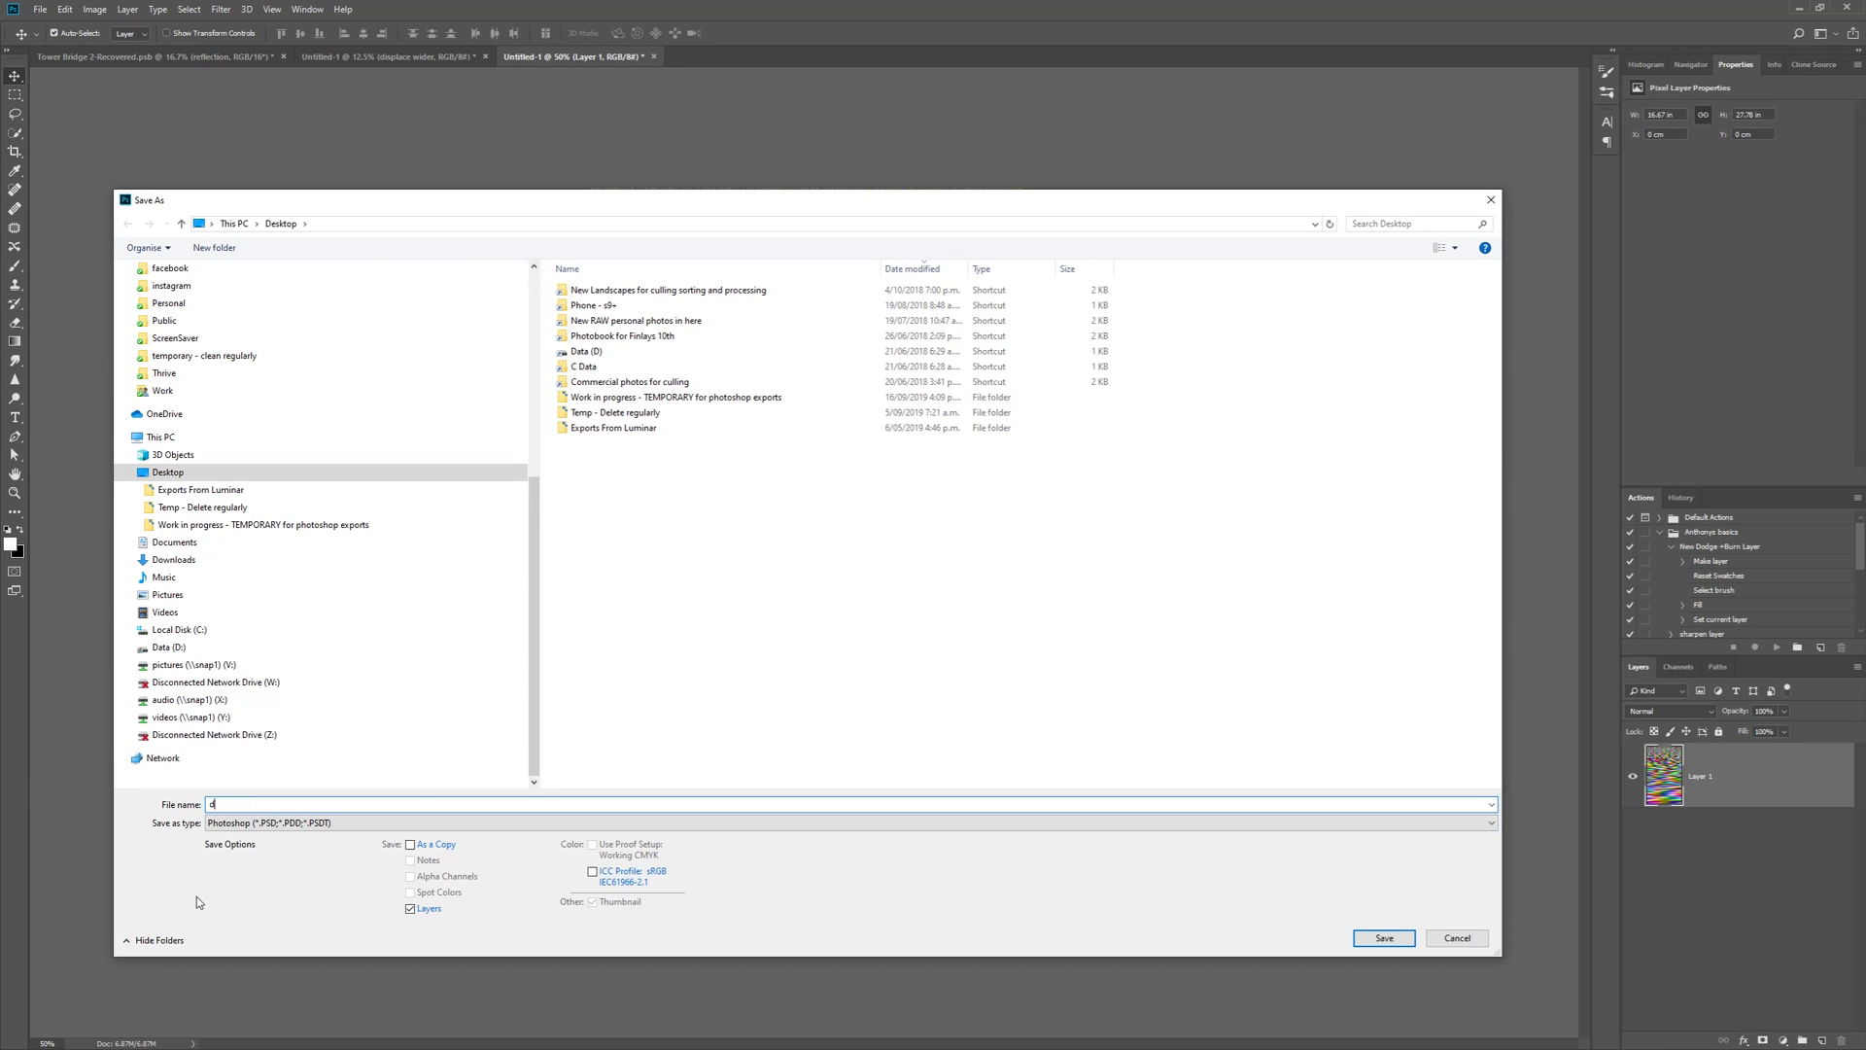
pyautogui.write('ment-map')
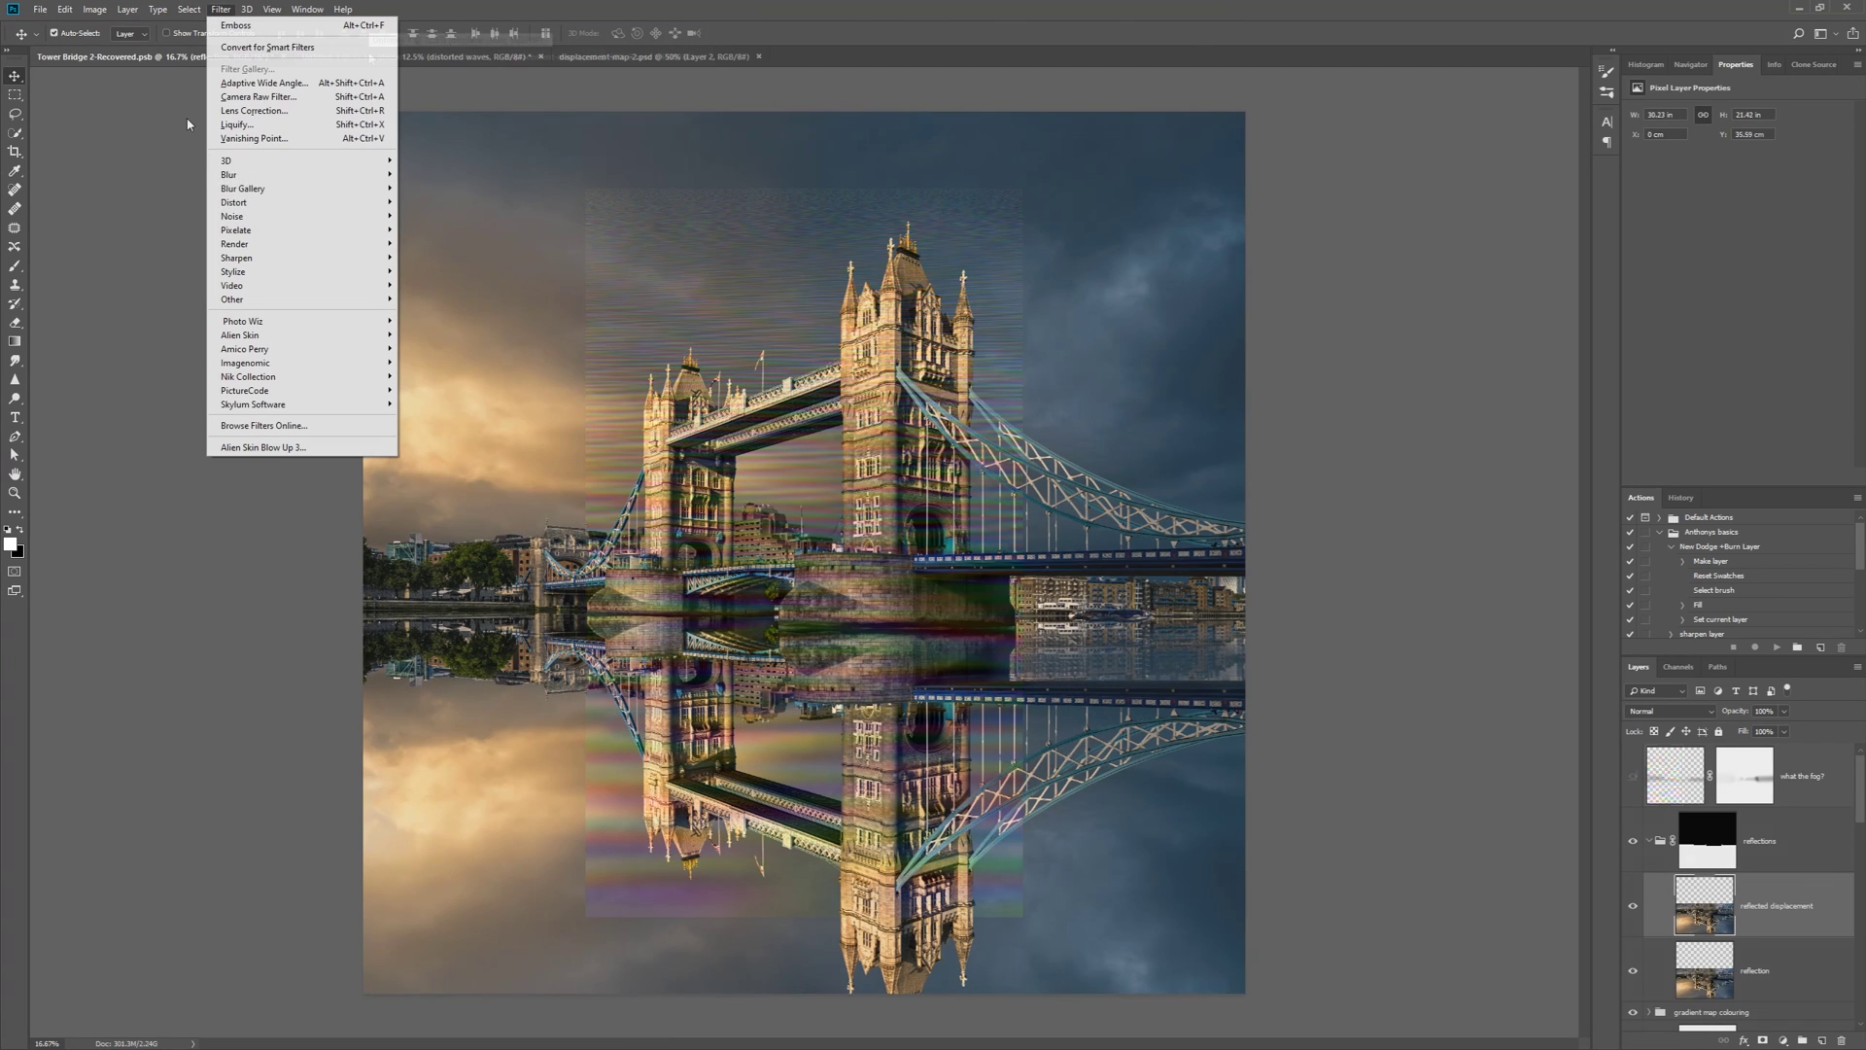
# Displace the reflected displacement layer using displacement-map-1, horizontal scale 10, vertical scale 40, Stretch To Fit and Repeat Edge Pixels
pyautogui.moveTo(272, 203)
pyautogui.click(415, 201)
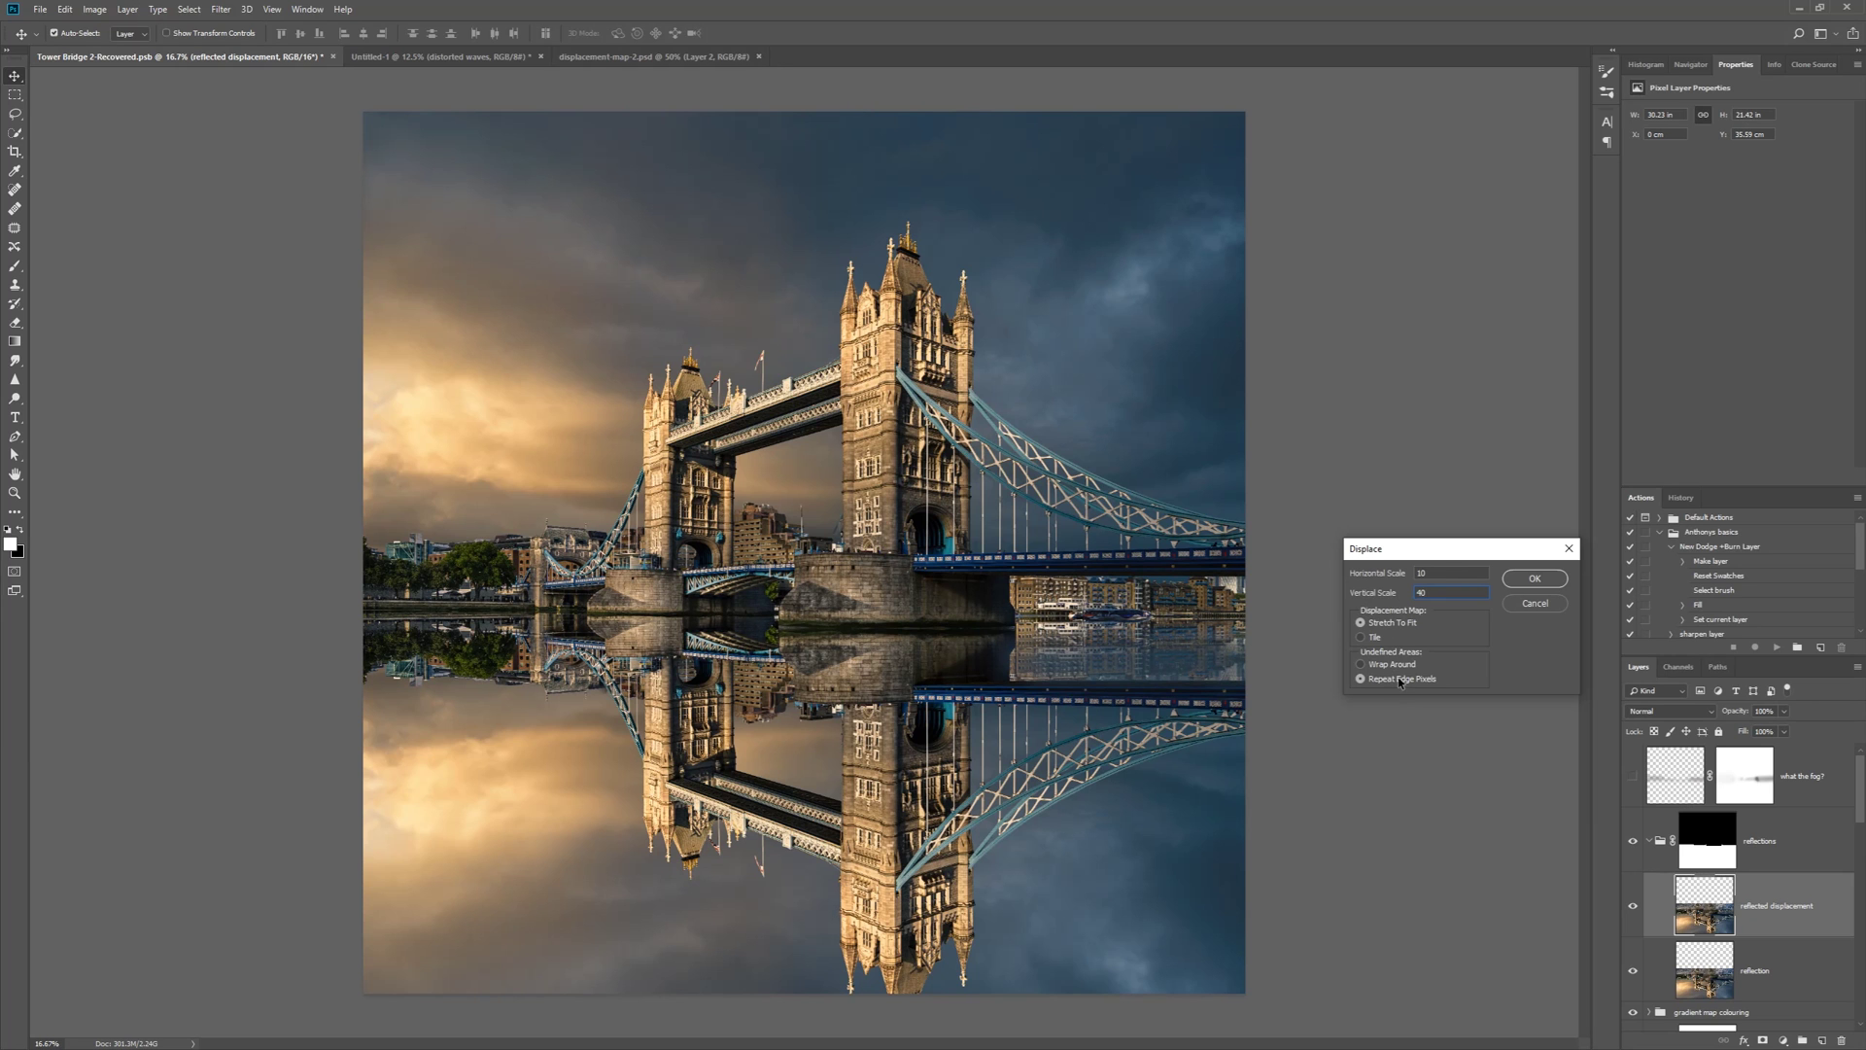
pyautogui.click(1555, 583)
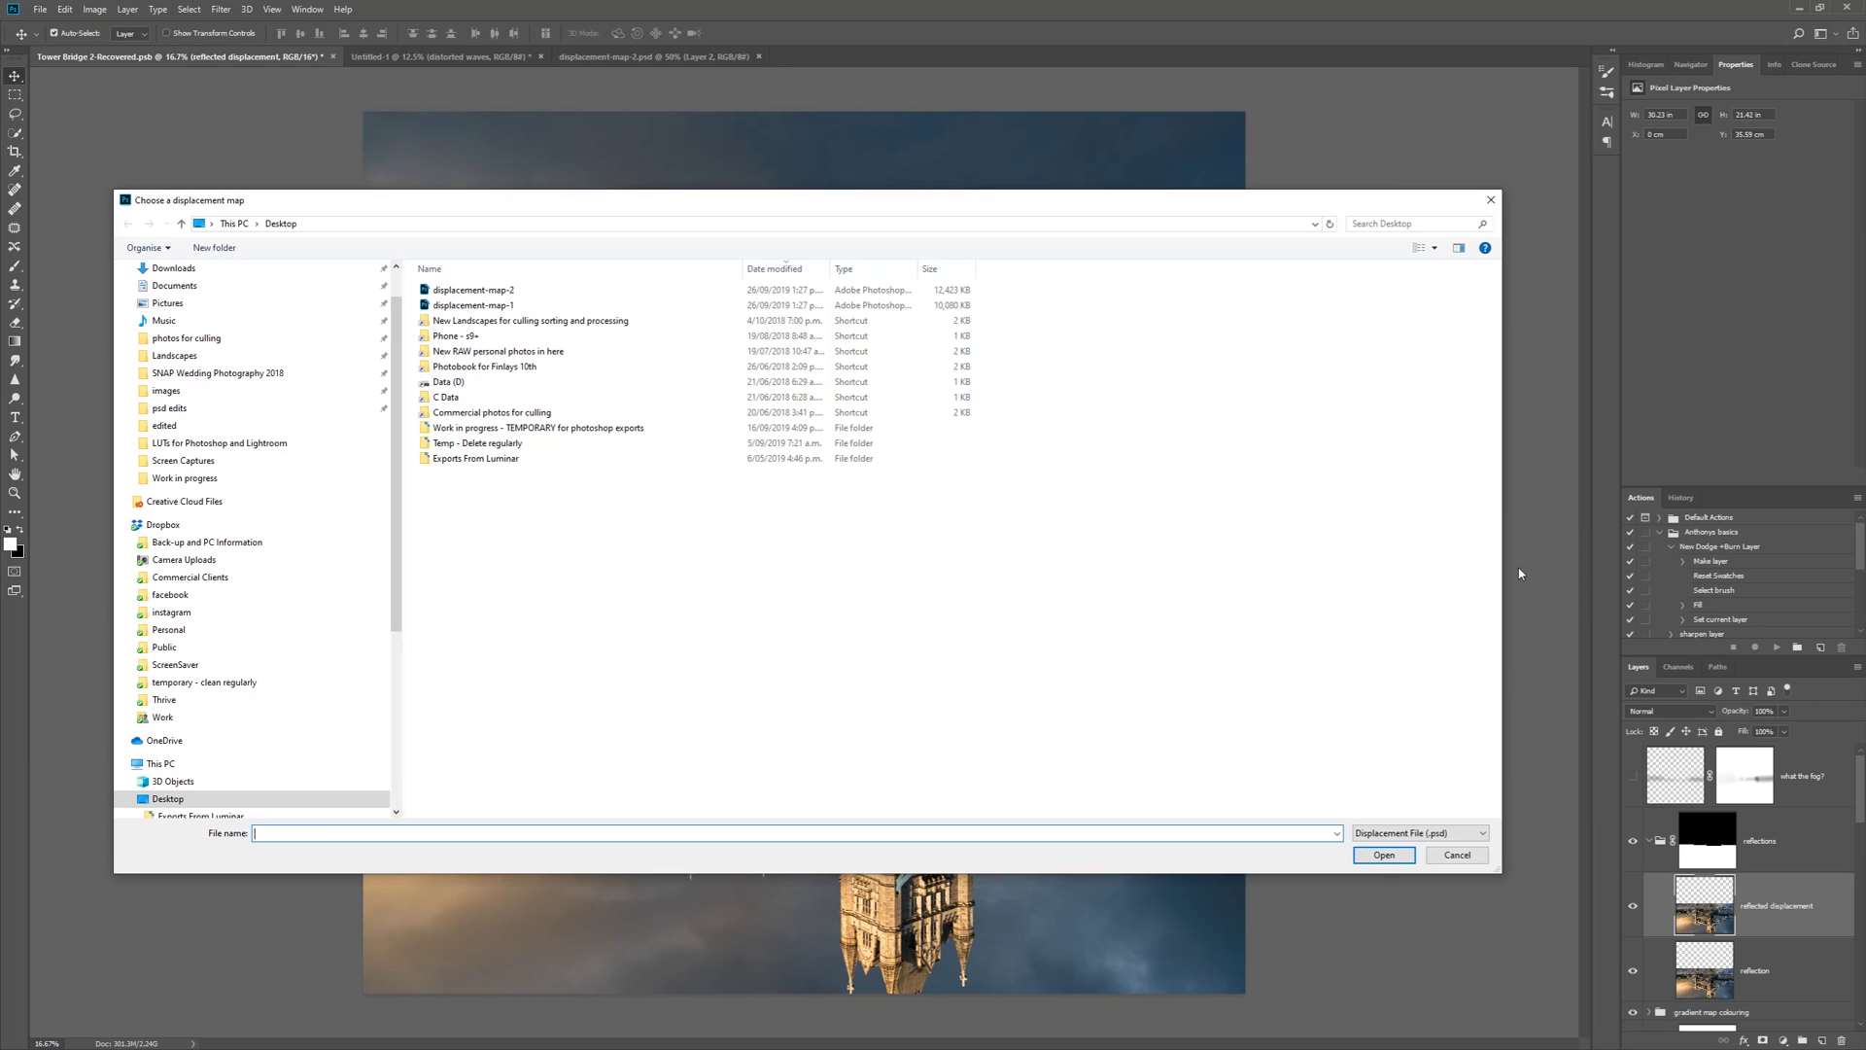
pyautogui.click(491, 305)
pyautogui.click(1385, 854)
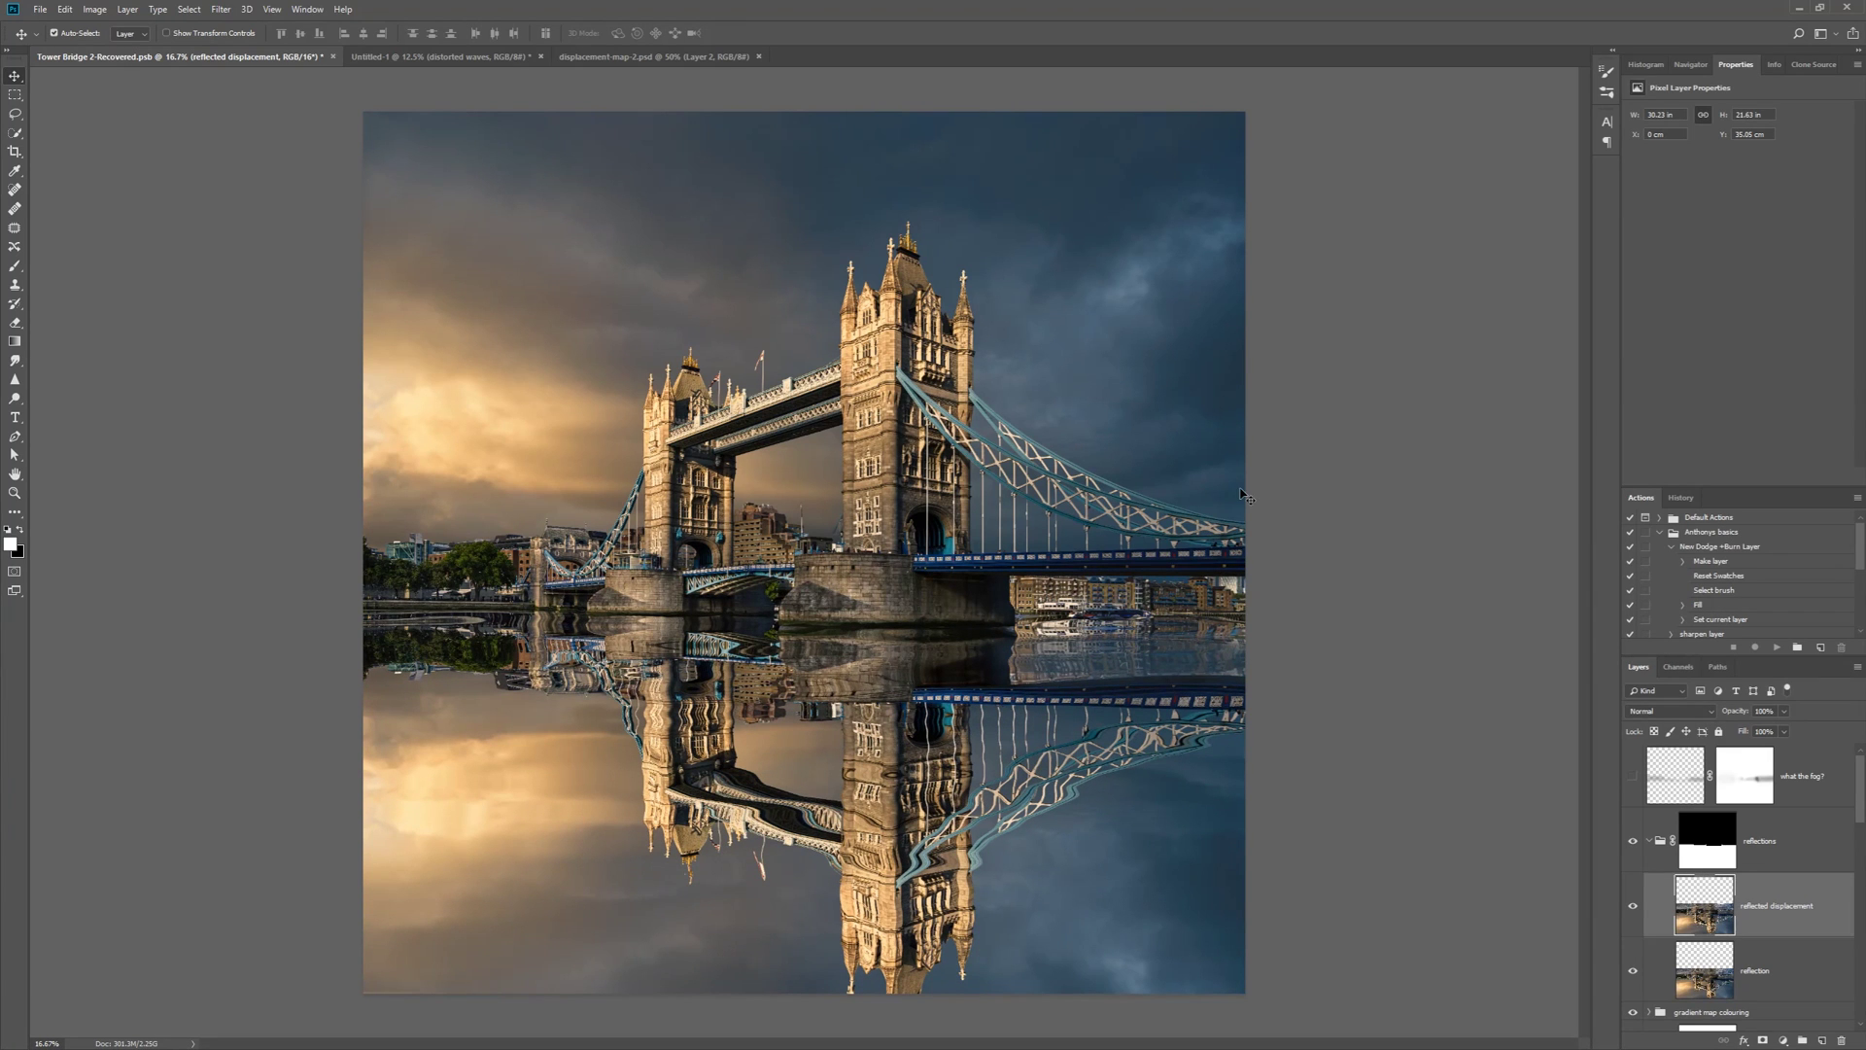
# Displace the reflected displacement layer again using displacement-map-2, with horizontal scale 10 and vertical scale 100
pyautogui.click(219, 10)
pyautogui.moveTo(249, 174)
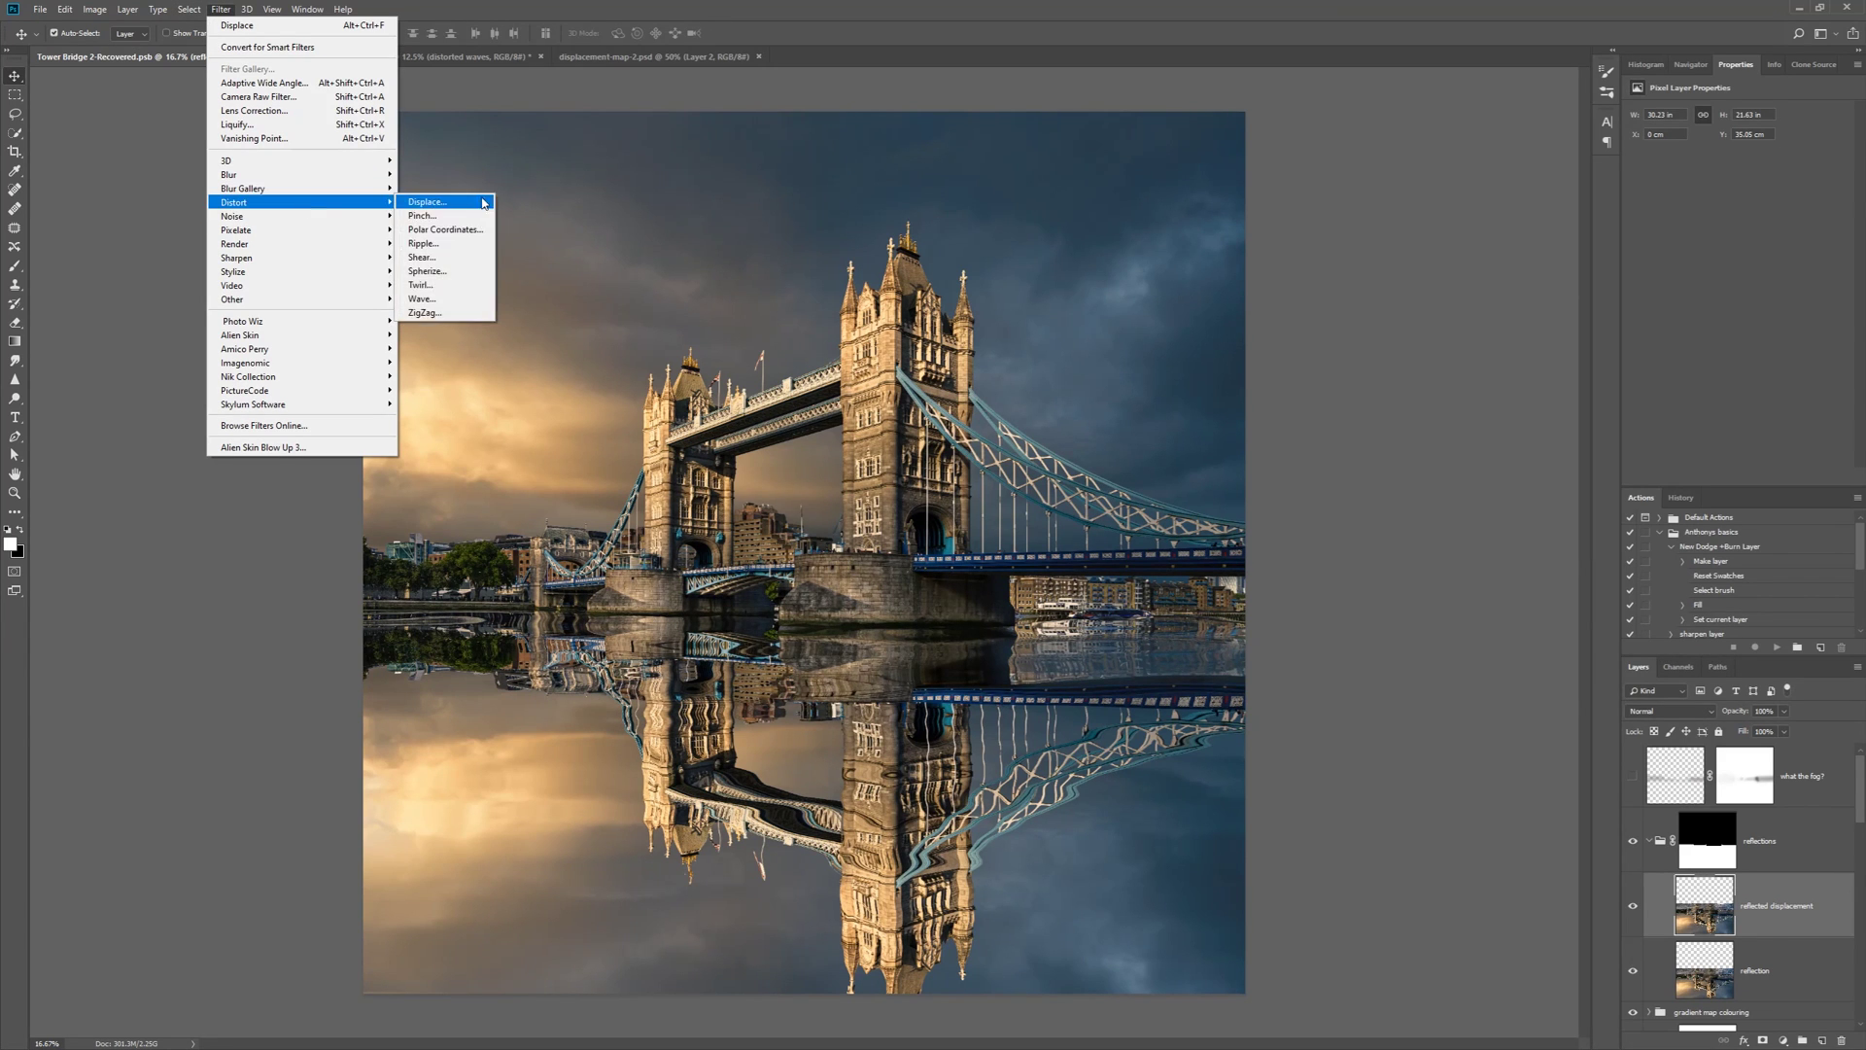
pyautogui.hotkey('alt', 'ctrl', 'f')
pyautogui.press('Tab')
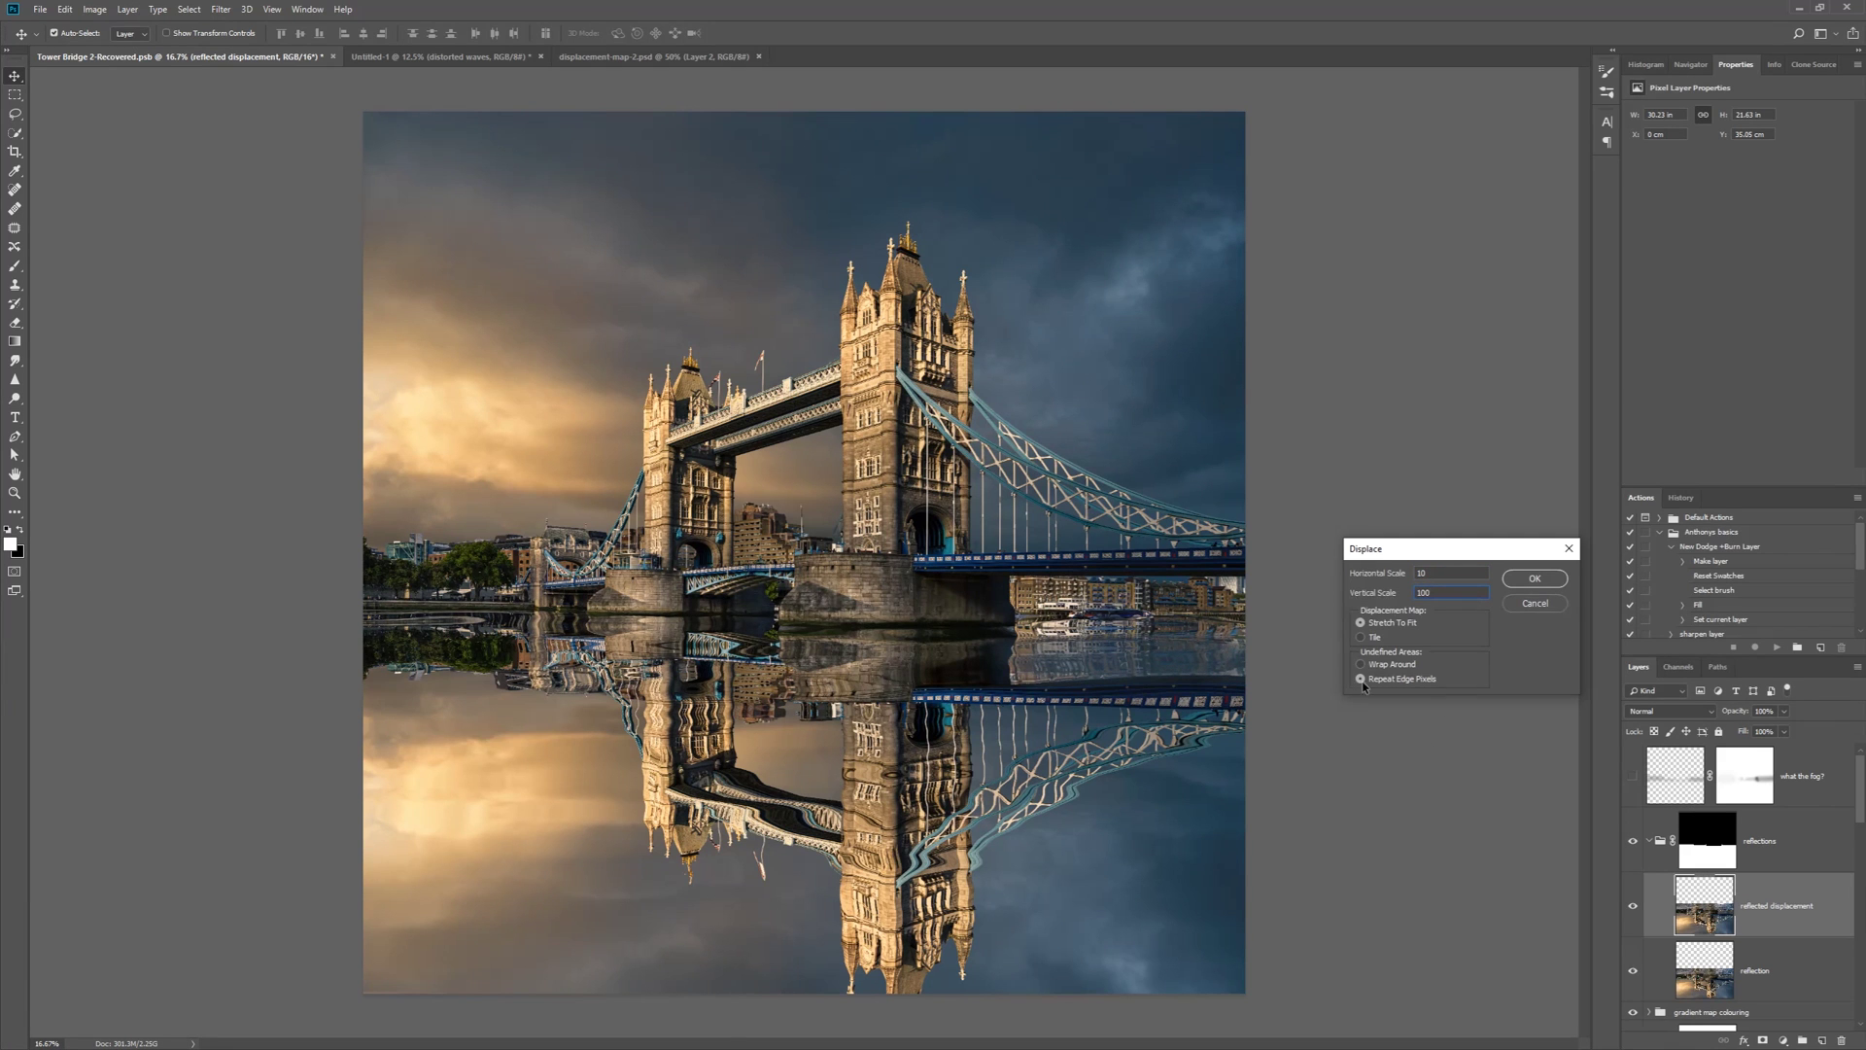
pyautogui.click(1535, 580)
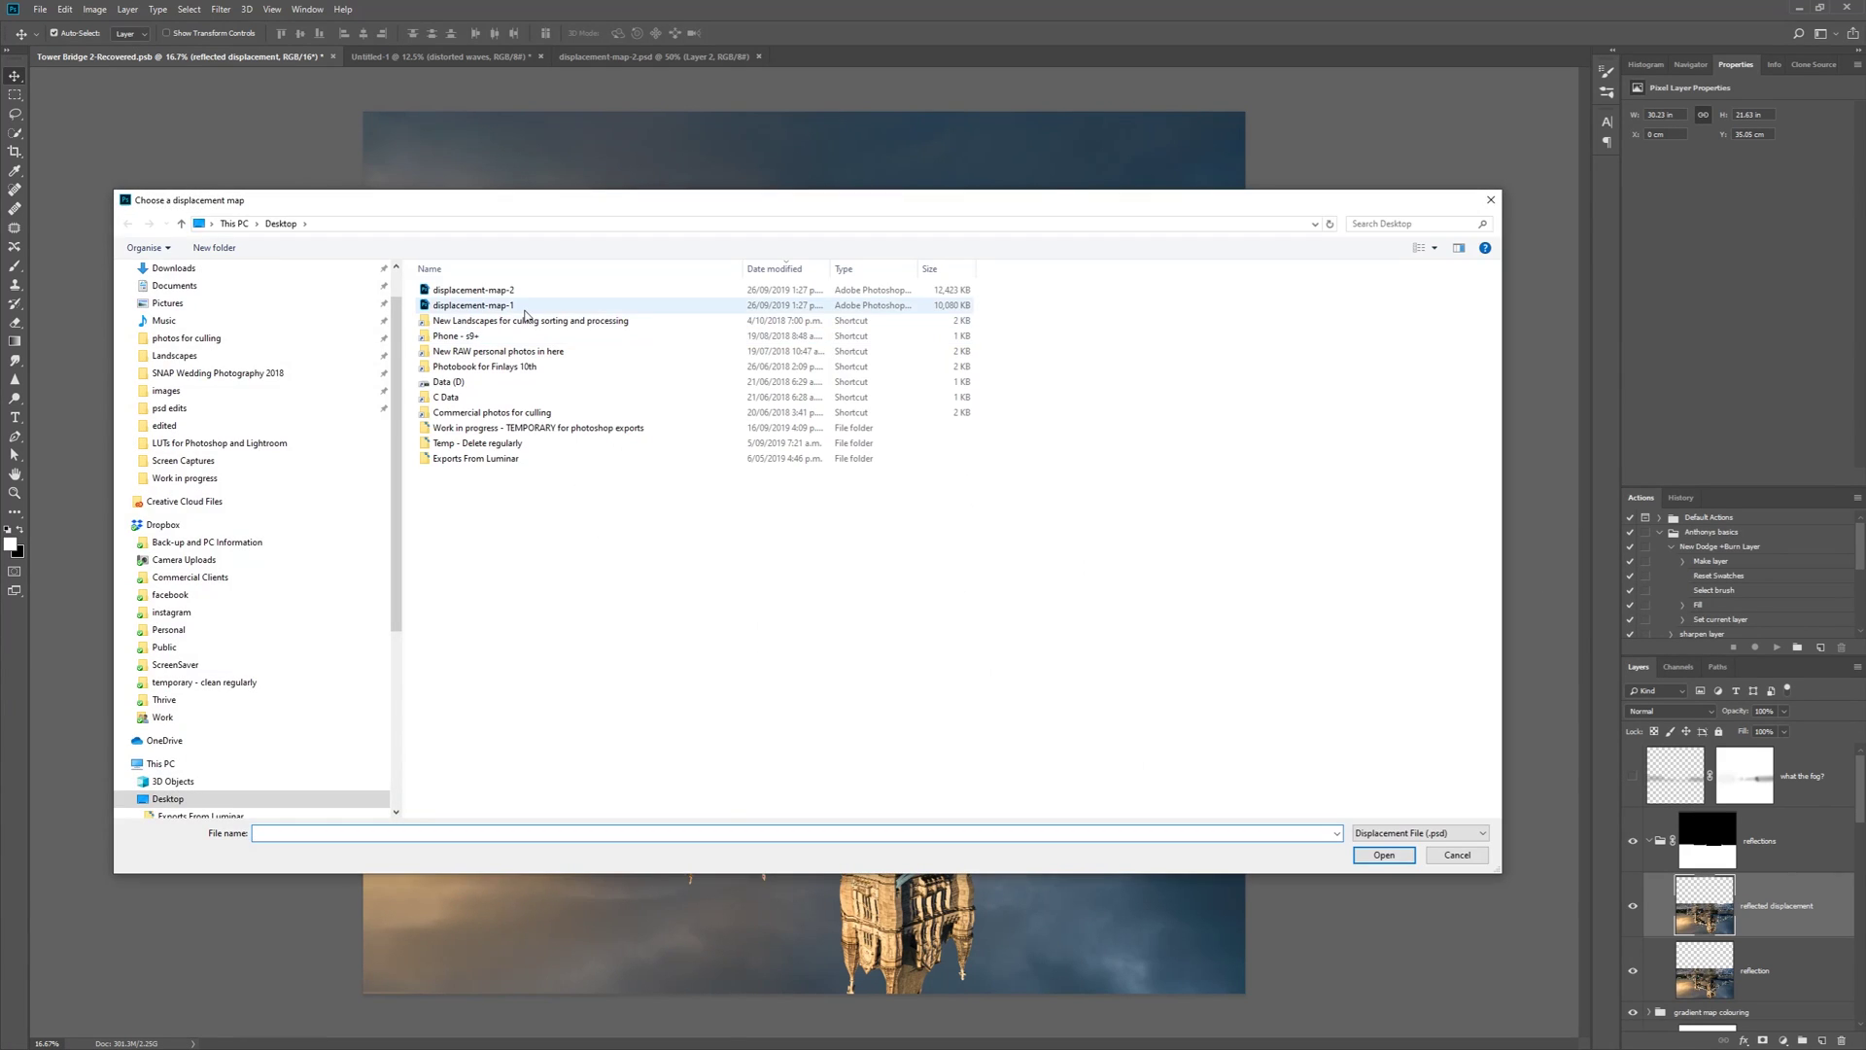
pyautogui.click(533, 294)
pyautogui.click(1385, 855)
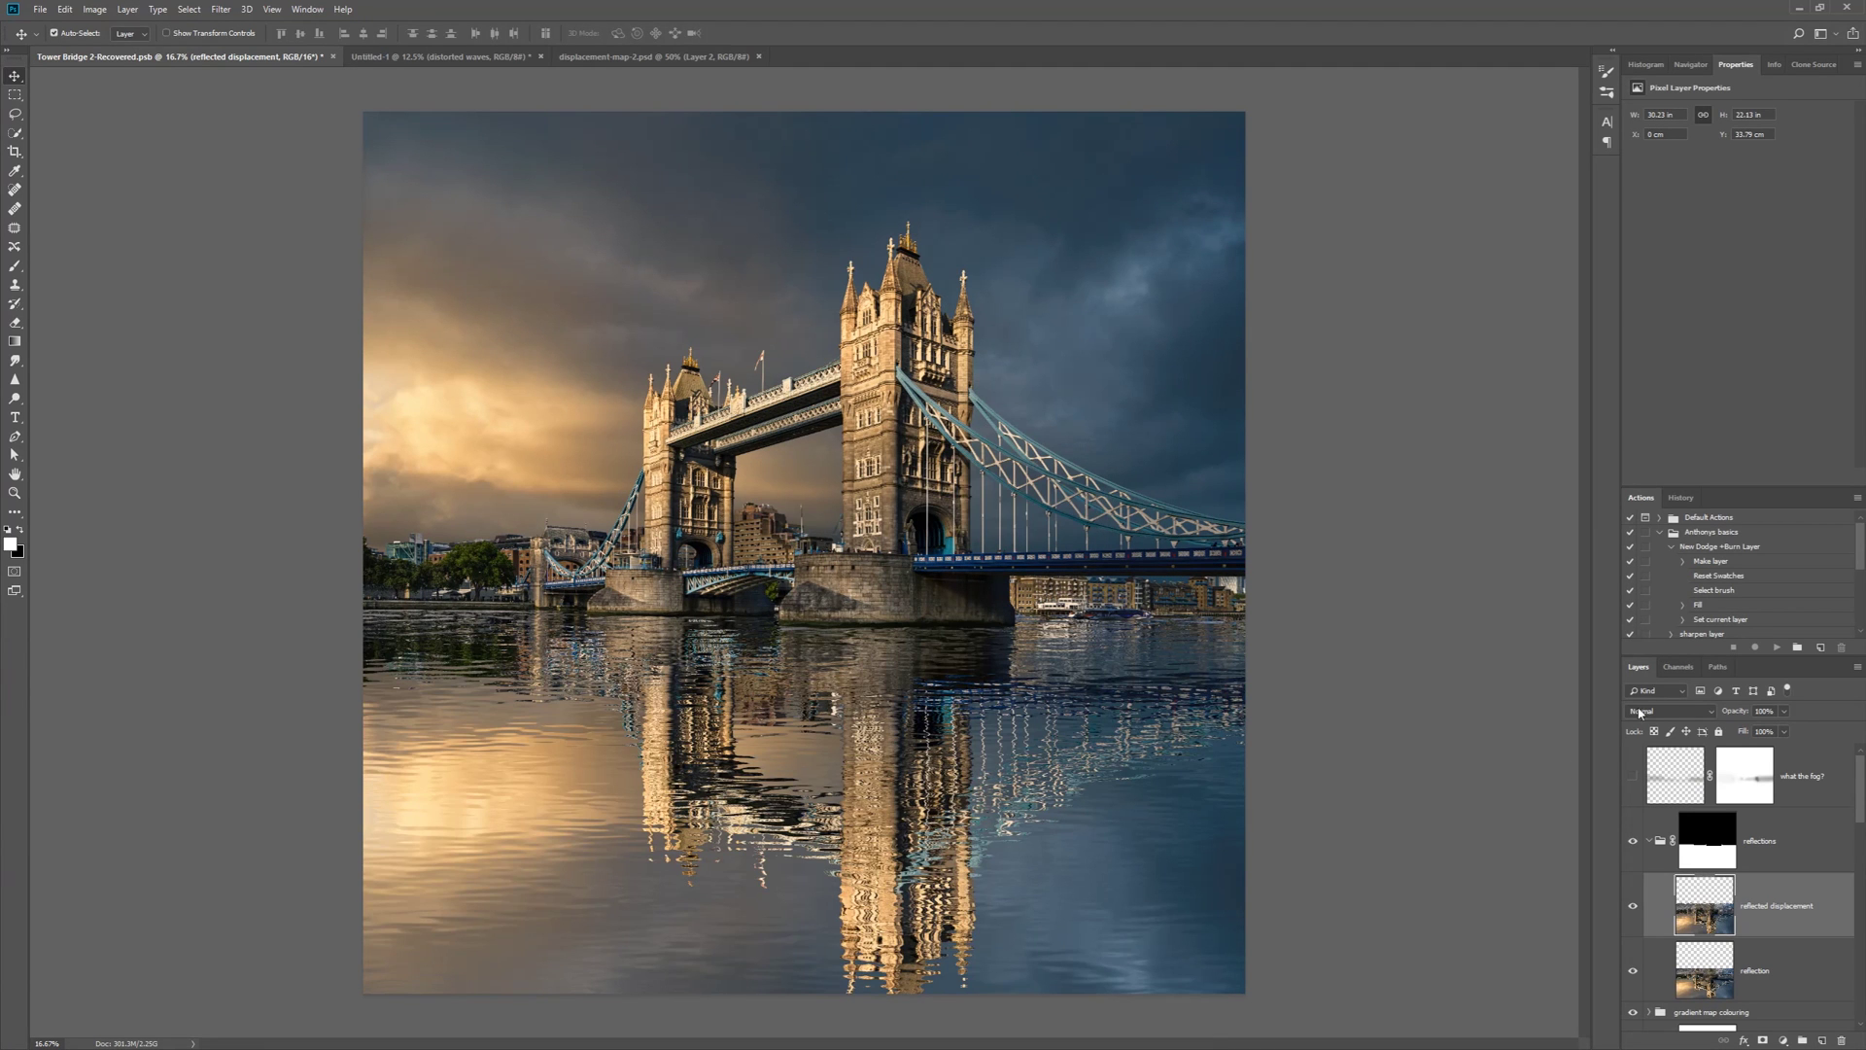
# Displace the reflected displacement layer once more using displacement-map-1, with horizontal scale 10 and vertical scale 100
pyautogui.click(220, 9)
pyautogui.moveTo(311, 202)
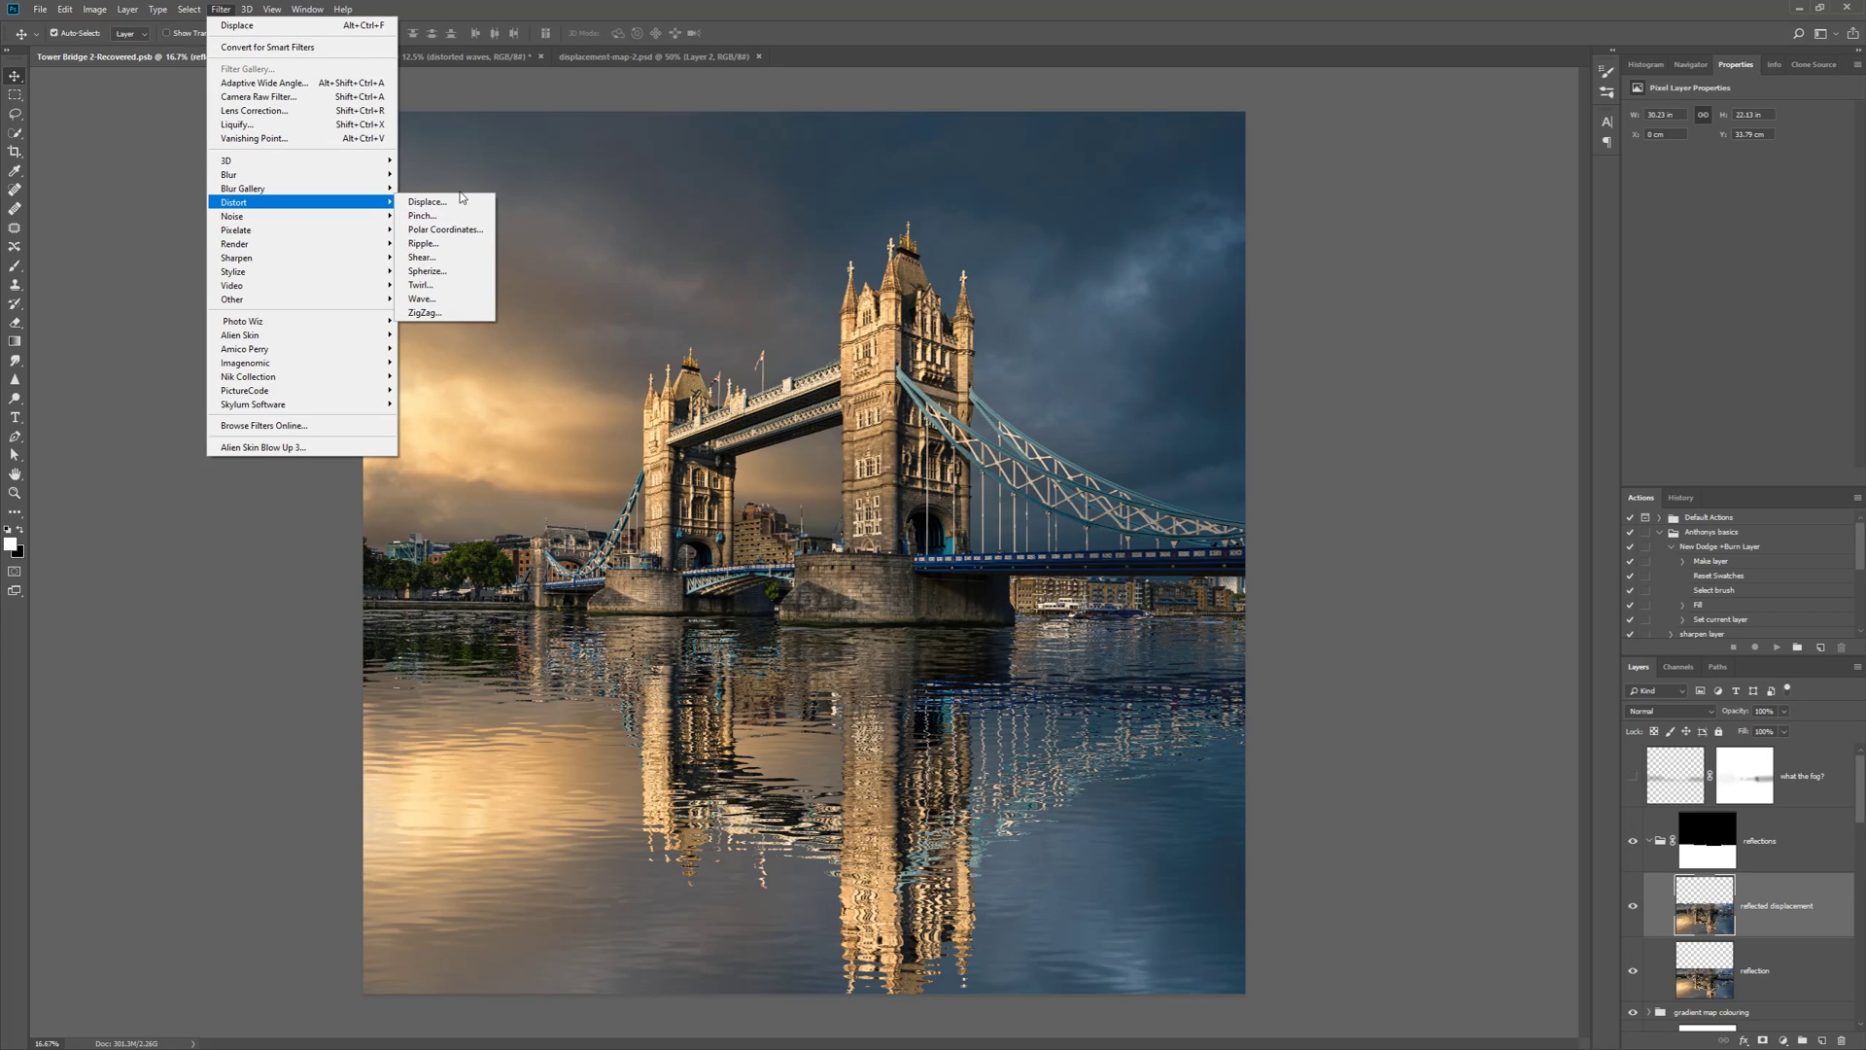
pyautogui.click(461, 200)
pyautogui.click(1534, 578)
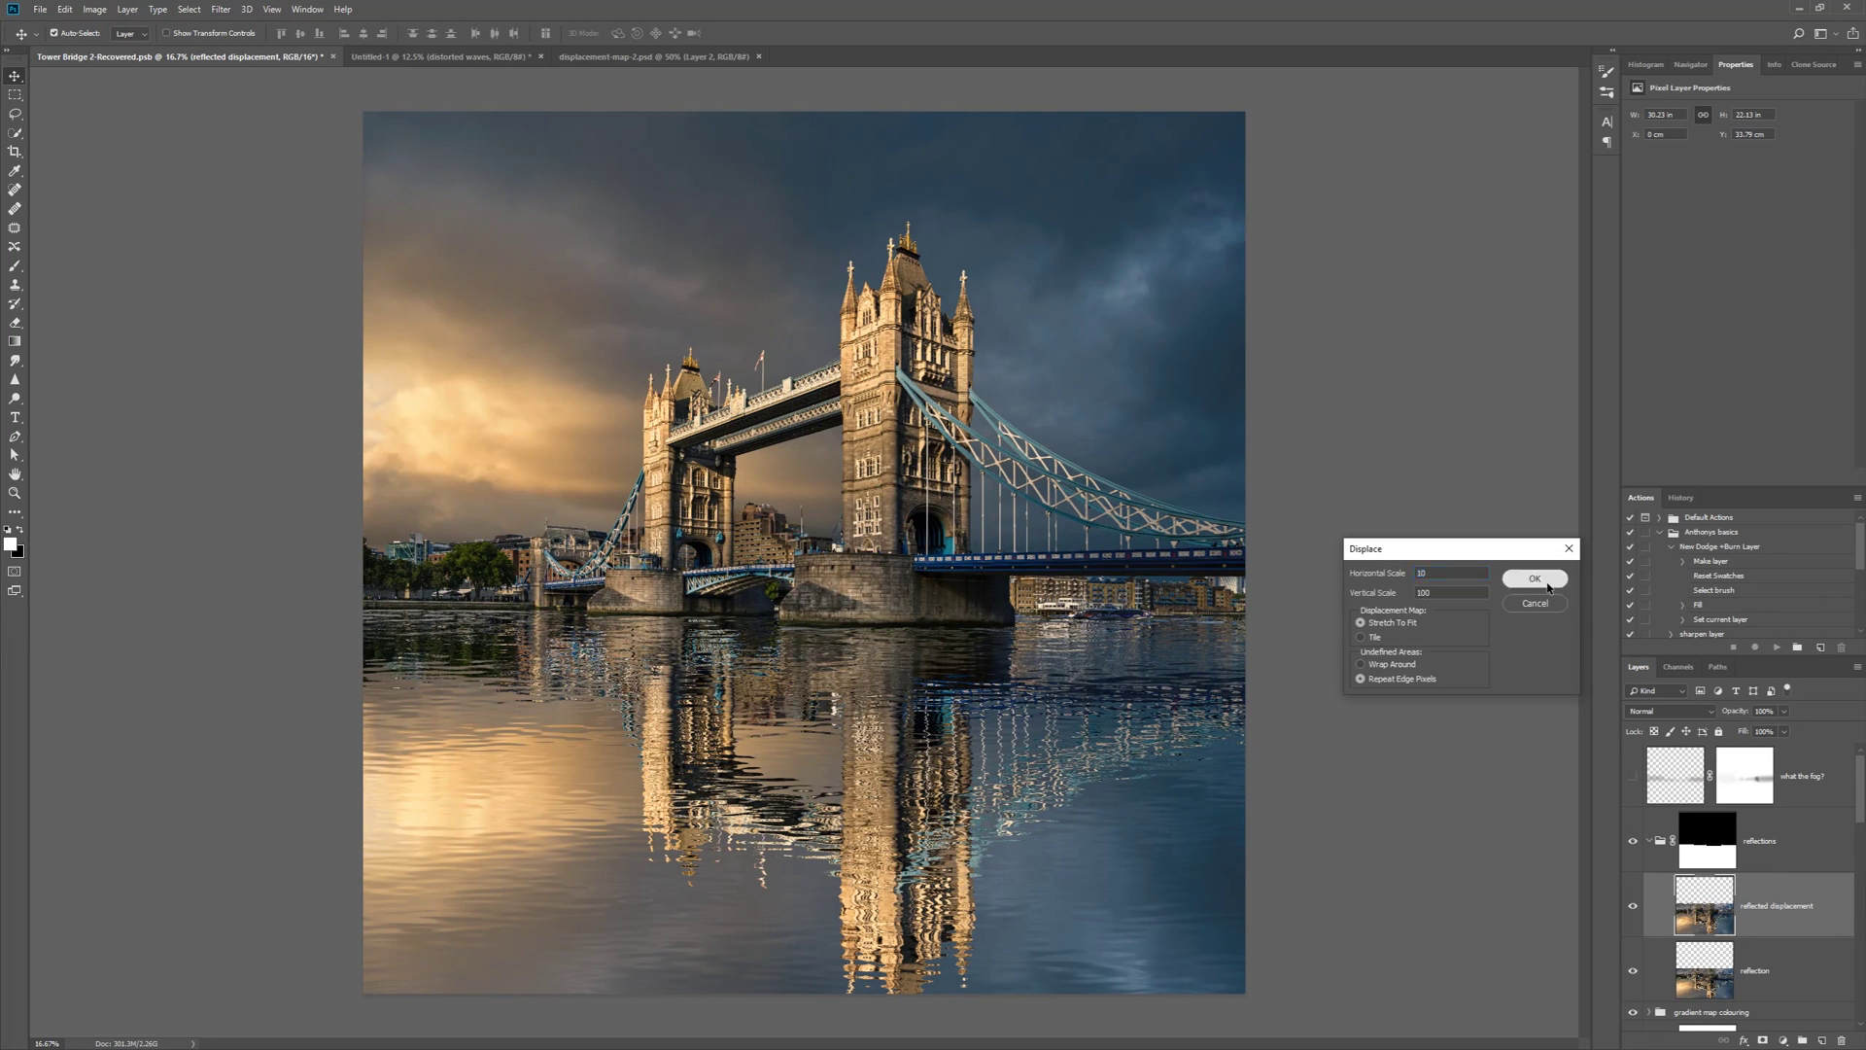
pyautogui.click(474, 305)
pyautogui.click(1382, 855)
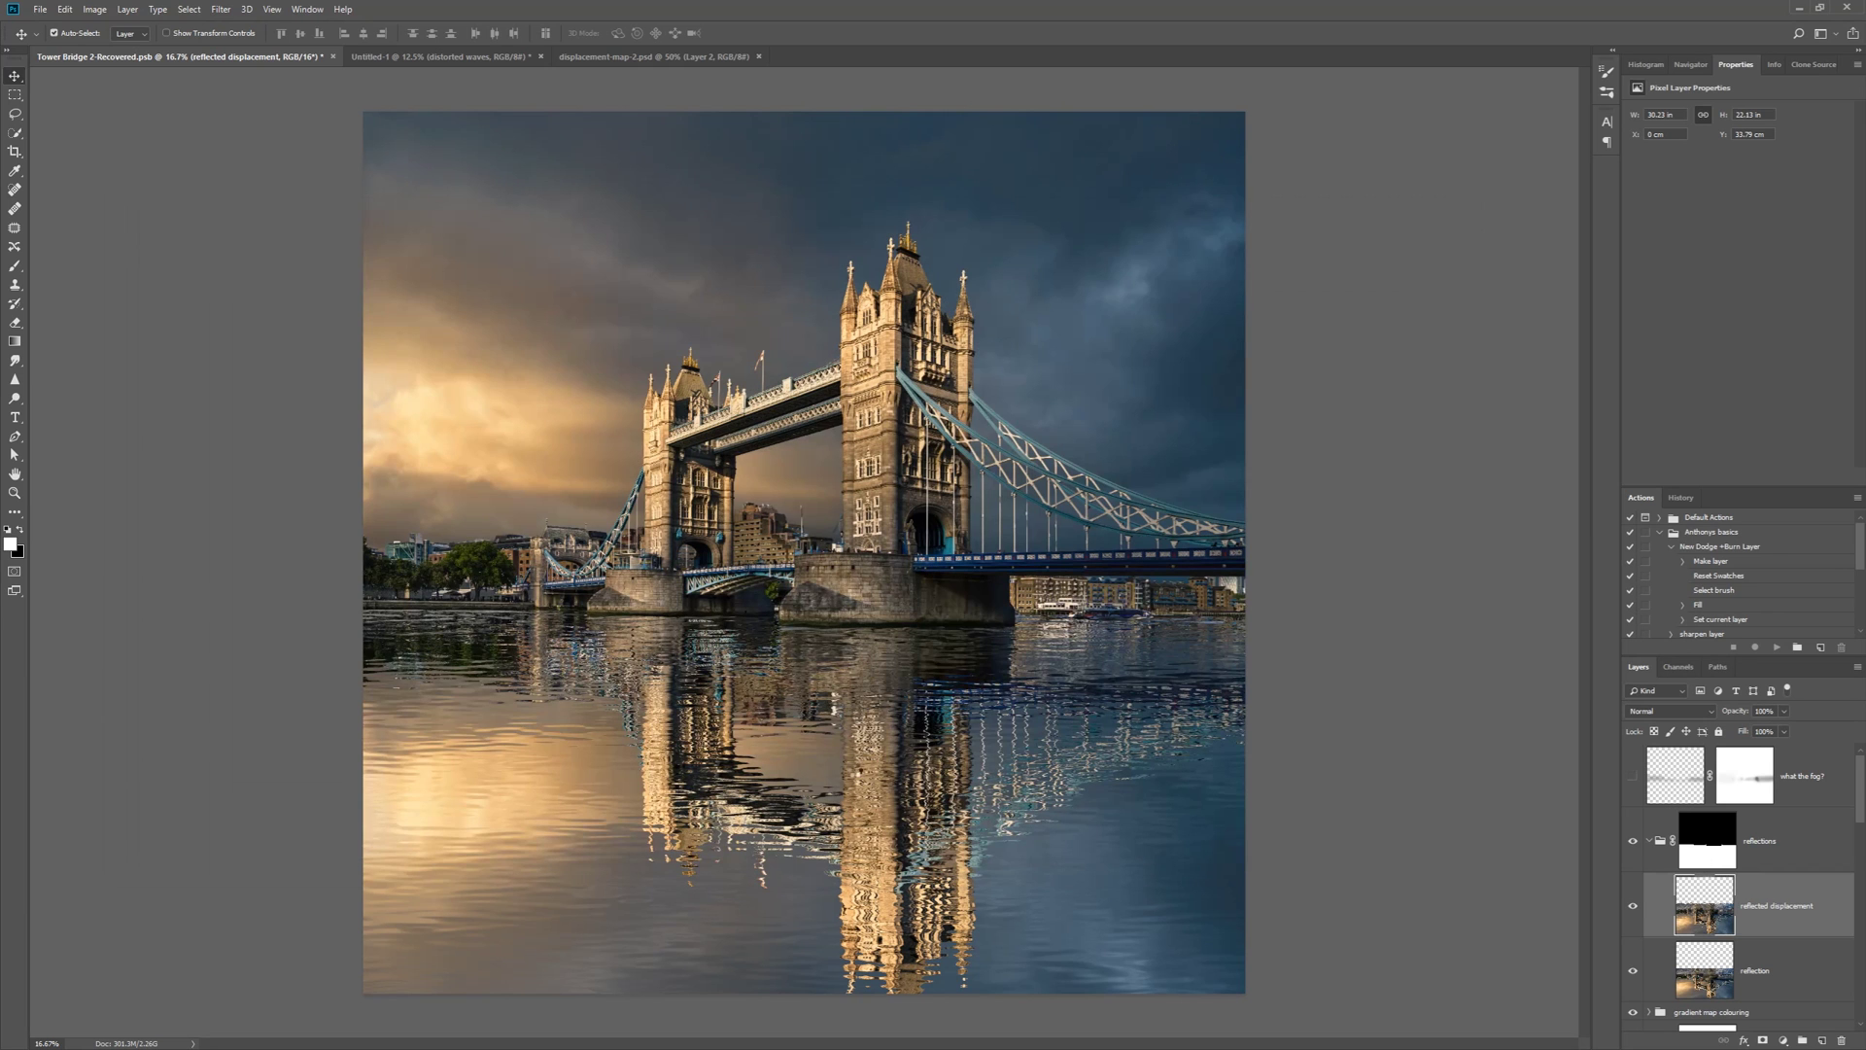
# Duplicate the reflected displacement layer and apply a Motion Blur at 90° with a 92-pixel distance to the copy
pyautogui.hotkey('ctrl', 'j')
pyautogui.click(220, 9)
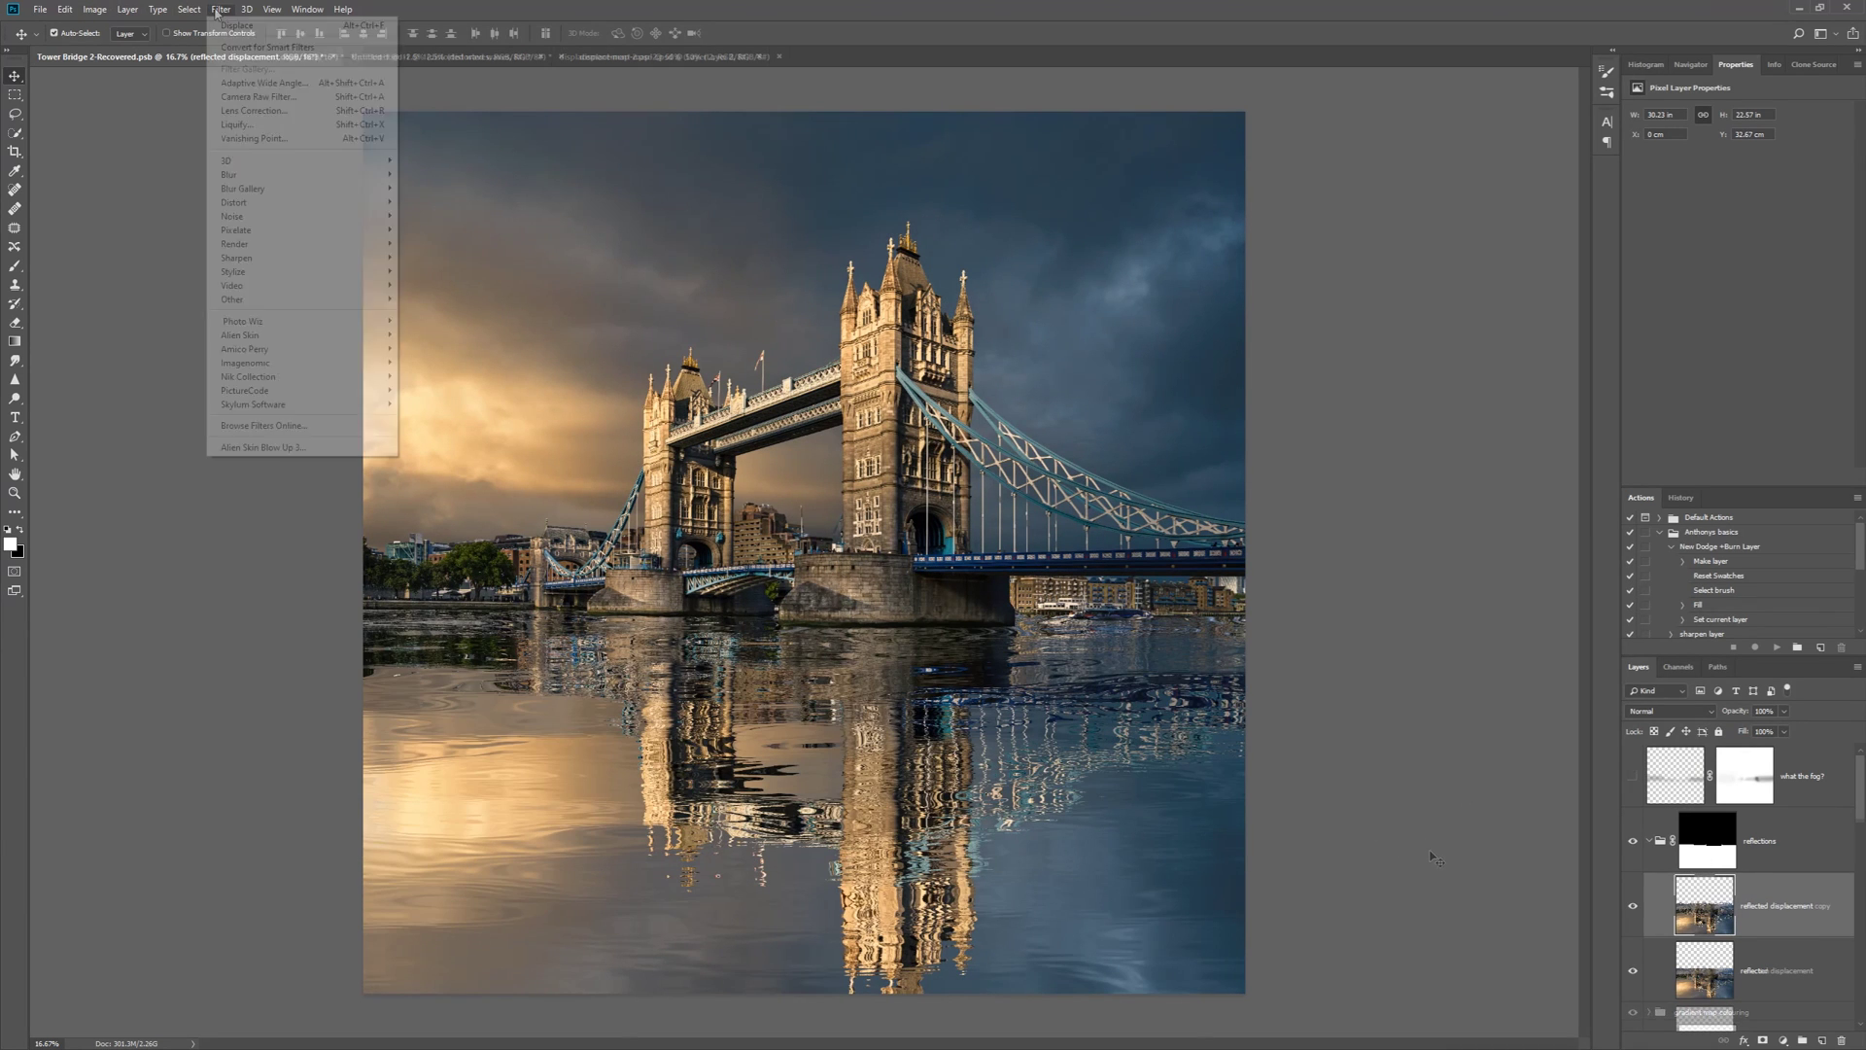
pyautogui.moveTo(292, 174)
pyautogui.click(451, 260)
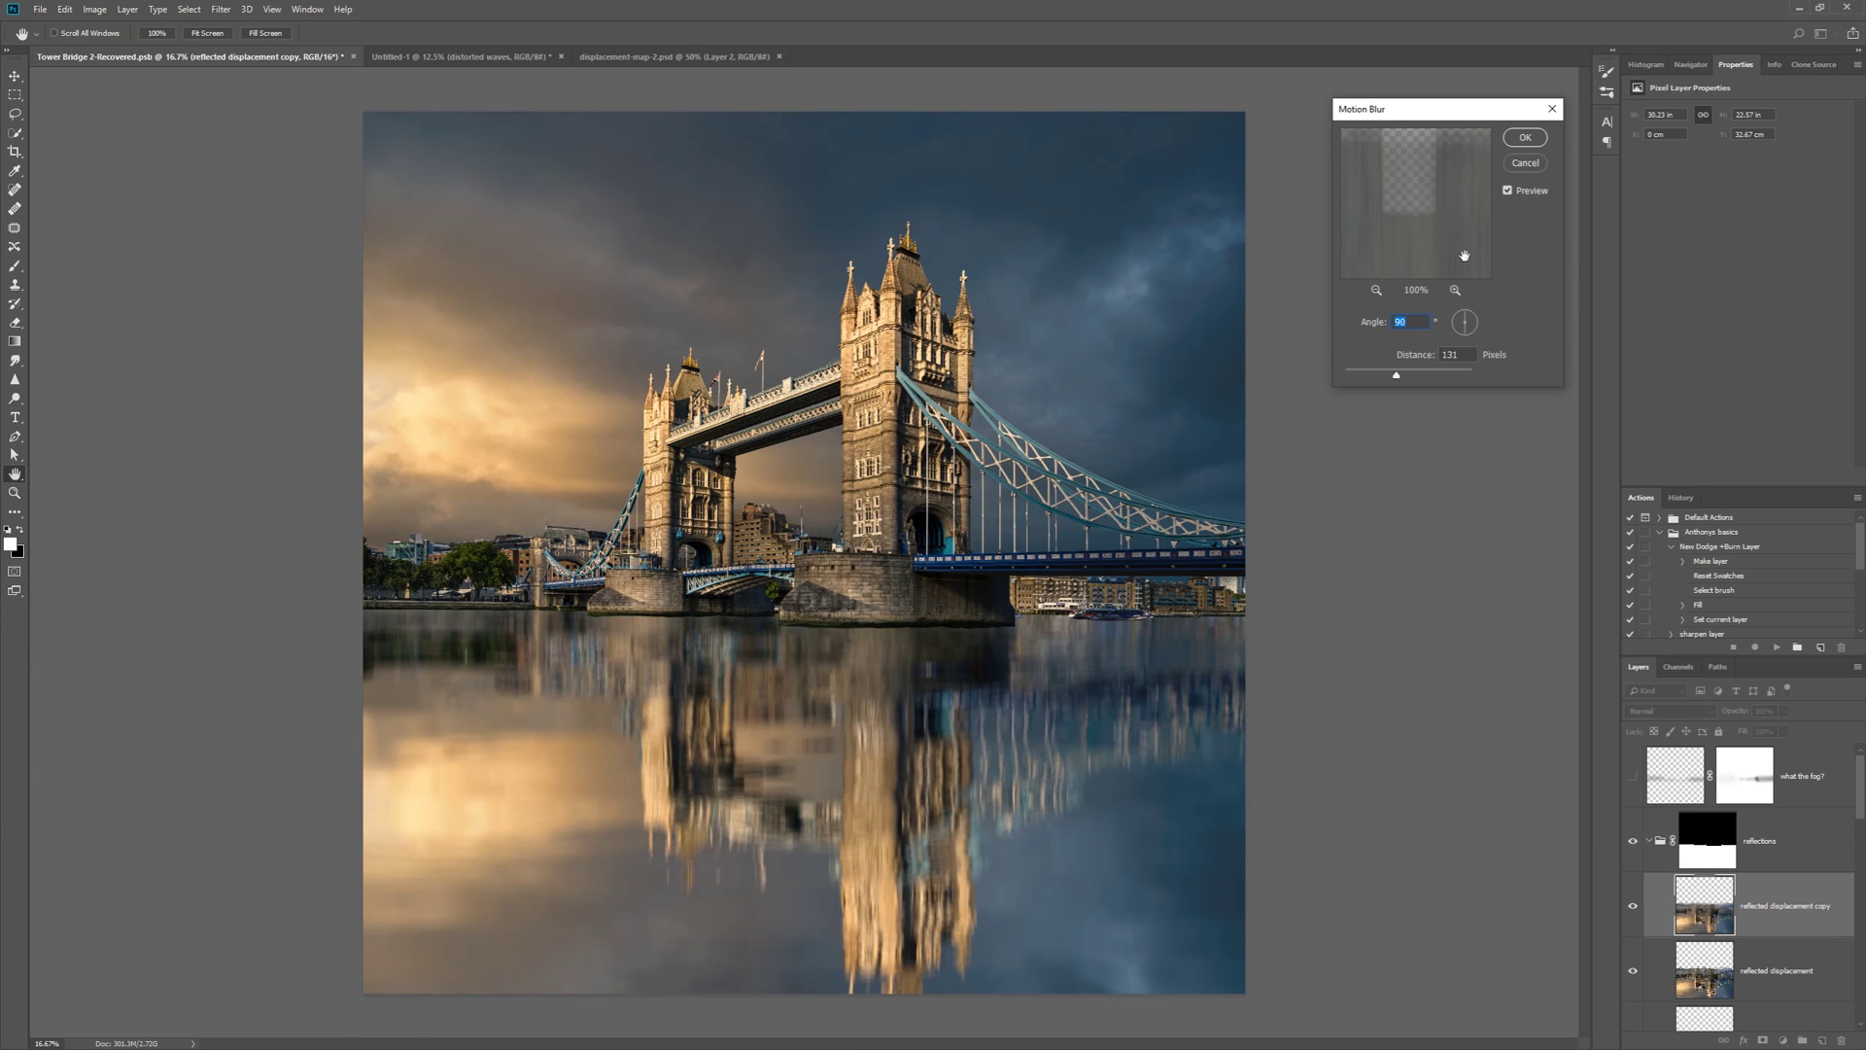
pyautogui.click(1377, 372)
pyautogui.click(1389, 373)
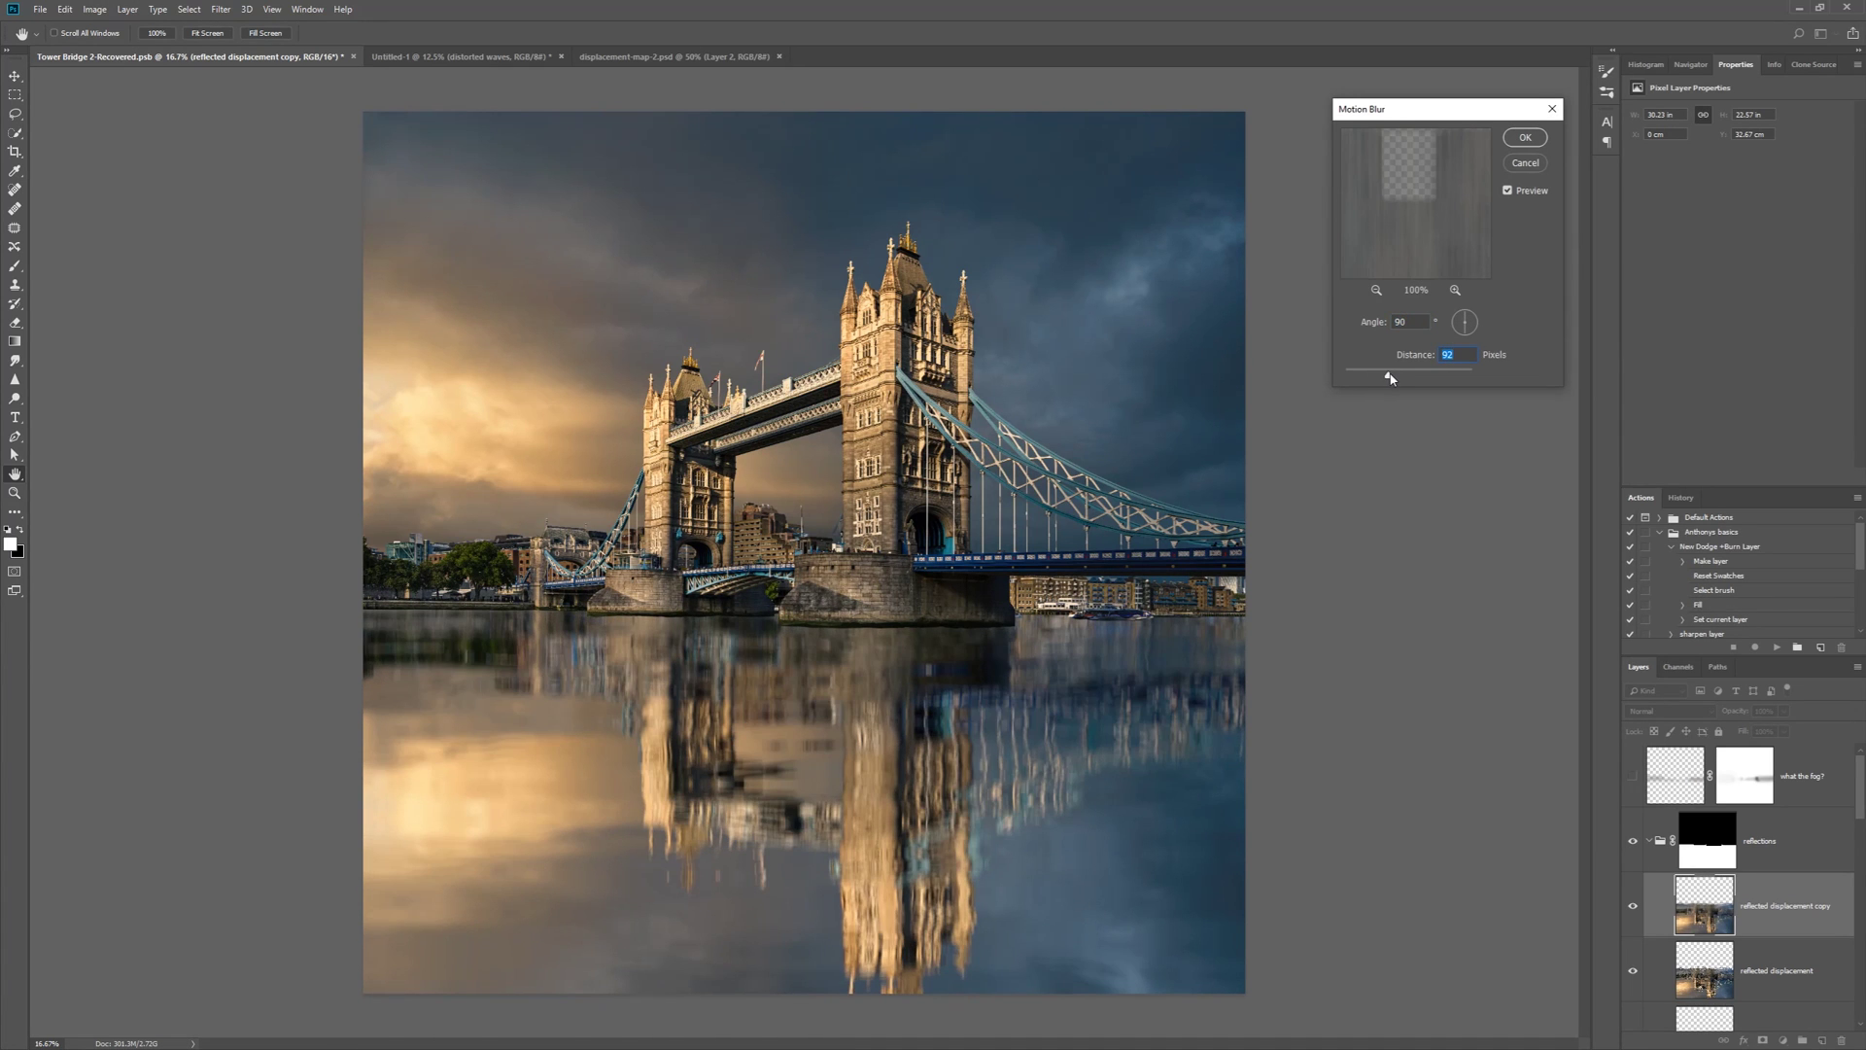
pyautogui.click(1526, 137)
# Duplicate the blurred reflection layer and displace the new copy using displacement-map-2, with horizontal scale 10 and vertical scale 50
pyautogui.hotkey('ctrl', 'j')
pyautogui.click(221, 9)
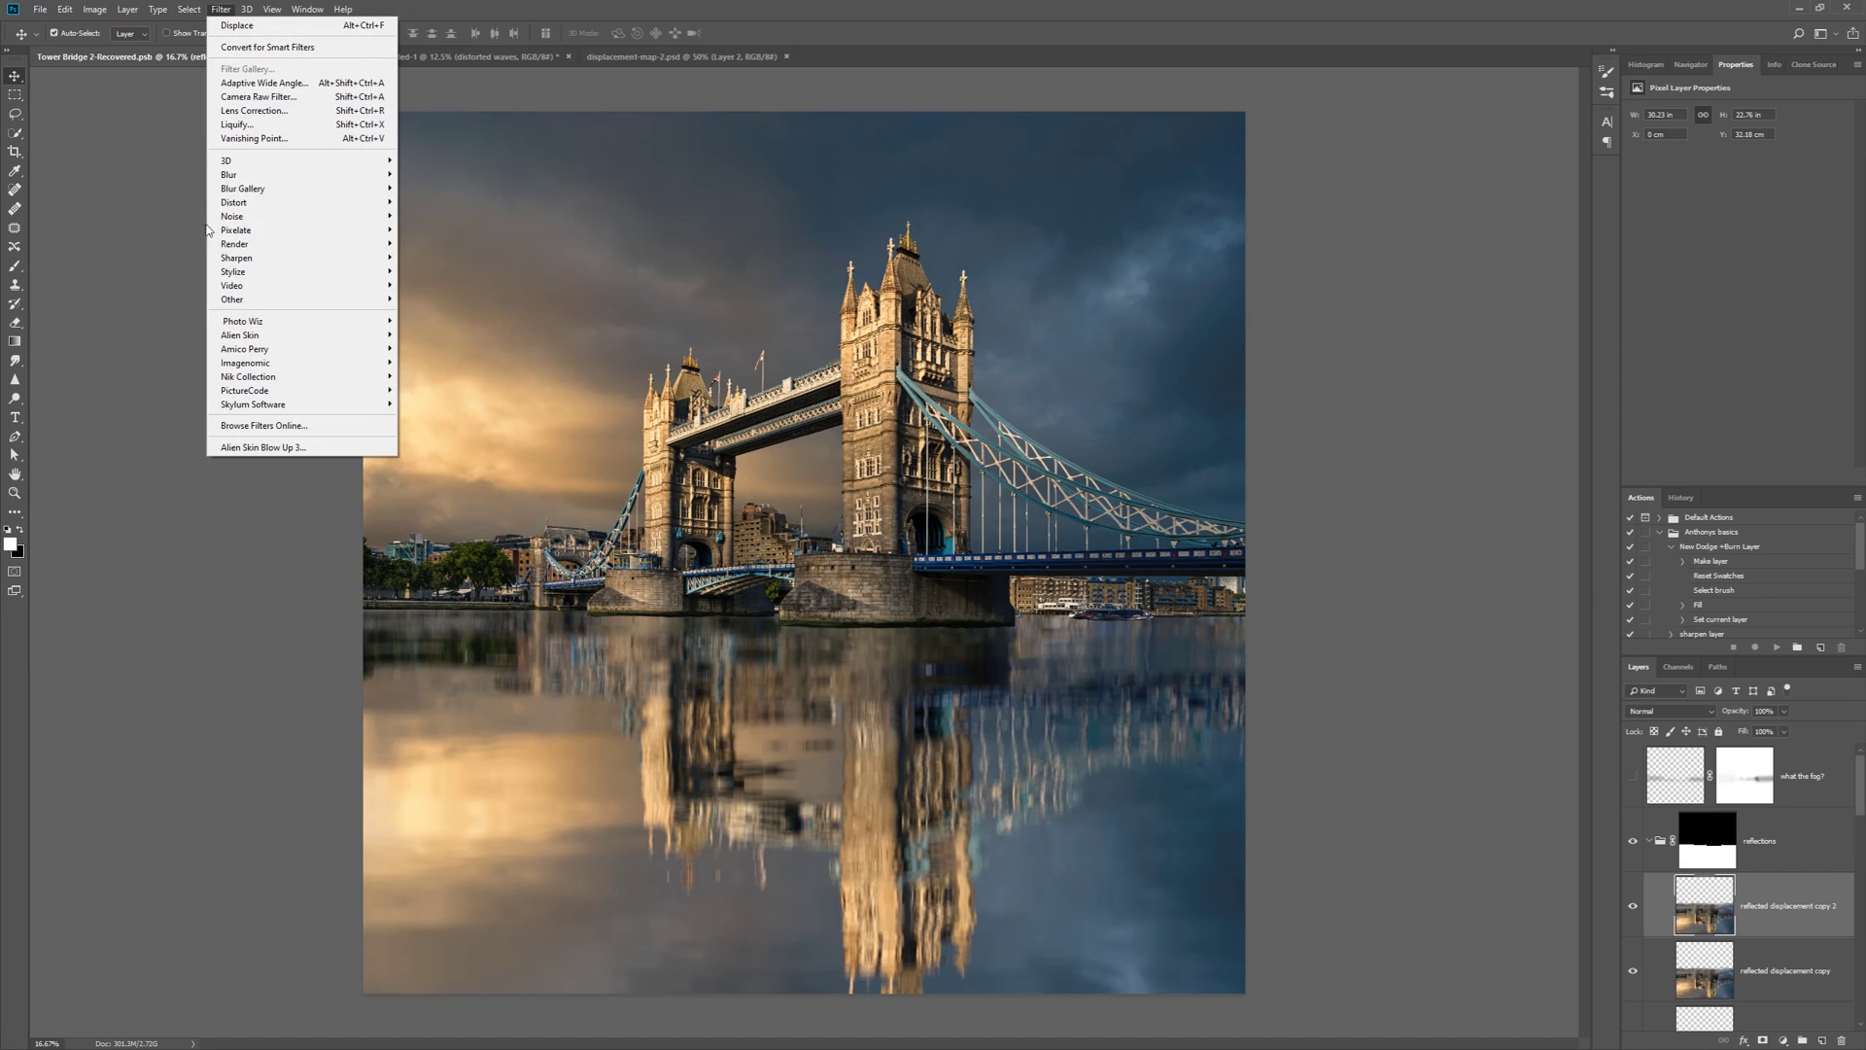
pyautogui.moveTo(234, 203)
pyautogui.click(427, 201)
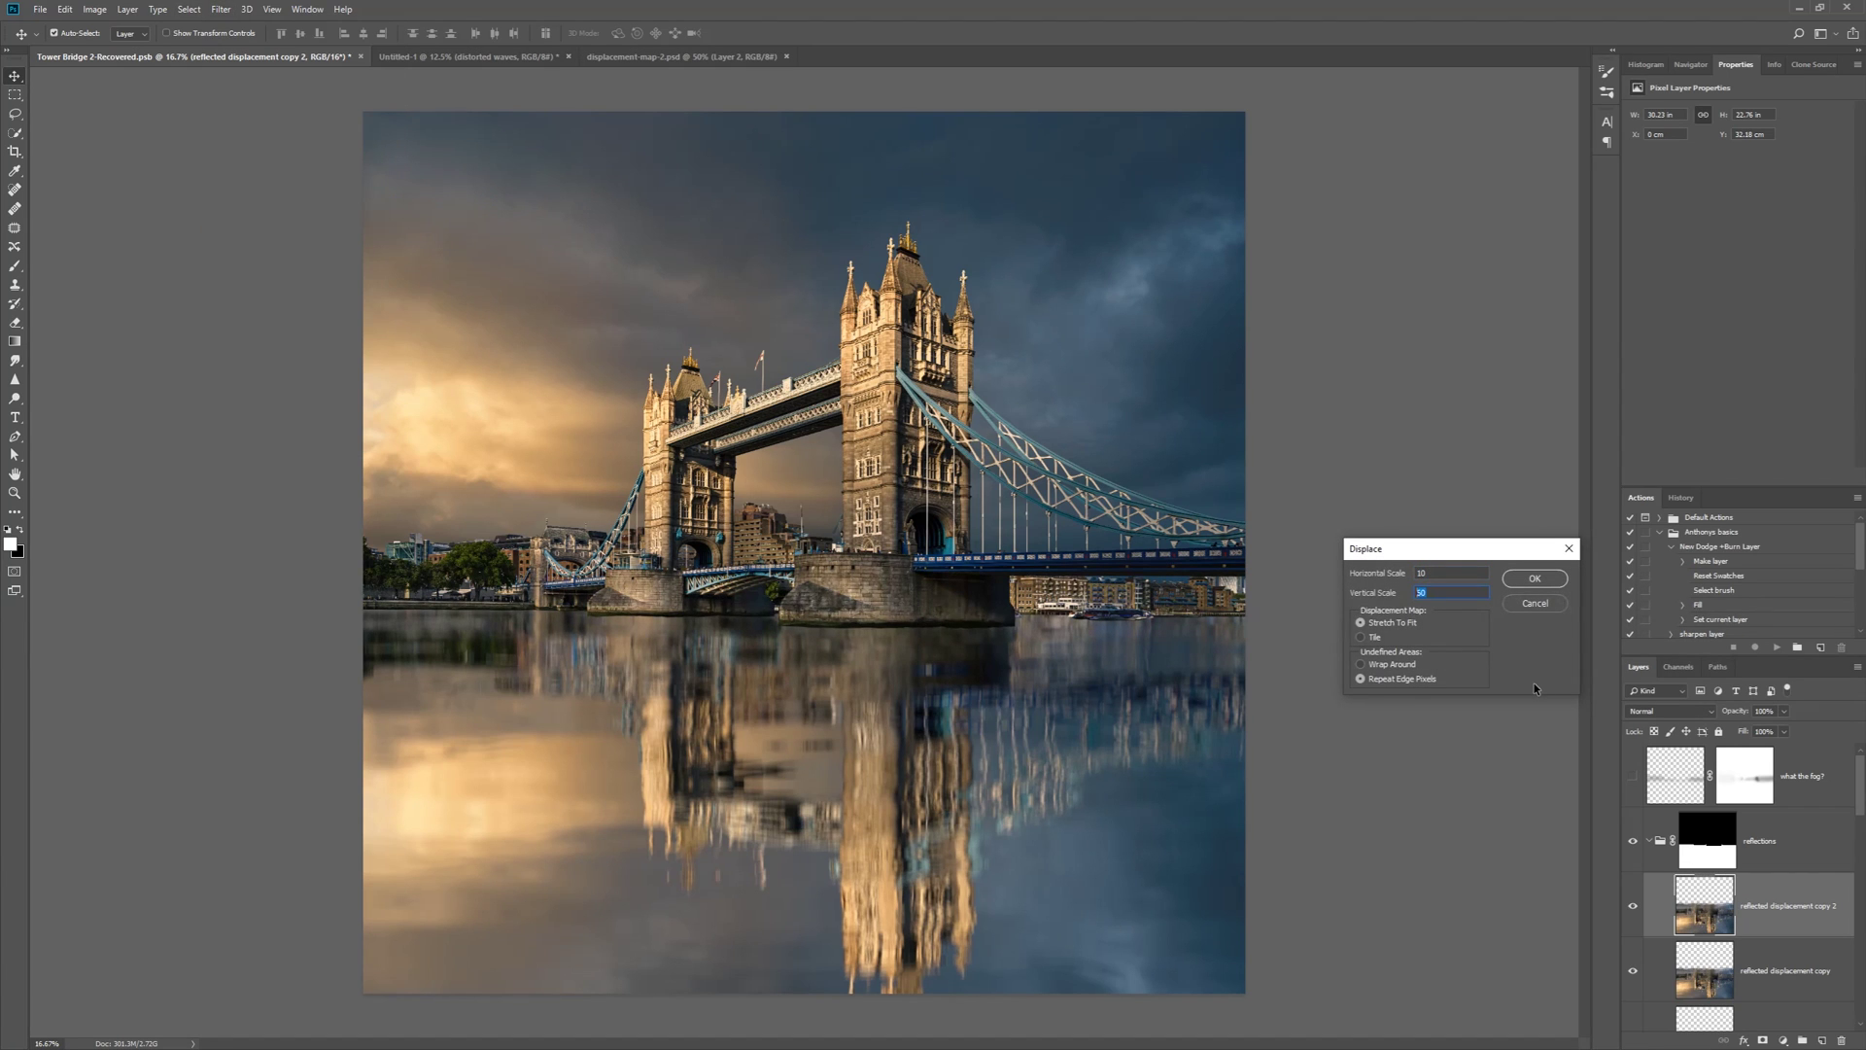
pyautogui.click(1535, 579)
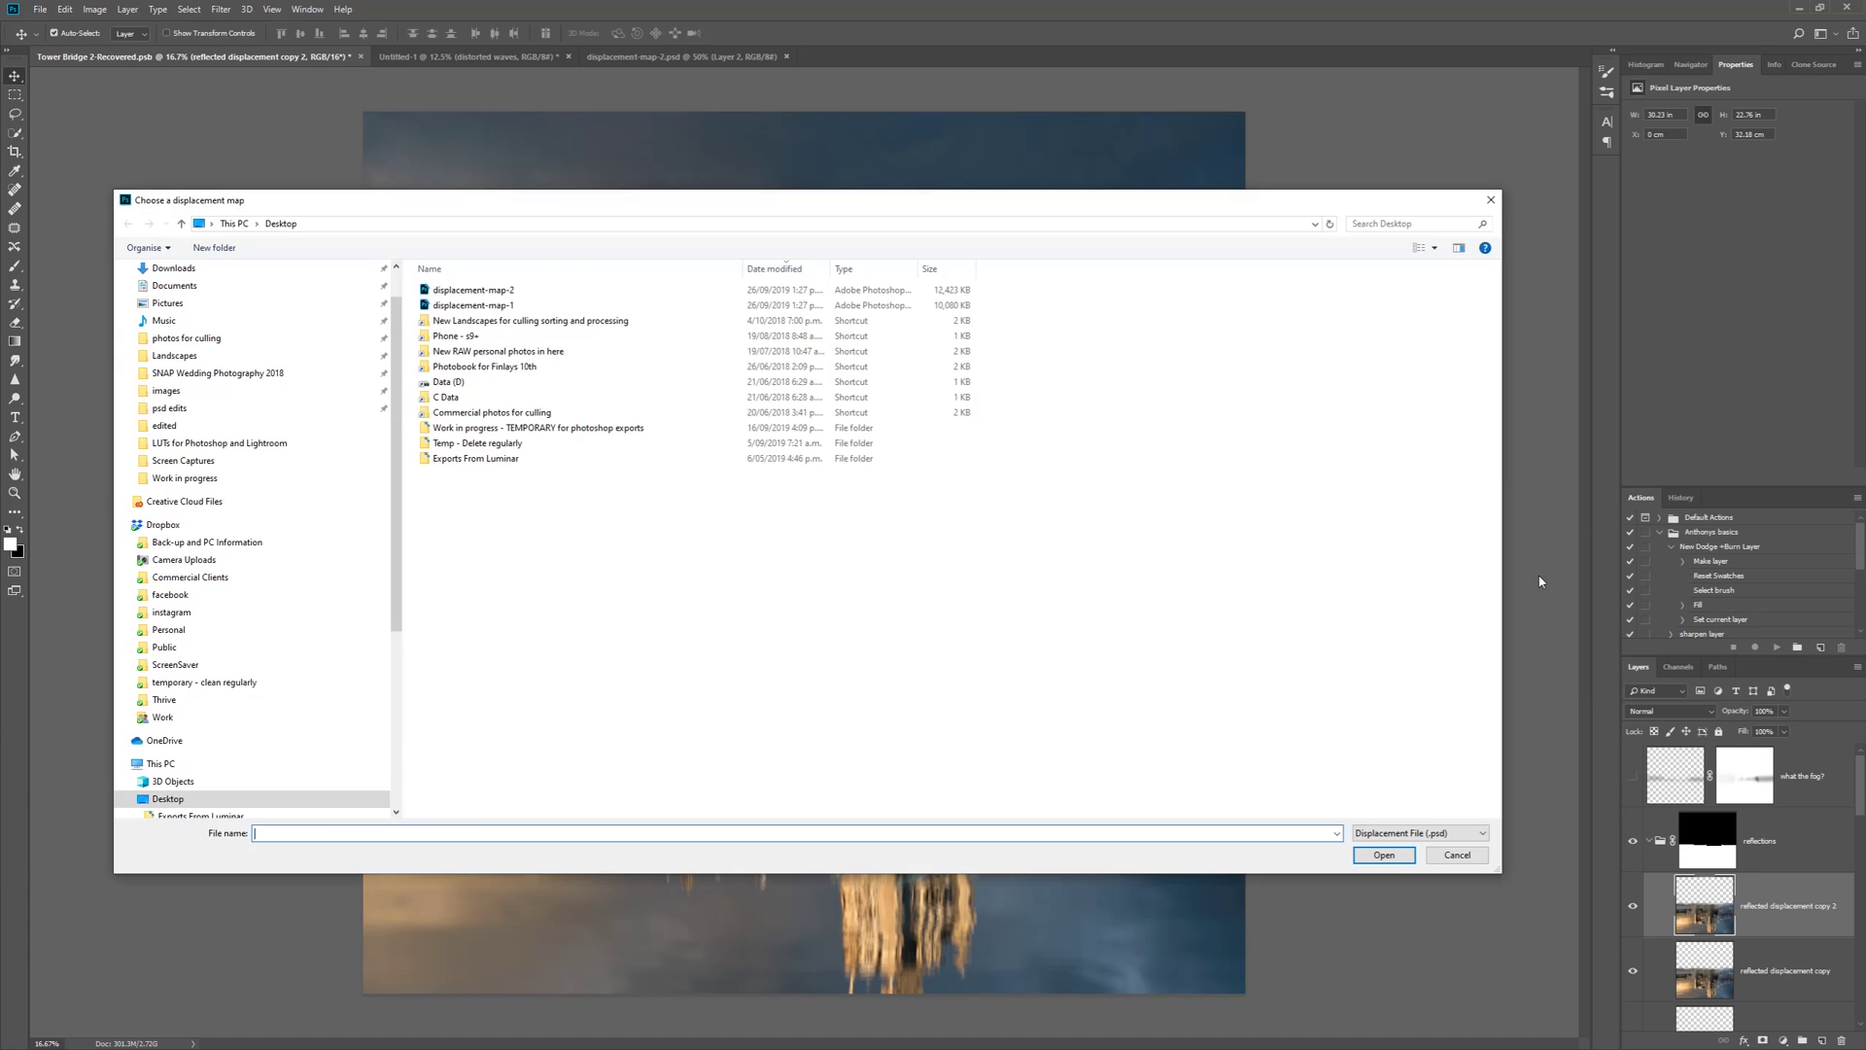
pyautogui.doubleClick(436, 288)
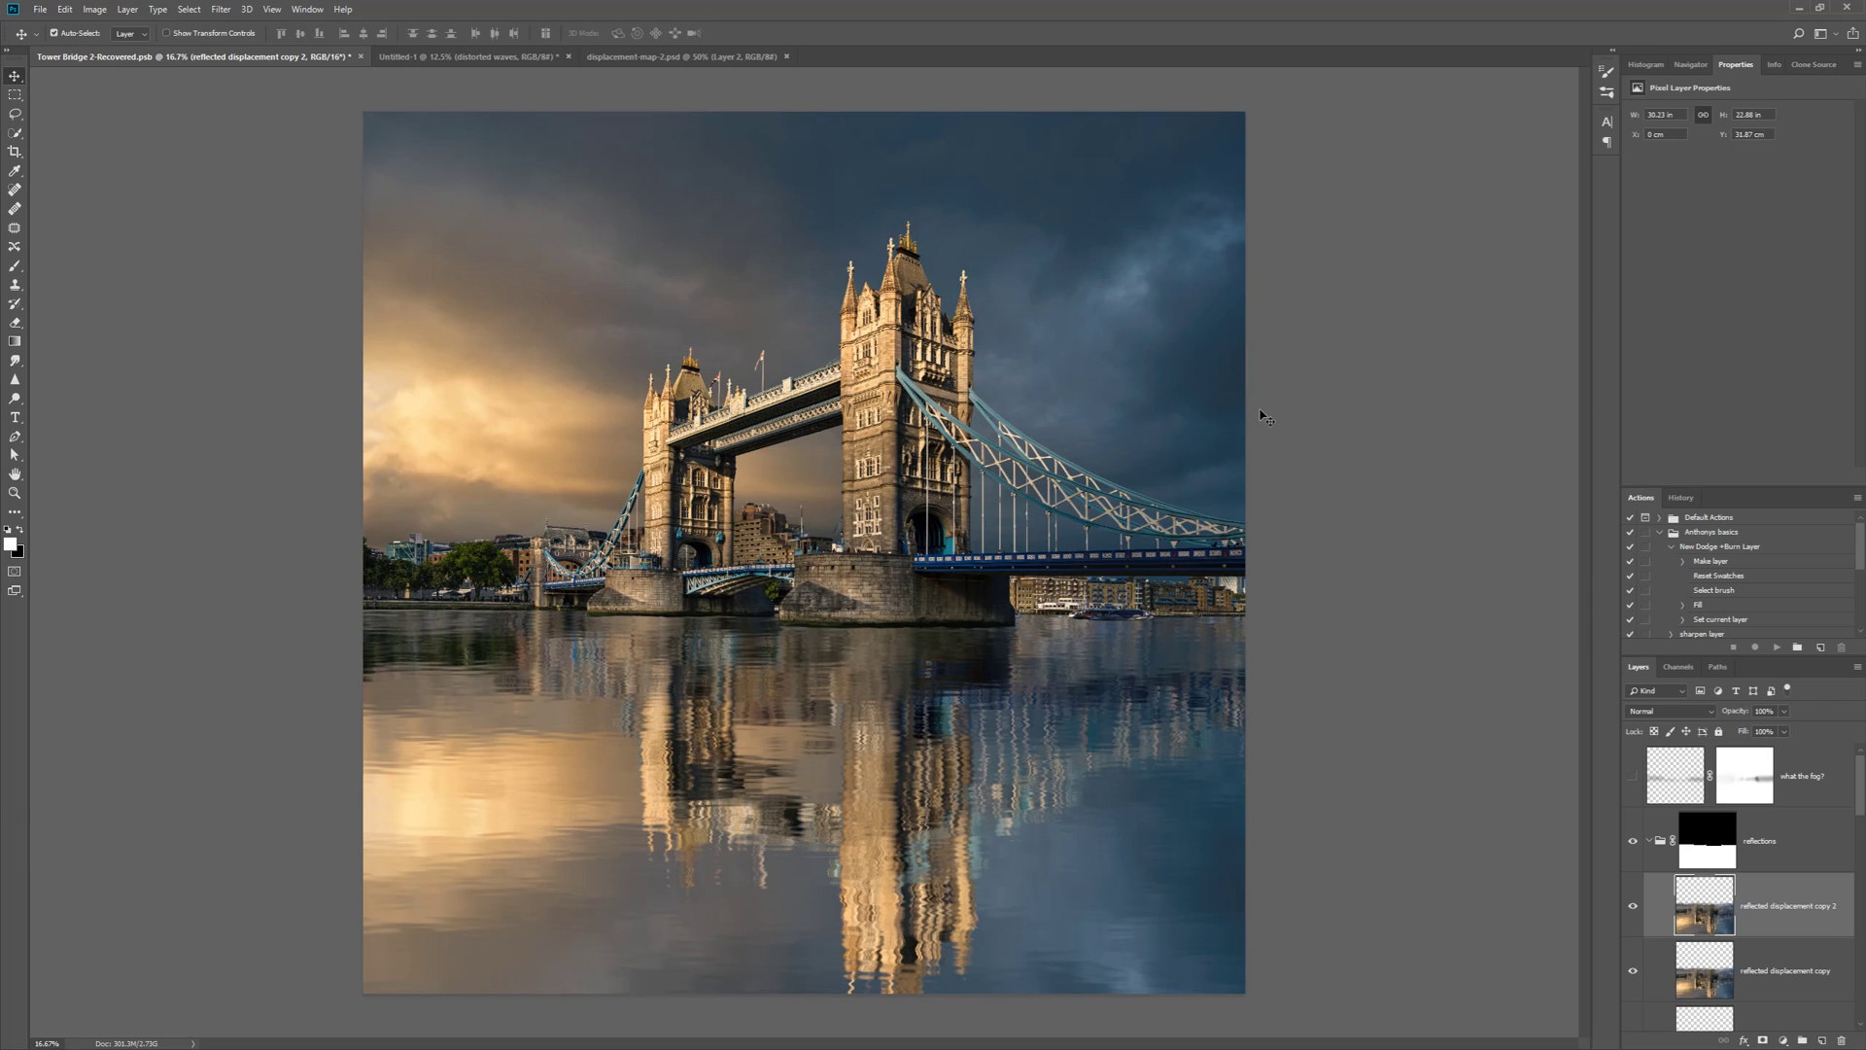
# Apply a second Displace with displacement-map-2 to the reflected displacement copy 2 layer, at horizontal scale 10 and vertical scale 50
pyautogui.click(234, 10)
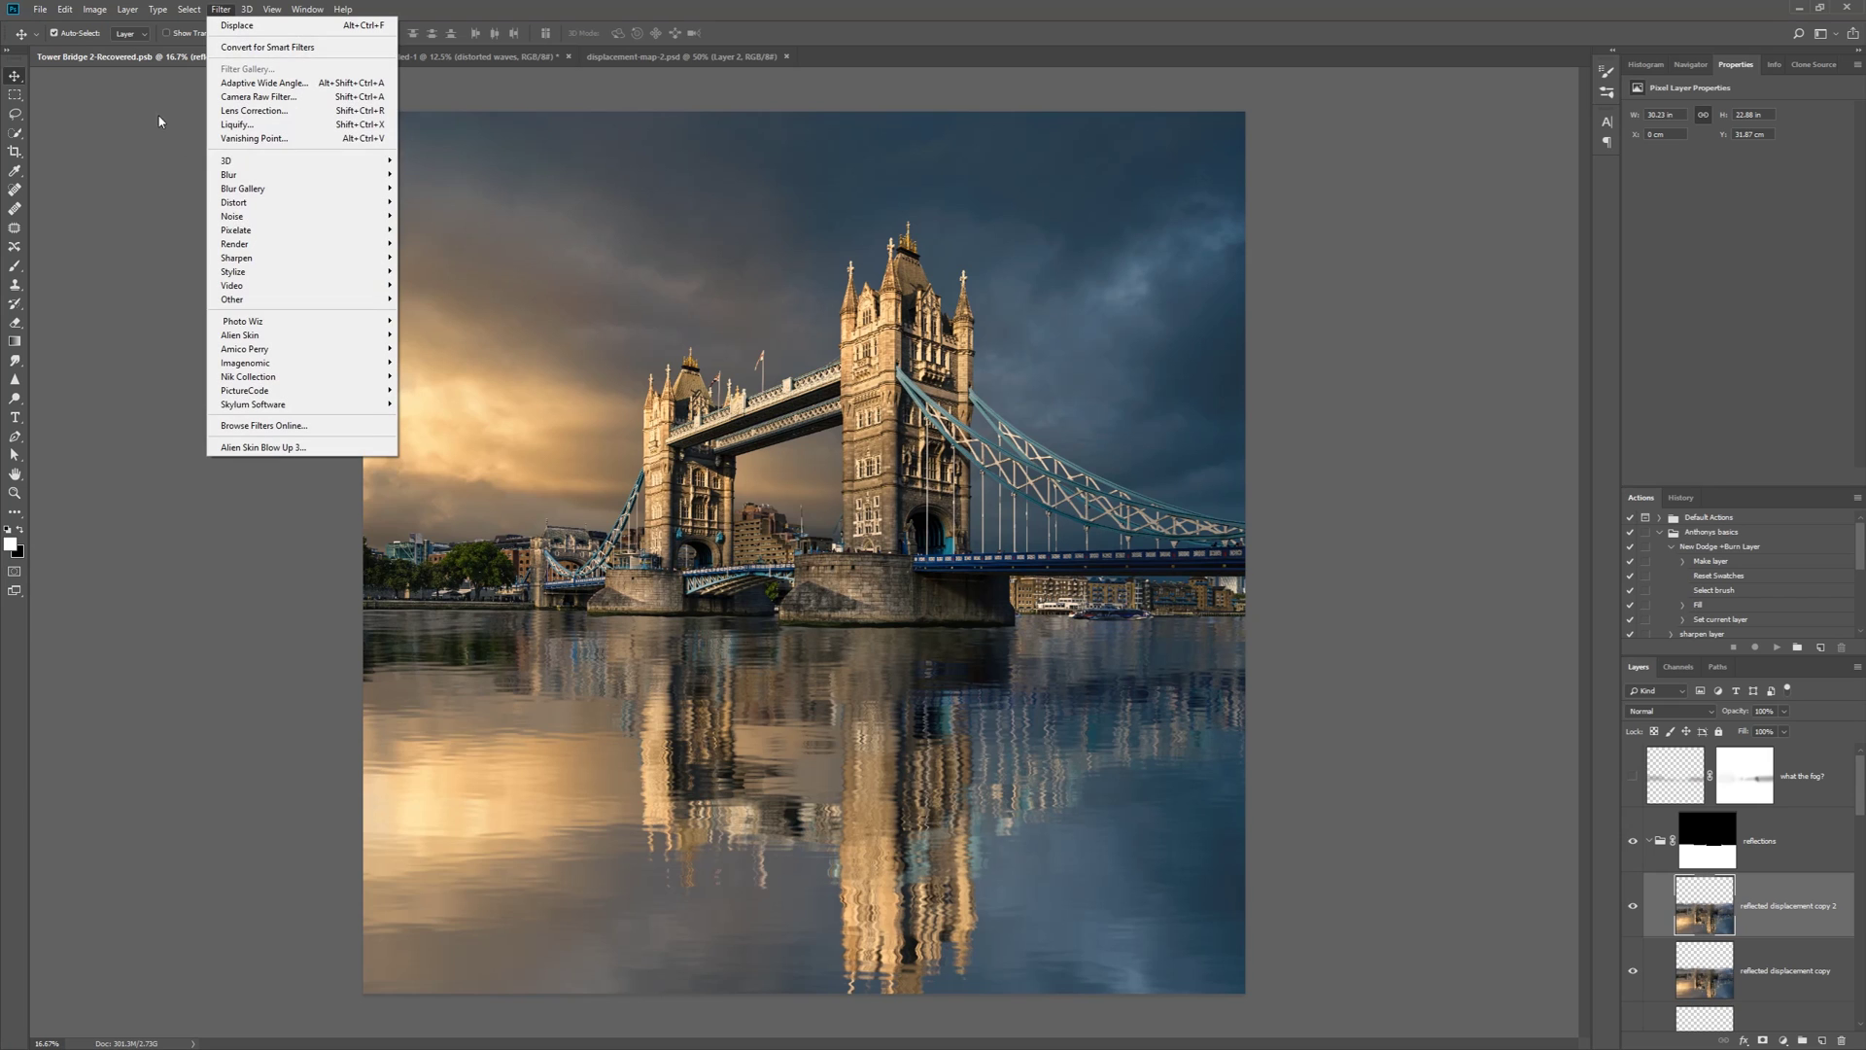
pyautogui.moveTo(264, 204)
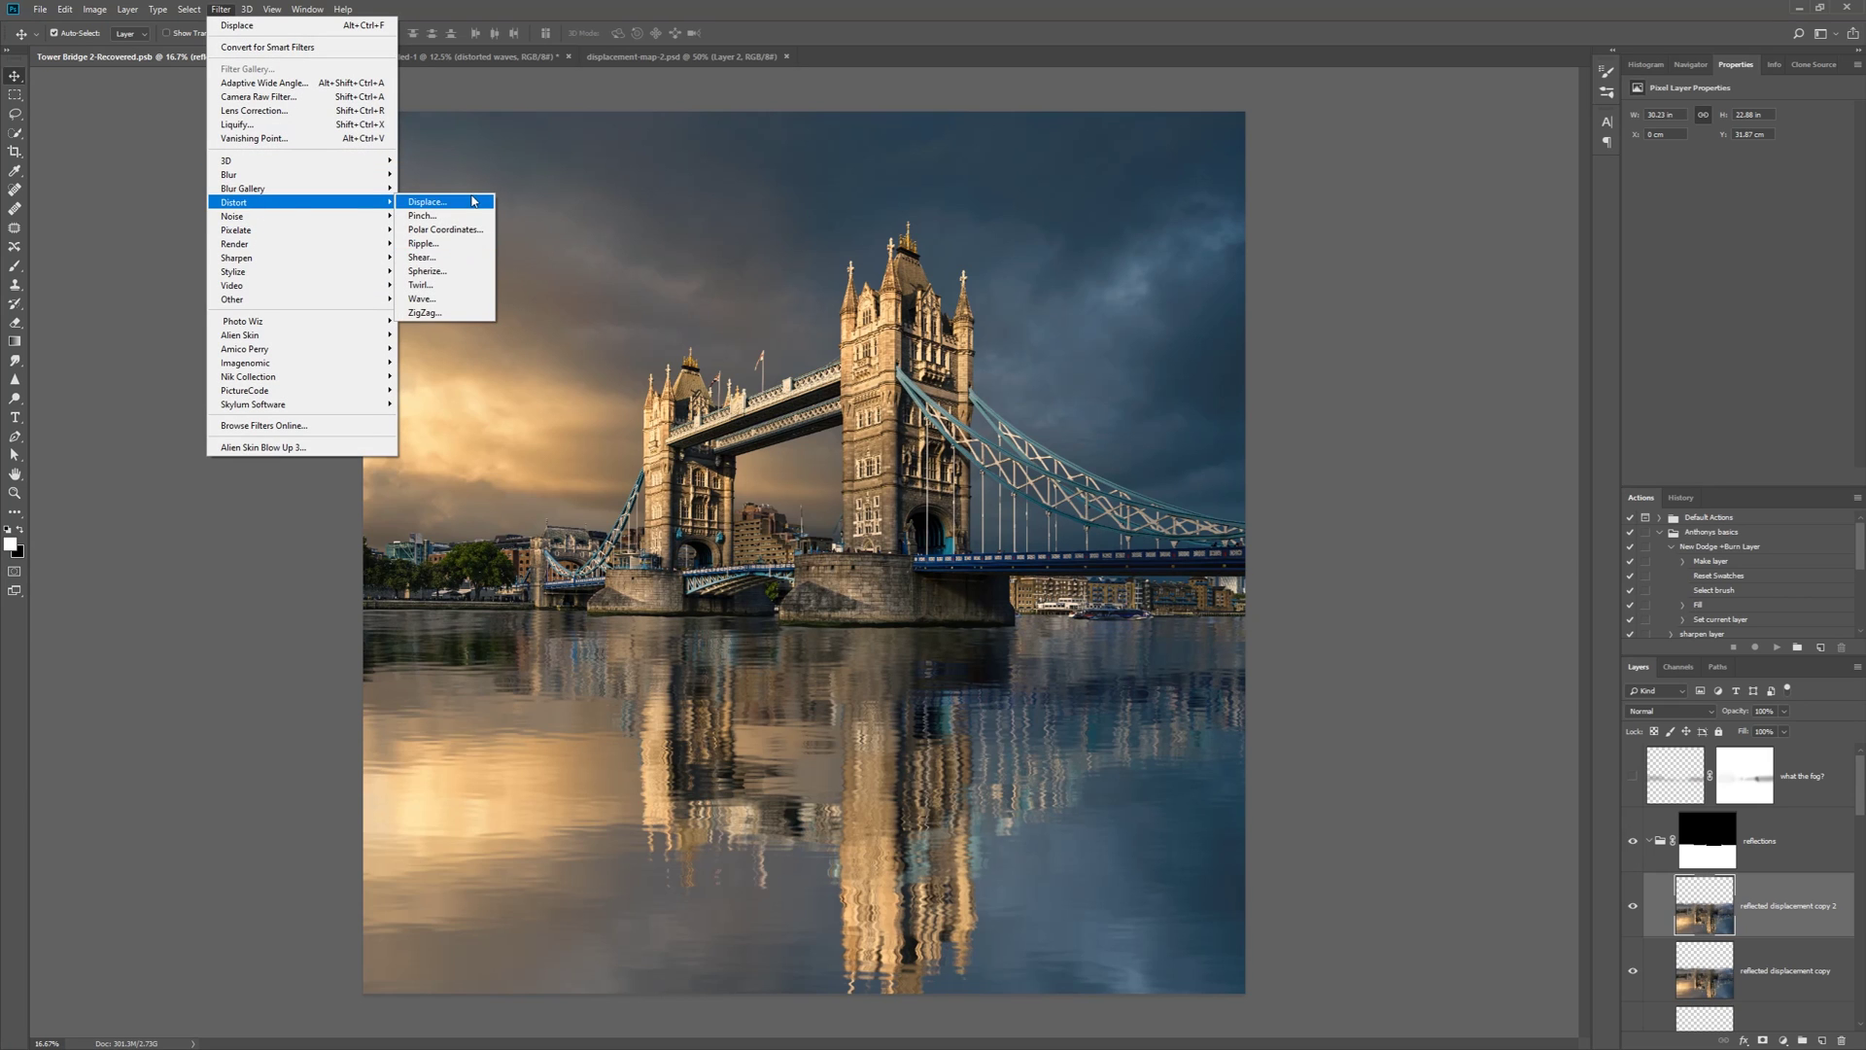
pyautogui.click(428, 202)
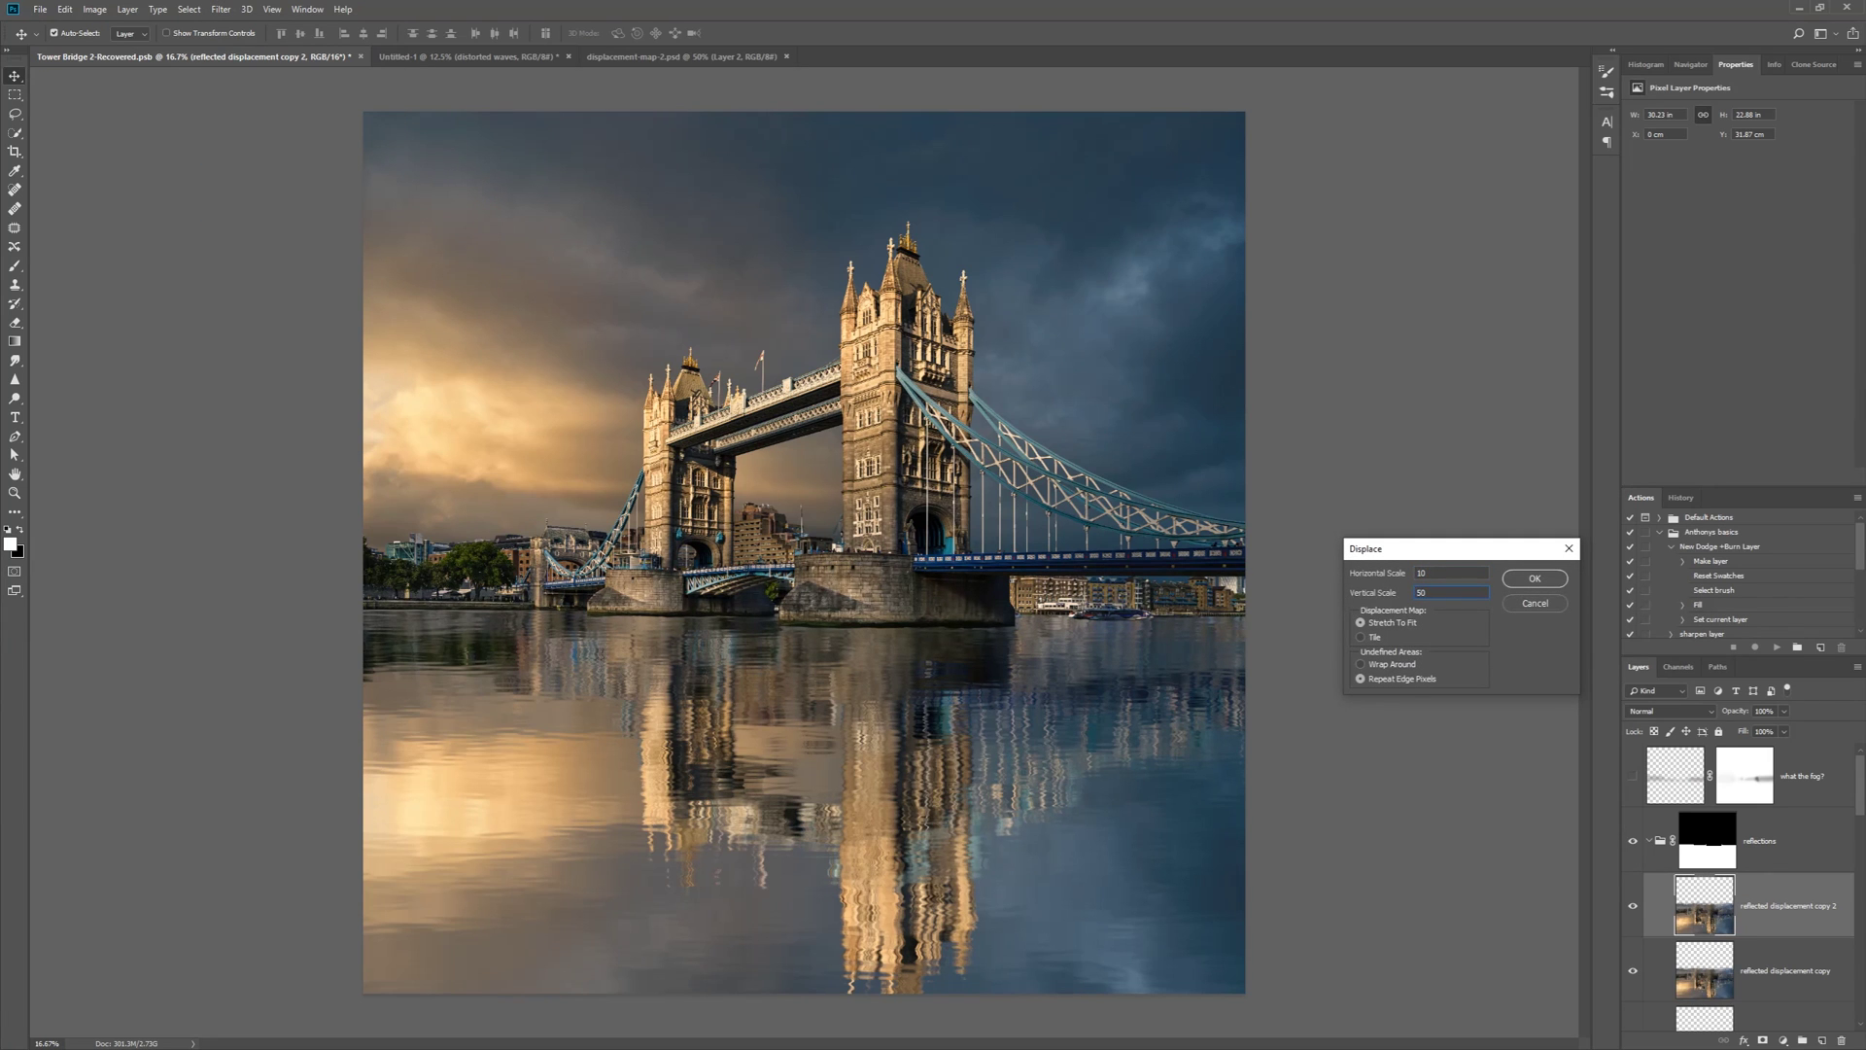
pyautogui.click(1533, 578)
pyautogui.click(807, 289)
pyautogui.click(1382, 856)
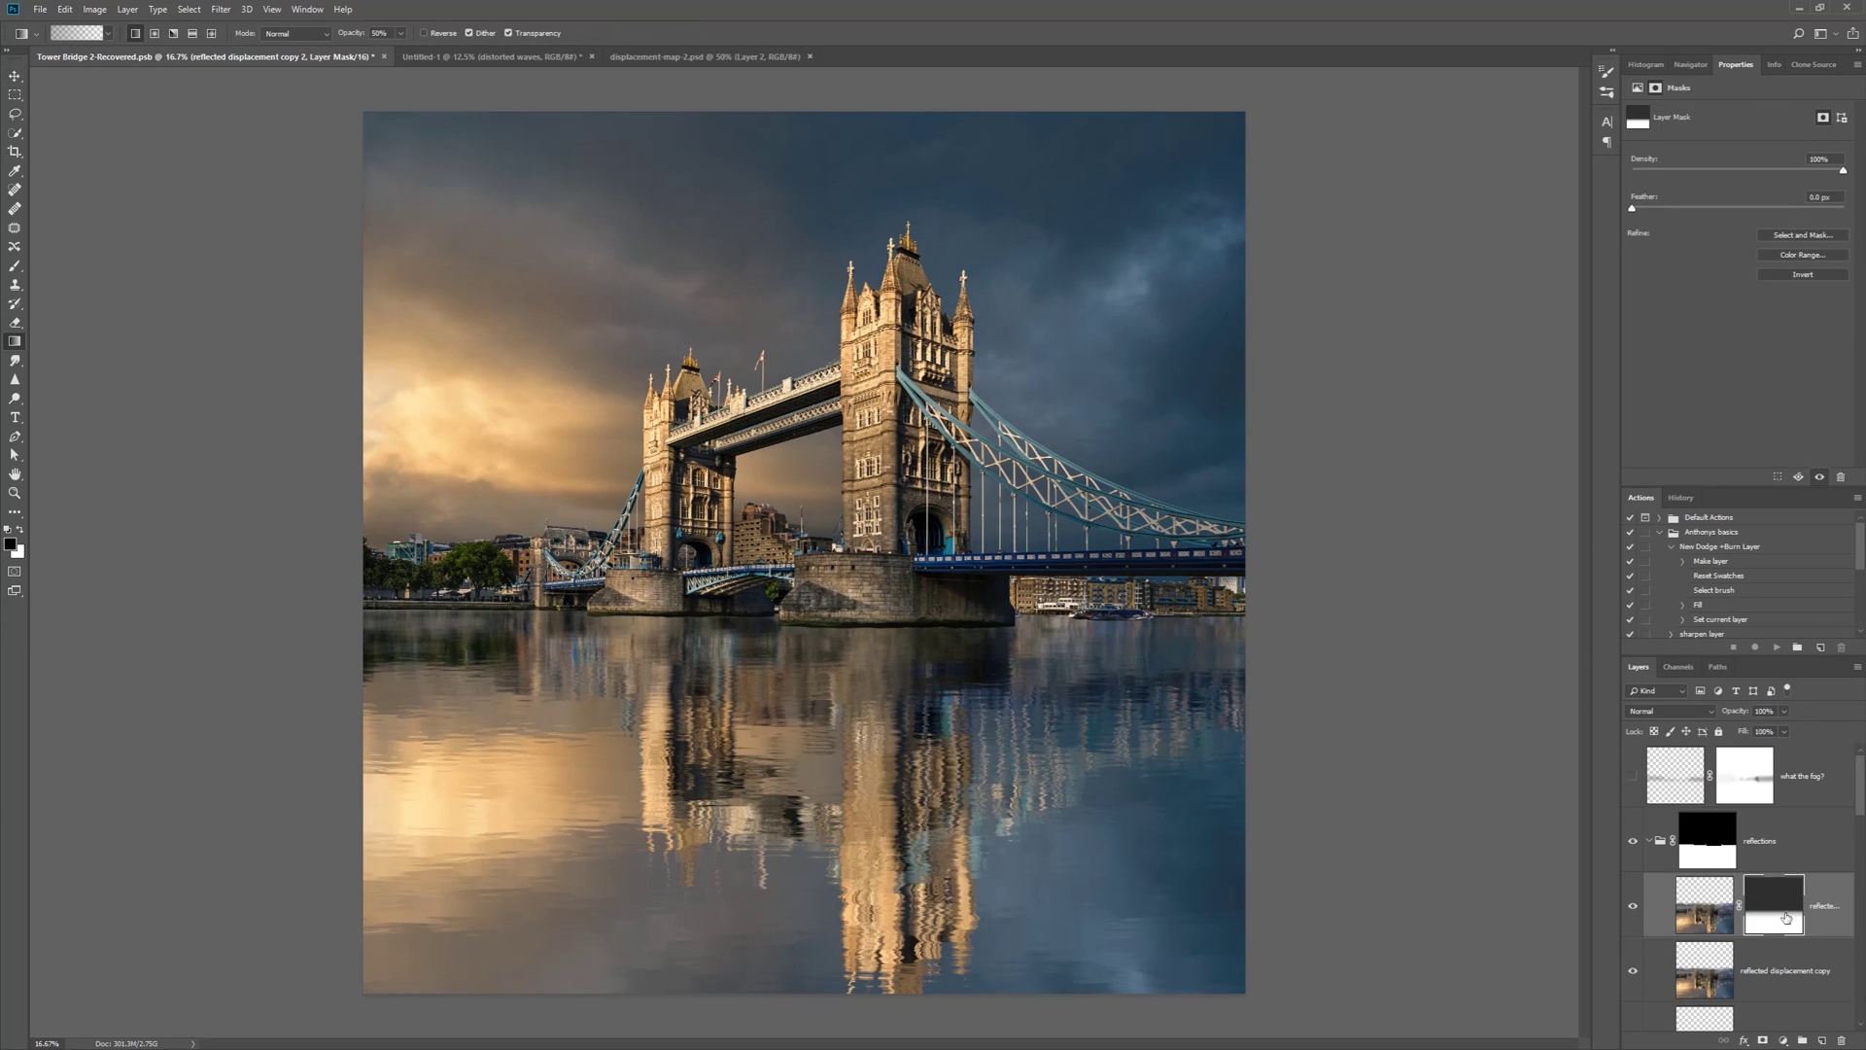
# Hide the reflected displacement copy and reflected displacement layers, leaving the masked displaced copy and the reflection layer visible
pyautogui.click(1837, 918)
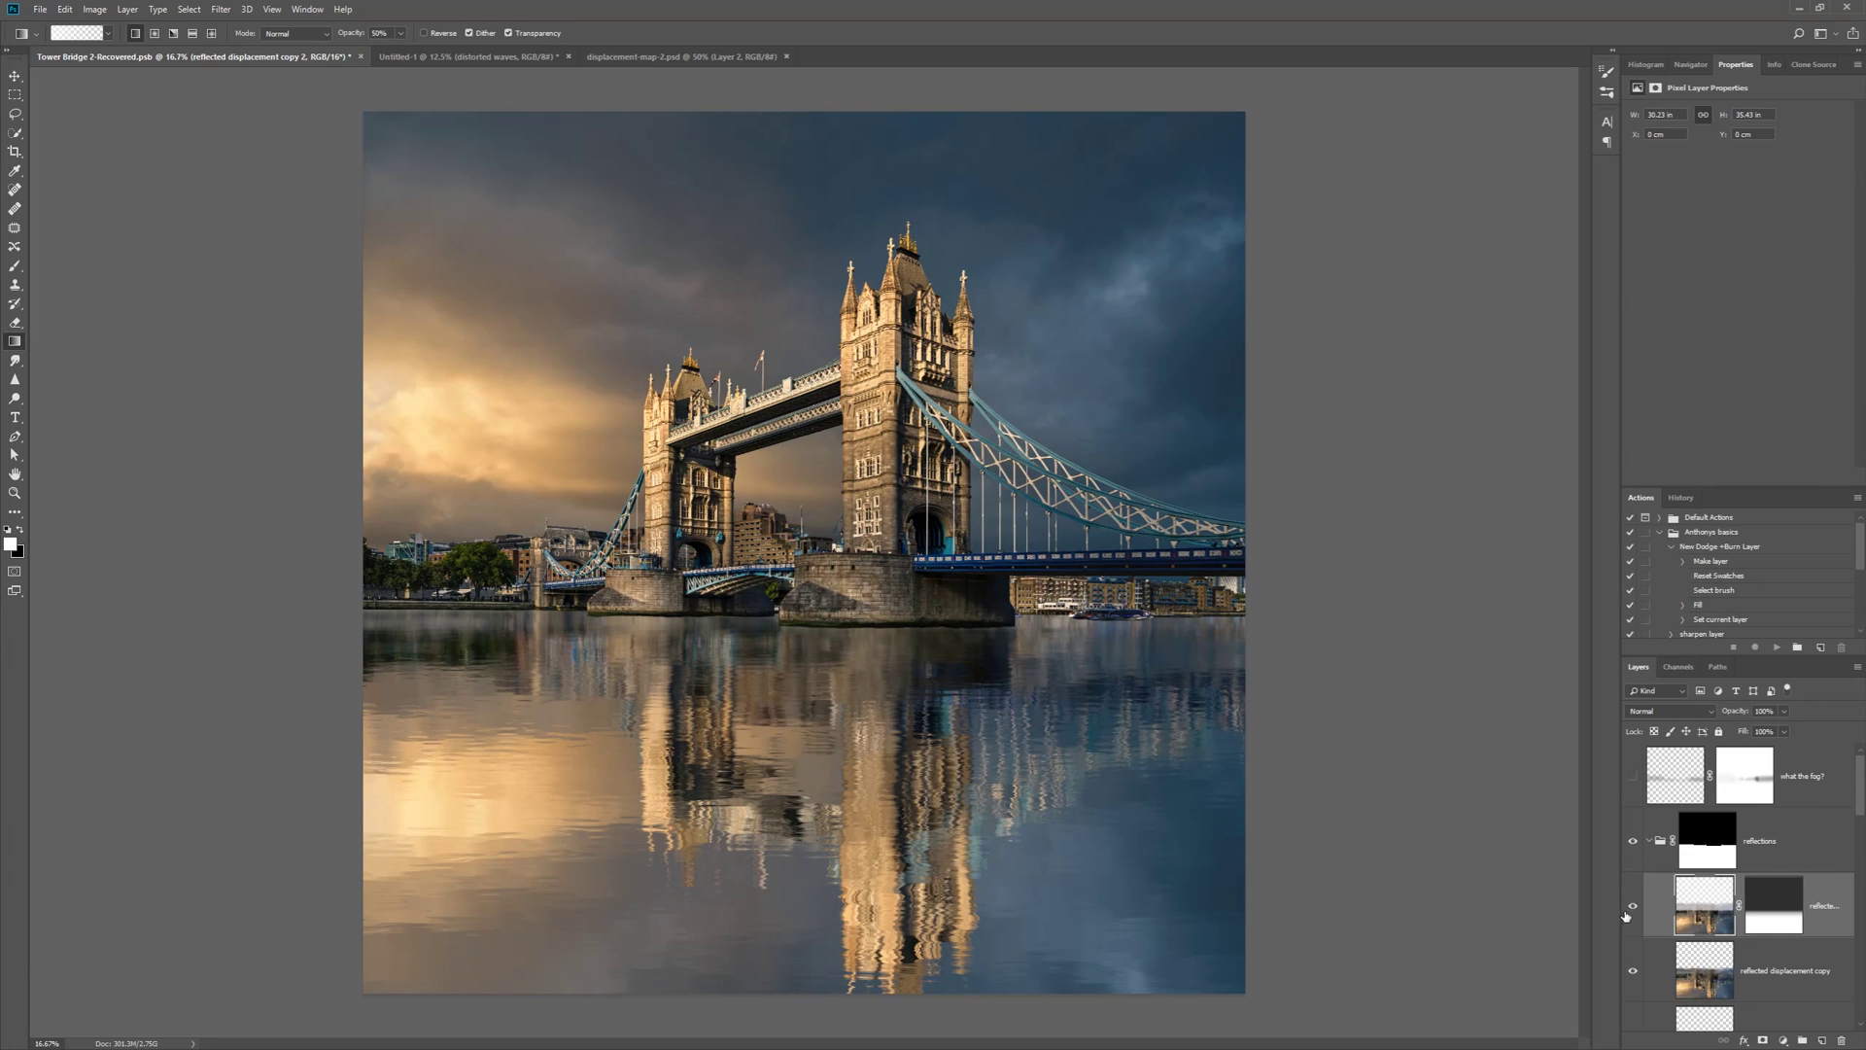
pyautogui.click(1633, 970)
pyautogui.scroll(-2, 1633, 970)
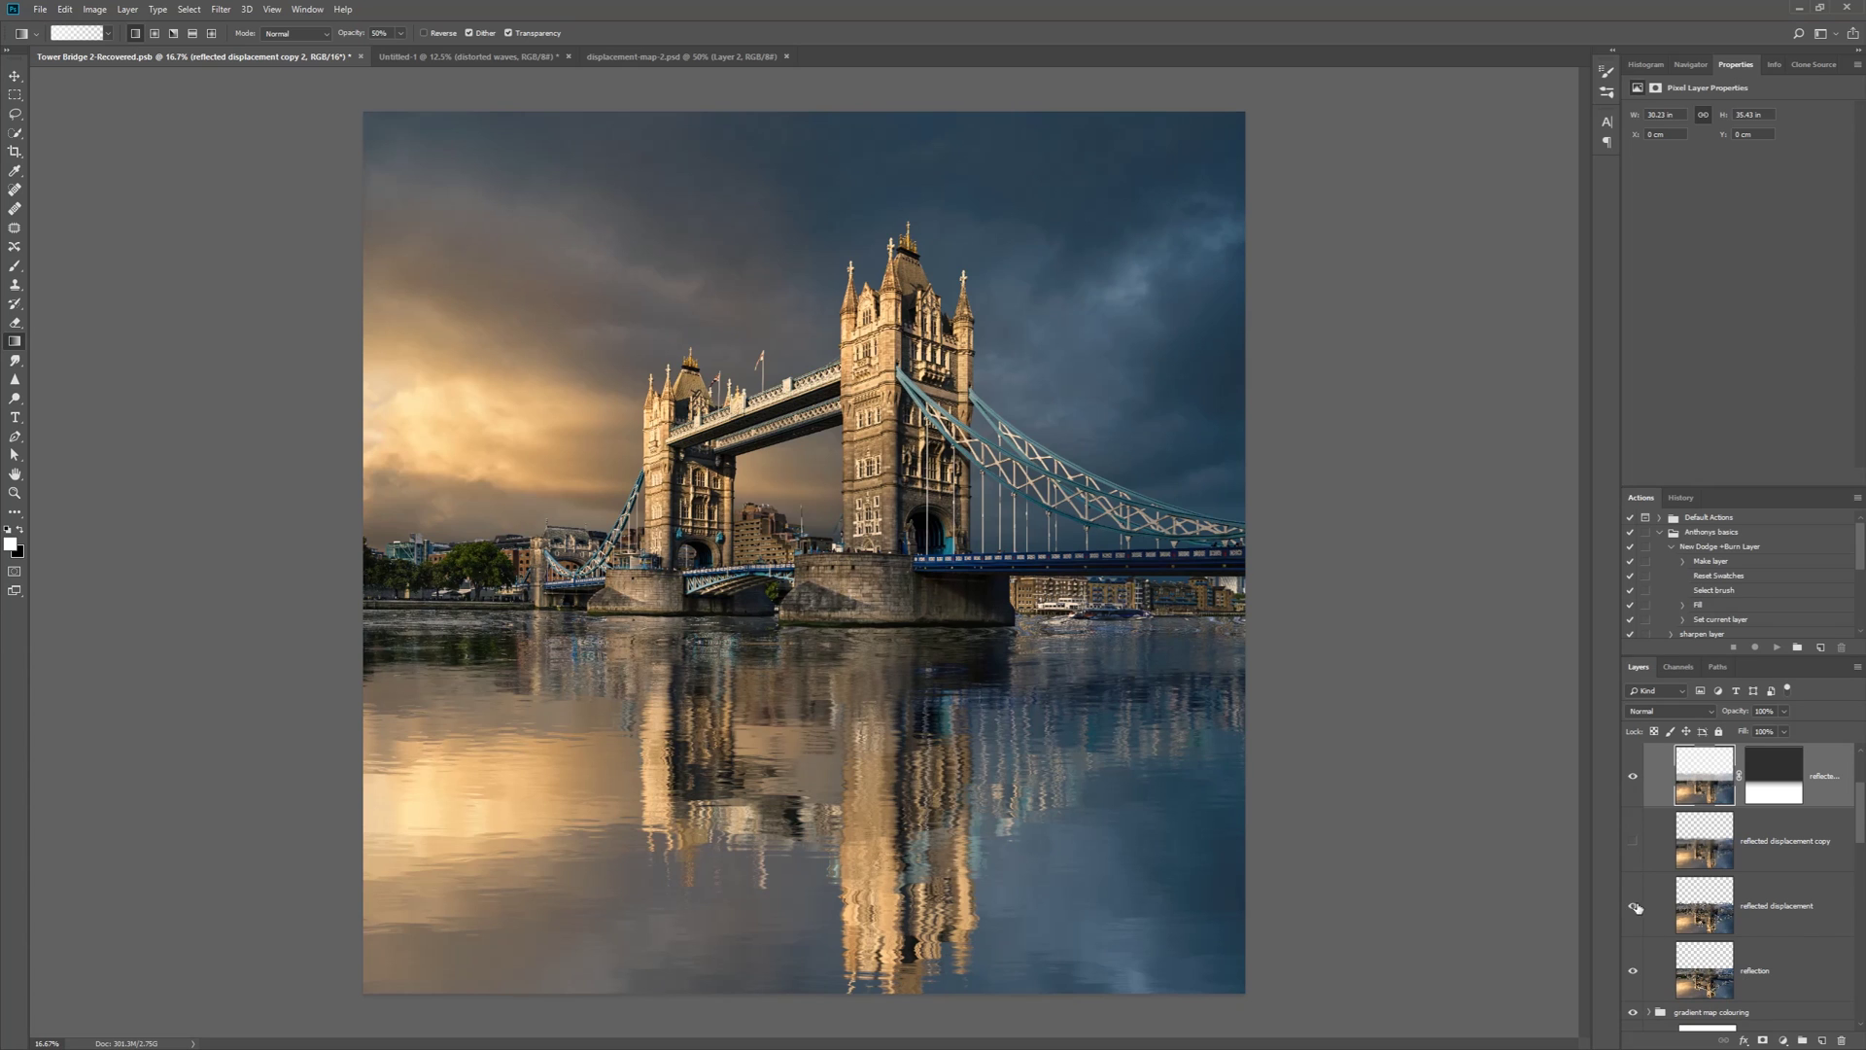
pyautogui.click(1632, 971)
pyautogui.click(1817, 976)
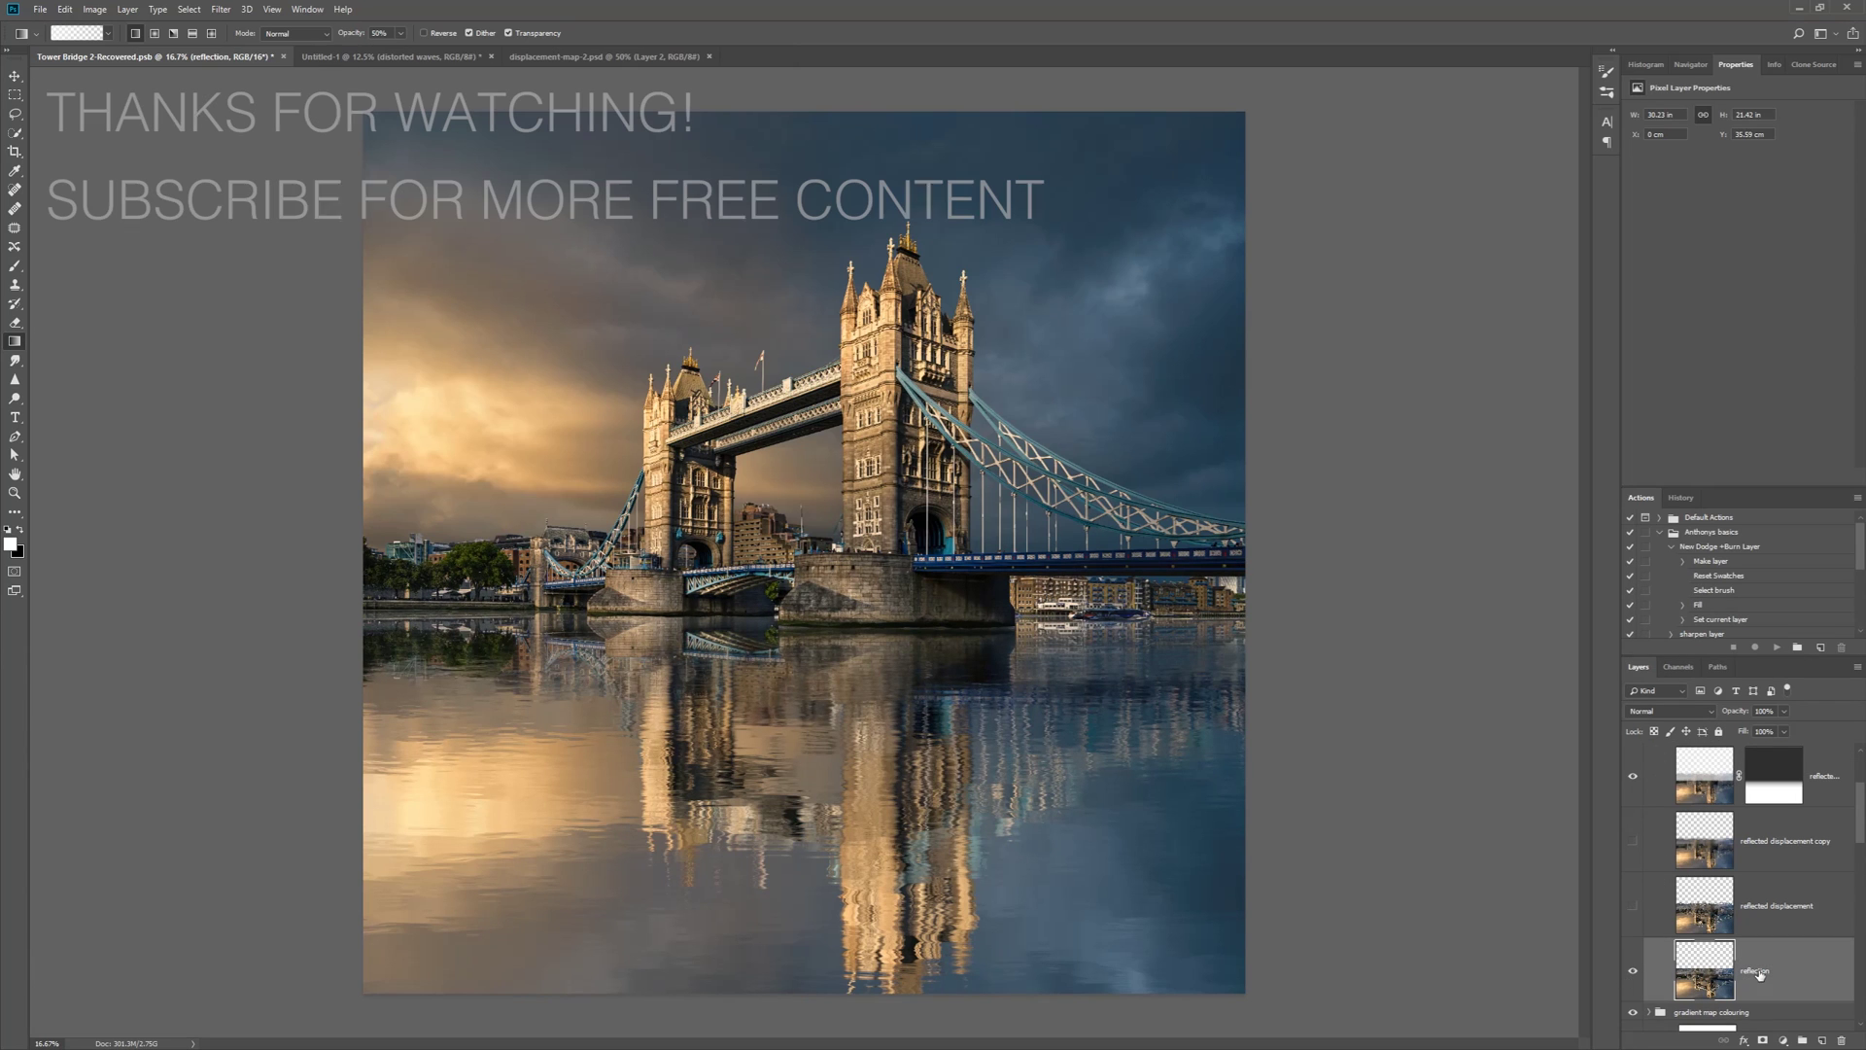
# Duplicate the reflection layer as "motion blur" and apply a Motion Blur to it at 90° with a 76-pixel distance
pyautogui.hotkey('ctrl', 'j')
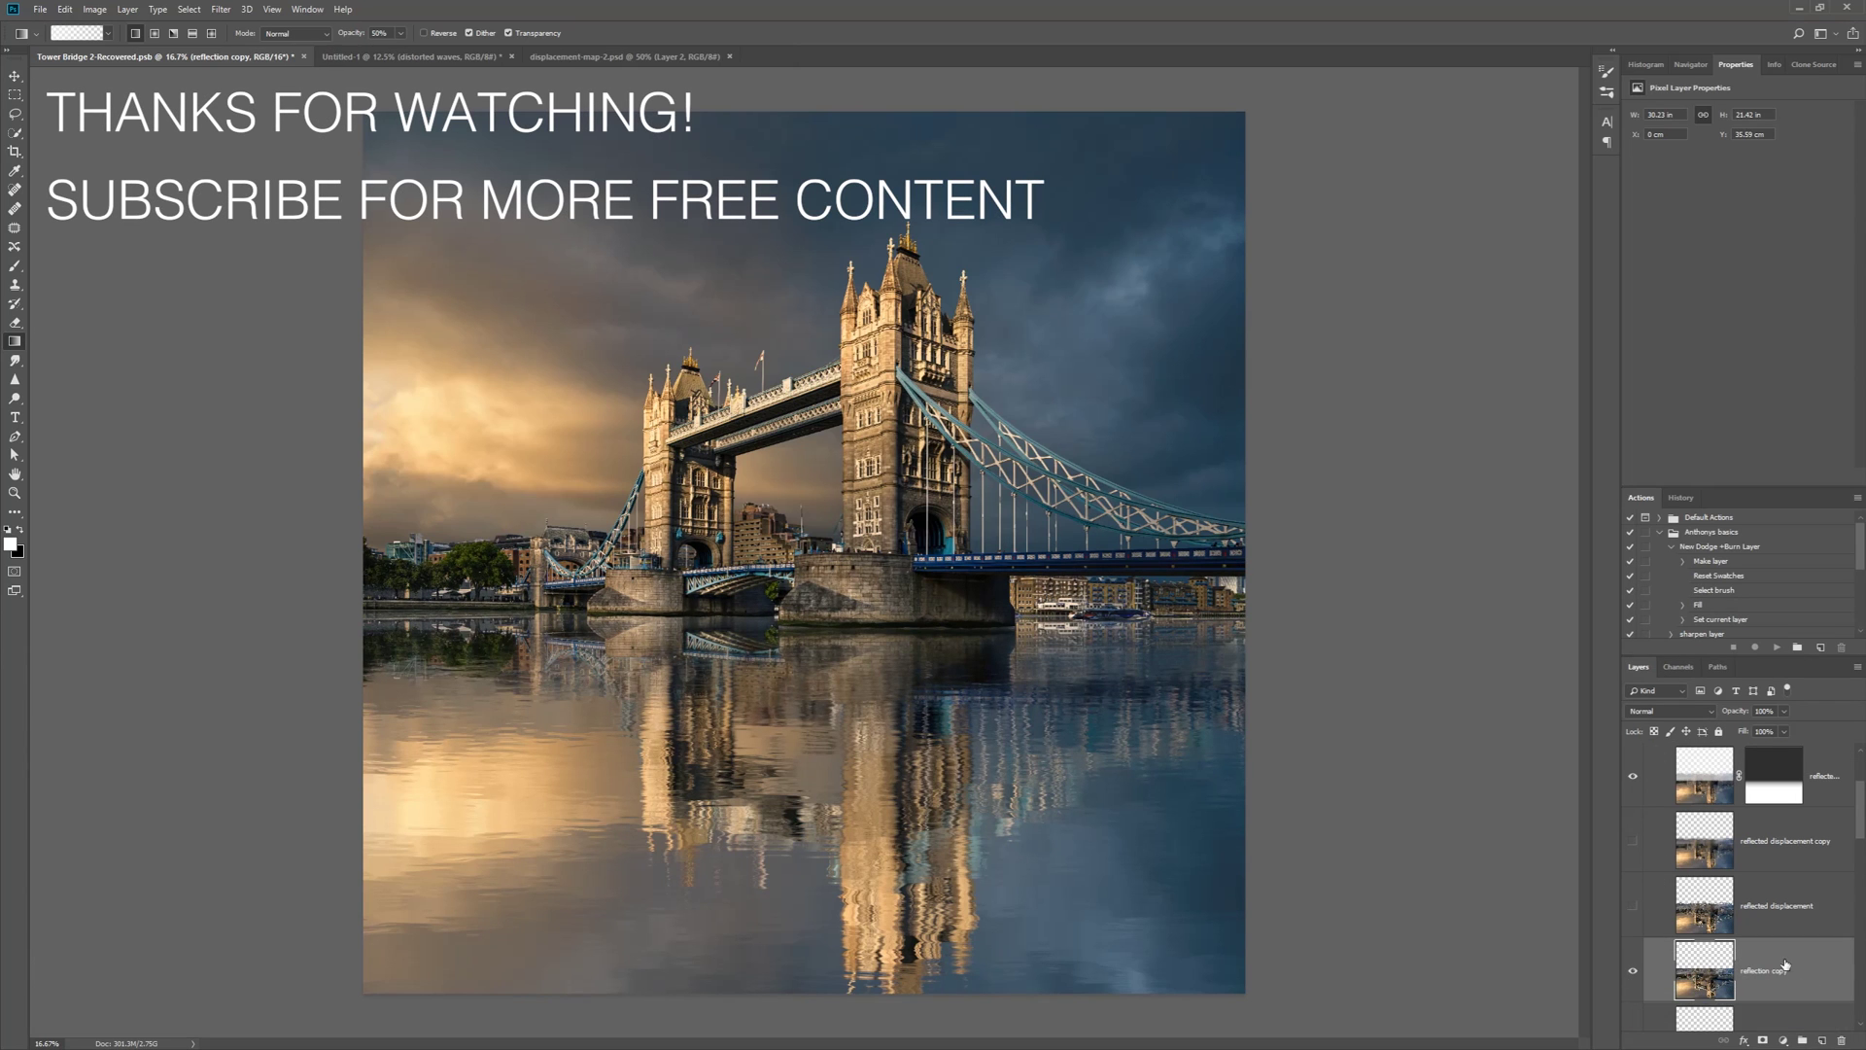
pyautogui.write('motion blur')
pyautogui.press('Return')
pyautogui.click(227, 9)
pyautogui.moveTo(336, 174)
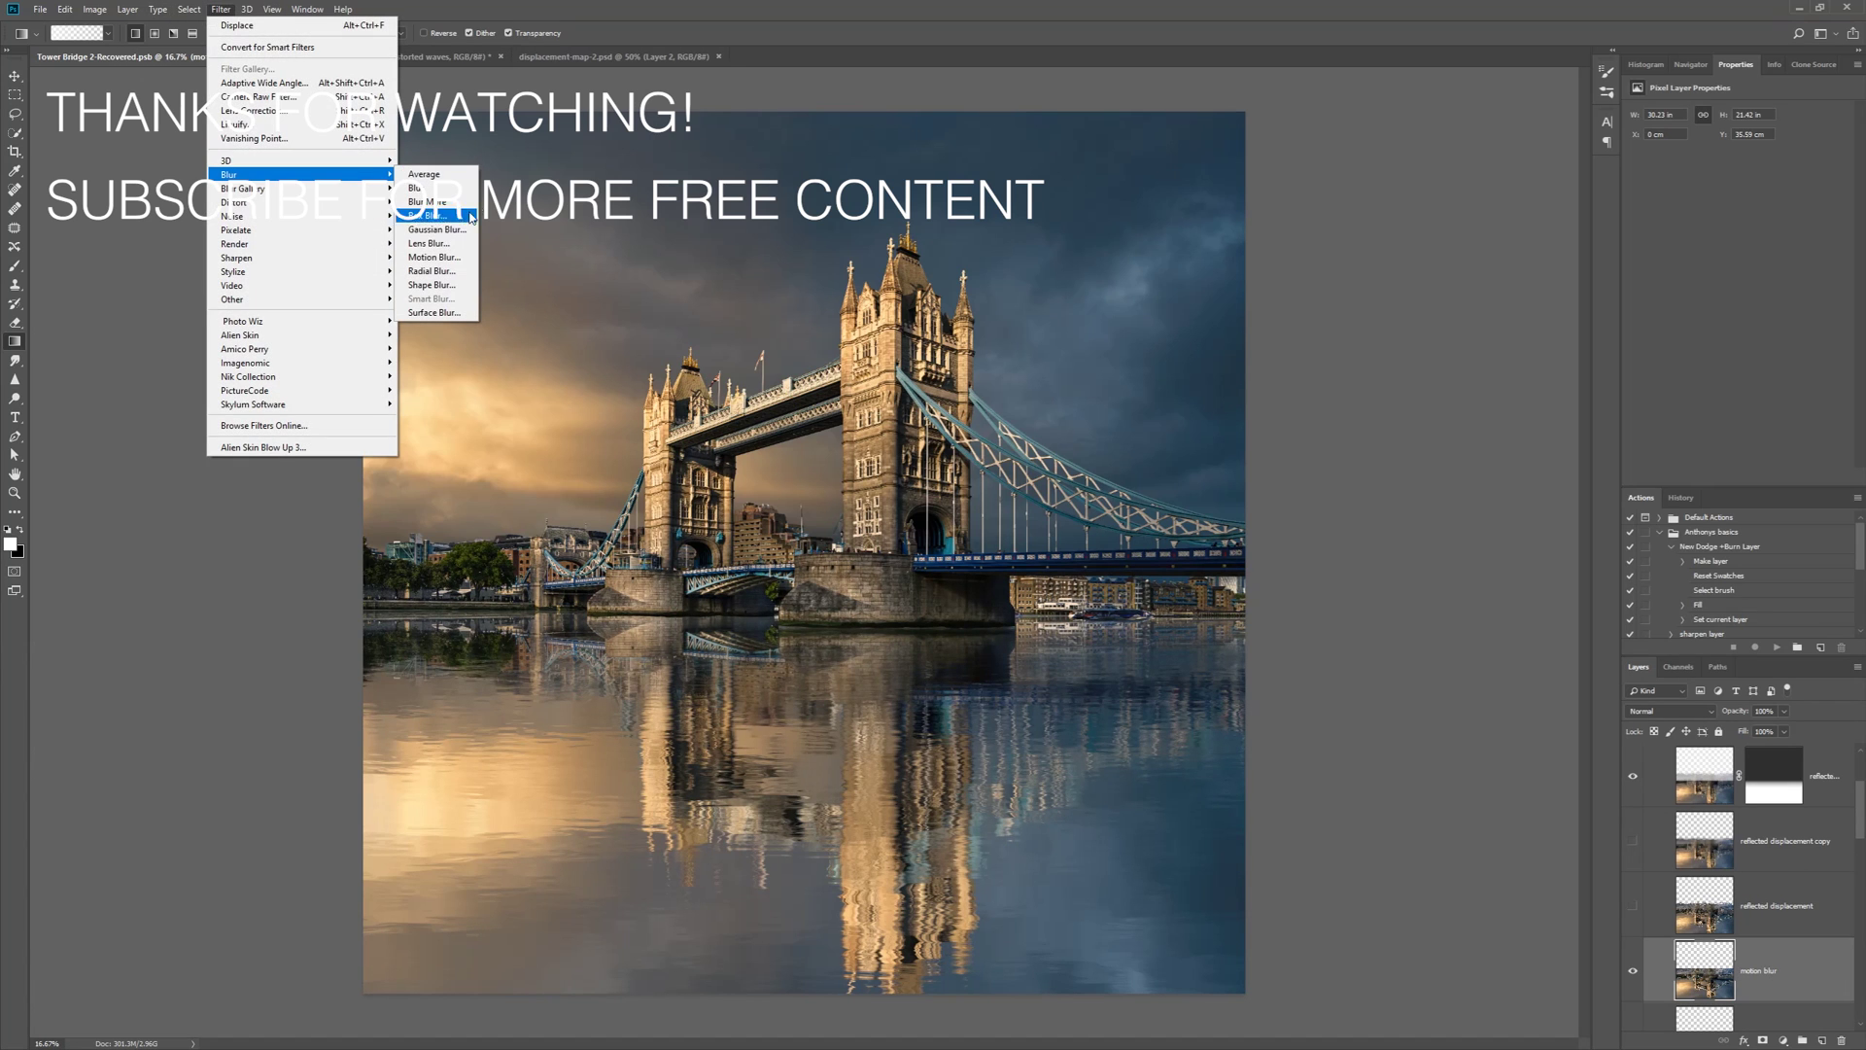
pyautogui.click(434, 256)
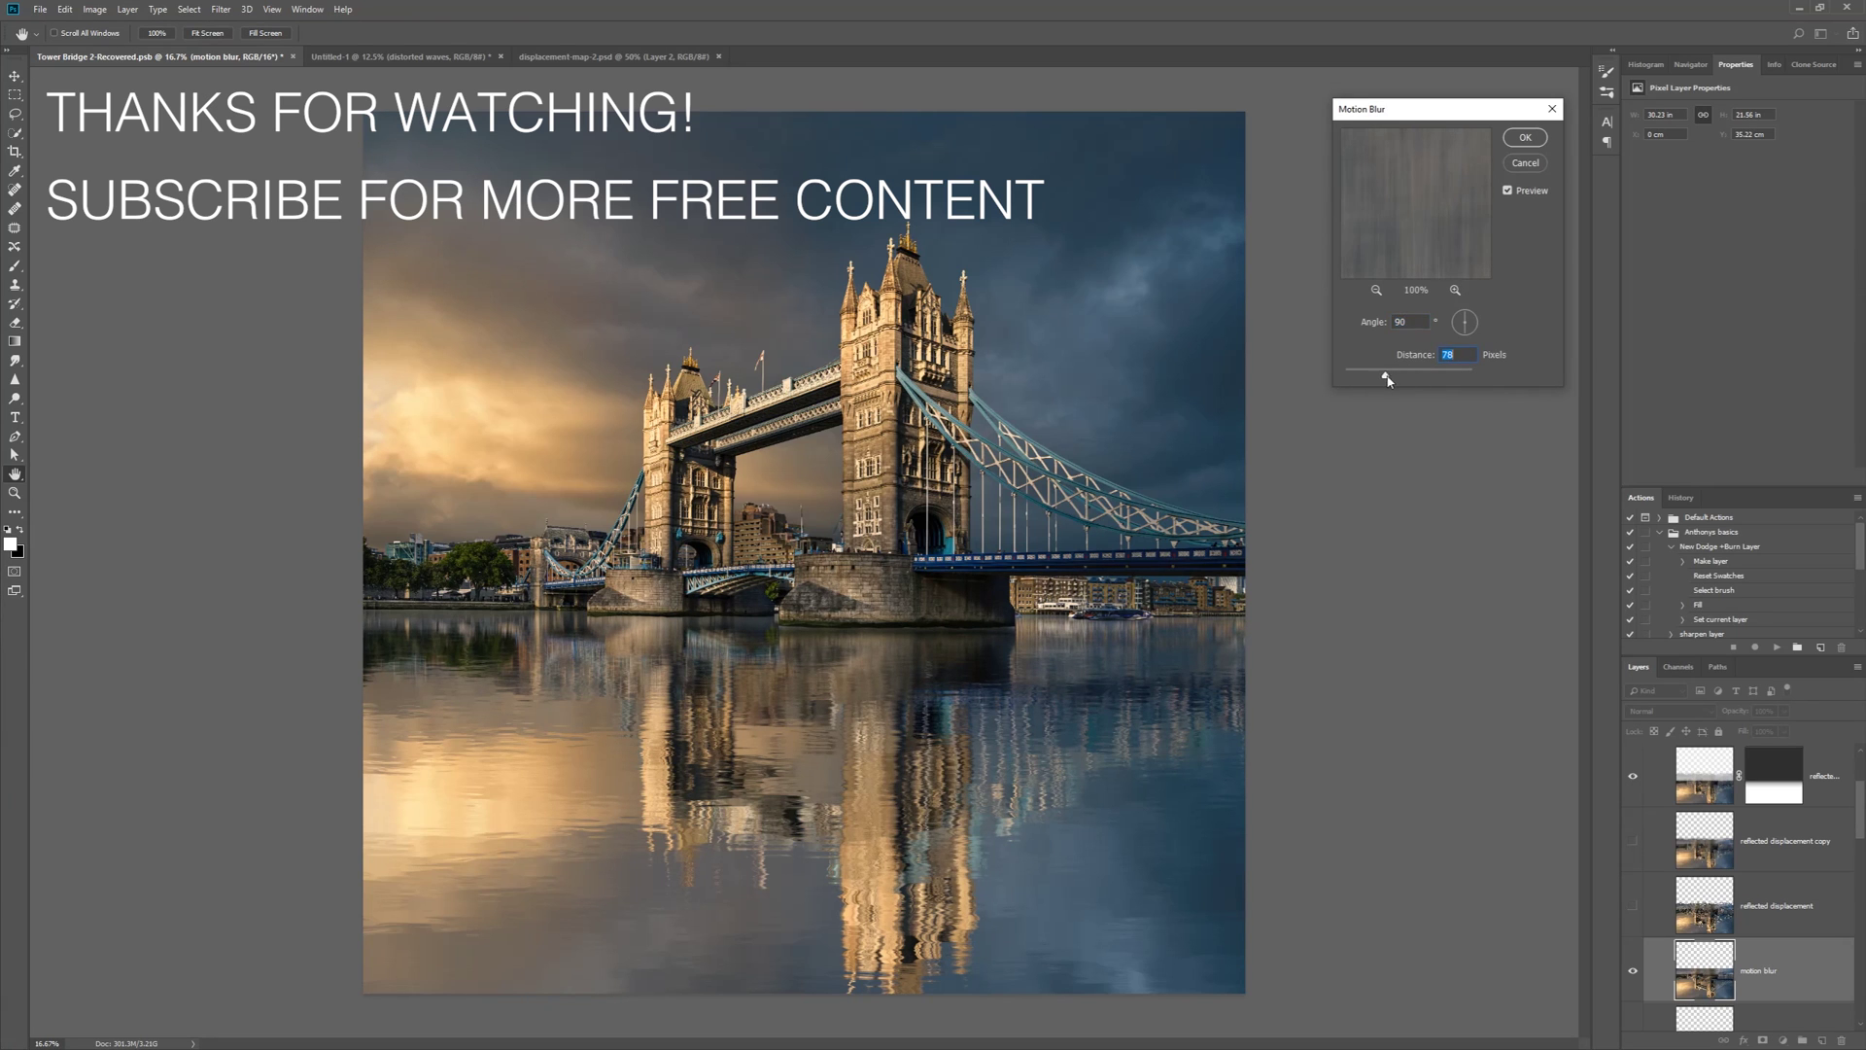
pyautogui.press('Return')
pyautogui.press('g')
# Displace the motion blur layer using displacement-map-2, with horizontal scale 10 and vertical scale 20
pyautogui.click(220, 8)
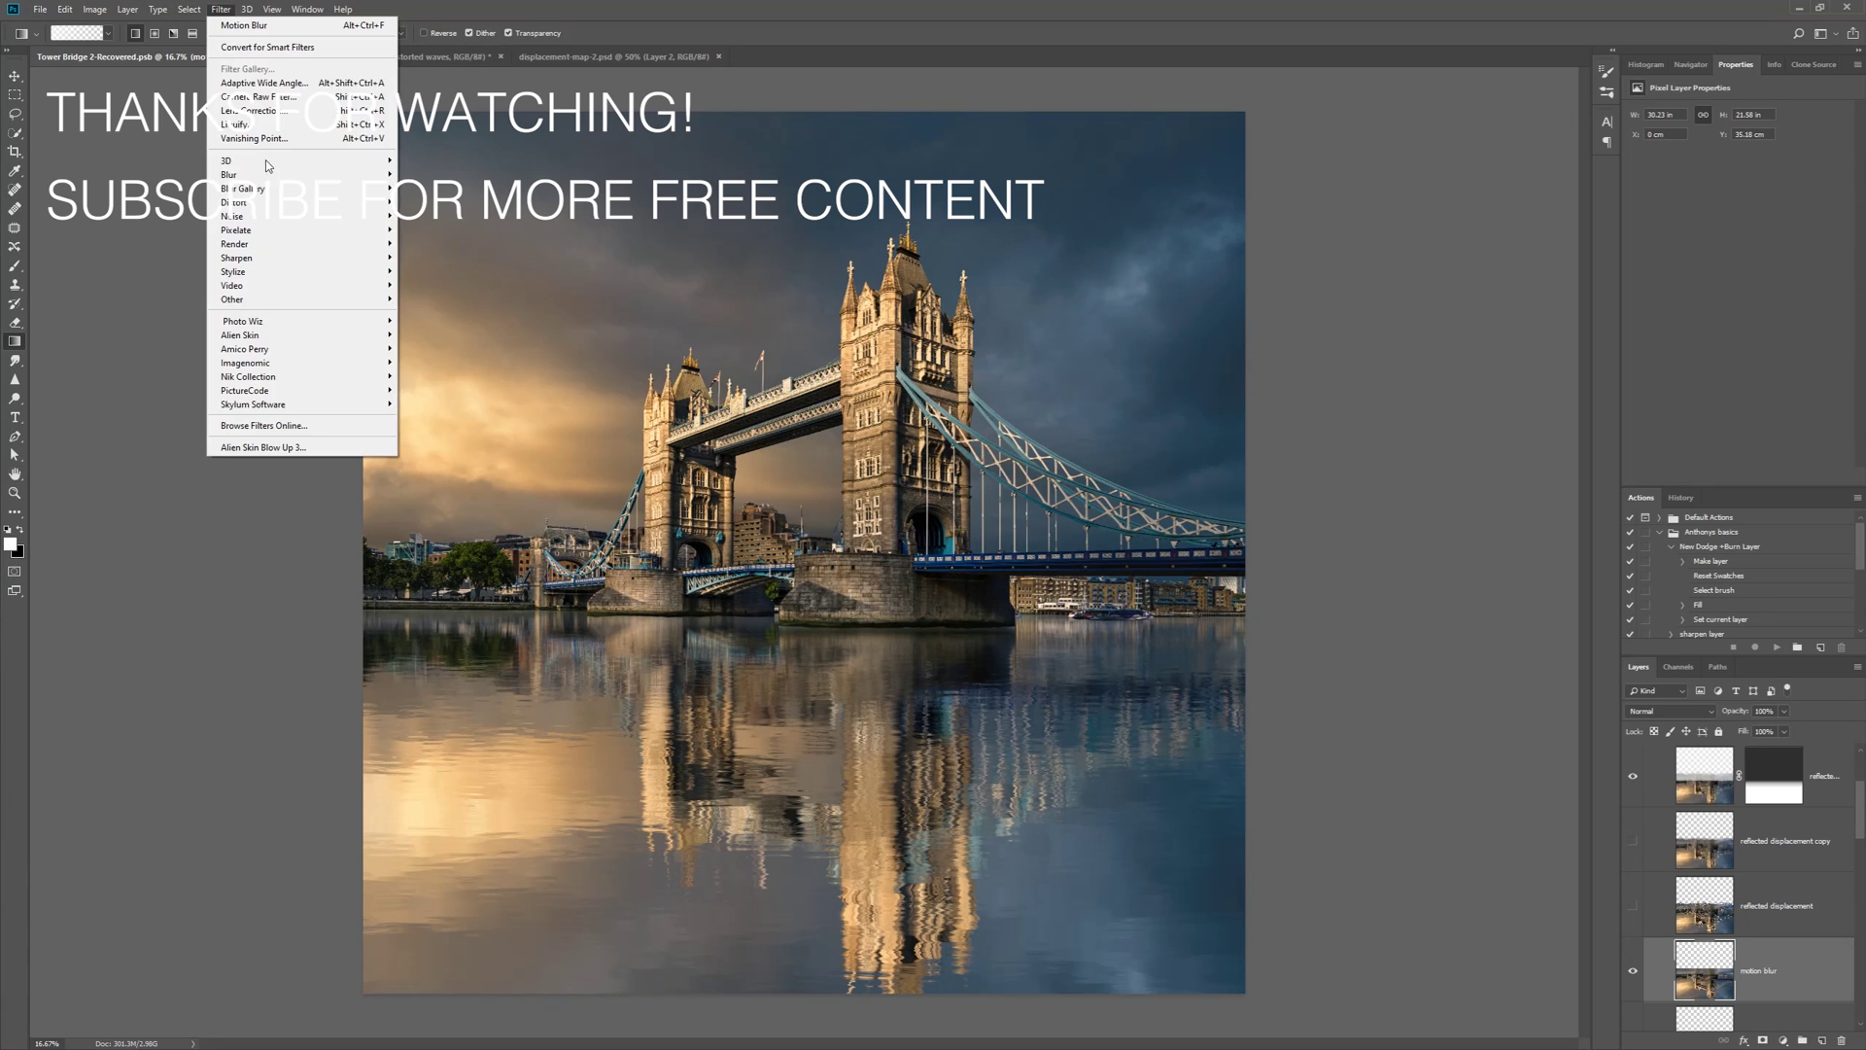
pyautogui.moveTo(291, 237)
pyautogui.click(437, 238)
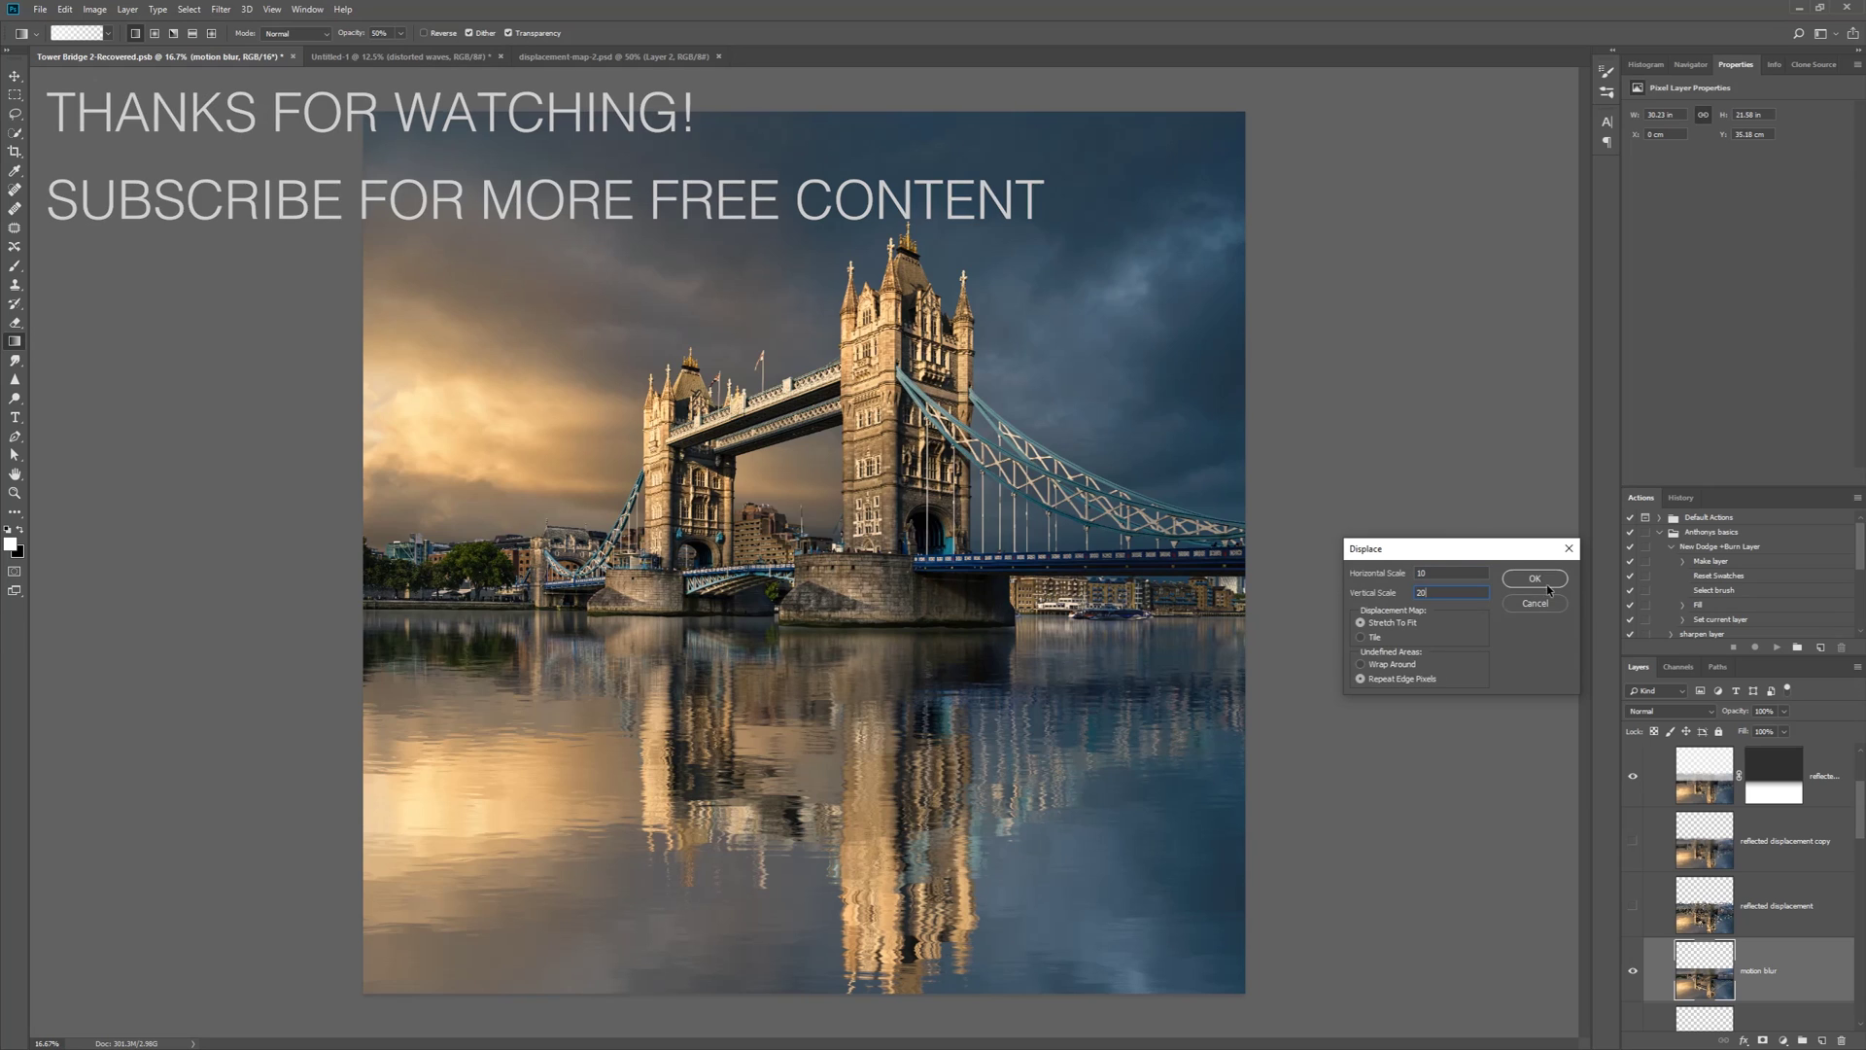
pyautogui.press('Return')
pyautogui.doubleClick(486, 292)
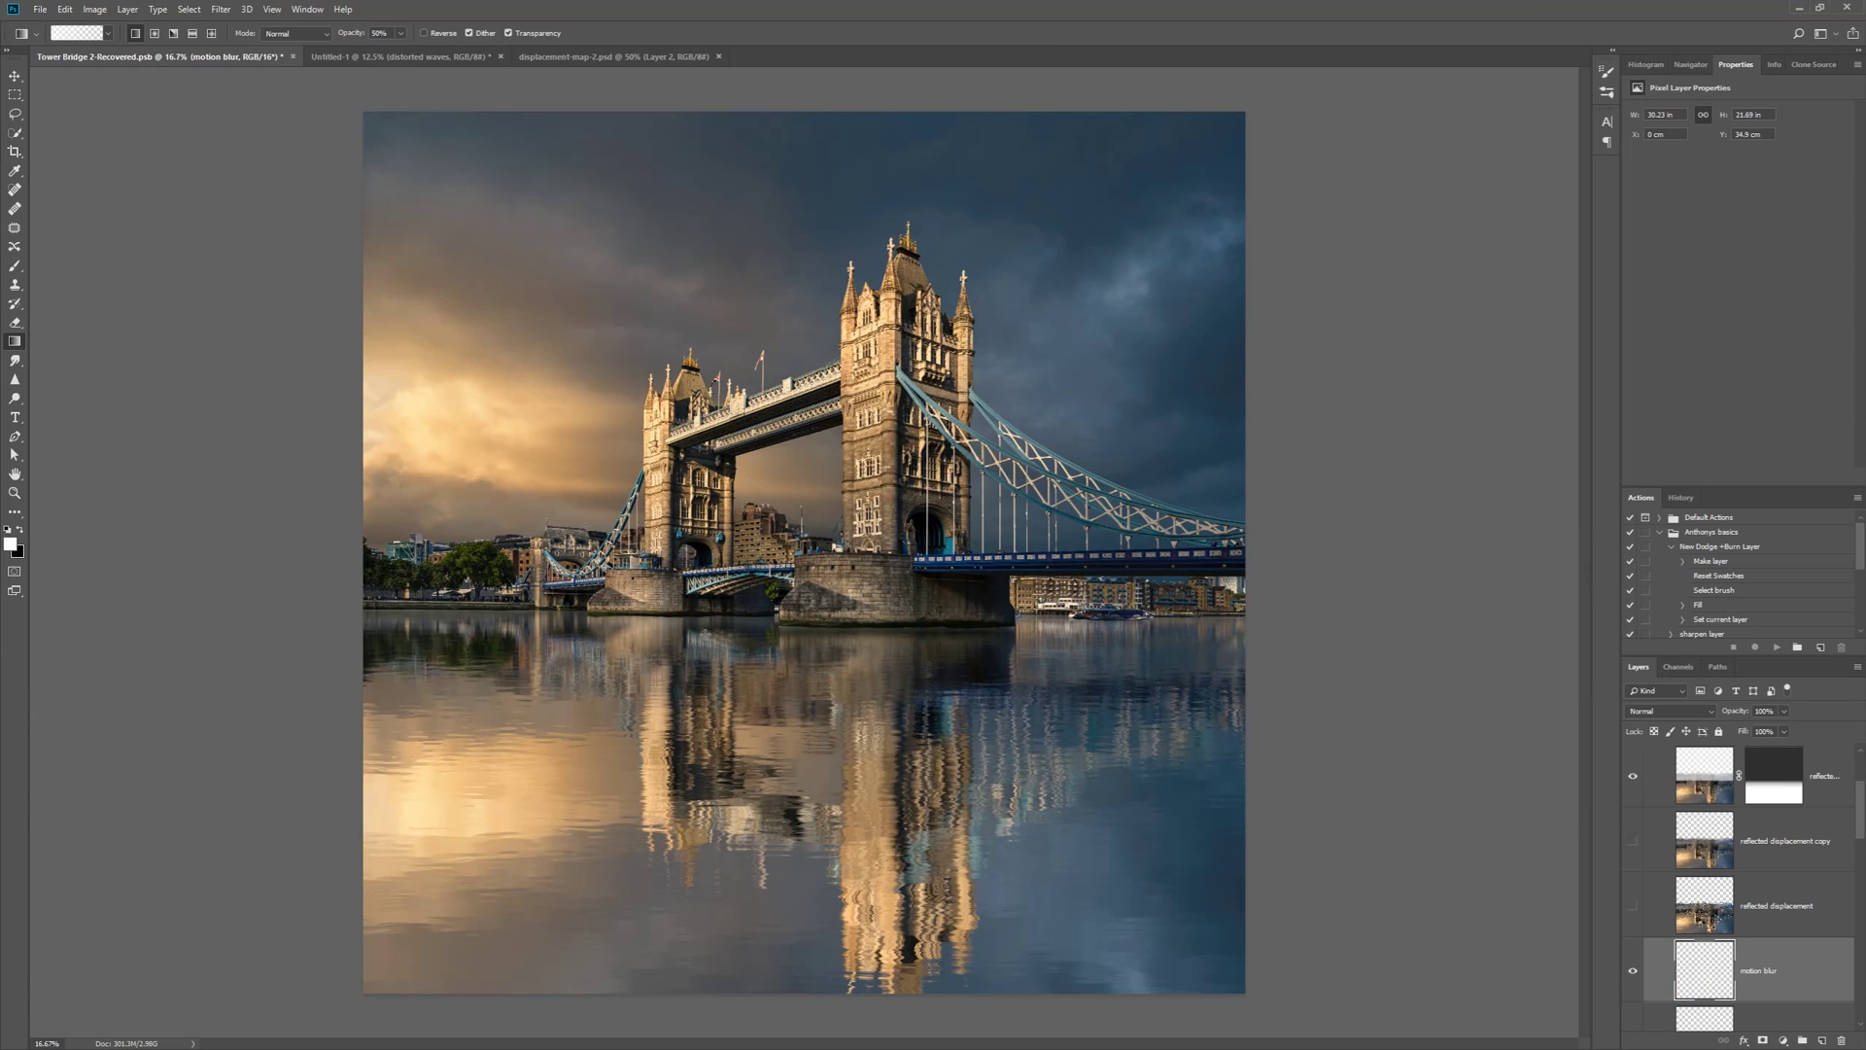
# Fade the displacement on the motion blur layer to 43% opacity in Normal mode
pyautogui.click(66, 8)
pyautogui.click(98, 85)
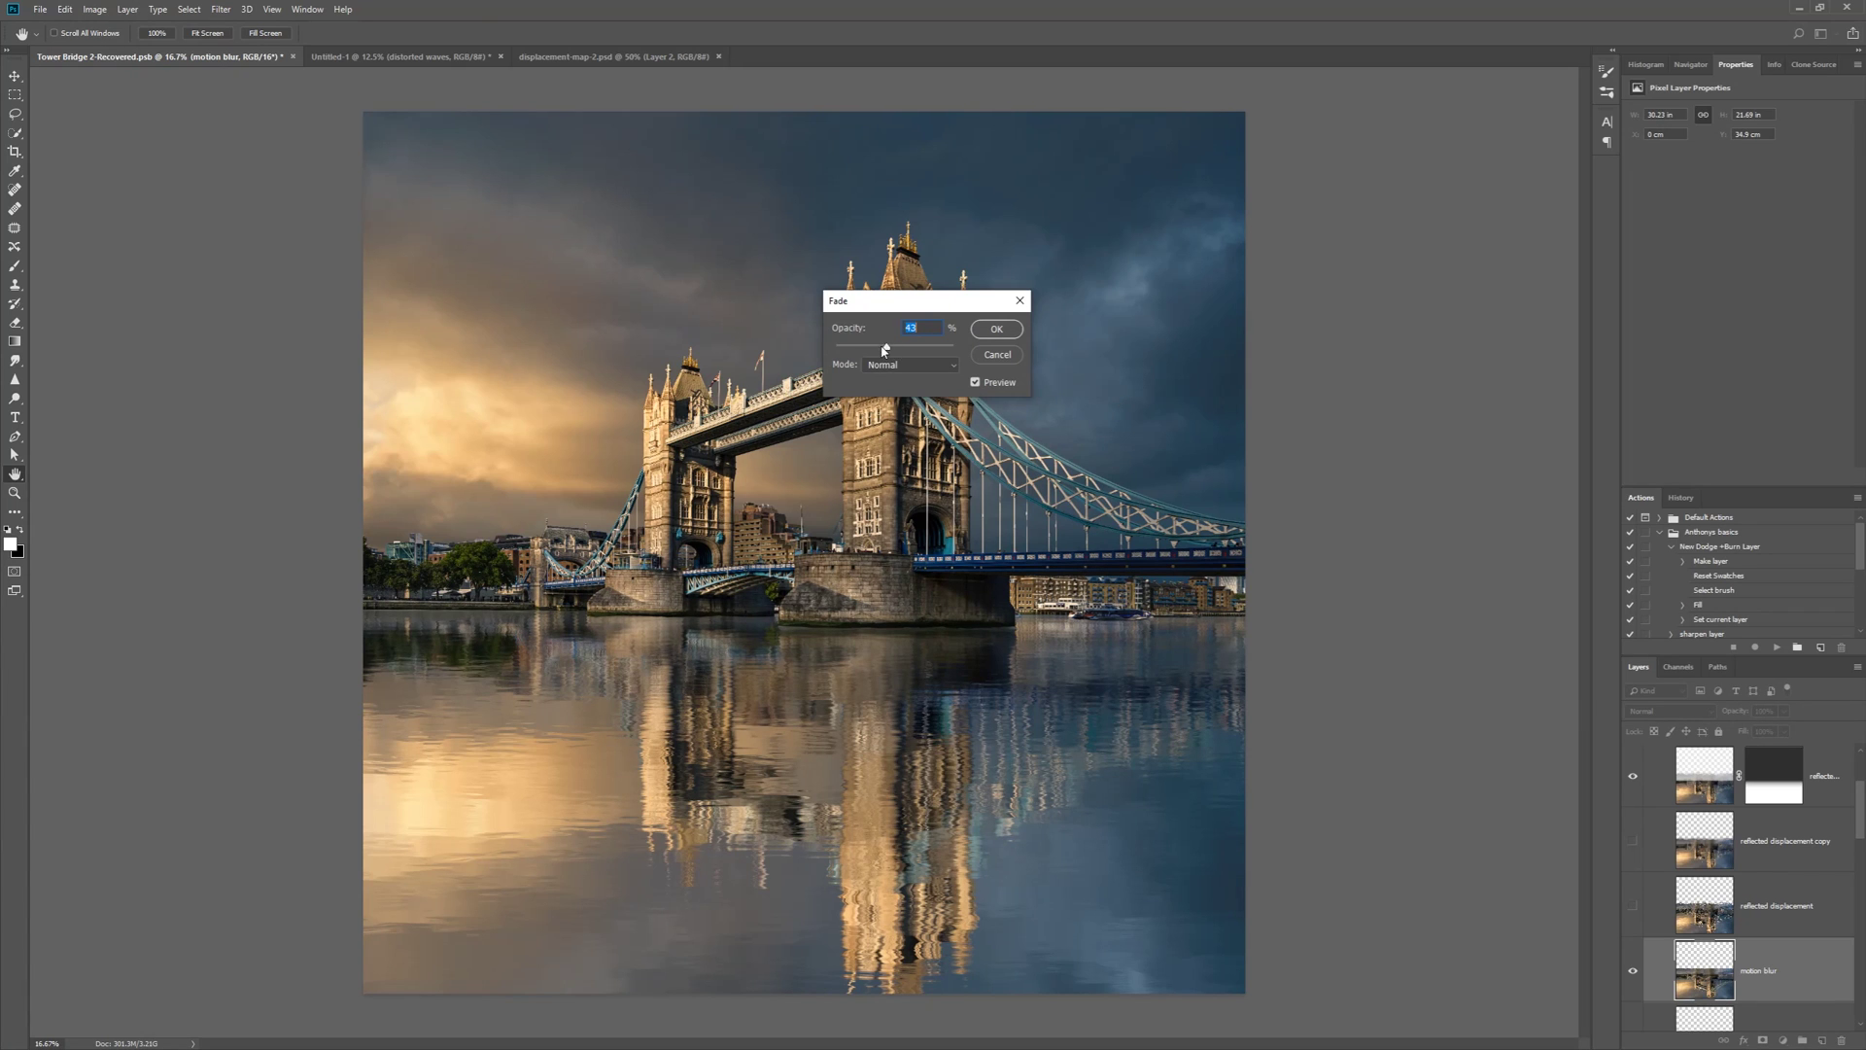
pyautogui.press('Return')
pyautogui.press('g')
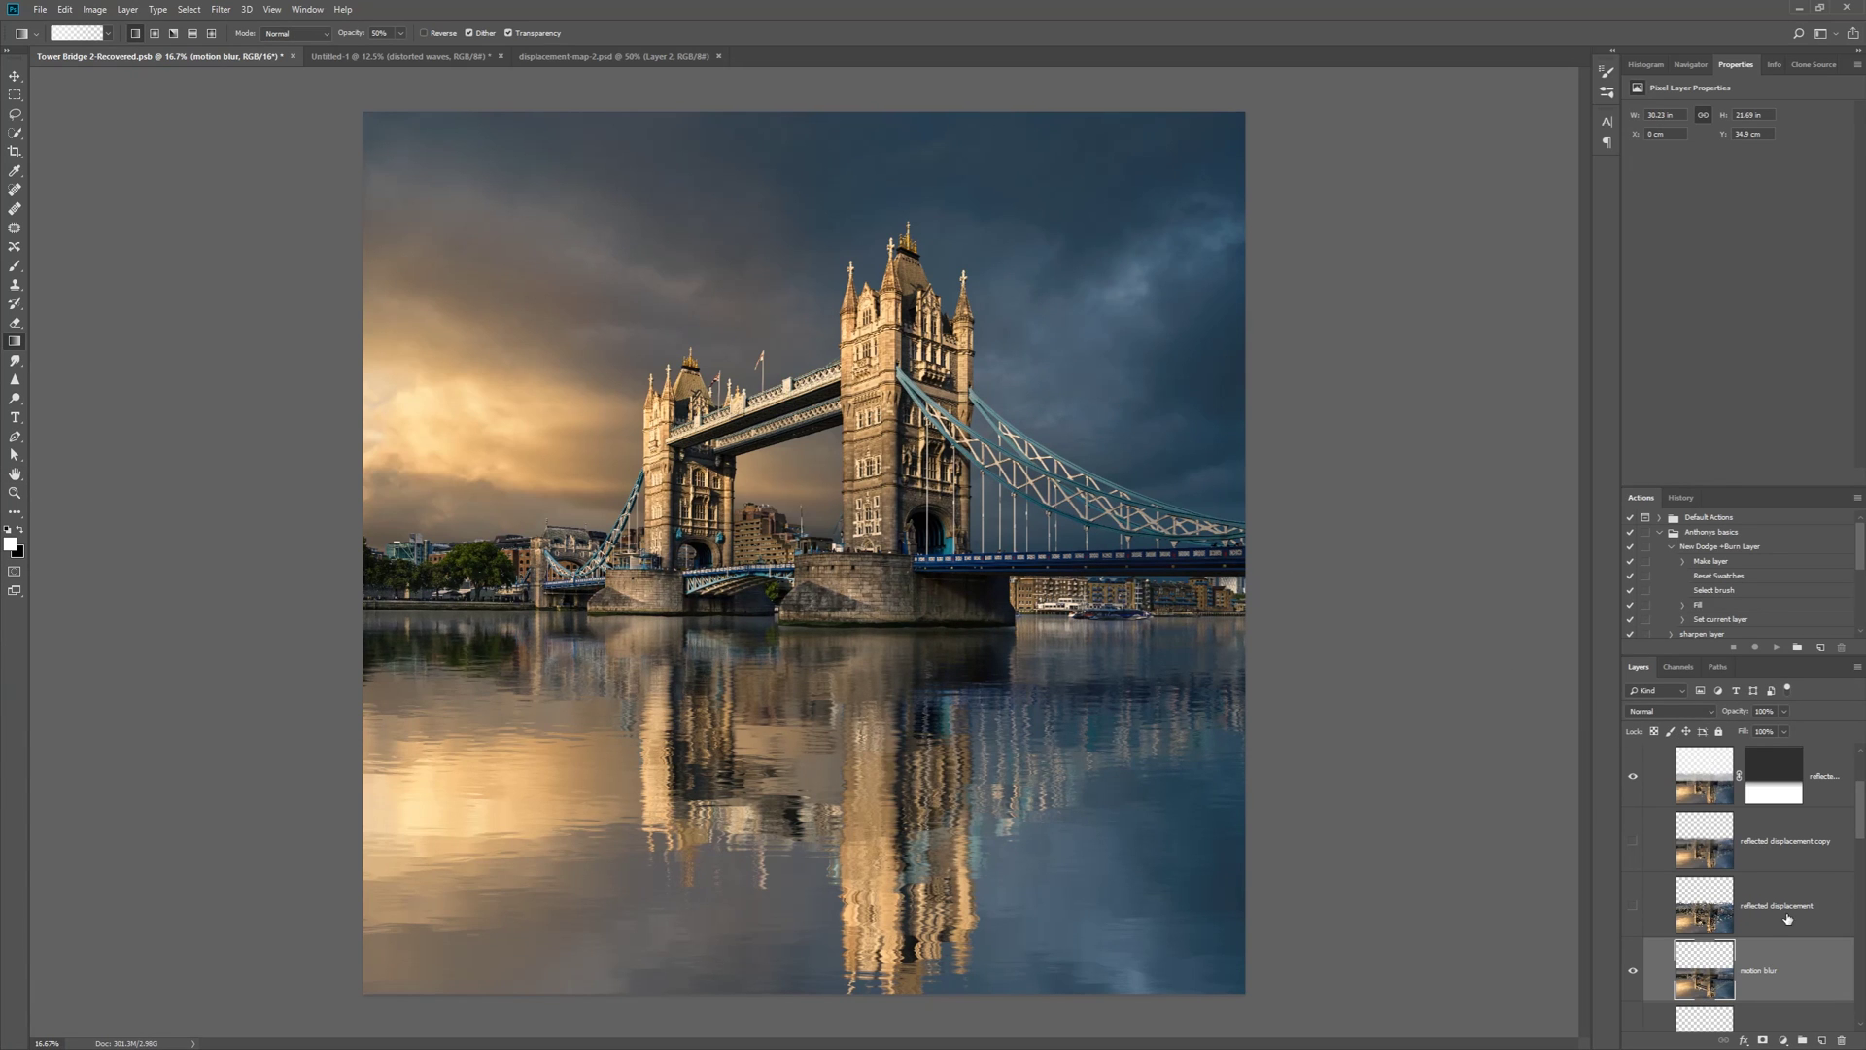
# Compare the water with and without the masked reflected displacement copy 2 layer and the reflections group
pyautogui.scroll(1, 1787, 918)
pyautogui.click(1634, 841)
pyautogui.click(1634, 842)
pyautogui.click(1634, 842)
pyautogui.click(1634, 842)
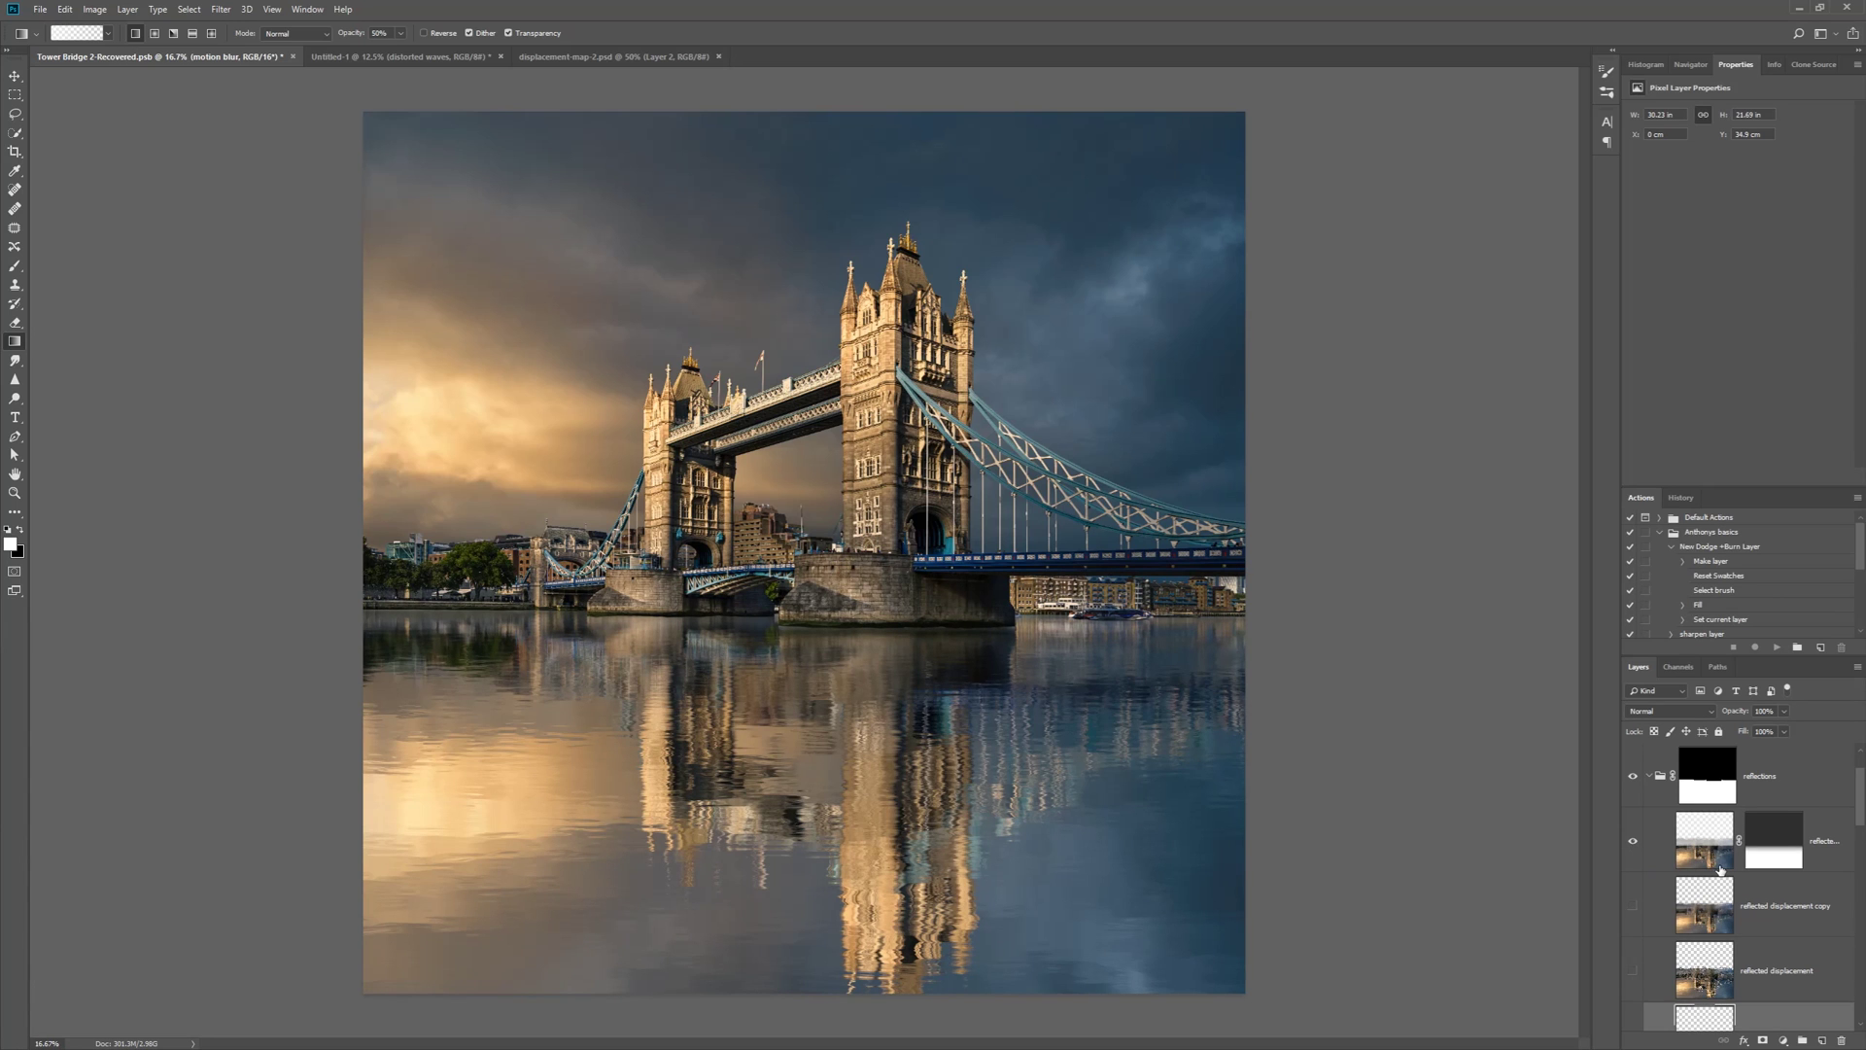
pyautogui.click(1630, 779)
# Delete the hidden reflected displacement copy and reflected displacement layers from the reflections group
pyautogui.click(1803, 793)
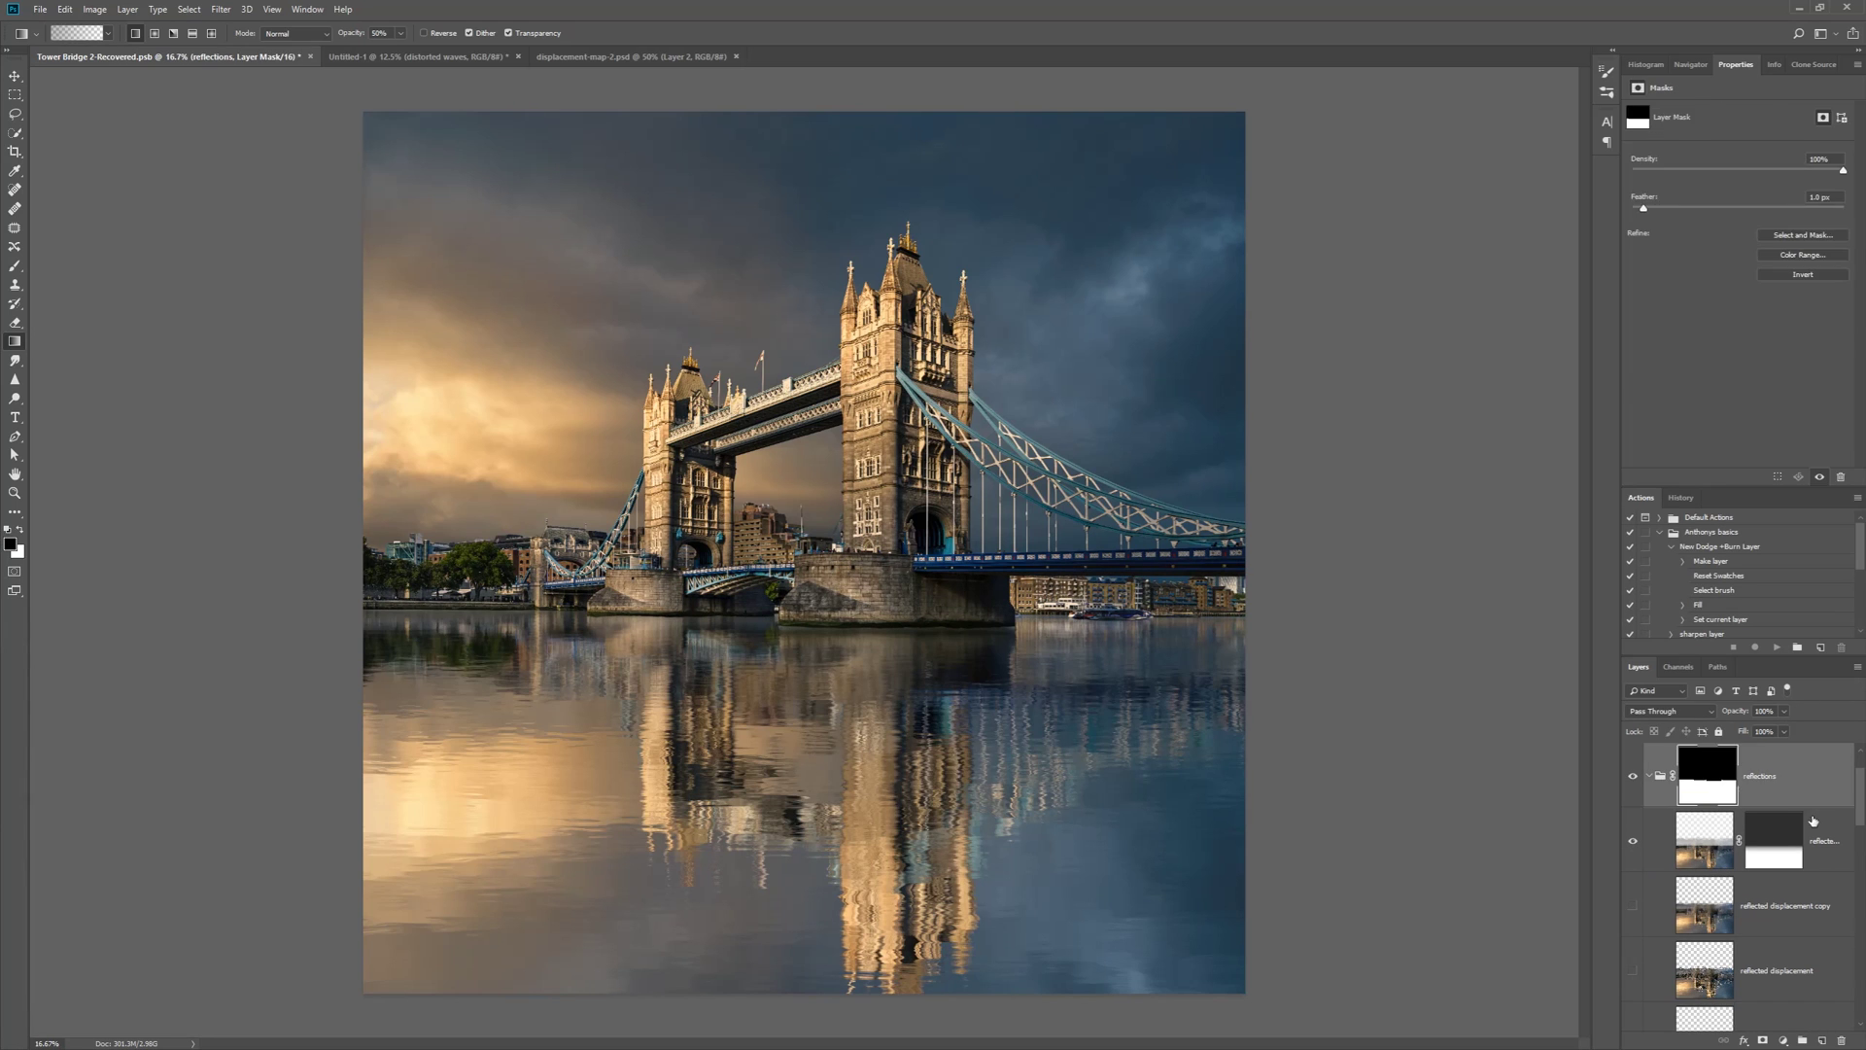
pyautogui.click(1794, 910)
pyautogui.scroll(-1, 1791, 914)
pyautogui.keyDown('shift'); pyautogui.click(1792, 915); pyautogui.keyUp('shift')
pyautogui.scroll(-2, 1798, 855)
pyautogui.moveTo(1802, 794); pyautogui.dragTo(1839, 1036)
pyautogui.scroll(2, 1803, 875)
# Merge the reflected displacement copy 2, motion blur and reflection layers into a single layer
pyautogui.click(1815, 842)
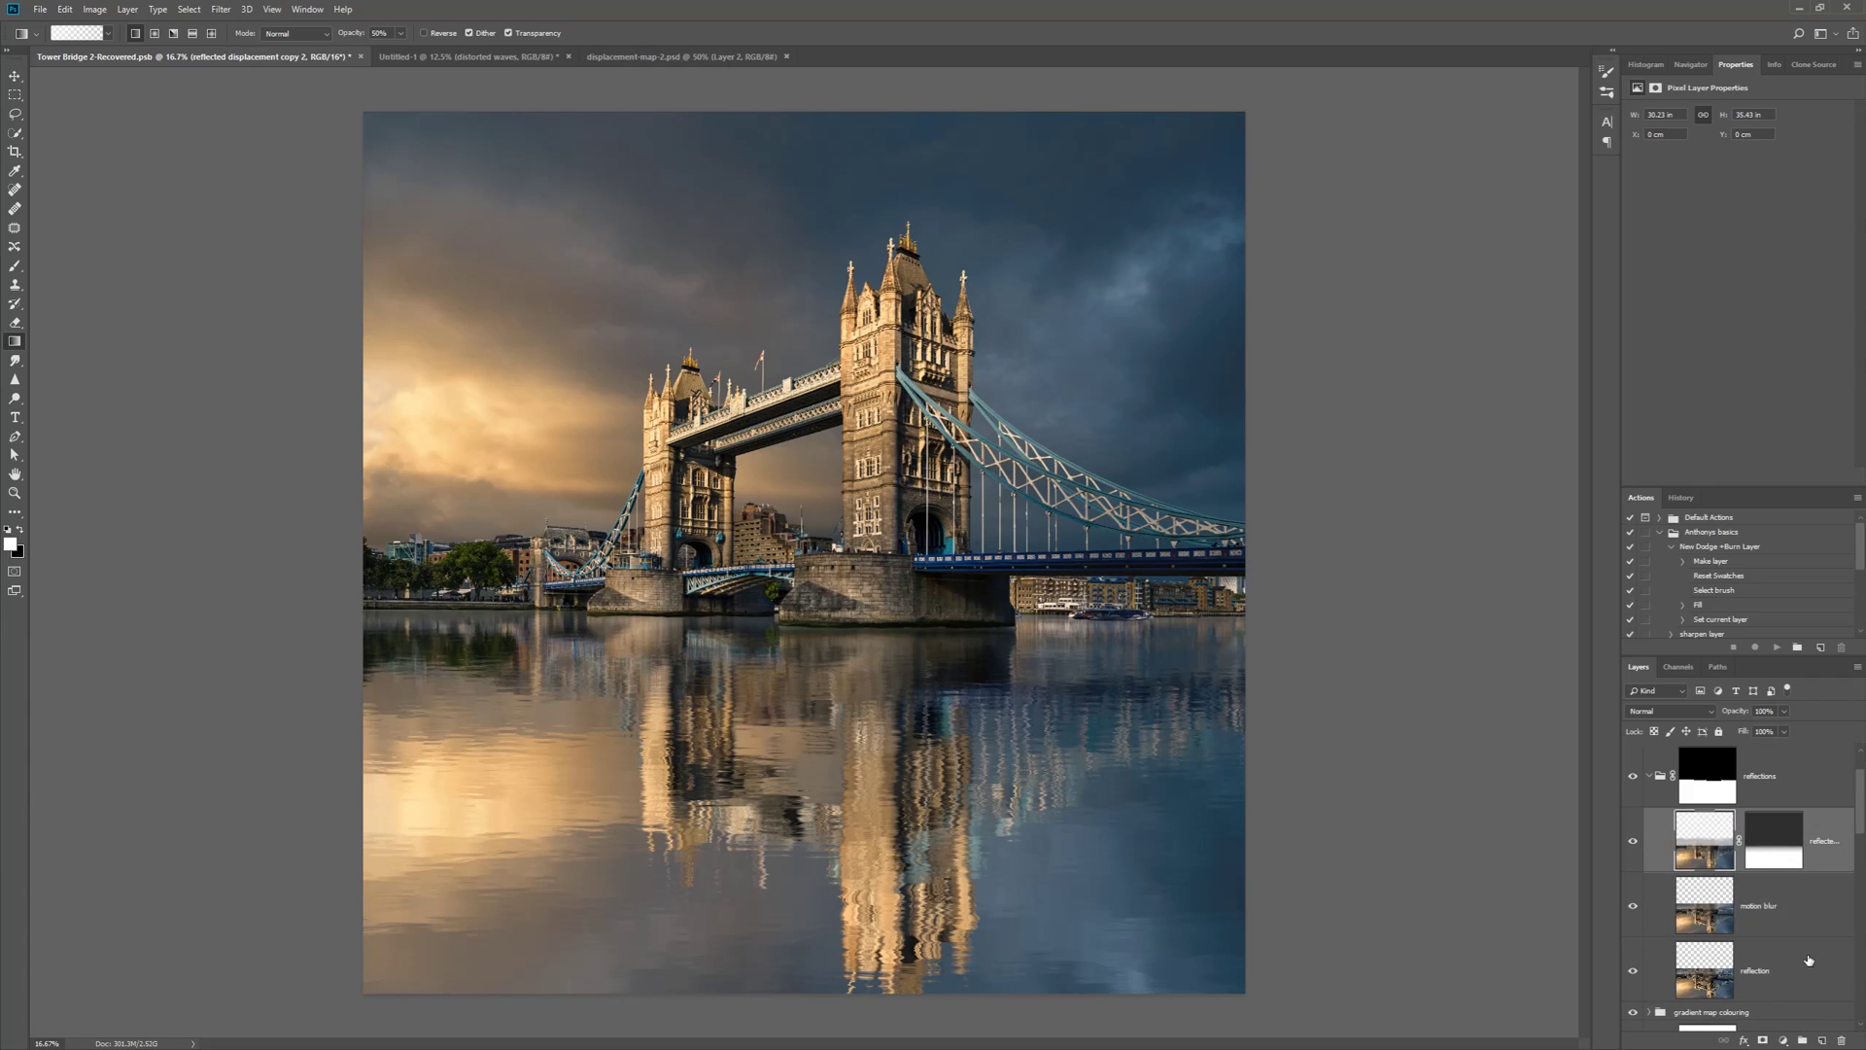
pyautogui.keyDown('shift'); pyautogui.click(1807, 963); pyautogui.keyUp('shift')
pyautogui.rightClick(1807, 962)
pyautogui.click(1783, 776)
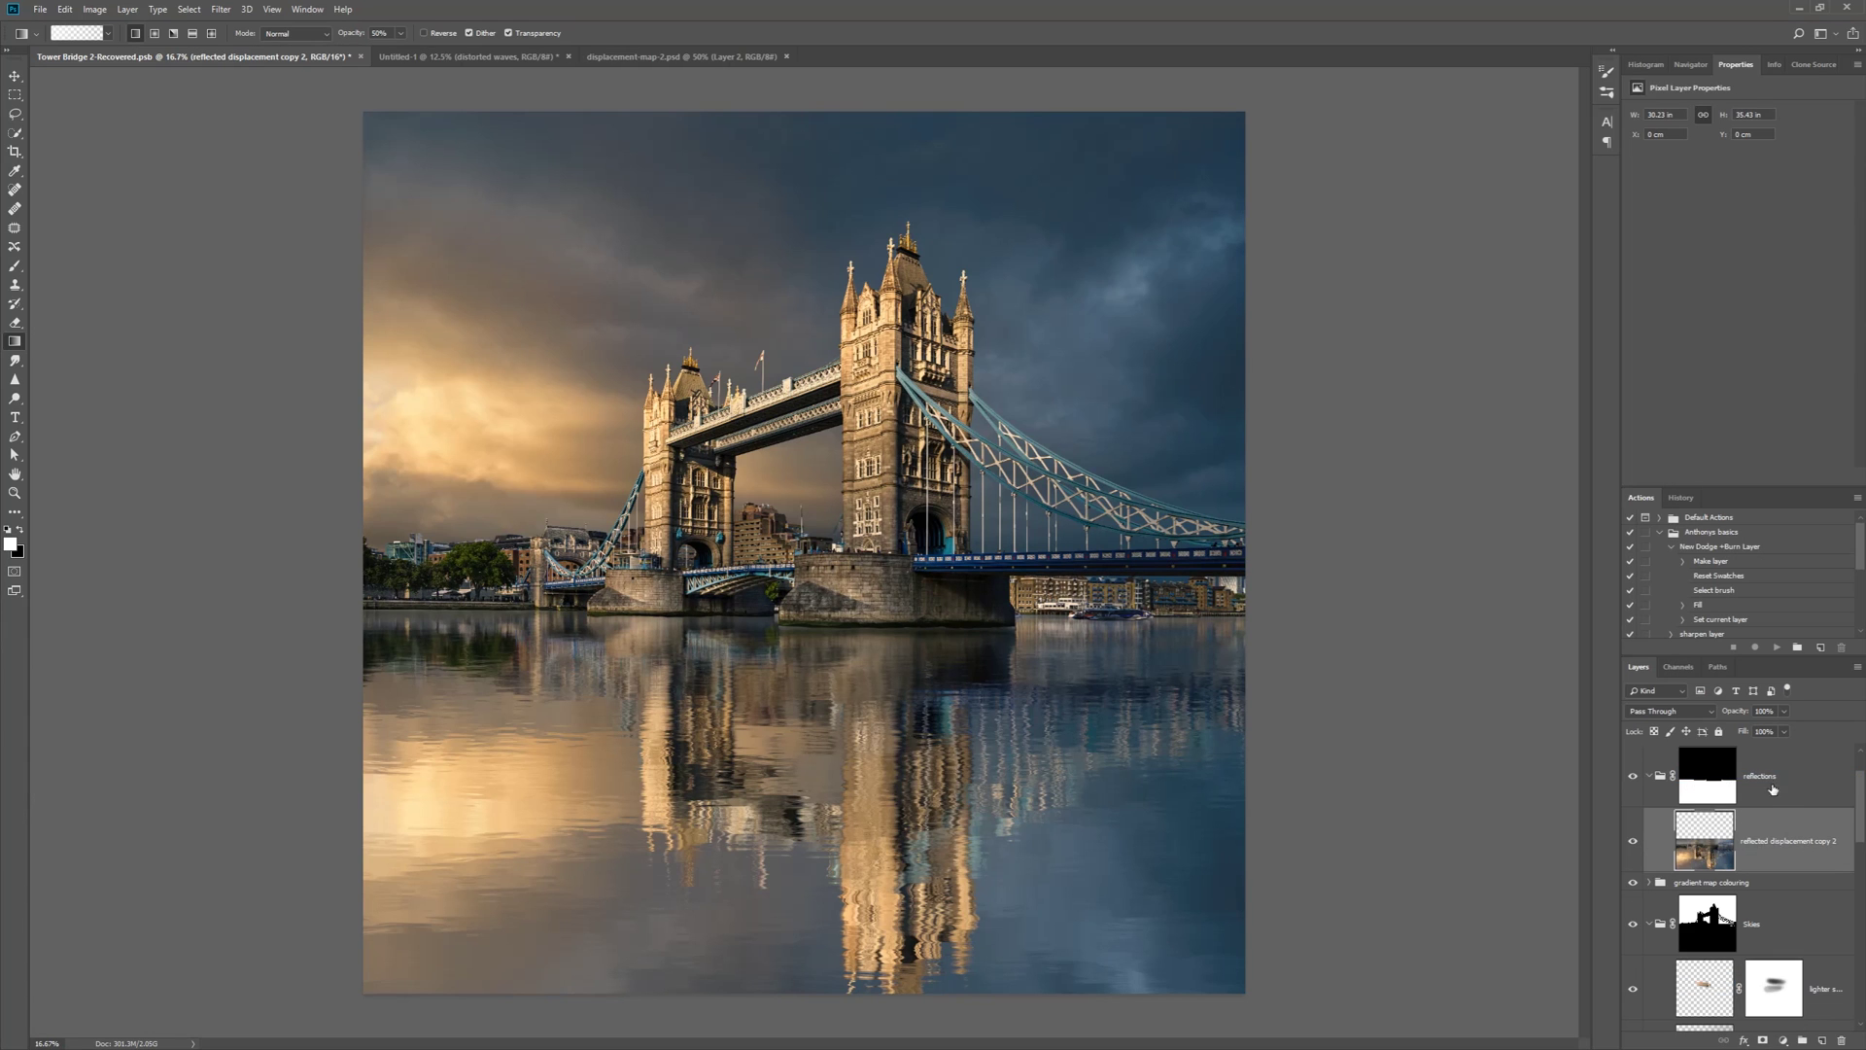
# Nest the masked reflections group inside a new group named "reflections" and add a layer mask to the new group
pyautogui.hotkey('ctrl', 'g')
pyautogui.click(1698, 753)
pyautogui.write('reflections')
pyautogui.press('Return')
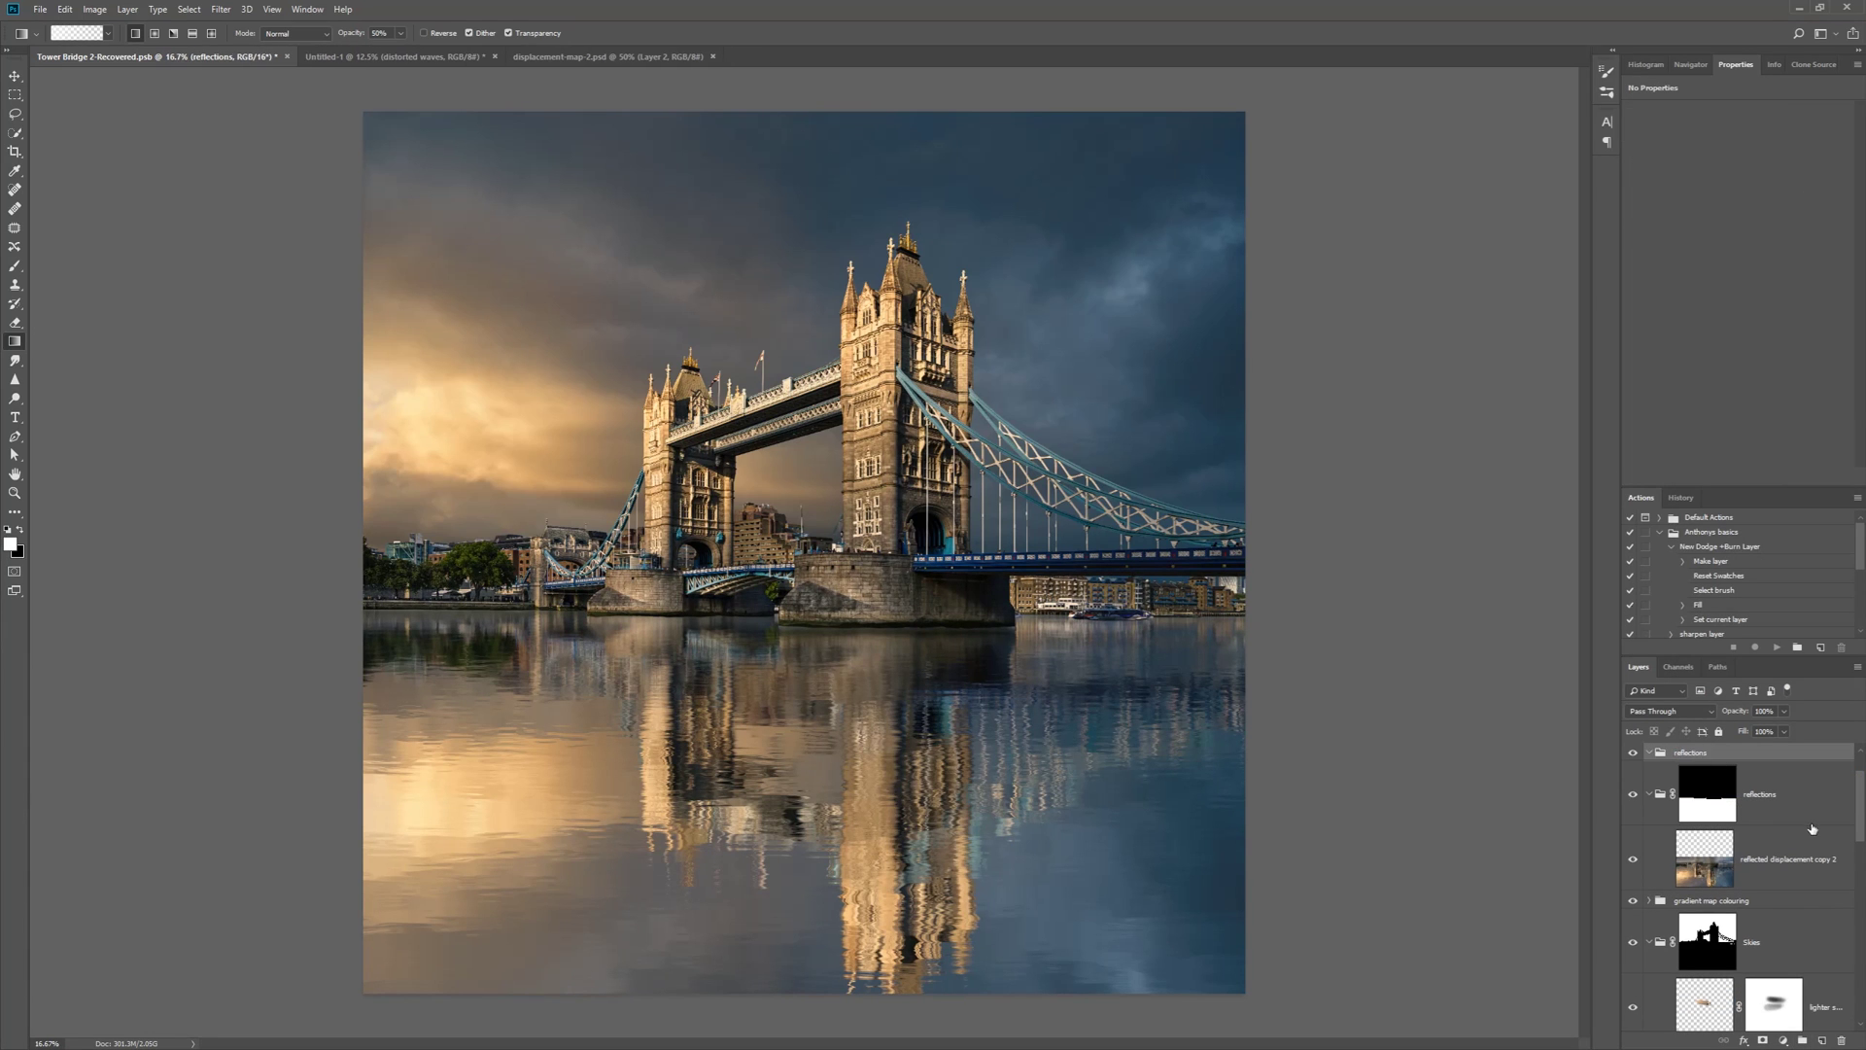
pyautogui.moveTo(1806, 815); pyautogui.dragTo(1790, 735)
pyautogui.click(1757, 751)
pyautogui.click(1761, 1039)
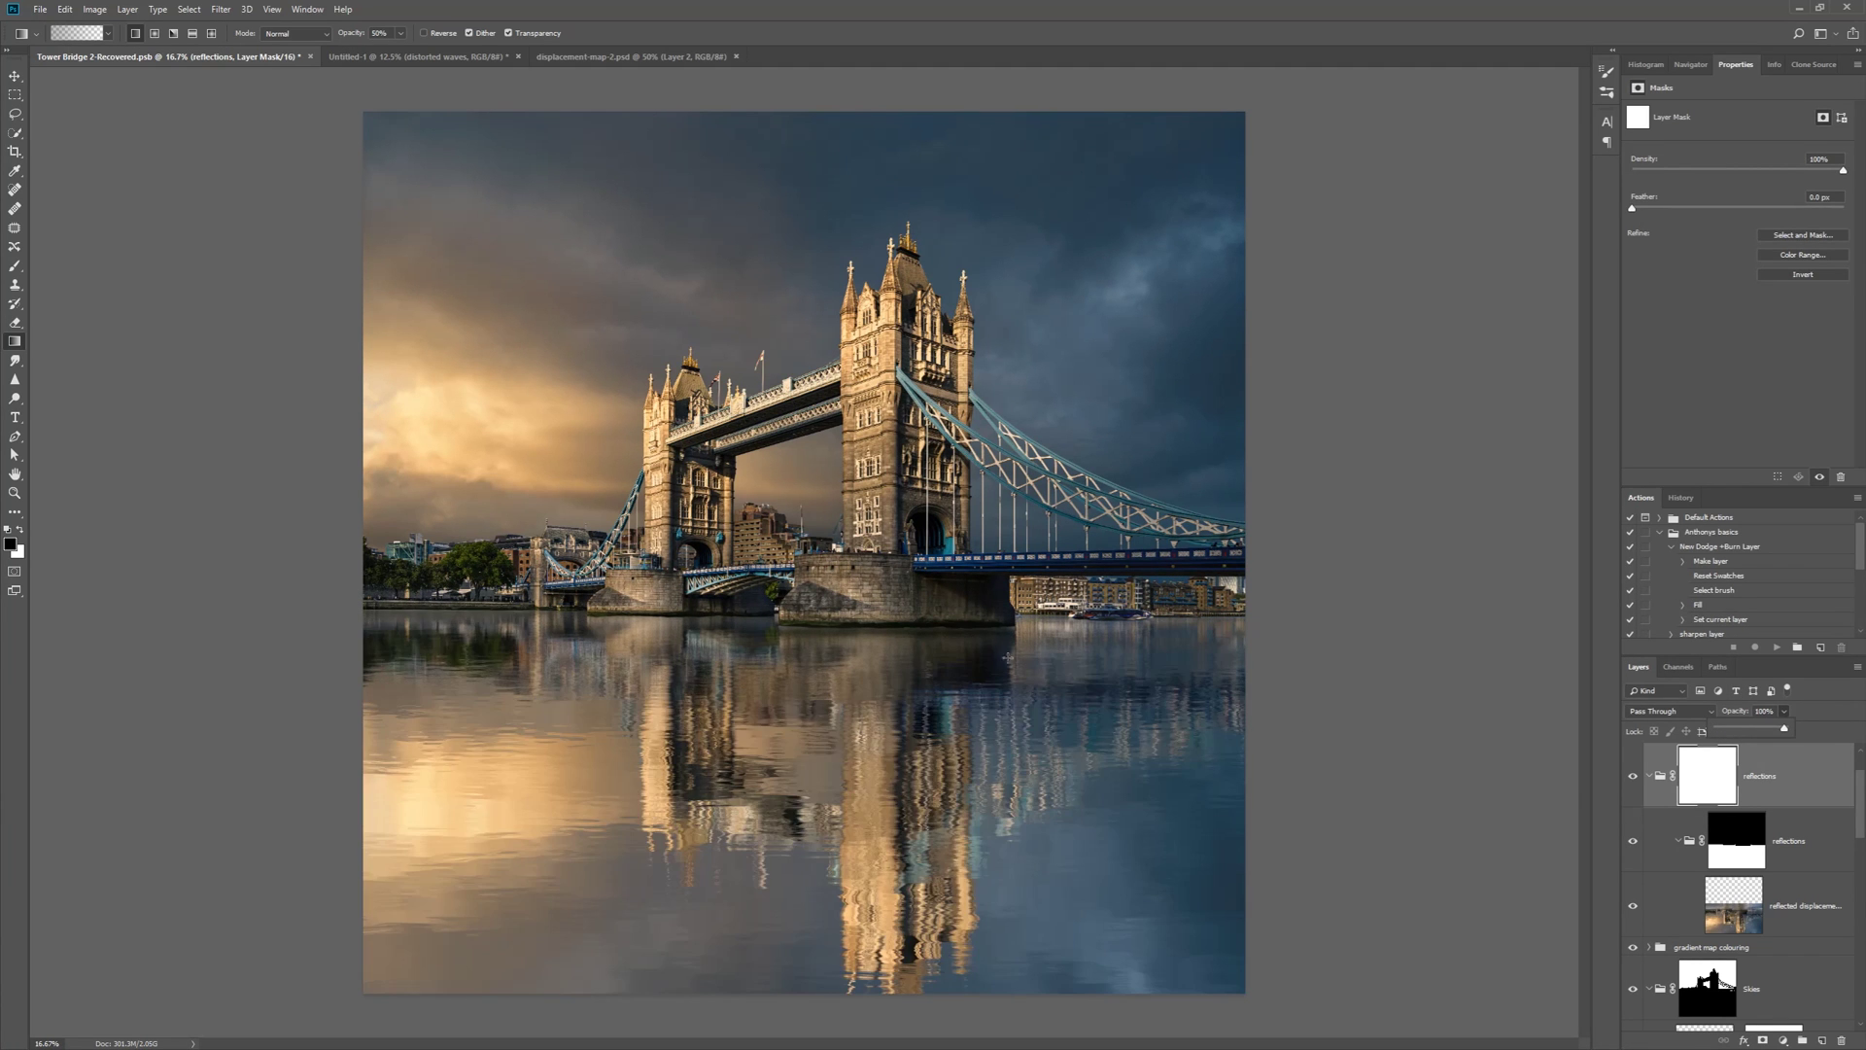
# Mask out the outer reflections group above the photo's lower edge with an inverted, hard-edged 100% gradient, and restore the group's opacity to 100%
pyautogui.click(1711, 775)
pyautogui.click(78, 33)
pyautogui.click(1733, 492)
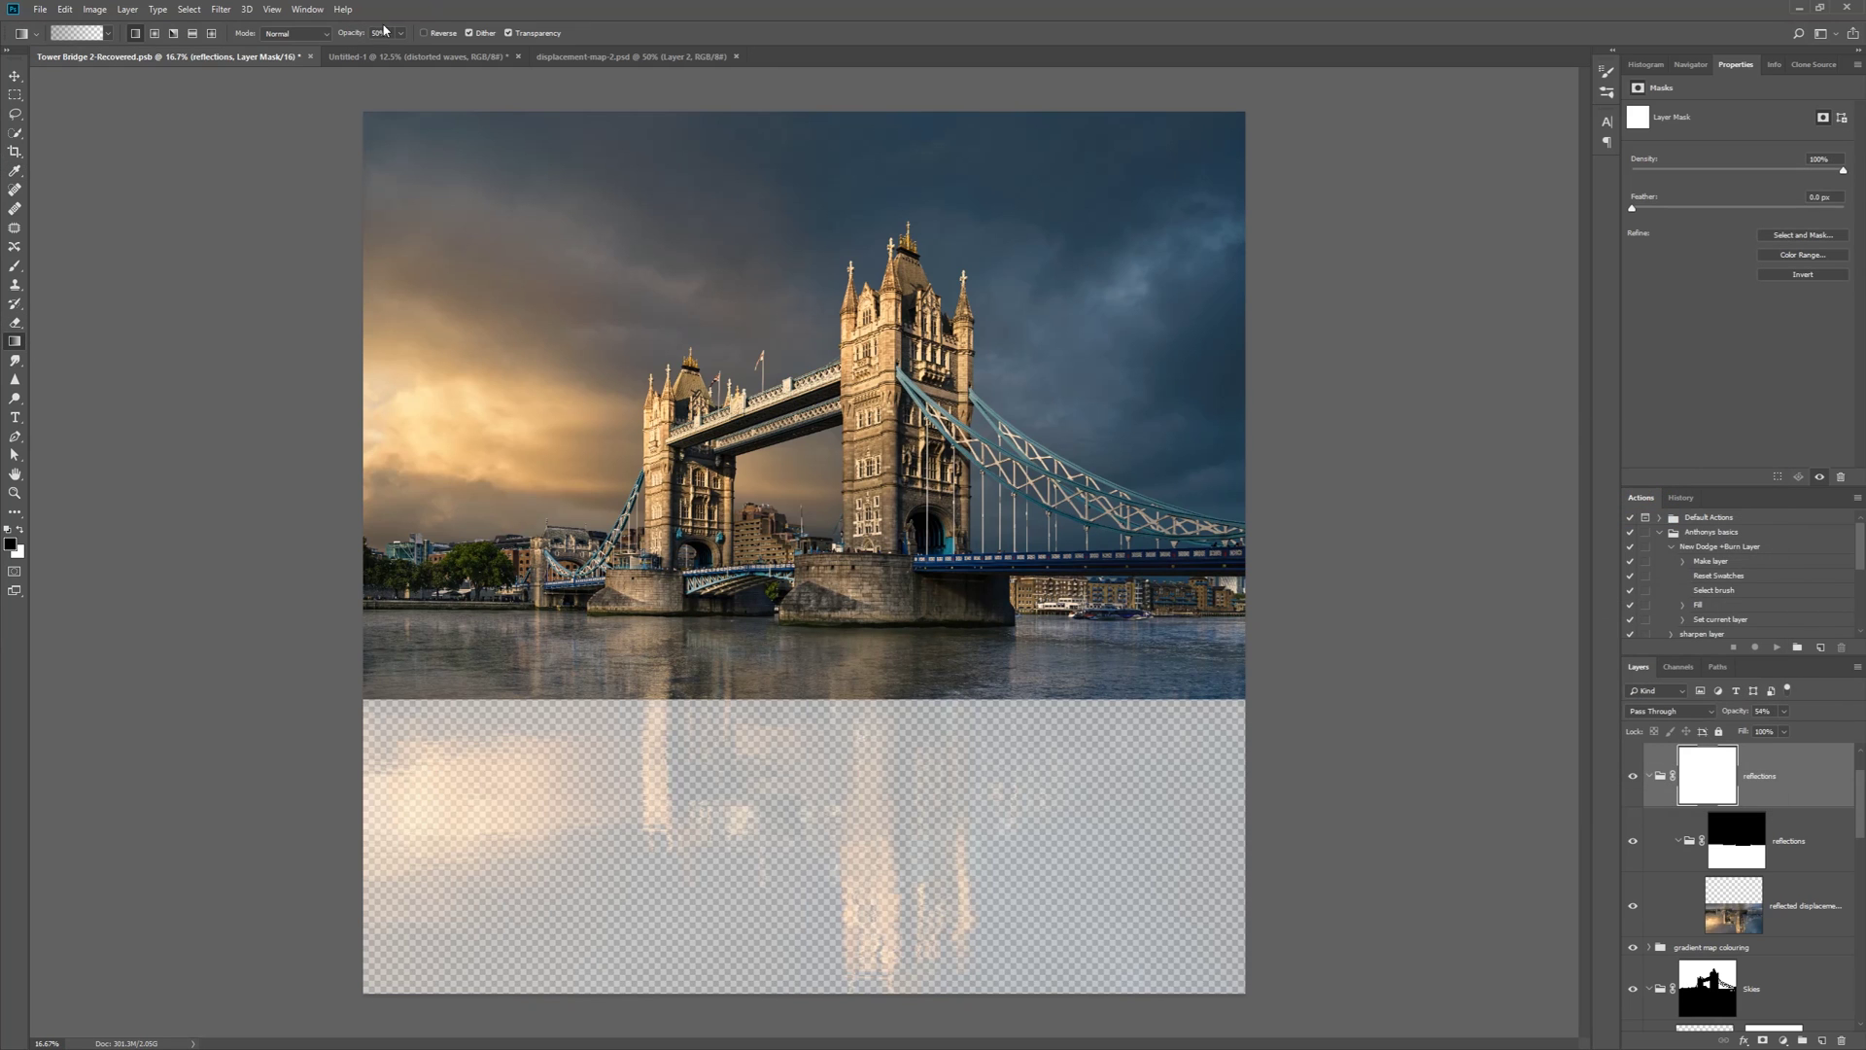
pyautogui.write('100')
pyautogui.press('Return')
pyautogui.moveTo(833, 698); pyautogui.dragTo(834, 698)
pyautogui.hotkey('ctrl', 'i')
pyautogui.click(1785, 710)
pyautogui.moveTo(1783, 728); pyautogui.dragTo(1864, 738)
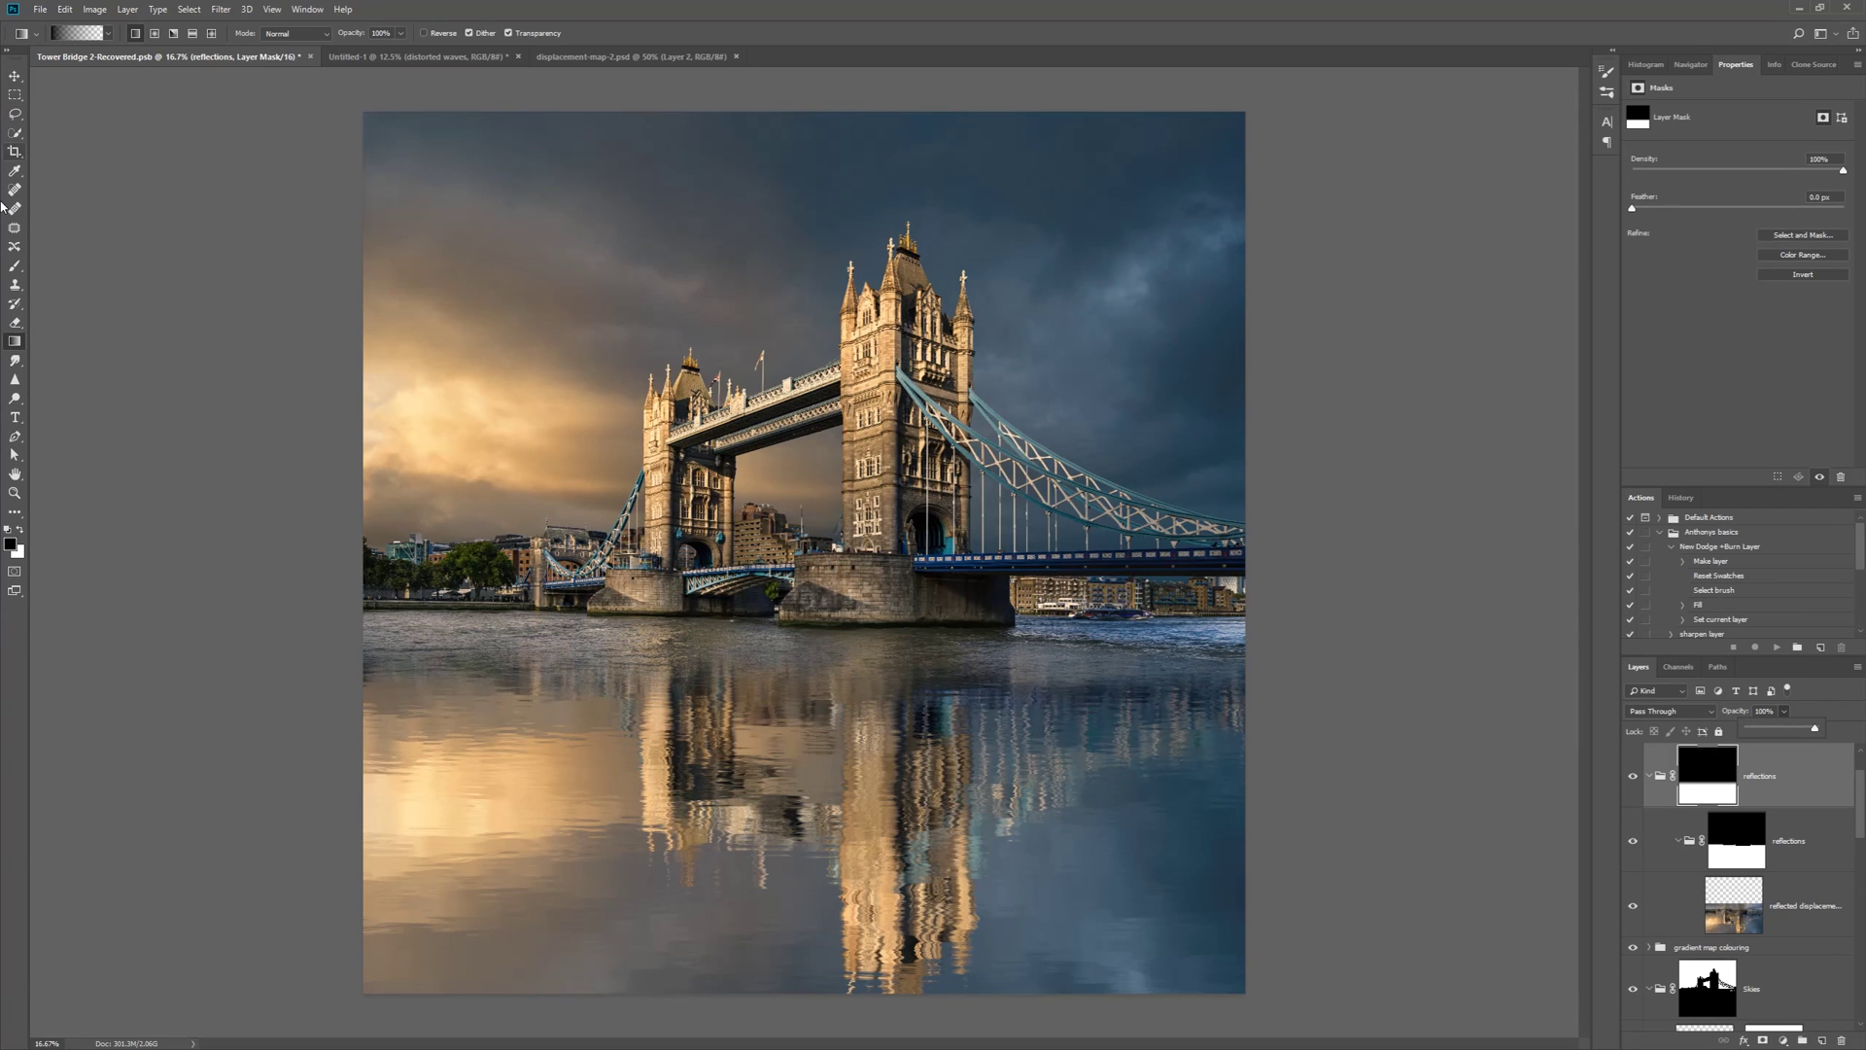
# Paint white with a large soft brush across the waterline on the outer group's mask to blend the reflection in
pyautogui.press('b')
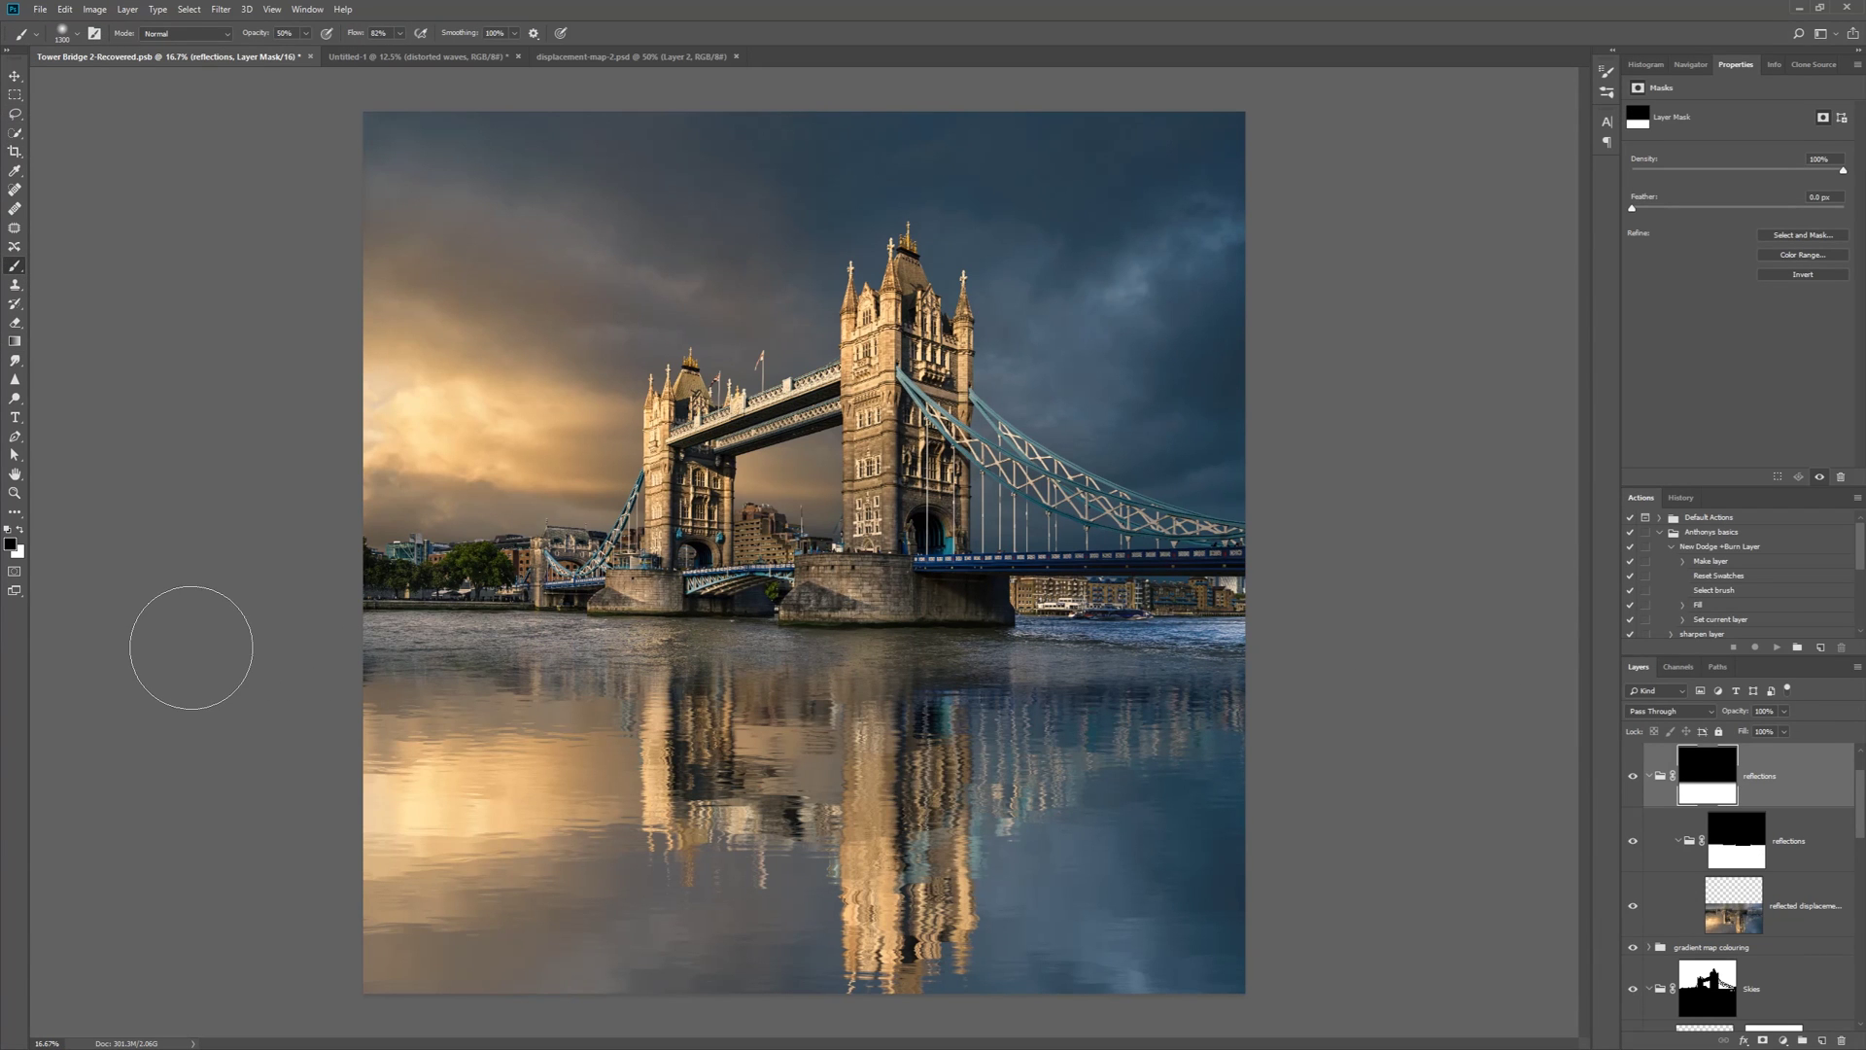
pyautogui.moveTo(389, 657); pyautogui.dragTo(1445, 635)
pyautogui.hotkey('ctrl', 'z')
pyautogui.press('x')
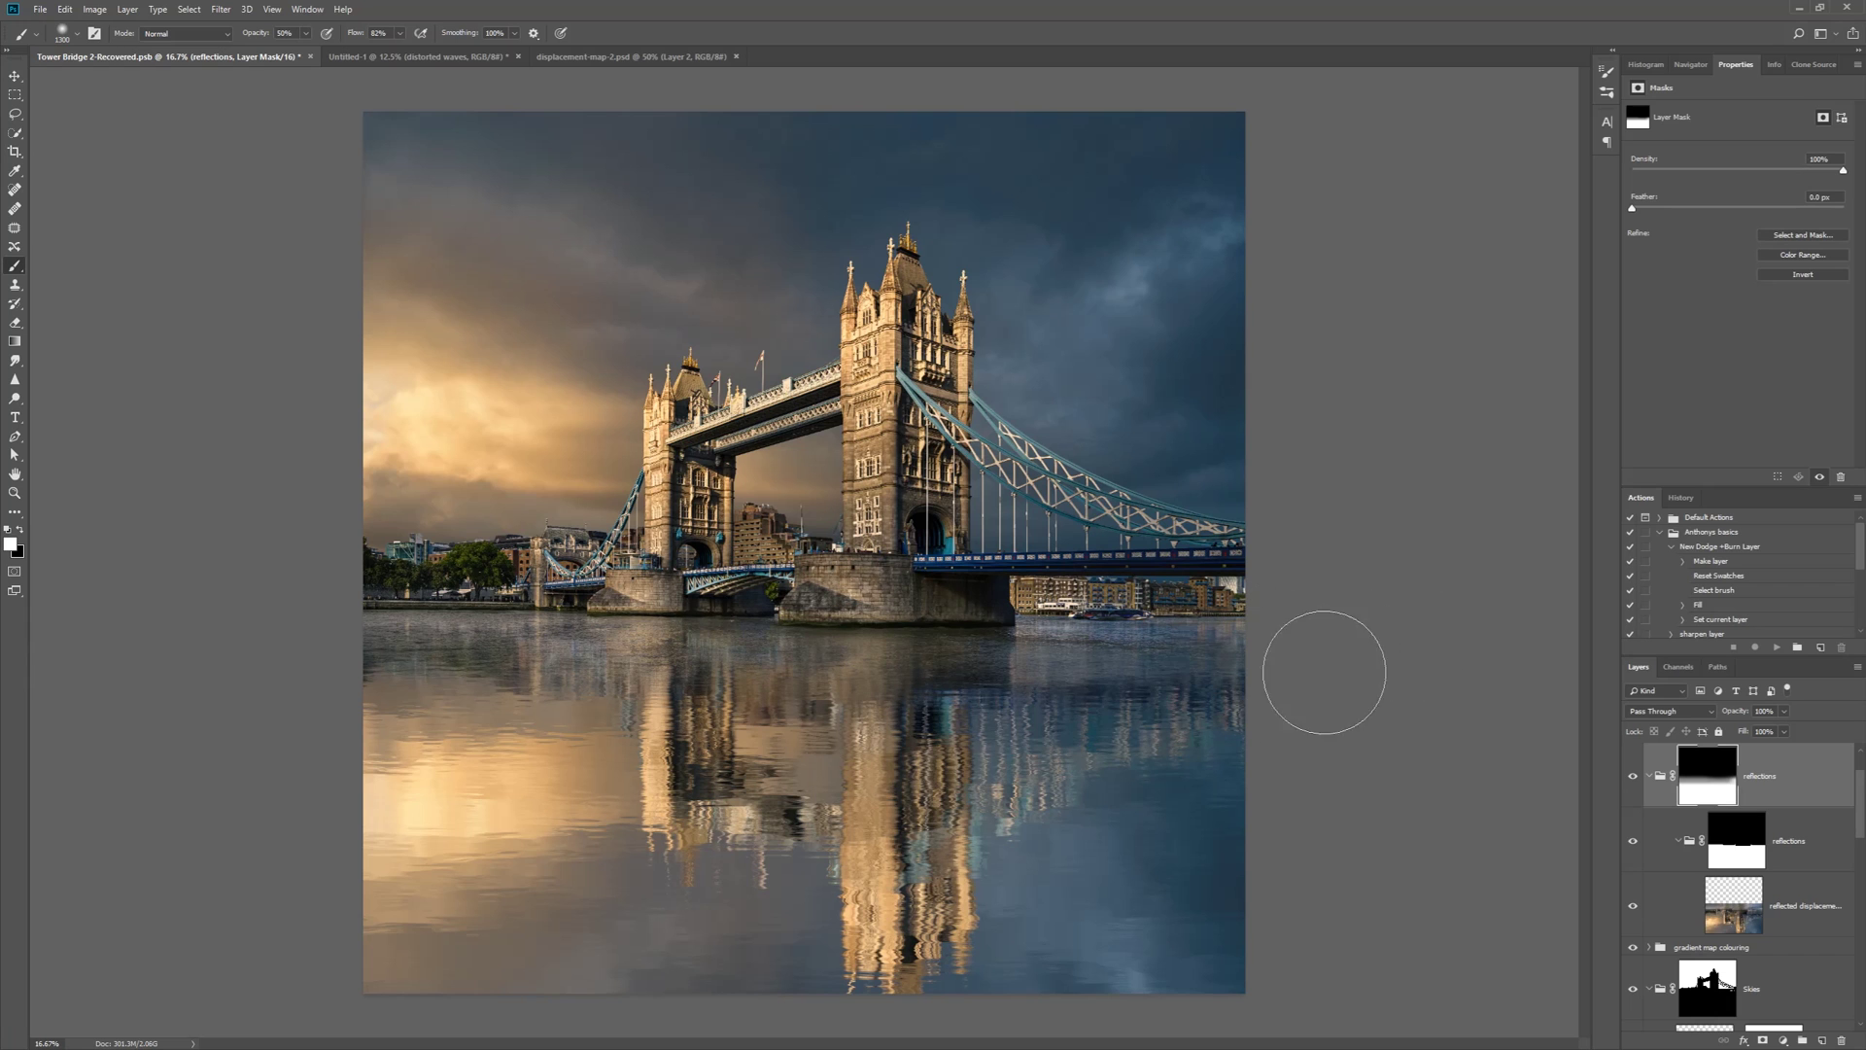
pyautogui.moveTo(313, 644)
pyautogui.mouseDown()
pyautogui.moveTo(541, 639)
pyautogui.moveTo(238, 707)
pyautogui.moveTo(333, 631)
pyautogui.moveTo(1535, 643)
pyautogui.mouseUp()
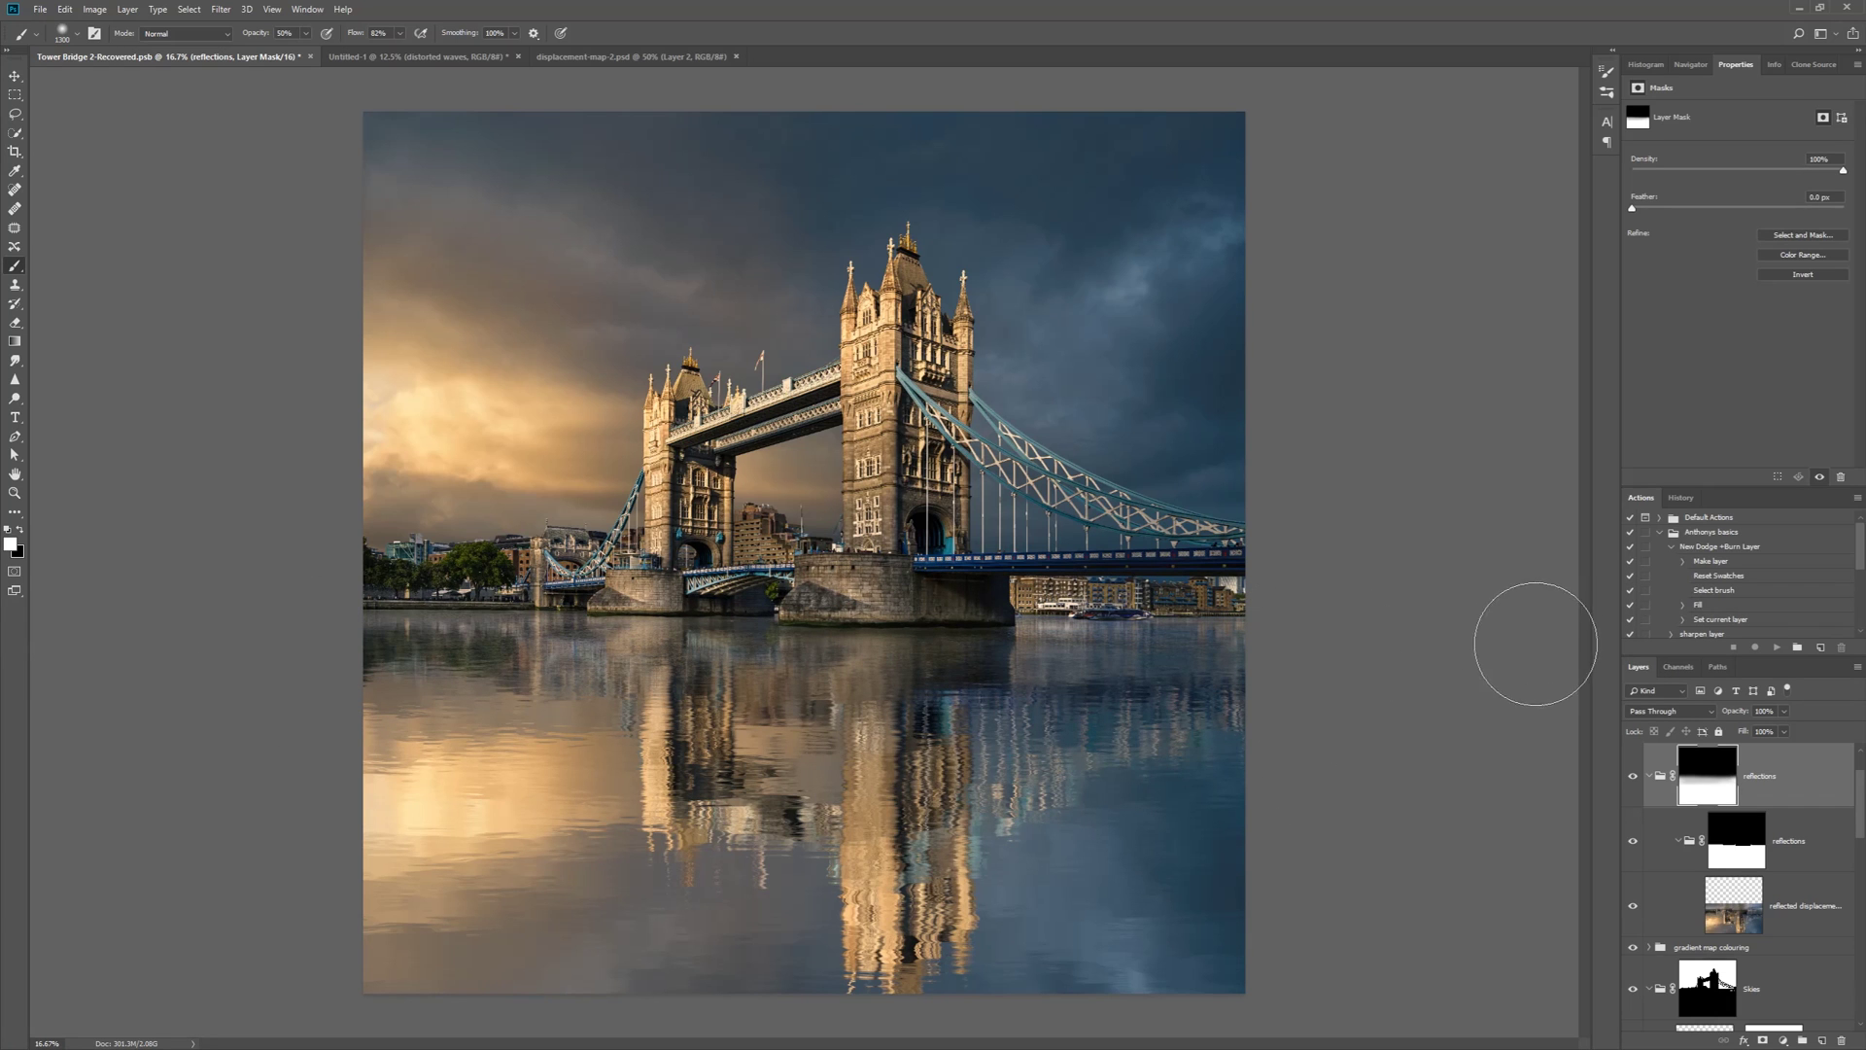
# Duplicate the outer reflections group and flatten the copy into a single layer without a separate mask
pyautogui.click(1837, 799)
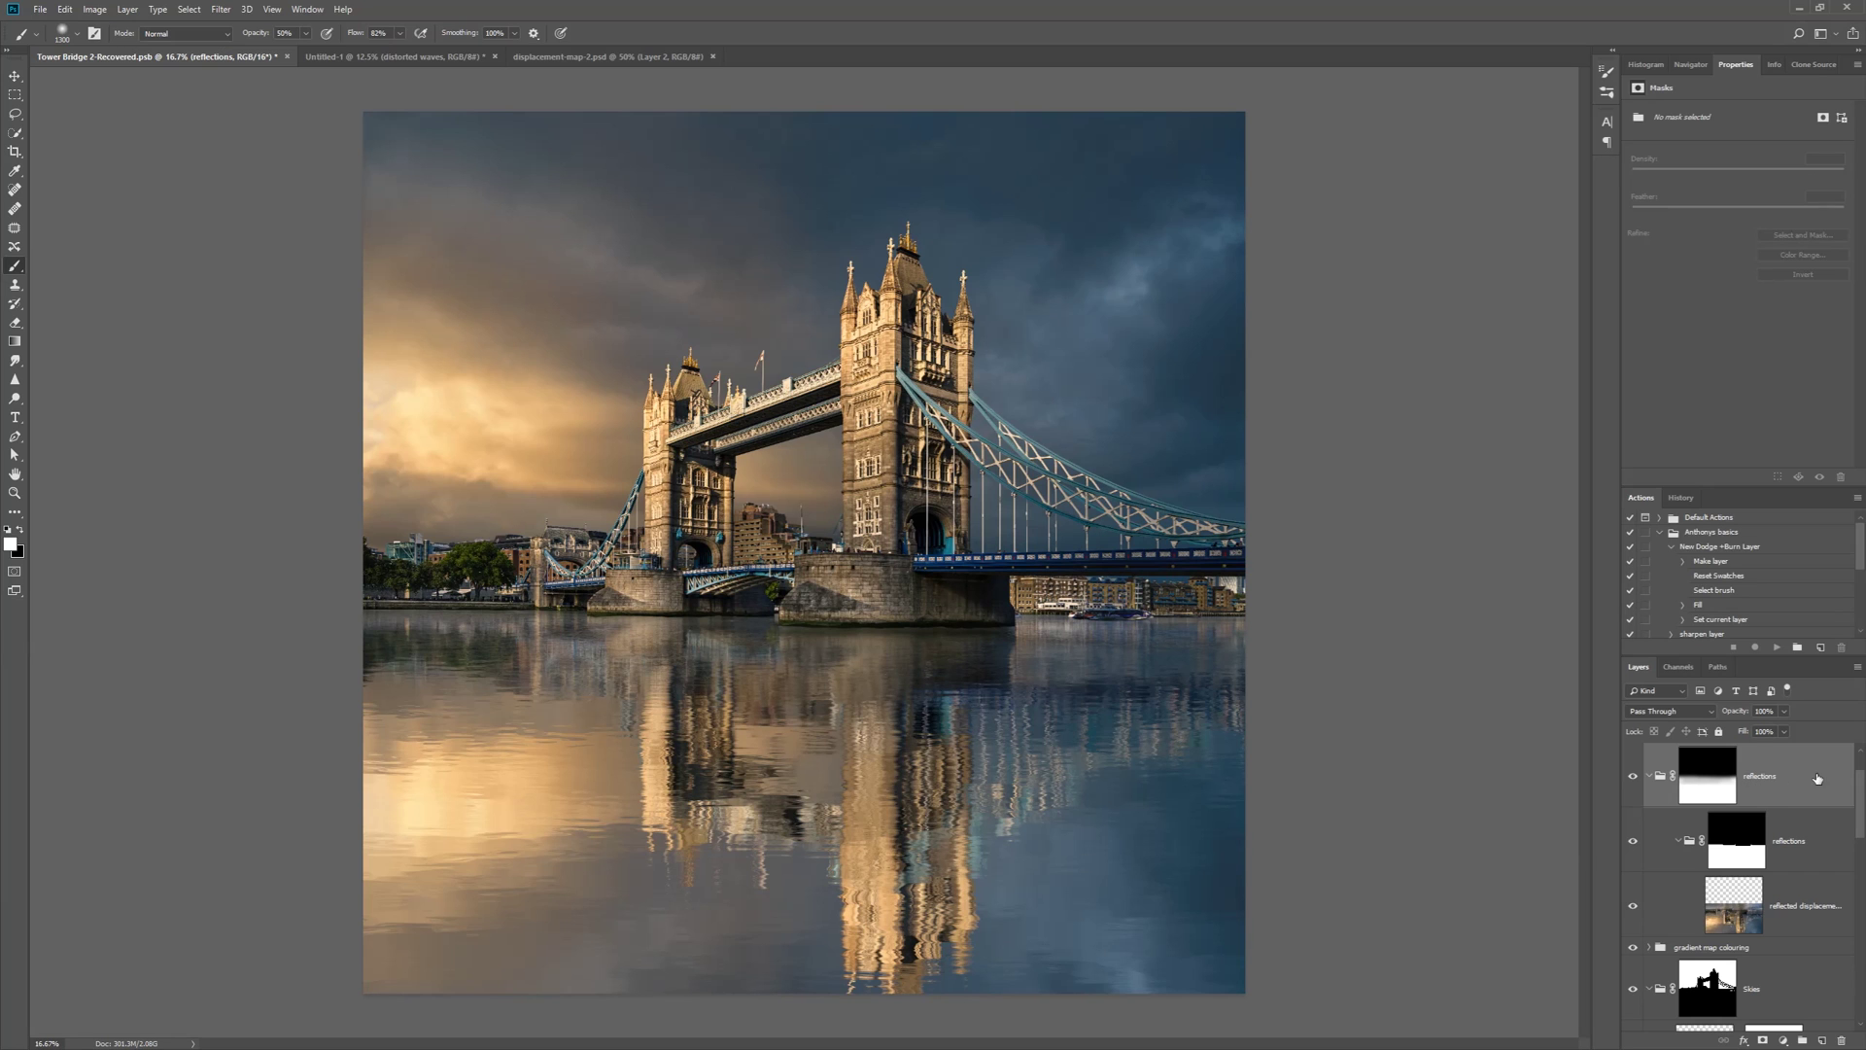
pyautogui.moveTo(1779, 782); pyautogui.dragTo(1820, 1039)
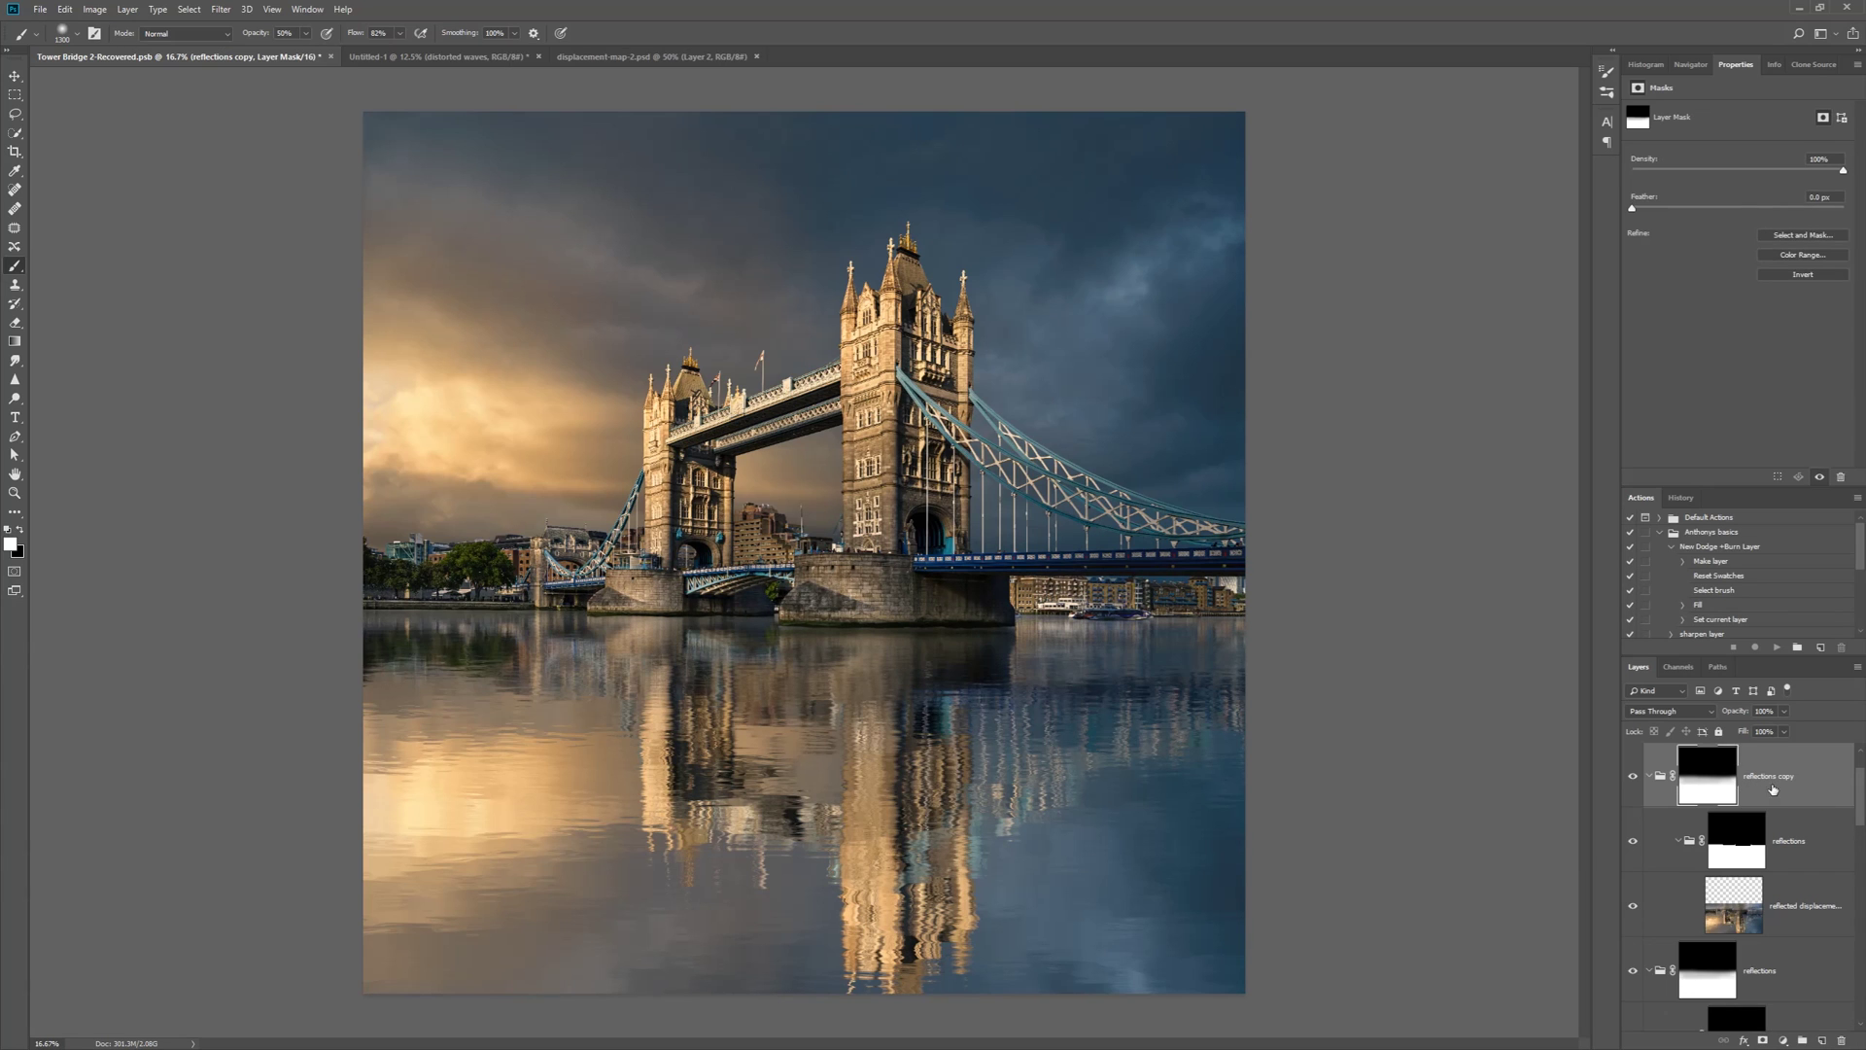
pyautogui.rightClick(1773, 785)
pyautogui.click(1794, 669)
pyautogui.moveTo(1734, 782); pyautogui.dragTo(1840, 1039)
pyautogui.press('Return')
pyautogui.scroll(1, 1747, 829)
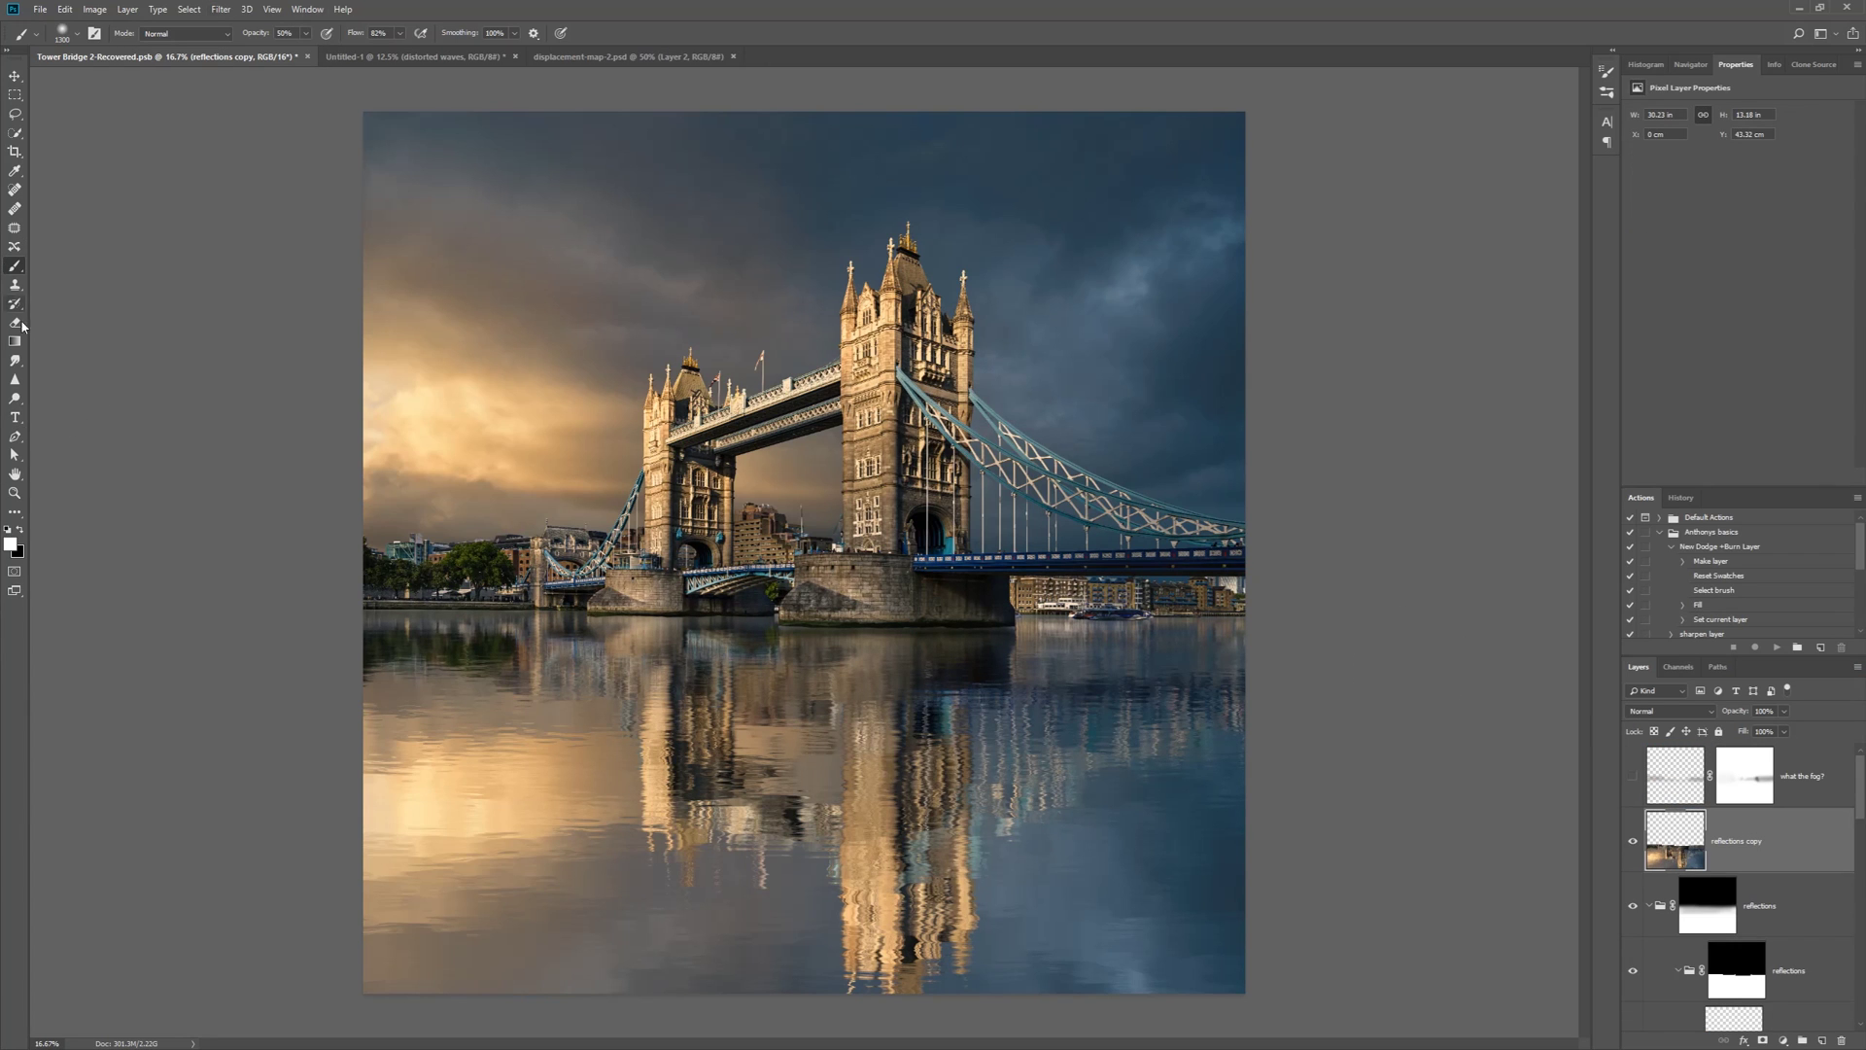
# Smudge the lower part of the large tower's reflection on the reflections copy layer with an enlarged brush at 24% strength
pyautogui.press('r')
pyautogui.press(']')
pyautogui.press(']')
pyautogui.press(']')
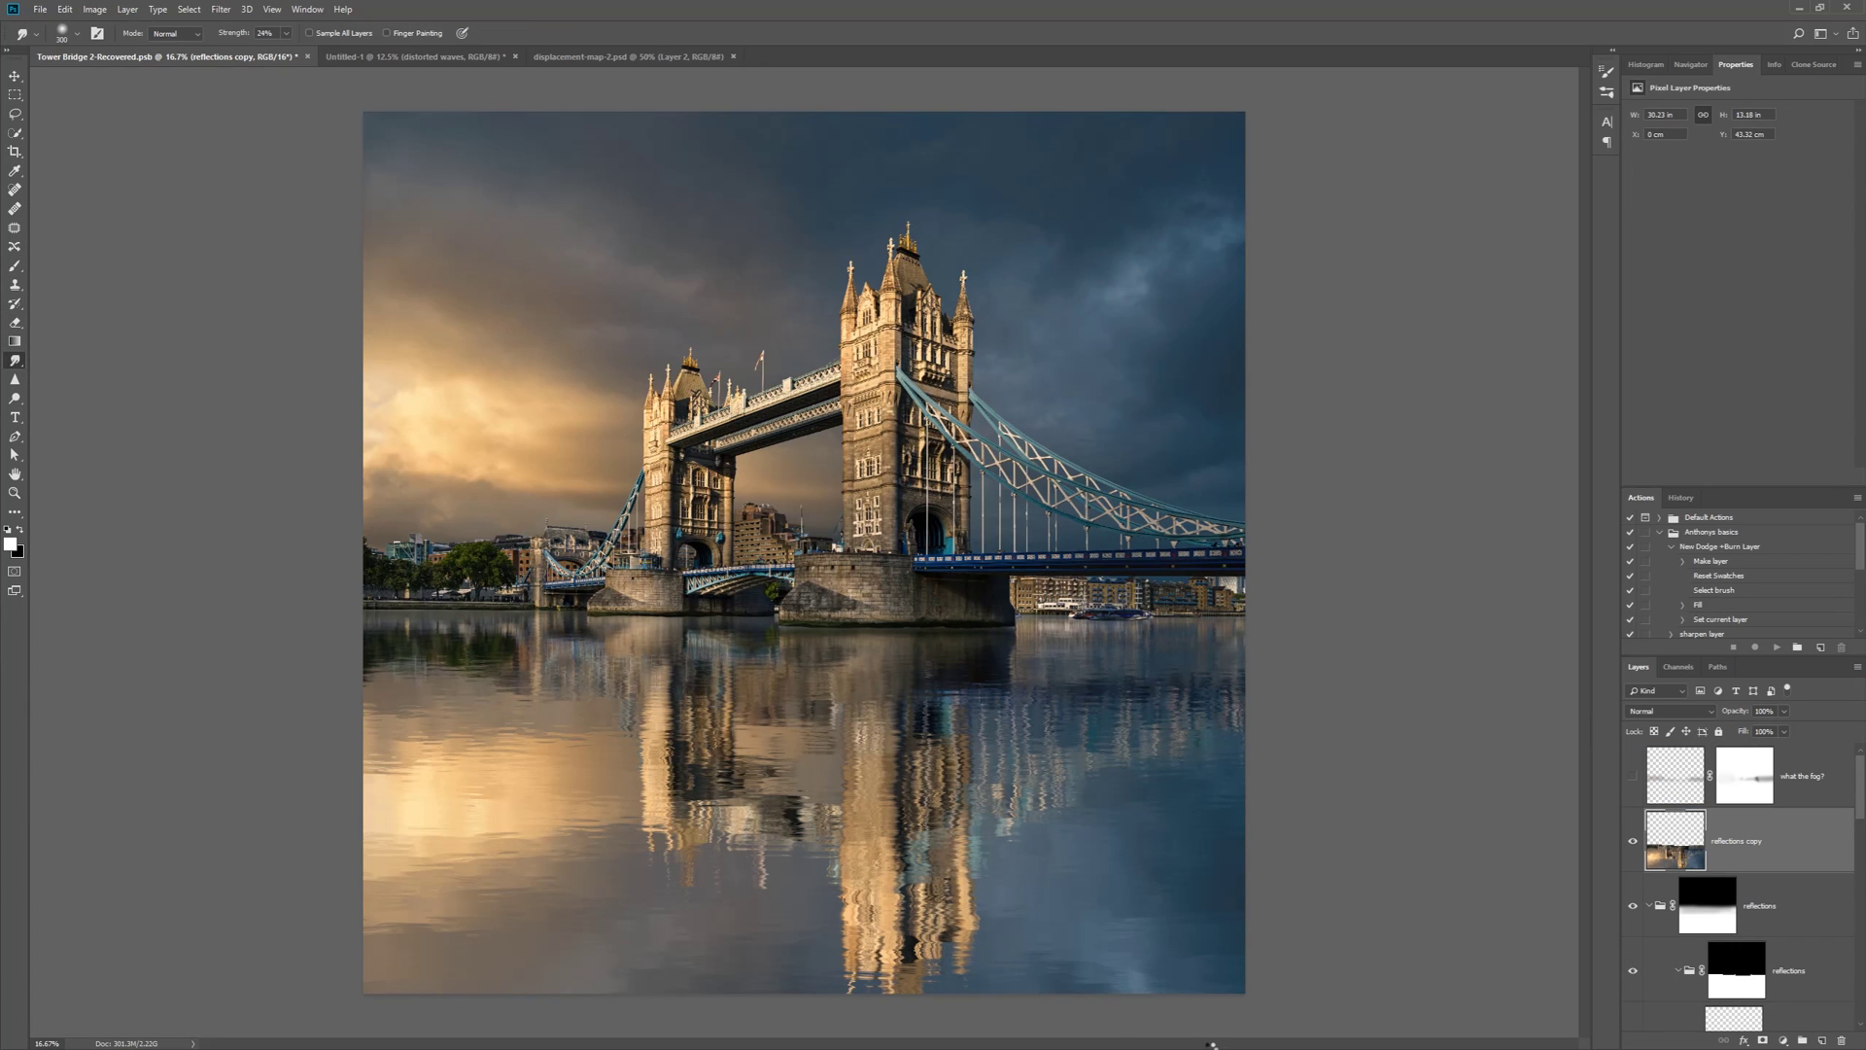
pyautogui.moveTo(904, 928)
pyautogui.mouseDown()
pyautogui.moveTo(855, 960)
pyautogui.moveTo(848, 938)
pyautogui.moveTo(865, 940)
pyautogui.mouseUp()
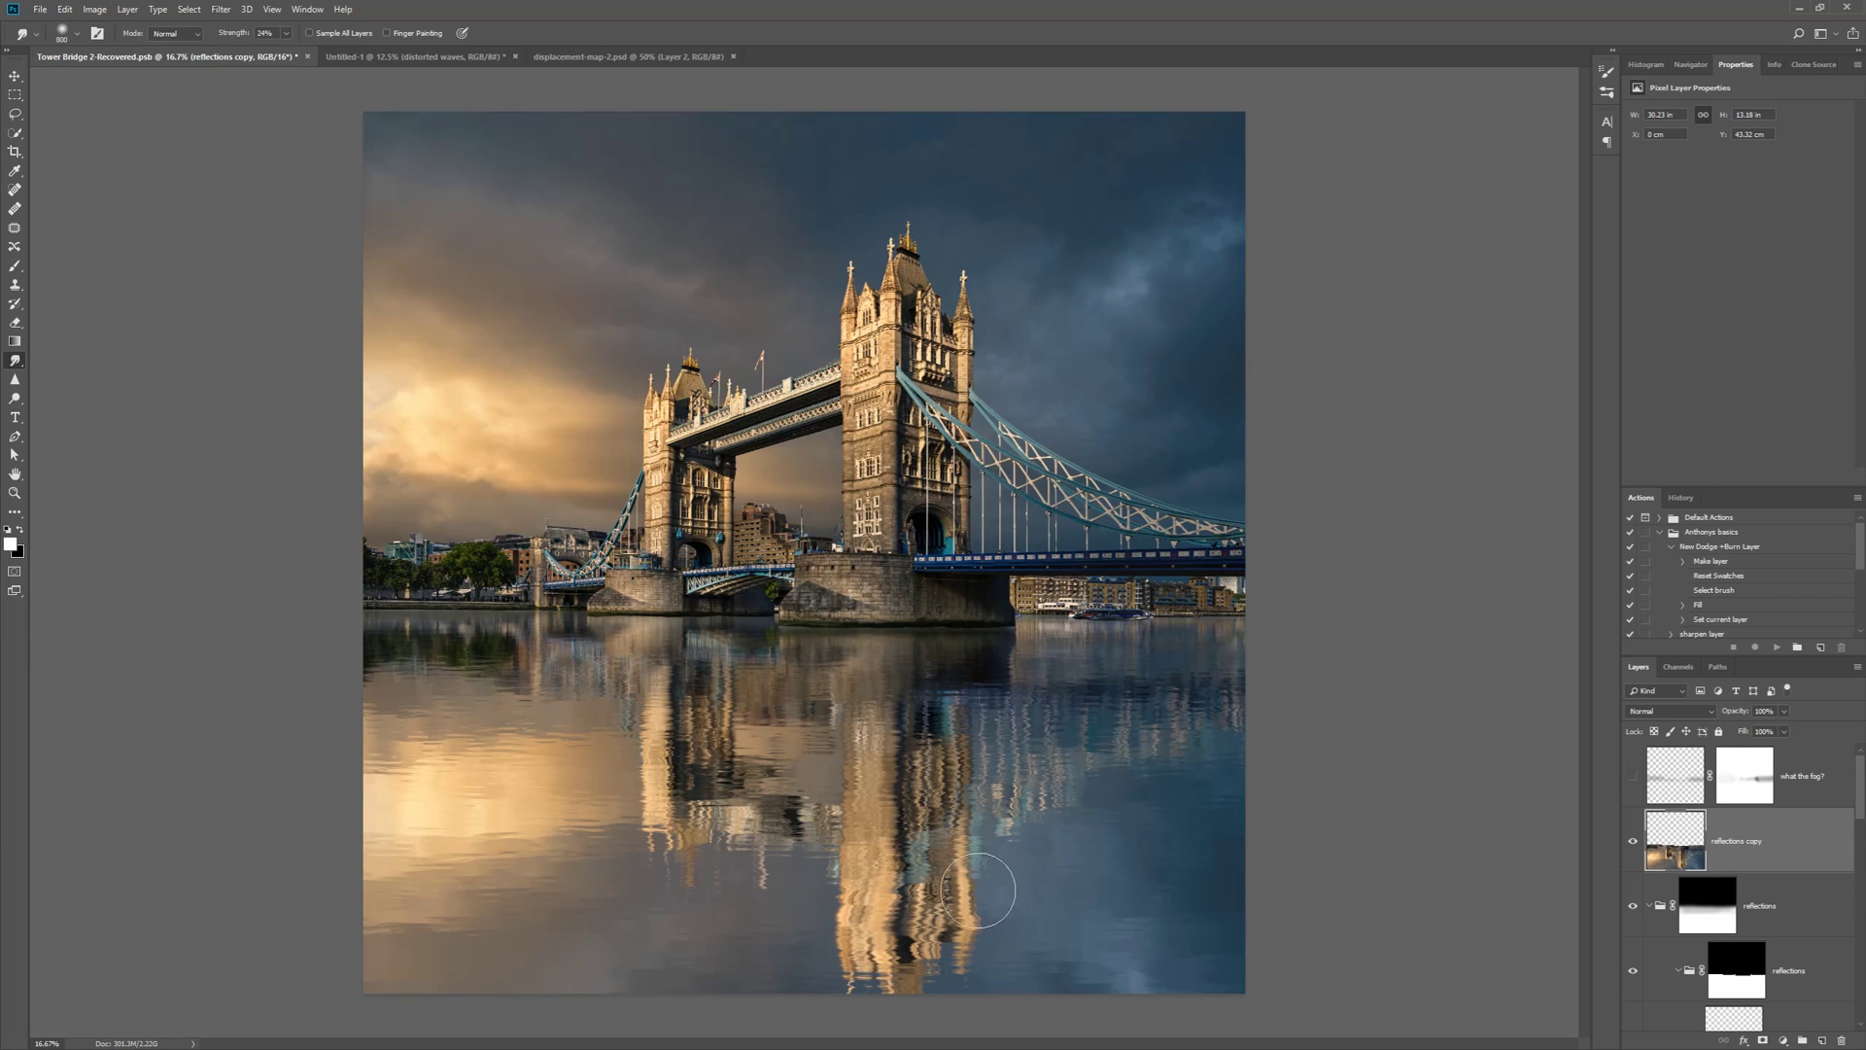
# Start a Path Blur on the reflections copy layer with a vertical path from the waterline to near the bottom of the tower's reflection
pyautogui.click(221, 8)
pyautogui.moveTo(292, 188)
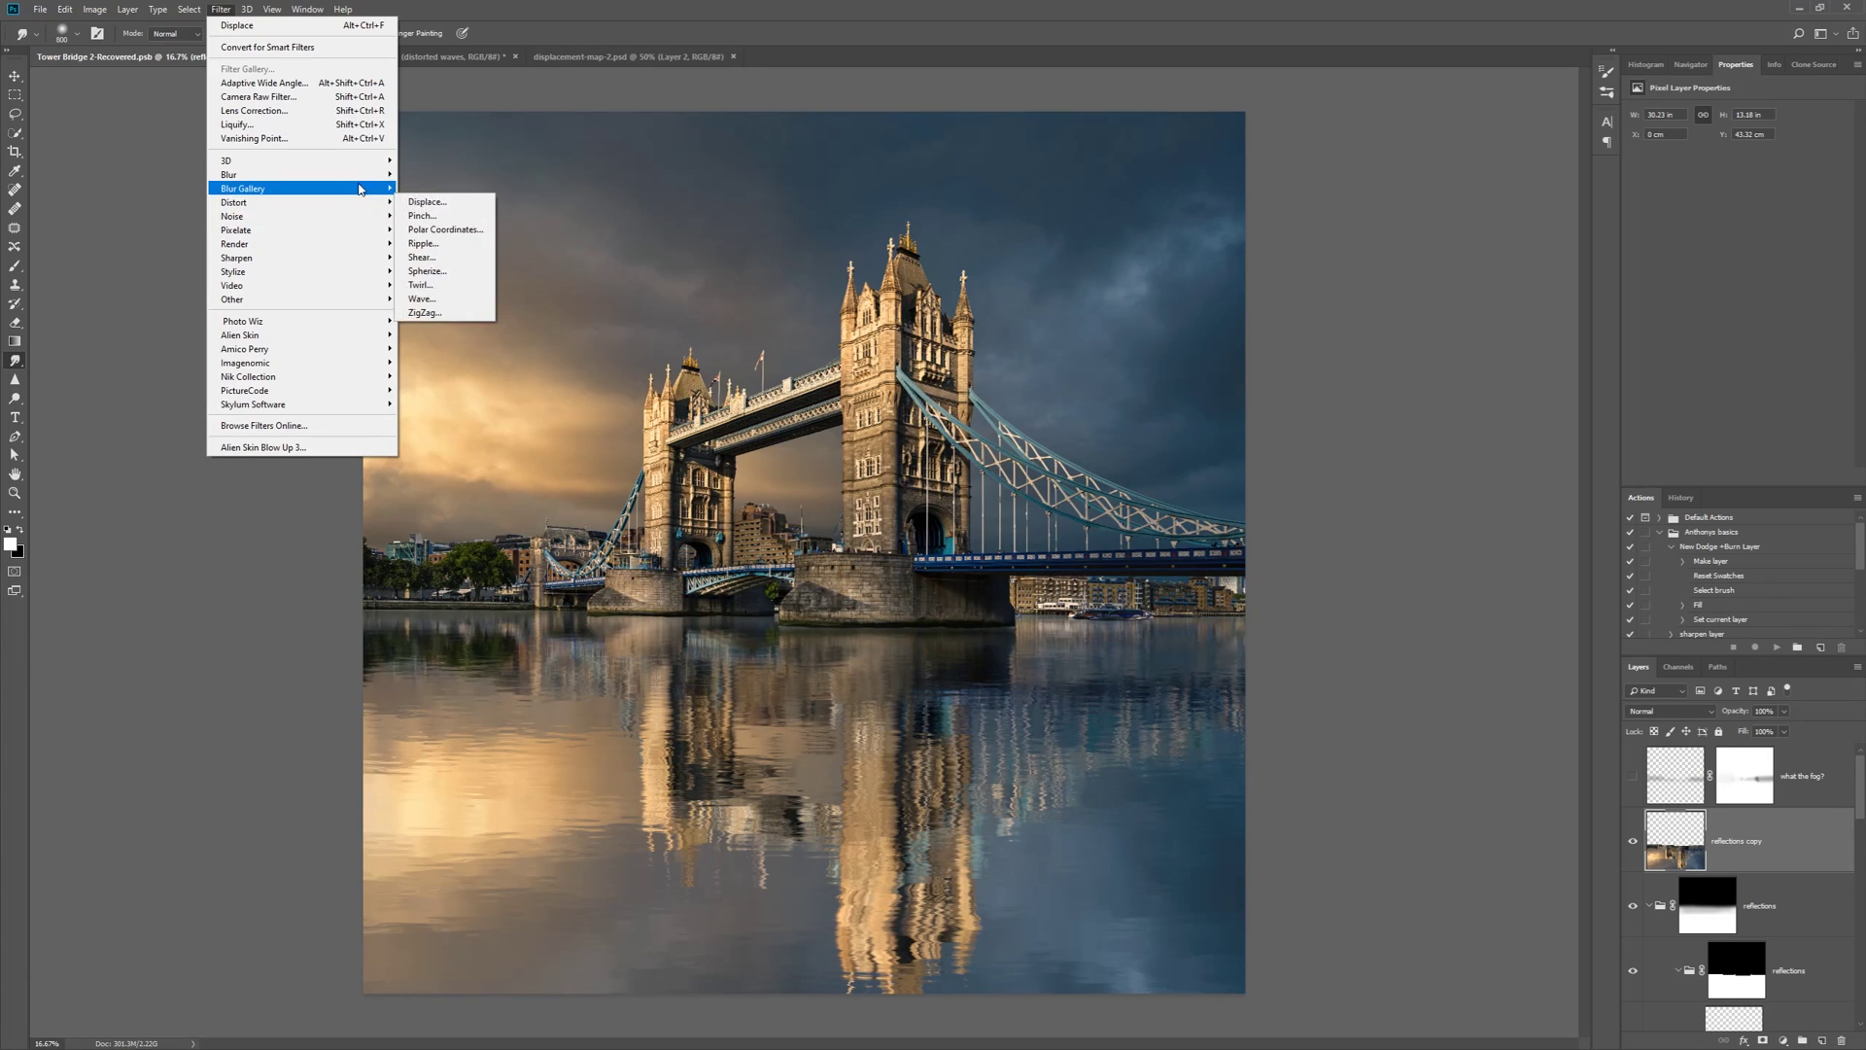
pyautogui.click(429, 229)
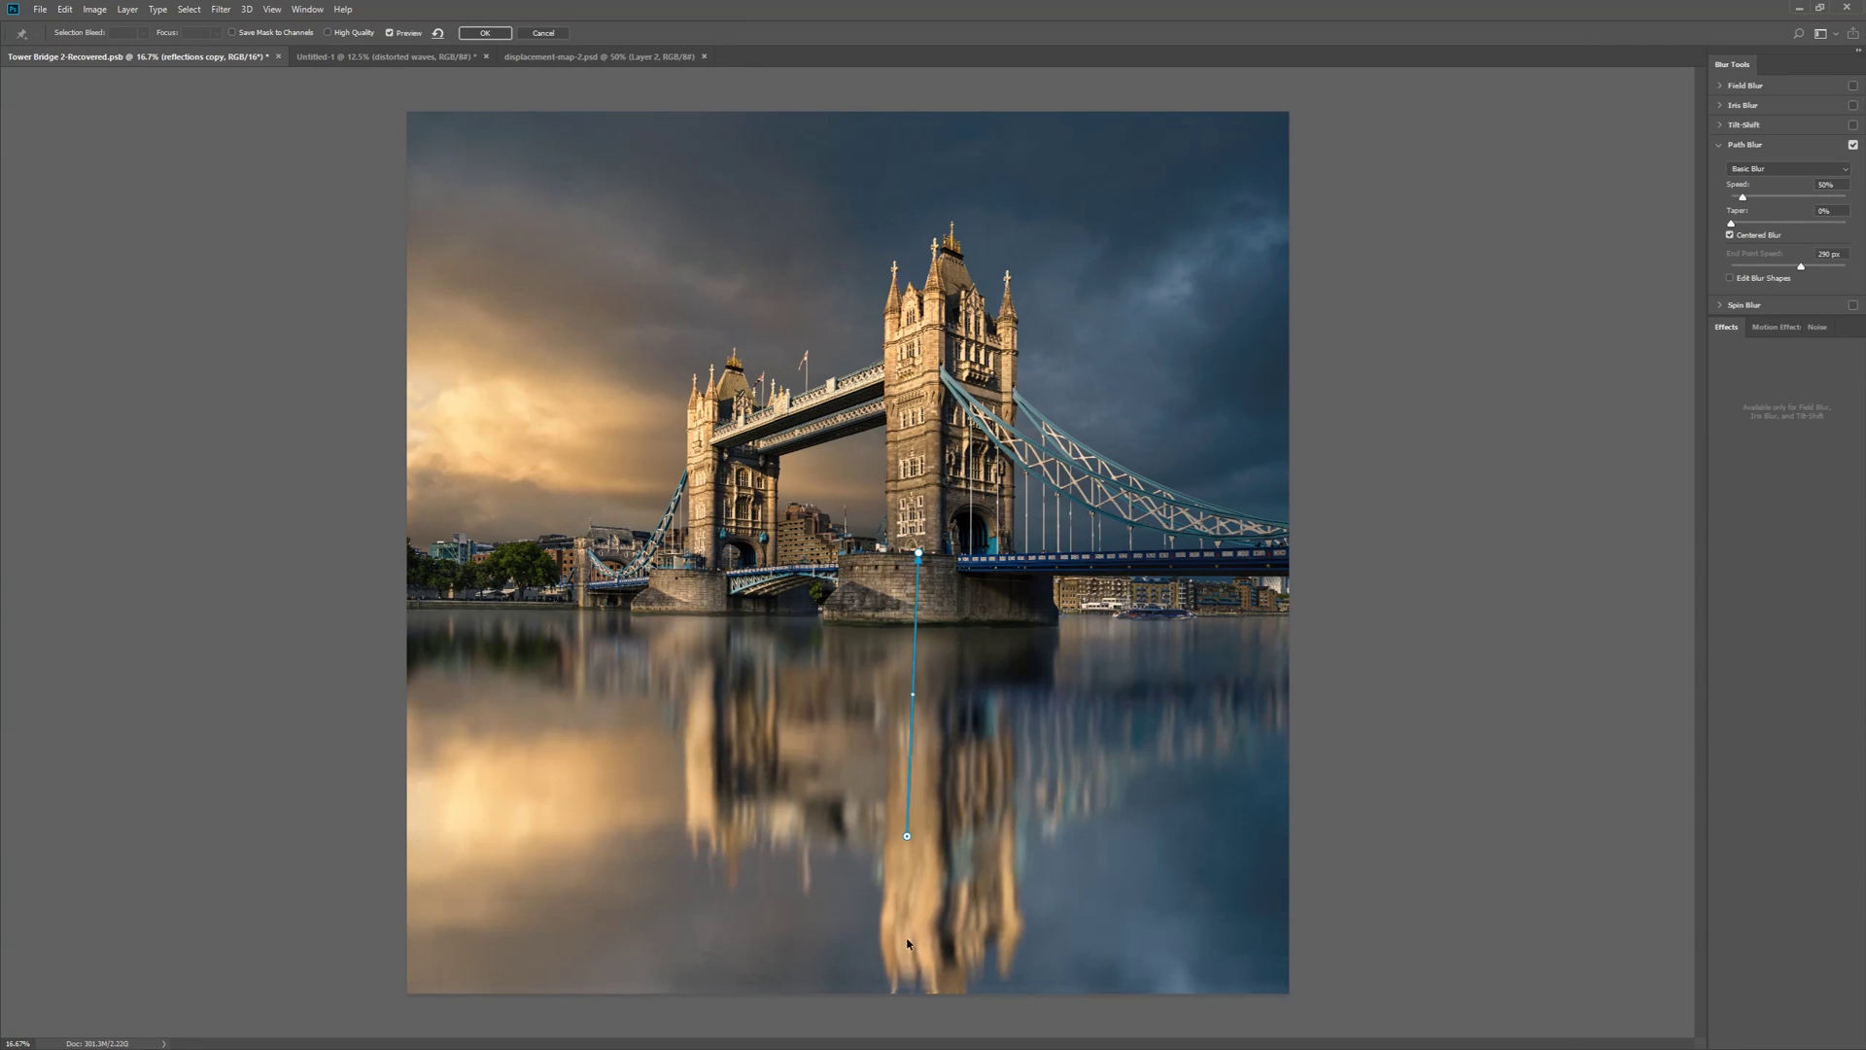
pyautogui.moveTo(907, 836); pyautogui.dragTo(919, 969)
pyautogui.moveTo(919, 552); pyautogui.dragTo(923, 634)
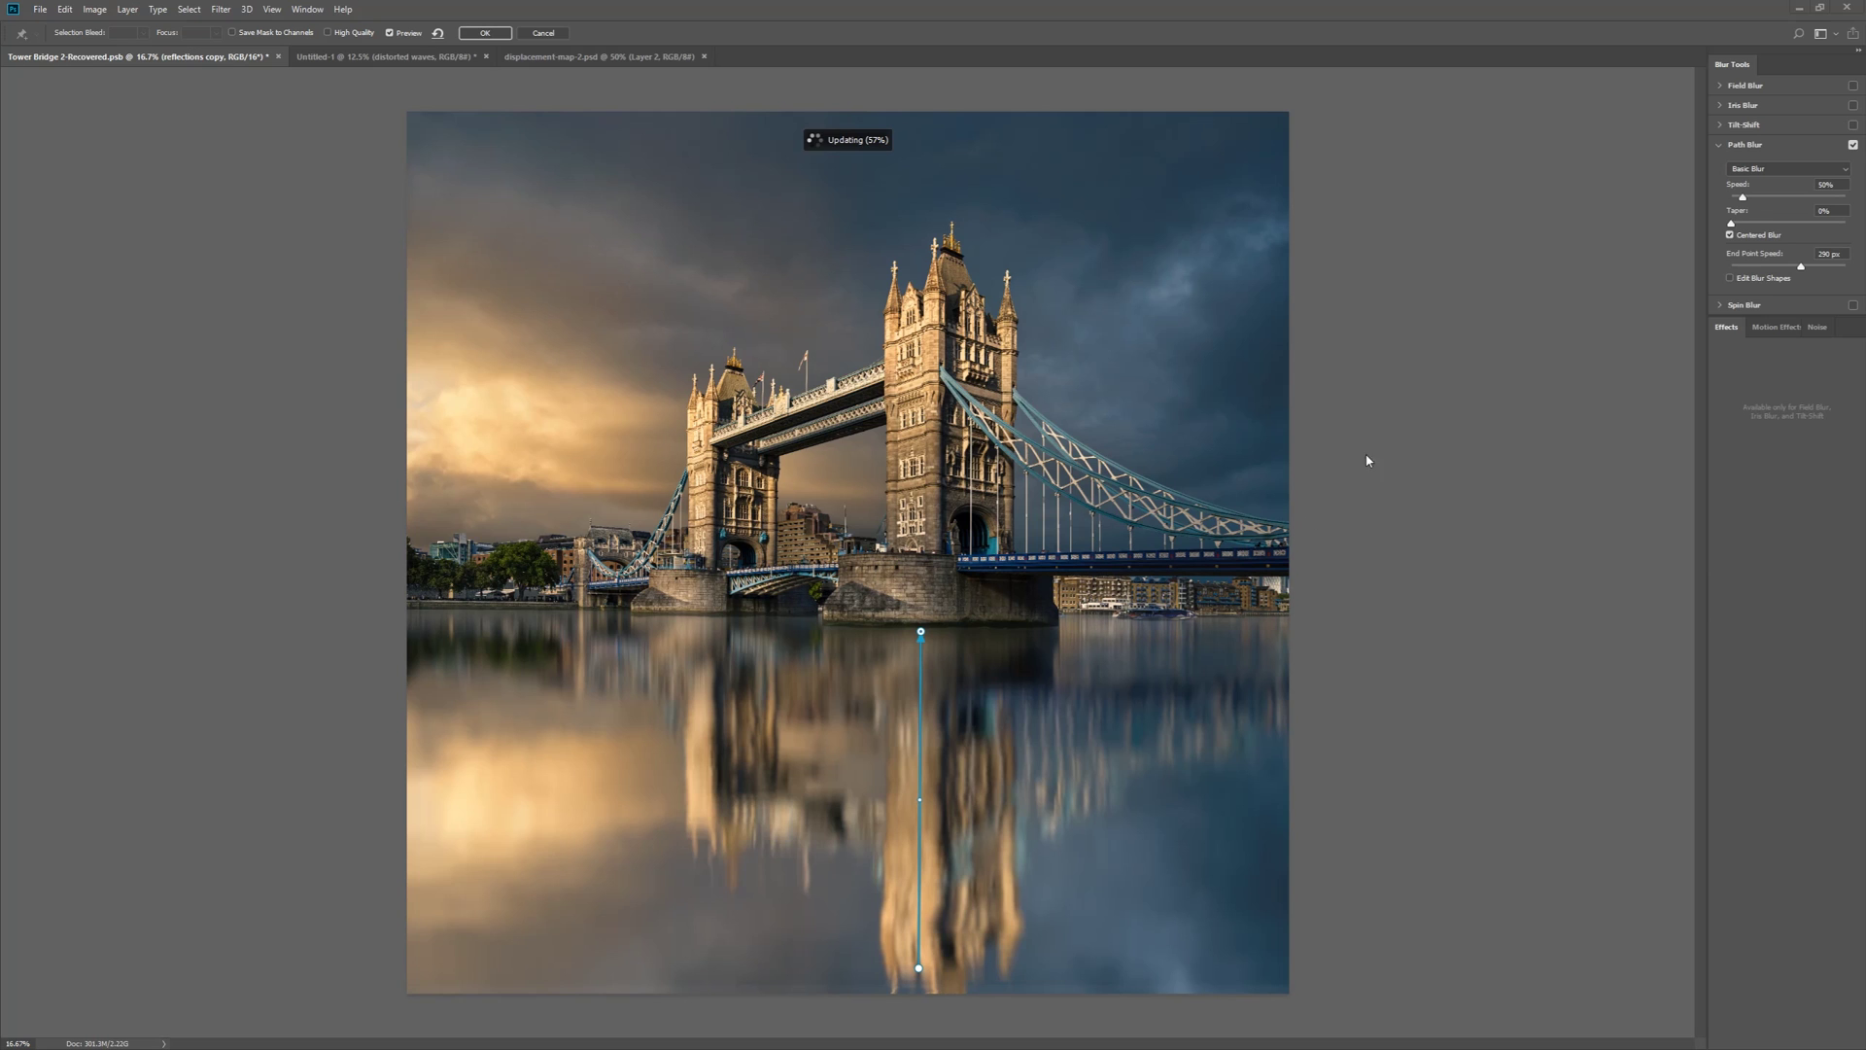
# Set the Path Blur speed to 470% and the end point speed to 0 px, and apply the blur
pyautogui.moveTo(1743, 197); pyautogui.dragTo(1728, 267)
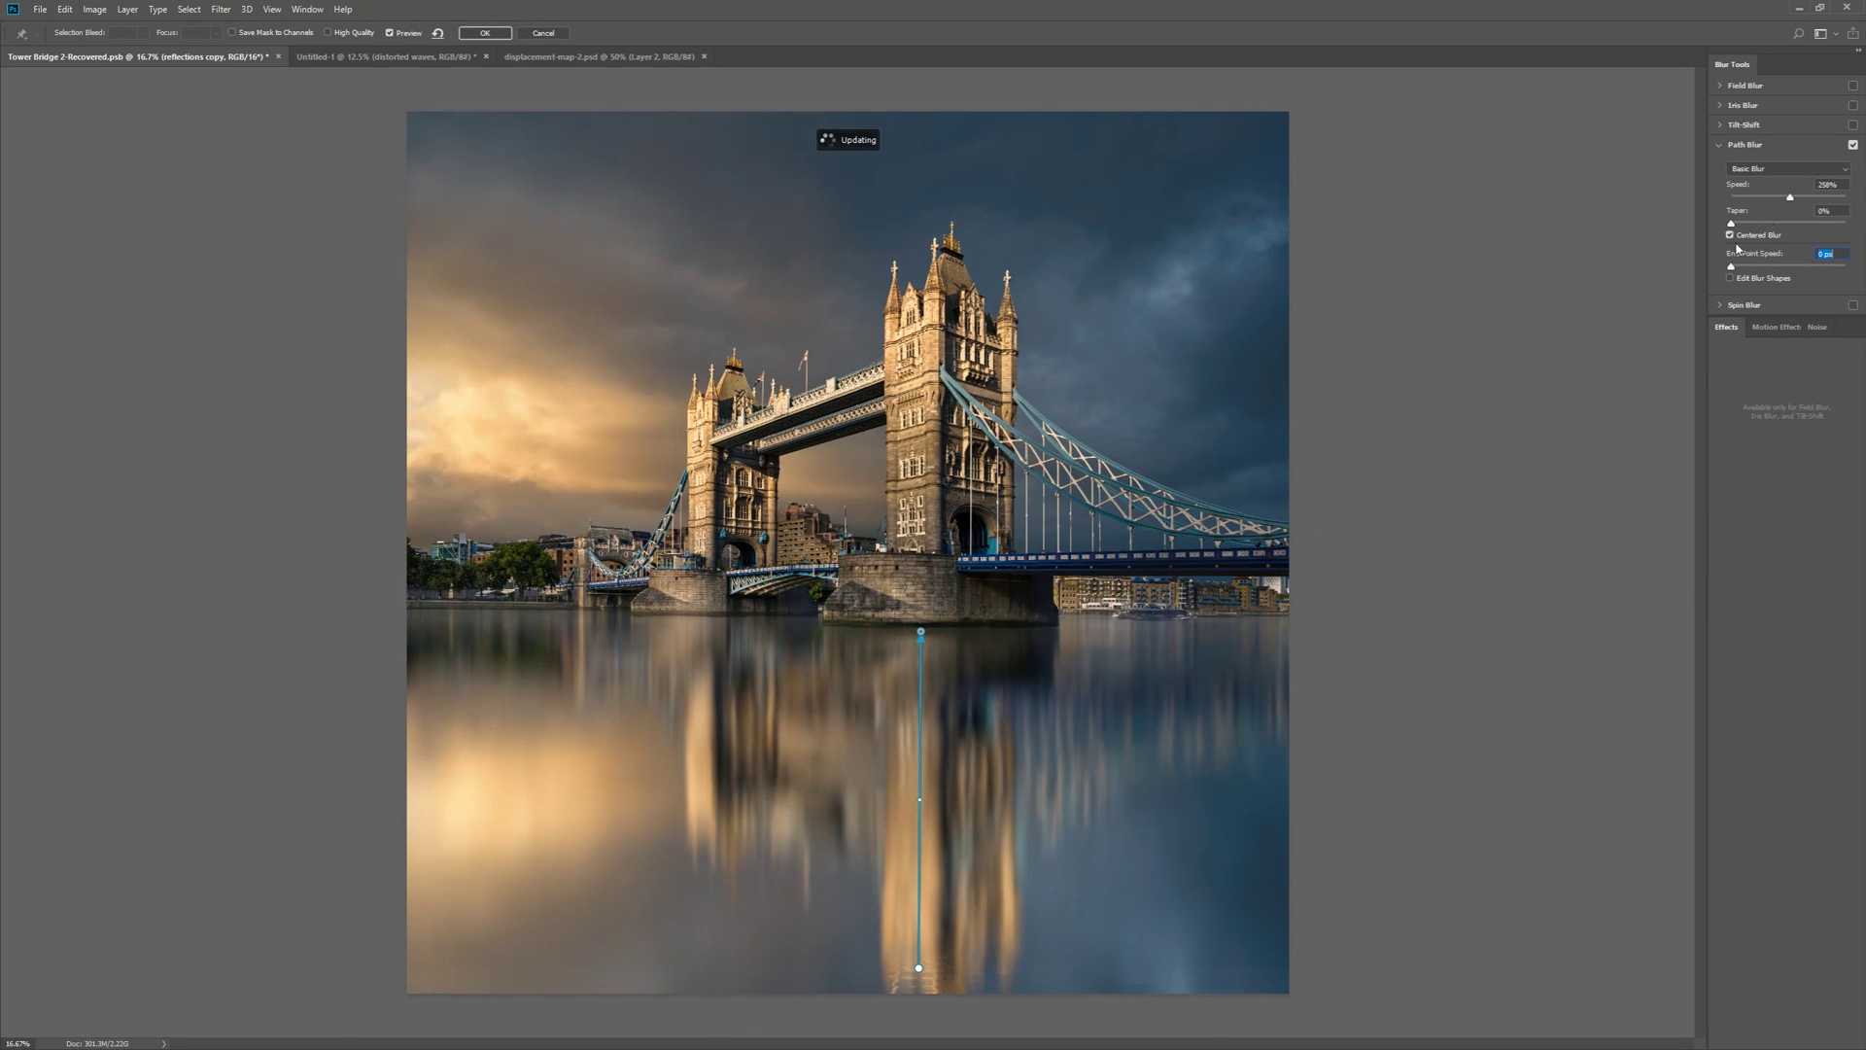
pyautogui.moveTo(1790, 197); pyautogui.dragTo(1847, 199)
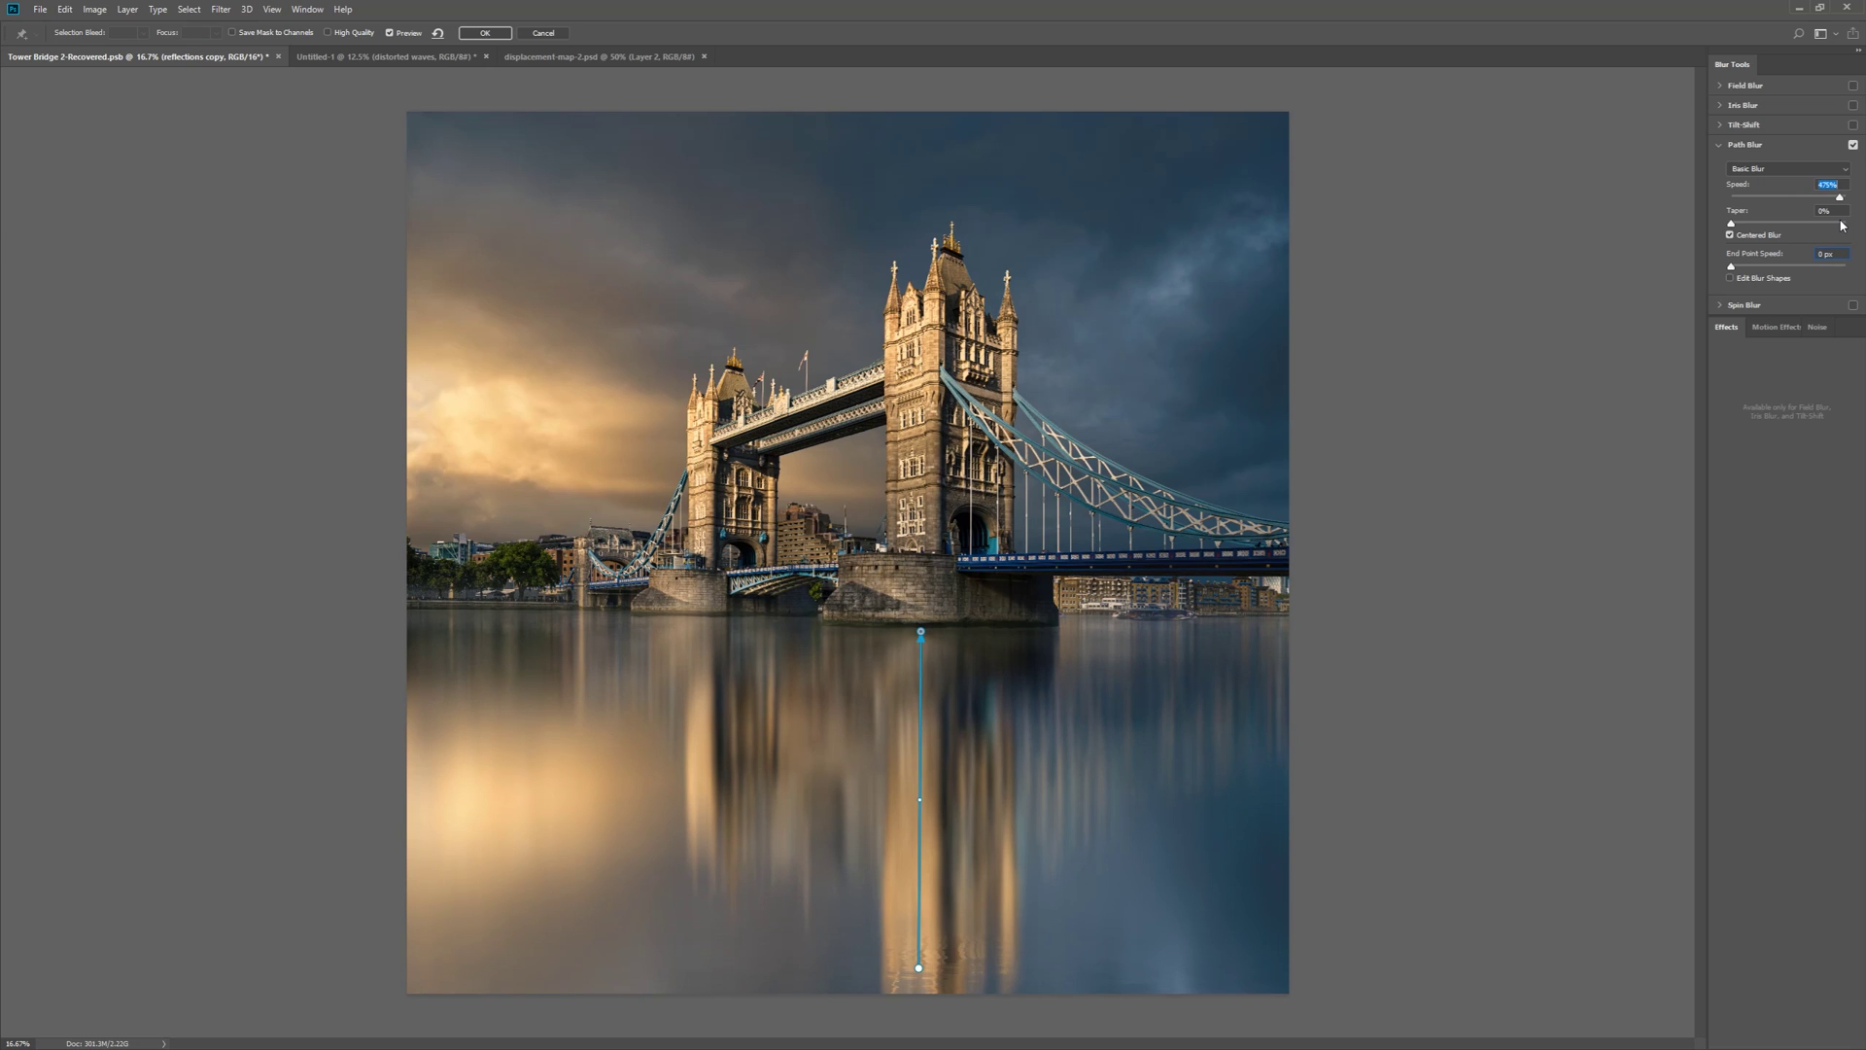
pyautogui.press('Return')
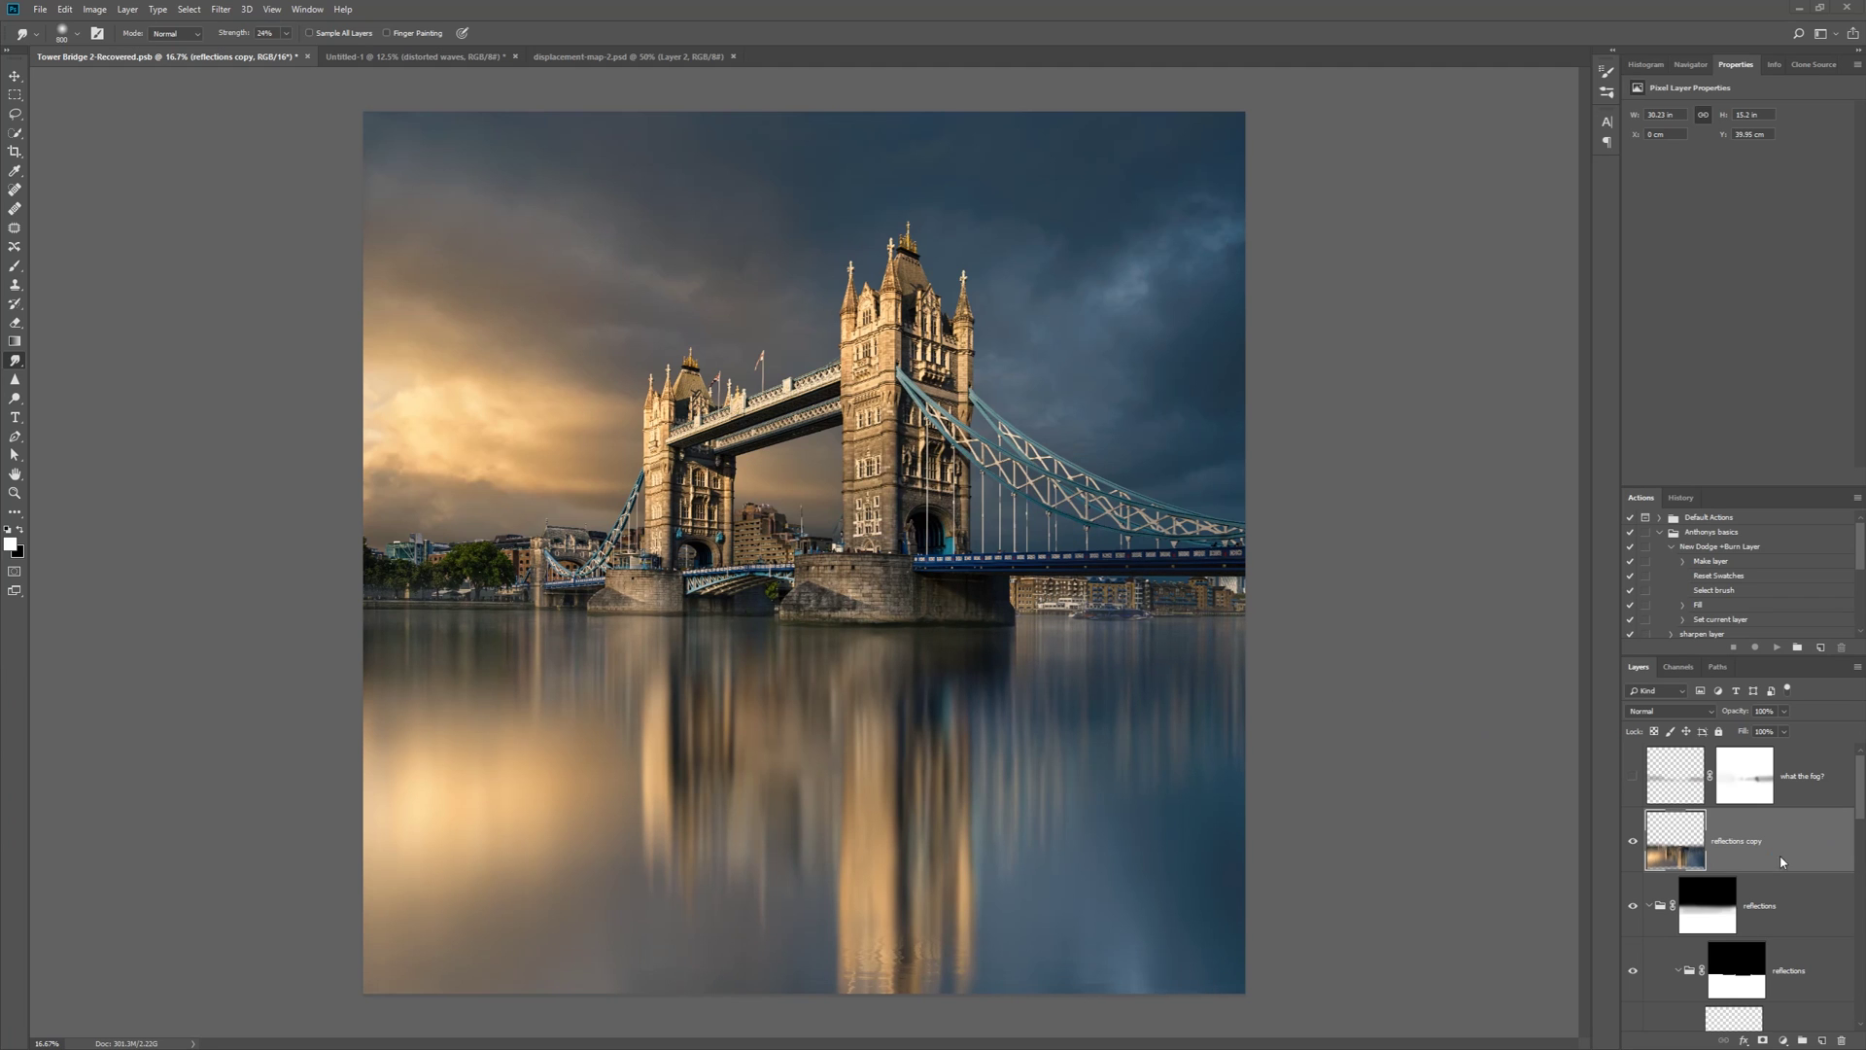
# Duplicate the reflections copy layer, displace the duplicate with displacement-map-1 and name it displace 10 40
pyautogui.hotkey('ctrl', 'j')
pyautogui.click(212, 16)
pyautogui.moveTo(292, 187)
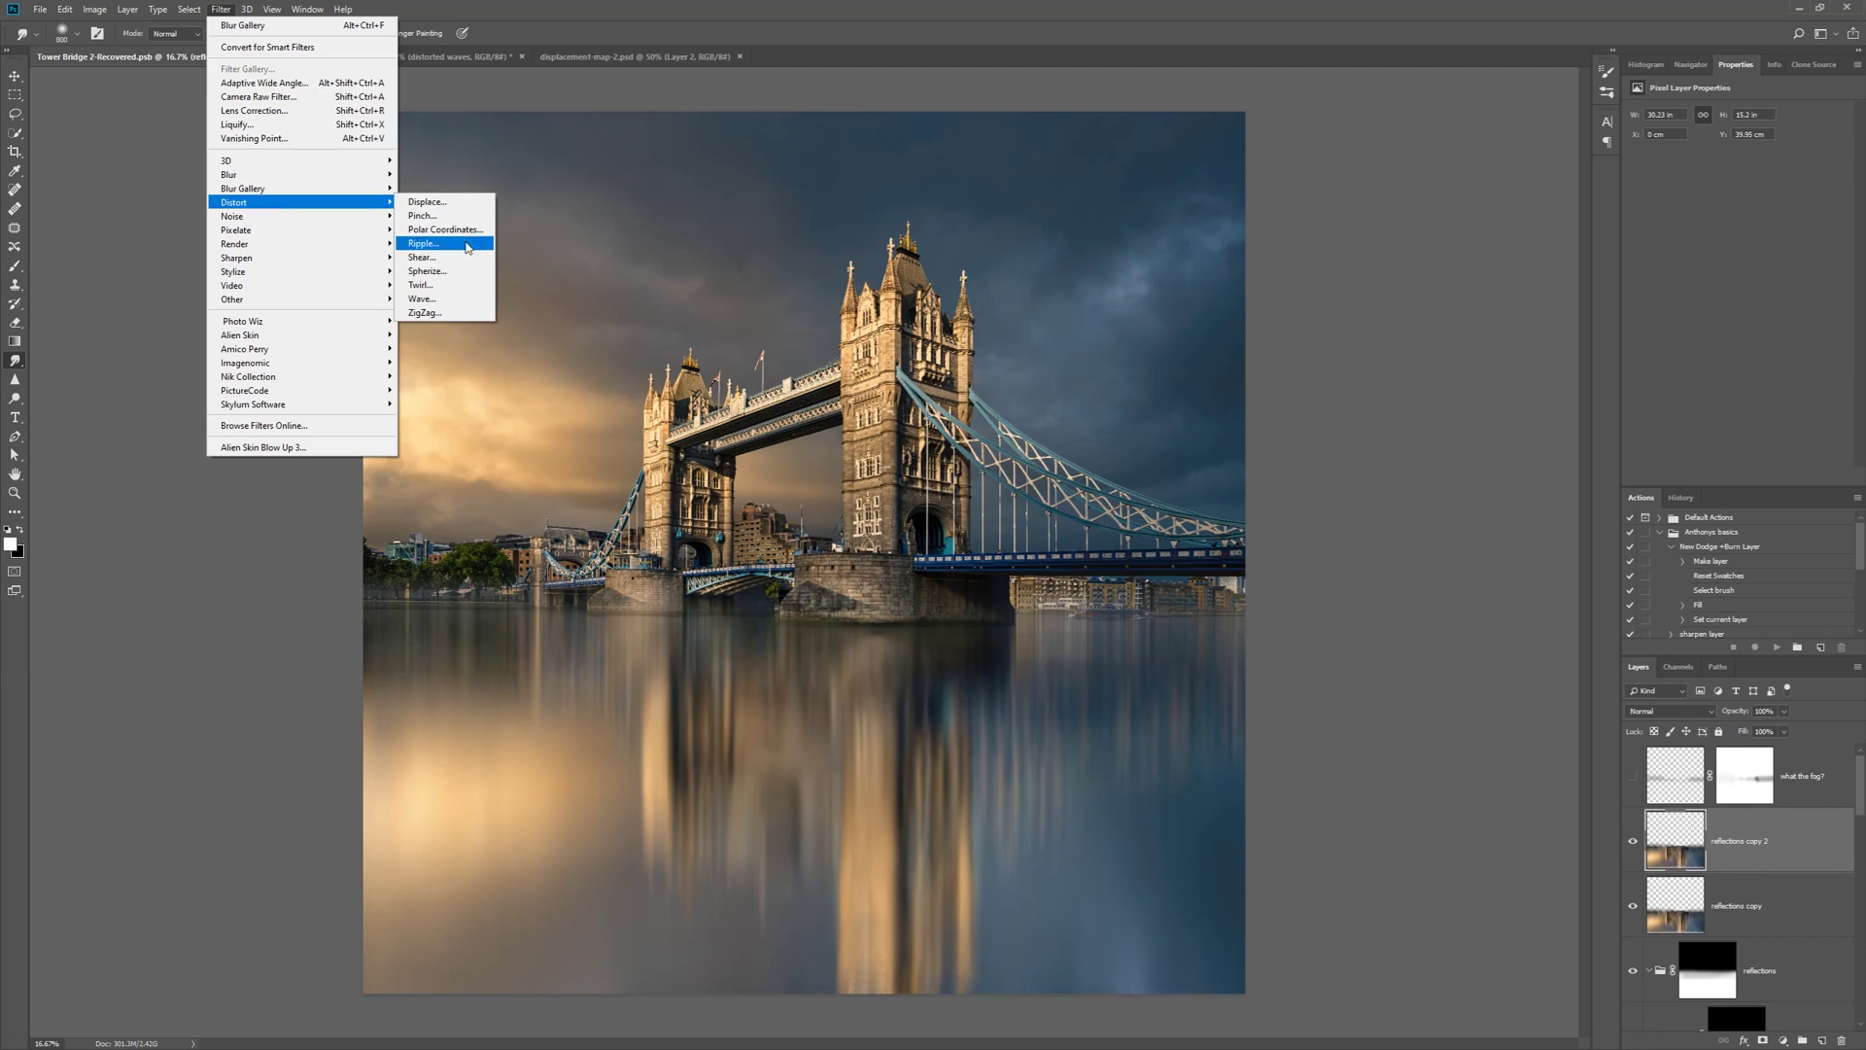
pyautogui.click(427, 202)
pyautogui.click(1534, 578)
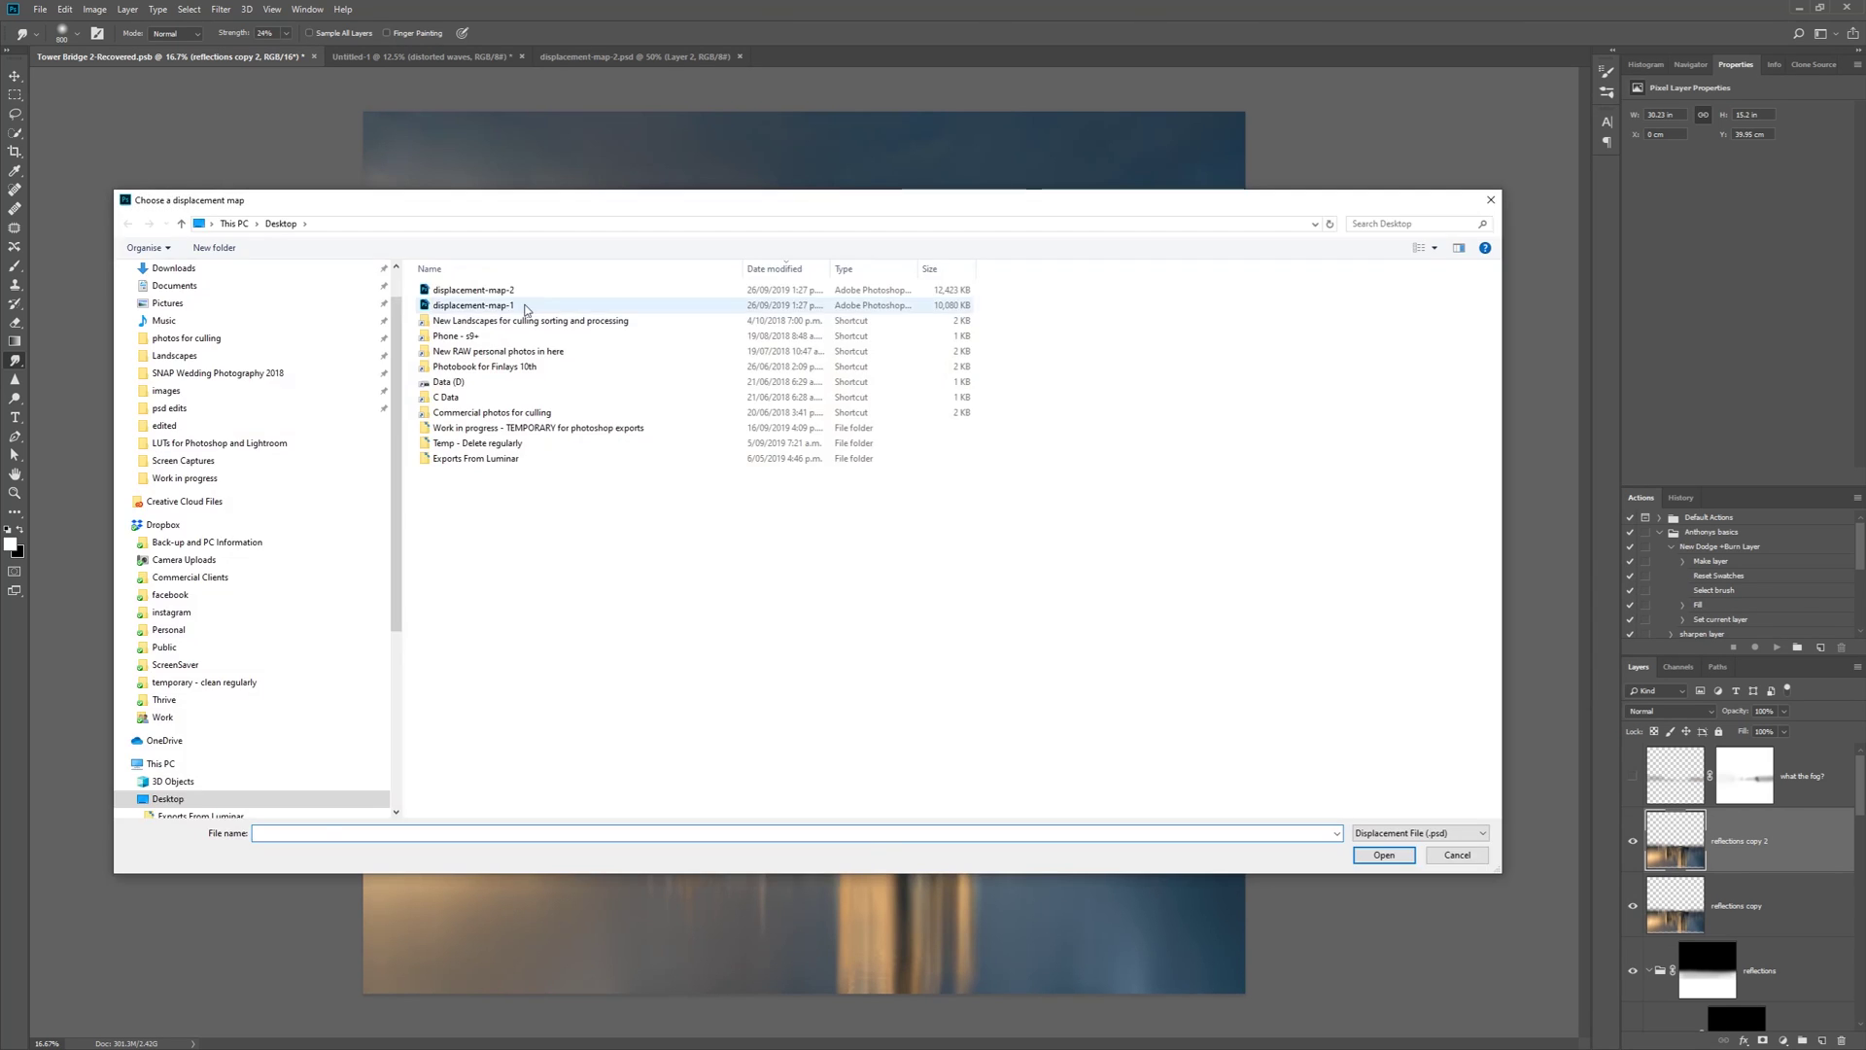
pyautogui.doubleClick(521, 306)
# Displace another duplicate of the reflections copy layer with displacement-map-1 and name it displace 10 400
pyautogui.click(221, 8)
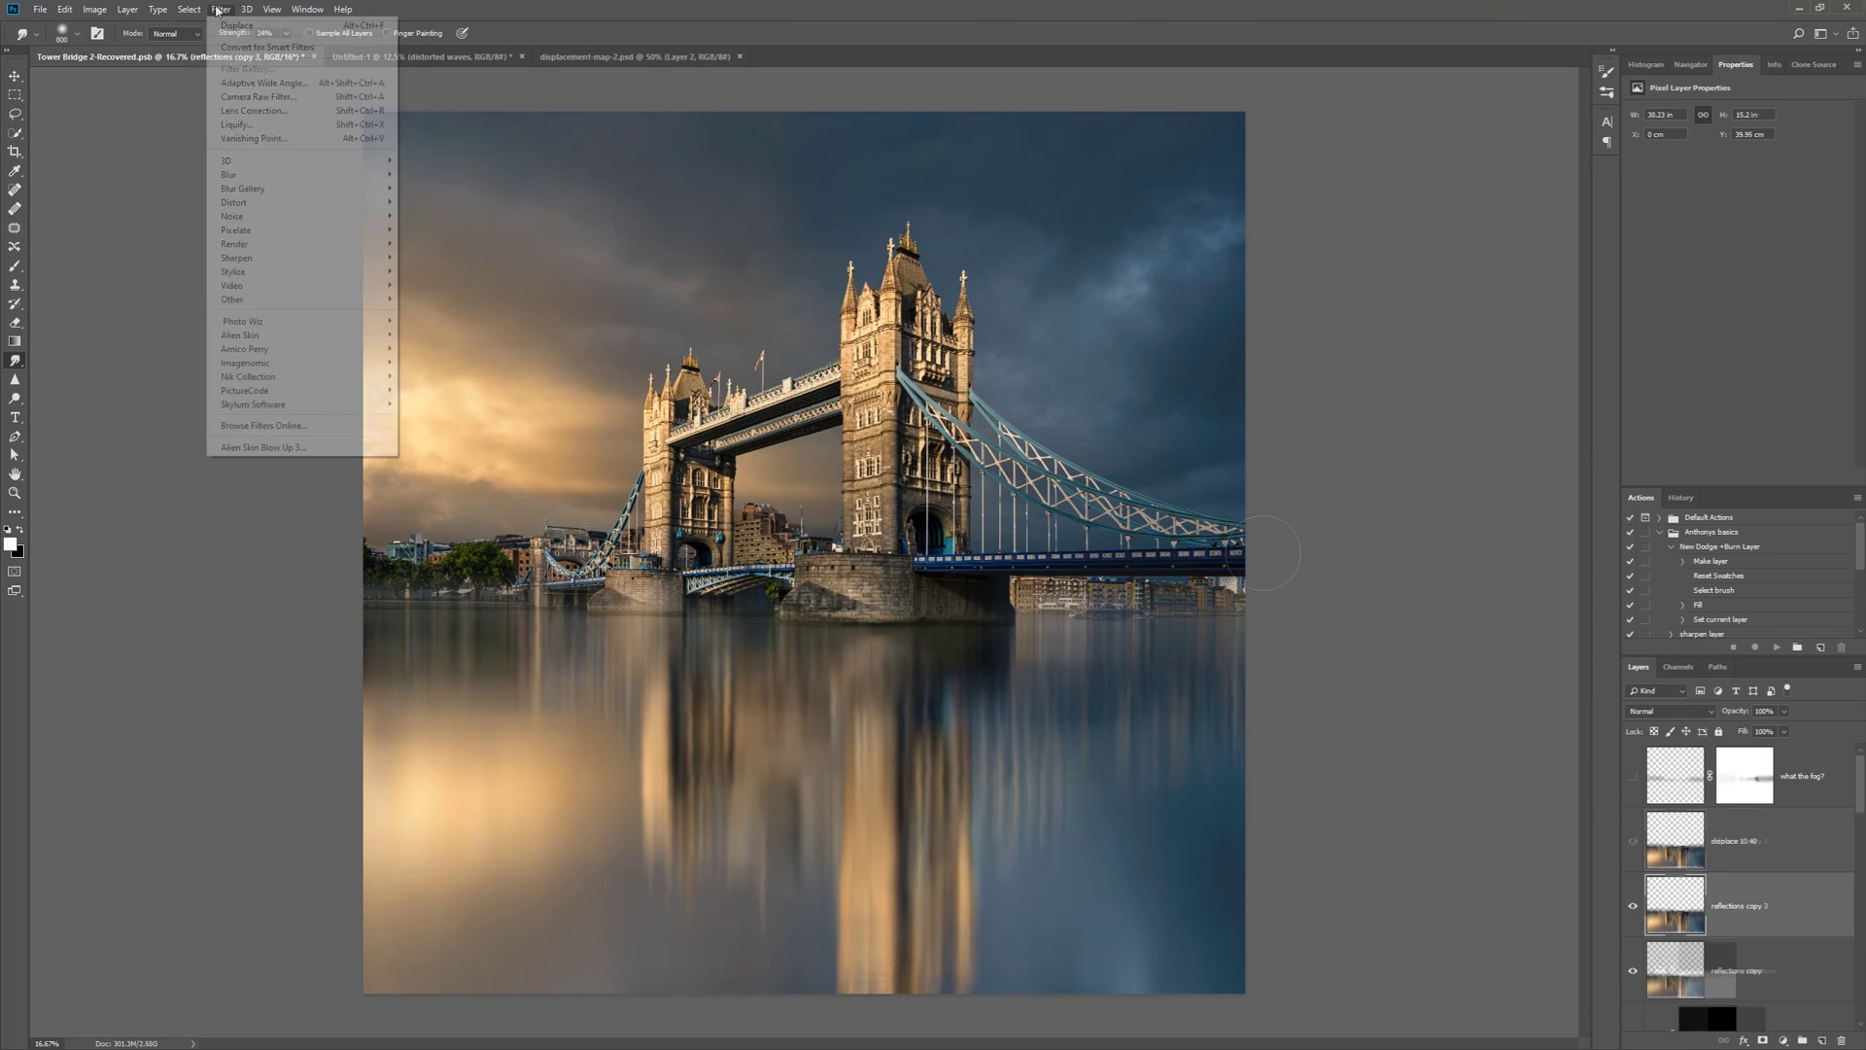
pyautogui.moveTo(291, 188)
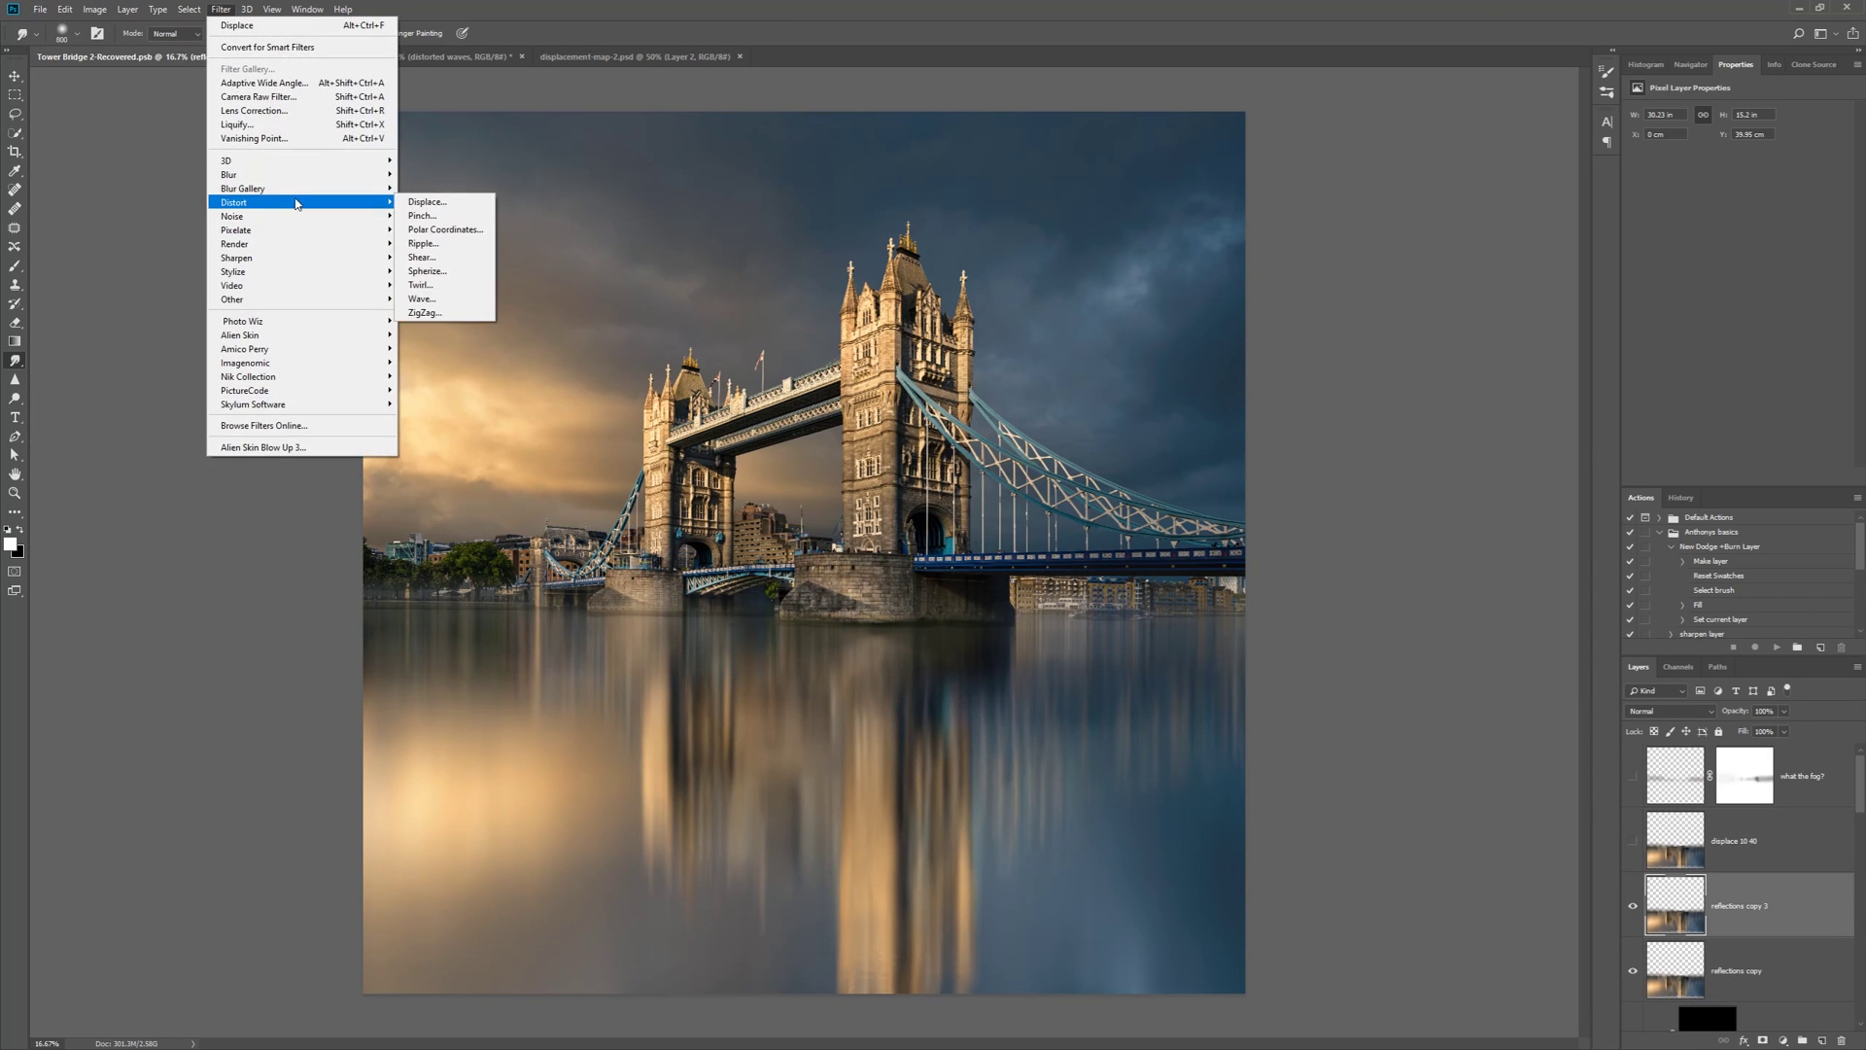
pyautogui.click(428, 201)
pyautogui.press('Return')
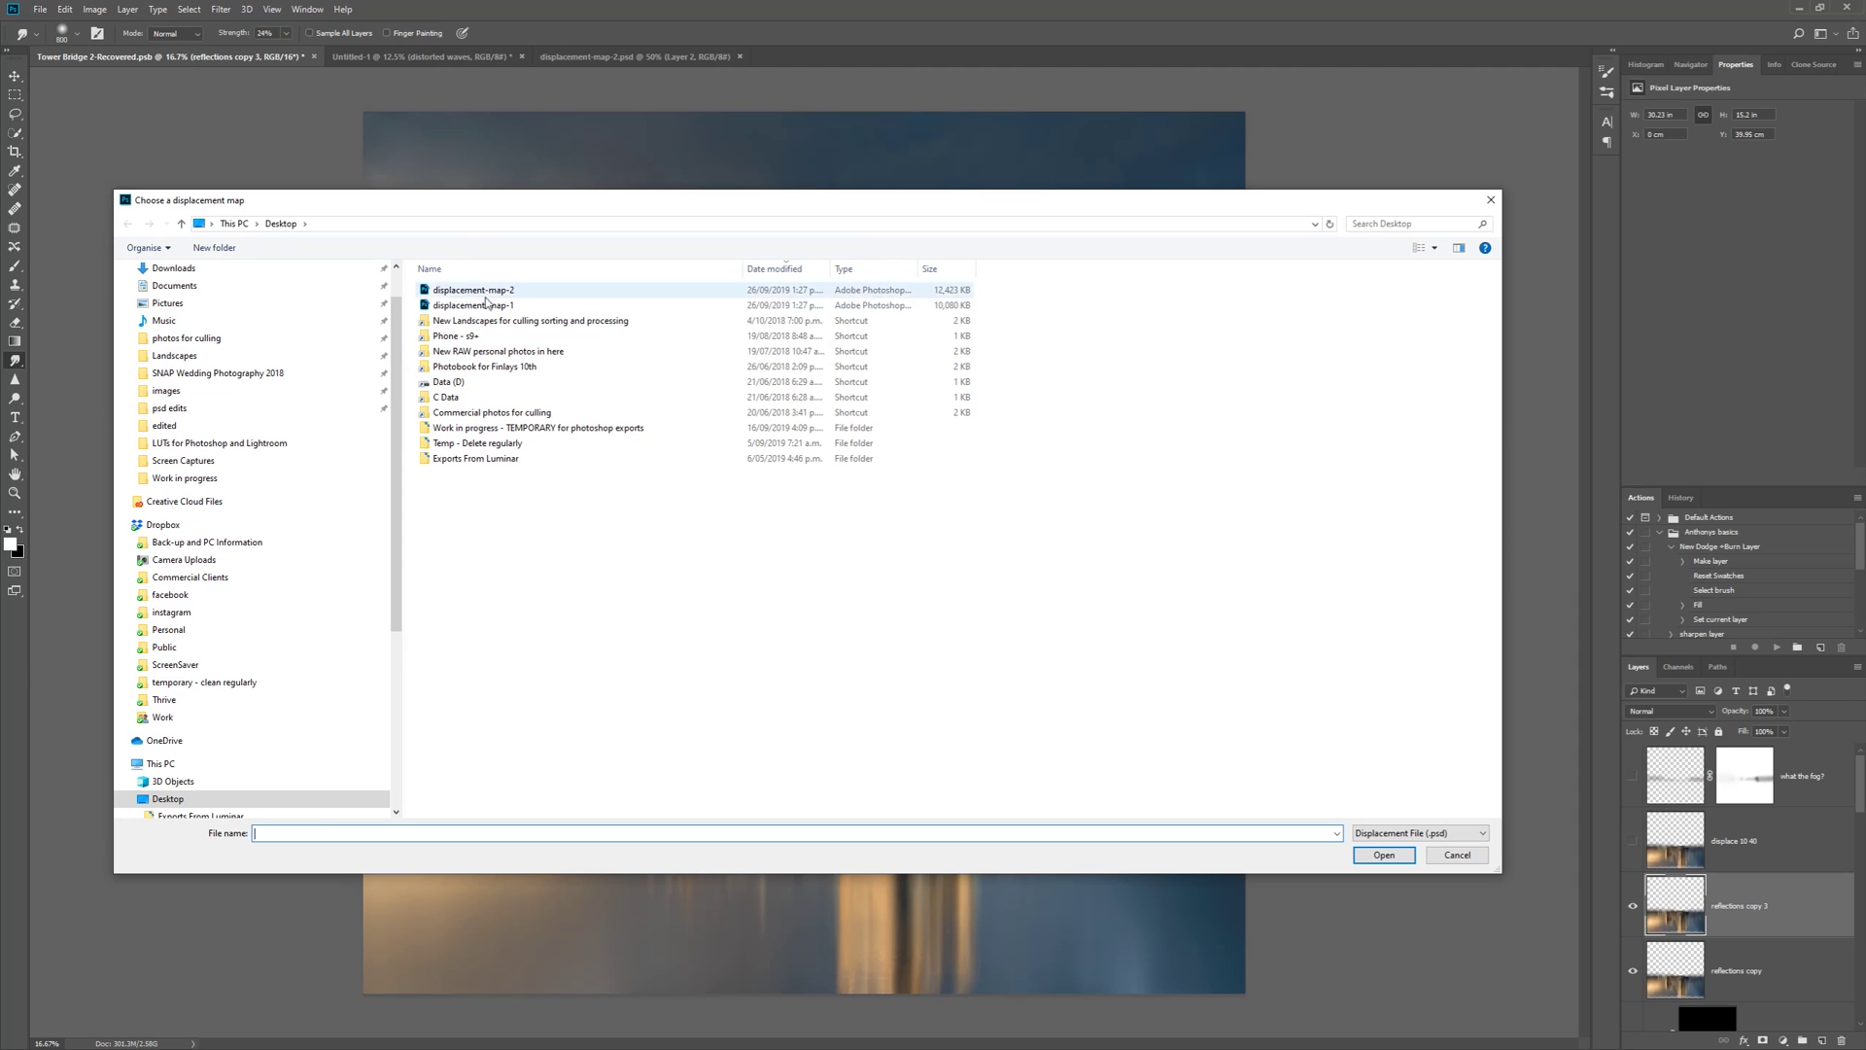
pyautogui.click(496, 307)
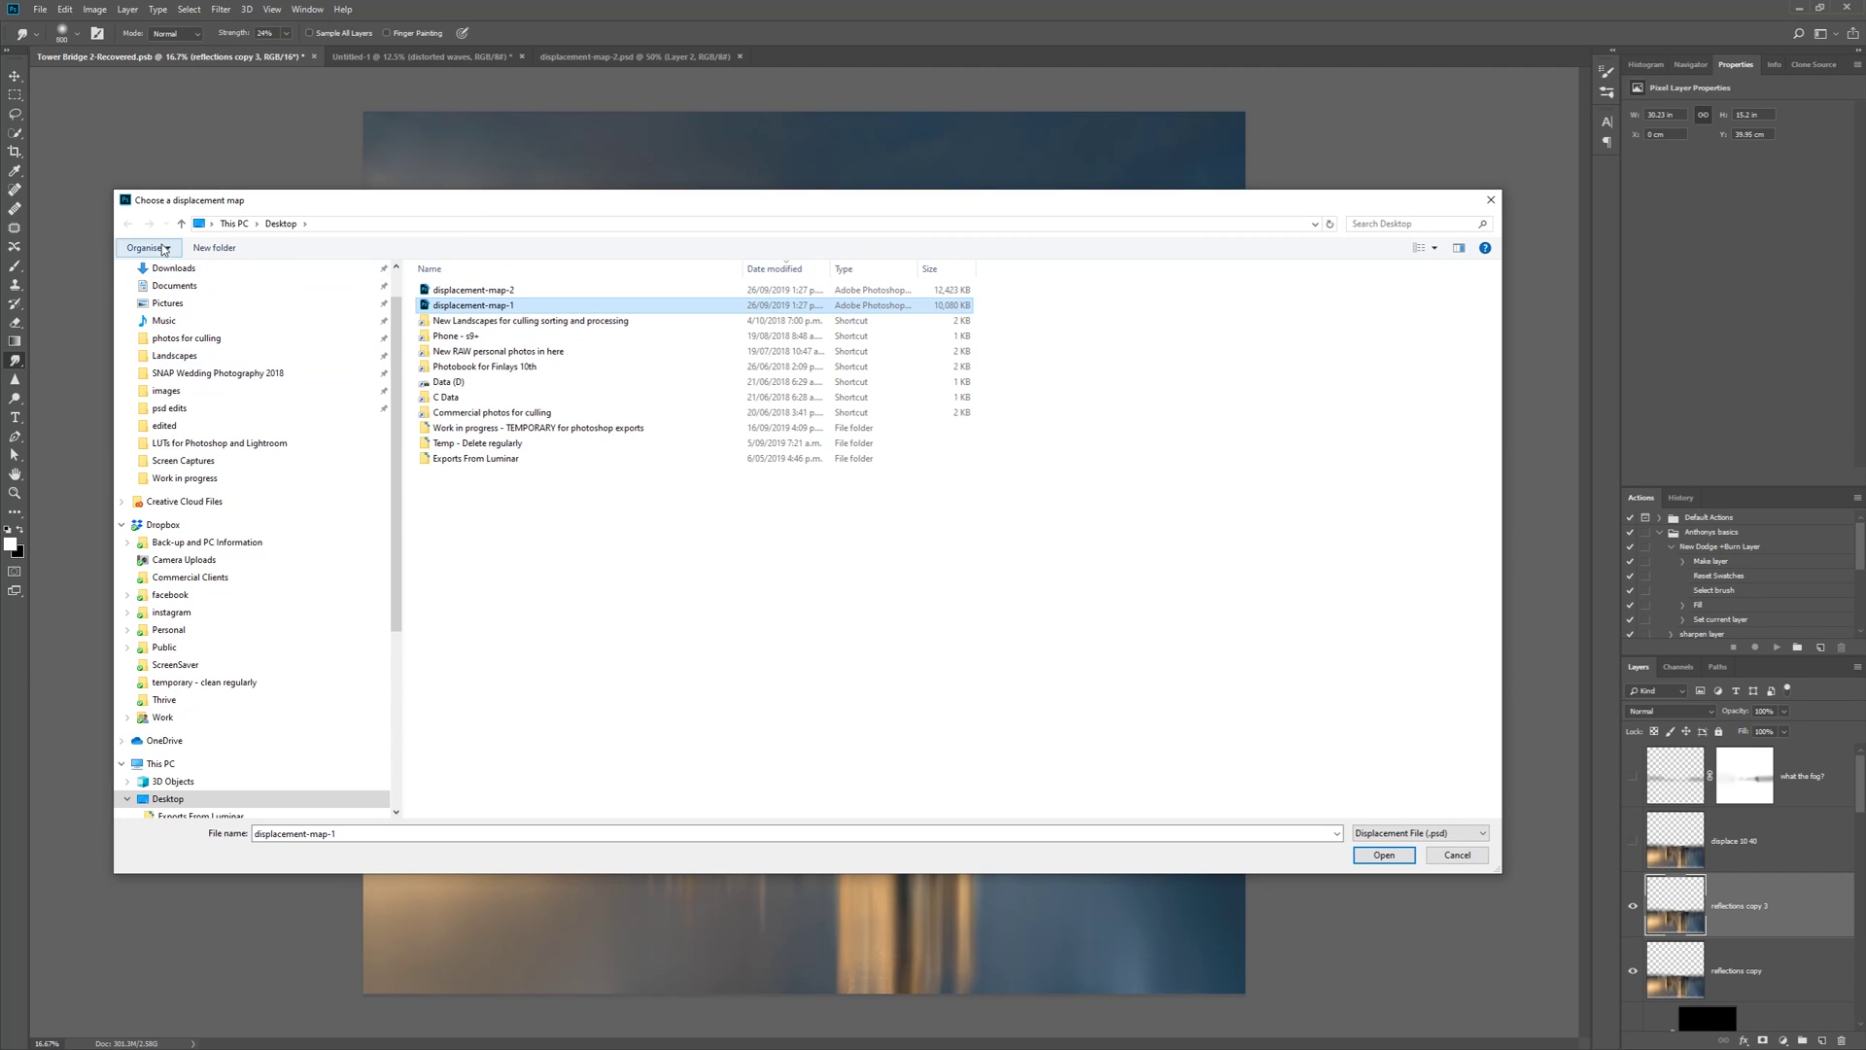
pyautogui.click(1433, 248)
pyautogui.click(1458, 272)
pyautogui.press('Return')
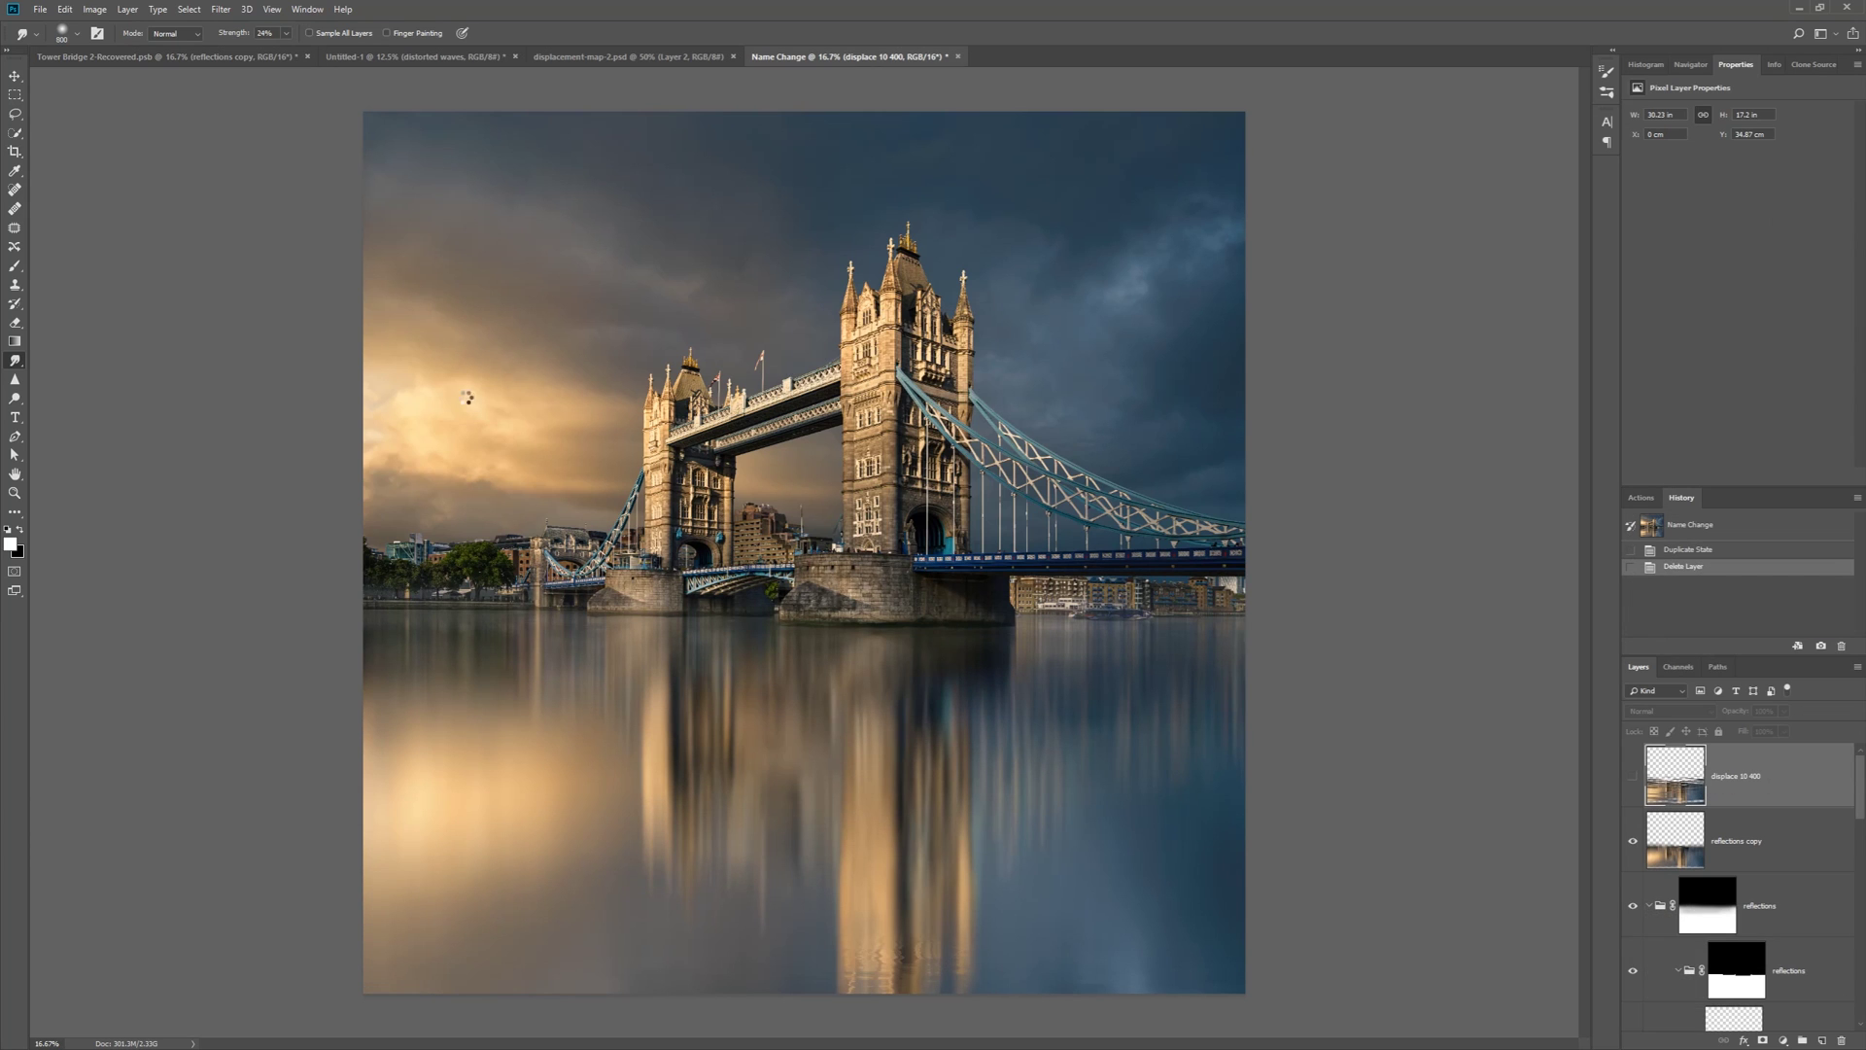
# Flatten the duplicated document and crop it to the water area below the waterline
pyautogui.click(14, 94)
pyautogui.moveTo(330, 97); pyautogui.dragTo(1549, 609)
pyautogui.hotkey('ctrl', 'i')
pyautogui.hotkey('ctrl', 'z')
pyautogui.hotkey('ctrl', 'shift', 'i')
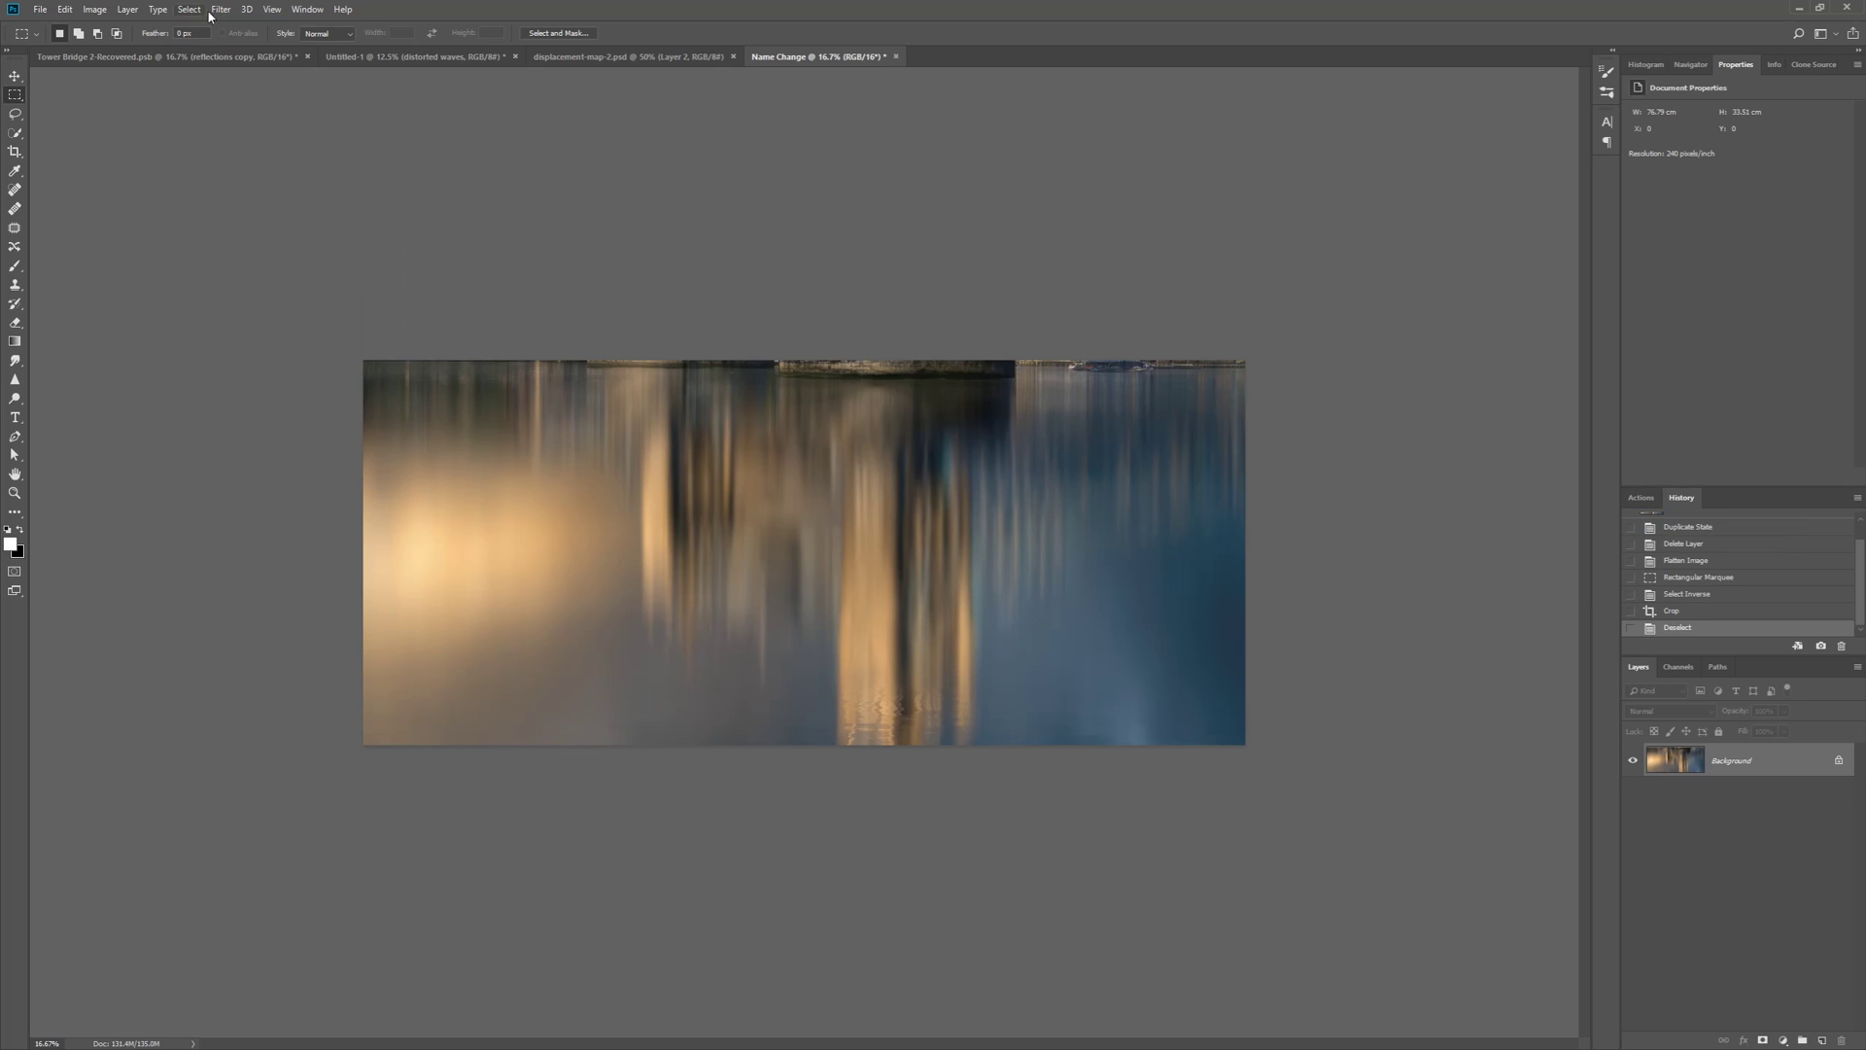
# Apply the Displace filter to the cropped water image with displacement-map-1
pyautogui.click(221, 9)
pyautogui.moveTo(291, 196)
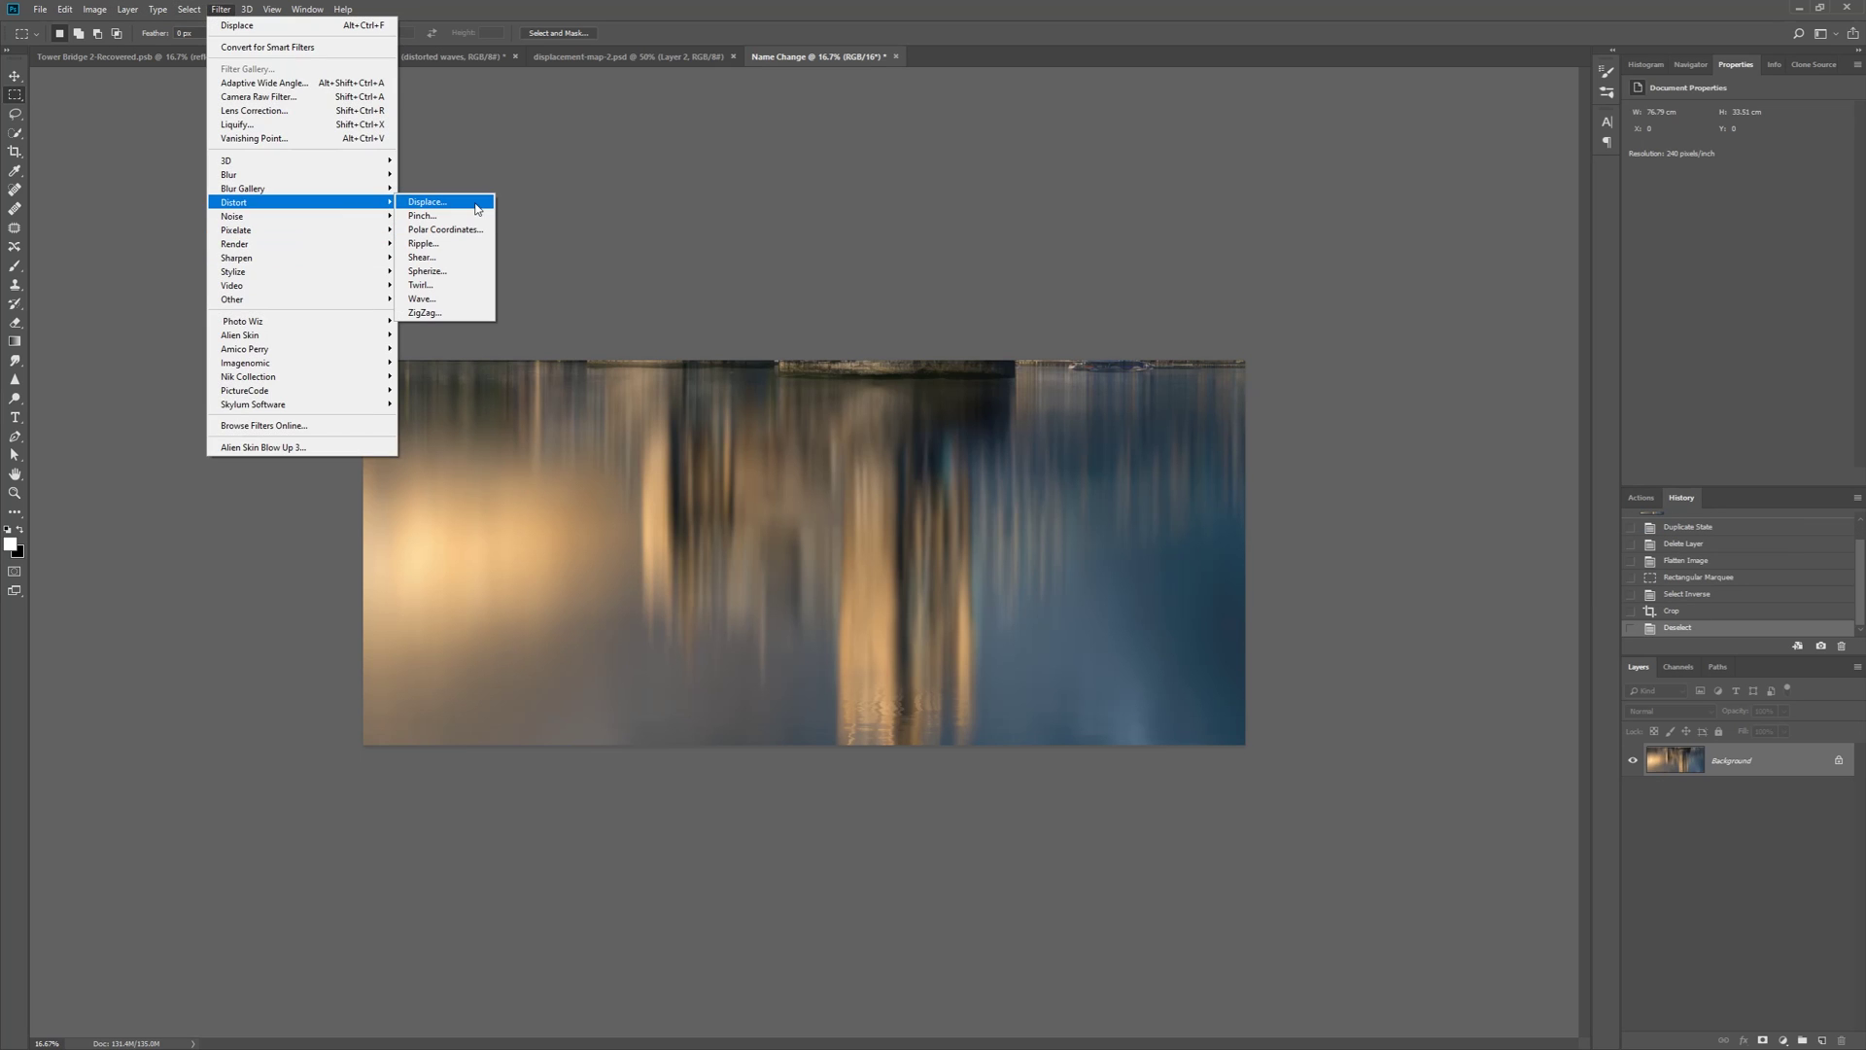
pyautogui.click(432, 199)
pyautogui.click(1534, 578)
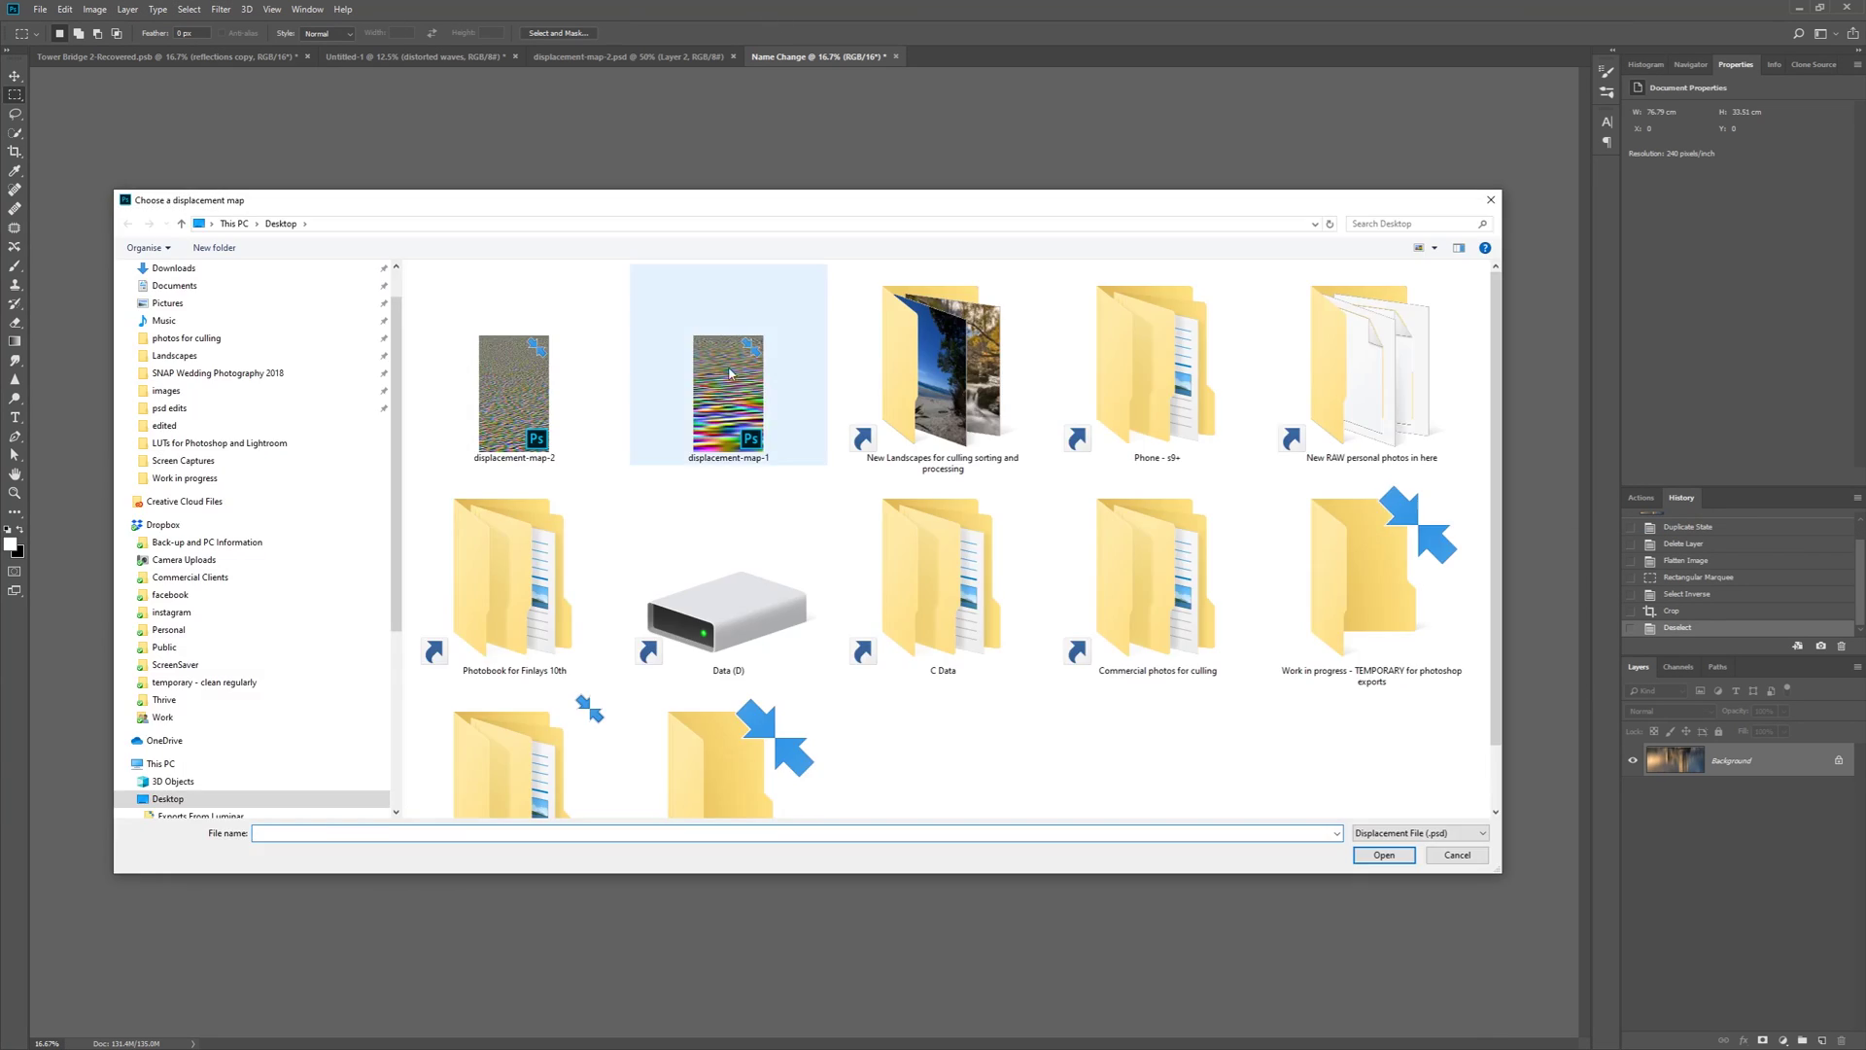
pyautogui.press('Return')
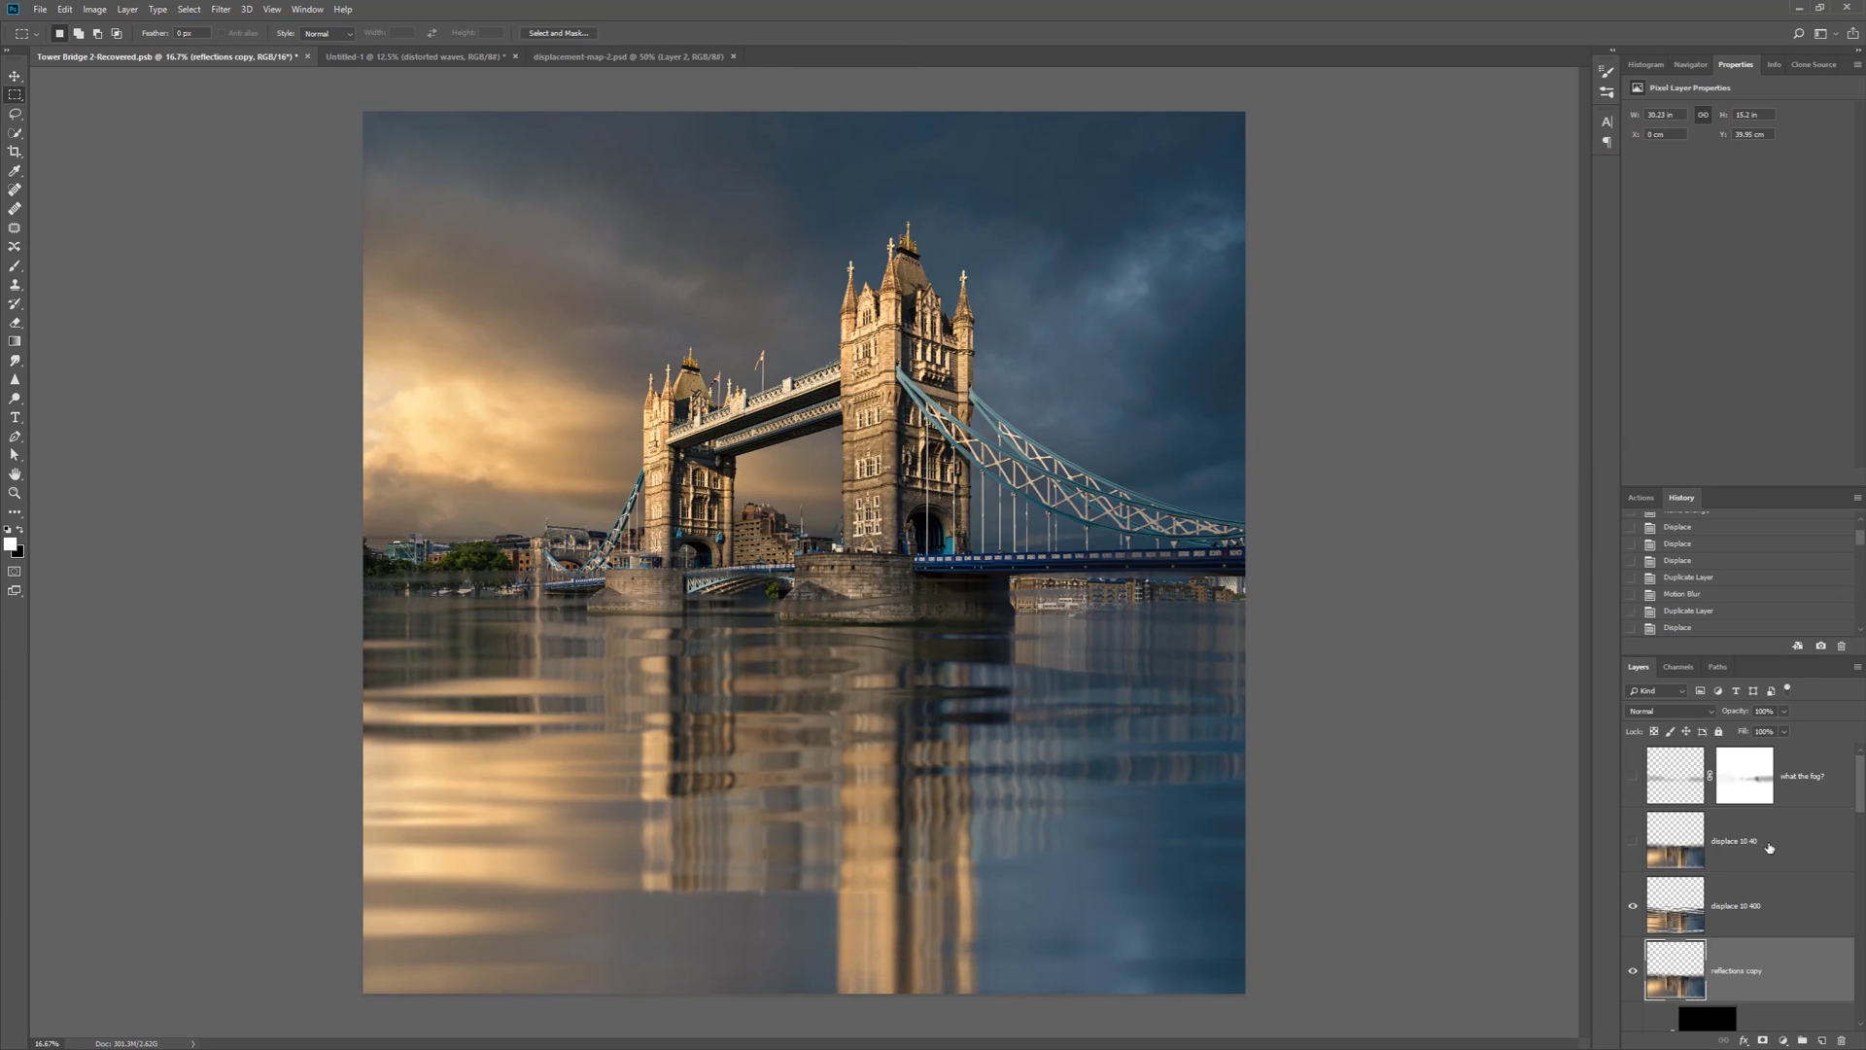
# Paste the displaced water into the Tower Bridge document as a new layer above displace 10 40 and move it down over the water
pyautogui.click(1769, 848)
pyautogui.click(1822, 1040)
pyautogui.hotkey('ctrl', 'v')
pyautogui.press('v')
pyautogui.moveTo(1067, 613); pyautogui.dragTo(1066, 862)
# Lower the pasted water layer's opacity to about 58% and add a mask with a short black-to-white gradient just below the waterline
pyautogui.click(1762, 1040)
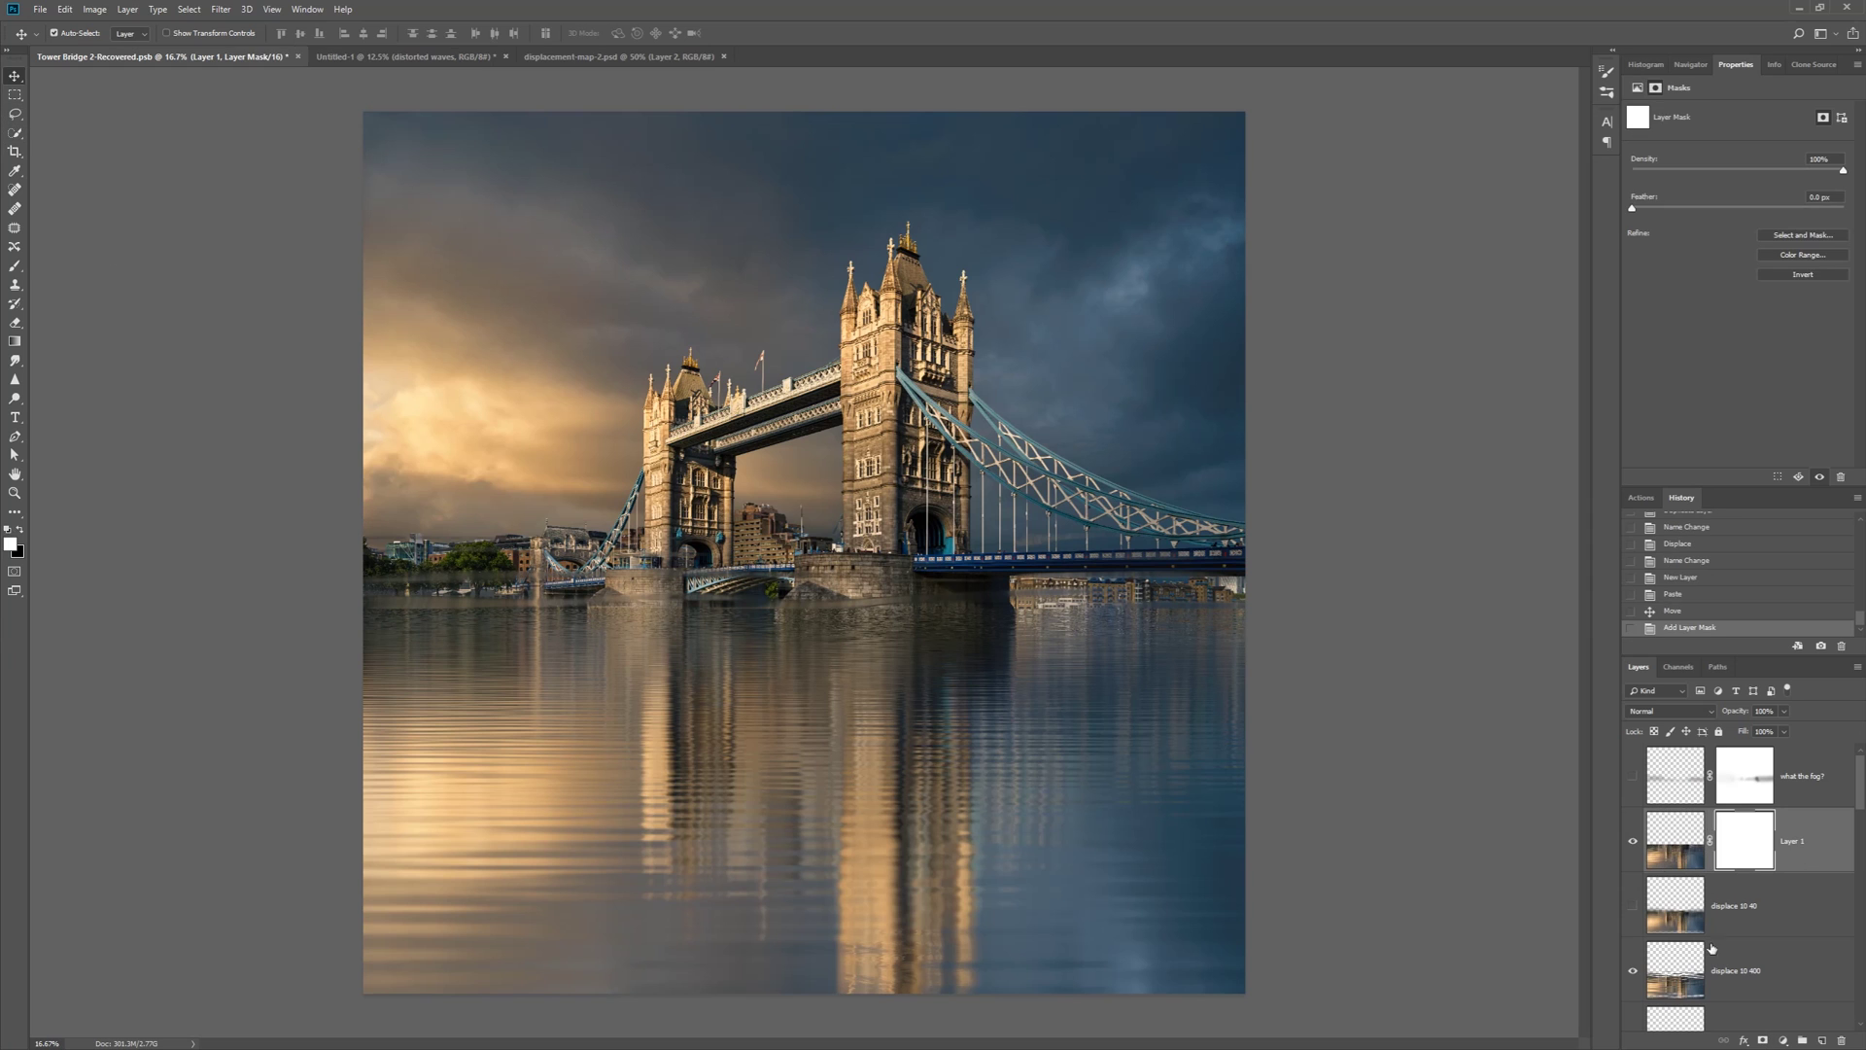
pyautogui.click(14, 340)
pyautogui.press('x')
pyautogui.click(1784, 710)
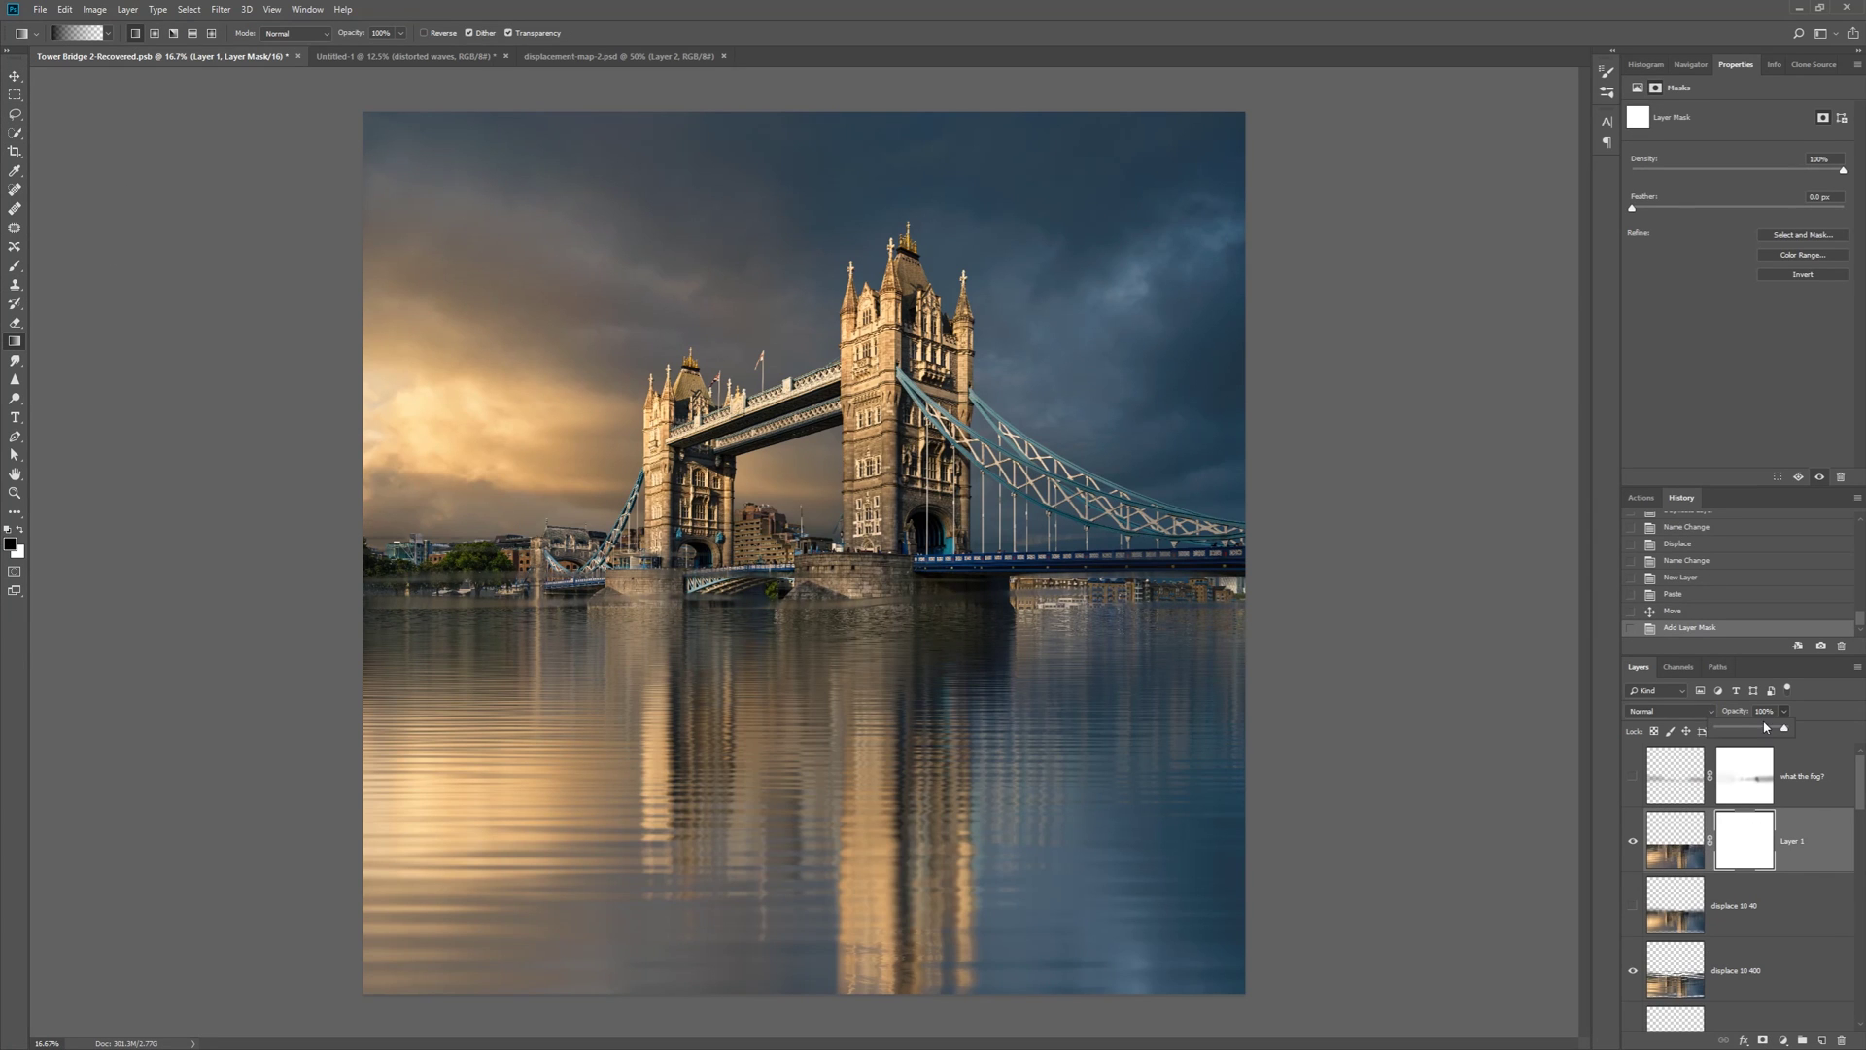
pyautogui.moveTo(1785, 727); pyautogui.dragTo(1755, 727)
pyautogui.moveTo(916, 620); pyautogui.dragTo(929, 693)
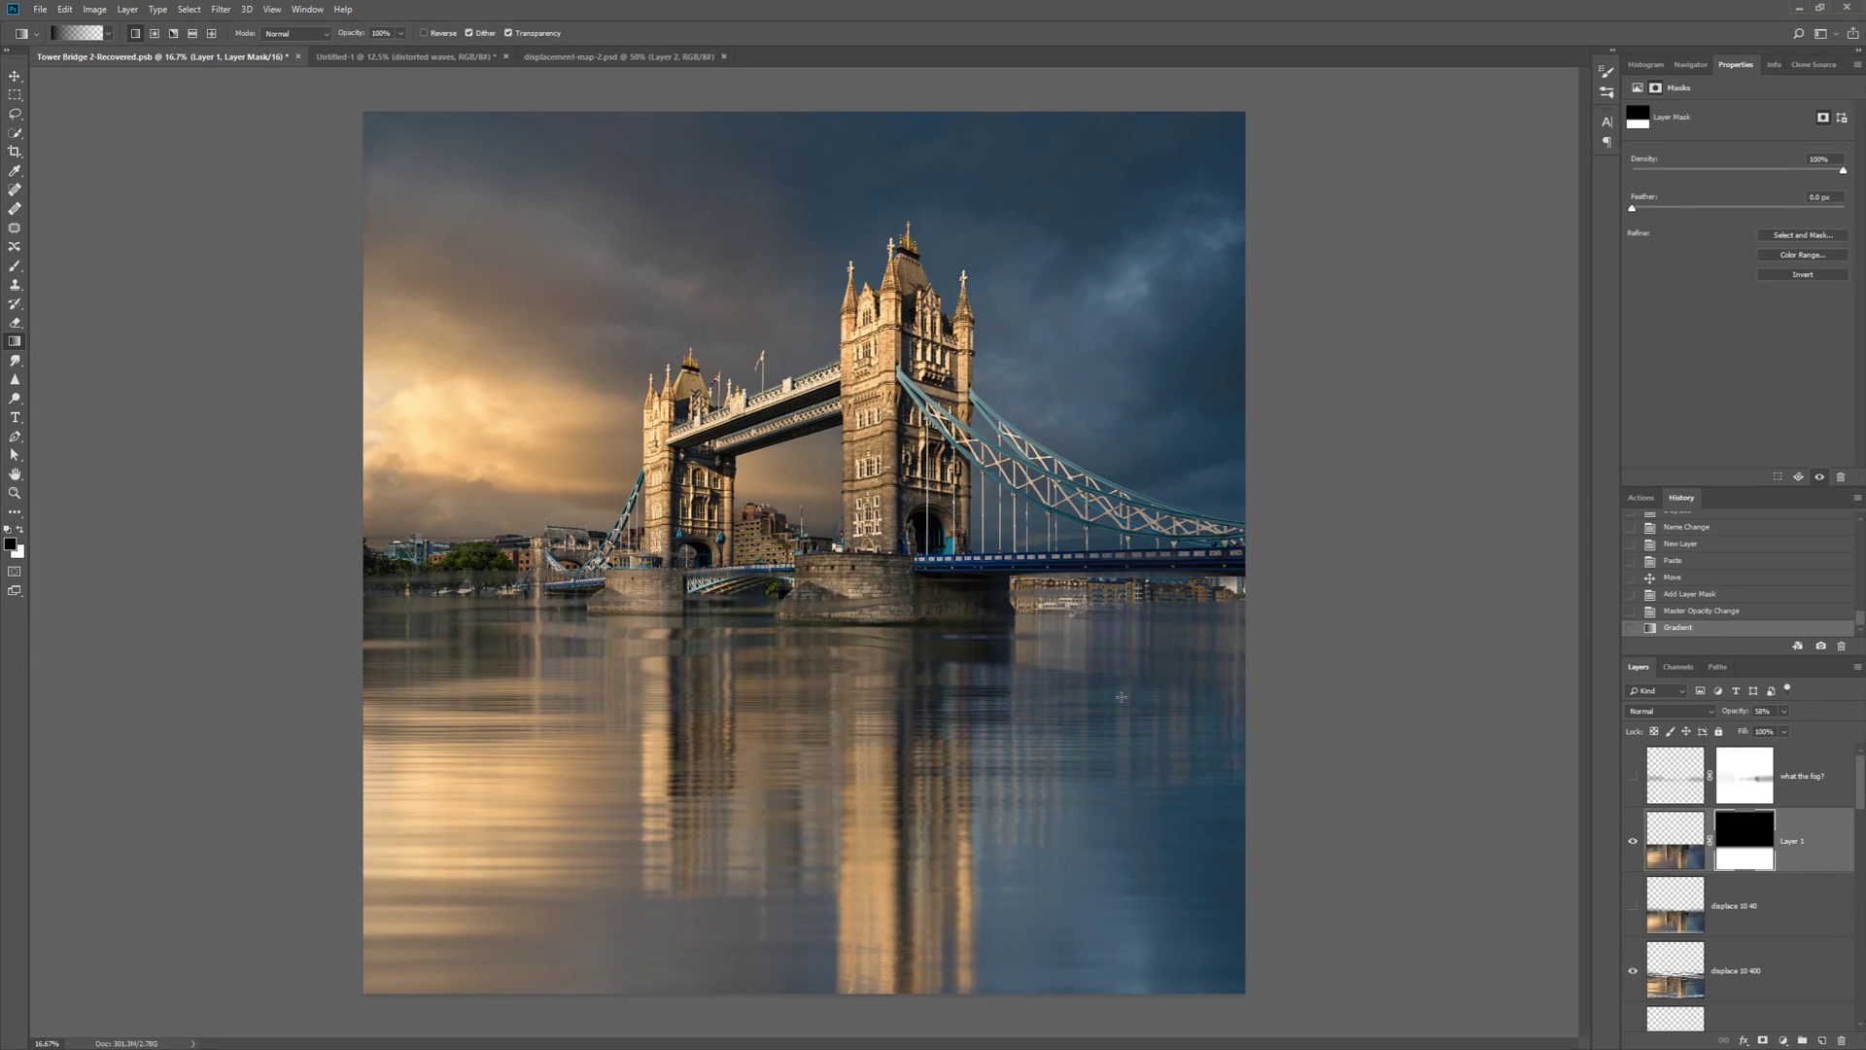
# Compare the reflection with the displace 10 400 layer hidden, and delete the displace 10 40 layer
pyautogui.click(1634, 972)
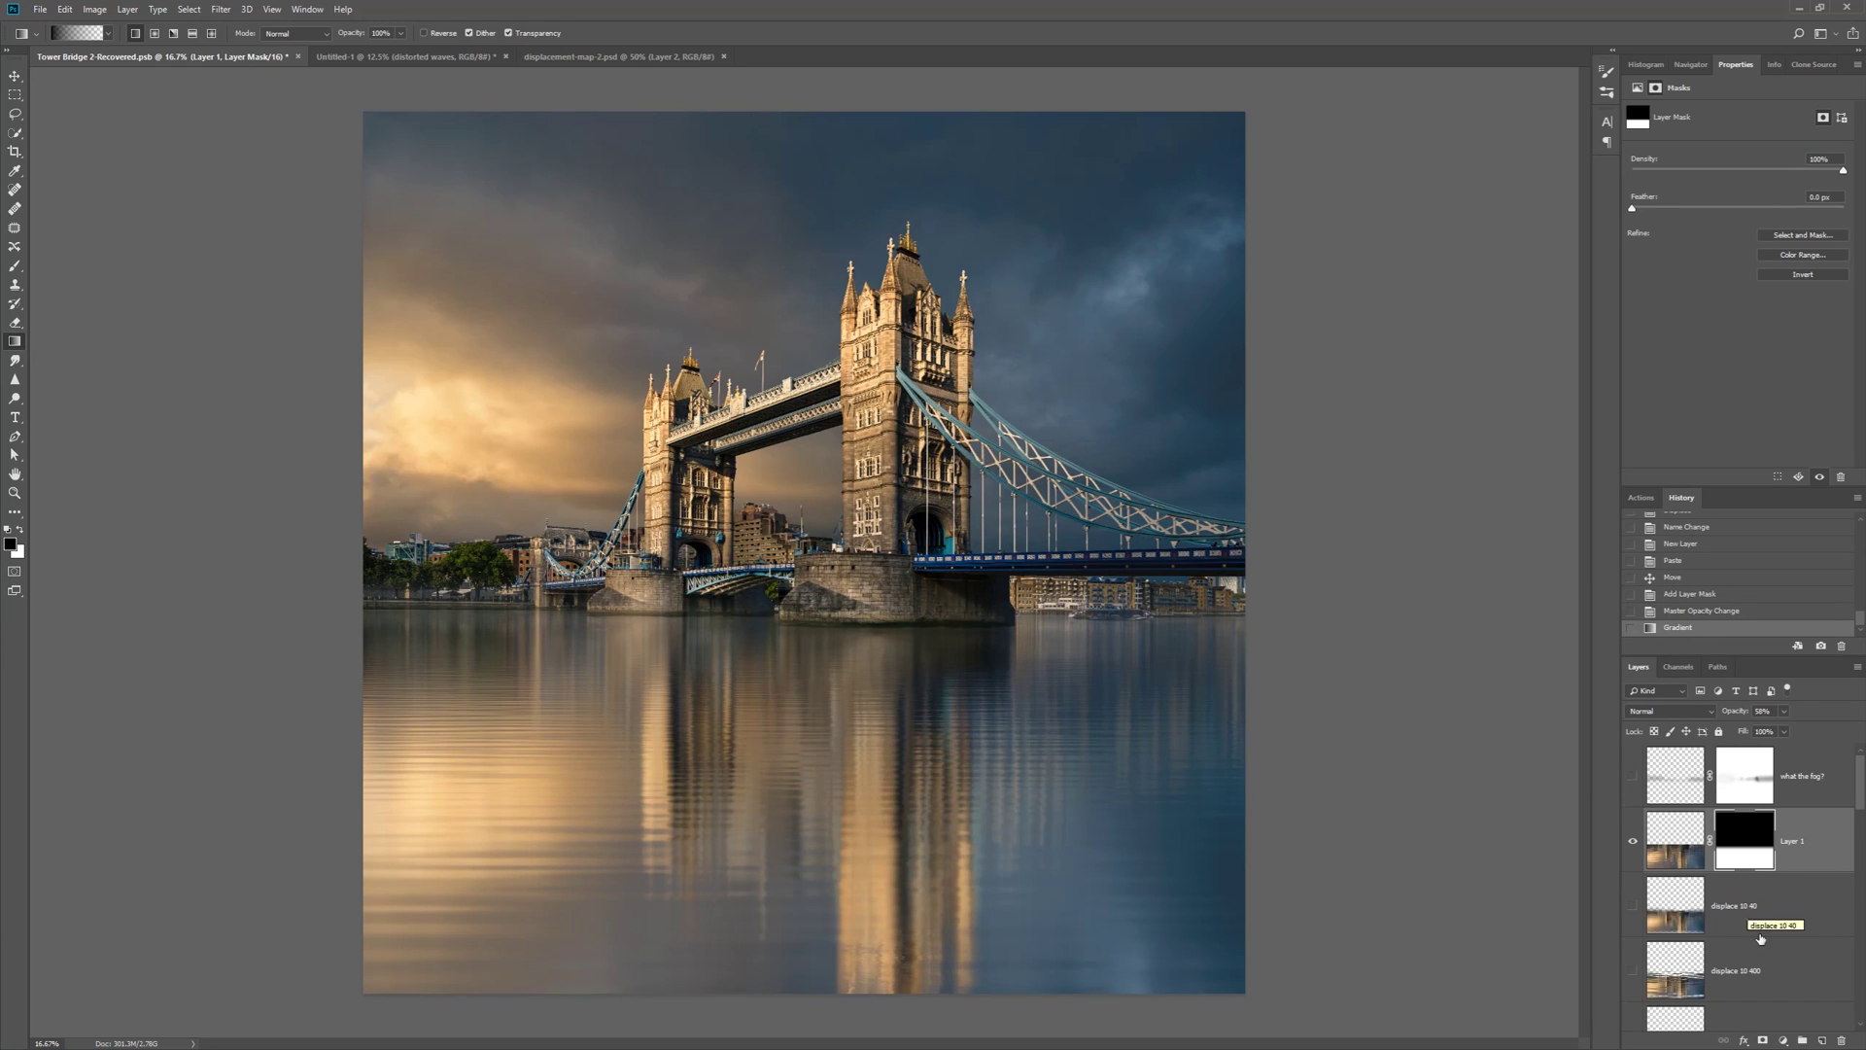
pyautogui.scroll(-2, 1631, 906)
pyautogui.click(1631, 906)
pyautogui.click(1631, 906)
pyautogui.click(1631, 906)
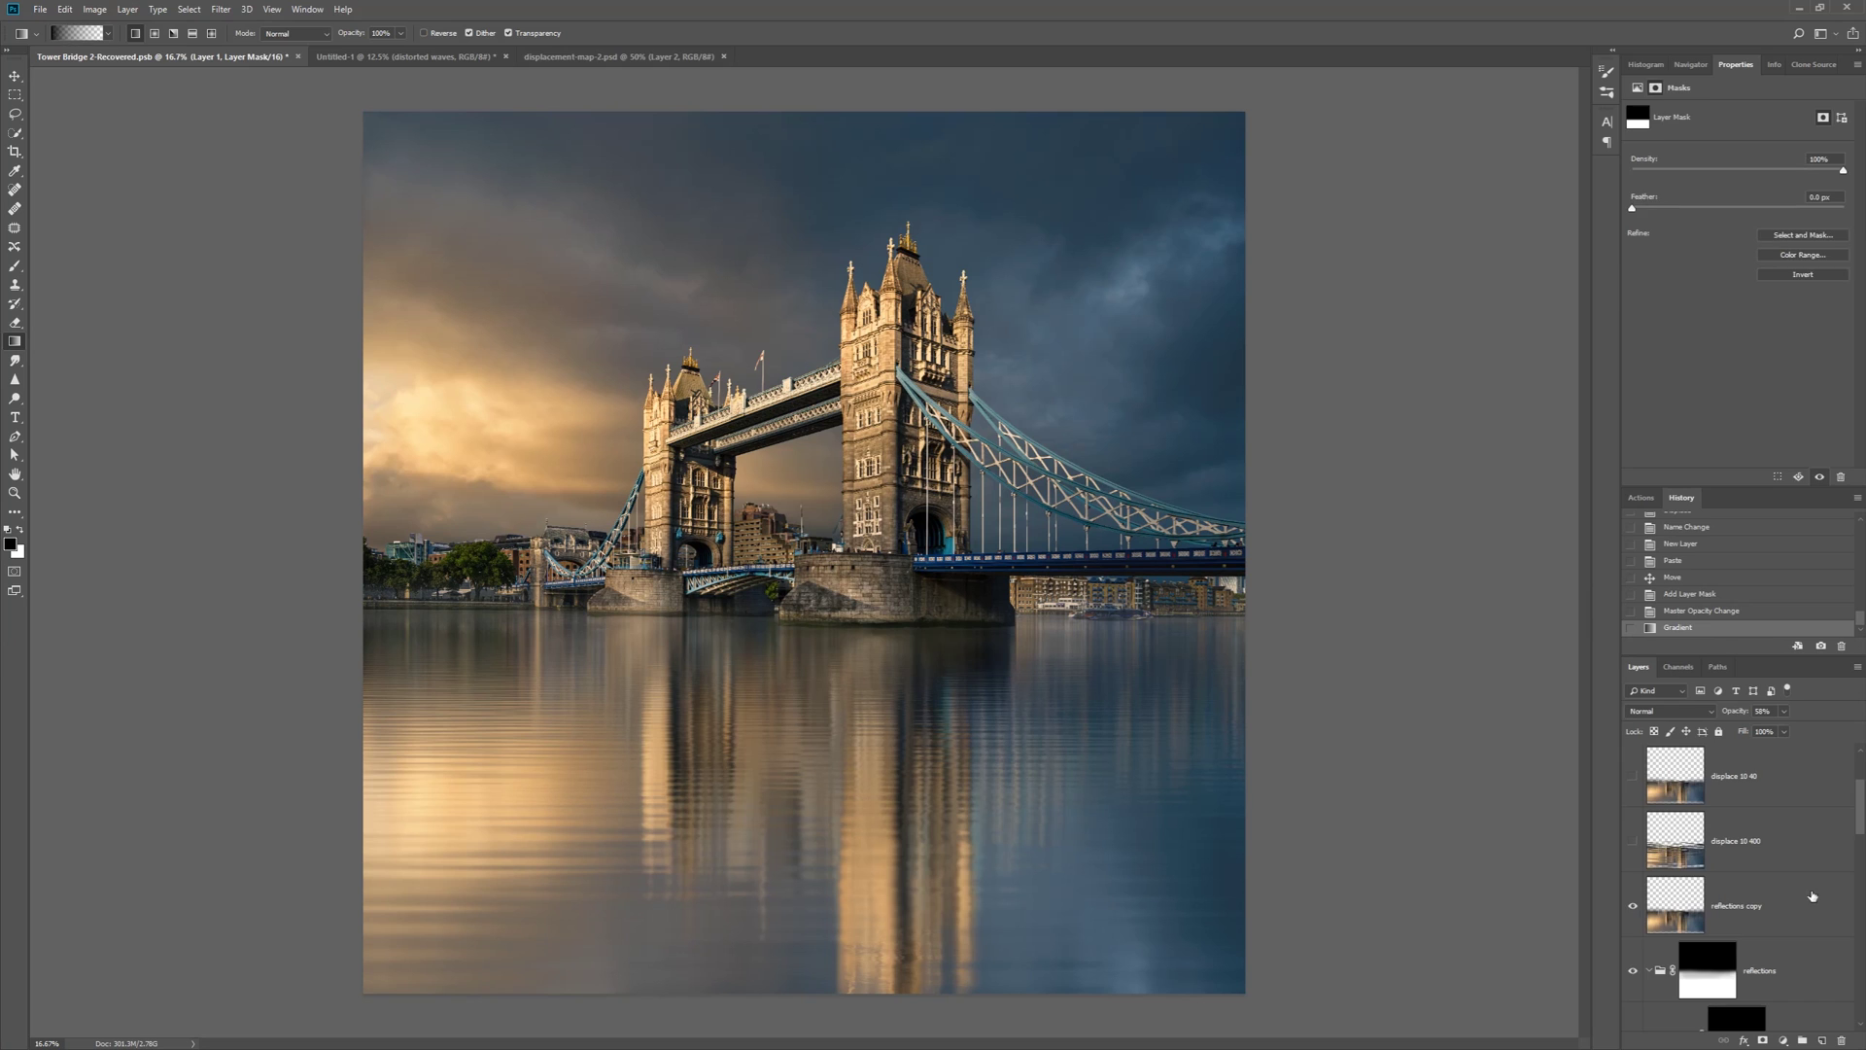
pyautogui.click(1811, 895)
pyautogui.scroll(2, 1804, 923)
pyautogui.click(1749, 910)
pyautogui.click(1634, 905)
pyautogui.press('Delete')
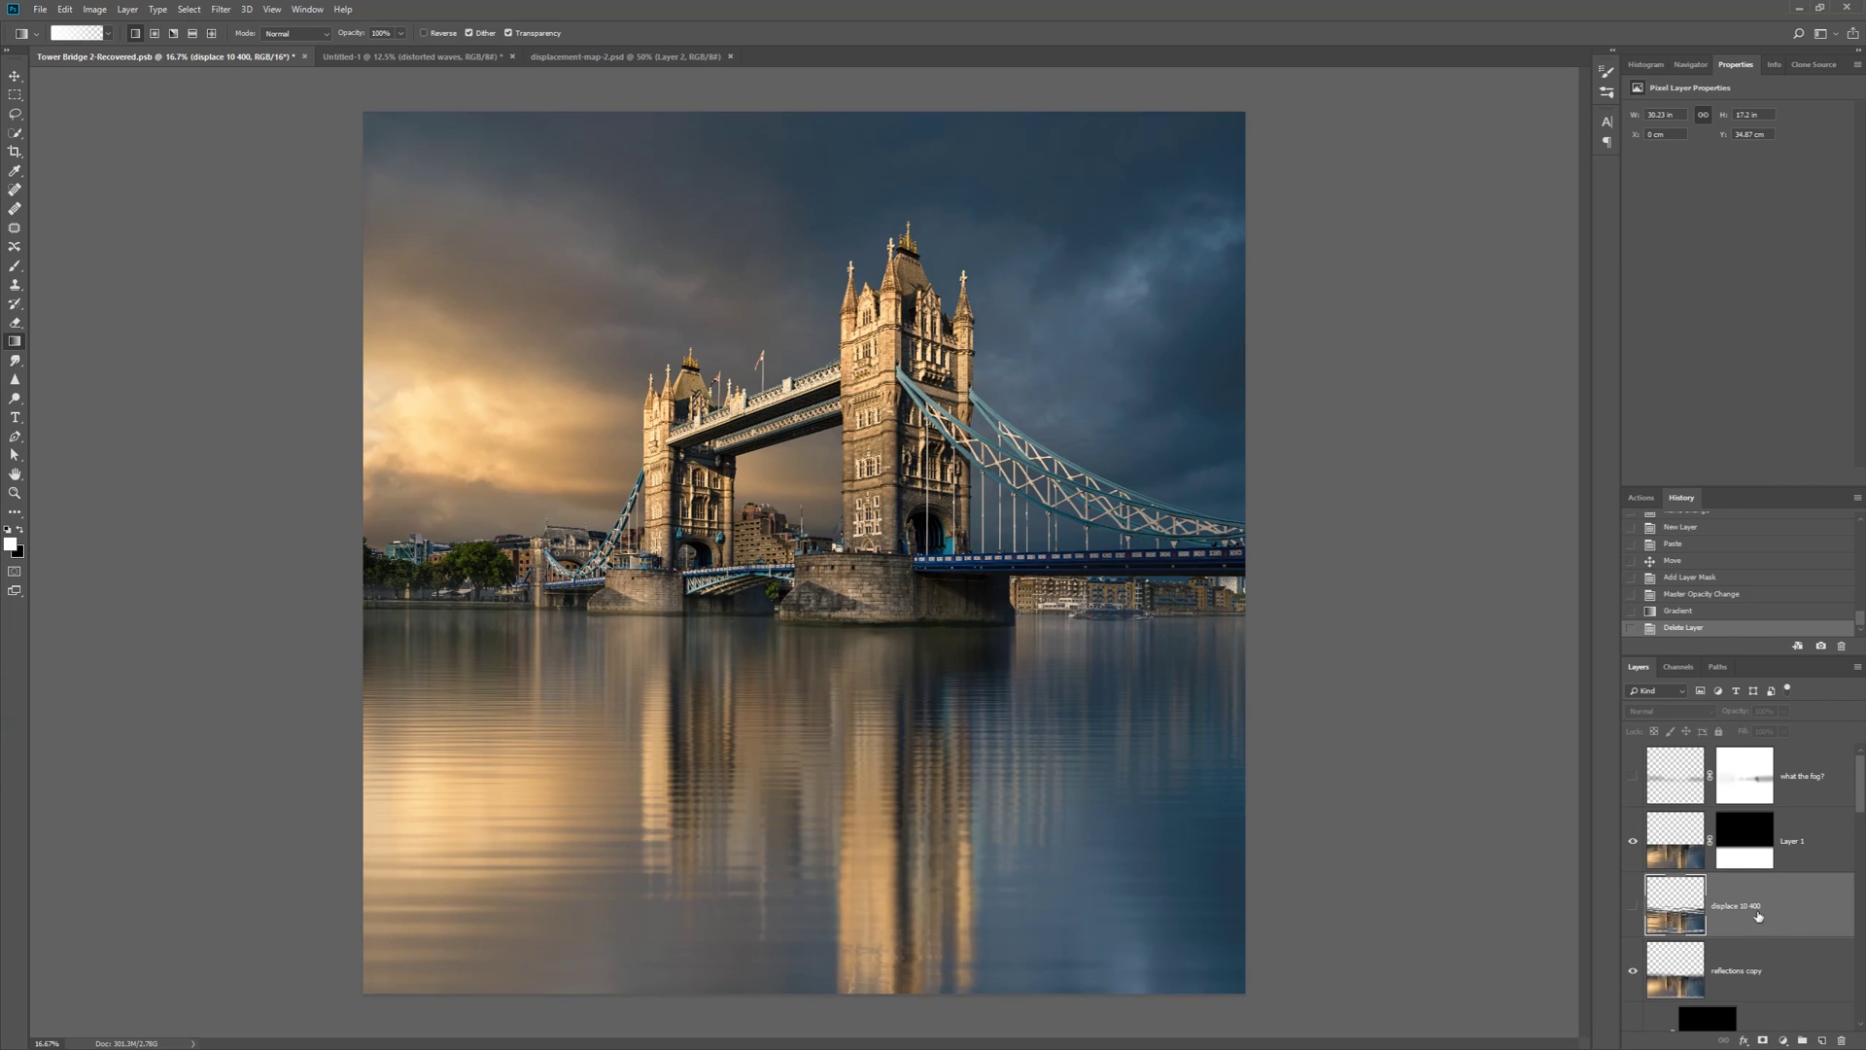
# Show the displace 10 400 layer and add a mask with a black-to-white gradient below the waterline
pyautogui.click(1634, 907)
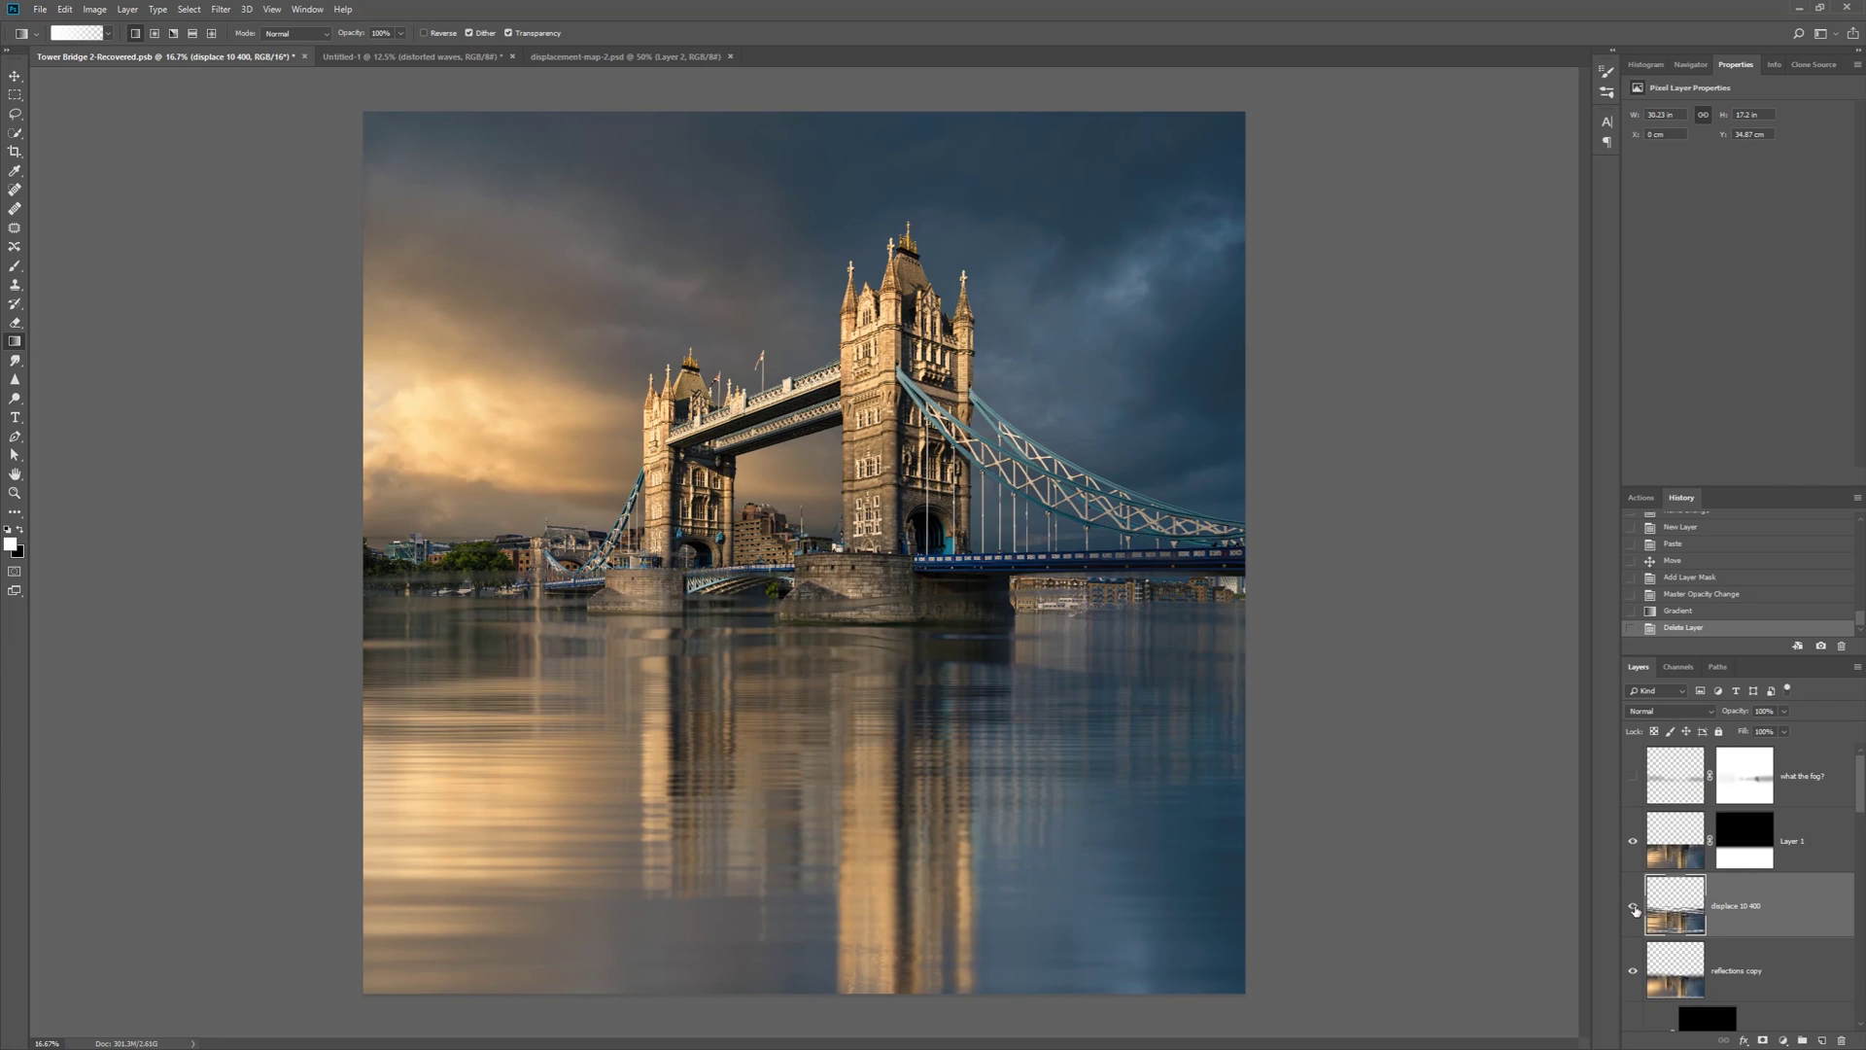
pyautogui.click(1761, 1040)
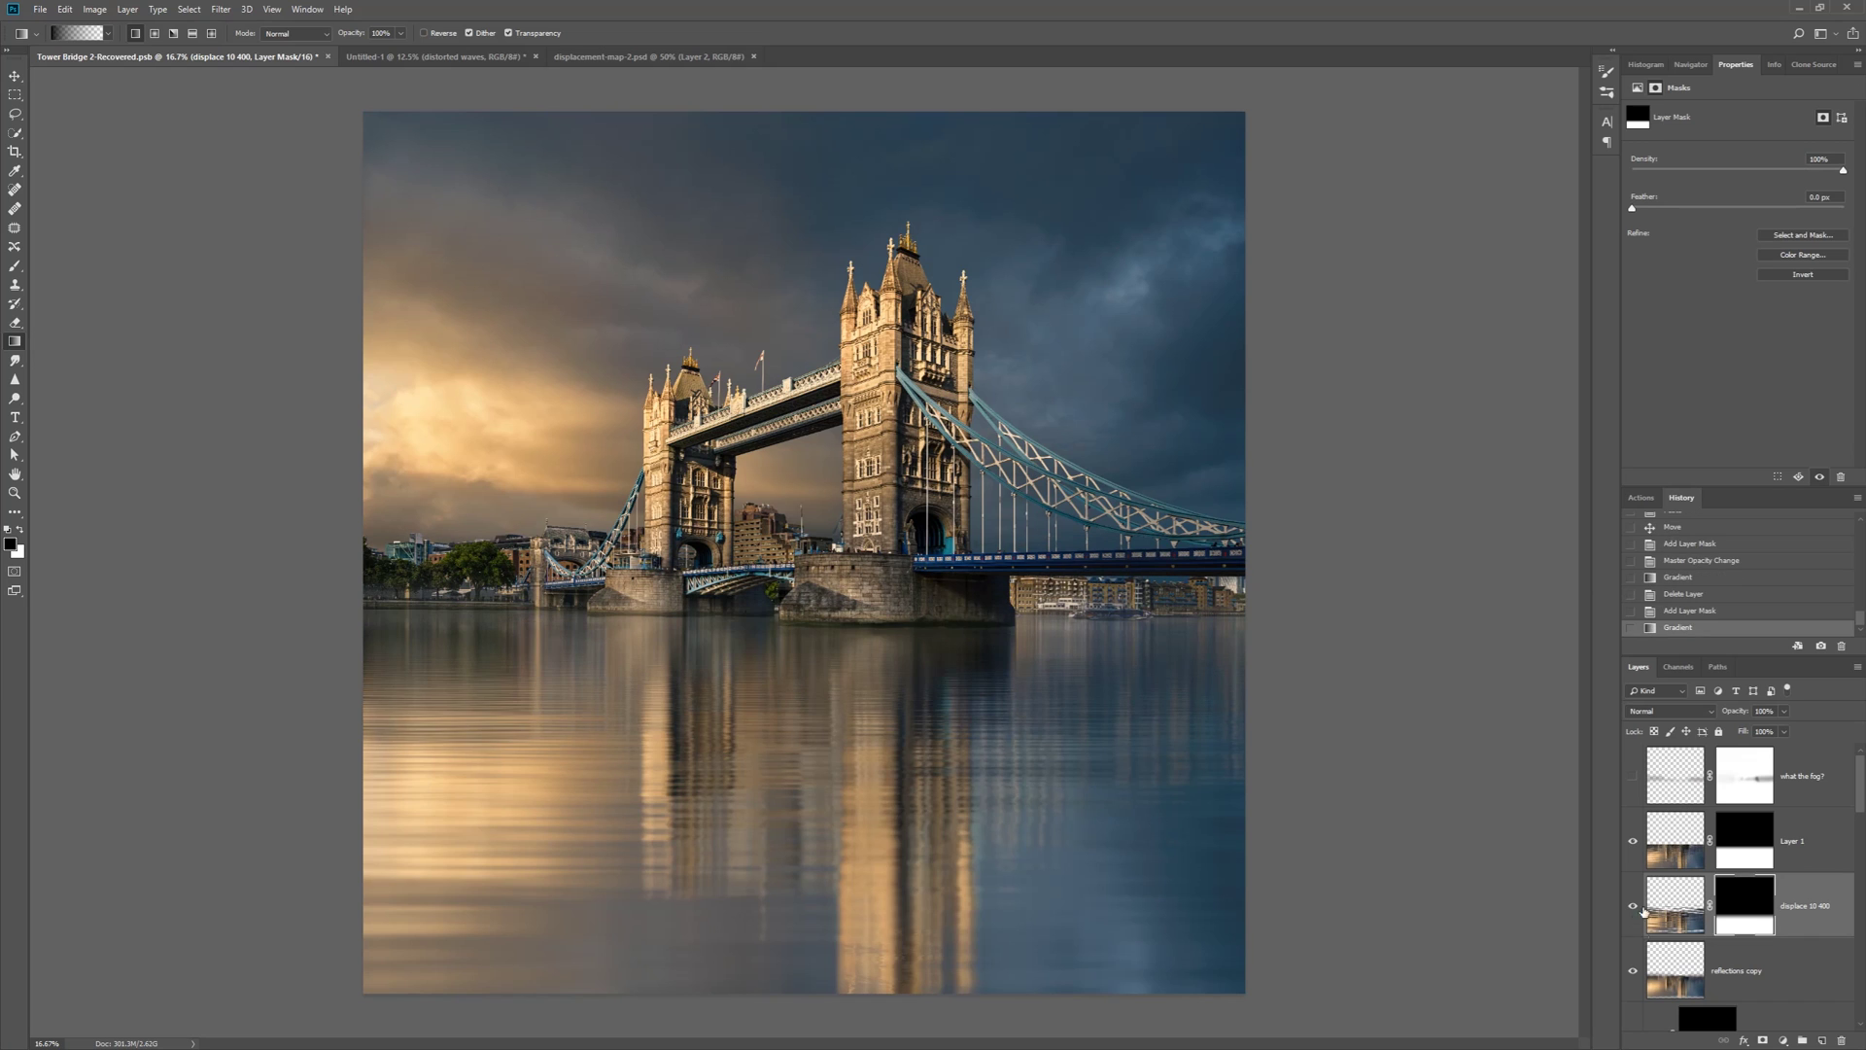
pyautogui.click(1633, 906)
pyautogui.click(1633, 906)
# Merge Layer 1, displace 10 400 and reflections copy into one layer named displaced reflections
pyautogui.click(1808, 841)
pyautogui.scroll(-1, 1807, 901)
pyautogui.keyDown('shift'); pyautogui.click(1812, 914); pyautogui.keyUp('shift')
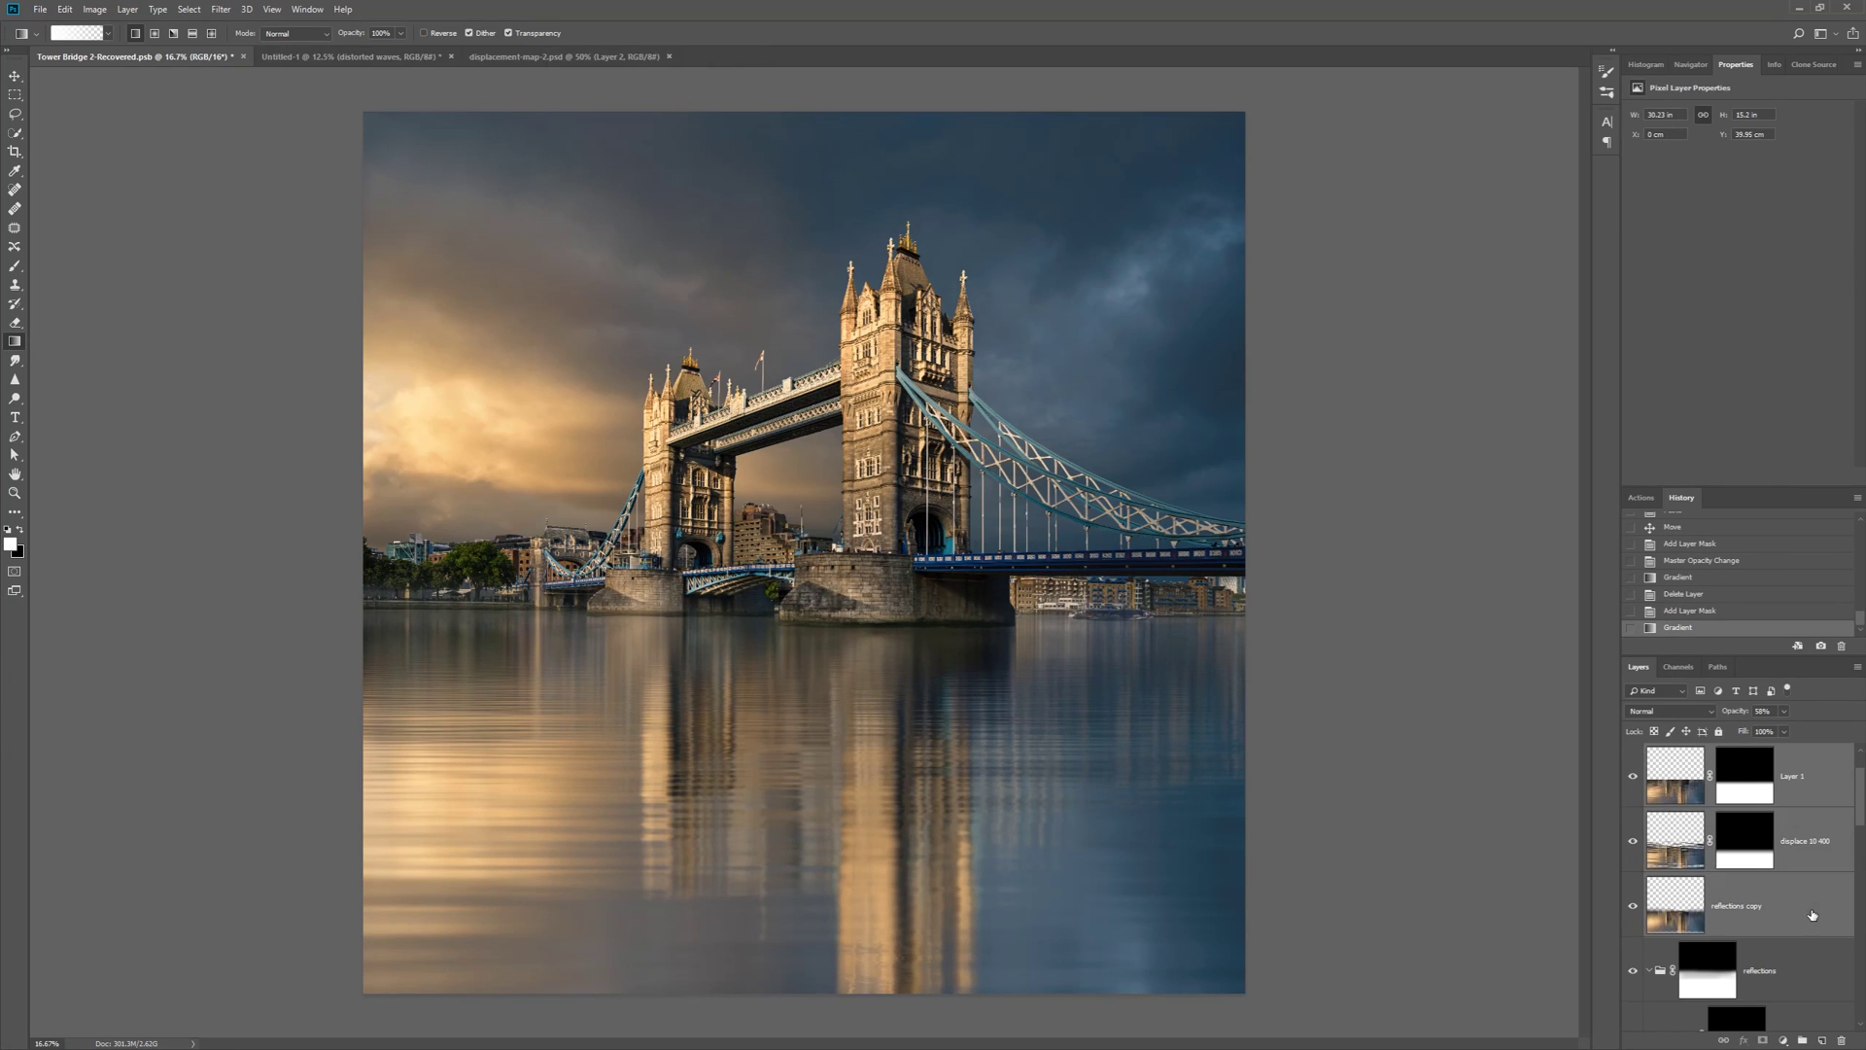
pyautogui.rightClick(1793, 915)
pyautogui.click(1711, 729)
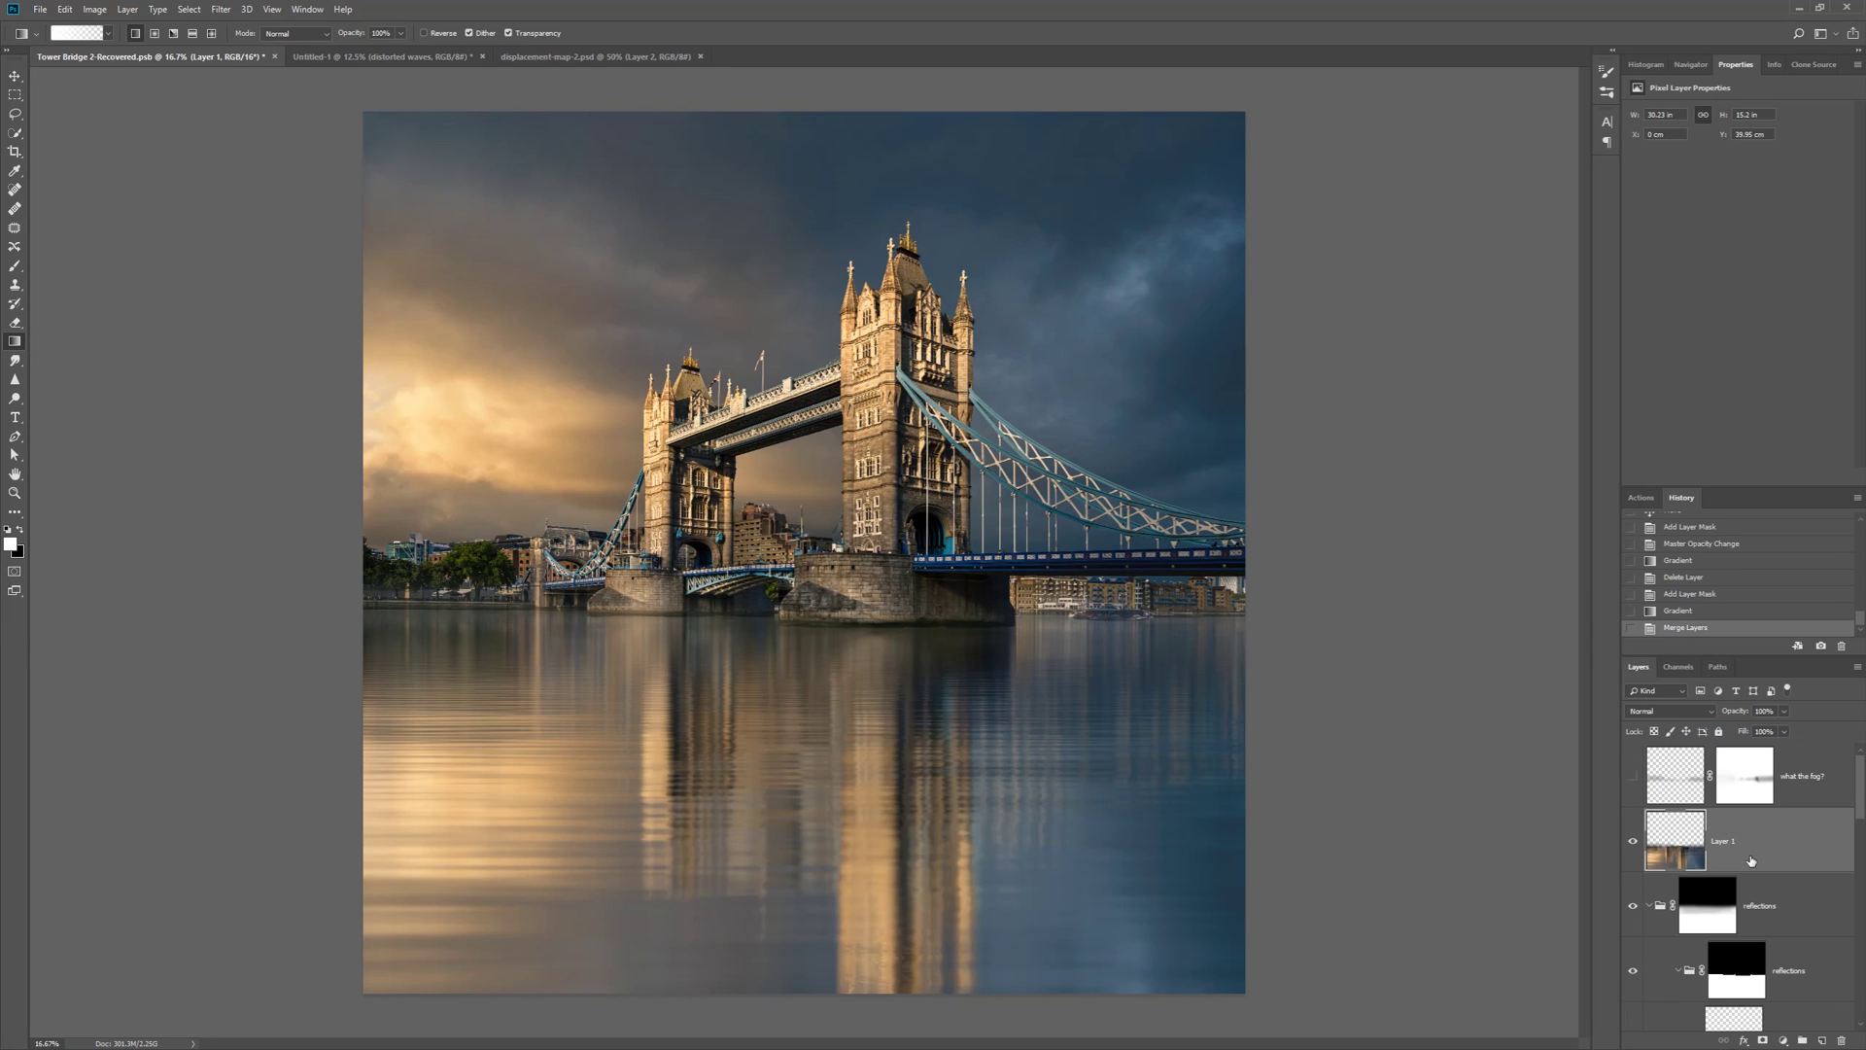
pyautogui.press('Return')
# Move the displaced reflections layer into the inner reflections group above the reflected displacement layer and add a white mask
pyautogui.scroll(-1, 1788, 816)
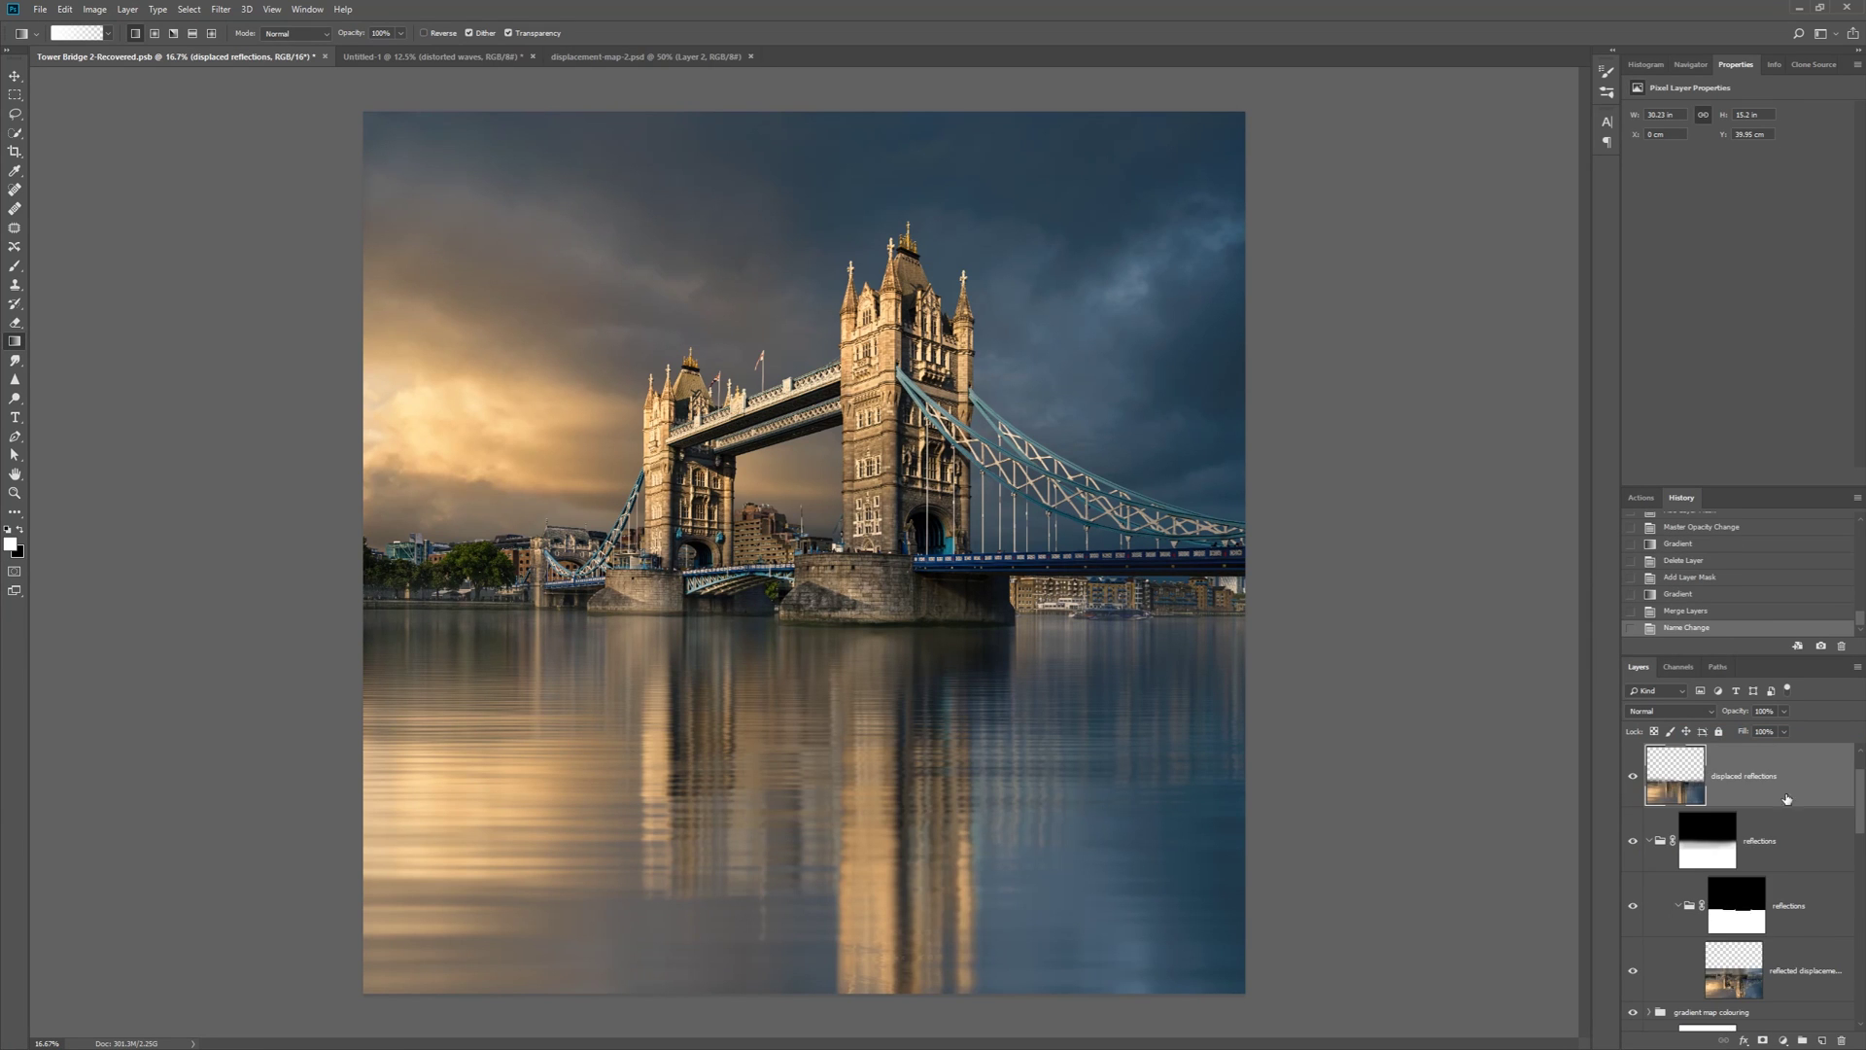
pyautogui.moveTo(1788, 800); pyautogui.dragTo(1793, 939)
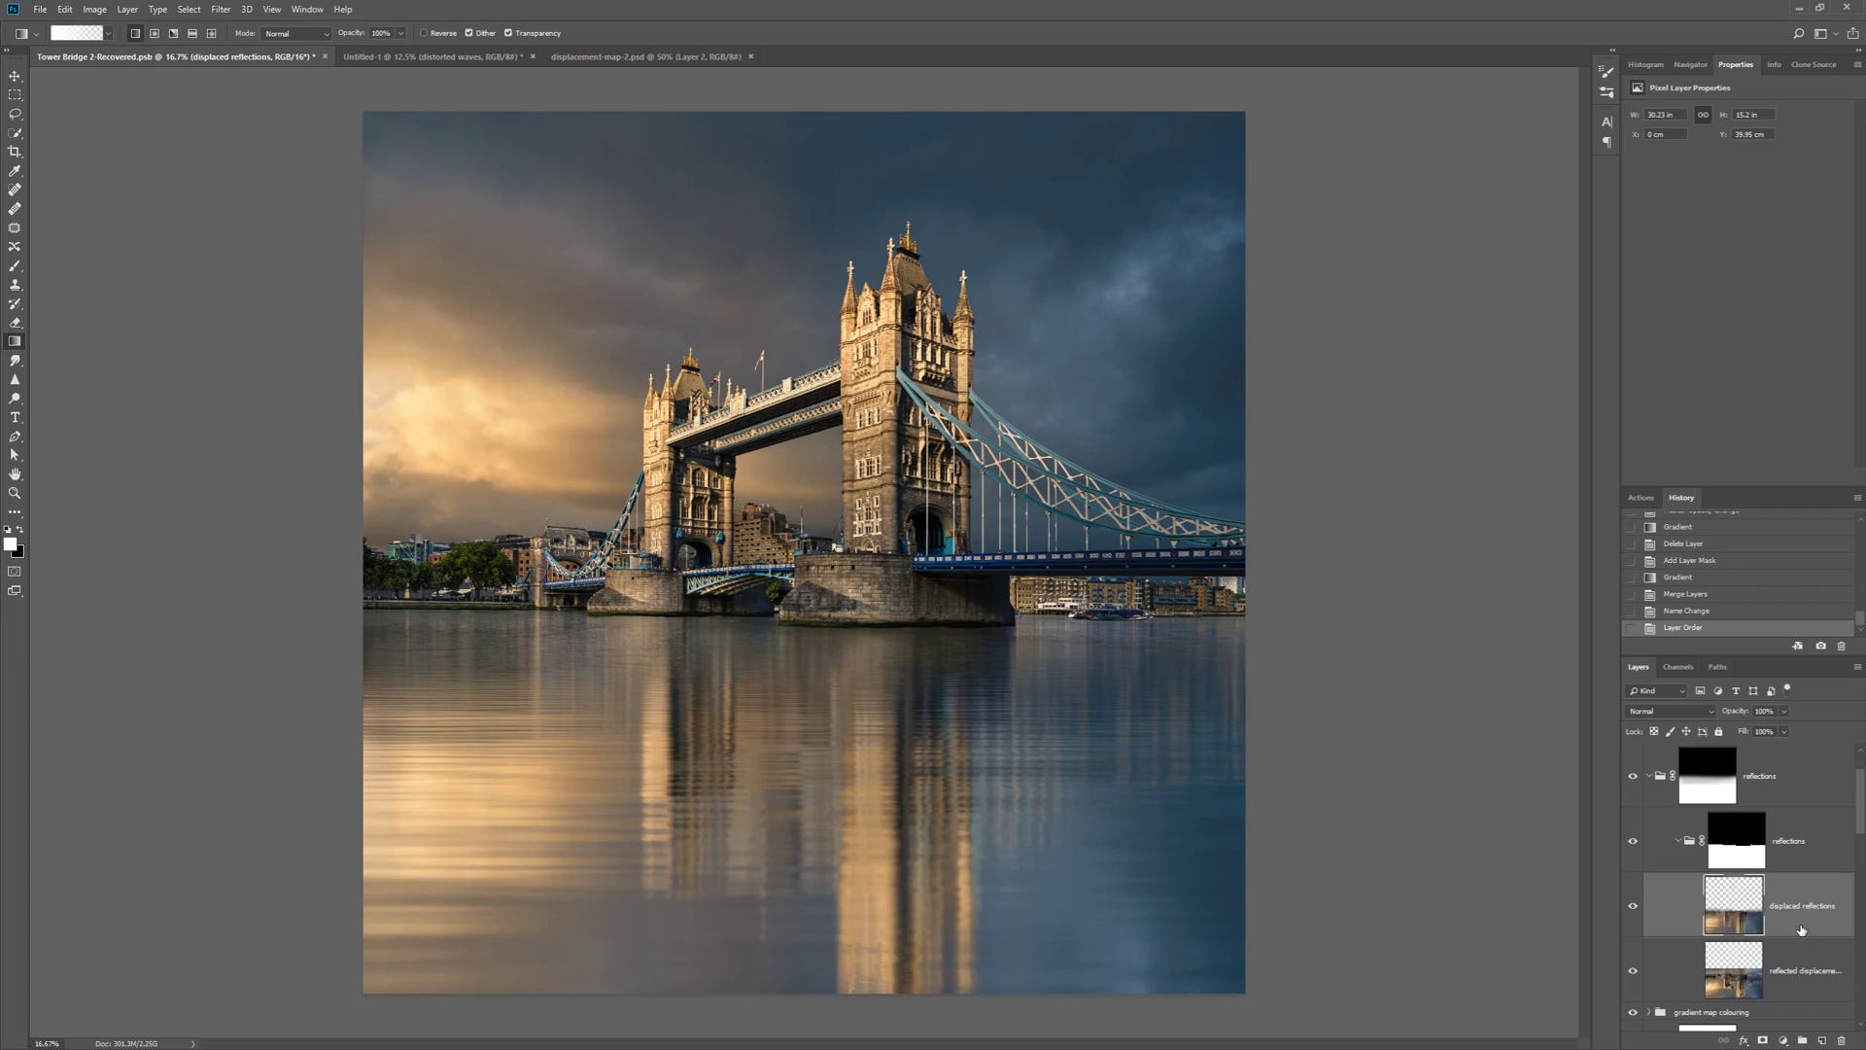
pyautogui.click(1762, 1040)
pyautogui.press('b')
pyautogui.press('x')
pyautogui.moveTo(375, 612); pyautogui.dragTo(577, 618)
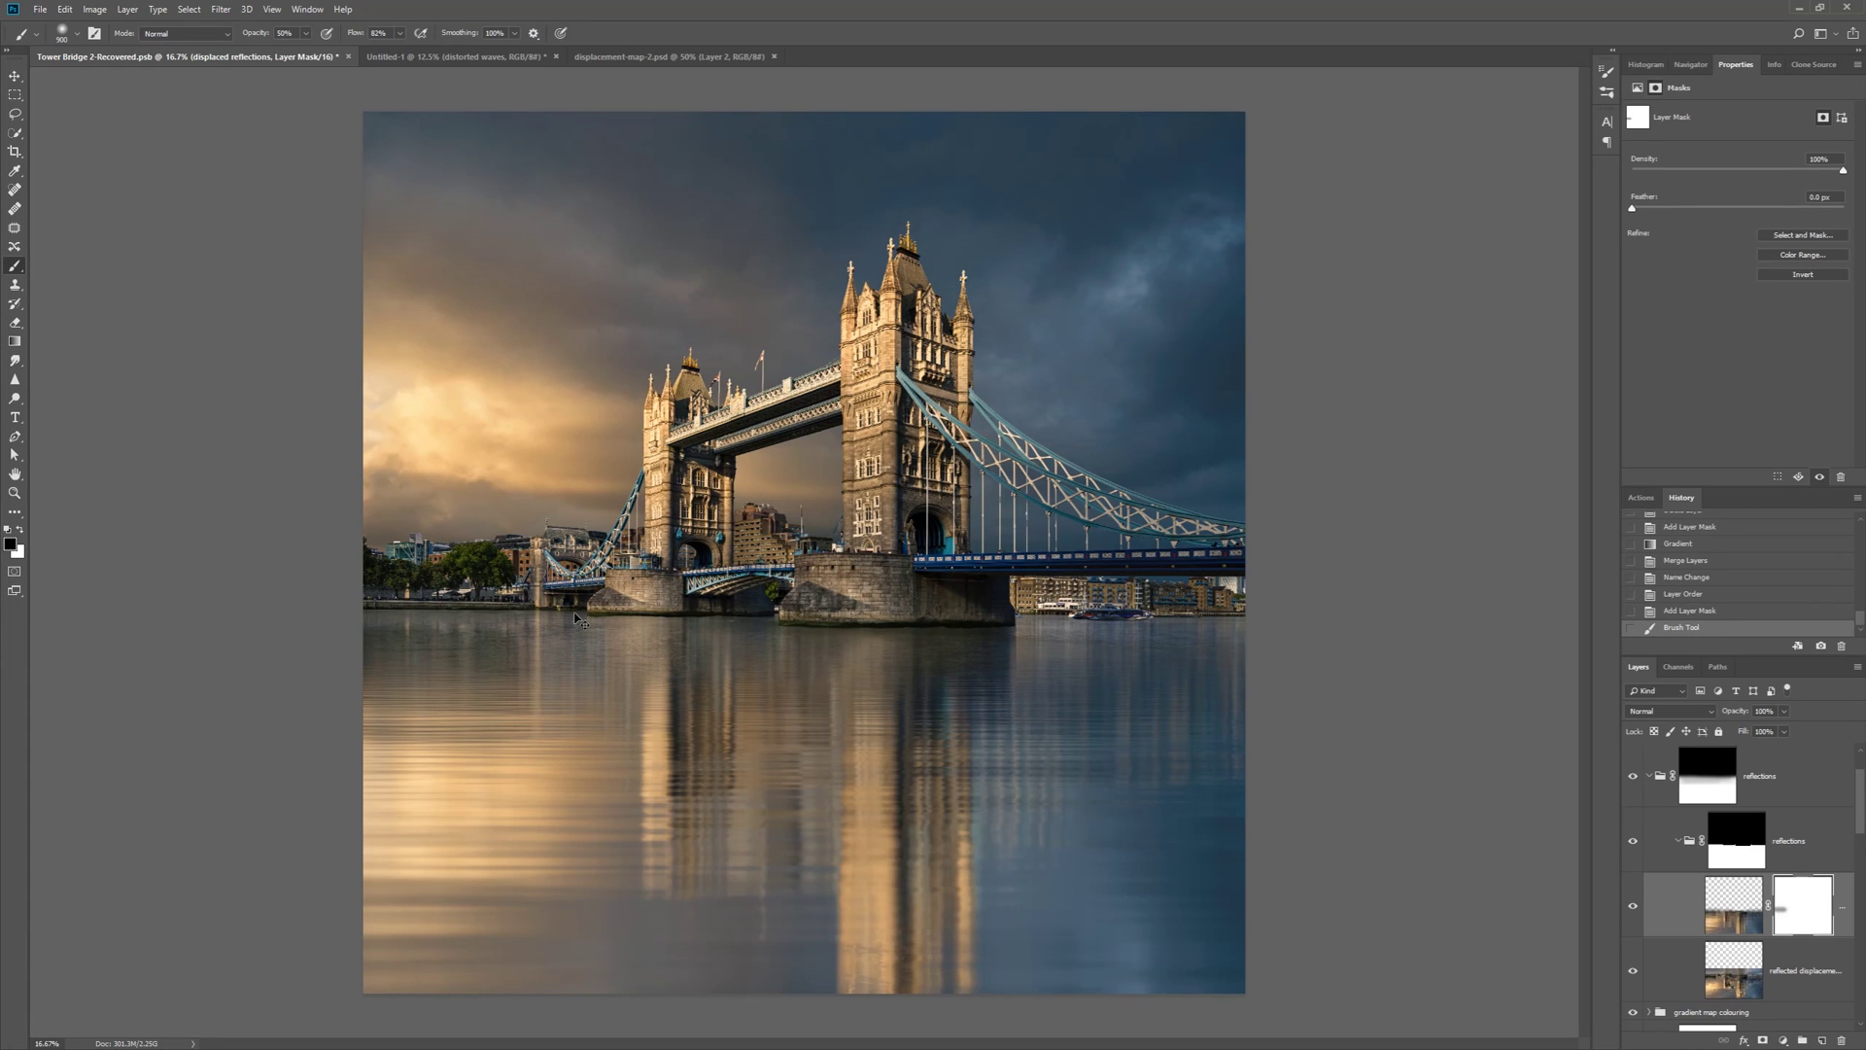
pyautogui.hotkey('ctrl', 'z')
# Paint white on the outer reflections group's mask along the waterline, from the far bank to the large tower and around the boats
pyautogui.click(1708, 782)
pyautogui.press('x')
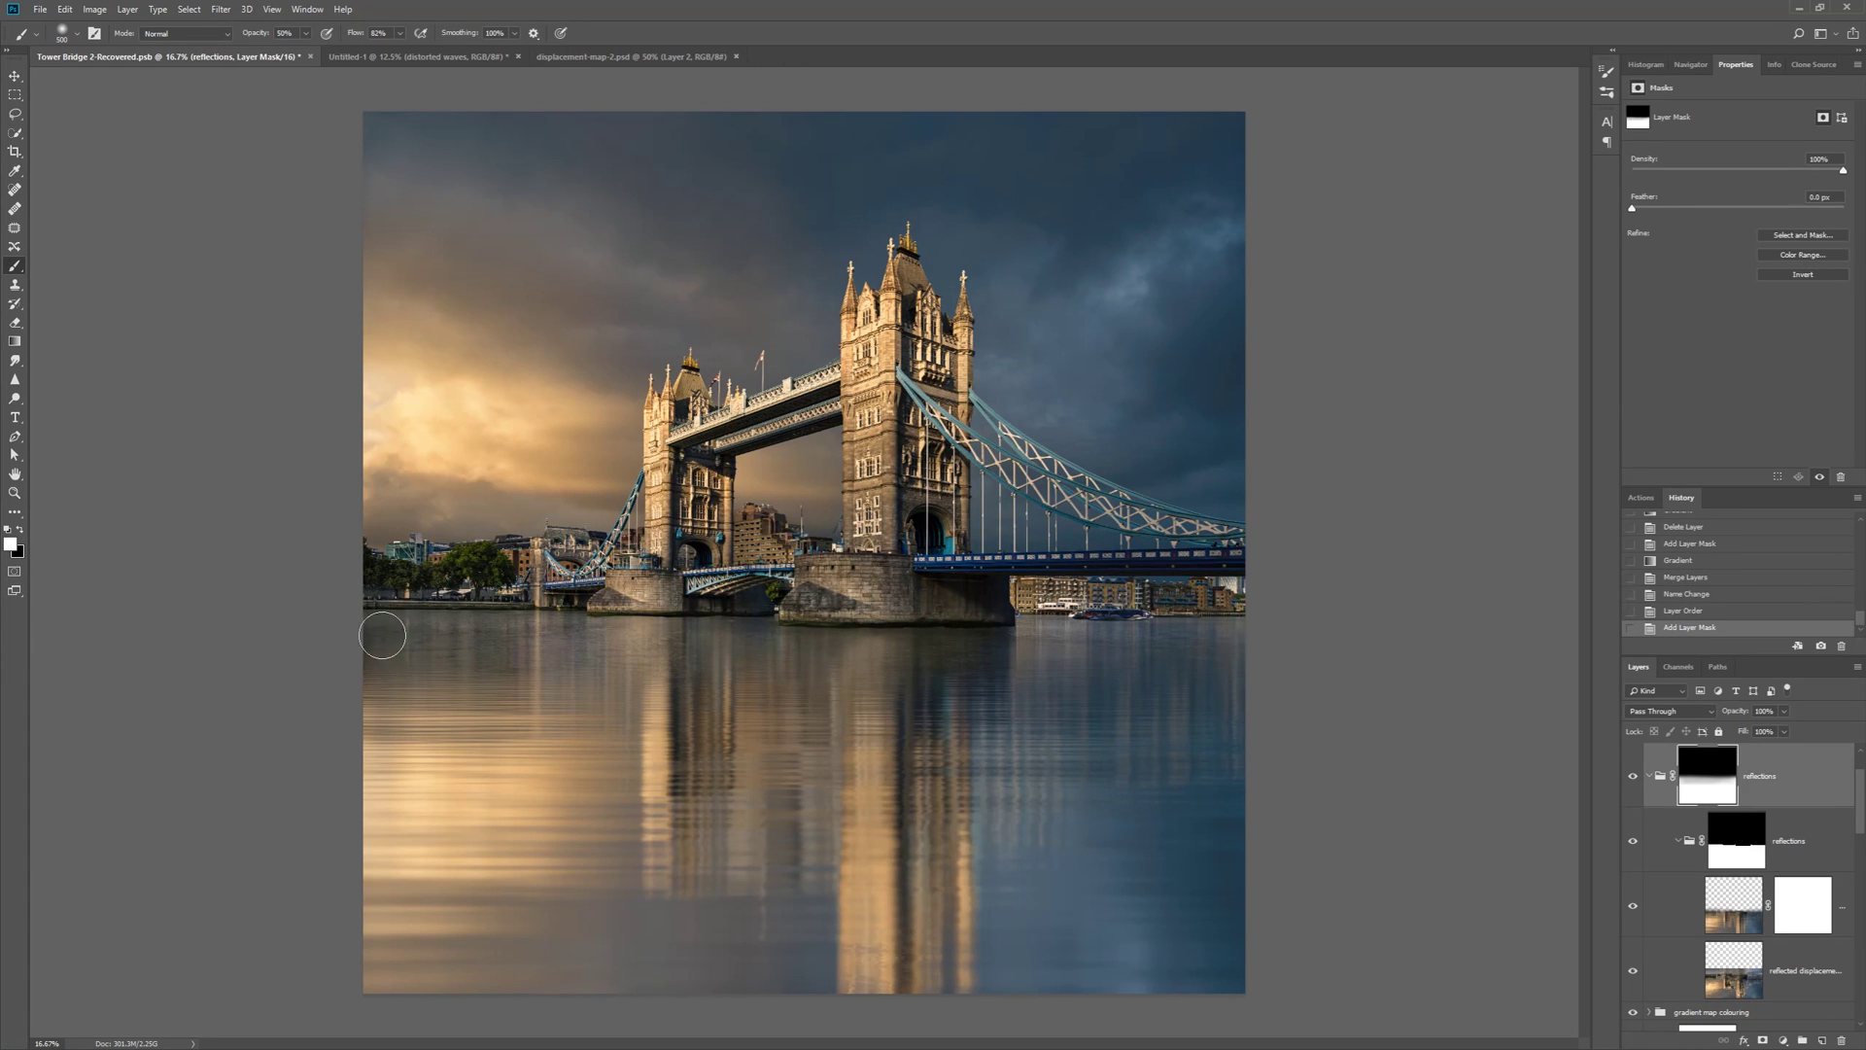
pyautogui.moveTo(383, 622); pyautogui.dragTo(827, 613)
pyautogui.click(1115, 628)
pyautogui.click(1117, 619)
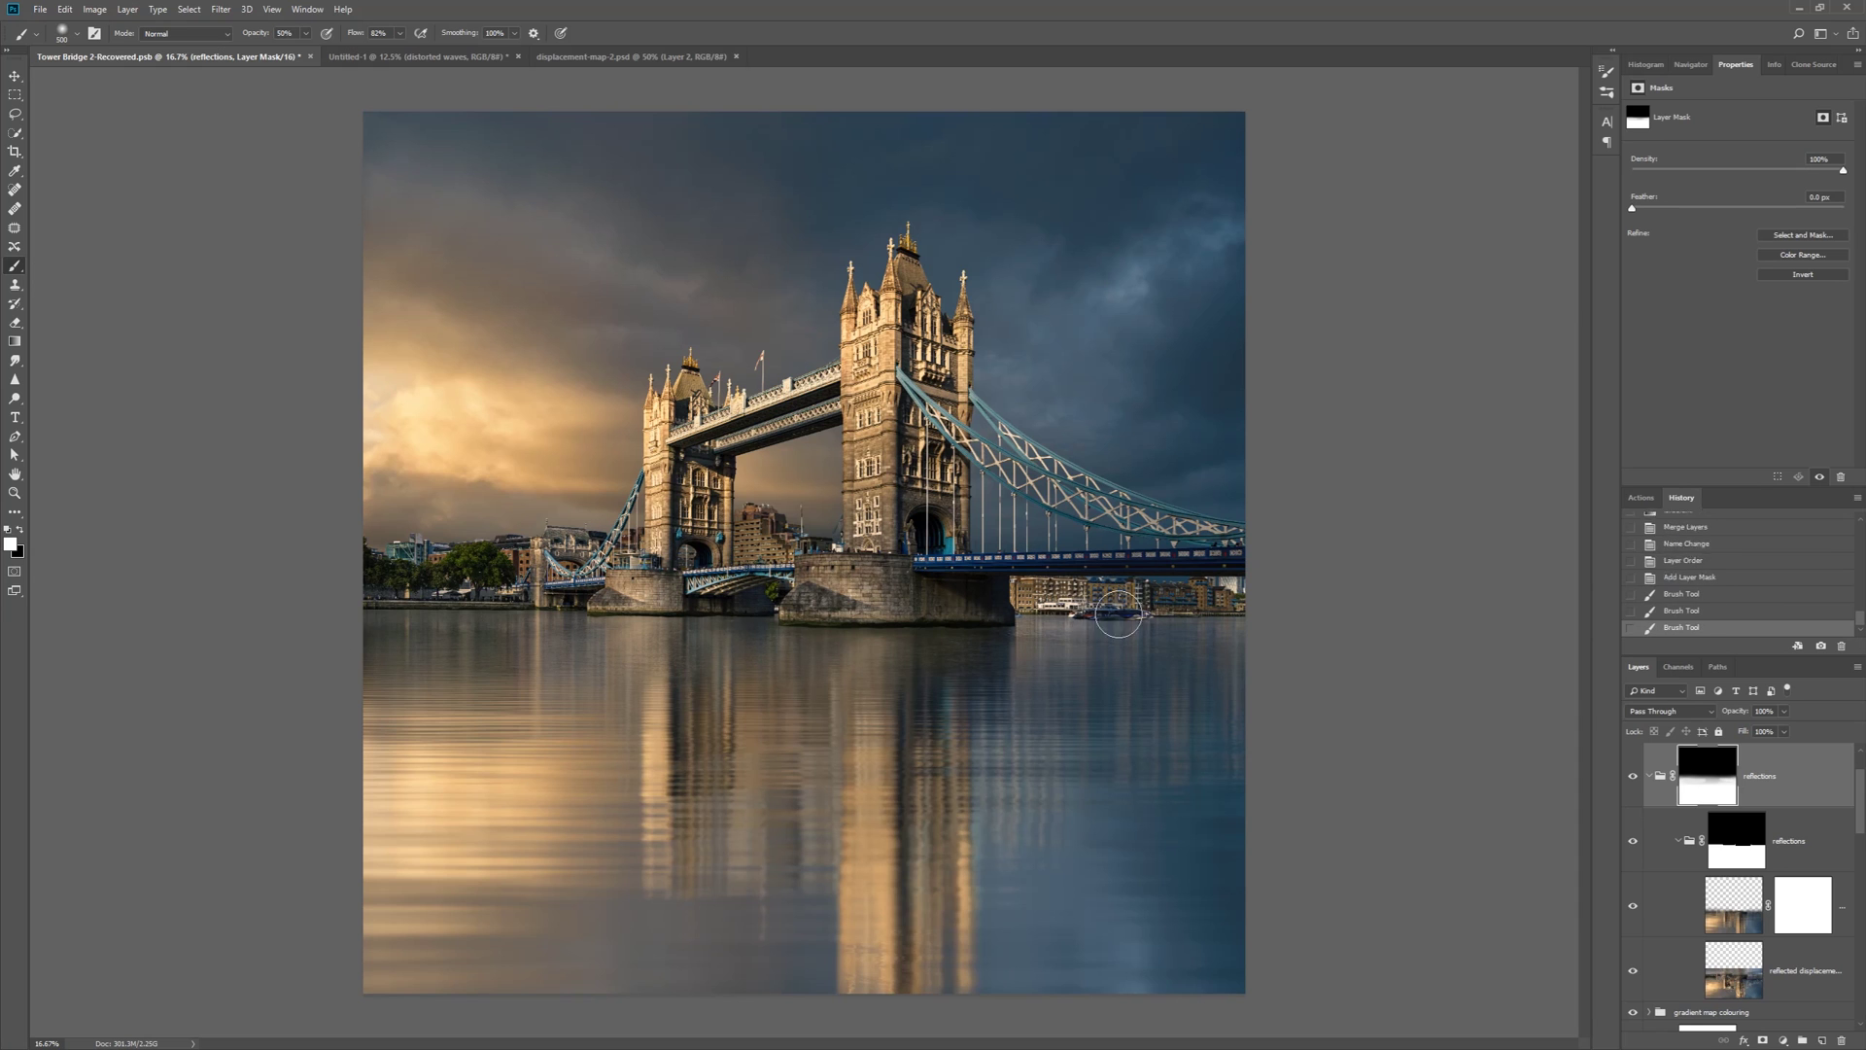
pyautogui.click(1118, 613)
pyautogui.click(1118, 614)
# Refine the outer reflections group's mask along the water east of the large tower, and brush black on the displaced reflections mask near the waterline
pyautogui.click(1633, 777)
pyautogui.click(1633, 777)
pyautogui.moveTo(1238, 600)
pyautogui.mouseDown()
pyautogui.moveTo(1116, 618)
pyautogui.moveTo(1324, 608)
pyautogui.mouseUp()
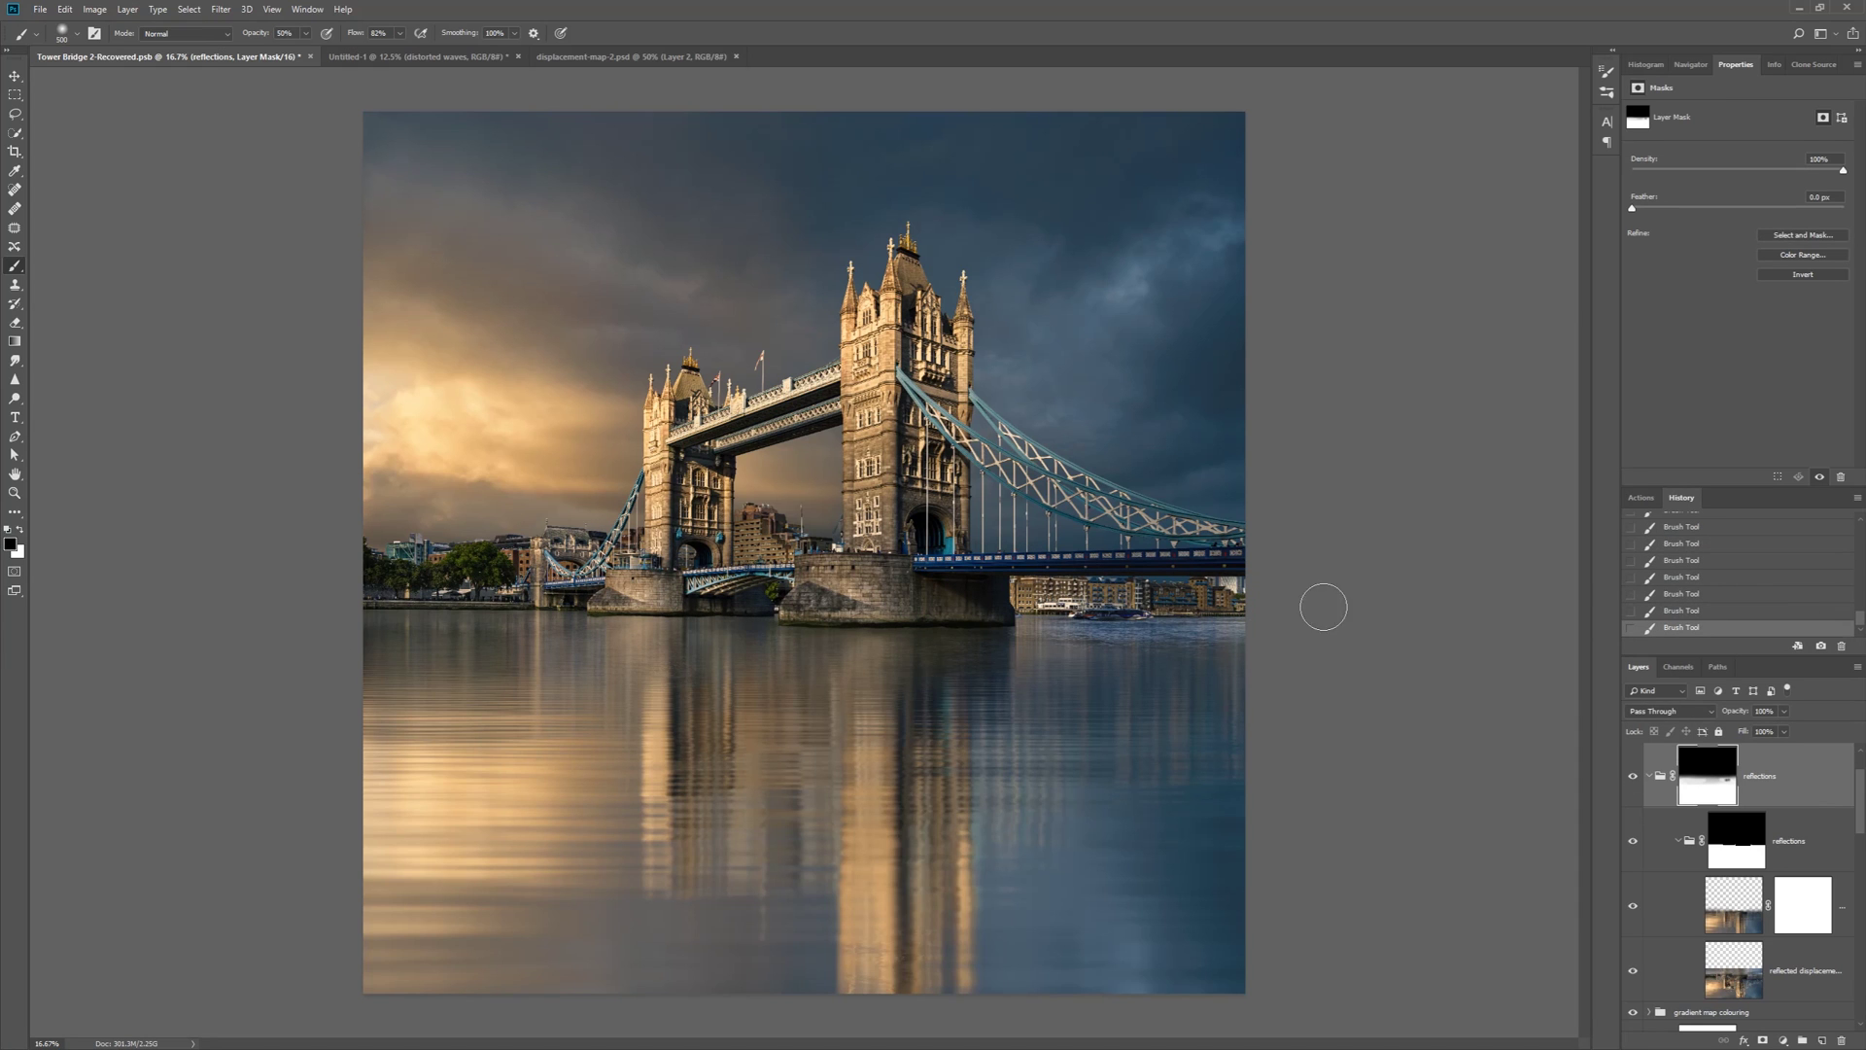
pyautogui.moveTo(1001, 654); pyautogui.dragTo(1323, 623)
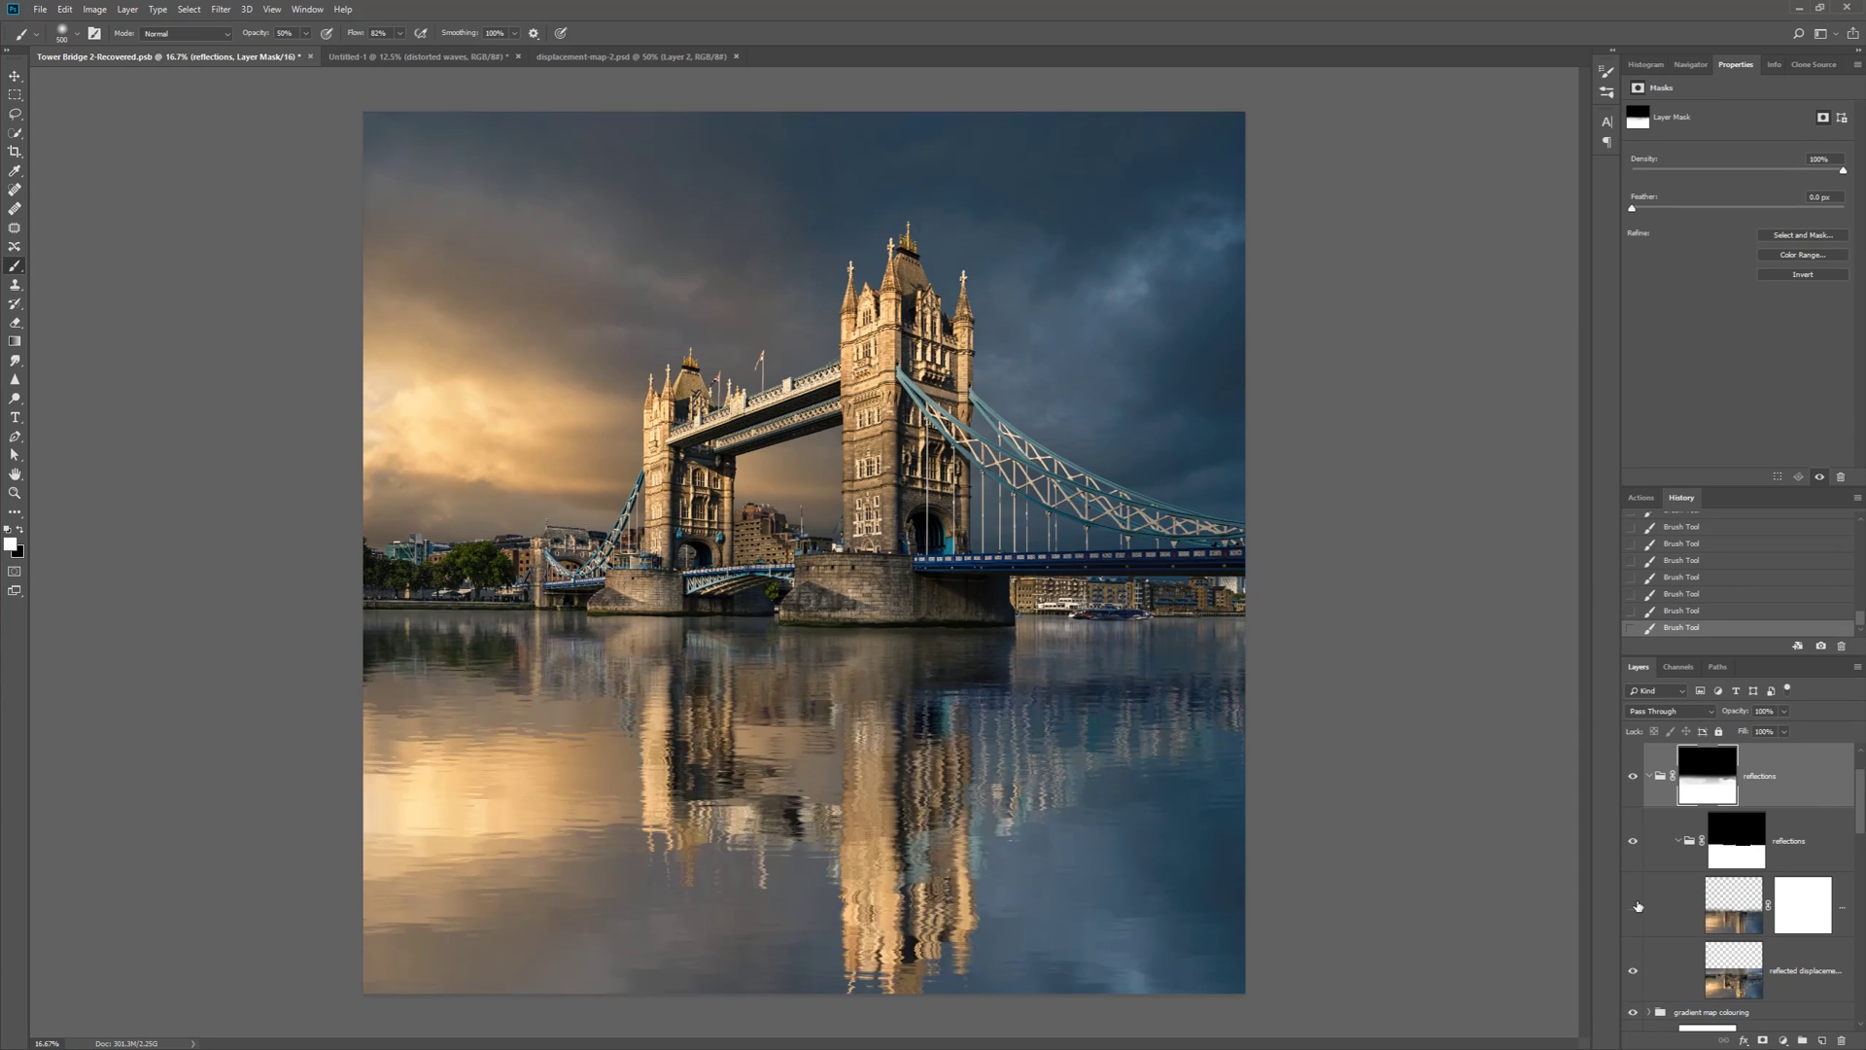
pyautogui.click(1779, 882)
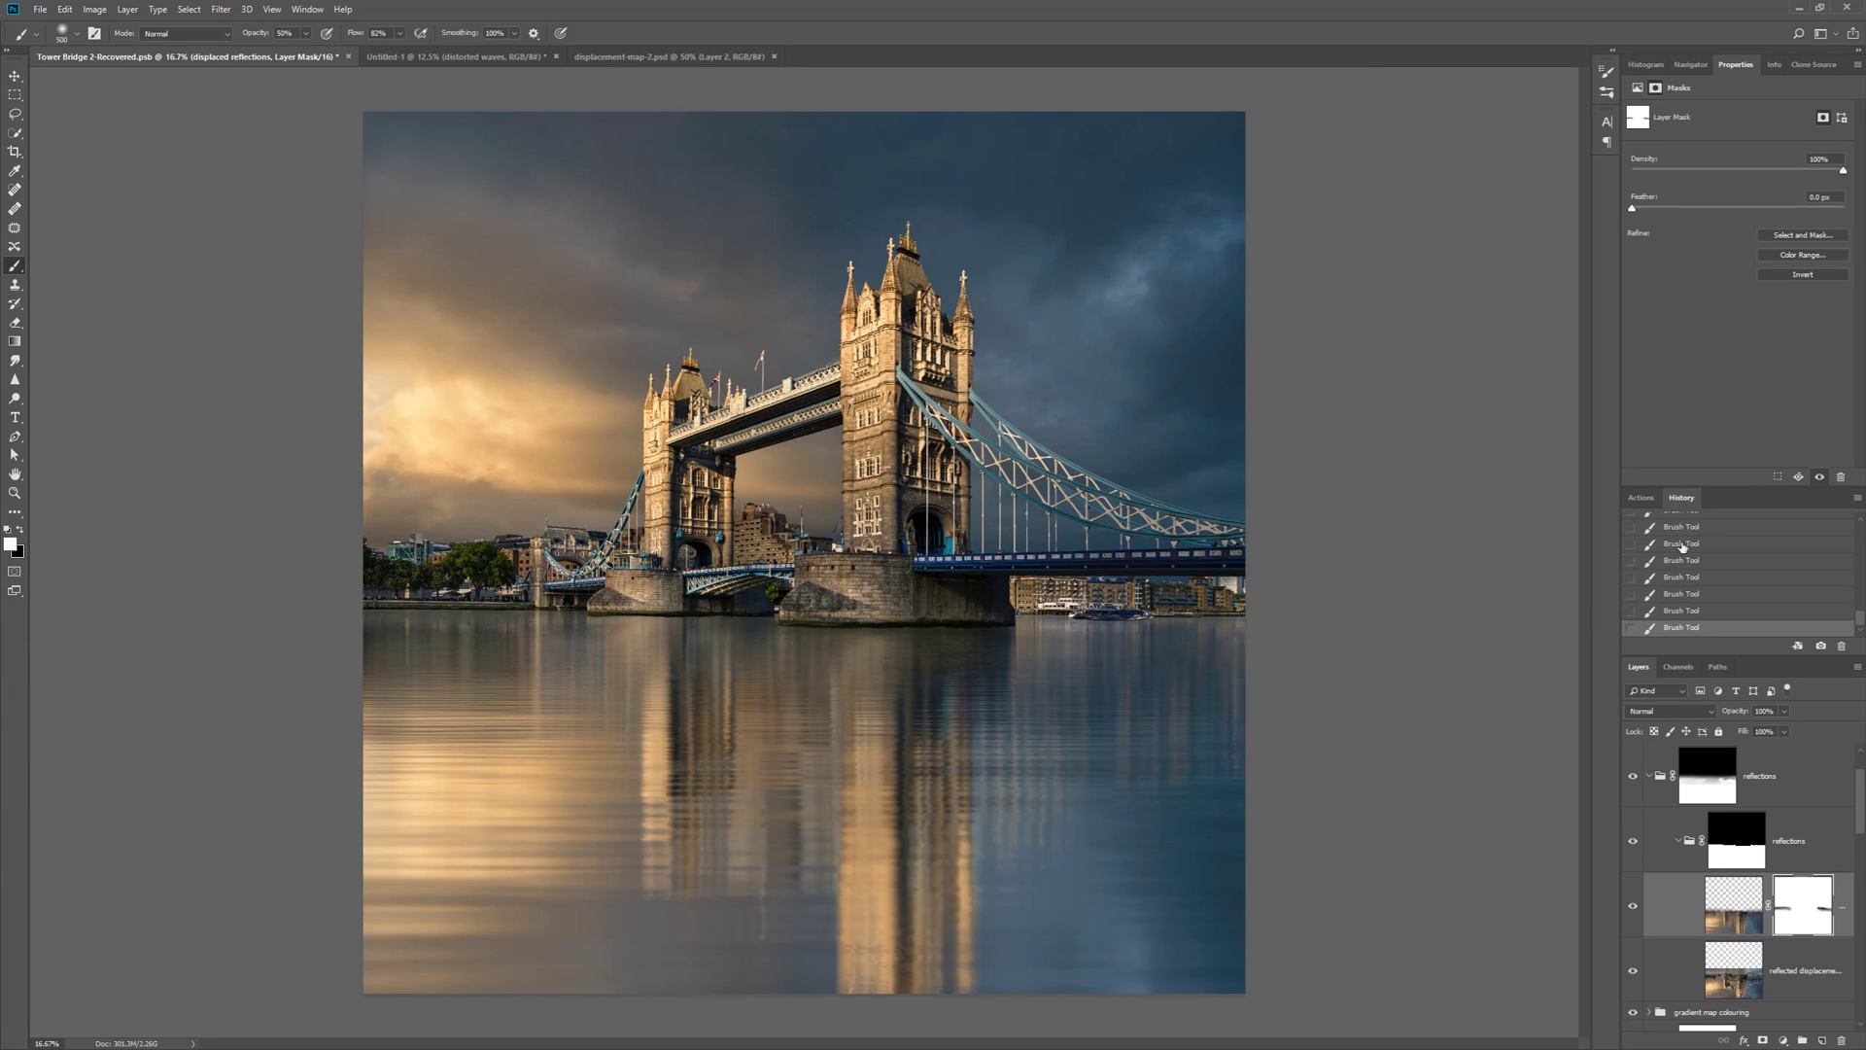
# Collapse the outer reflections group and compare the image with the group hidden and shown
pyautogui.scroll(1, 1747, 826)
pyautogui.click(1745, 826)
pyautogui.click(1649, 844)
pyautogui.click(1633, 840)
pyautogui.click(1633, 841)
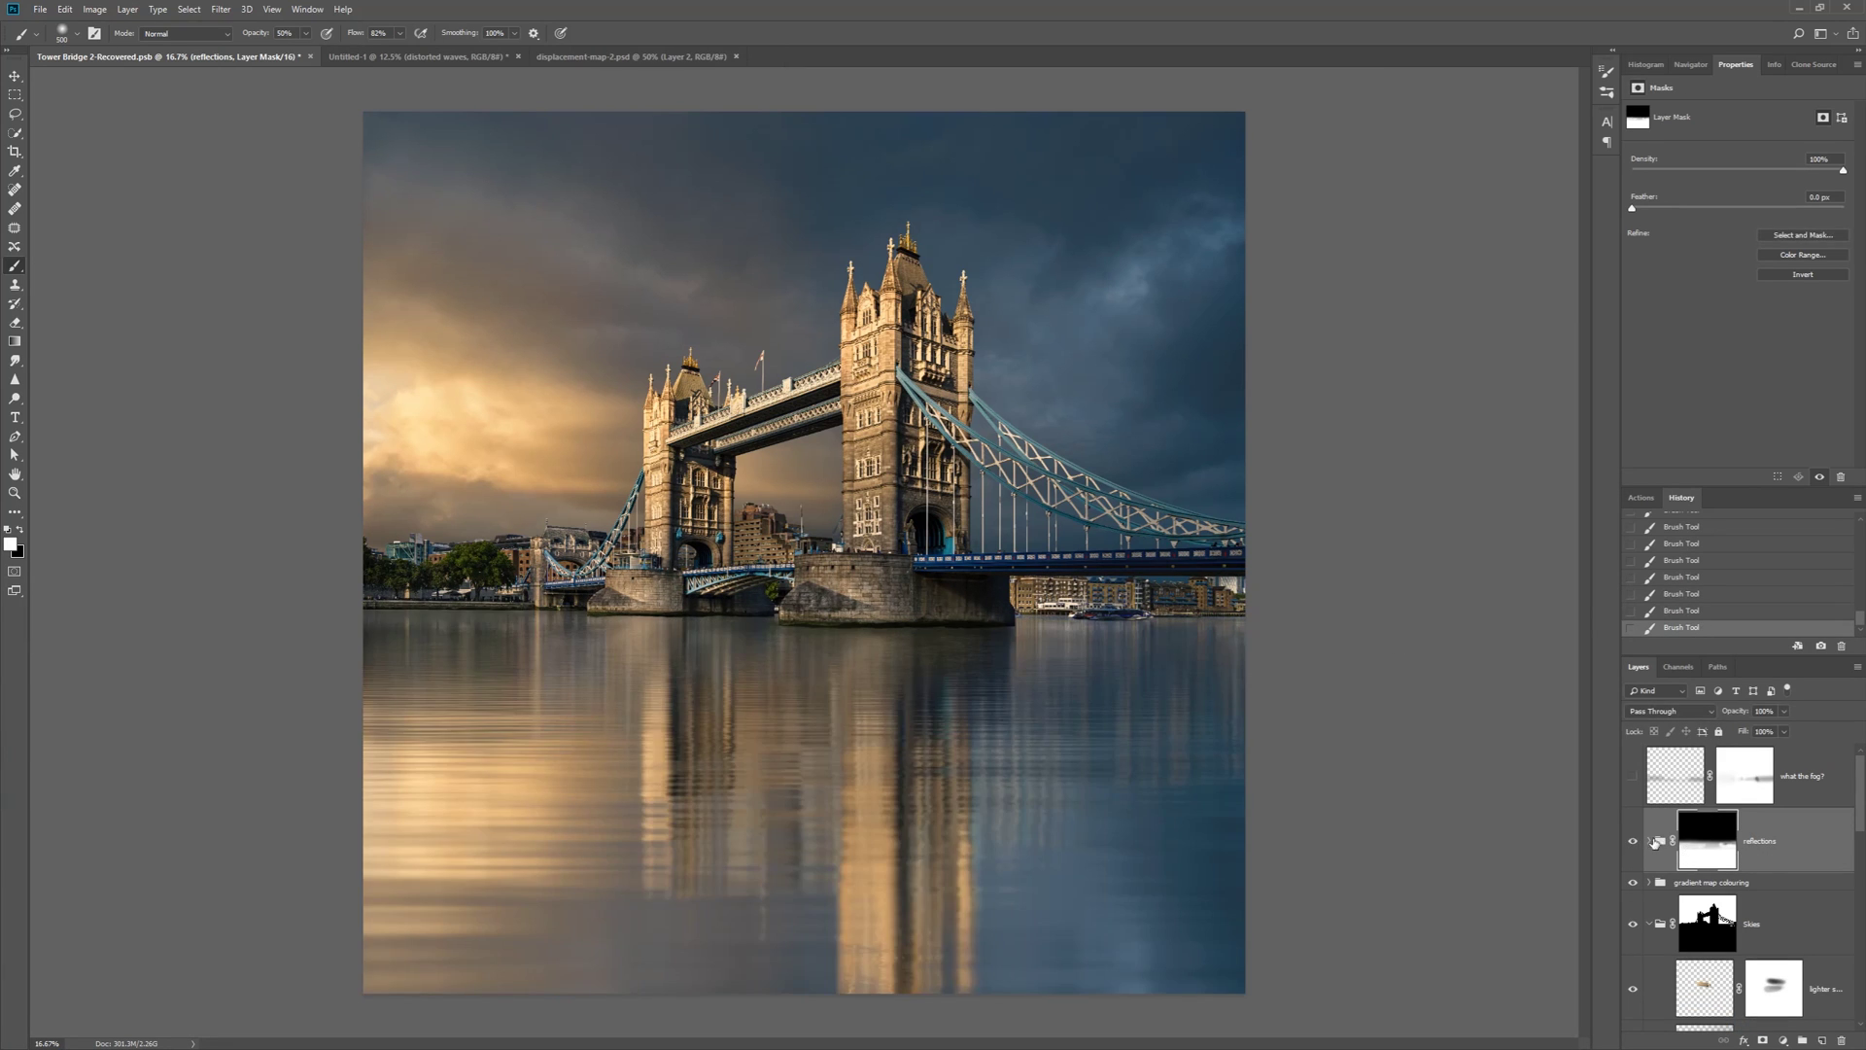
pyautogui.click(1633, 841)
pyautogui.click(1634, 840)
pyautogui.click(1634, 840)
pyautogui.click(1634, 839)
# Put the outer reflections group into a new group named reflection toning
pyautogui.click(1802, 1039)
pyautogui.moveTo(1799, 861); pyautogui.dragTo(1676, 821)
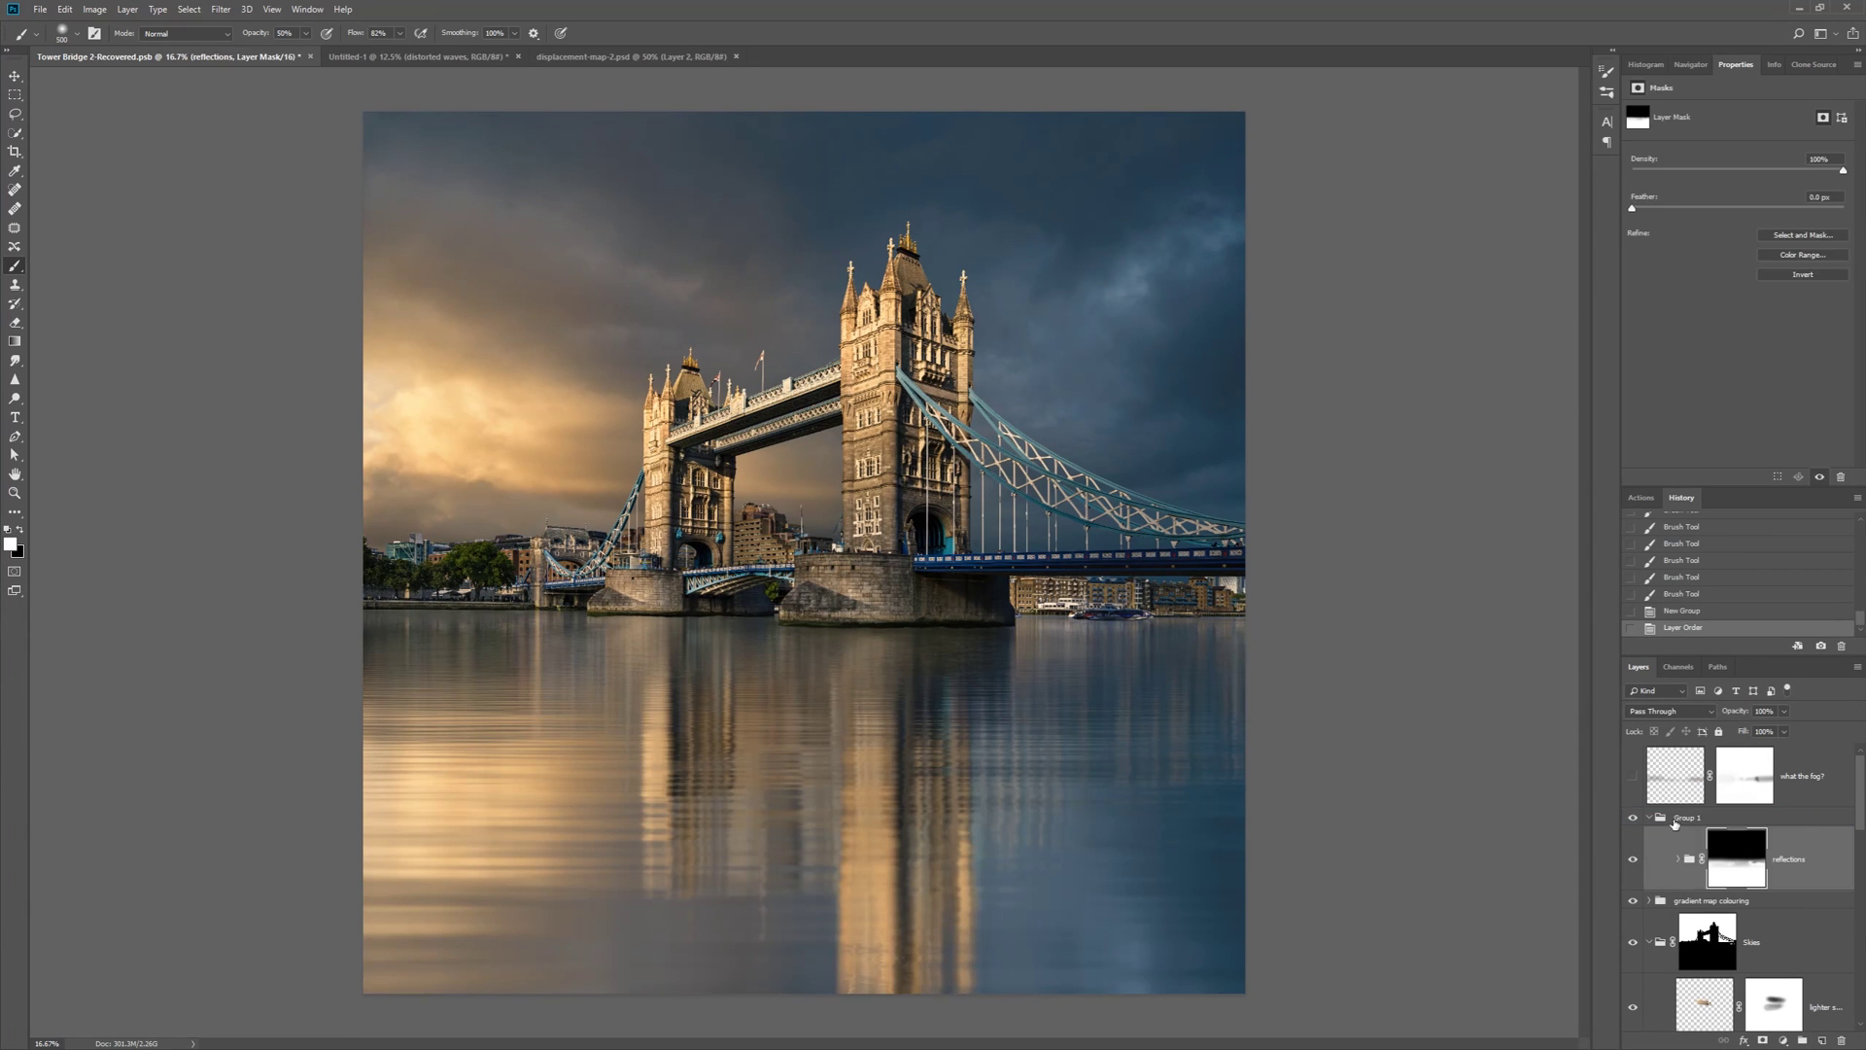
pyautogui.doubleClick(1684, 818)
pyautogui.write('reflection toning')
pyautogui.press('Return')
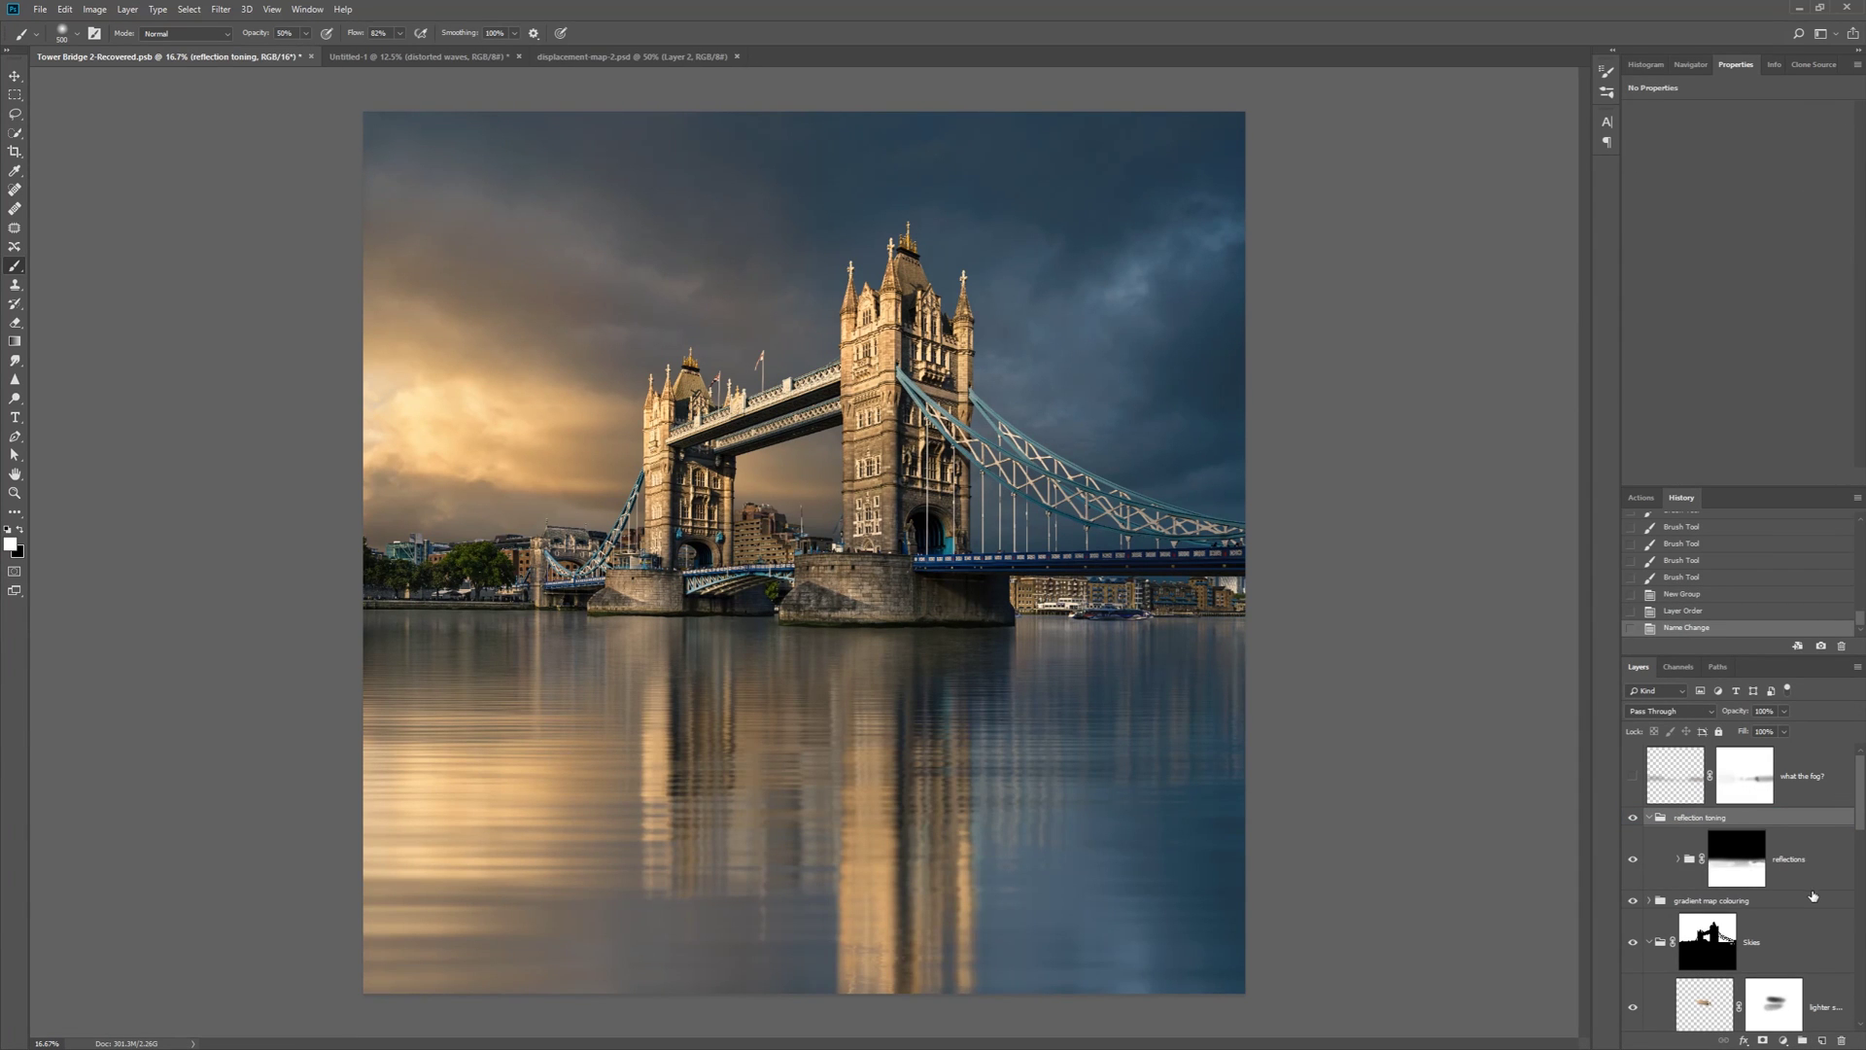
# Add a Curves adjustment above the reflections group with the white point output at 167 and the midtones pulled darker
pyautogui.click(1817, 855)
pyautogui.click(1782, 1039)
pyautogui.click(1771, 865)
pyautogui.moveTo(1841, 145); pyautogui.dragTo(1841, 209)
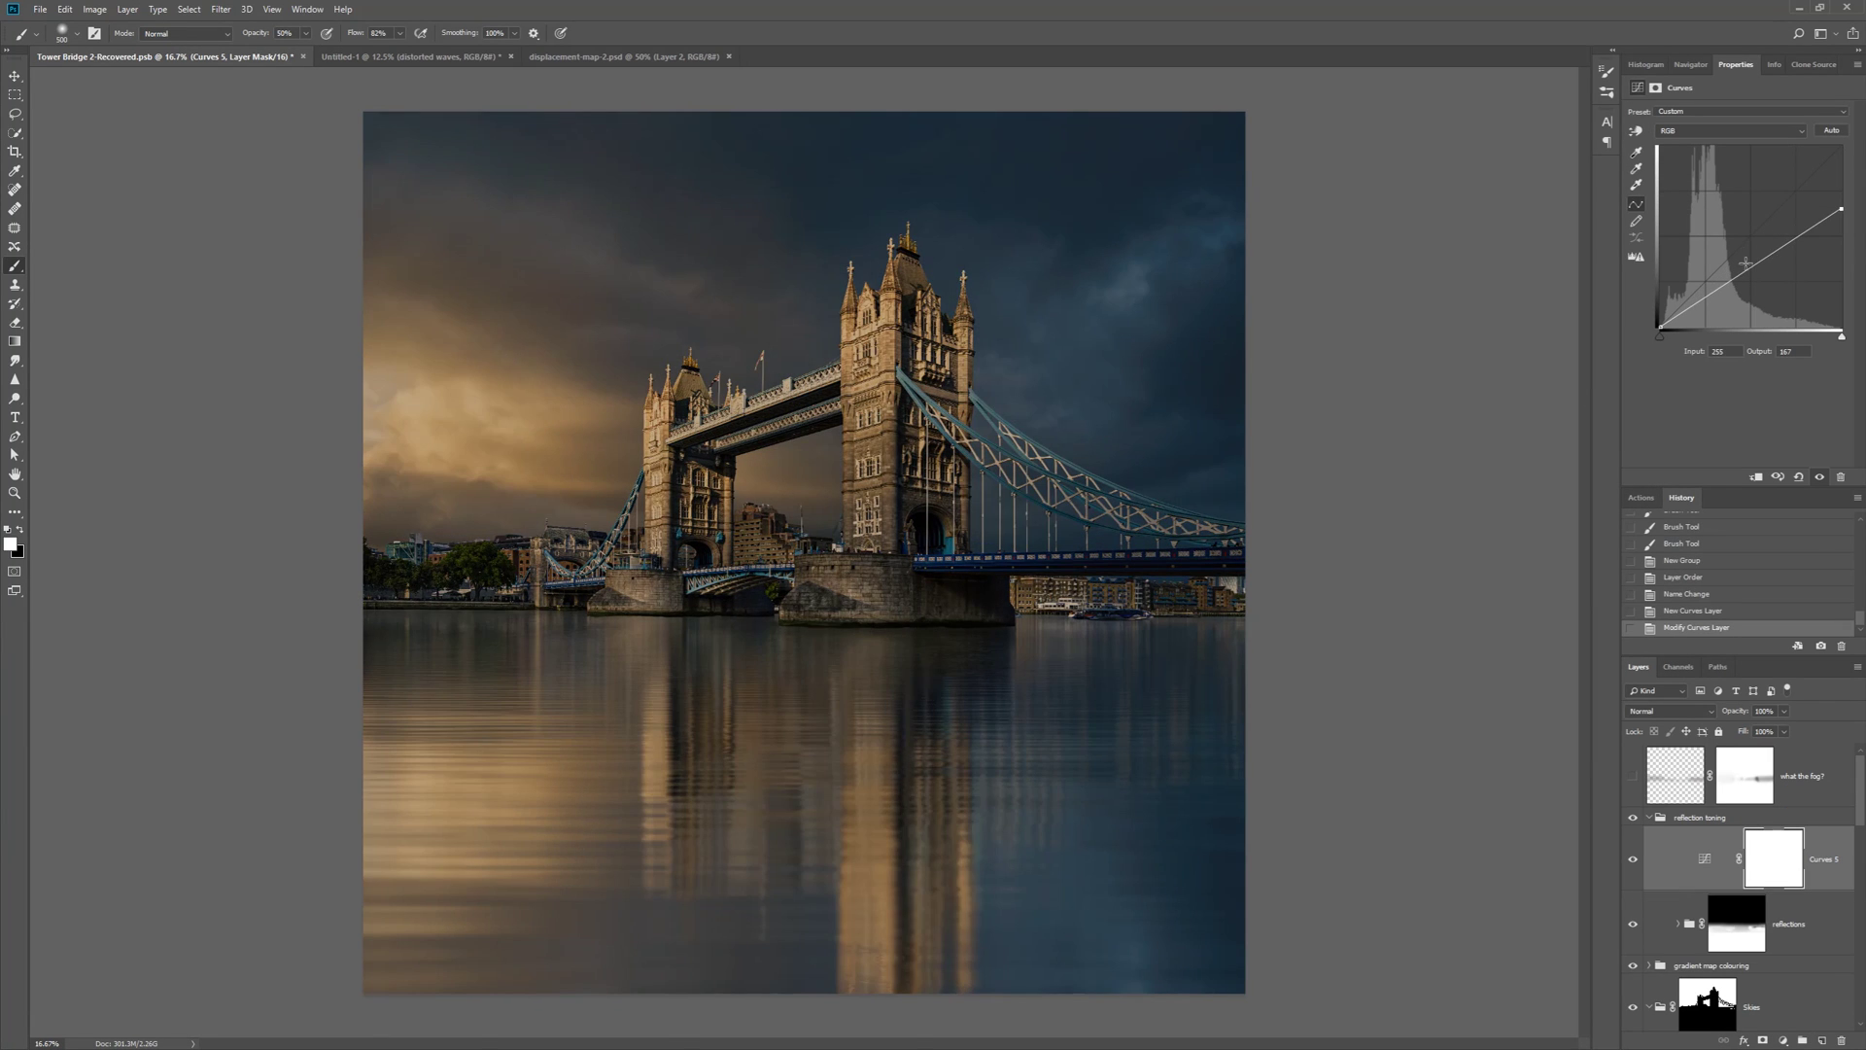
pyautogui.moveTo(1745, 262); pyautogui.dragTo(1763, 274)
pyautogui.click(1820, 477)
pyautogui.click(1819, 476)
# Fill the Curves mask with a black-to-white gradient from just below the waterline to about the middle of the water
pyautogui.hotkey('ctrl', 'i')
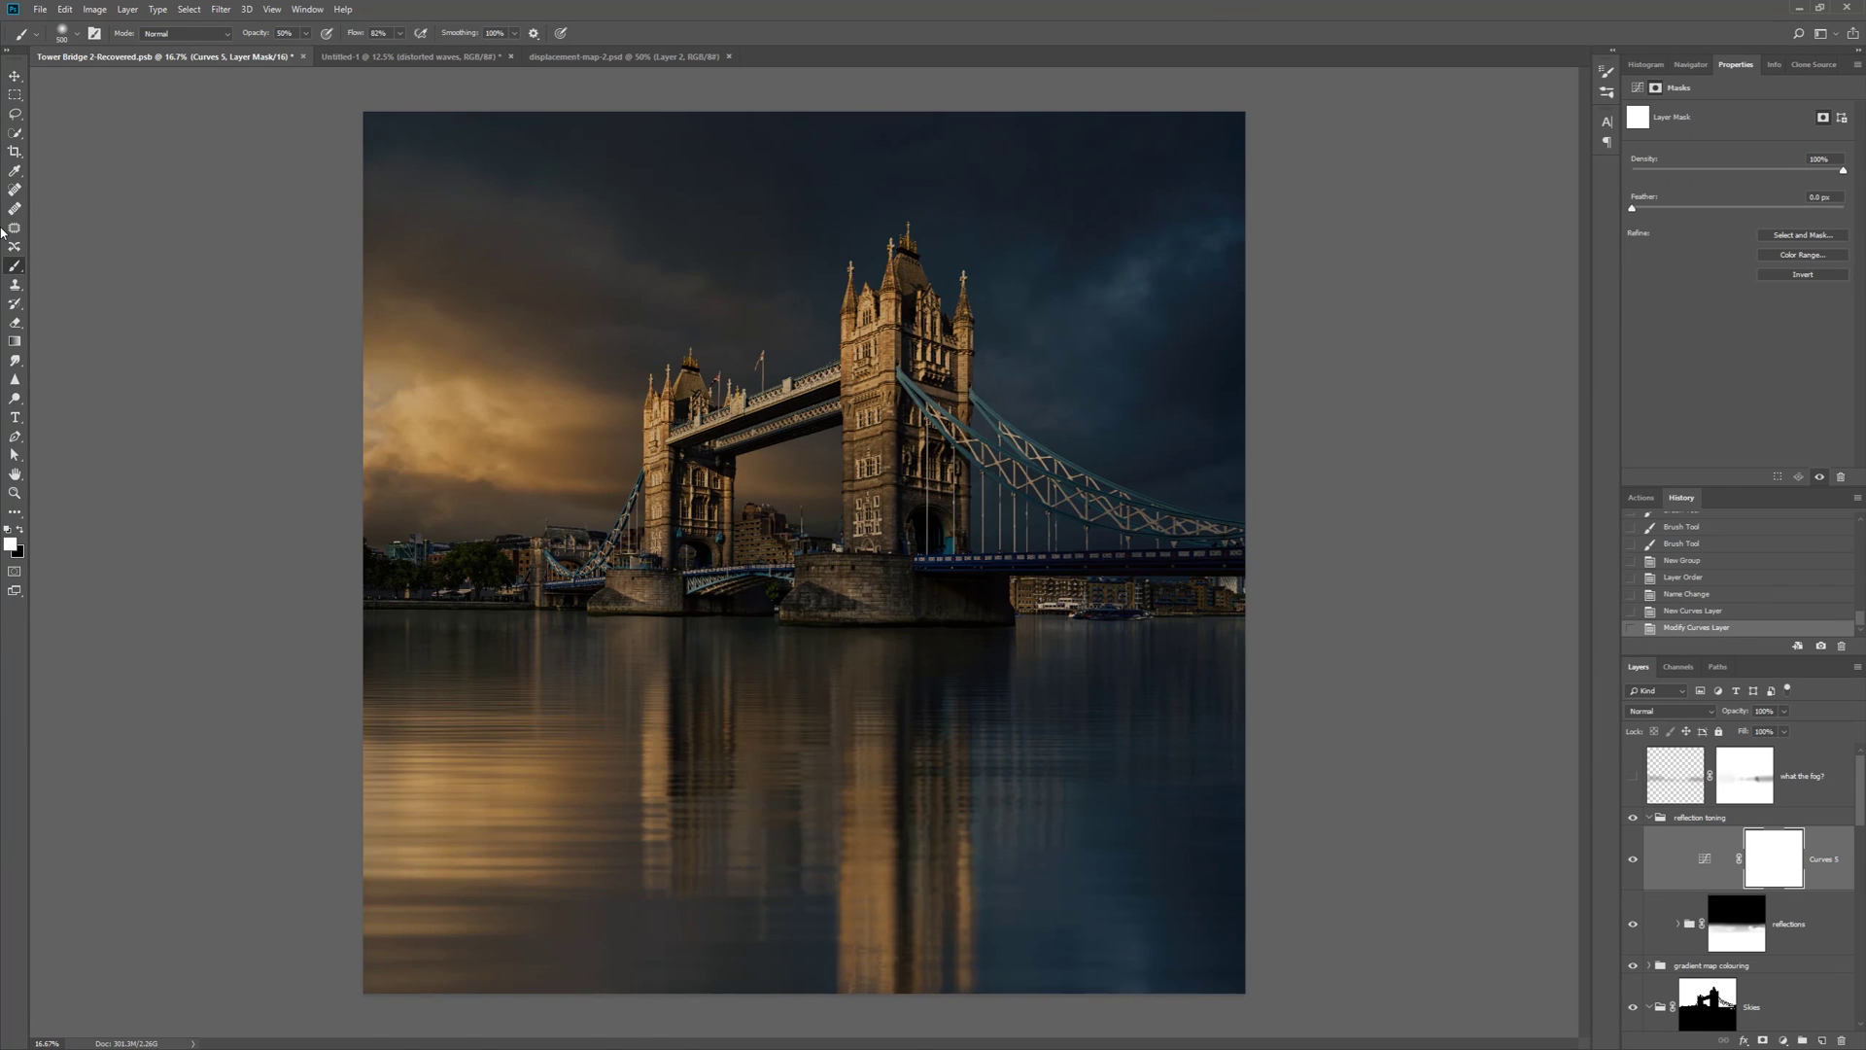
pyautogui.click(19, 340)
pyautogui.press('x')
pyautogui.moveTo(894, 643); pyautogui.dragTo(895, 826)
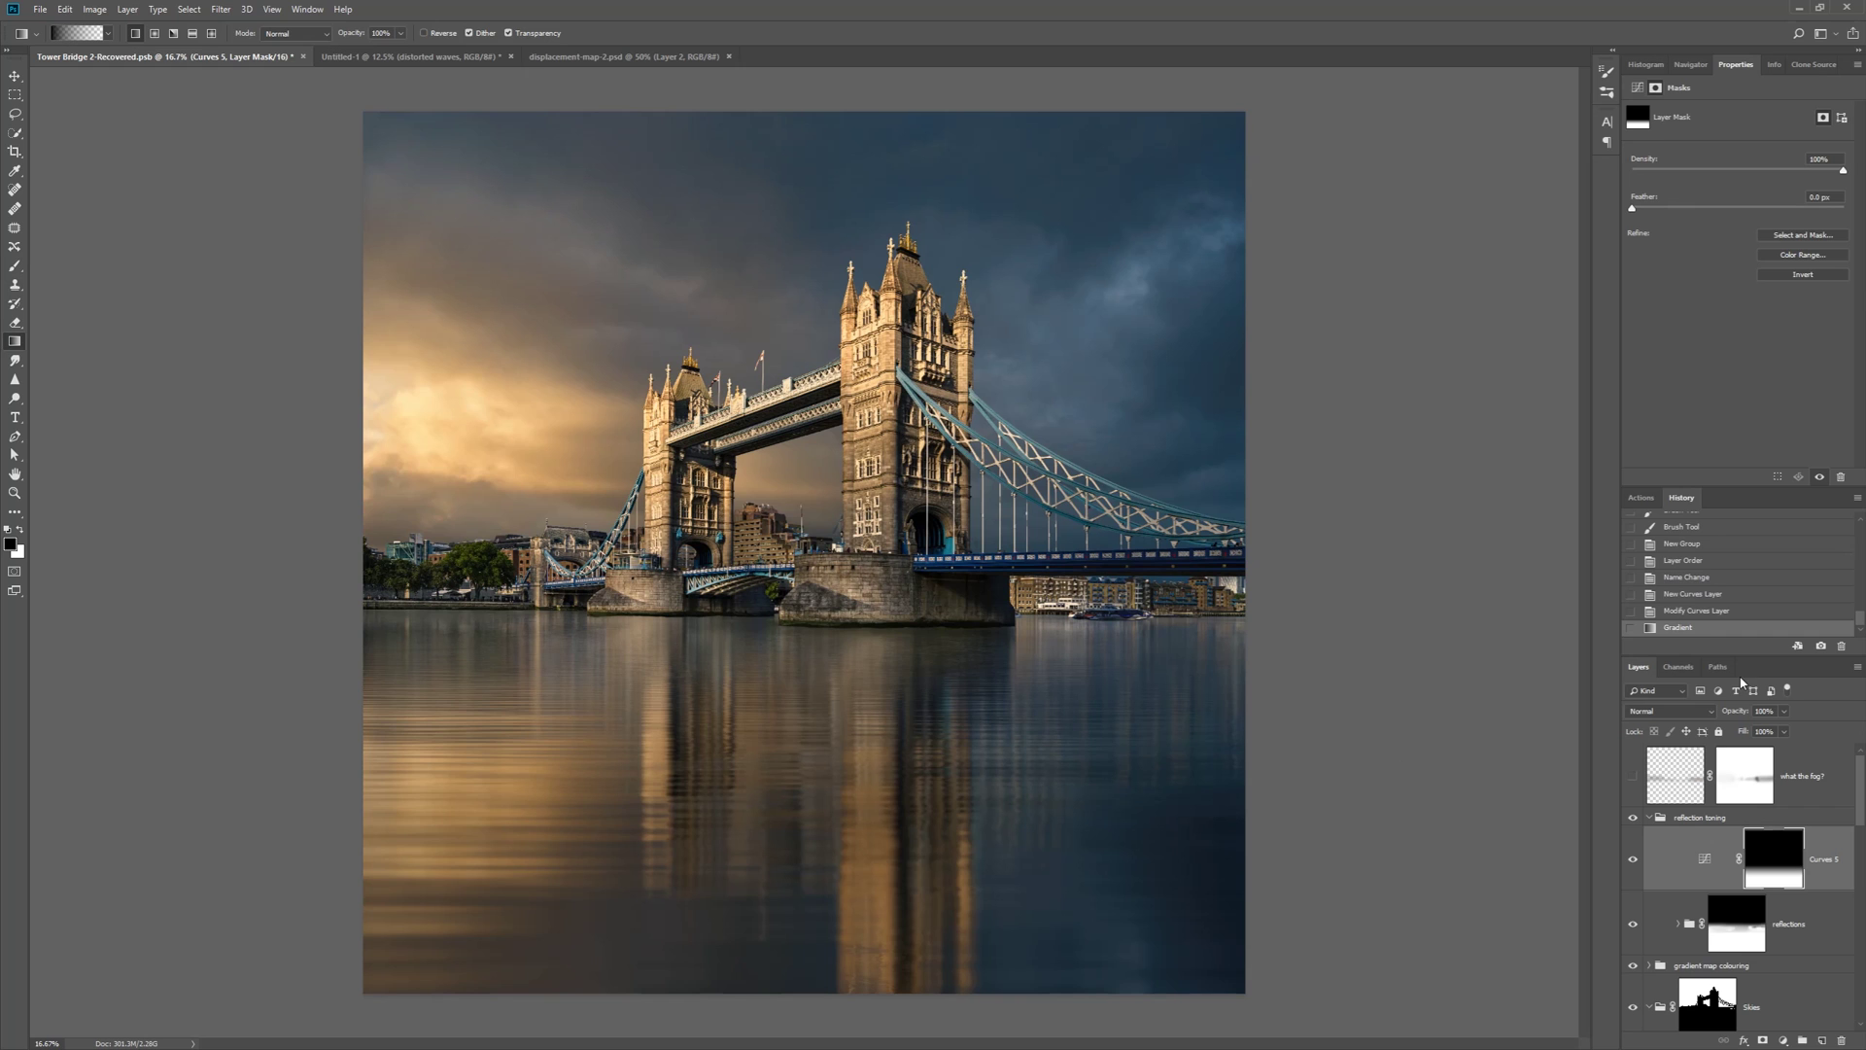
# Rework the Curves mask with a vertical gradient and white gradients from the lower-left corner, and compare the reflection toning group hidden and shown
pyautogui.moveTo(986, 686); pyautogui.dragTo(983, 710)
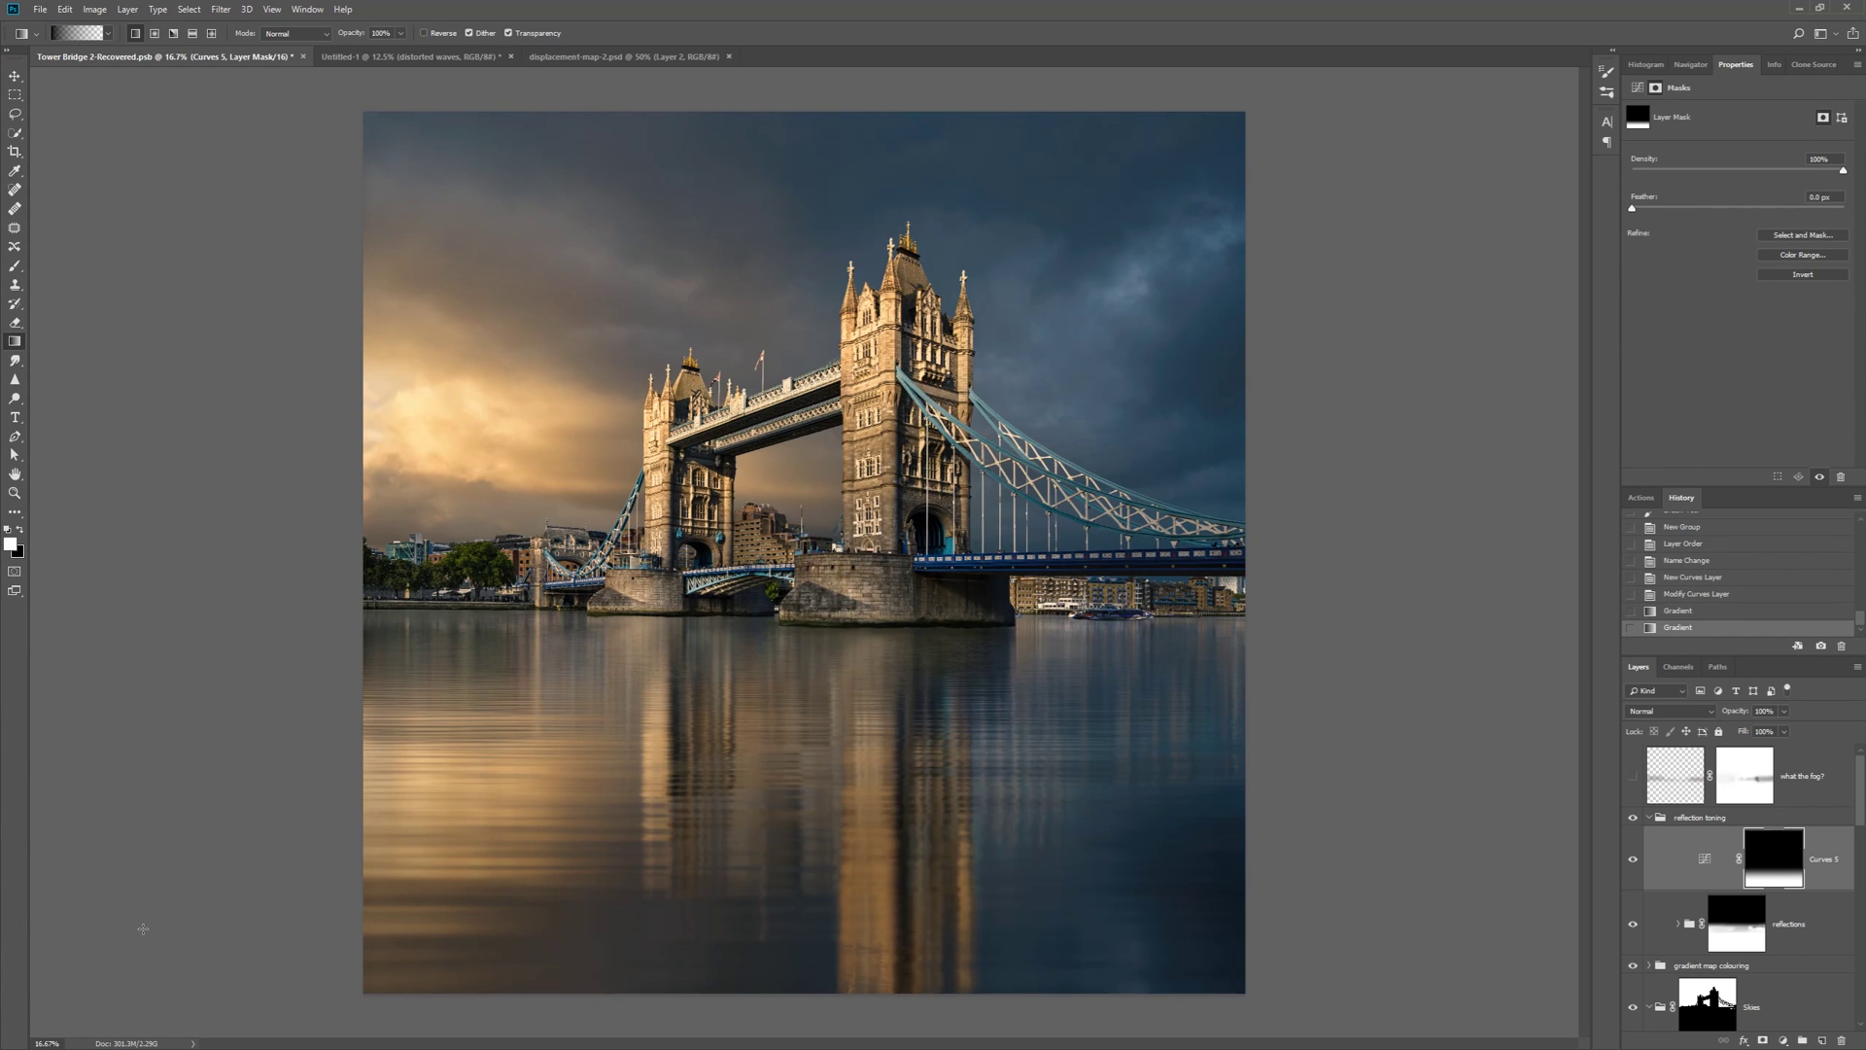
pyautogui.moveTo(143, 928); pyautogui.dragTo(409, 777)
pyautogui.moveTo(286, 984); pyautogui.dragTo(525, 826)
pyautogui.click(1633, 818)
pyautogui.click(1633, 818)
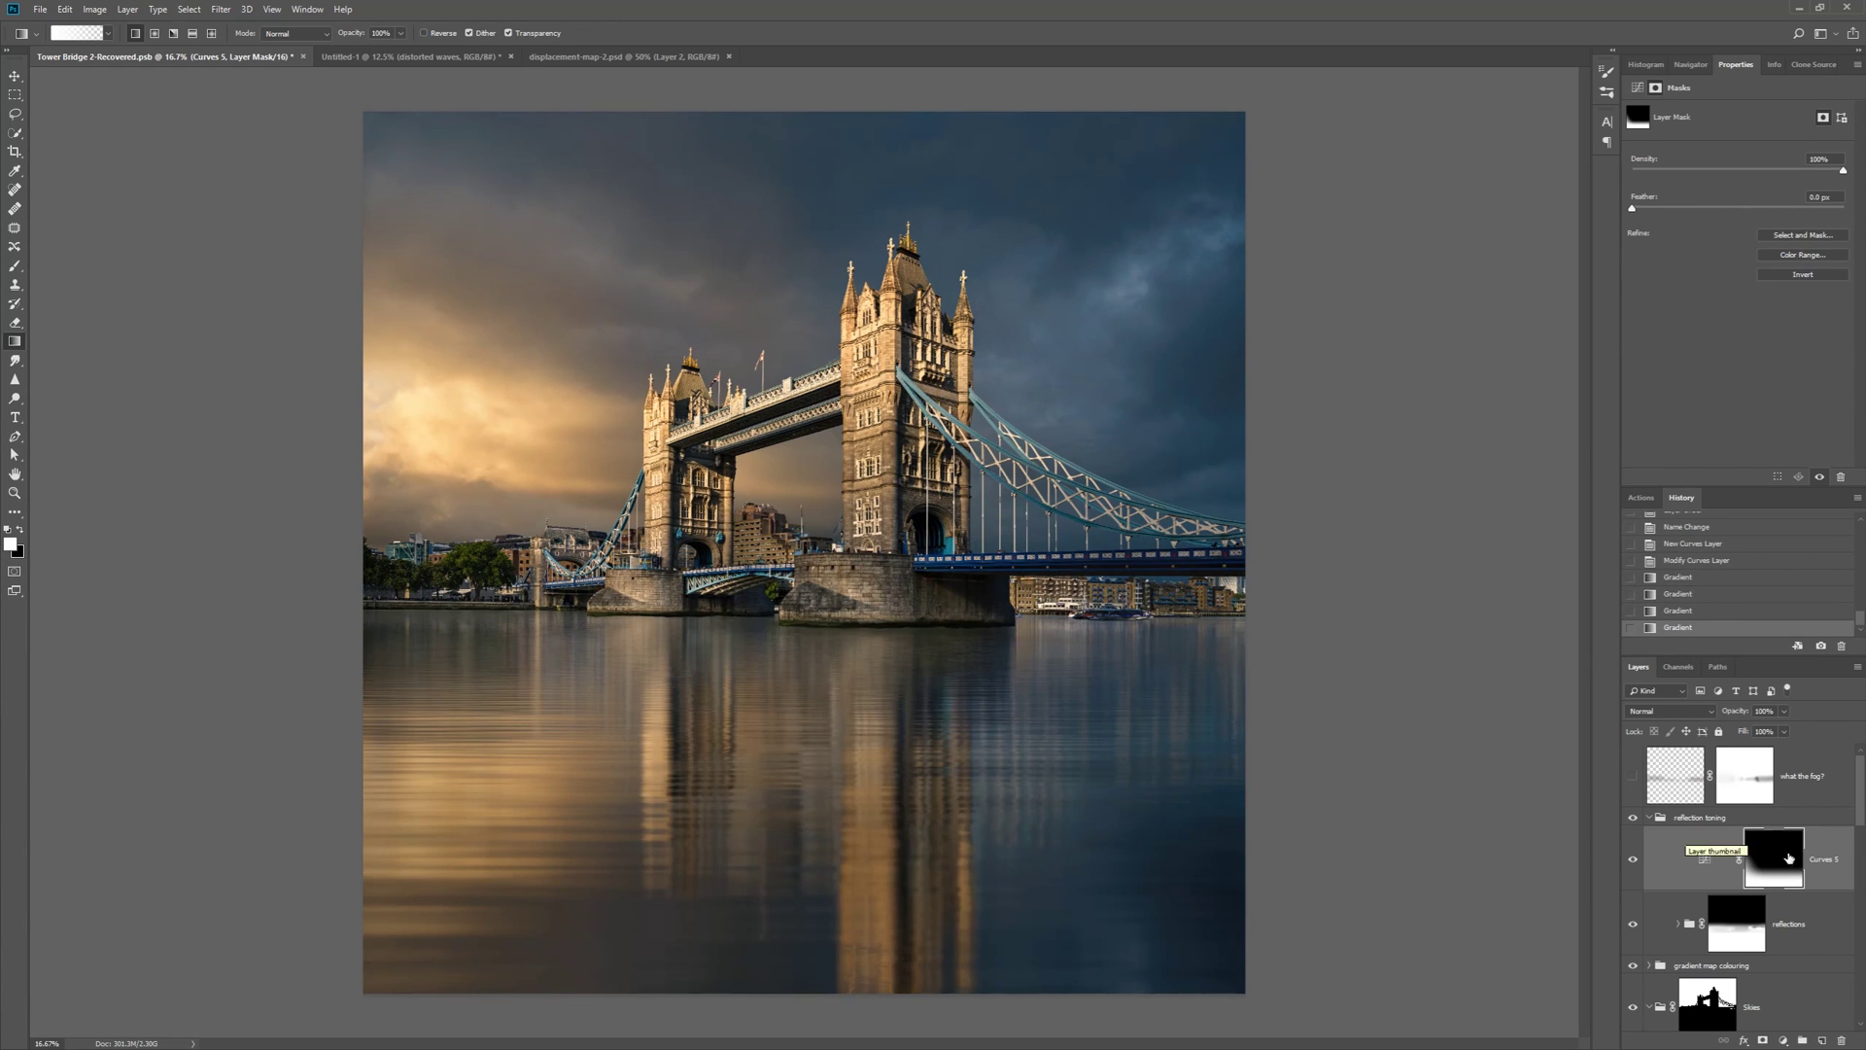
# Mask the reflection toning group with a selection loaded from the inner reflections group's mask
pyautogui.click(1679, 924)
pyautogui.keyDown('ctrl'); pyautogui.click(1765, 992); pyautogui.keyUp('ctrl')
pyautogui.click(1713, 817)
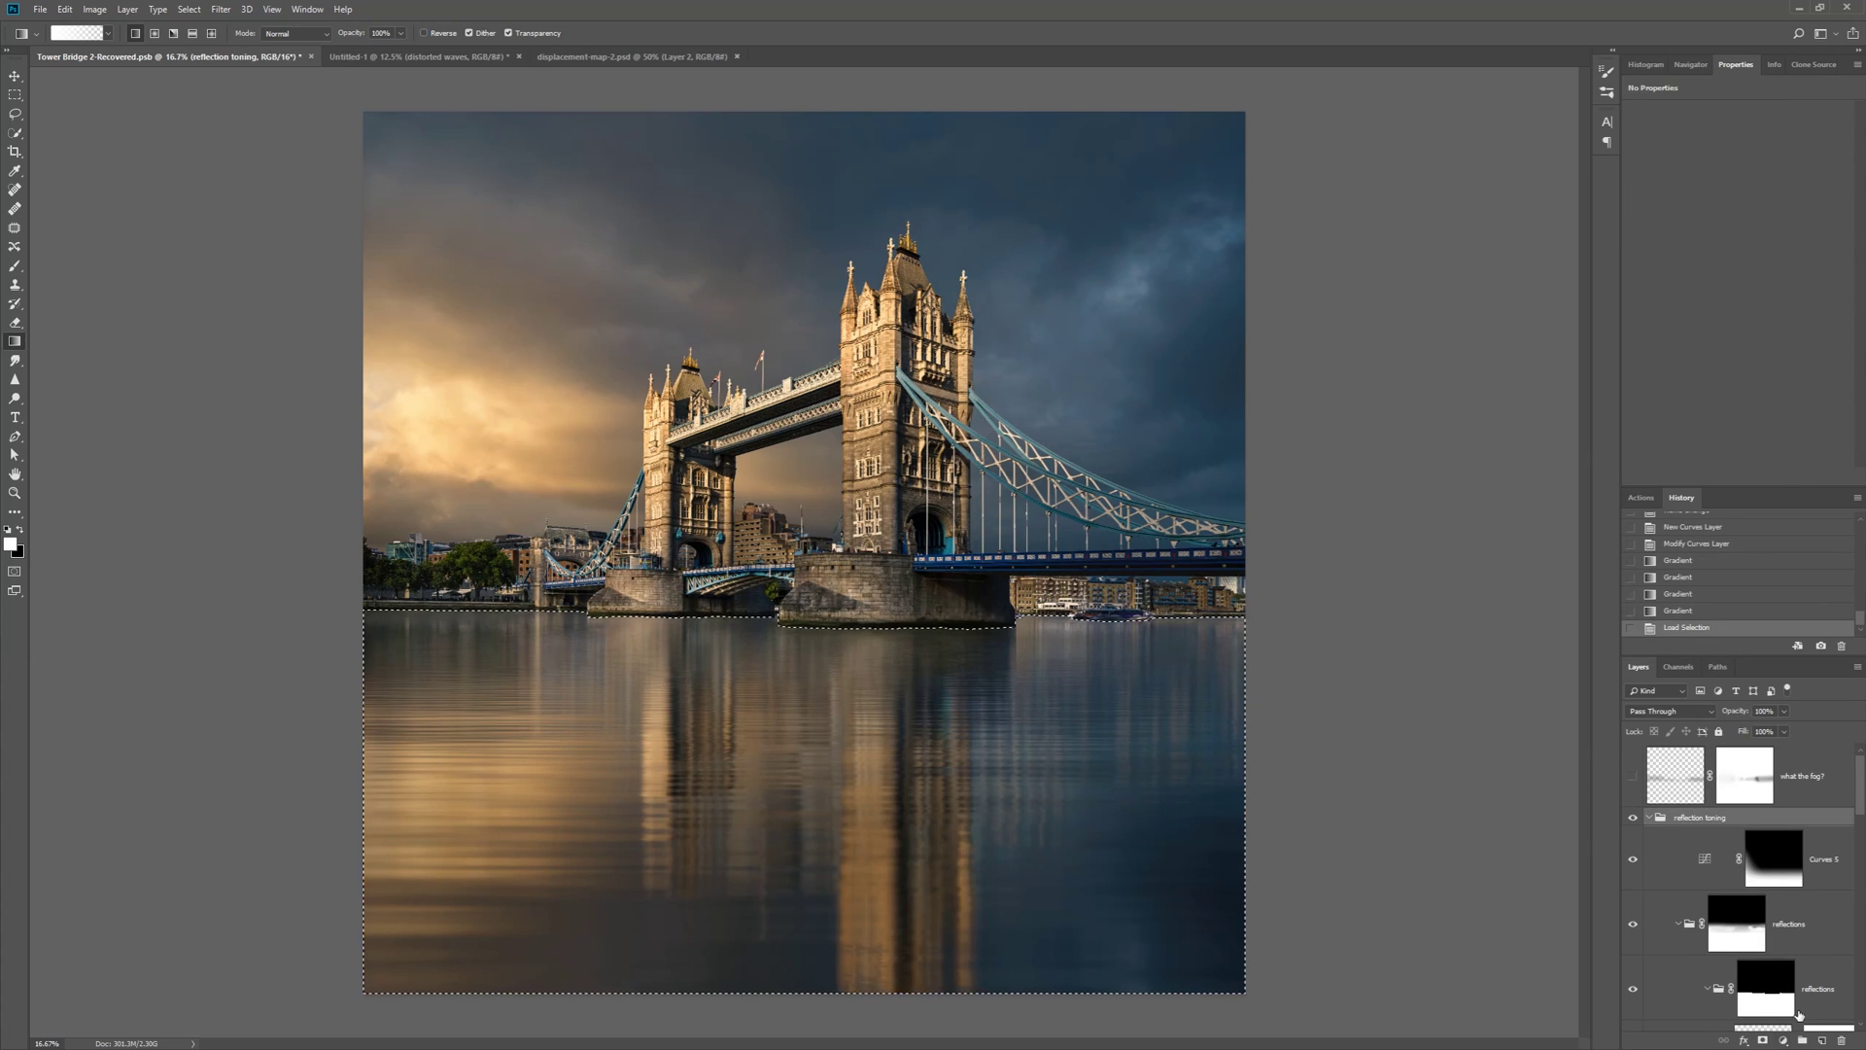
pyautogui.click(1762, 1039)
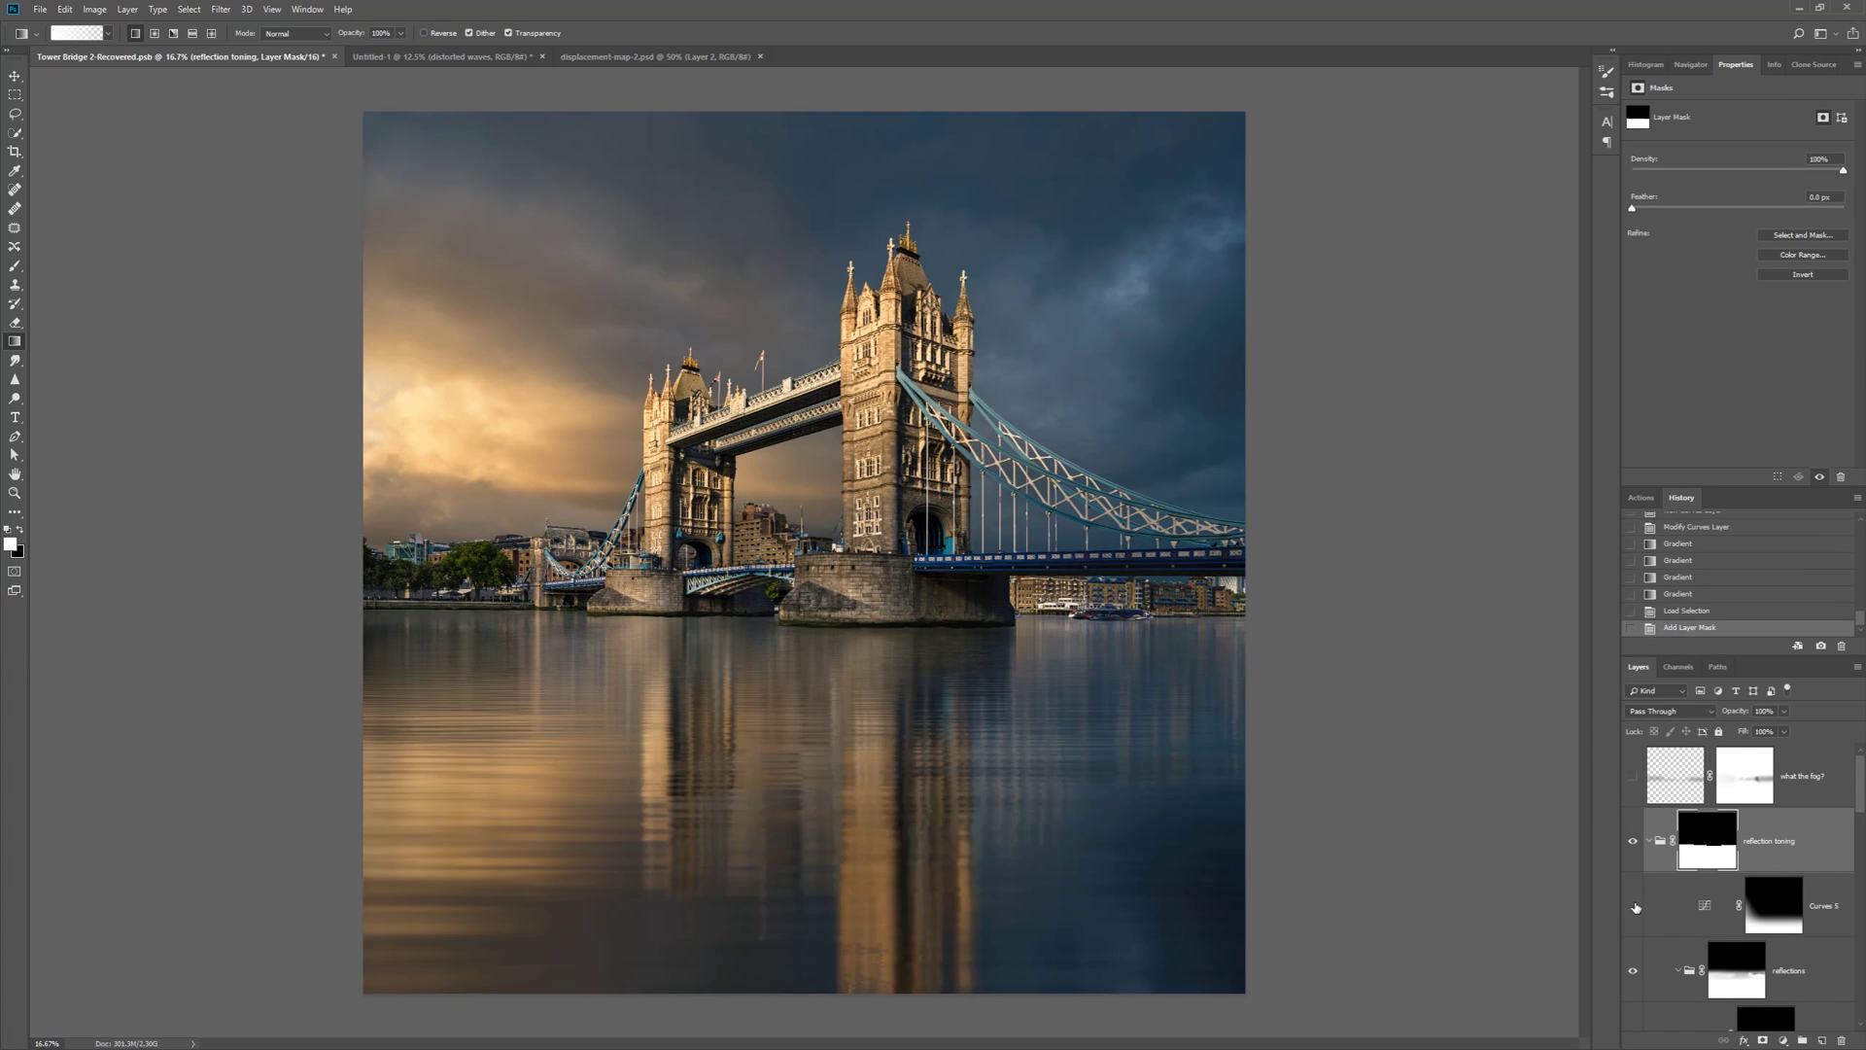
# Paint black at 50% opacity with a large soft brush on the Curves mask over the upper water, and compare the adjustment hidden and shown
pyautogui.click(1668, 906)
pyautogui.press('b')
pyautogui.press(']')
pyautogui.press(']')
pyautogui.press(']')
pyautogui.press(']')
pyautogui.press(']')
pyautogui.press(']')
pyautogui.press(']')
pyautogui.press(']')
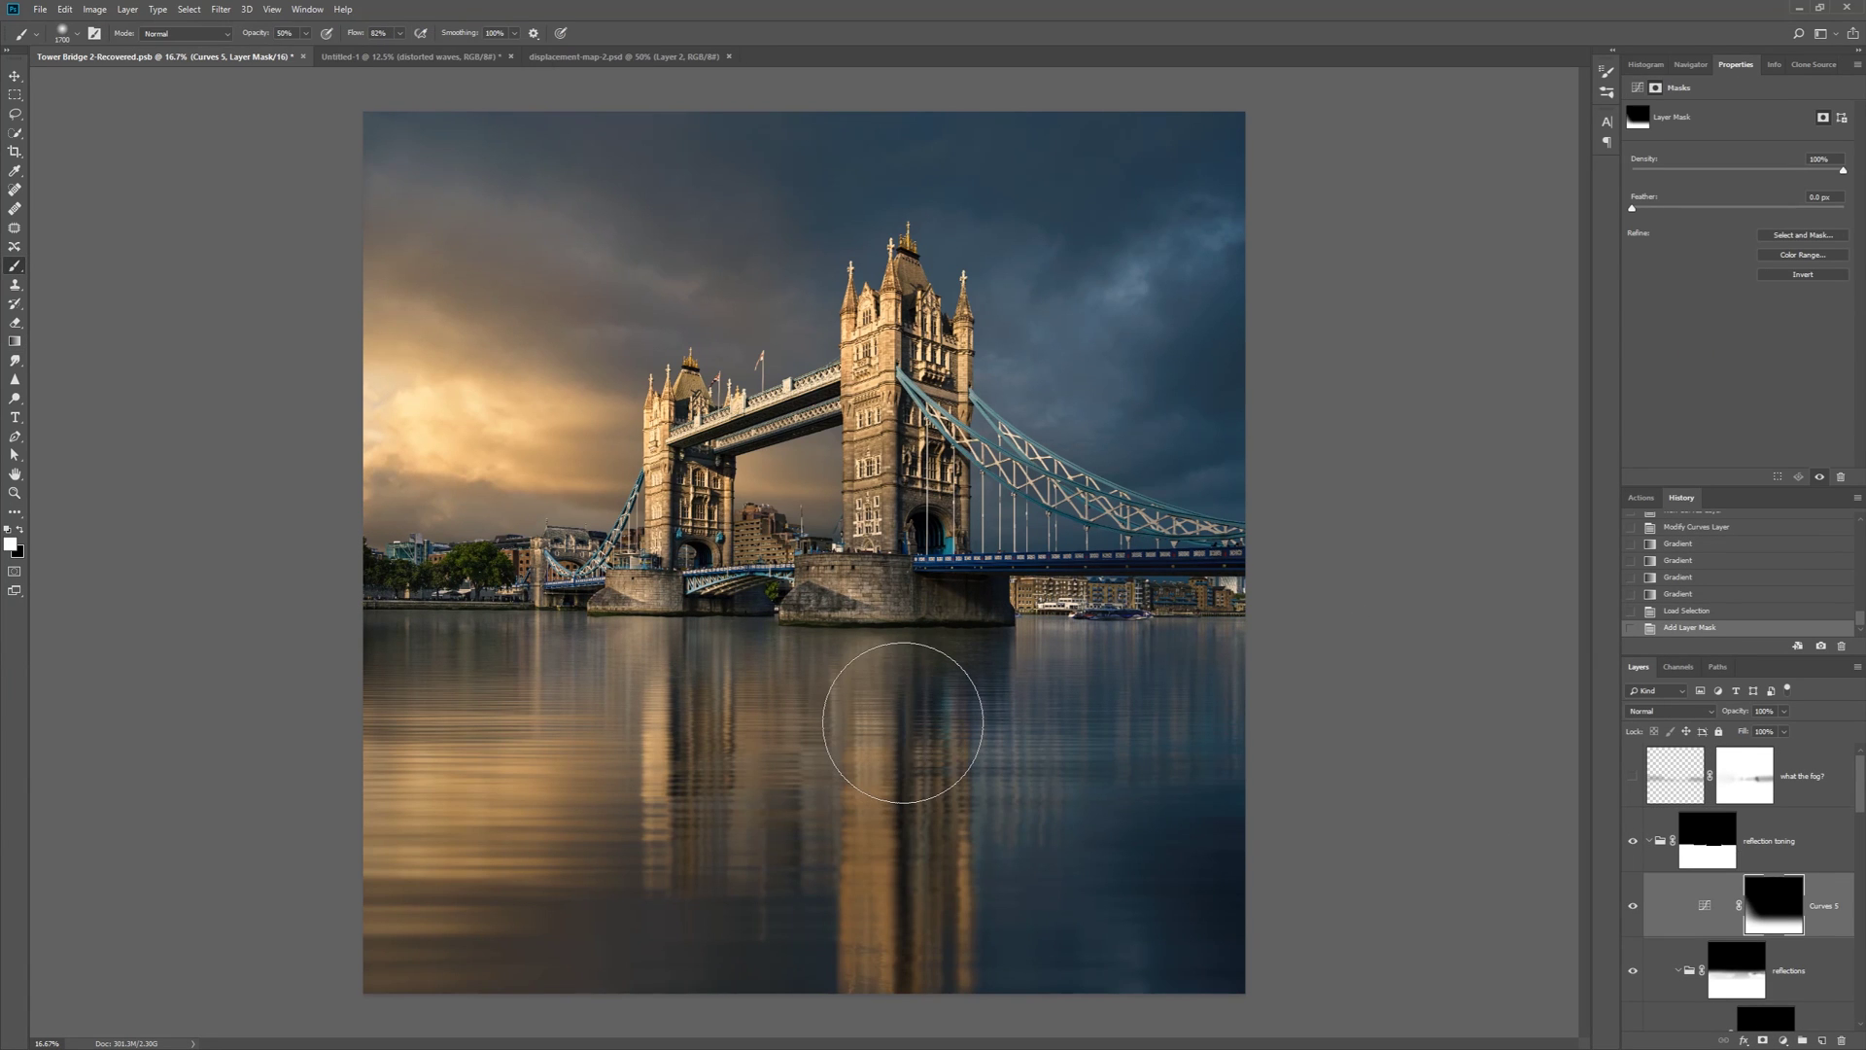
pyautogui.press('x')
pyautogui.click(774, 754)
pyautogui.click(881, 750)
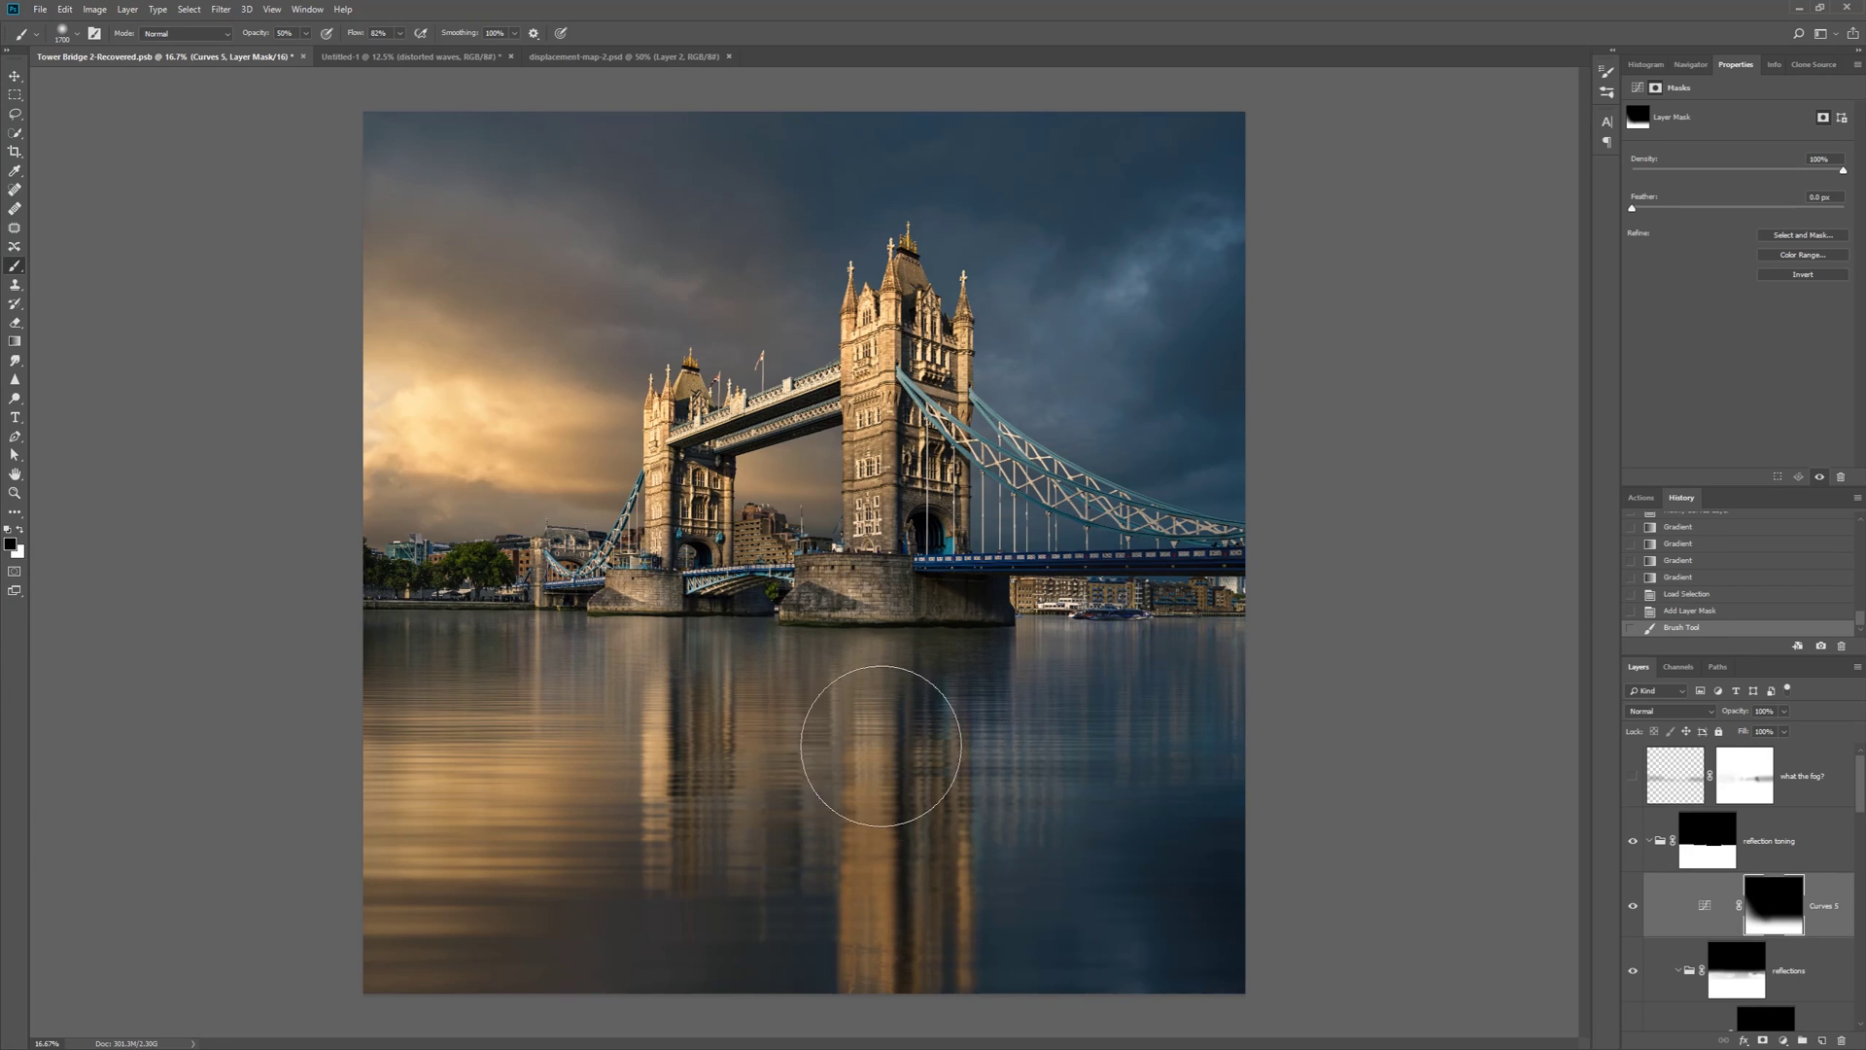
pyautogui.click(900, 802)
pyautogui.click(911, 720)
pyautogui.click(1014, 737)
pyautogui.click(802, 708)
pyautogui.click(521, 666)
pyautogui.click(1108, 697)
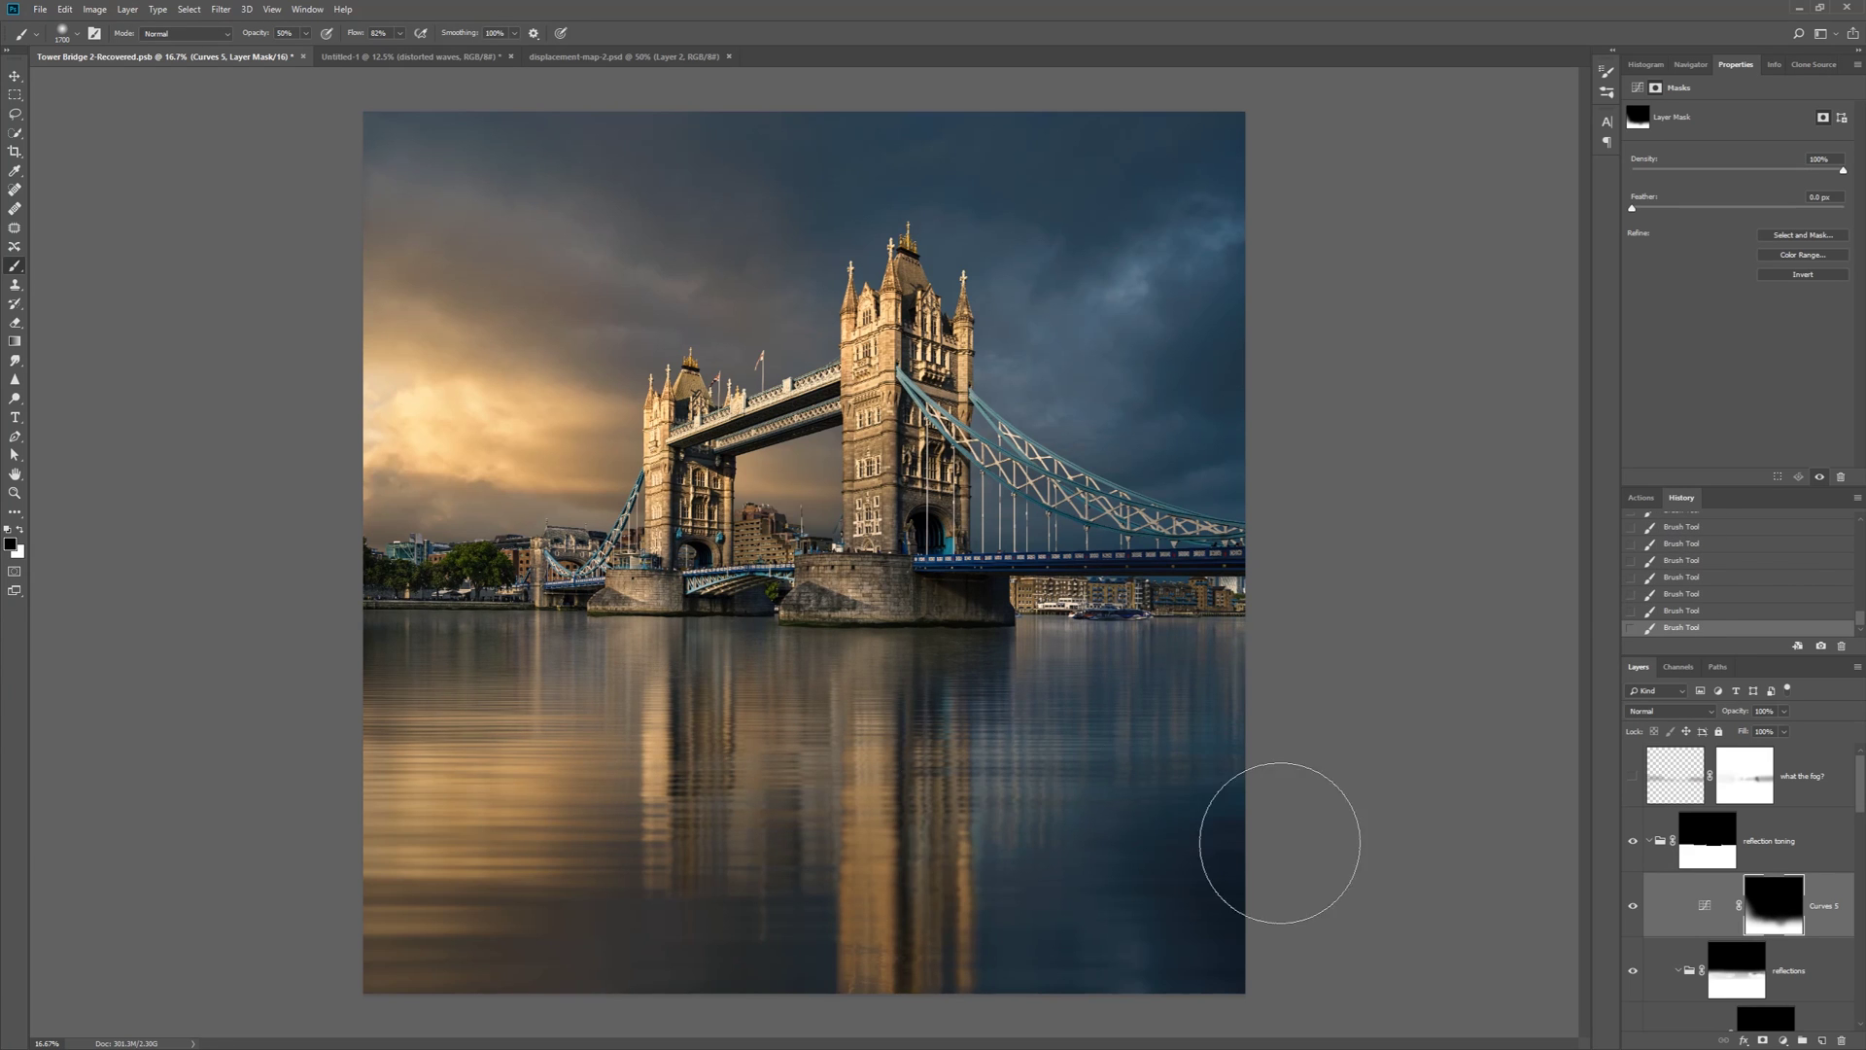
pyautogui.click(1633, 906)
pyautogui.click(1633, 906)
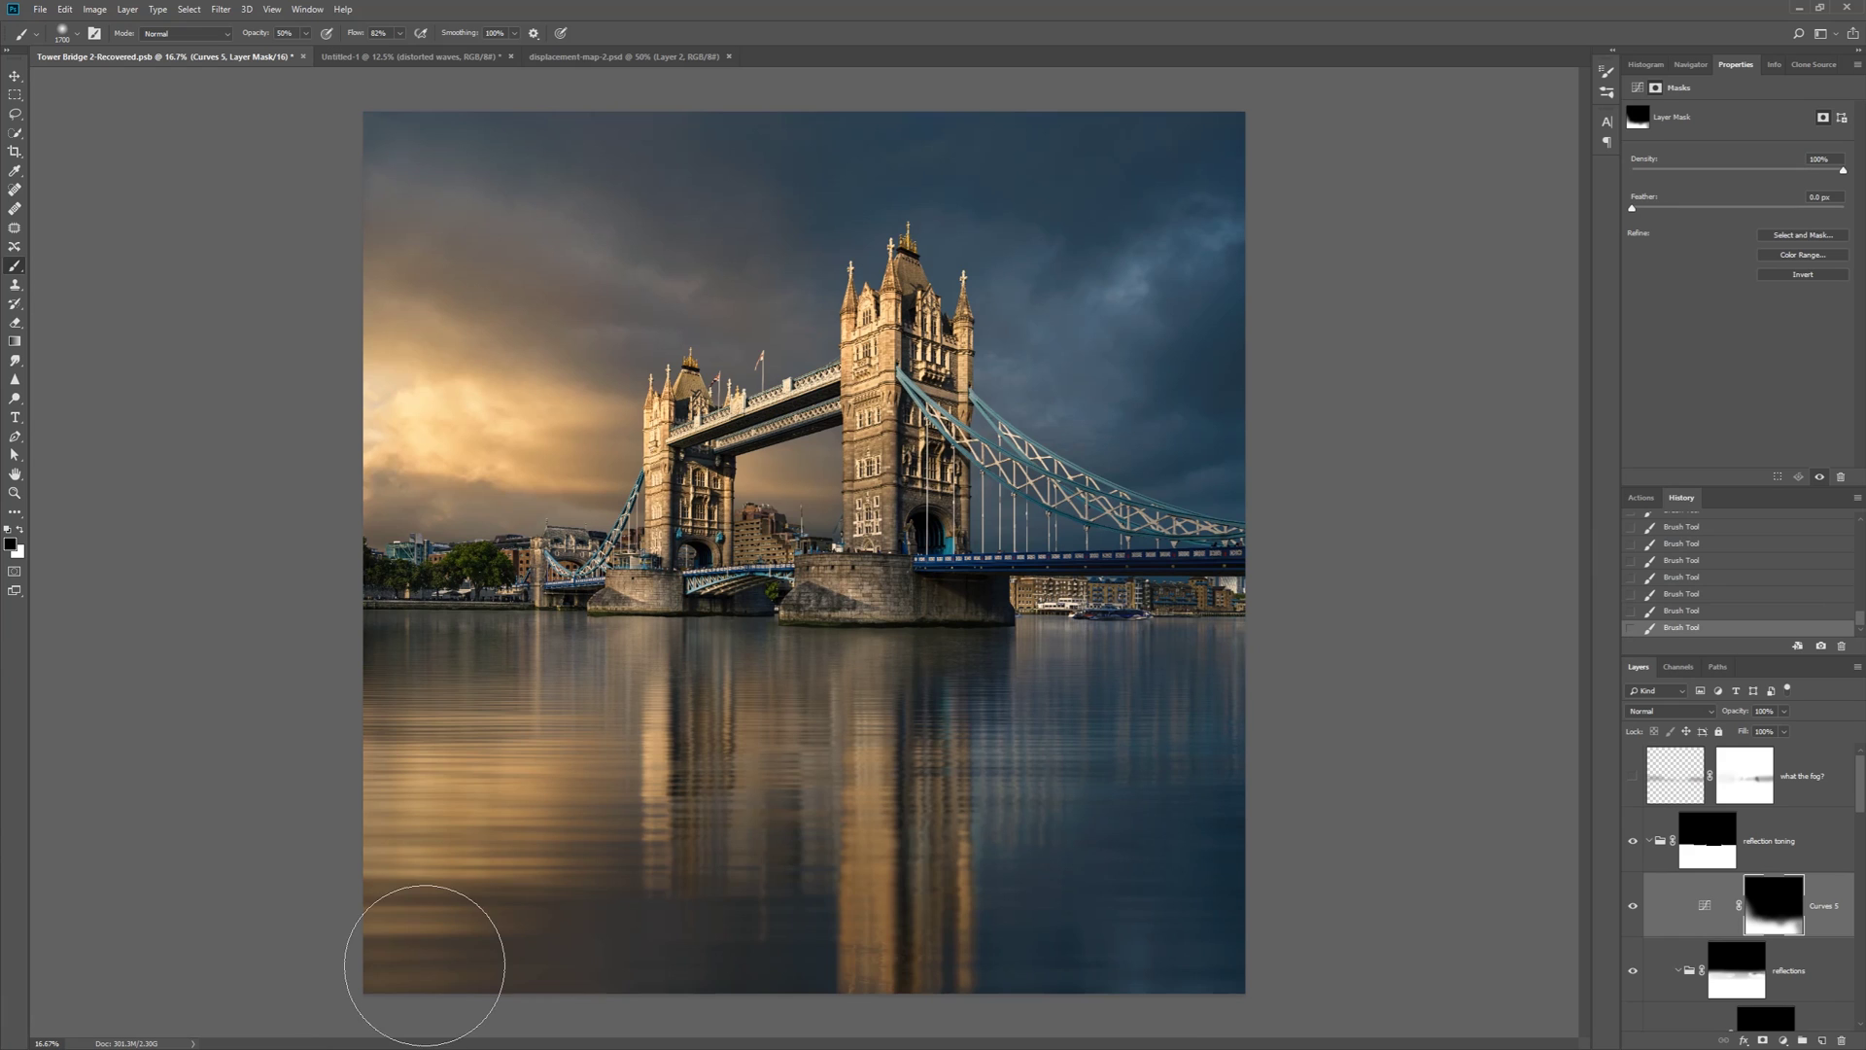
# Add a new layer above the Curves adjustment and paint dark blue at 20% brush opacity over the lower water and tower reflection
pyautogui.press('2')
pyautogui.press('x')
pyautogui.hotkey('ctrl', 'shift', 'alt', 'n')
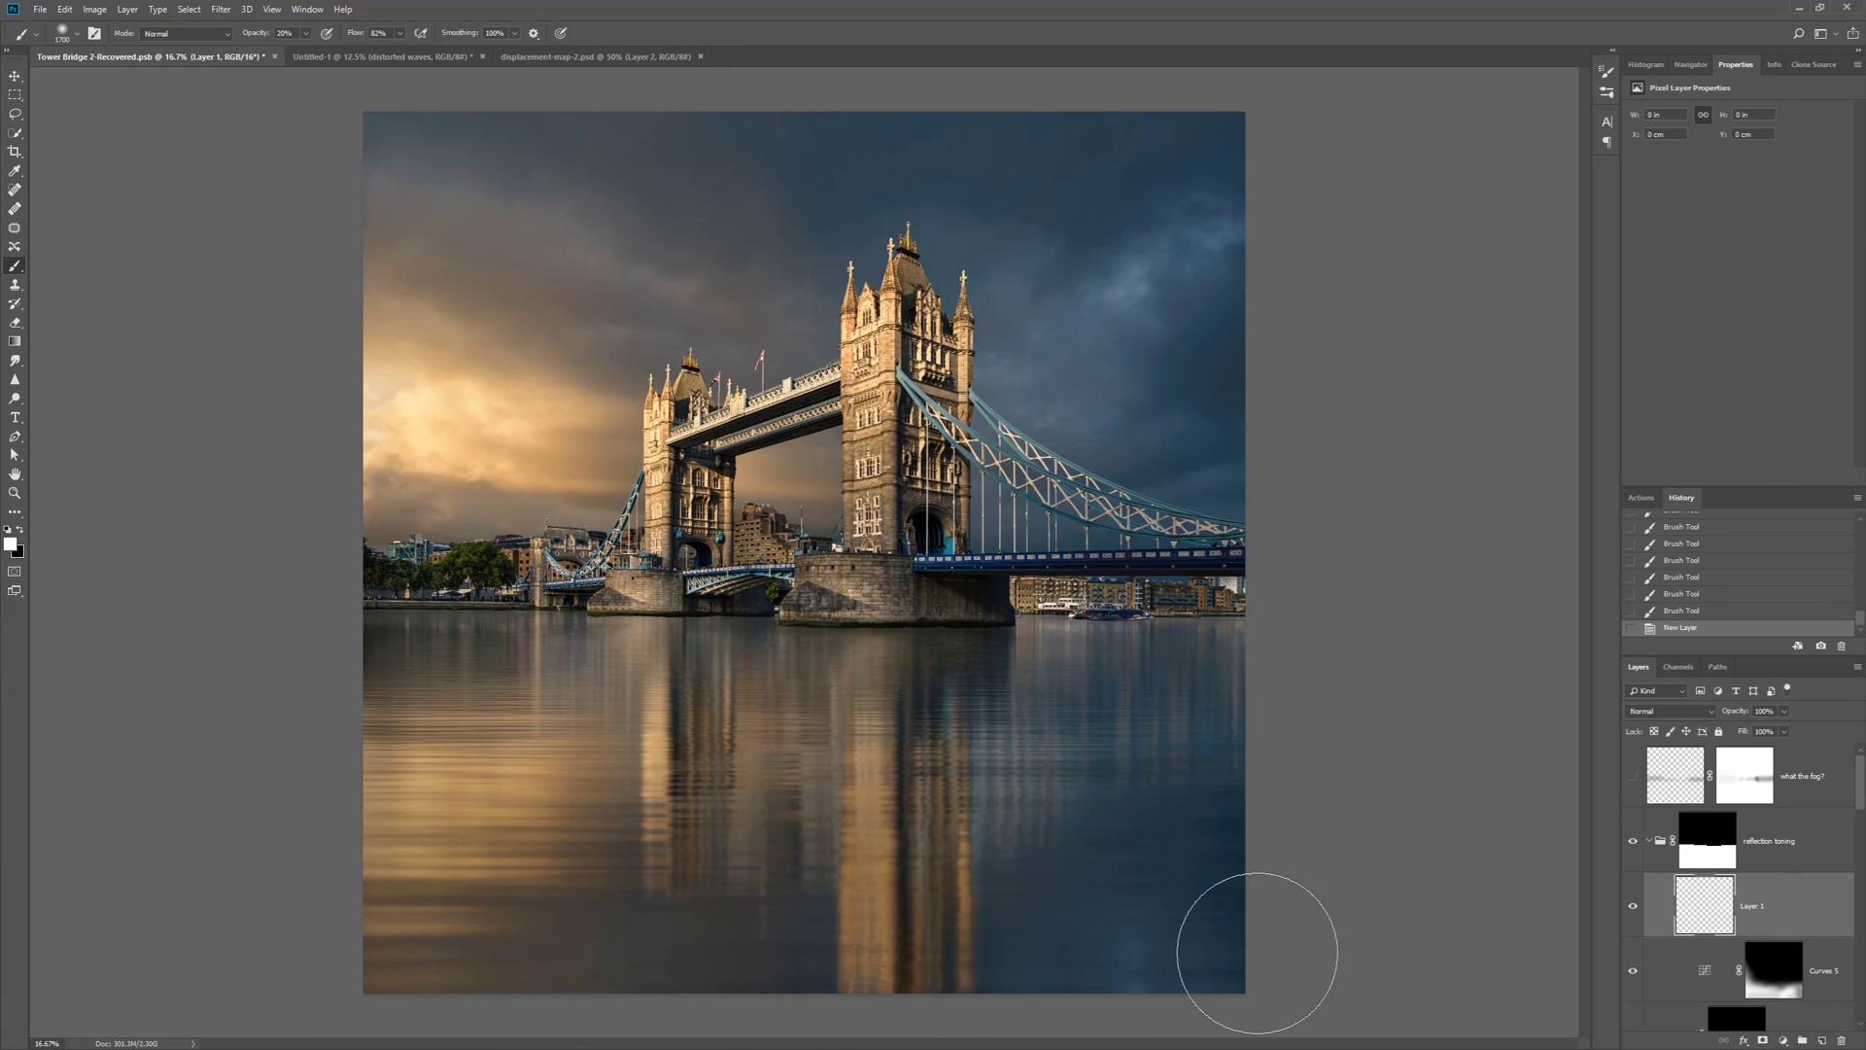
pyautogui.click(1134, 987)
pyautogui.click(1009, 968)
pyautogui.click(908, 983)
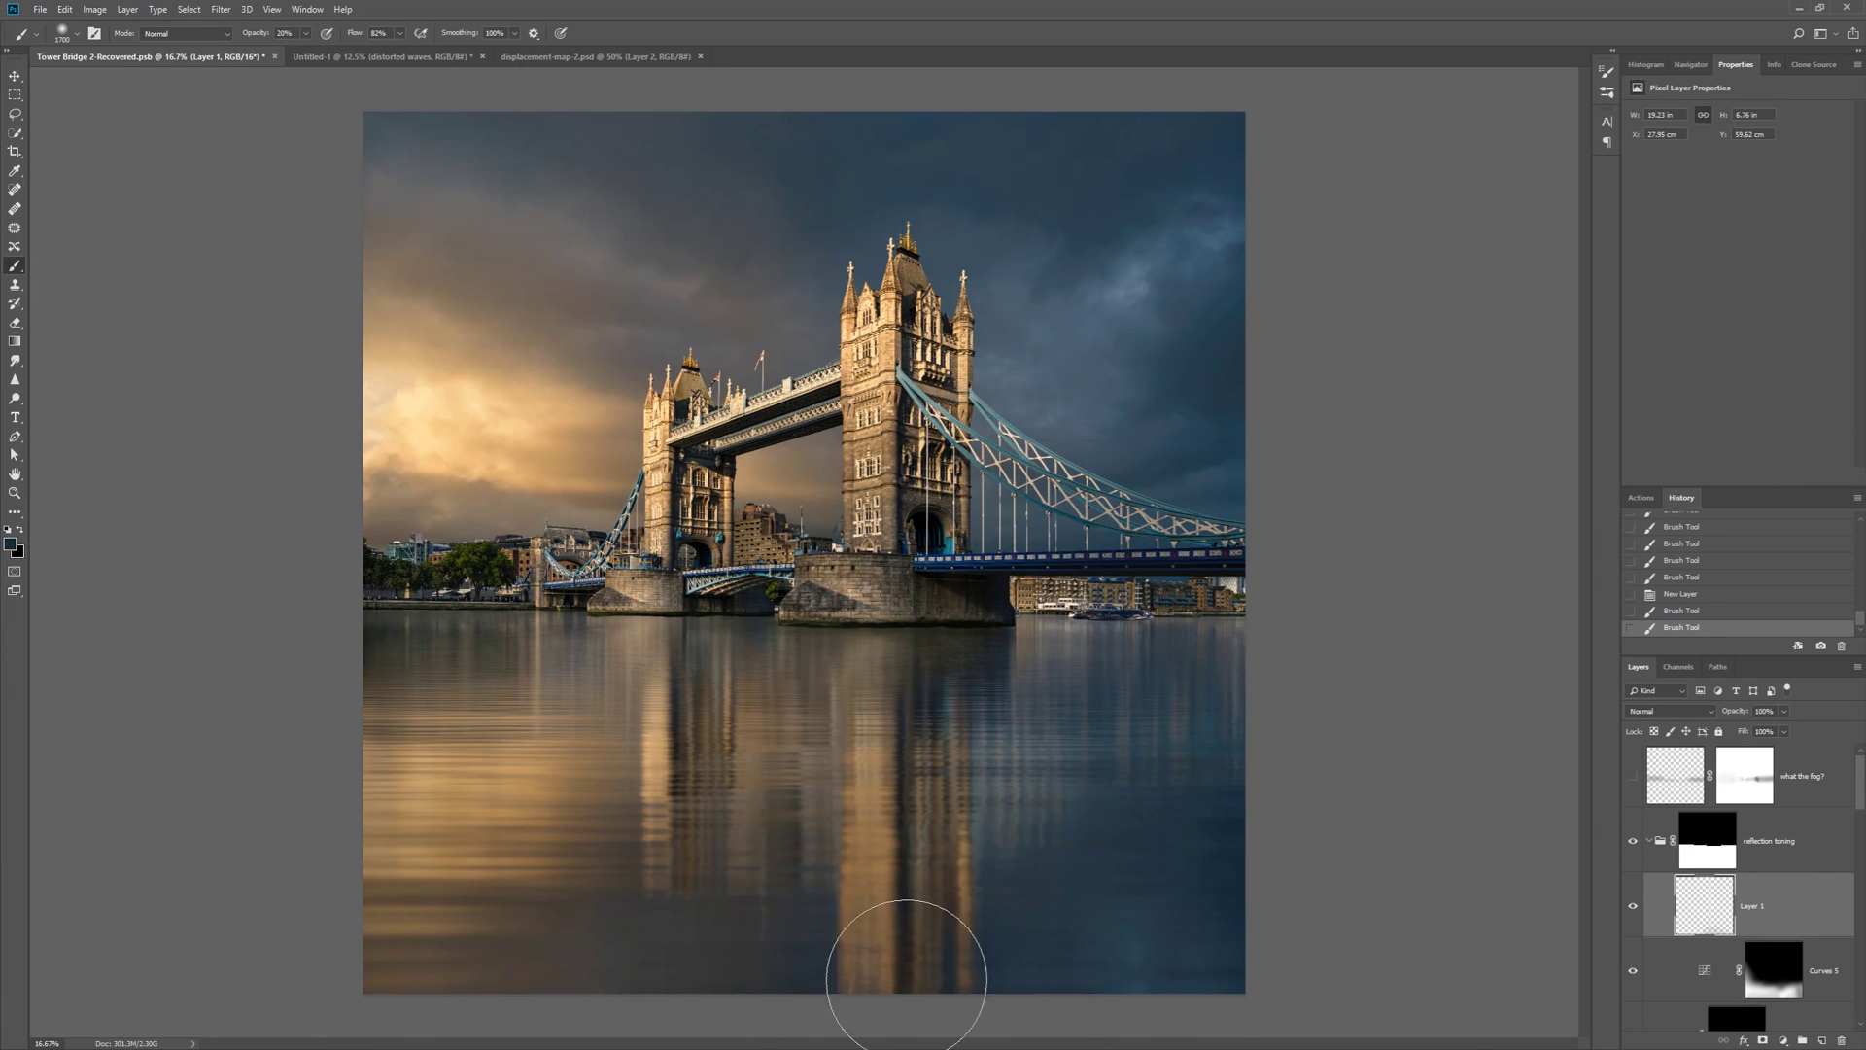
pyautogui.click(920, 945)
pyautogui.click(293, 950)
pyautogui.click(942, 980)
pyautogui.click(880, 982)
pyautogui.click(889, 851)
pyautogui.click(369, 875)
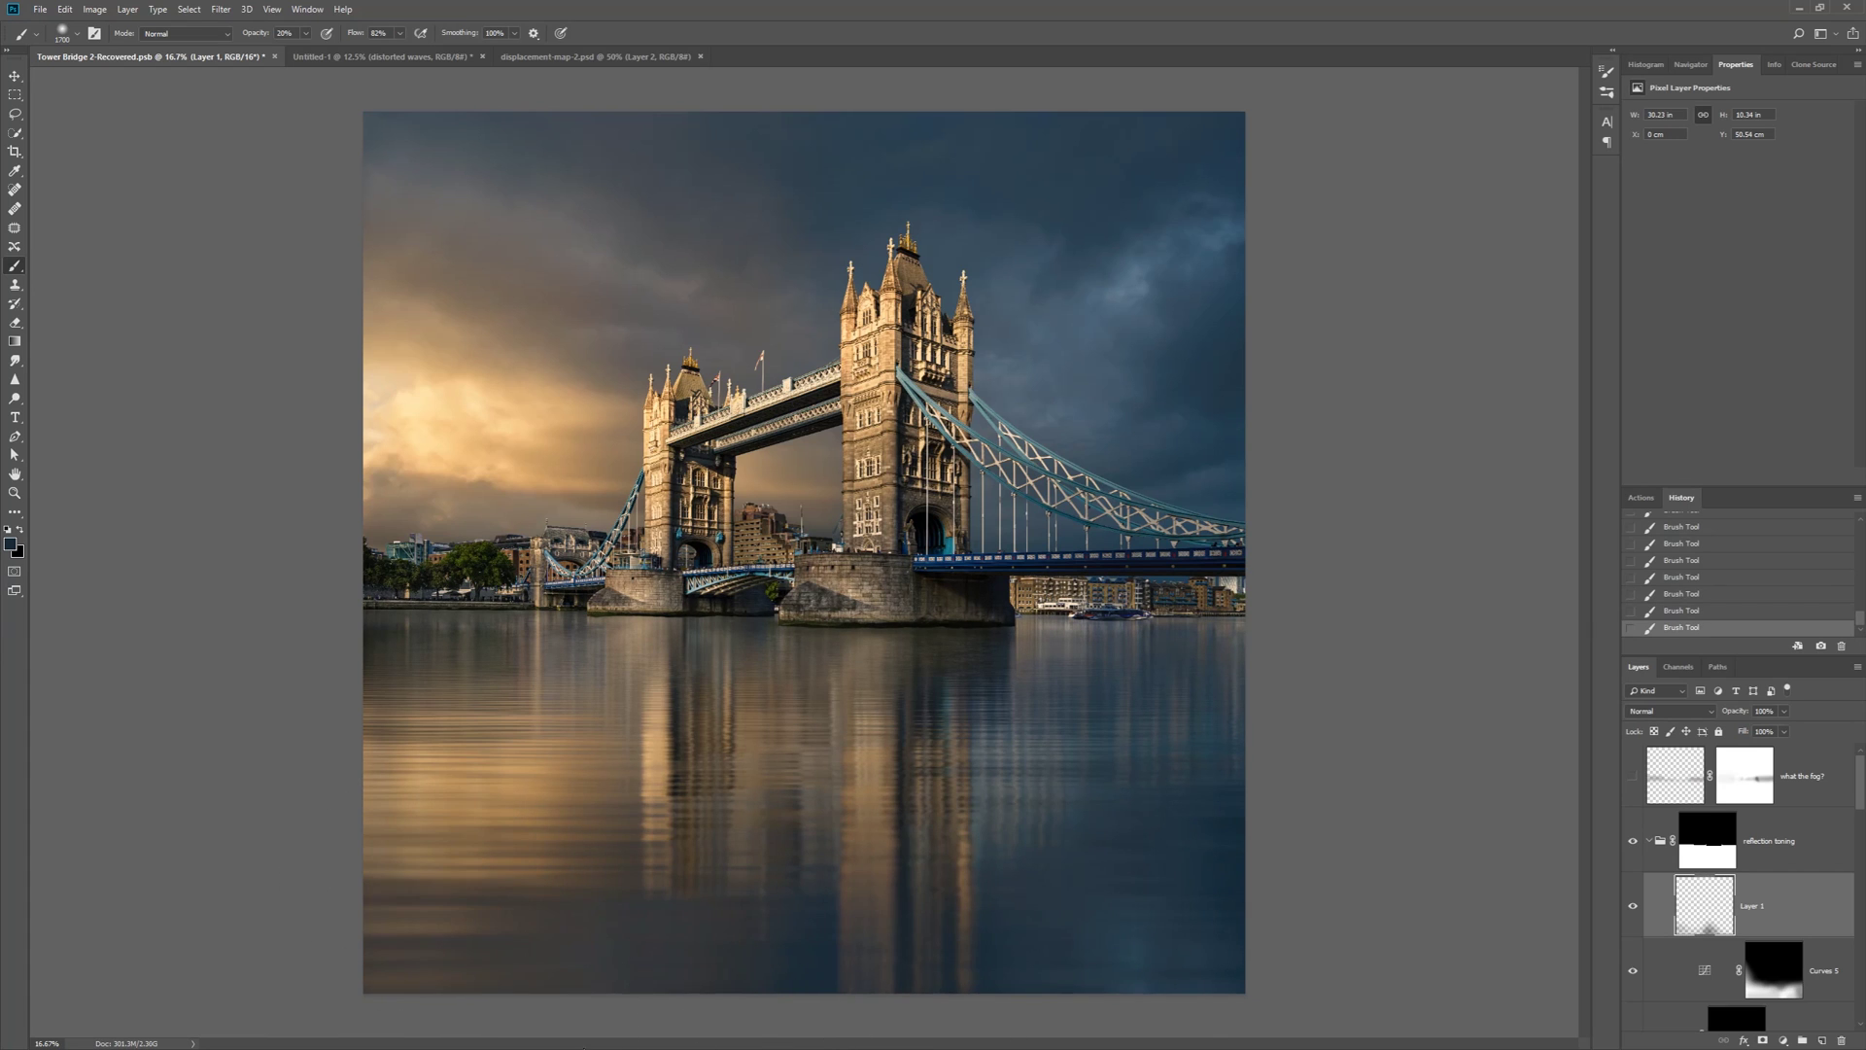
# Try other blend modes, including Overlay, on the dark blue painted layer
pyautogui.click(1670, 711)
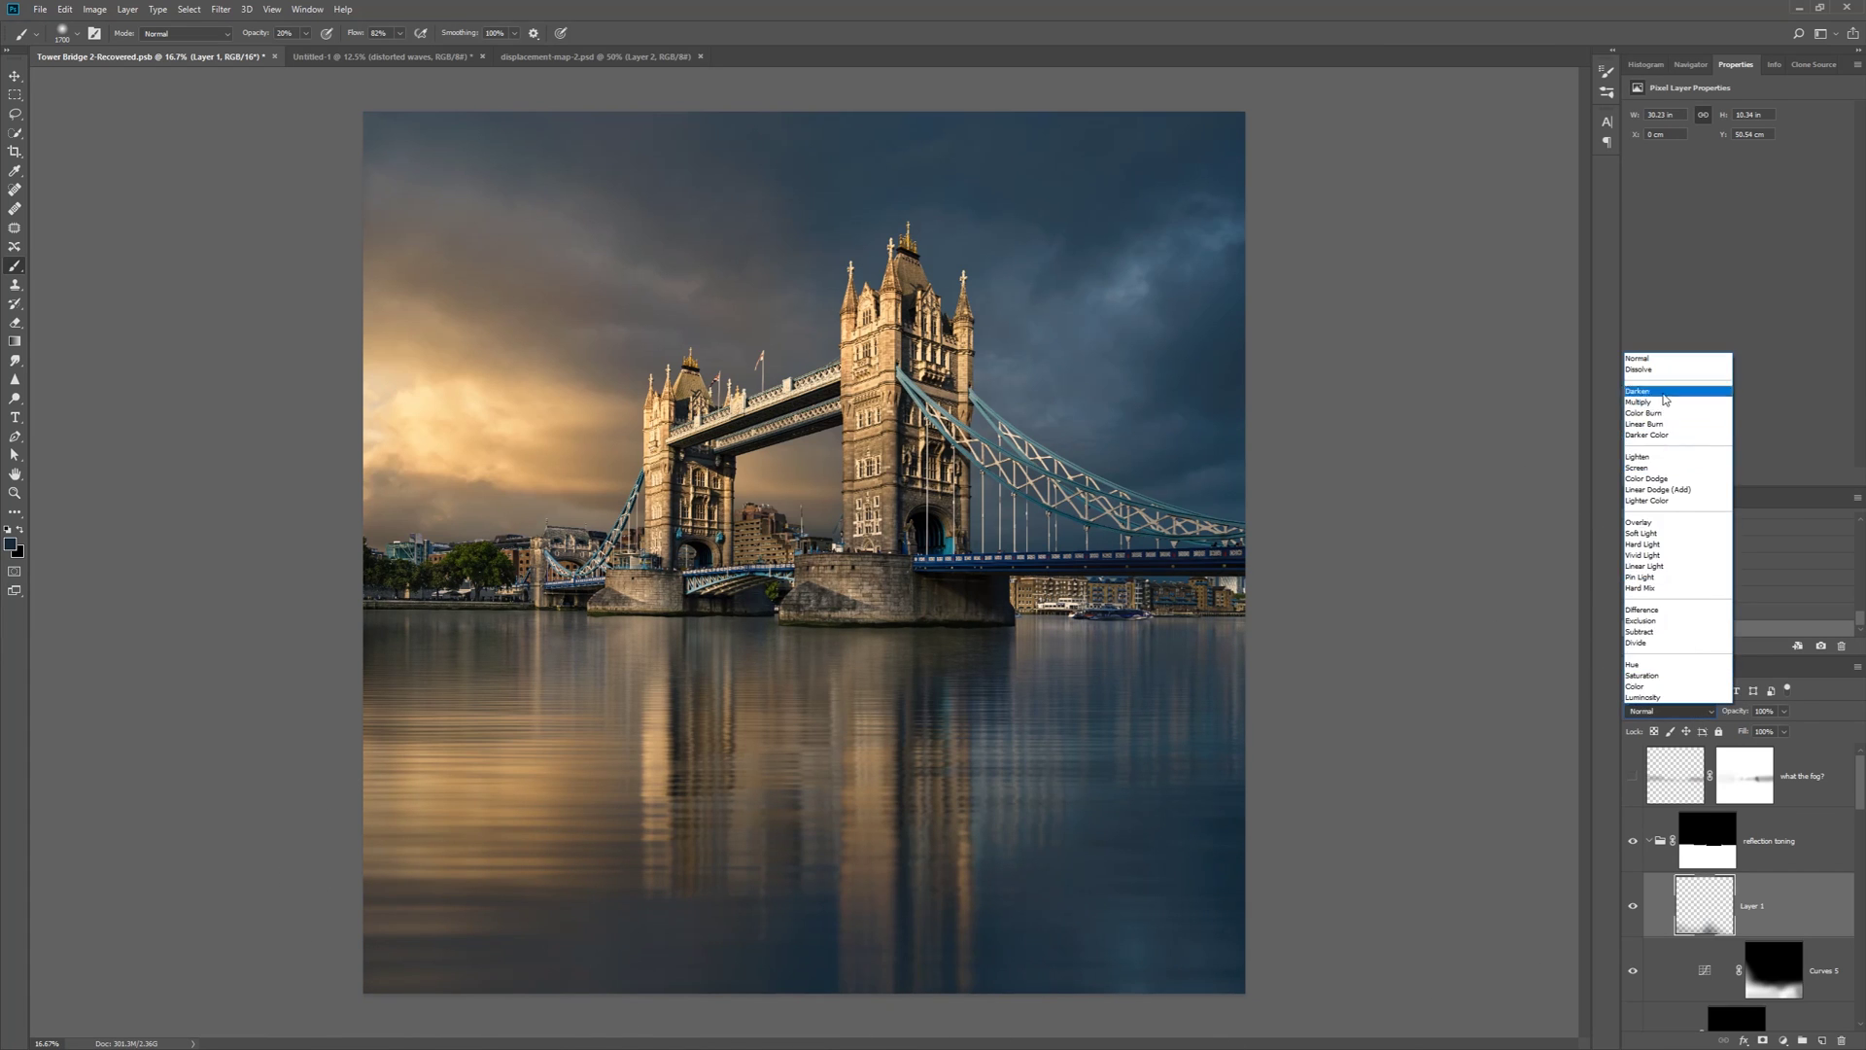
pyautogui.click(1678, 540)
pyautogui.click(1670, 711)
pyautogui.click(1679, 528)
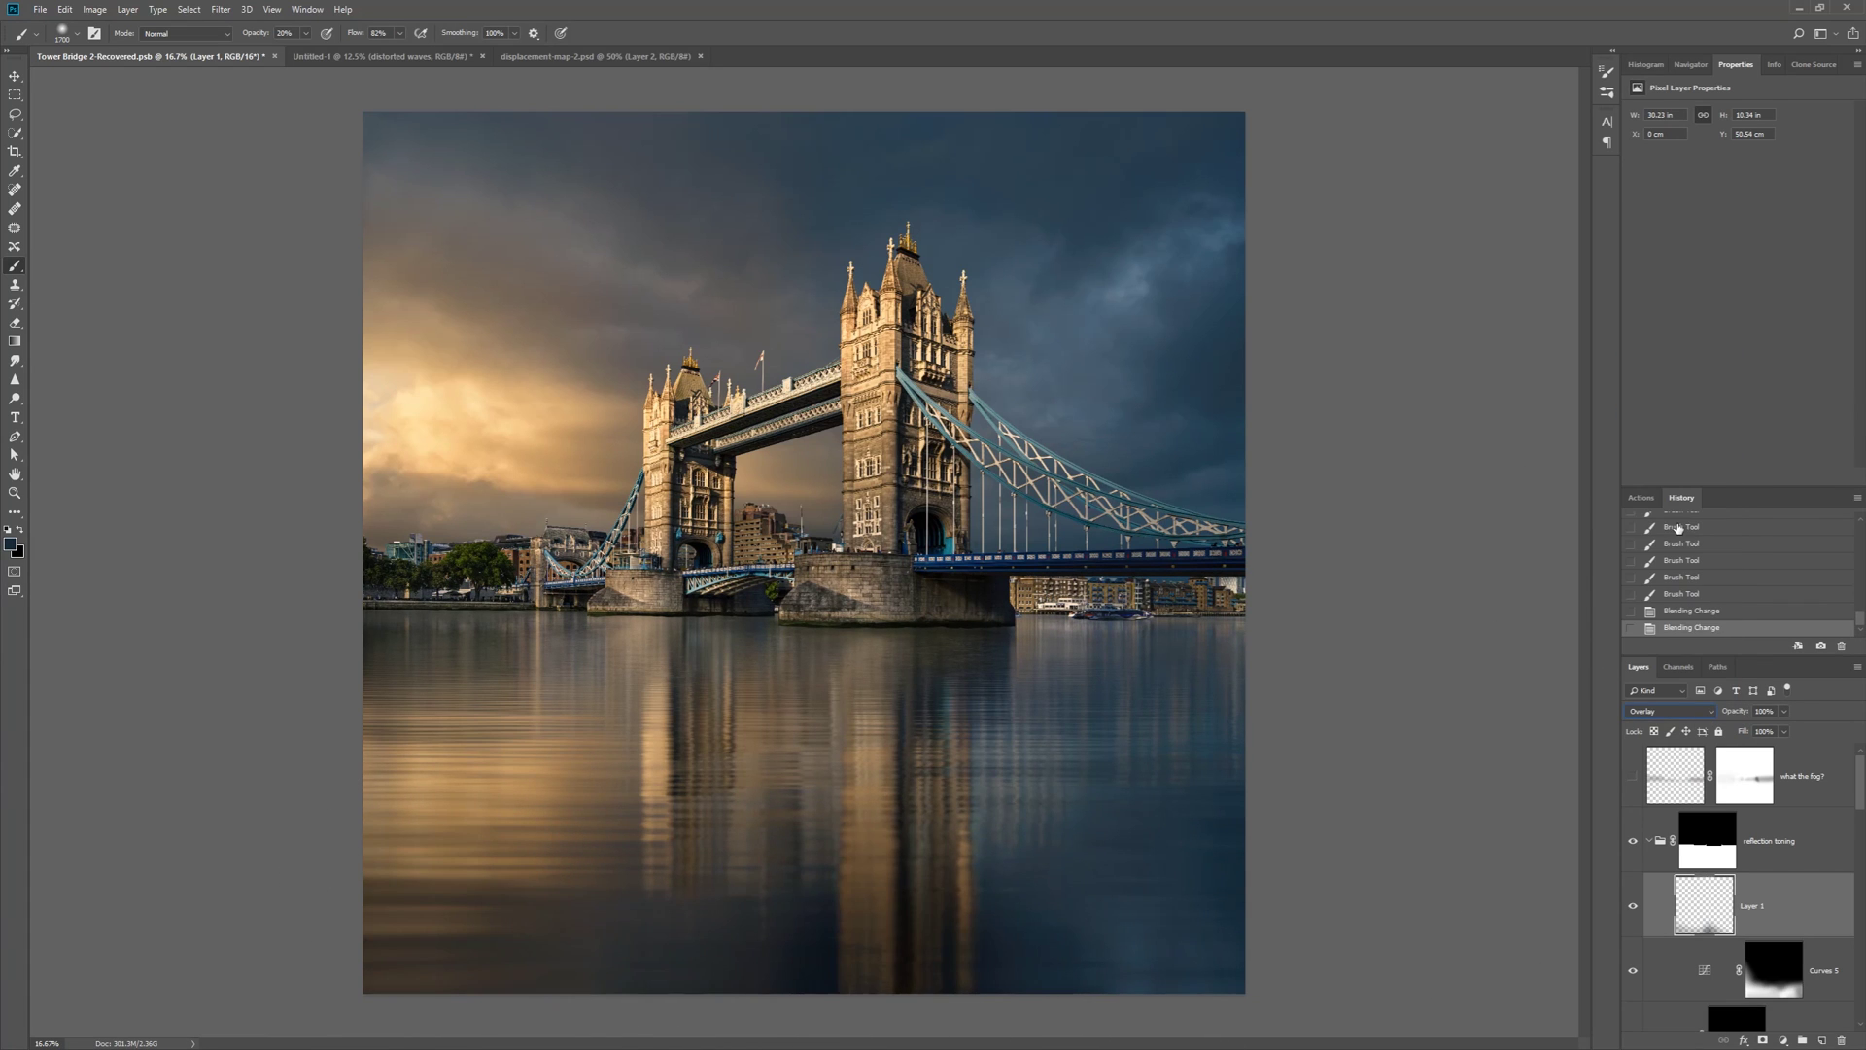
# Split the painted layer's Blend If shadow slider for the underlying layer and set its blend mode to Normal
pyautogui.doubleClick(1829, 913)
pyautogui.moveTo(1436, 474); pyautogui.dragTo(1490, 476)
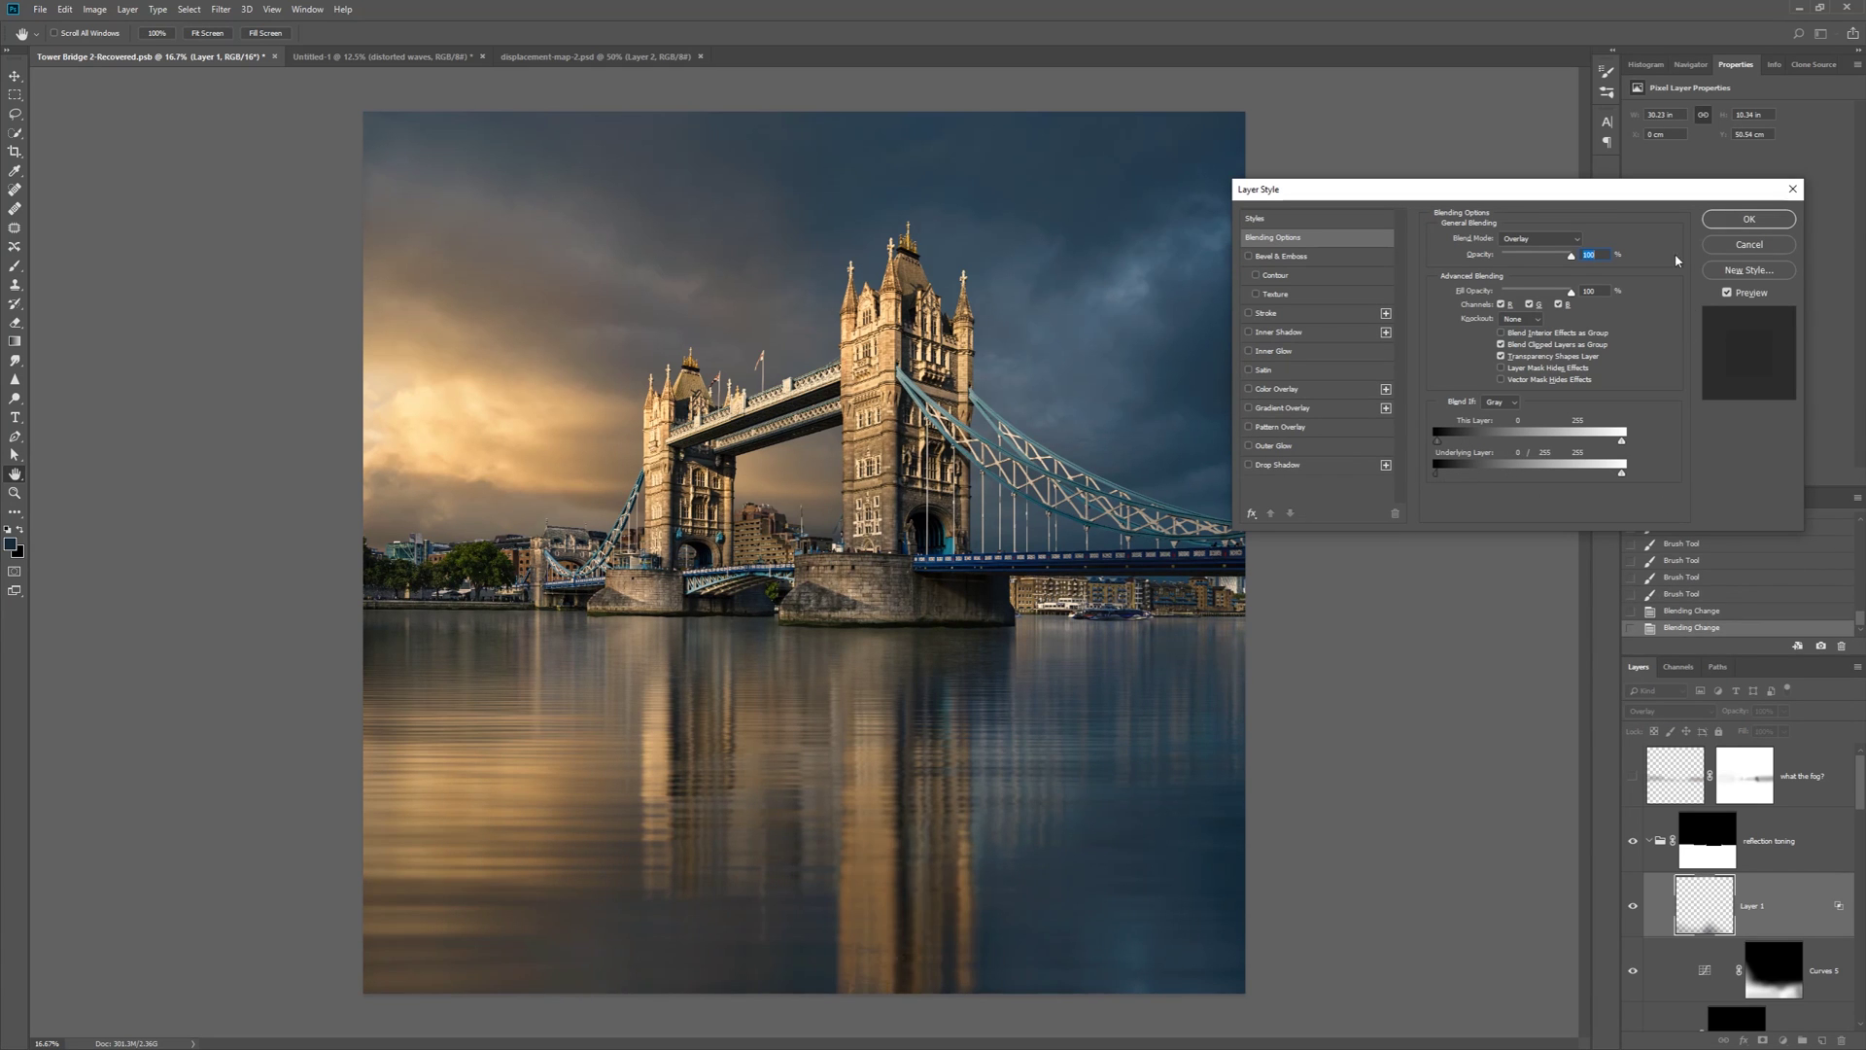
pyautogui.click(1748, 218)
pyautogui.click(1670, 711)
pyautogui.click(1666, 359)
# Crop the image to a full-width rectangle that cuts off the lowest strip of water, and clear the selection
pyautogui.keyDown('ctrl'); pyautogui.moveTo(874, 918); pyautogui.dragTo(923, 917); pyautogui.keyUp('ctrl')
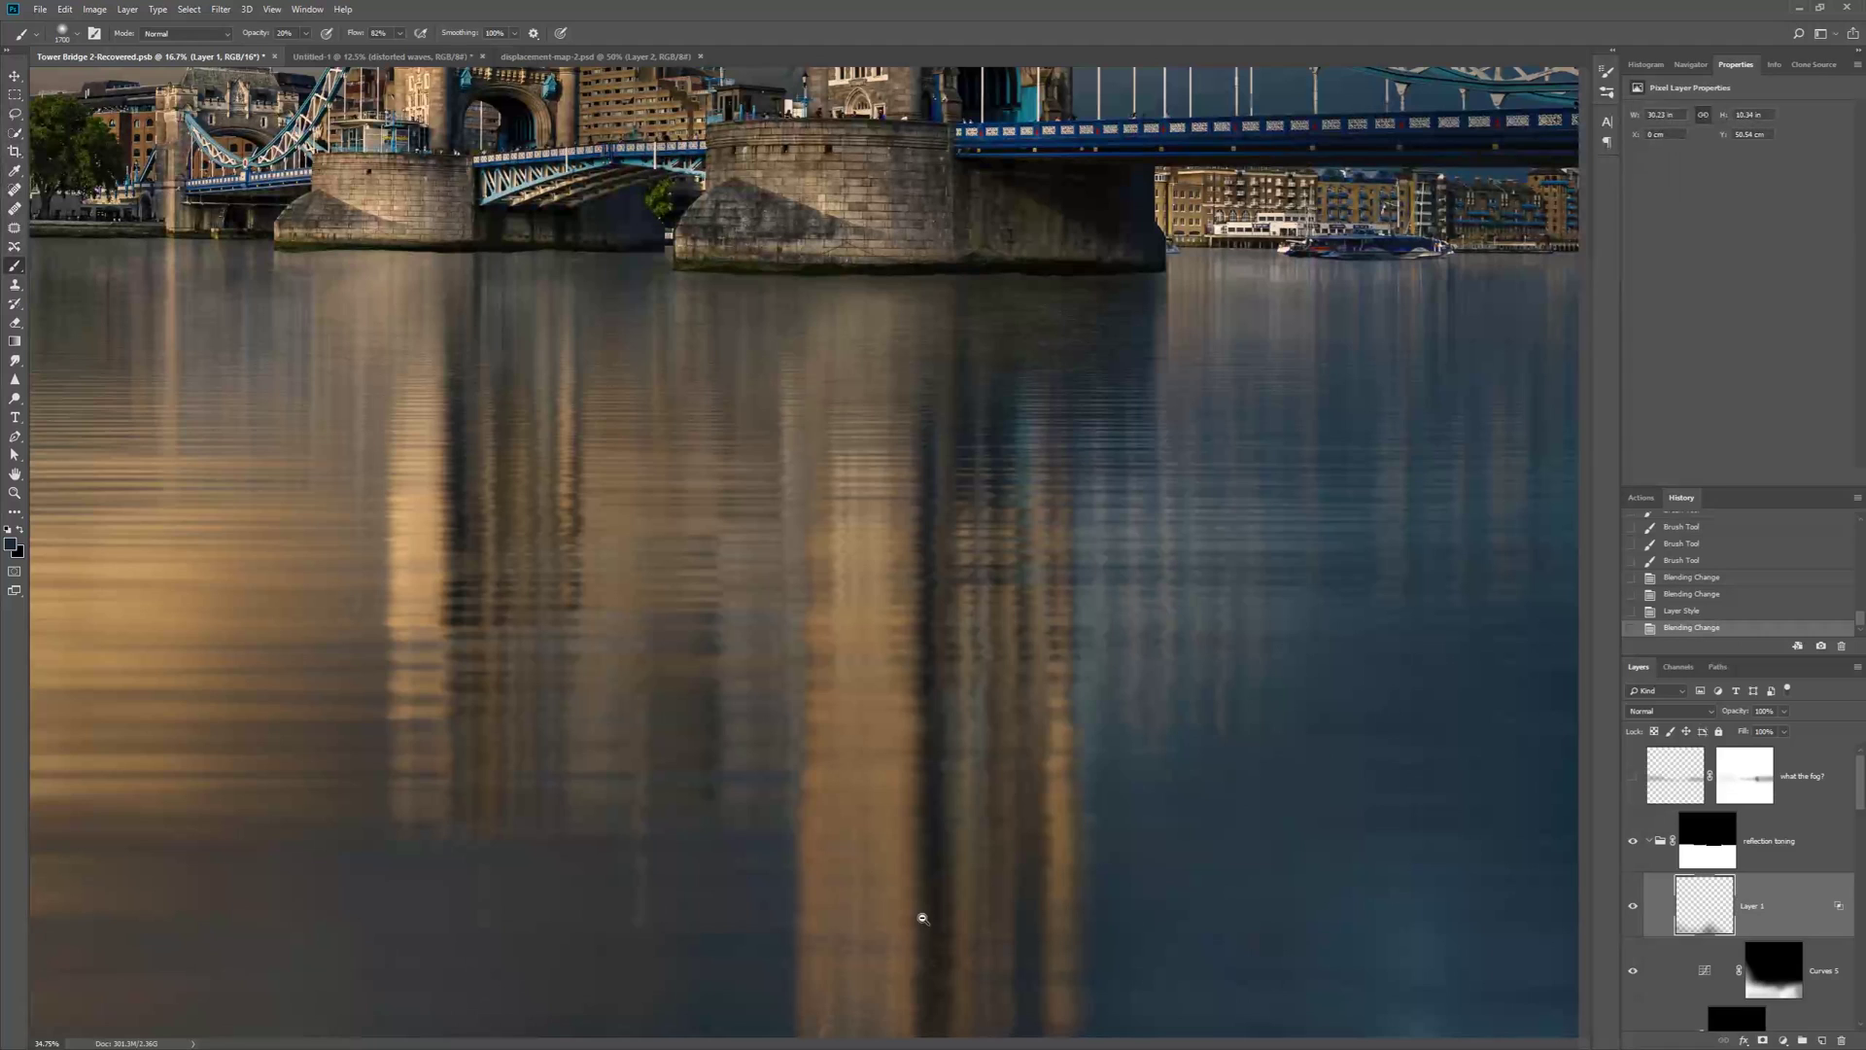
pyautogui.scroll(-2, 1166, 549)
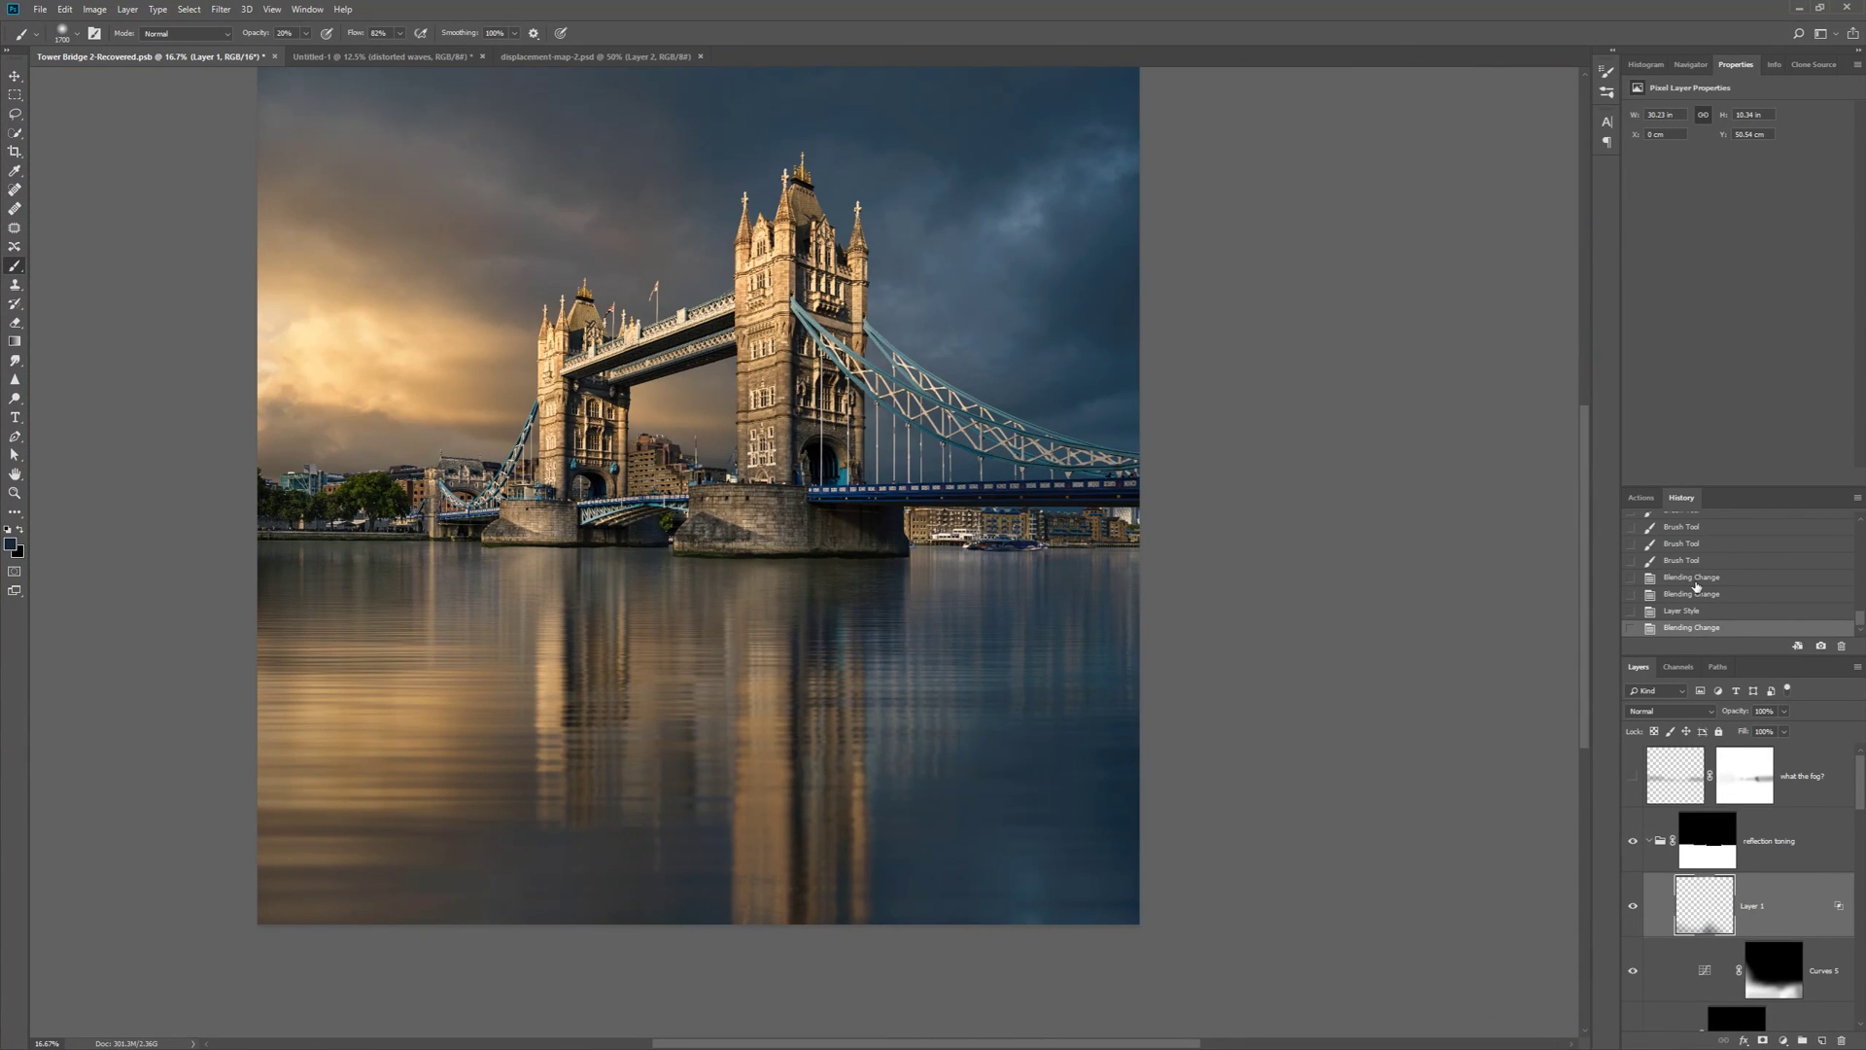
pyautogui.press('m')
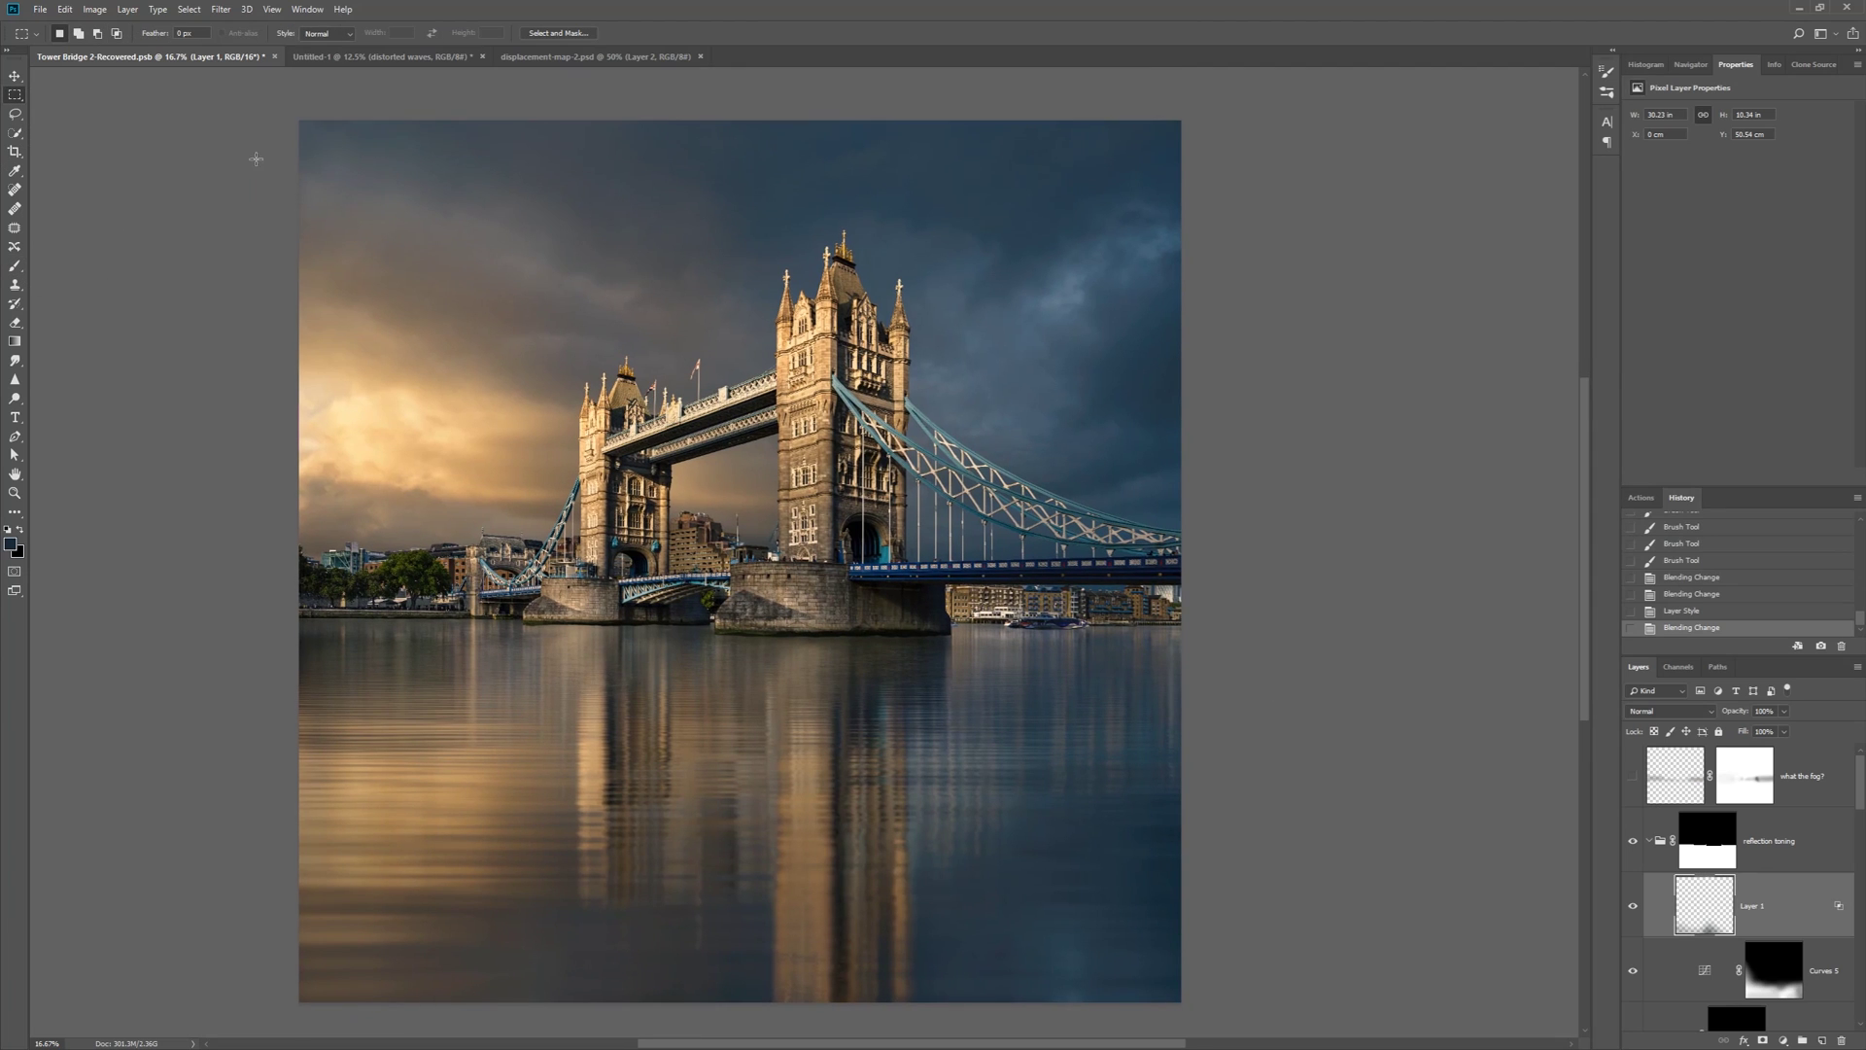
pyautogui.moveTo(299, 120); pyautogui.dragTo(1313, 863)
pyautogui.hotkey('alt', 'i')
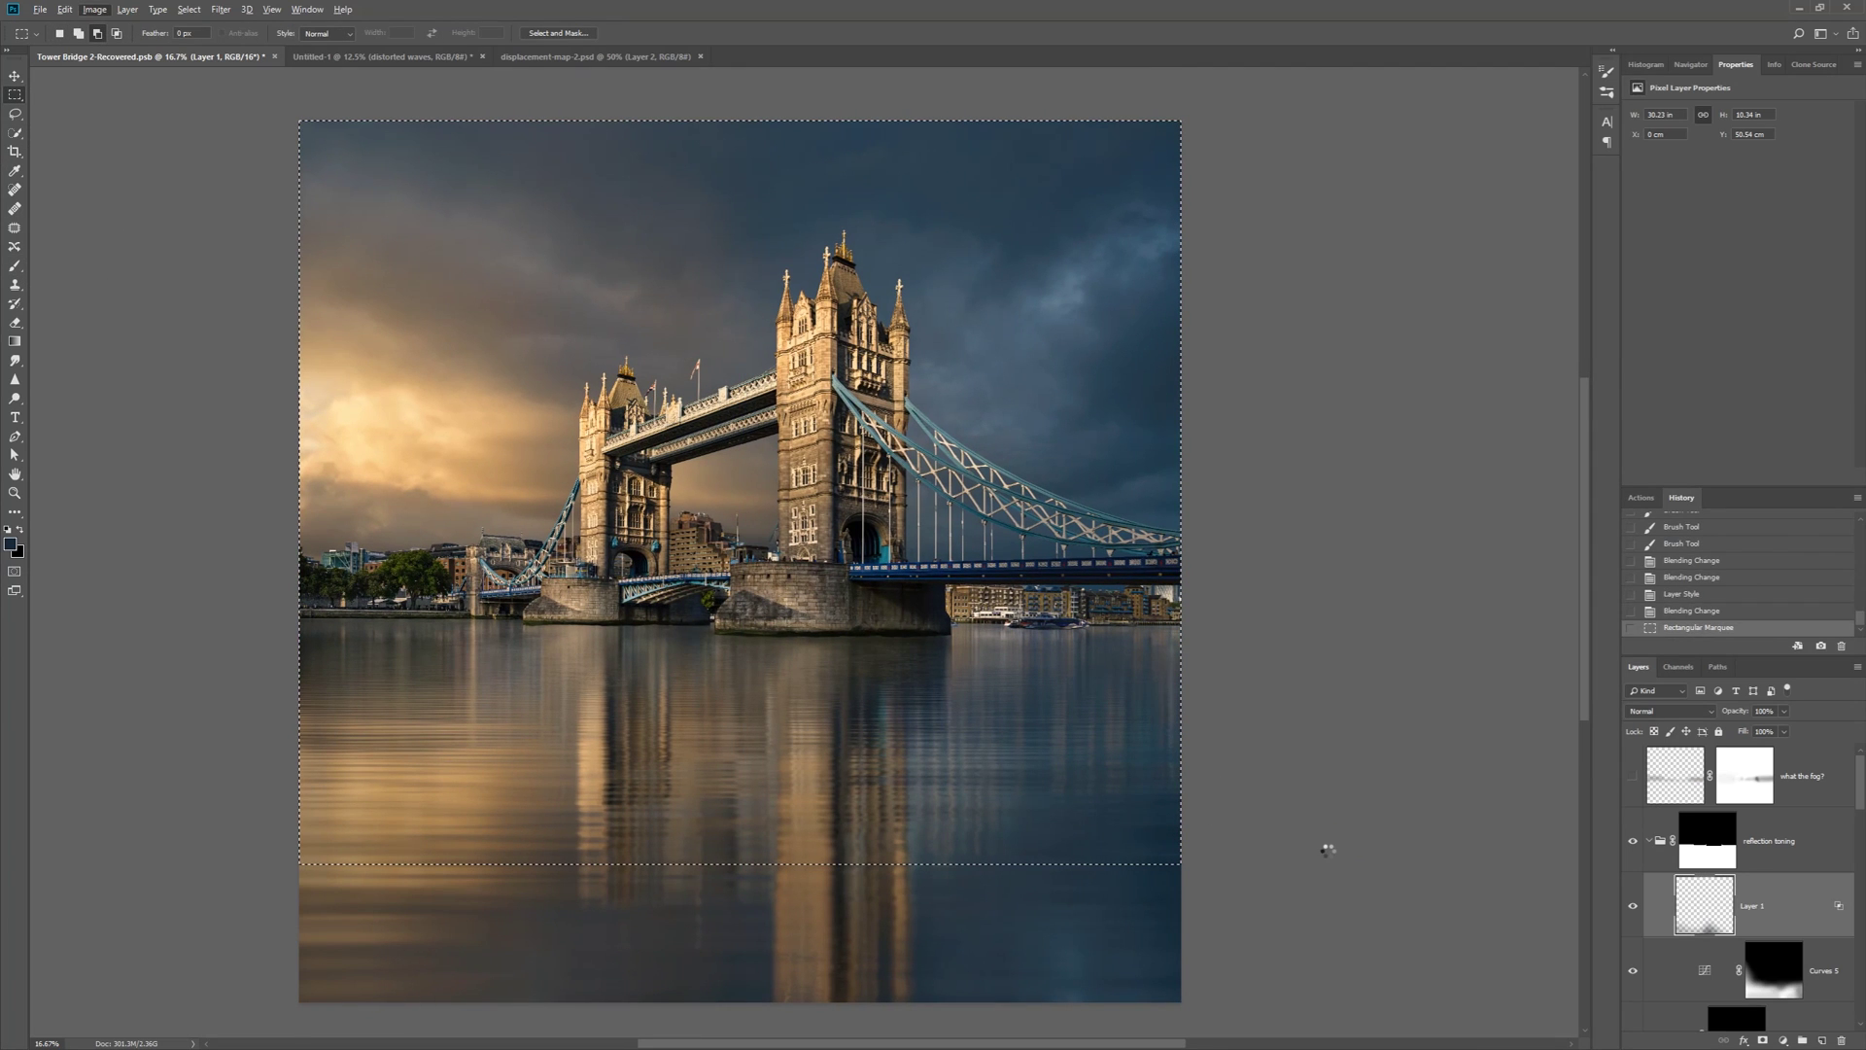
pyautogui.press('p')
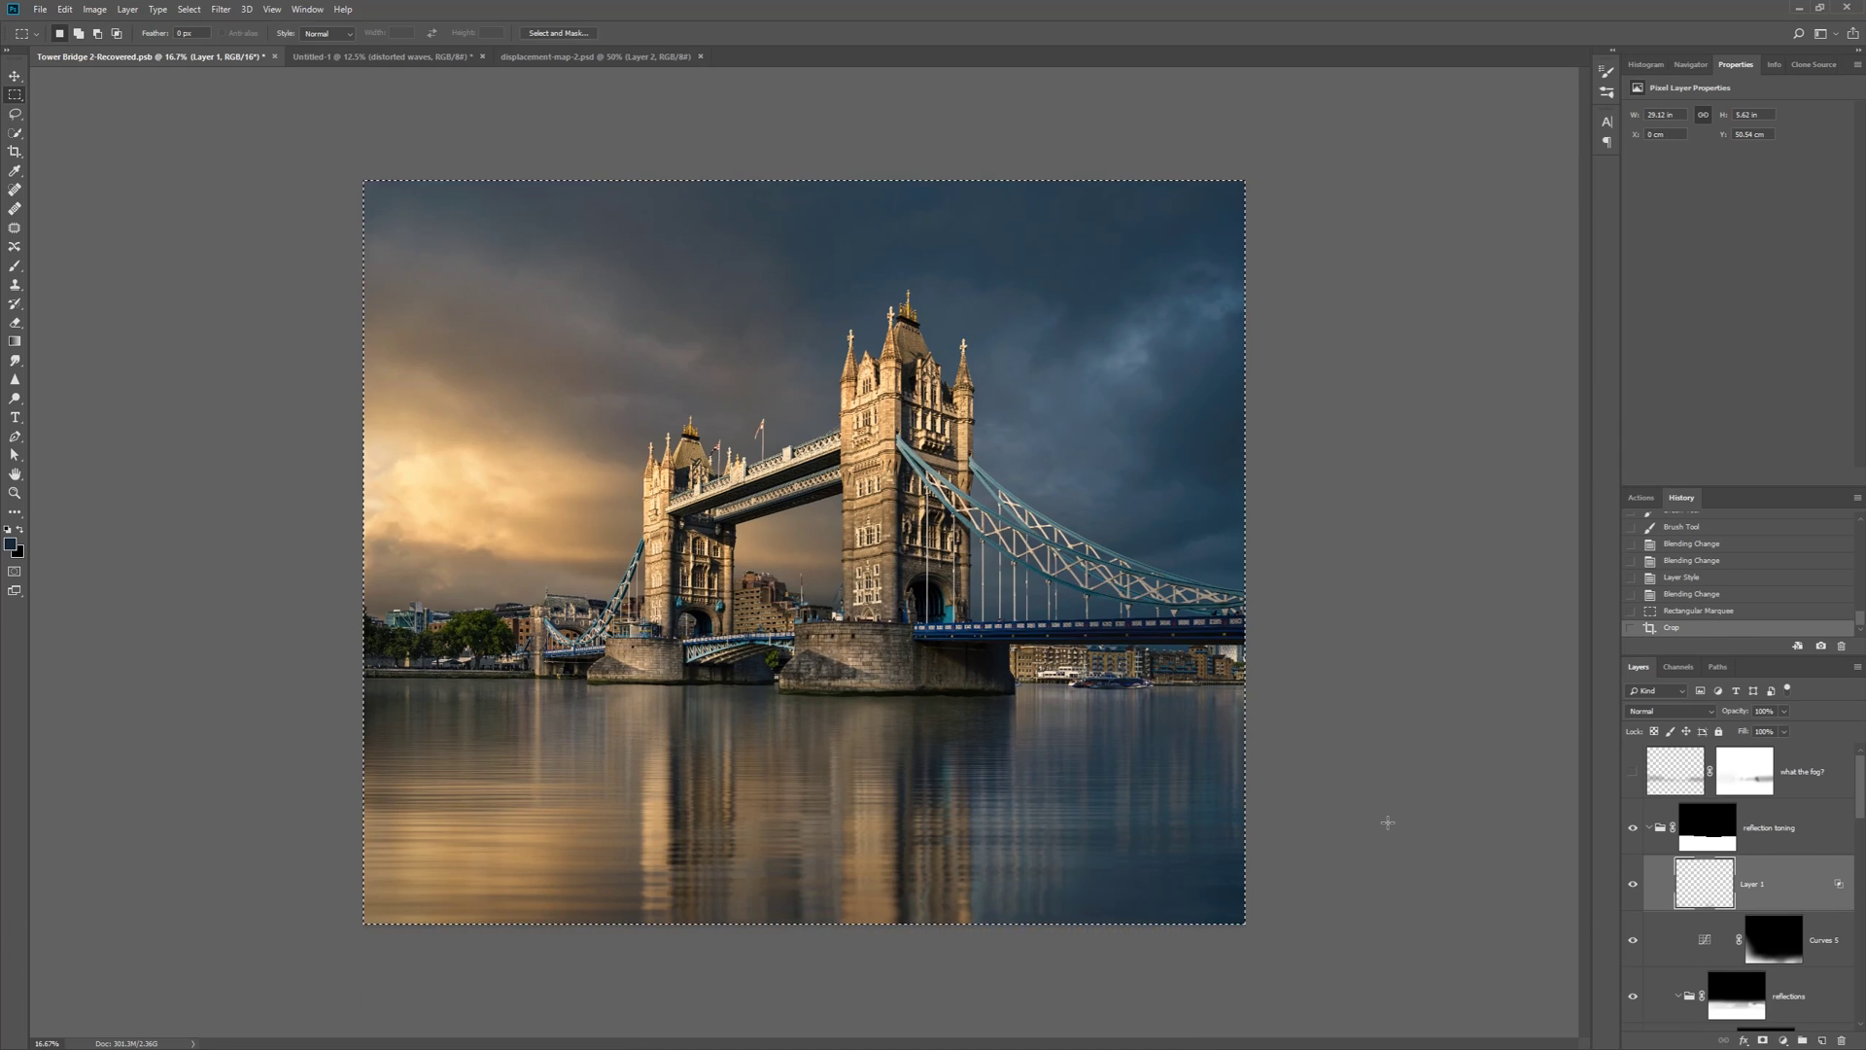
pyautogui.hotkey('ctrl', 'd')
# Add a new layer directly above the reflection toning group, collapse the group and compare the water with it hidden and shown
pyautogui.scroll(4, 1225, 640)
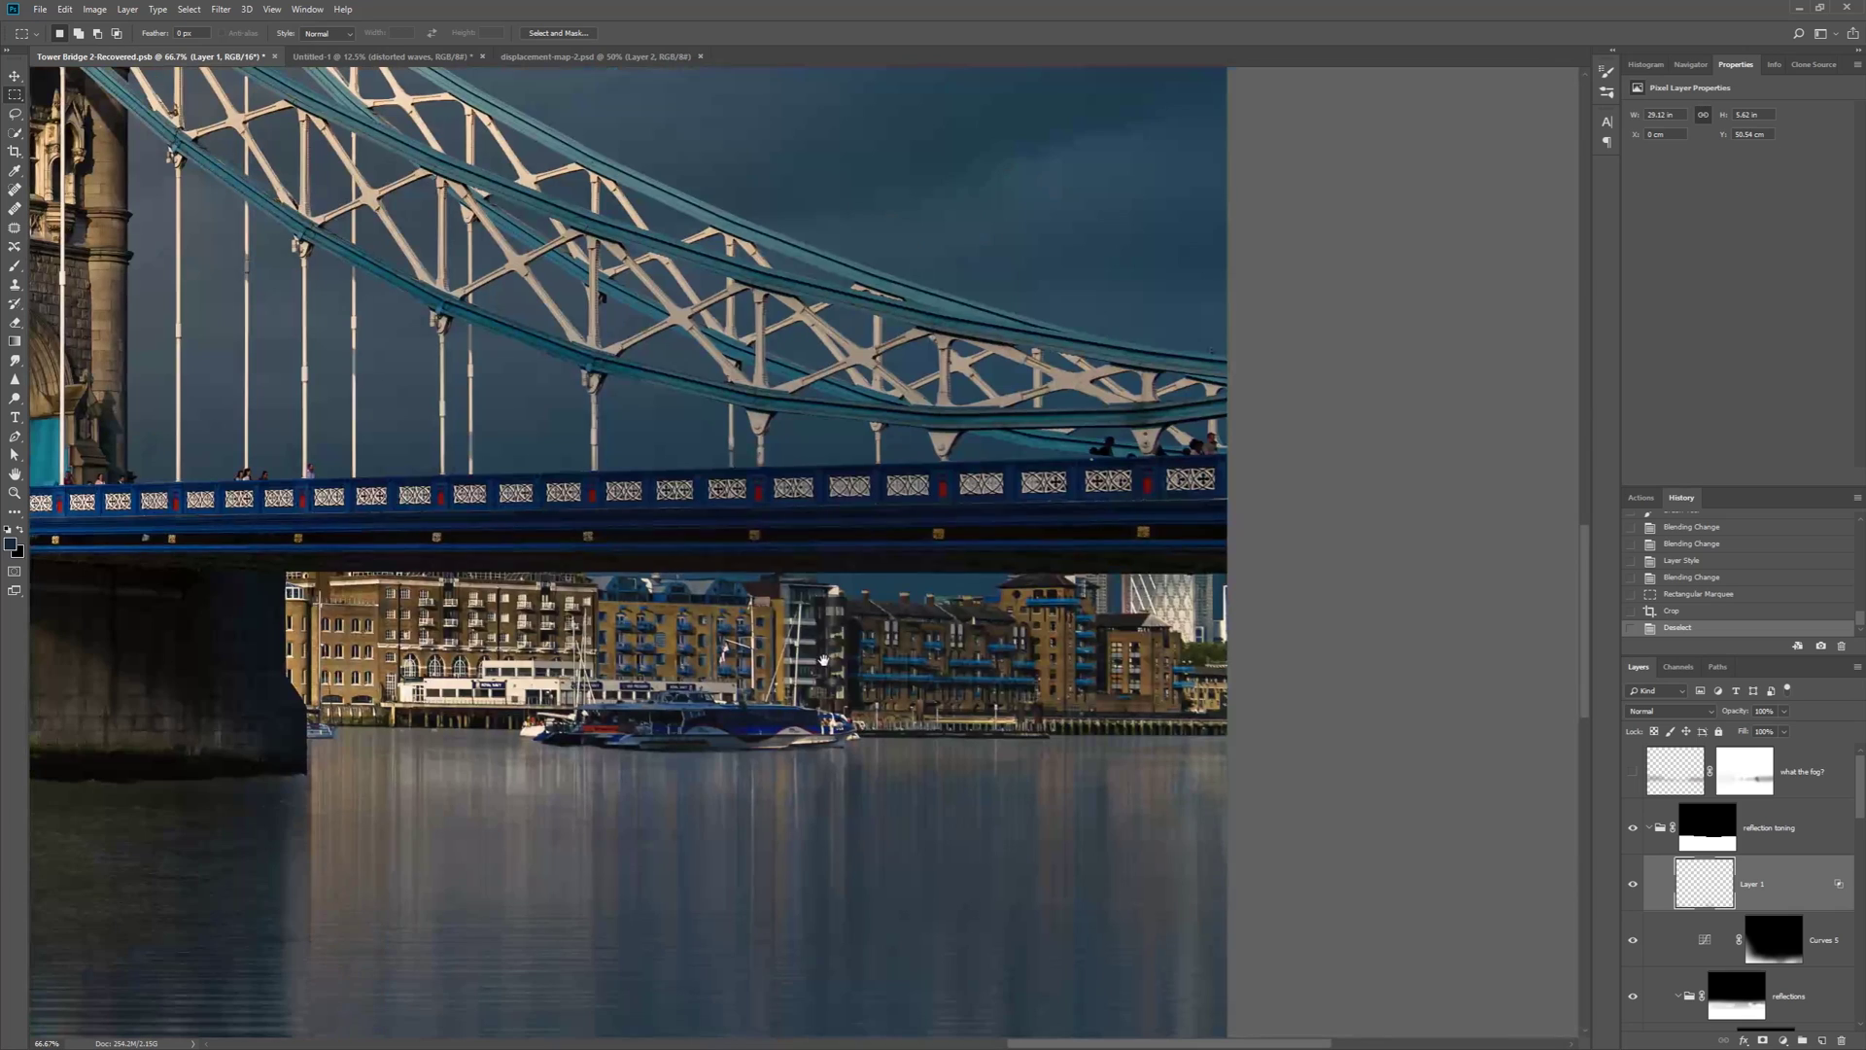
pyautogui.click(1708, 827)
pyautogui.click(1633, 773)
pyautogui.click(1633, 773)
pyautogui.press('b')
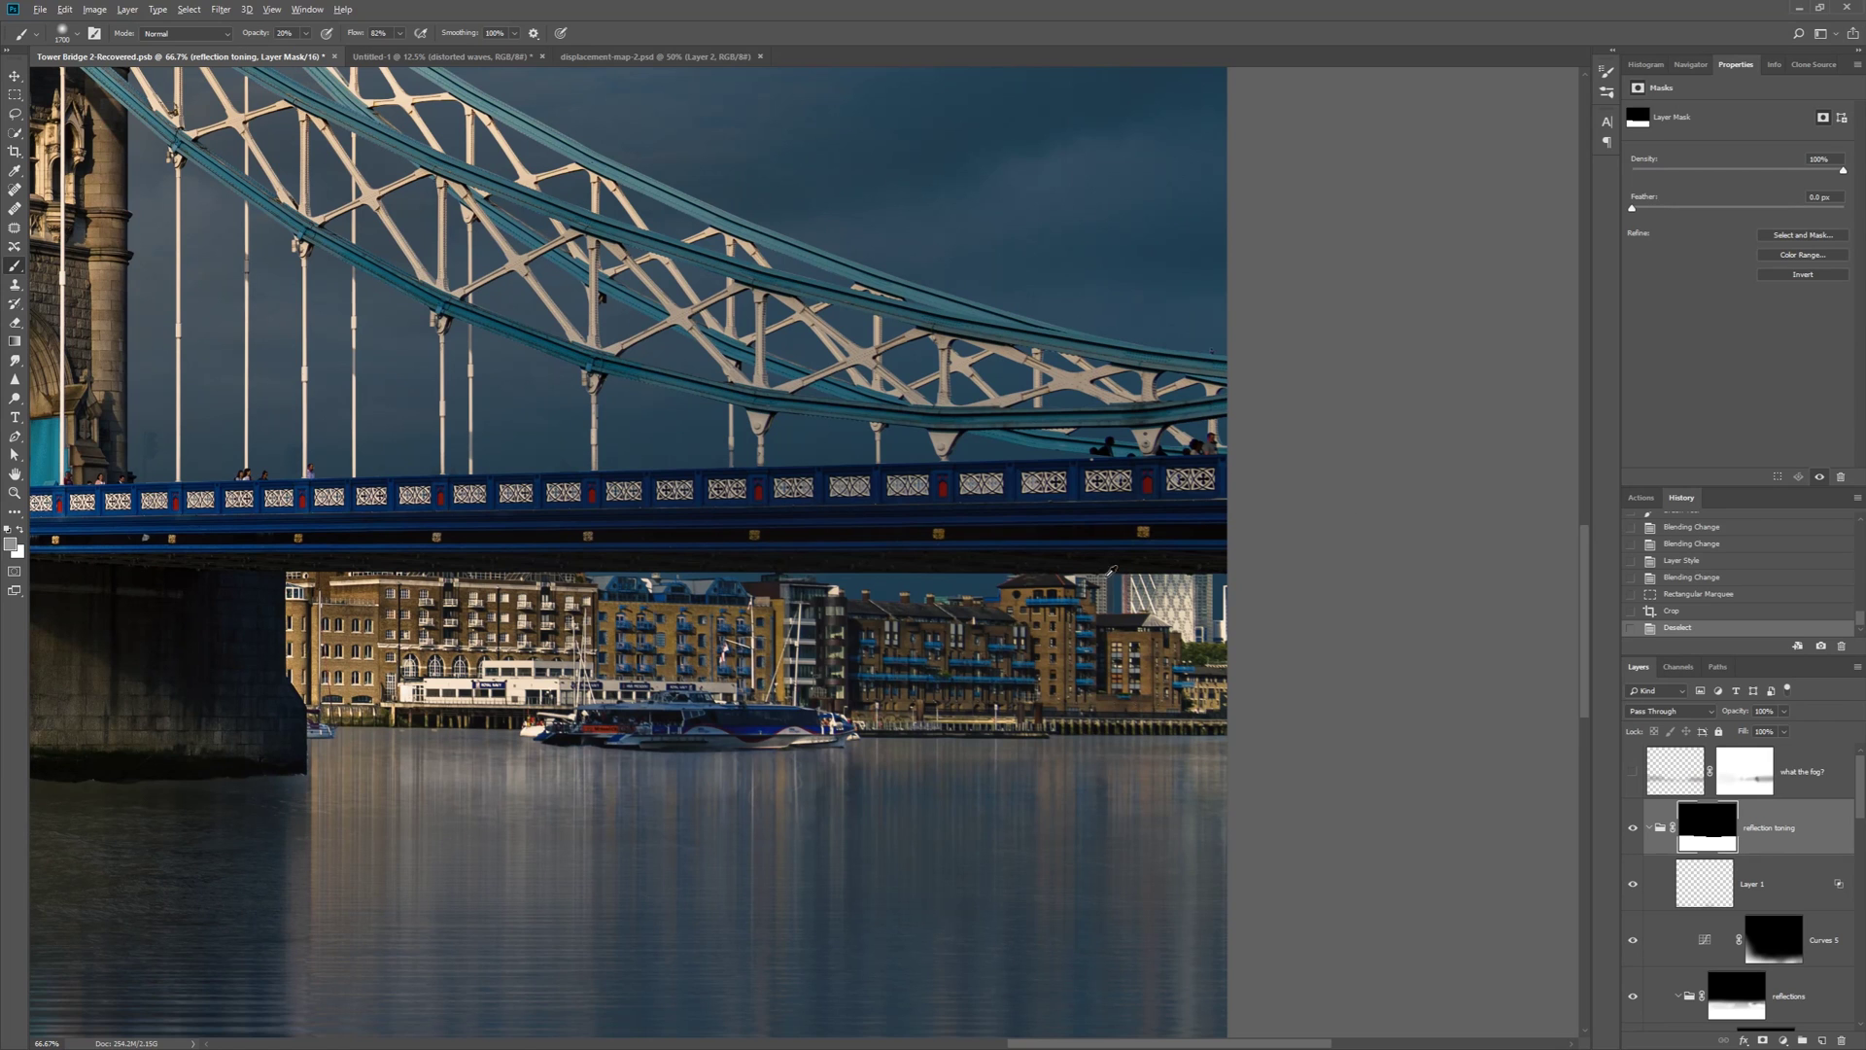
pyautogui.click(1820, 1041)
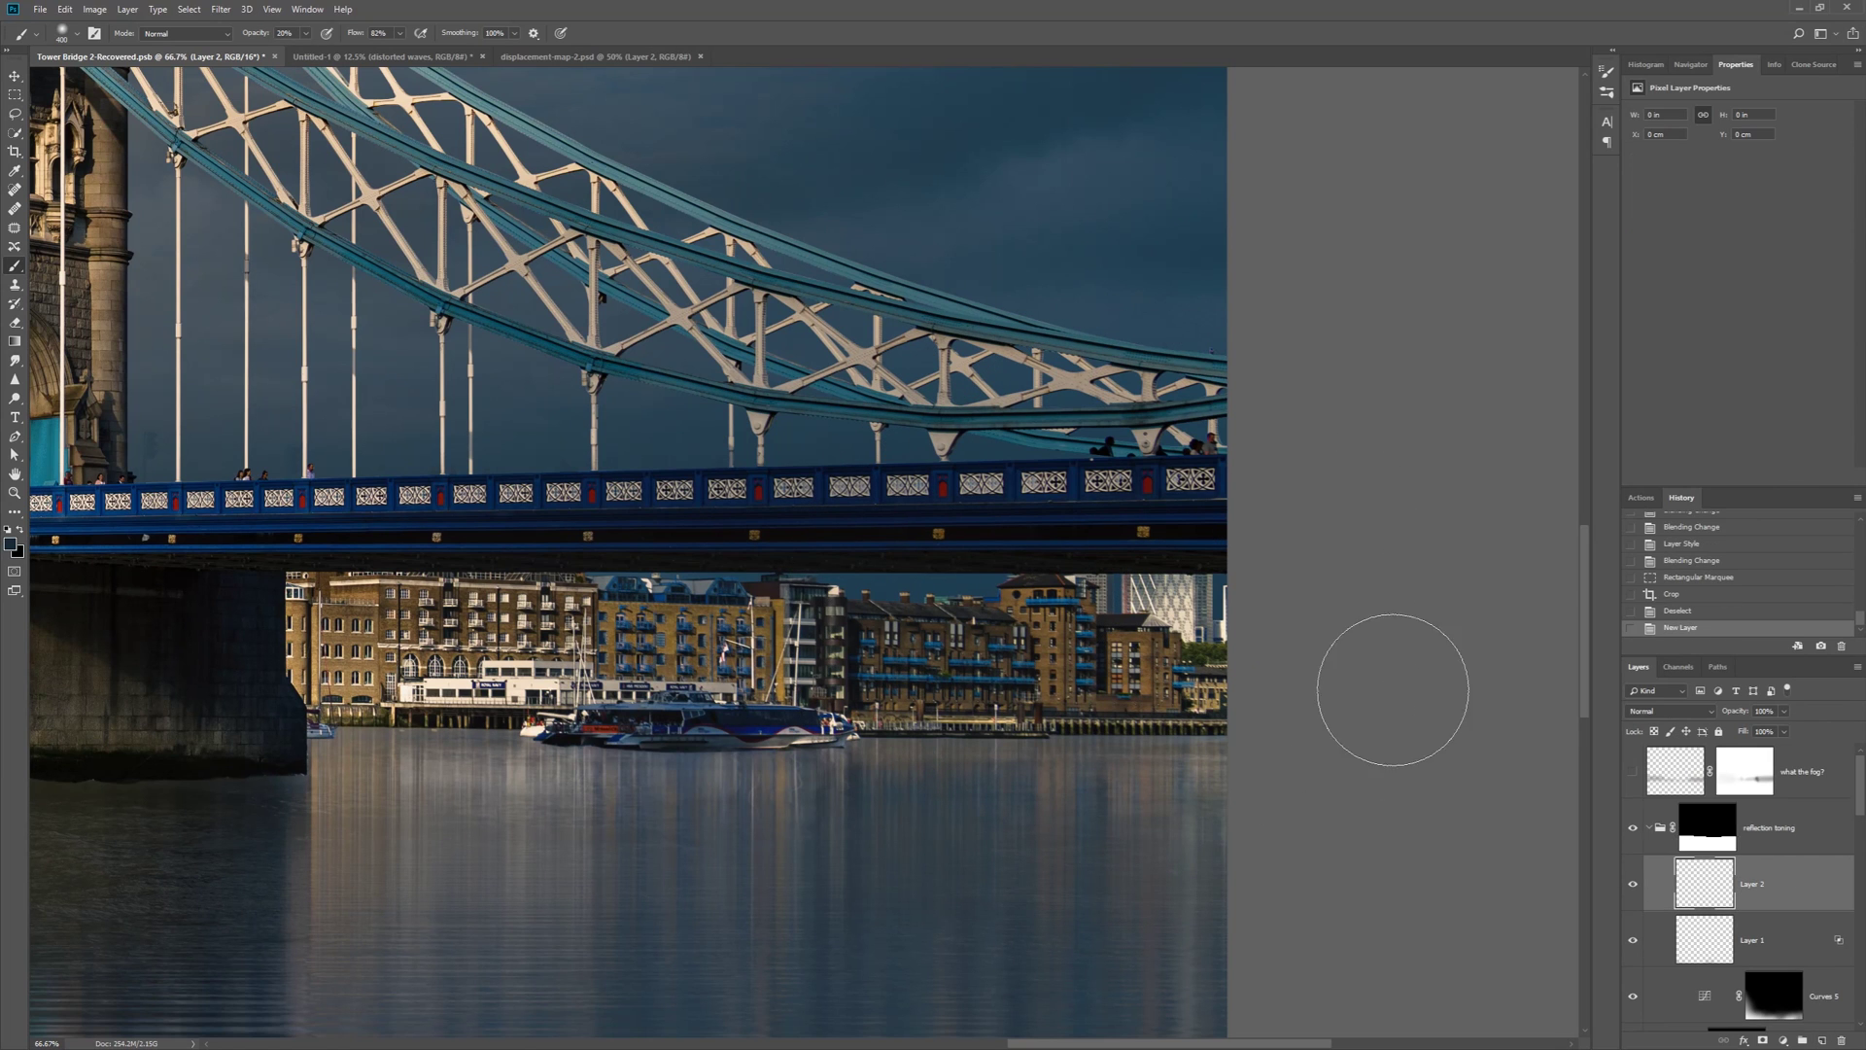
pyautogui.moveTo(1710, 884); pyautogui.dragTo(1690, 803)
pyautogui.click(1649, 884)
pyautogui.click(1633, 883)
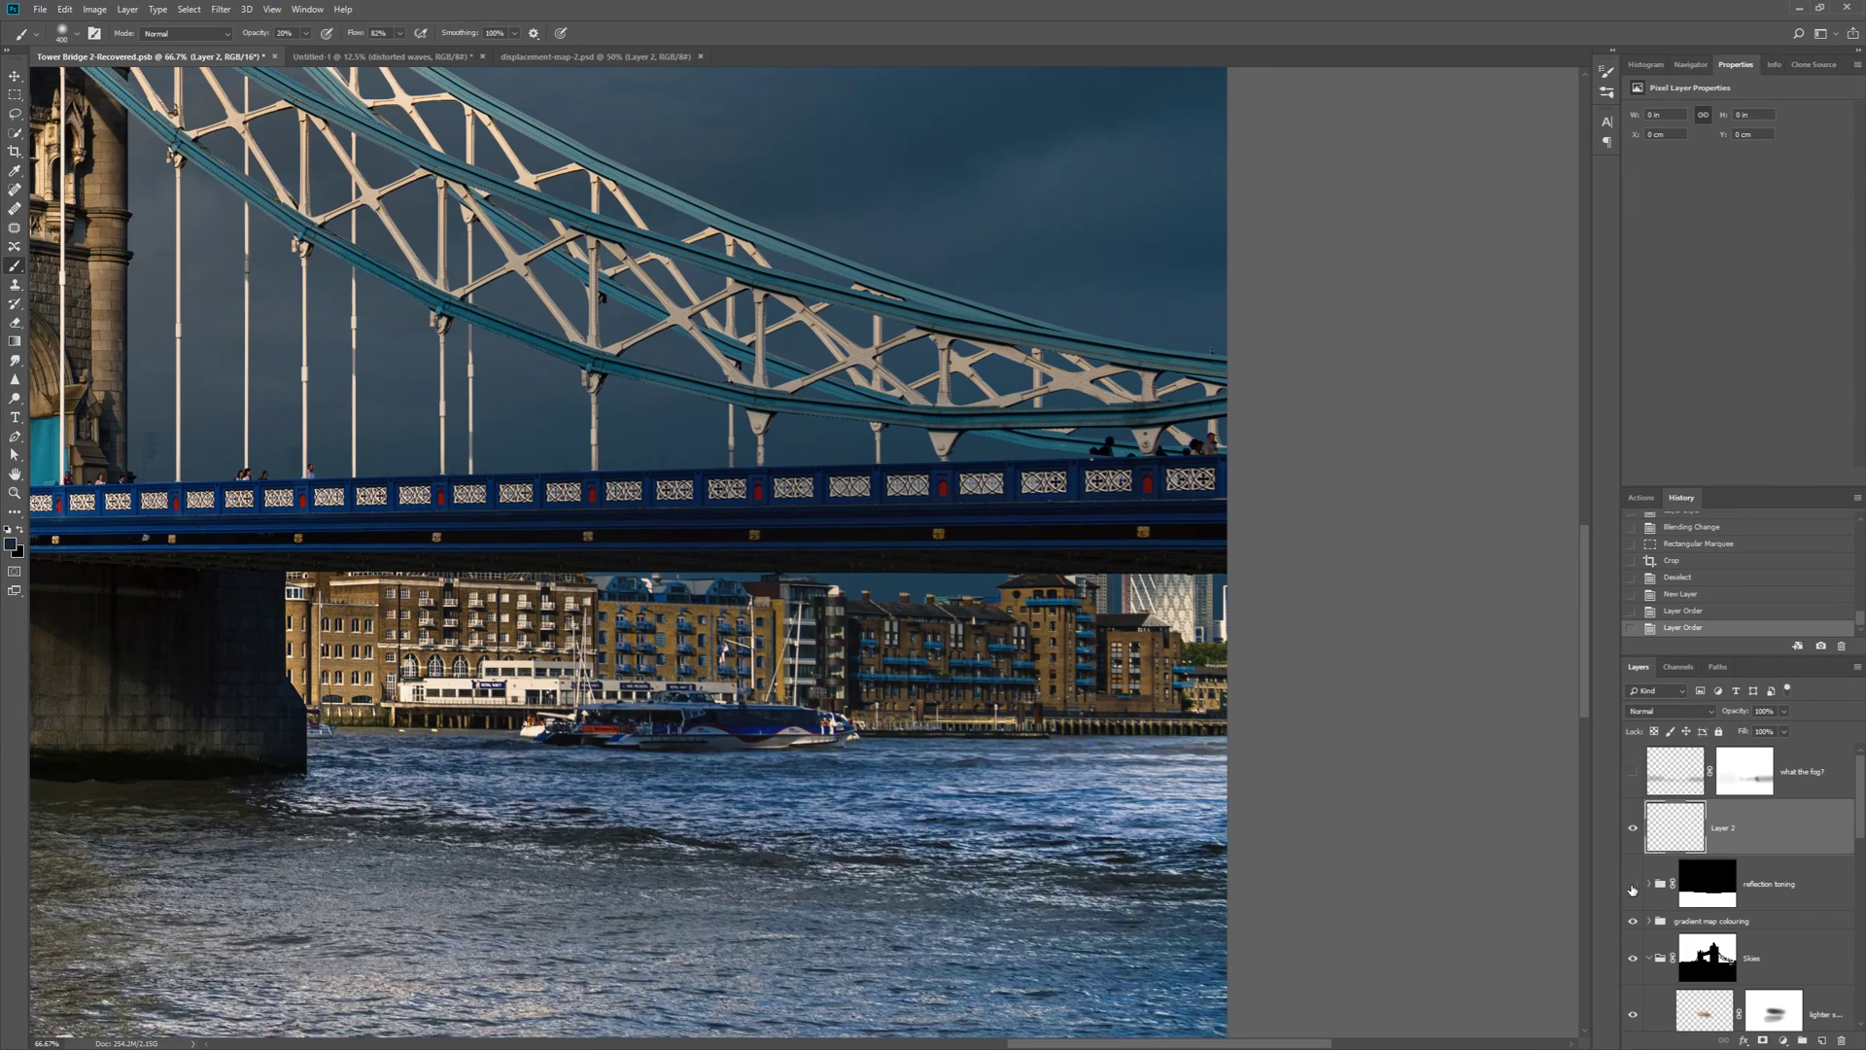
pyautogui.click(1633, 884)
# Paint soft blue haze at 20% brush opacity over the distant buildings below the bridge deck, using a smaller brush for the white riverside structure
pyautogui.click(1173, 597)
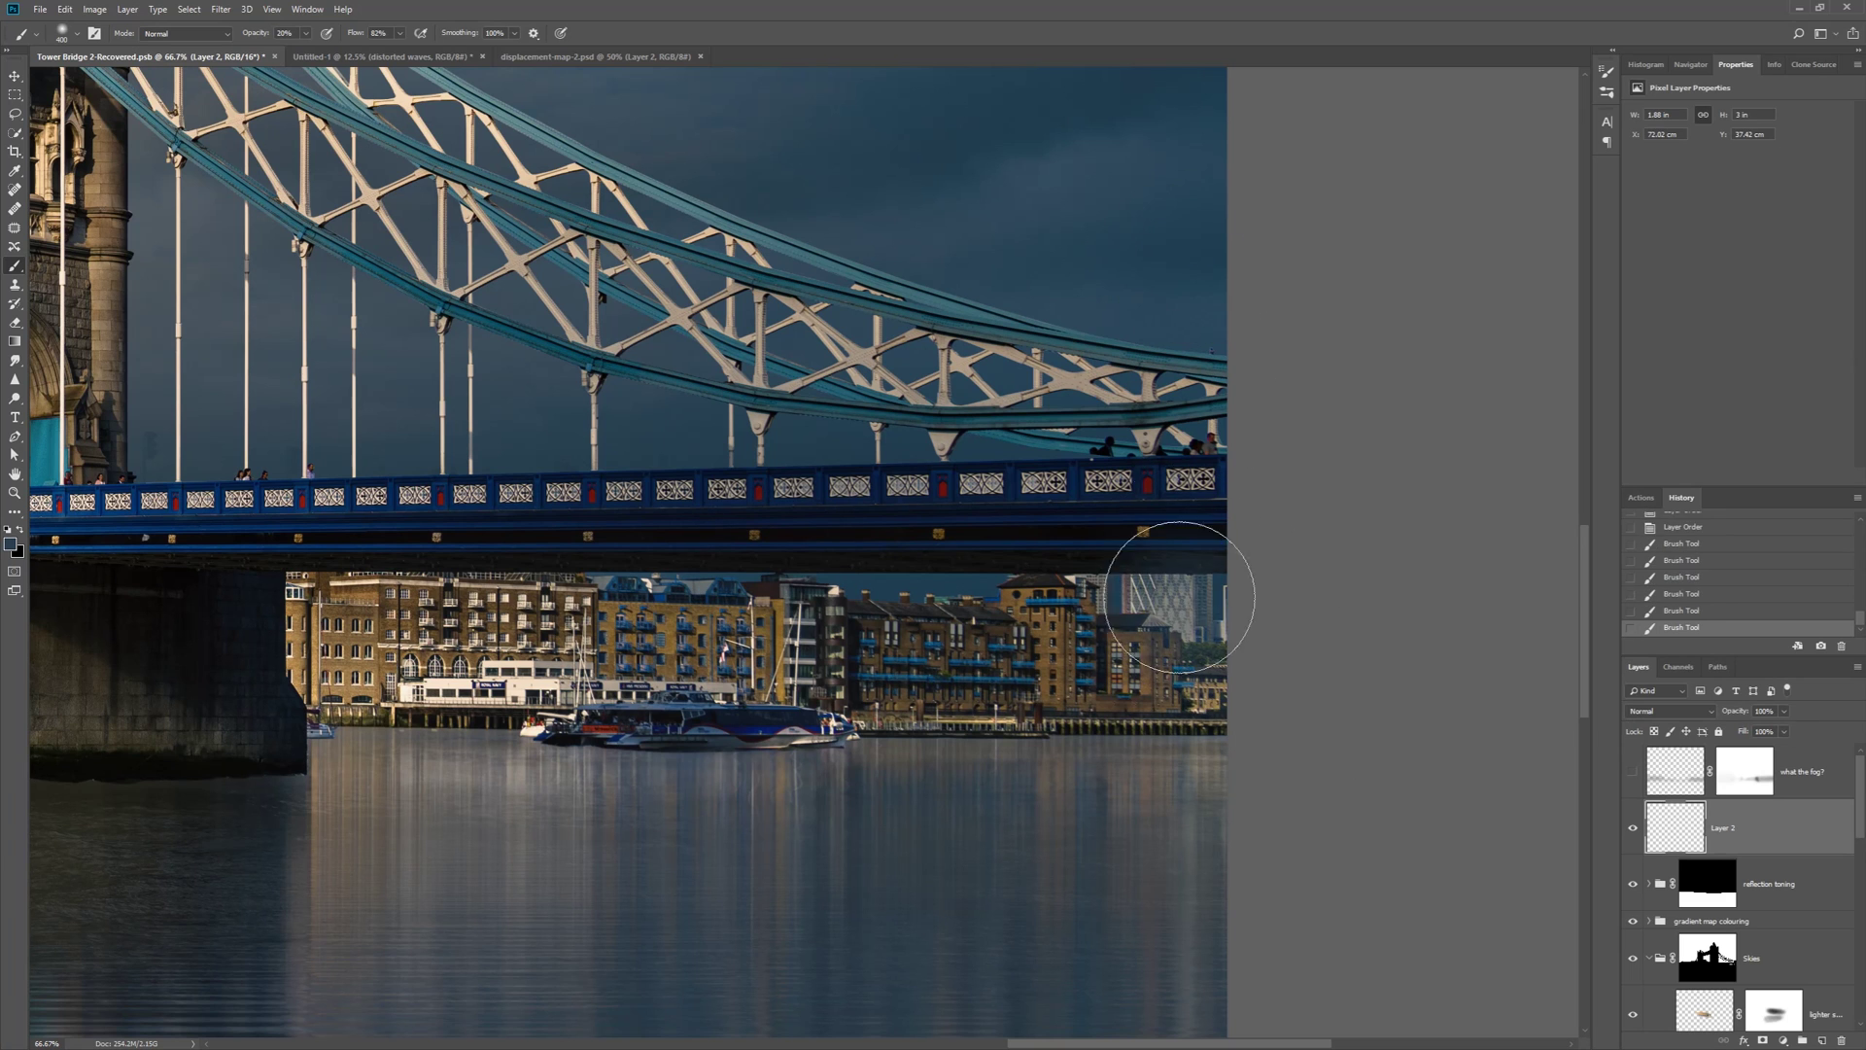
pyautogui.click(1231, 630)
pyautogui.press('[')
pyautogui.press('[')
pyautogui.press('[')
pyautogui.press('[')
pyautogui.press('[')
pyautogui.press('[')
pyautogui.press('[')
pyautogui.moveTo(517, 668); pyautogui.dragTo(416, 692)
pyautogui.moveTo(416, 692); pyautogui.dragTo(667, 688)
# Split the haze layer's Blend If shadow slider for the underlying layer and lower the layer opacity to about 70%
pyautogui.doubleClick(1779, 828)
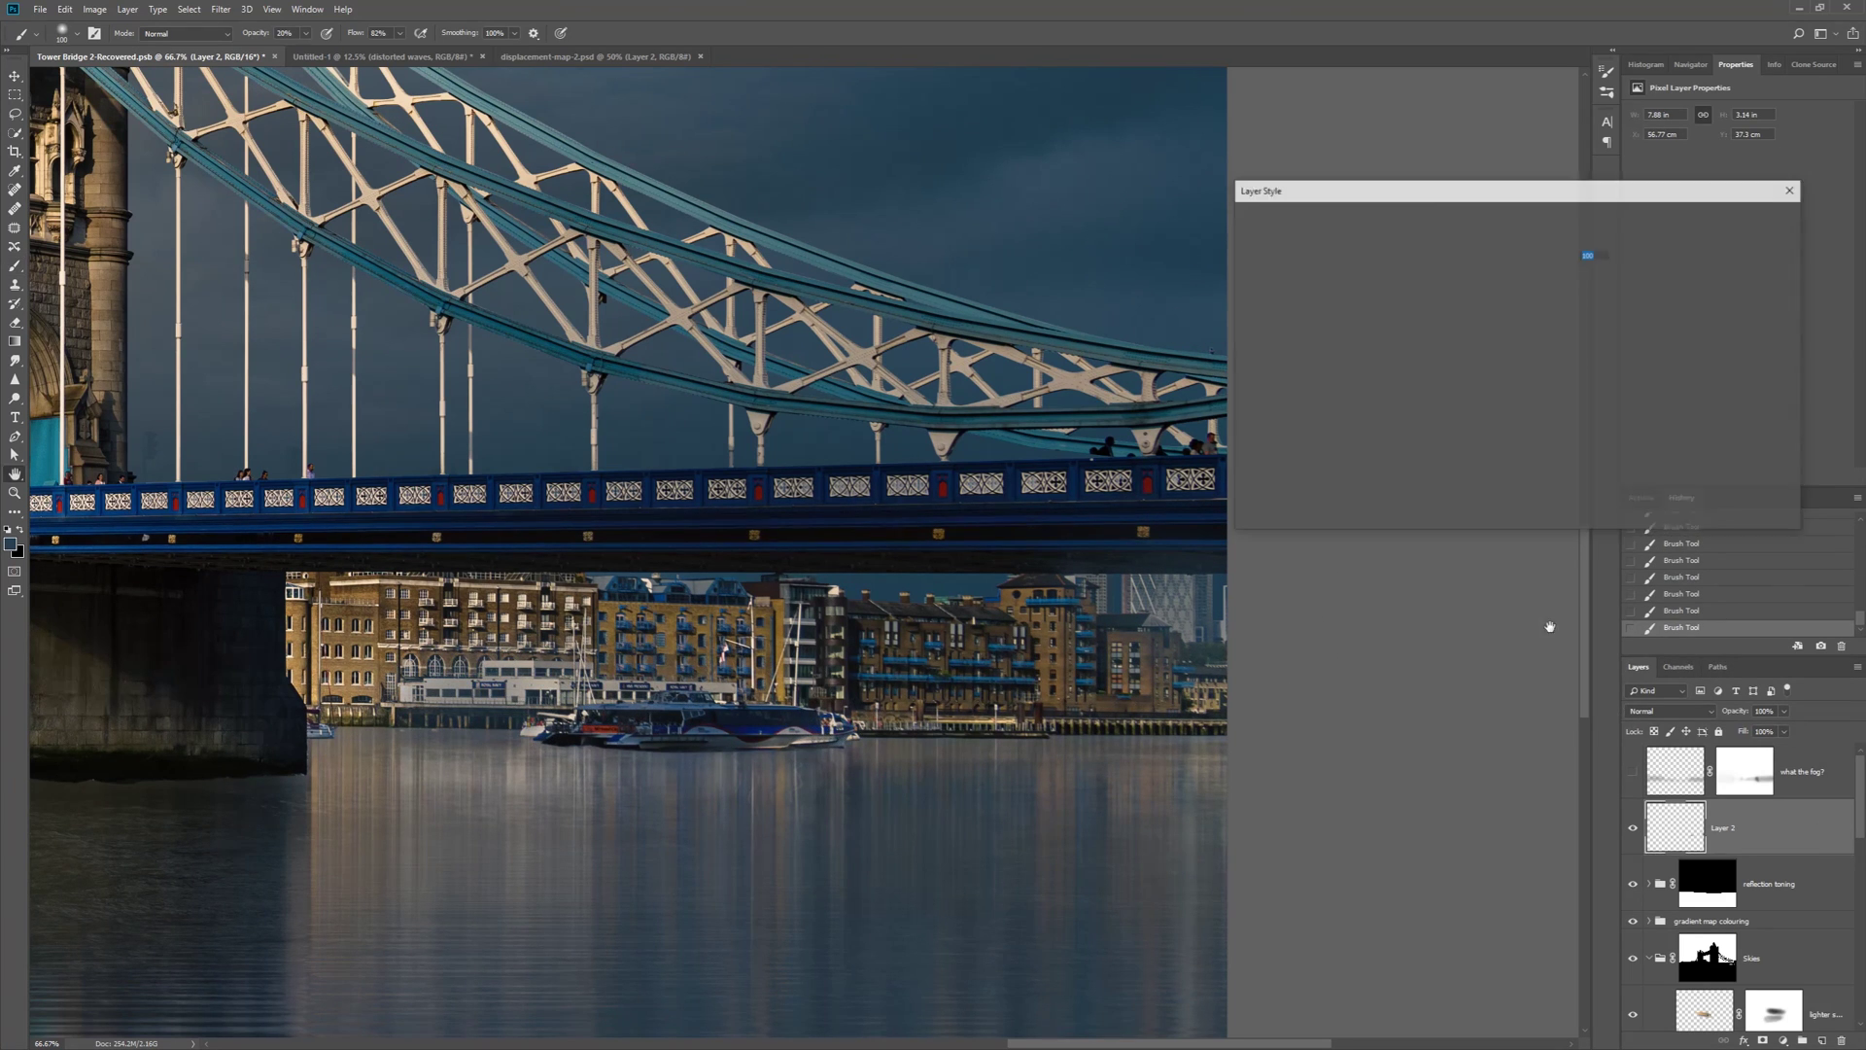
pyautogui.moveTo(1437, 473); pyautogui.dragTo(1636, 492)
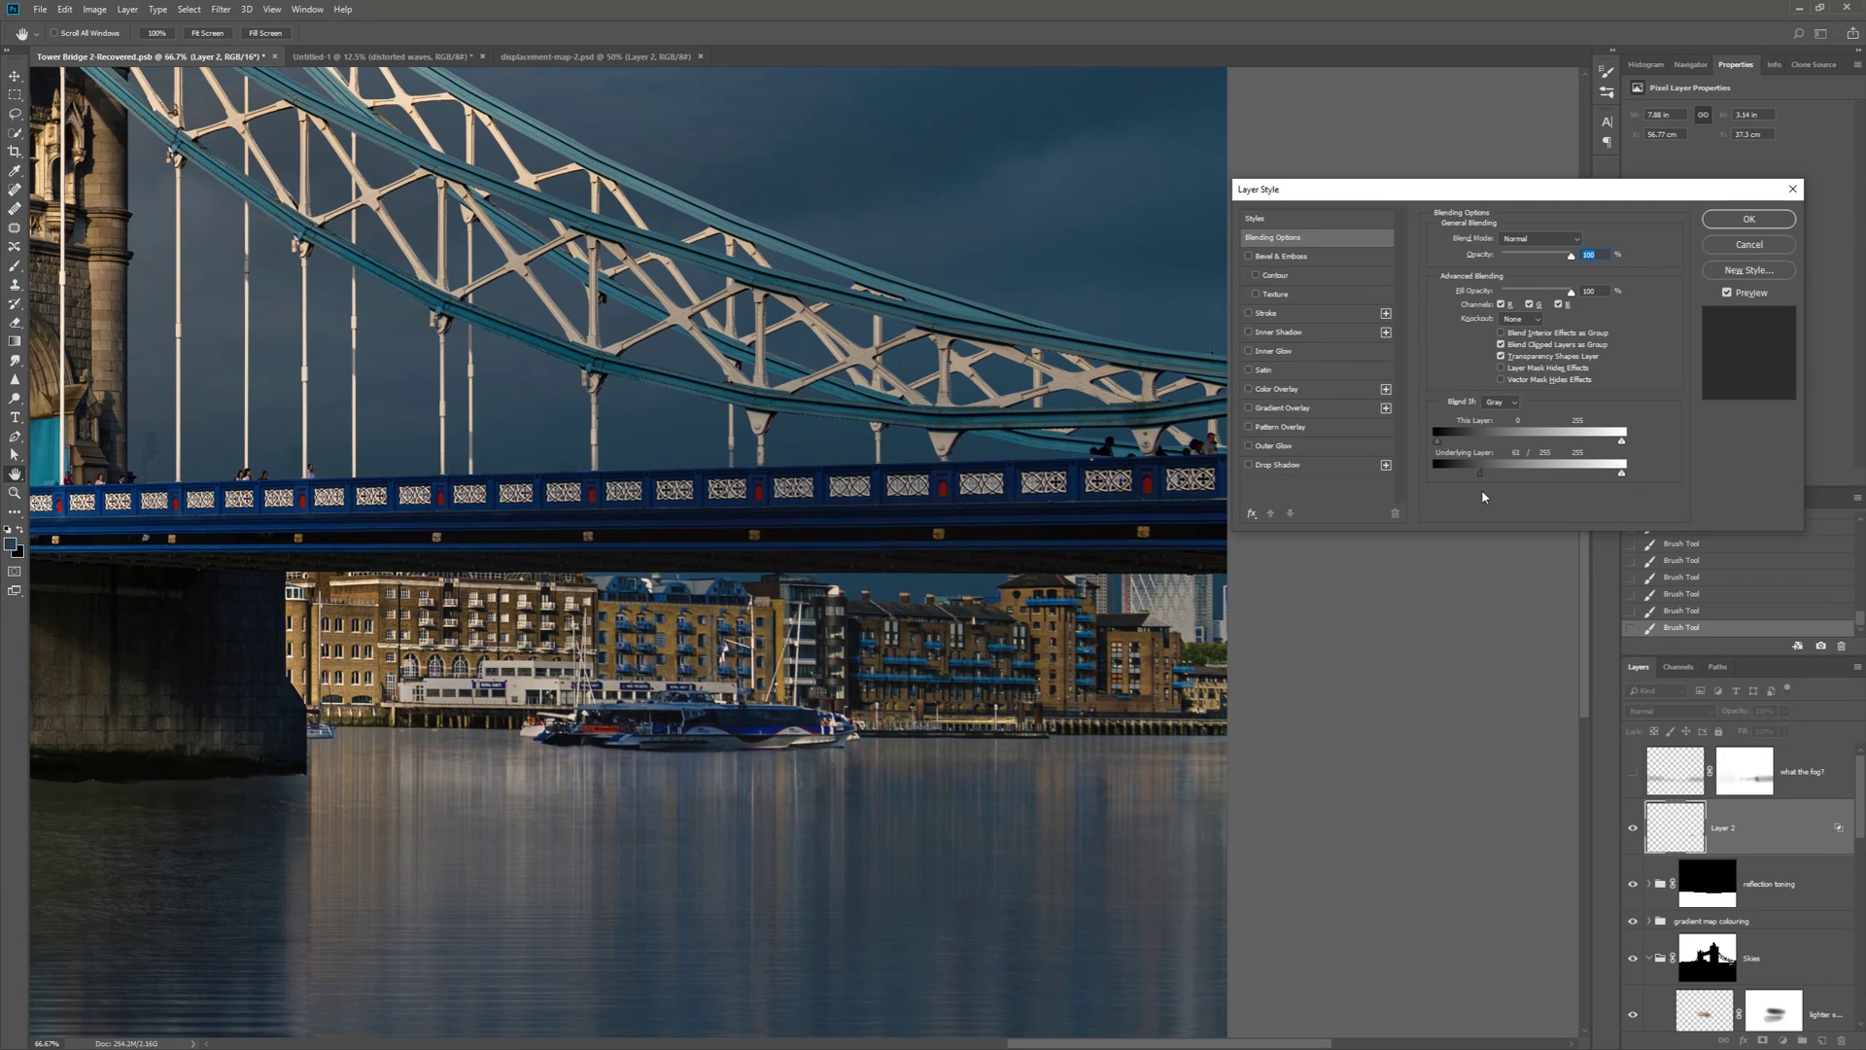
pyautogui.press('Return')
pyautogui.moveTo(1785, 711); pyautogui.dragTo(1764, 734)
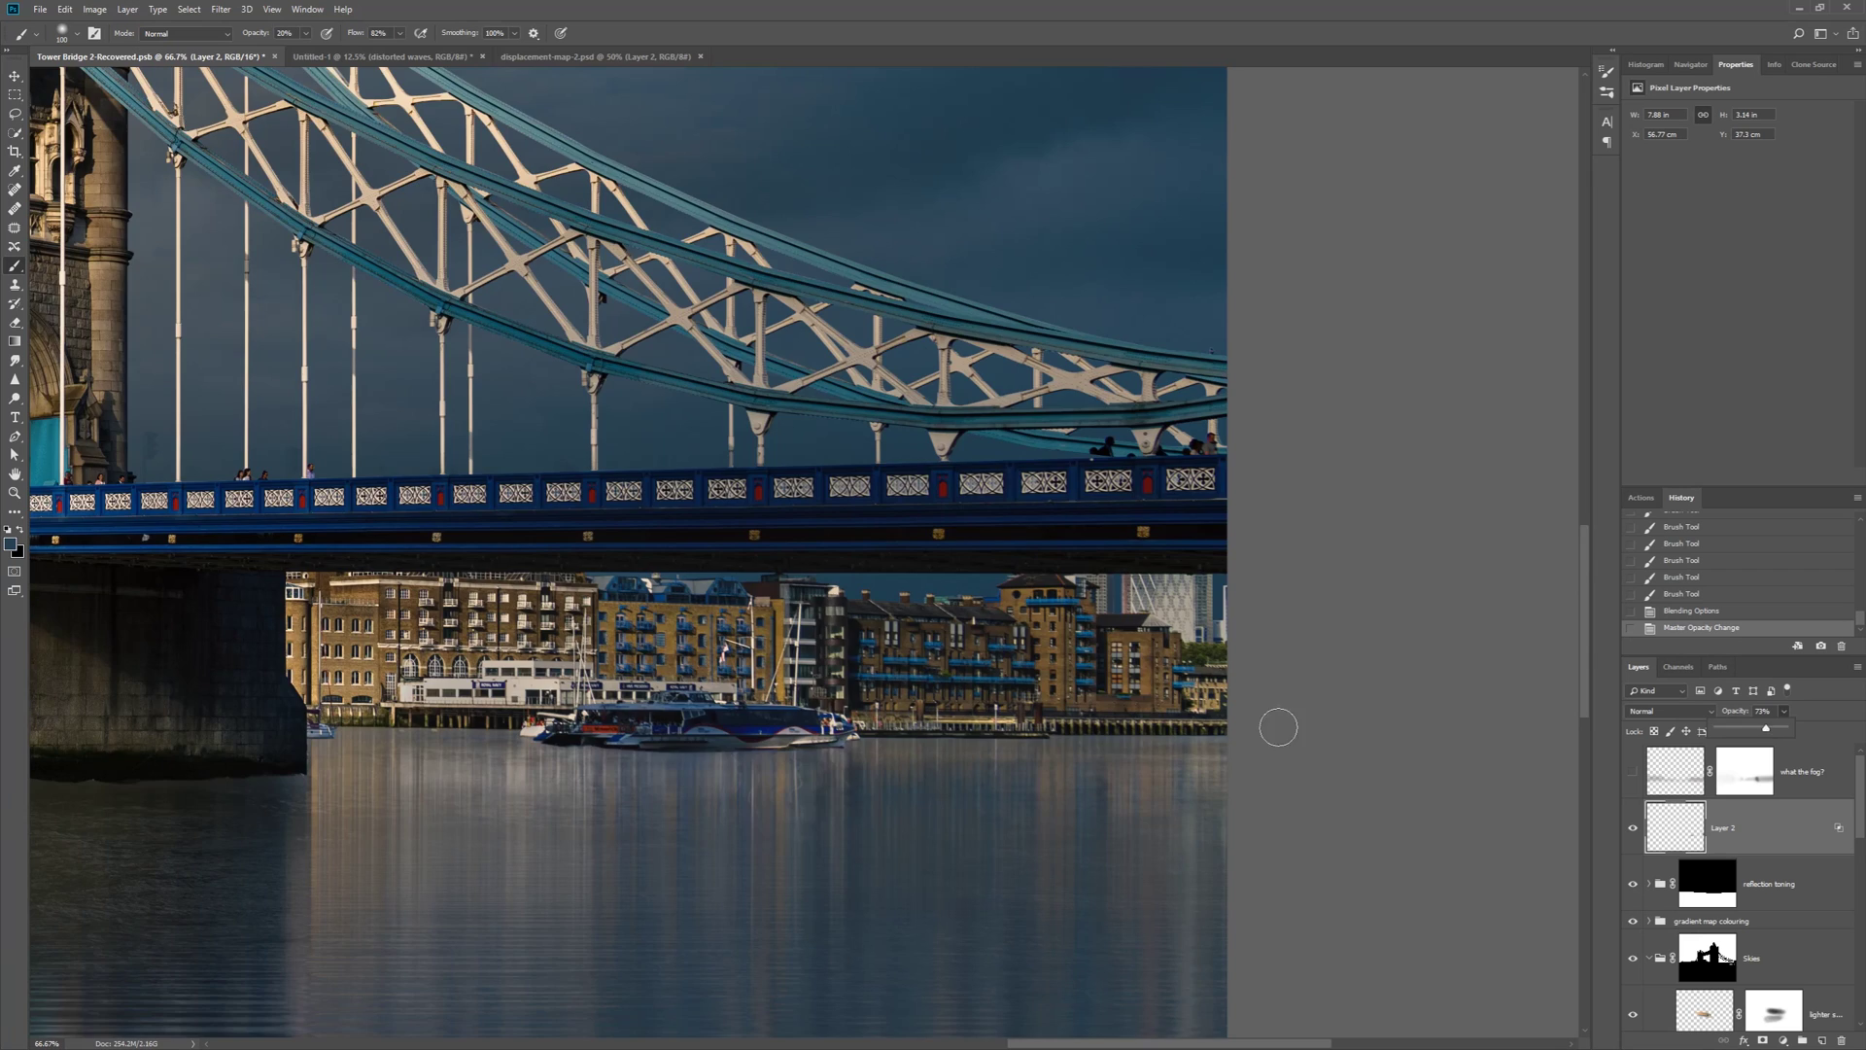
# Show the "what the fog?" layer and lower its opacity to about 60%
pyautogui.scroll(-5, 1166, 700)
pyautogui.moveTo(787, 616); pyautogui.dragTo(1528, 856)
pyautogui.scroll(2, 1364, 608)
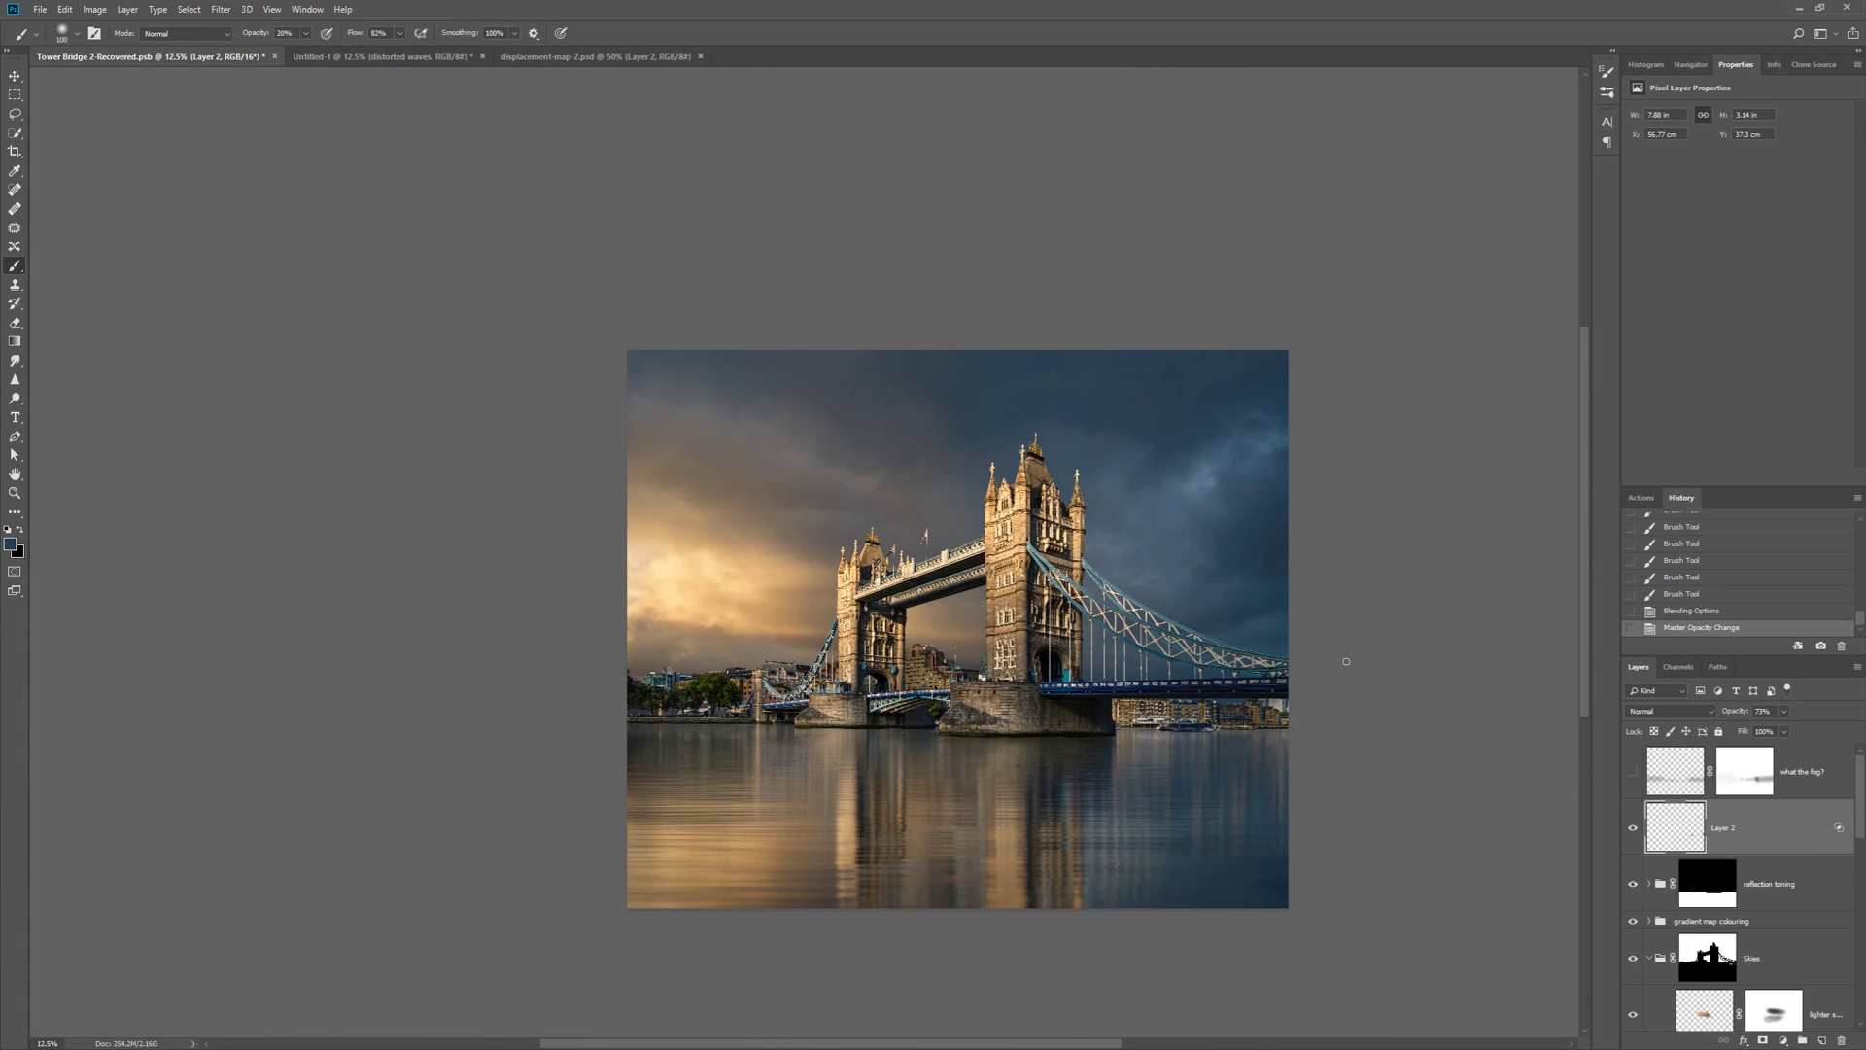
pyautogui.click(1633, 771)
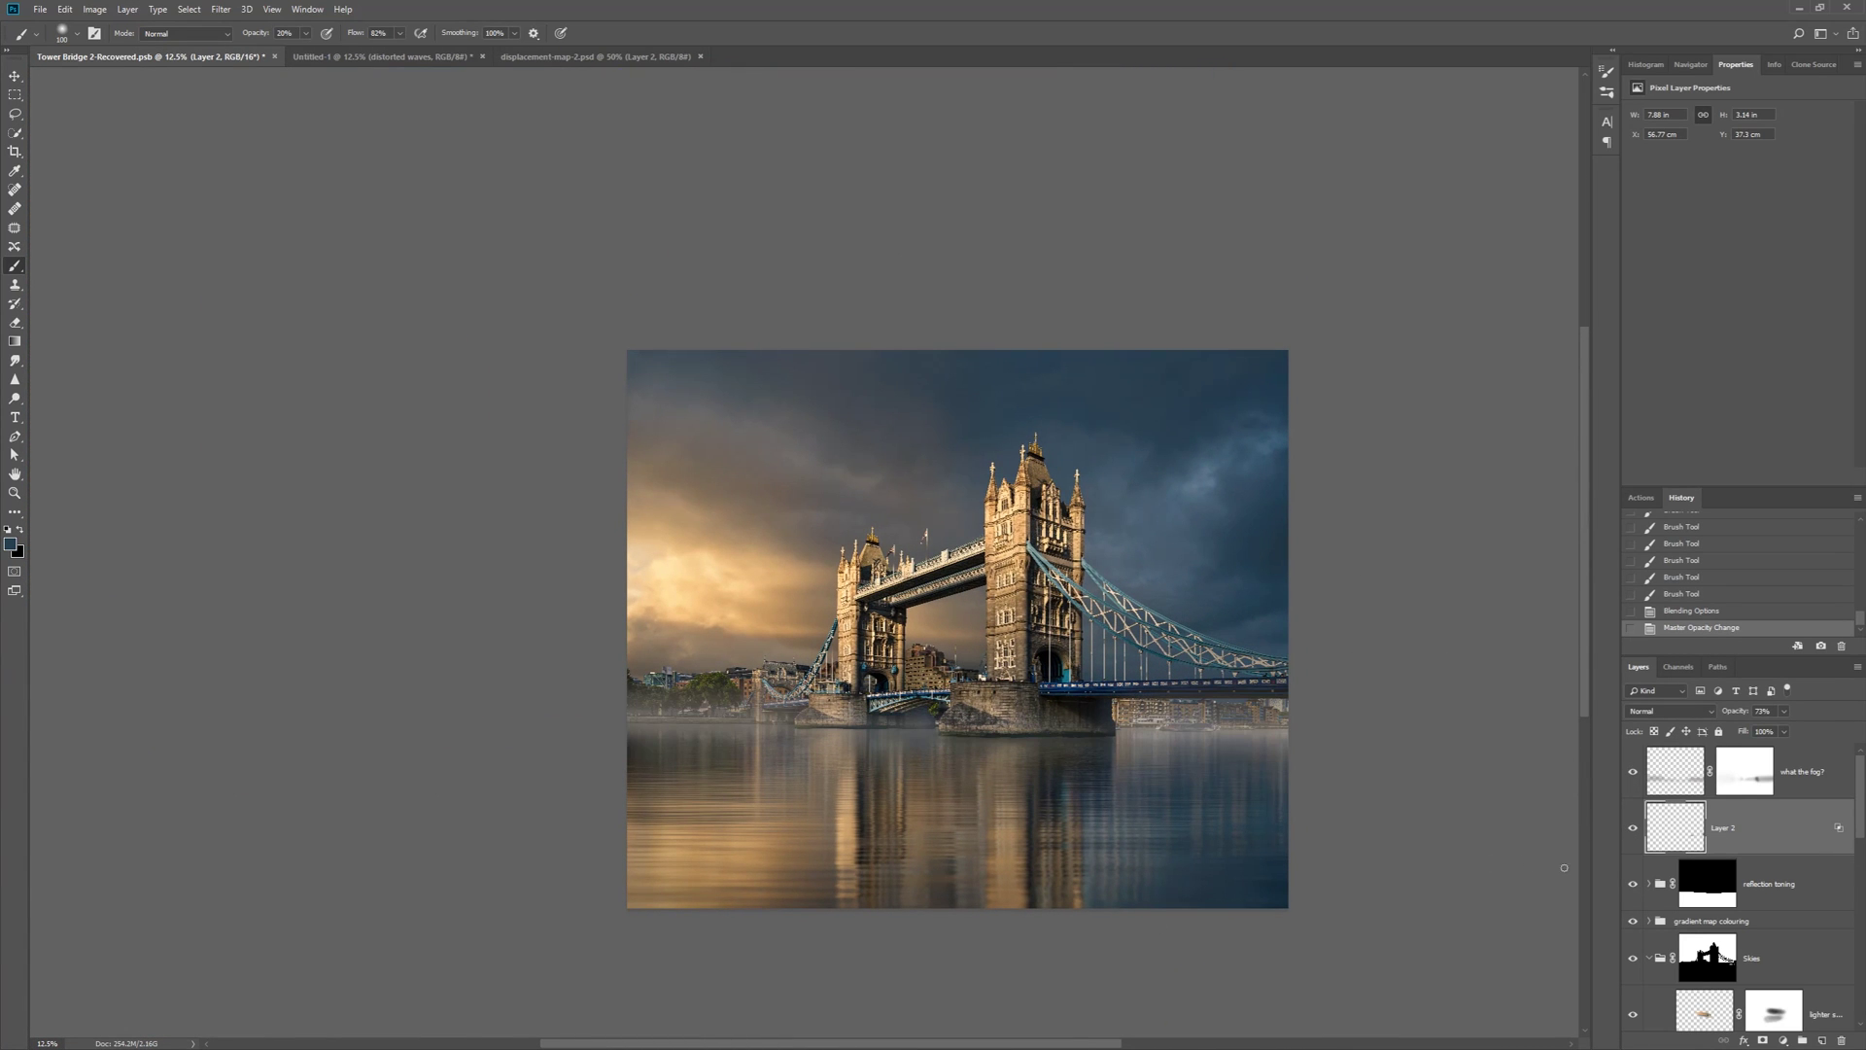
pyautogui.click(1823, 776)
pyautogui.moveTo(1758, 731); pyautogui.dragTo(1757, 730)
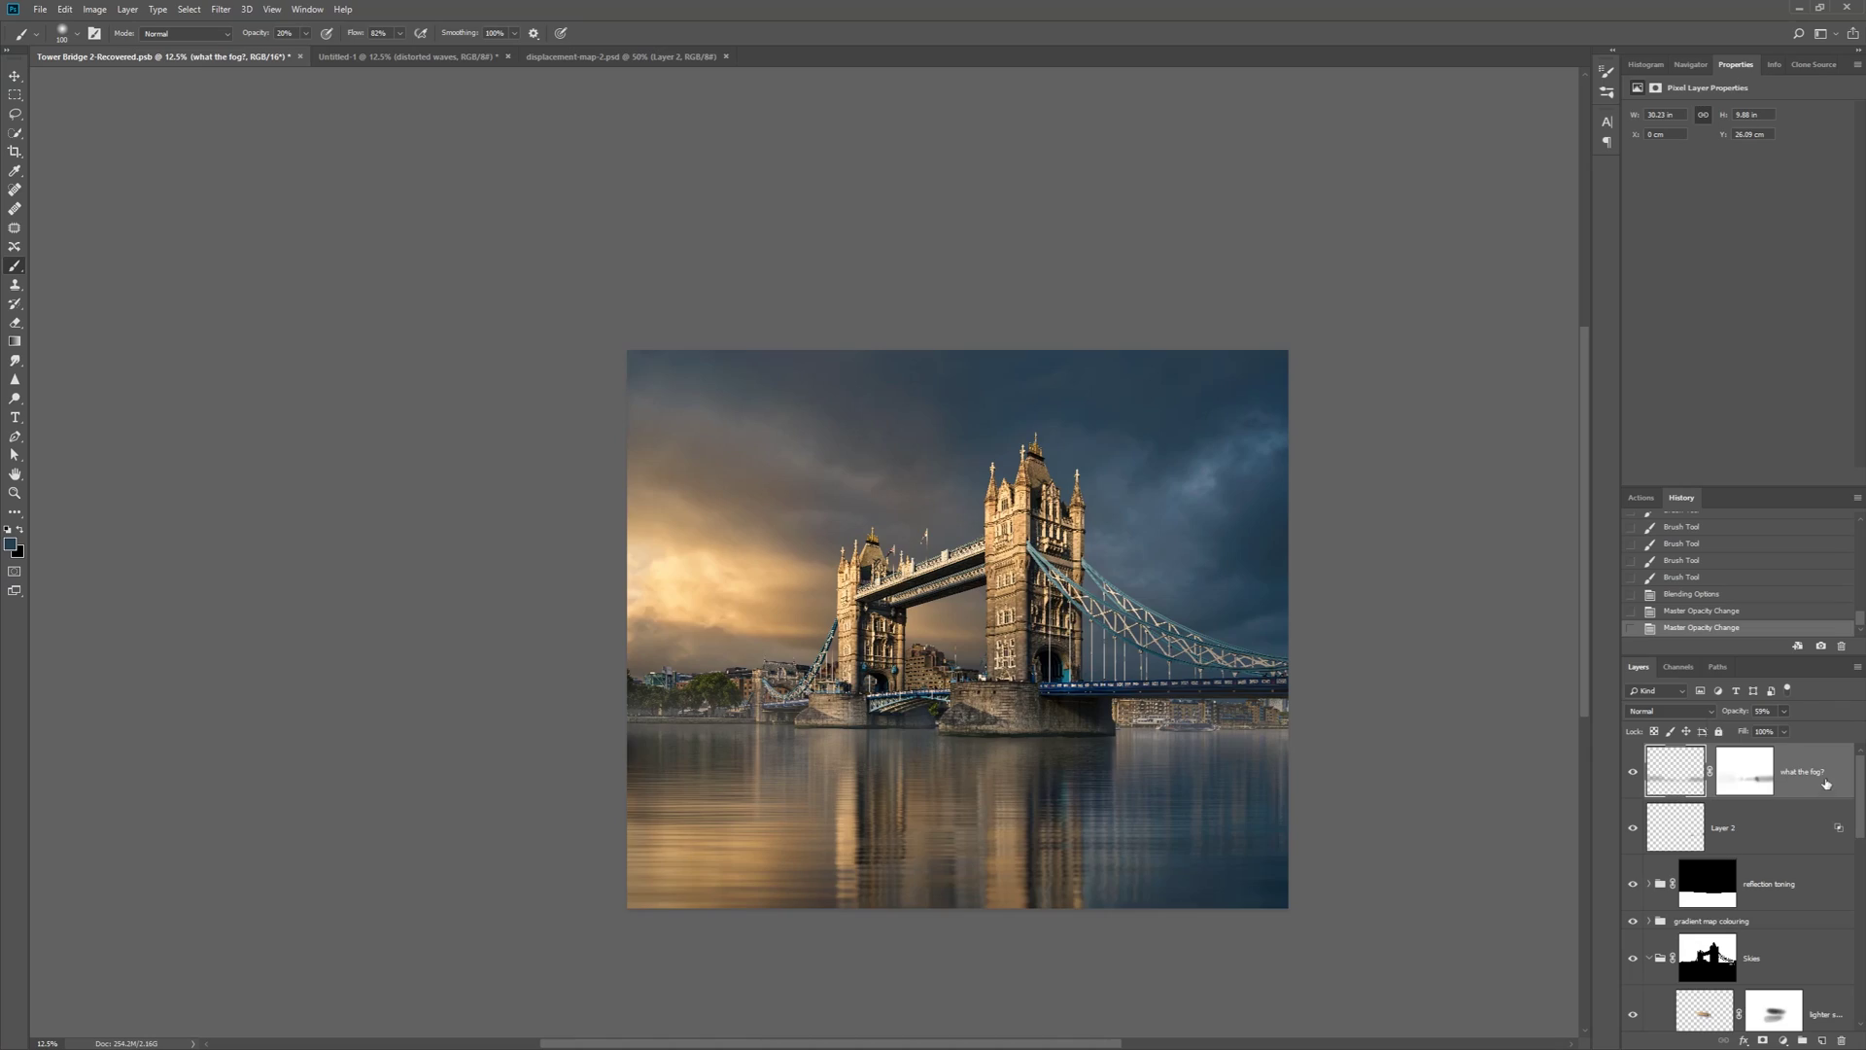
pyautogui.hotkey('ctrl', '+')
pyautogui.hotkey('ctrl', '+')
pyautogui.moveTo(1252, 721); pyautogui.dragTo(1294, 796)
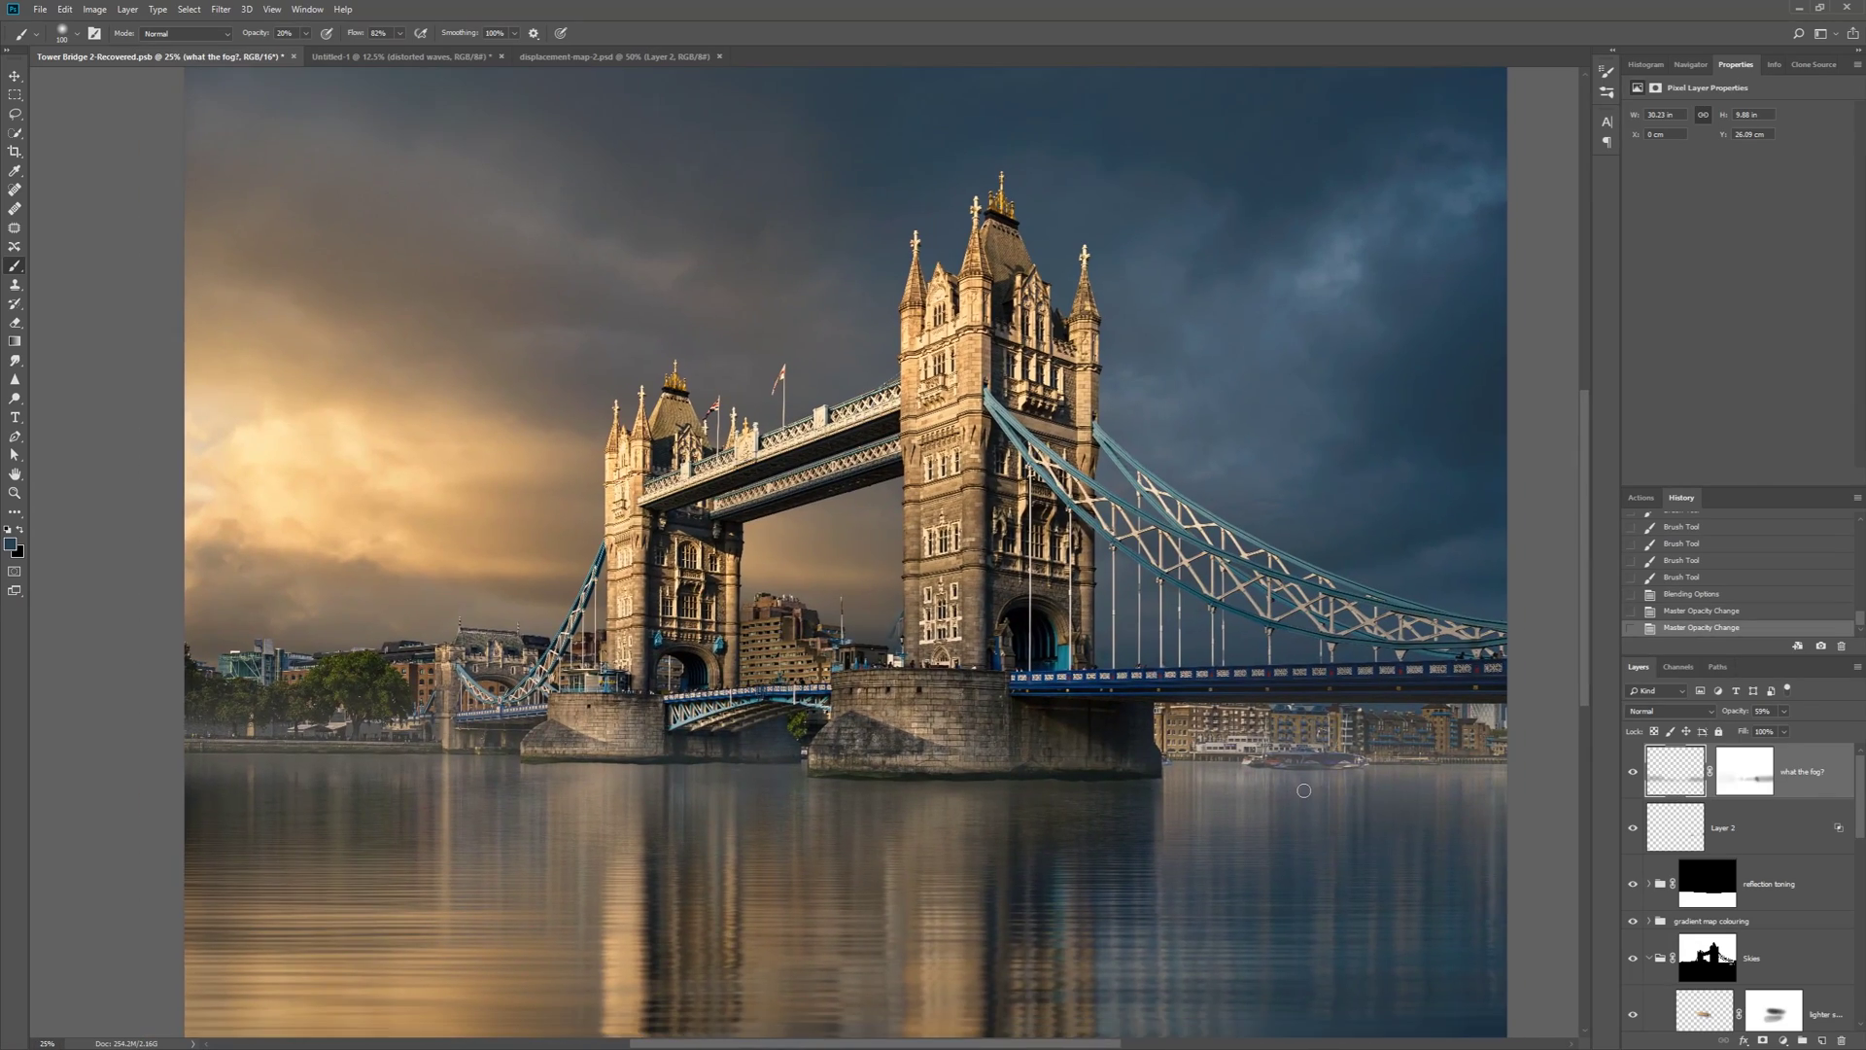